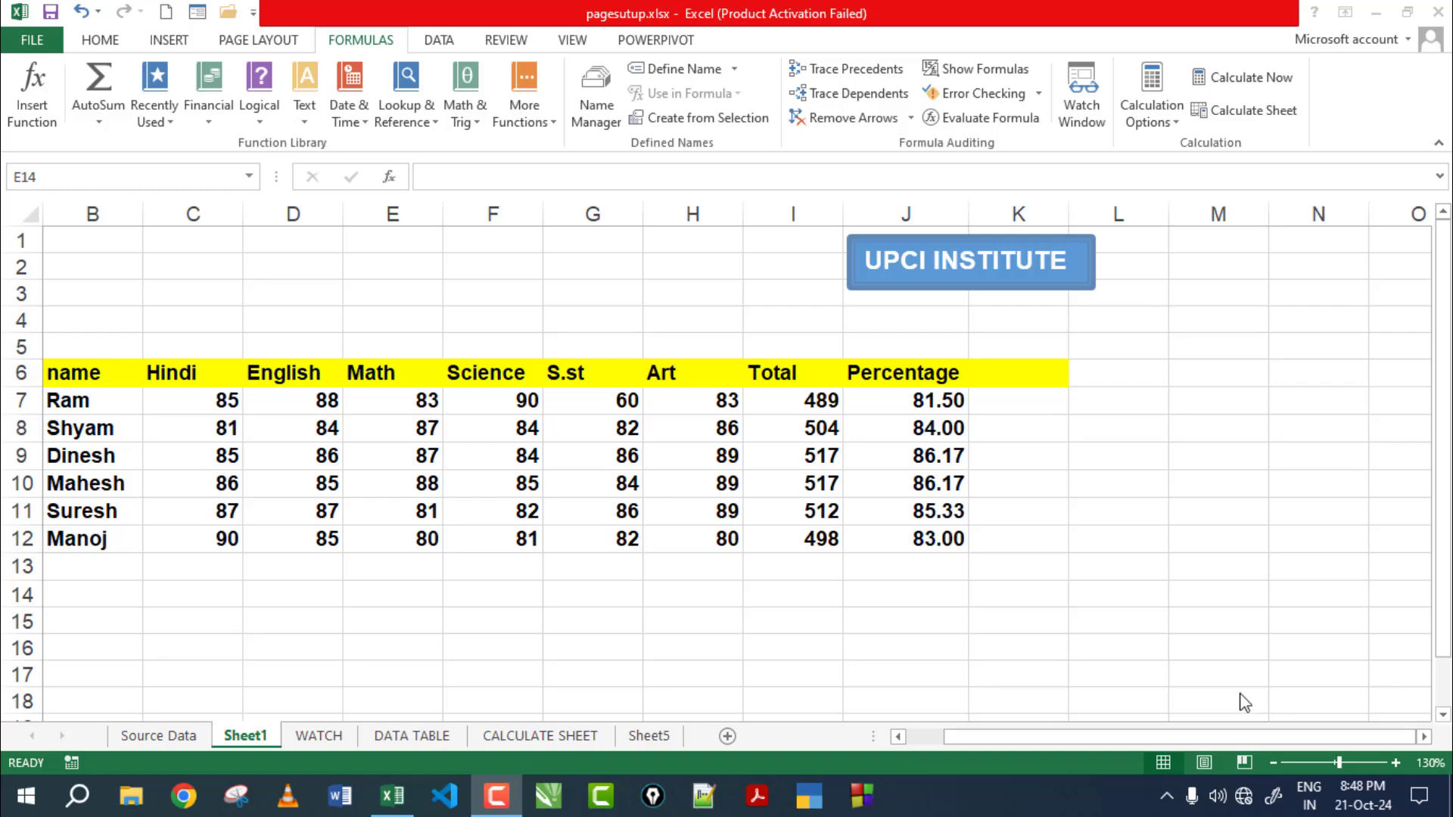
Look at the Page Layout and Formulas ribbons and click various cells around the marks table
left_click(245, 42)
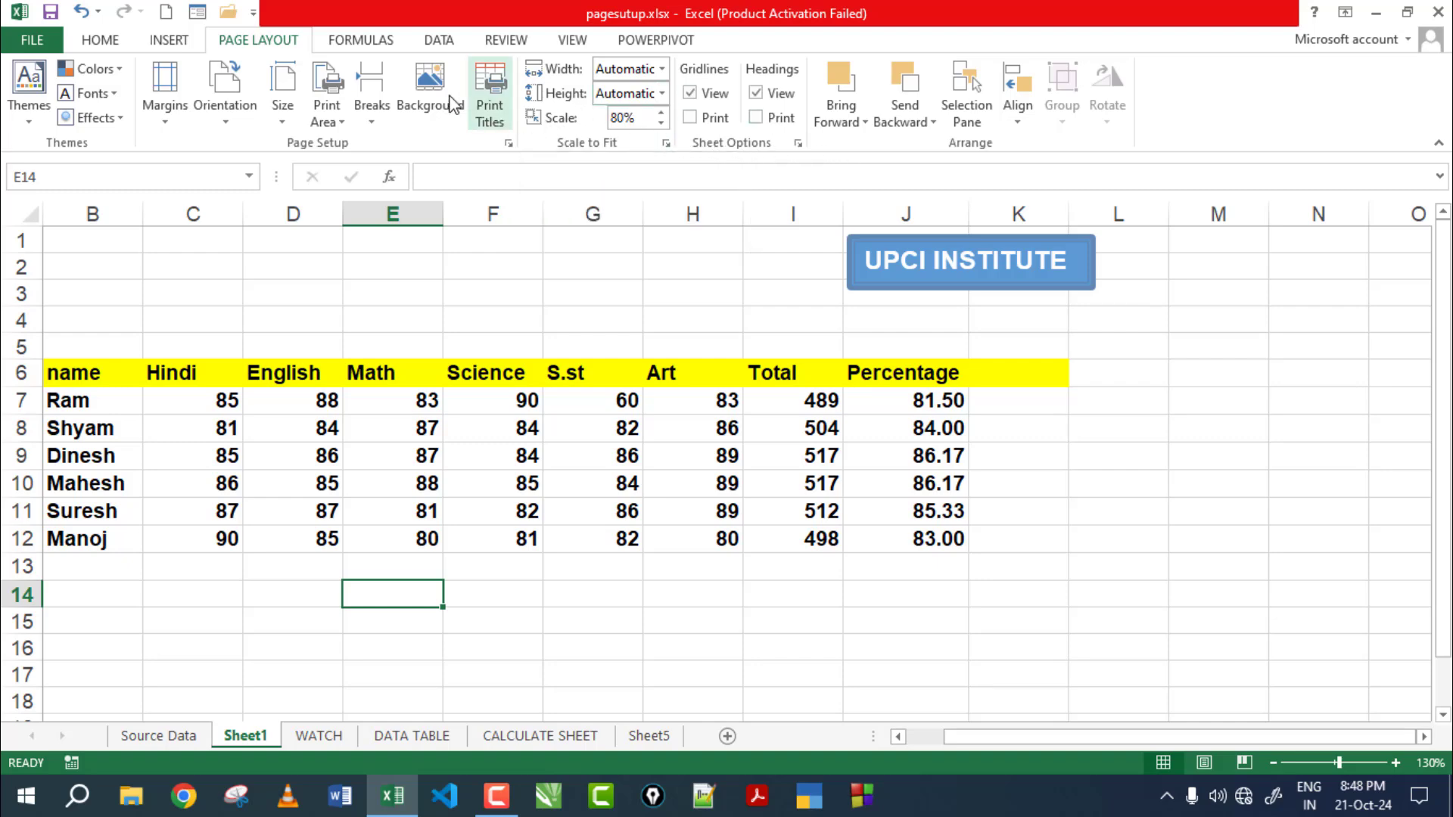
left_click(377, 44)
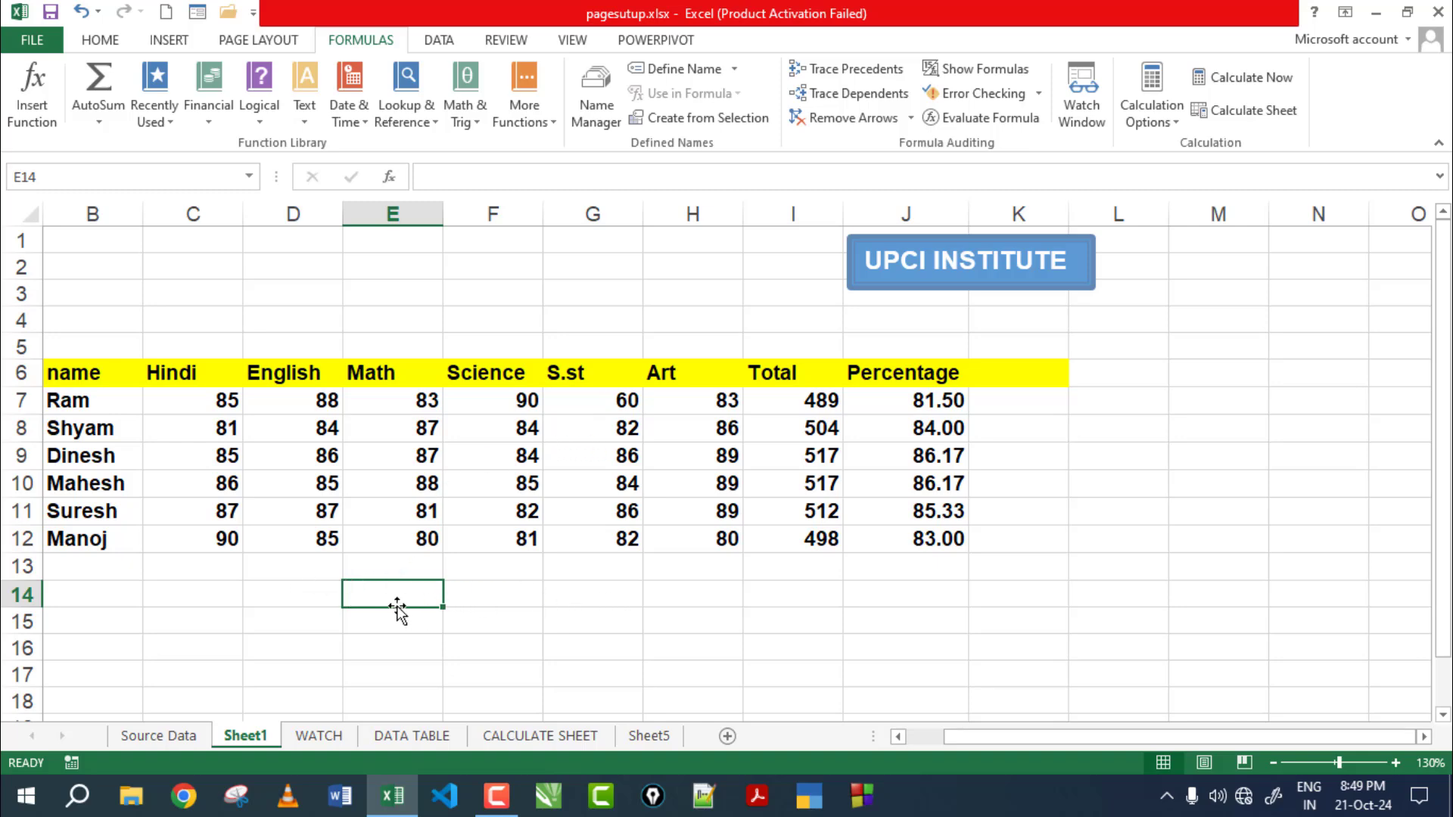
left_click(482, 596)
left_click(629, 594)
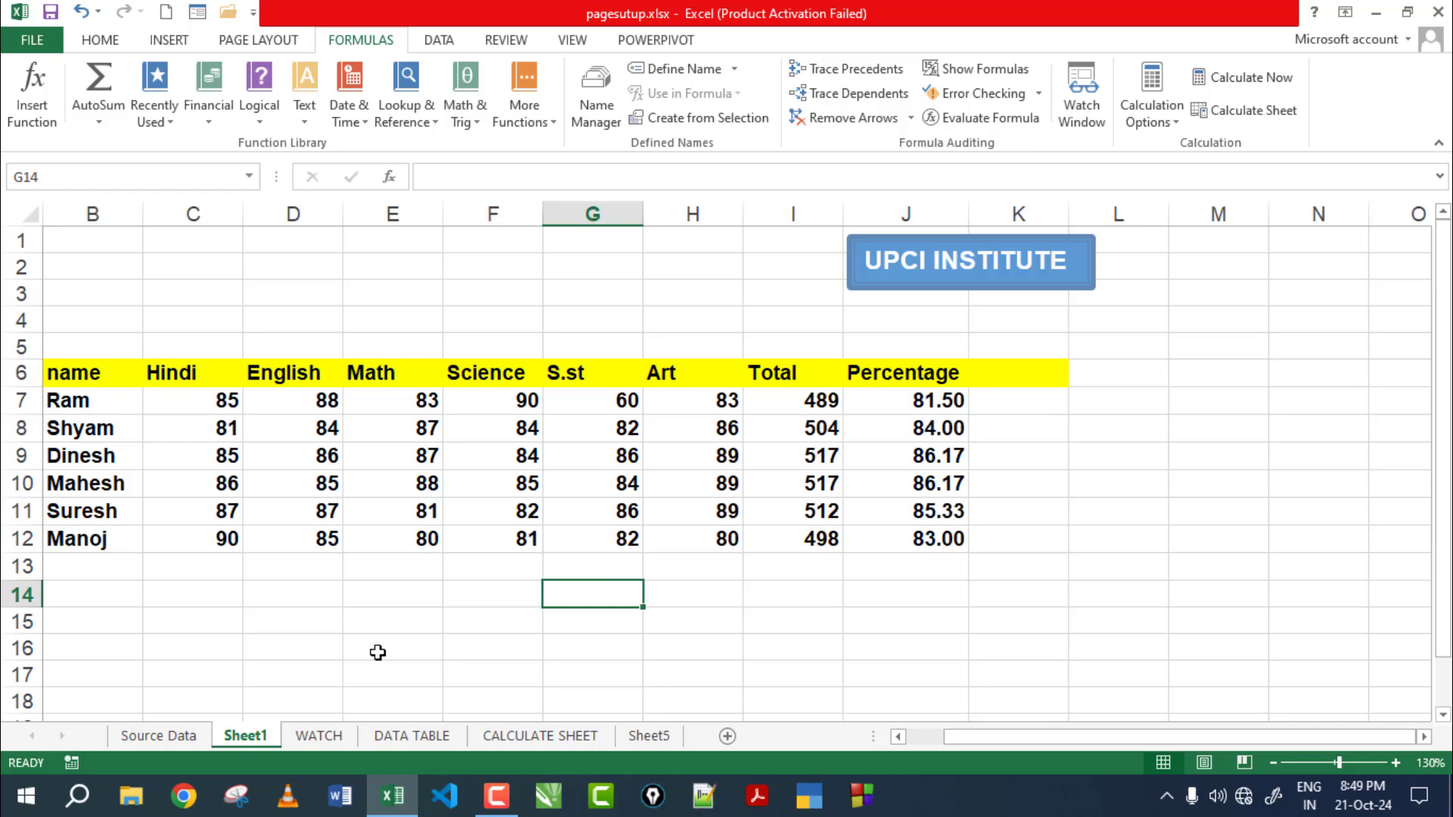
left_click(371, 594)
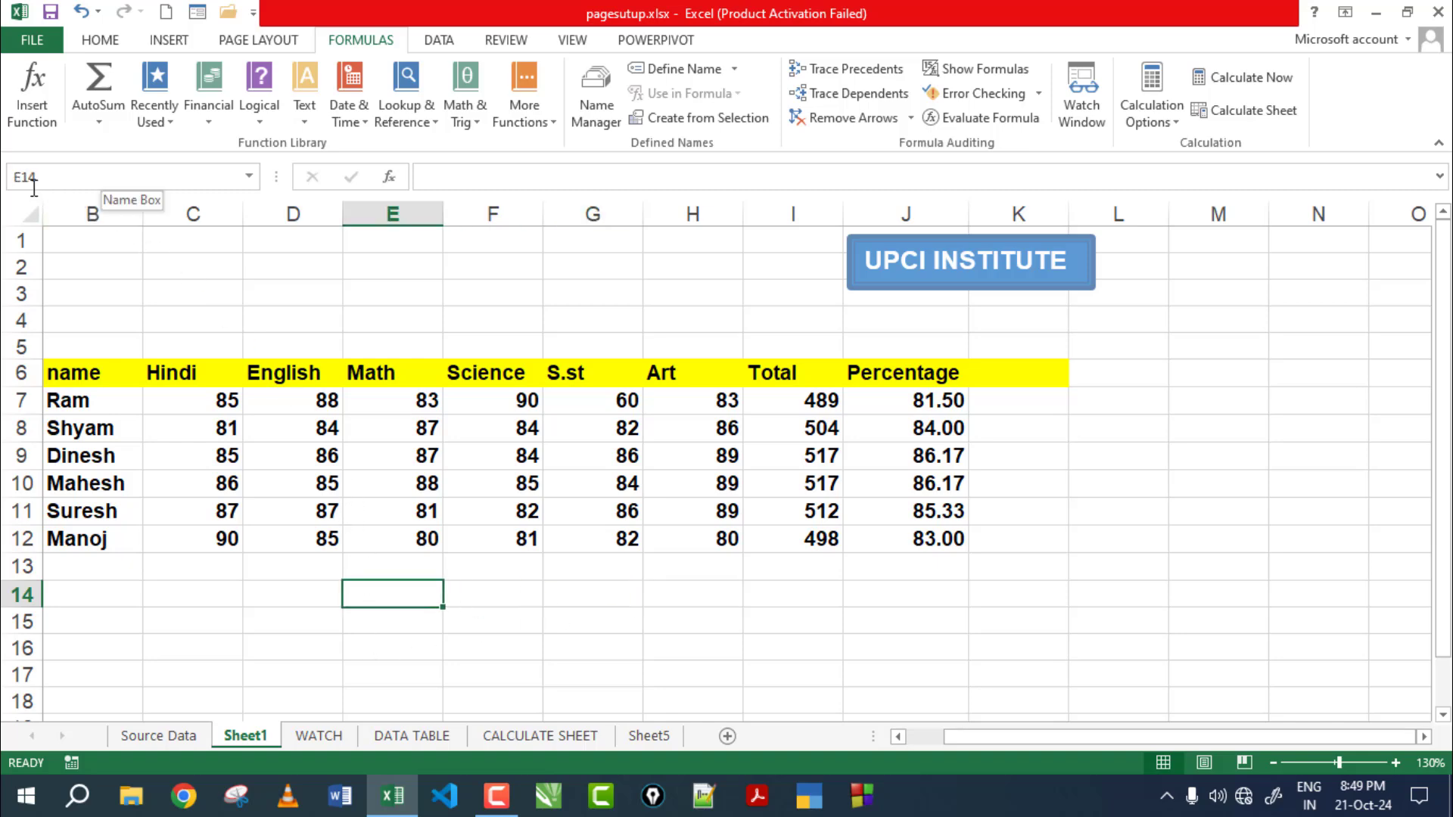
left_click(504, 296)
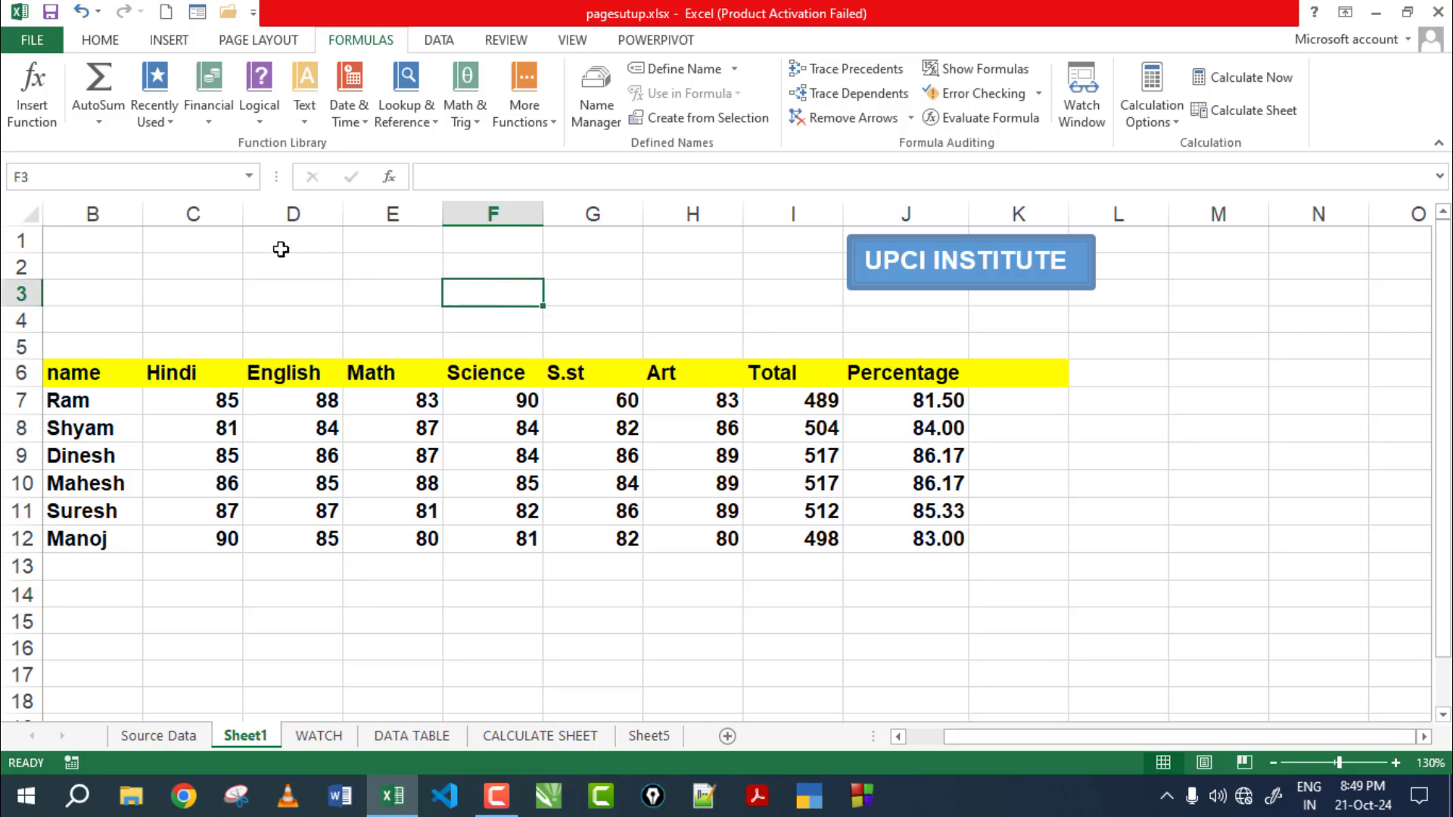
left_click(388, 459)
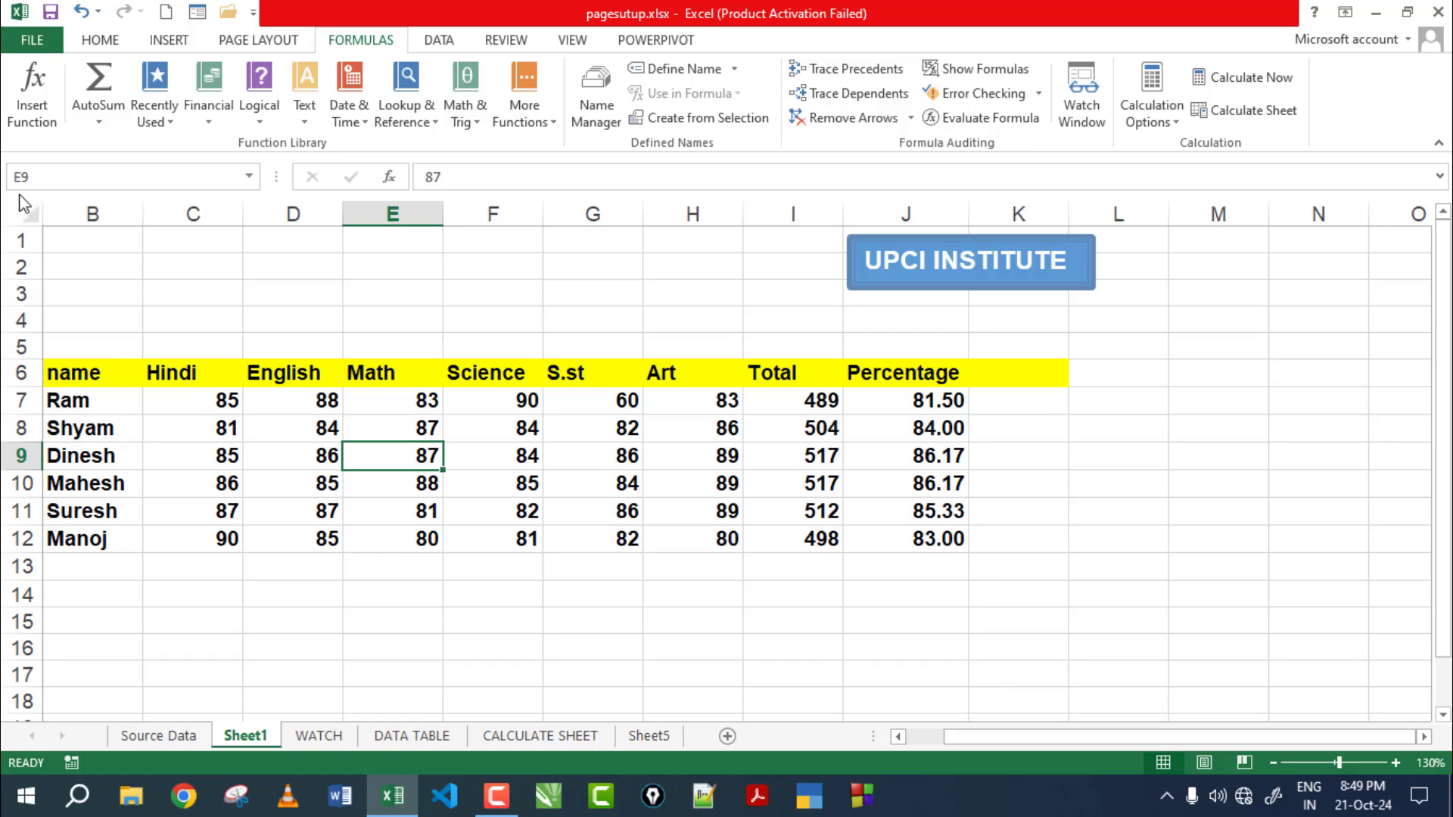
left_click(495, 598)
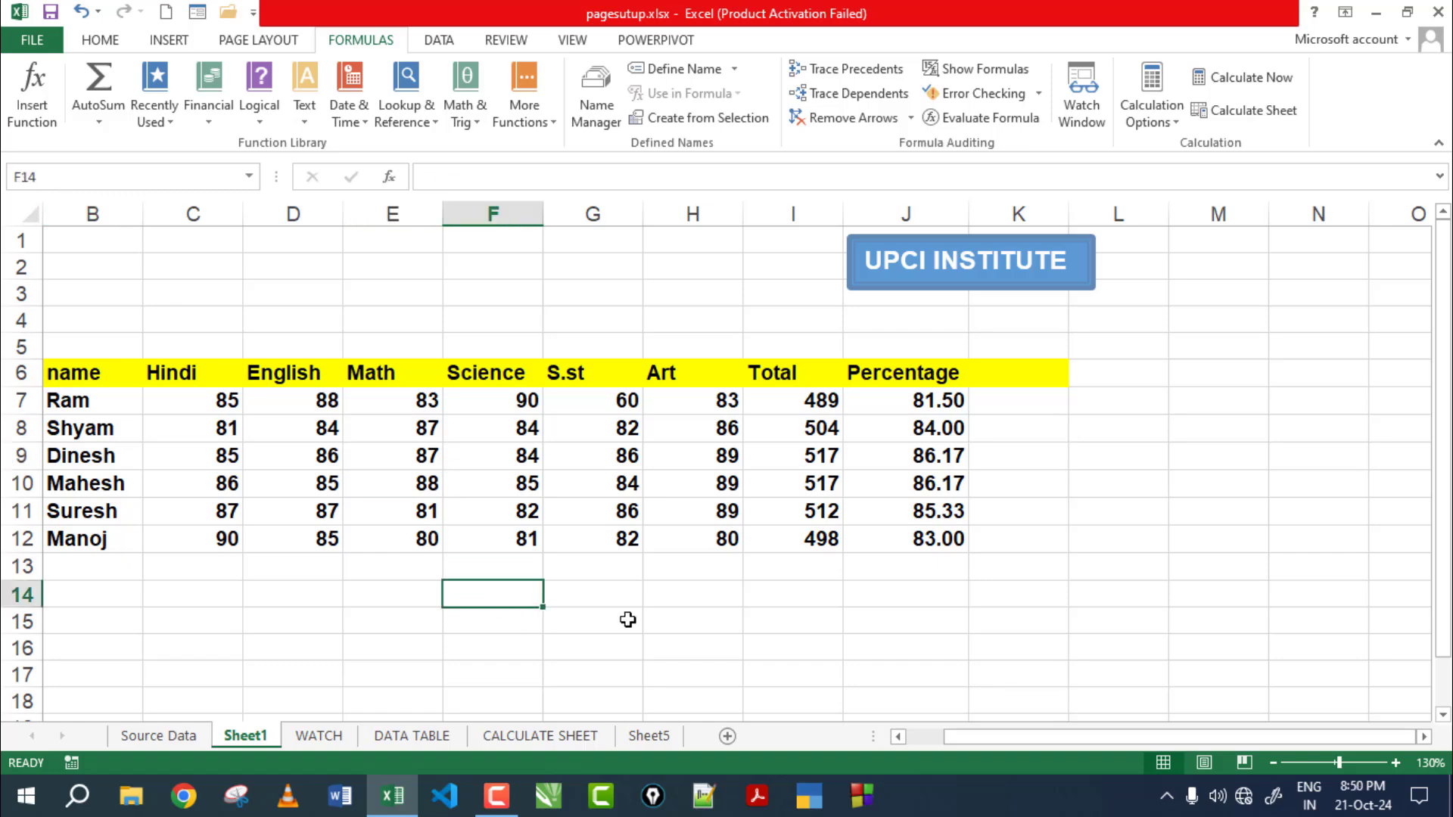
double_click(732, 619)
left_click(1128, 421)
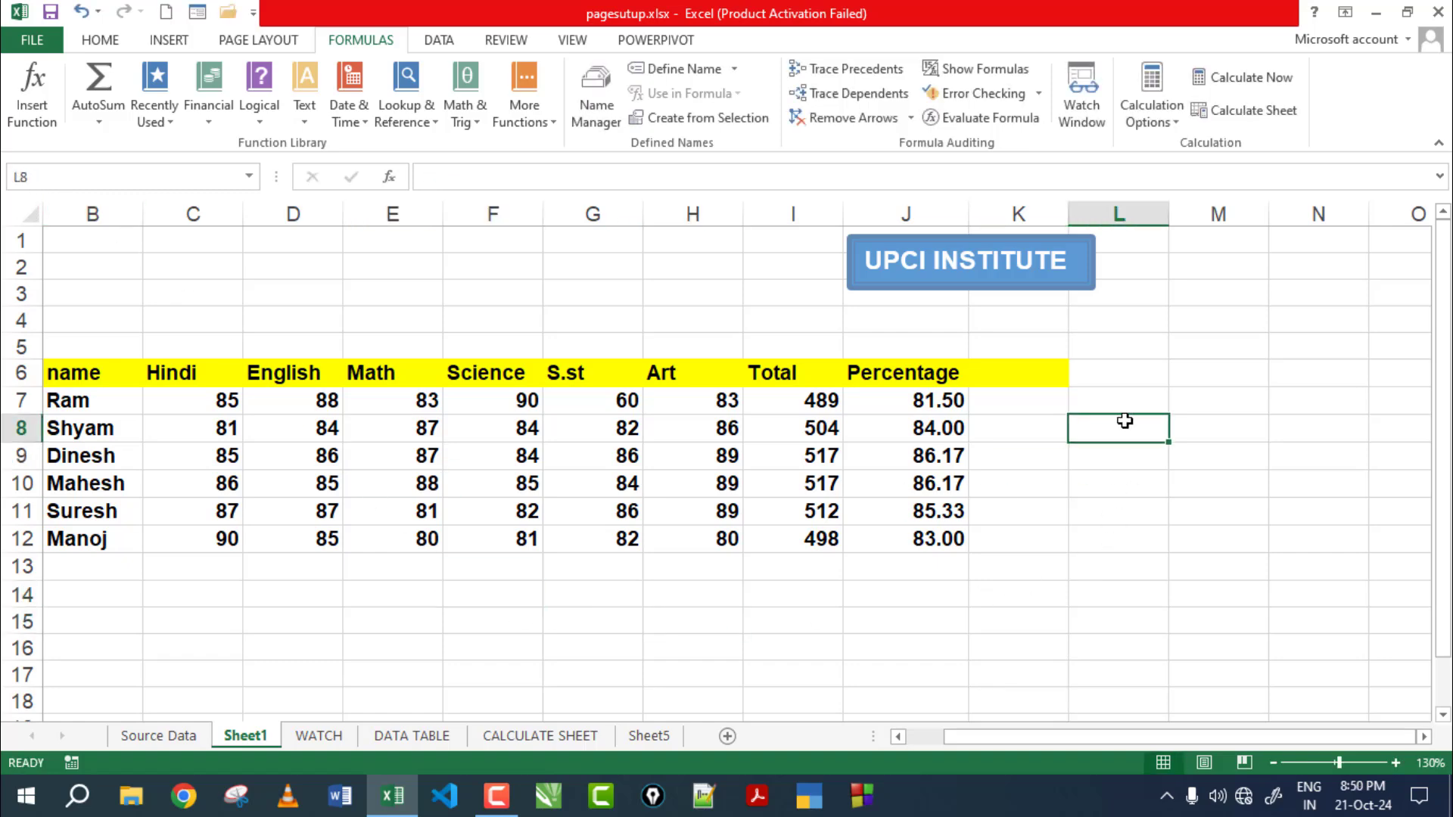
Select the Math marks E7:E12 and the English marks D7:D12
left_click(374, 398)
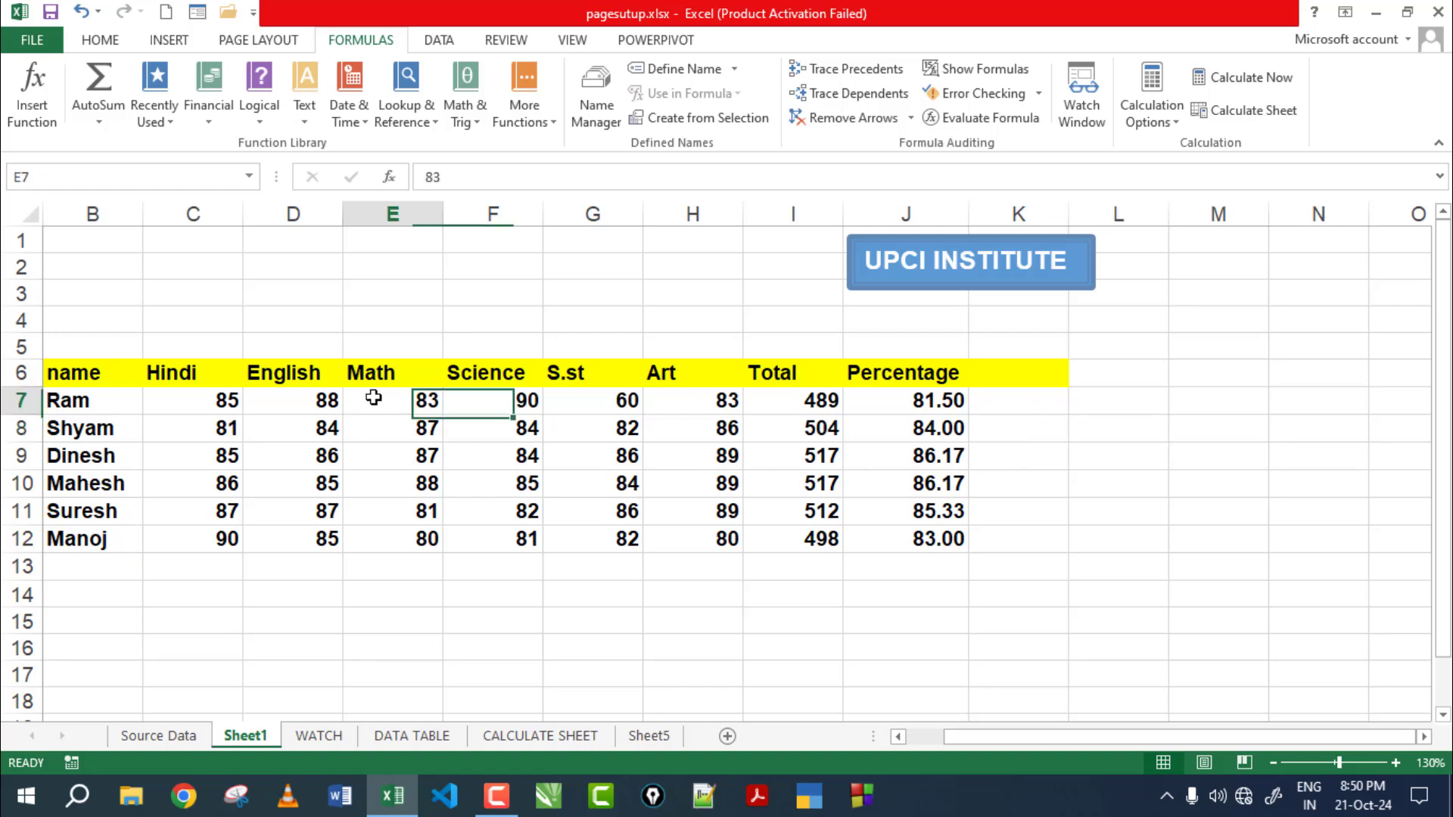
left_click_drag(374, 399, 377, 539)
left_click_drag(303, 400, 307, 540)
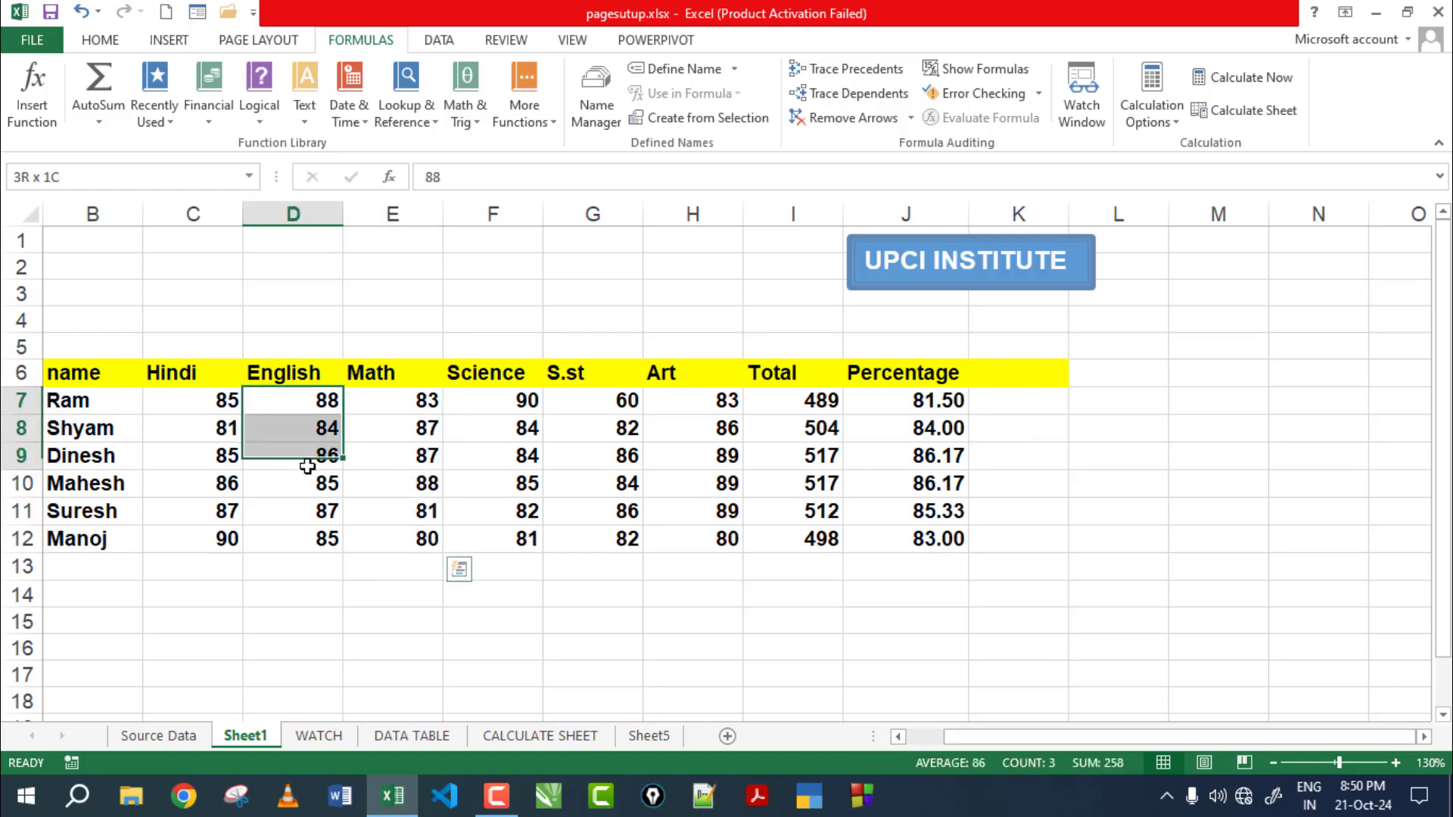
left_click_drag(416, 396, 417, 540)
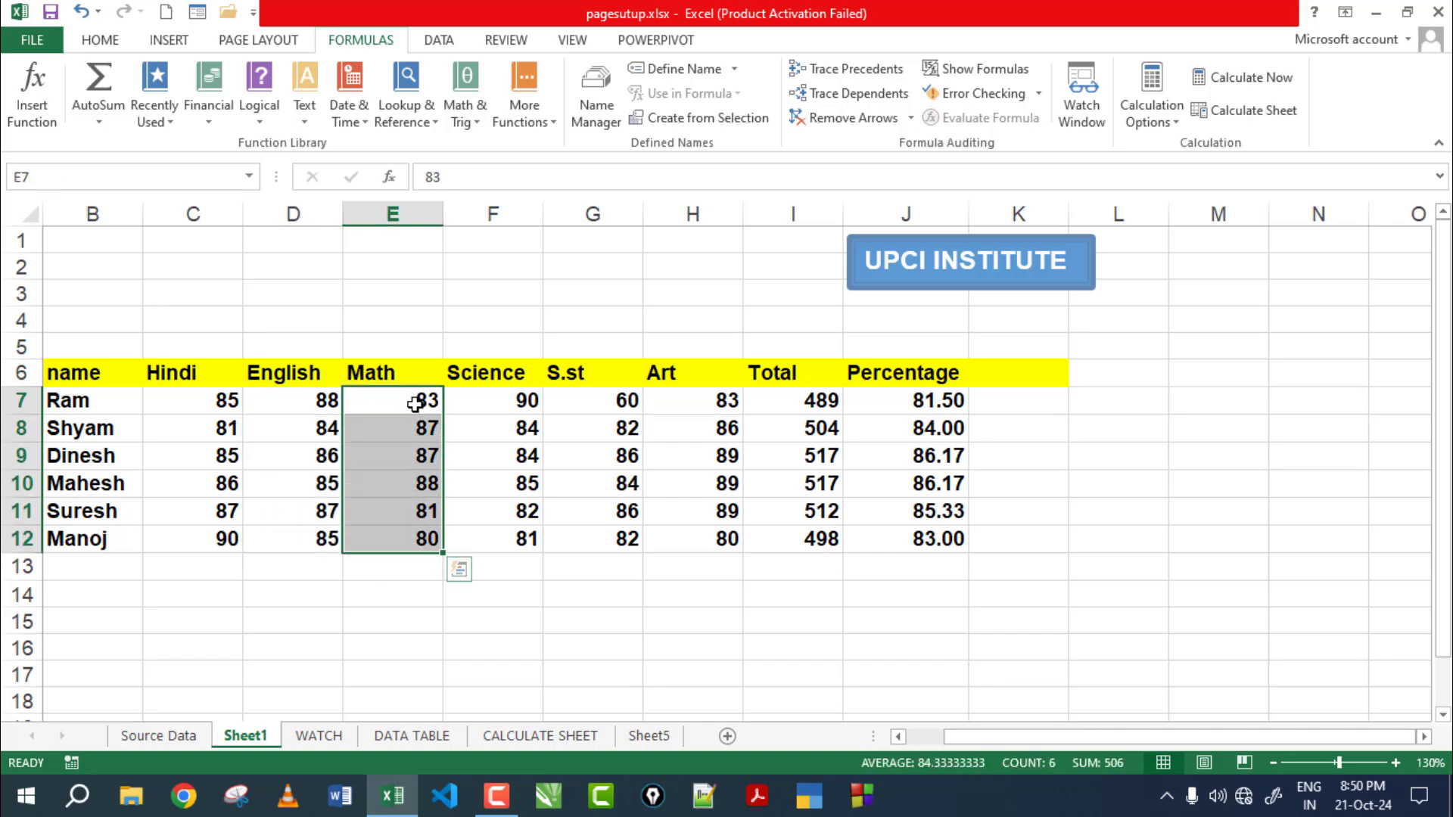
Total the Hindi marks in D15 with =SUM(C7:C12)
left_click(293, 619)
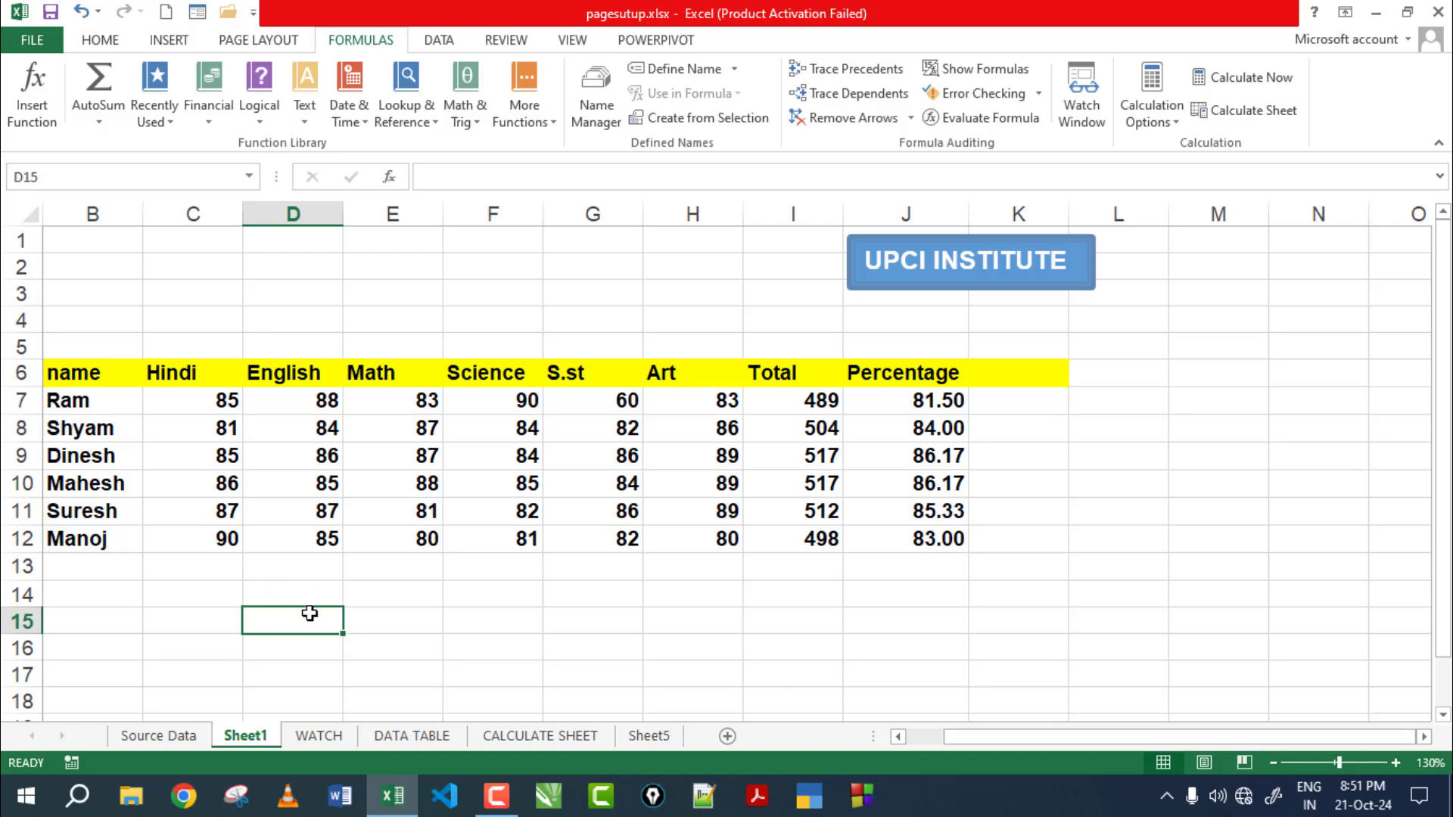
type("=")
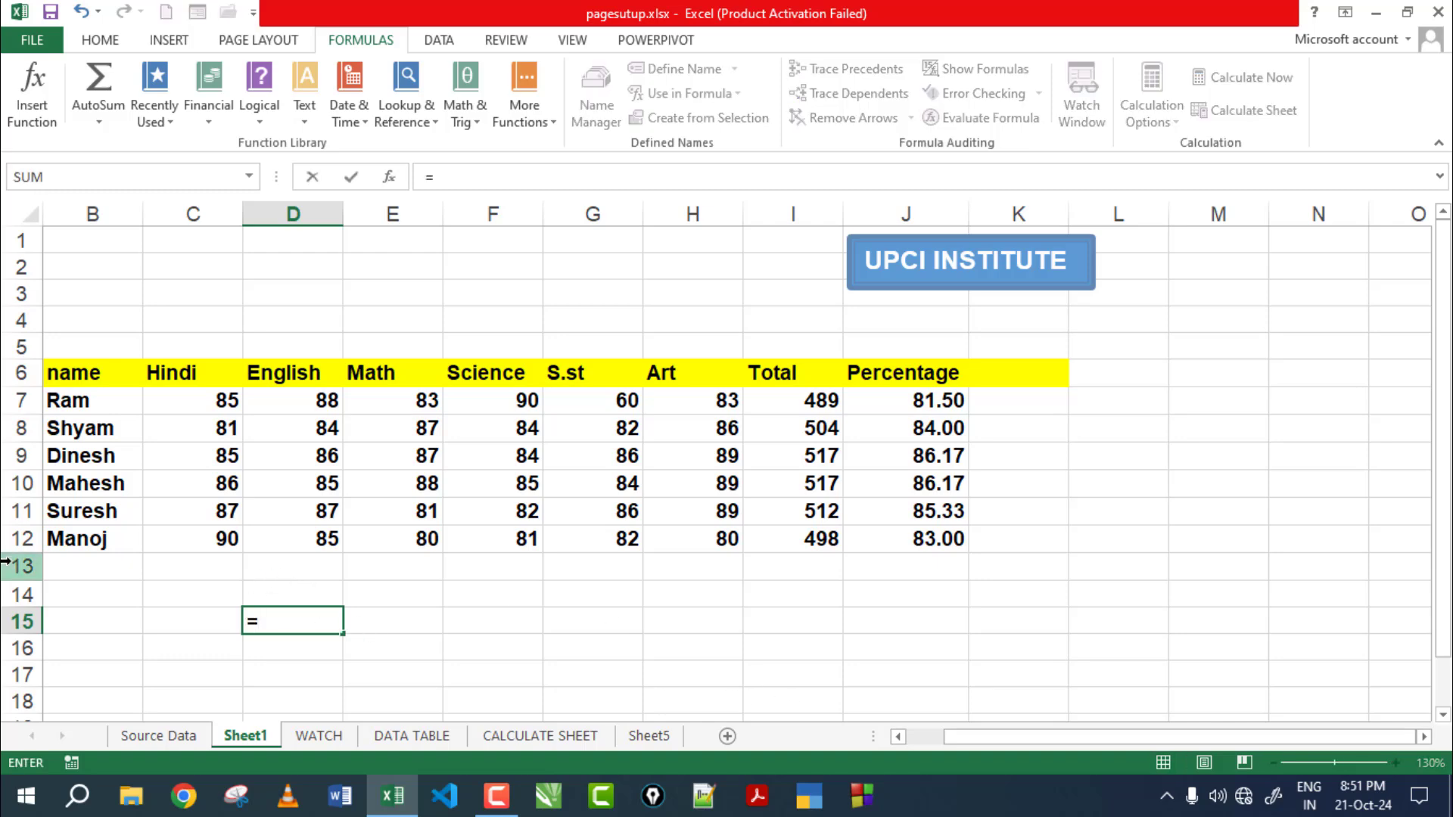
type("SUM(")
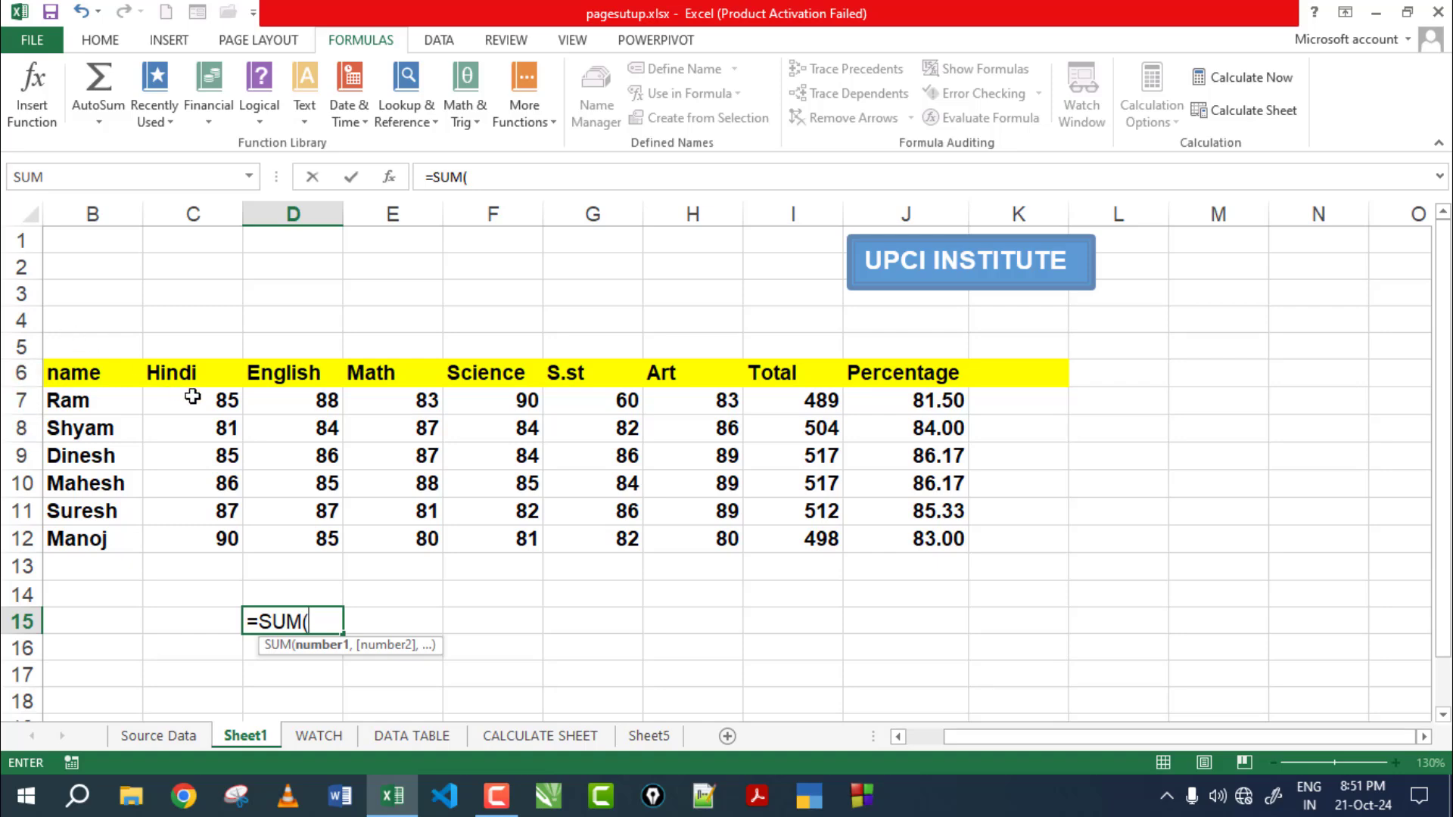
left_click(193, 408)
left_click_drag(193, 408, 201, 530)
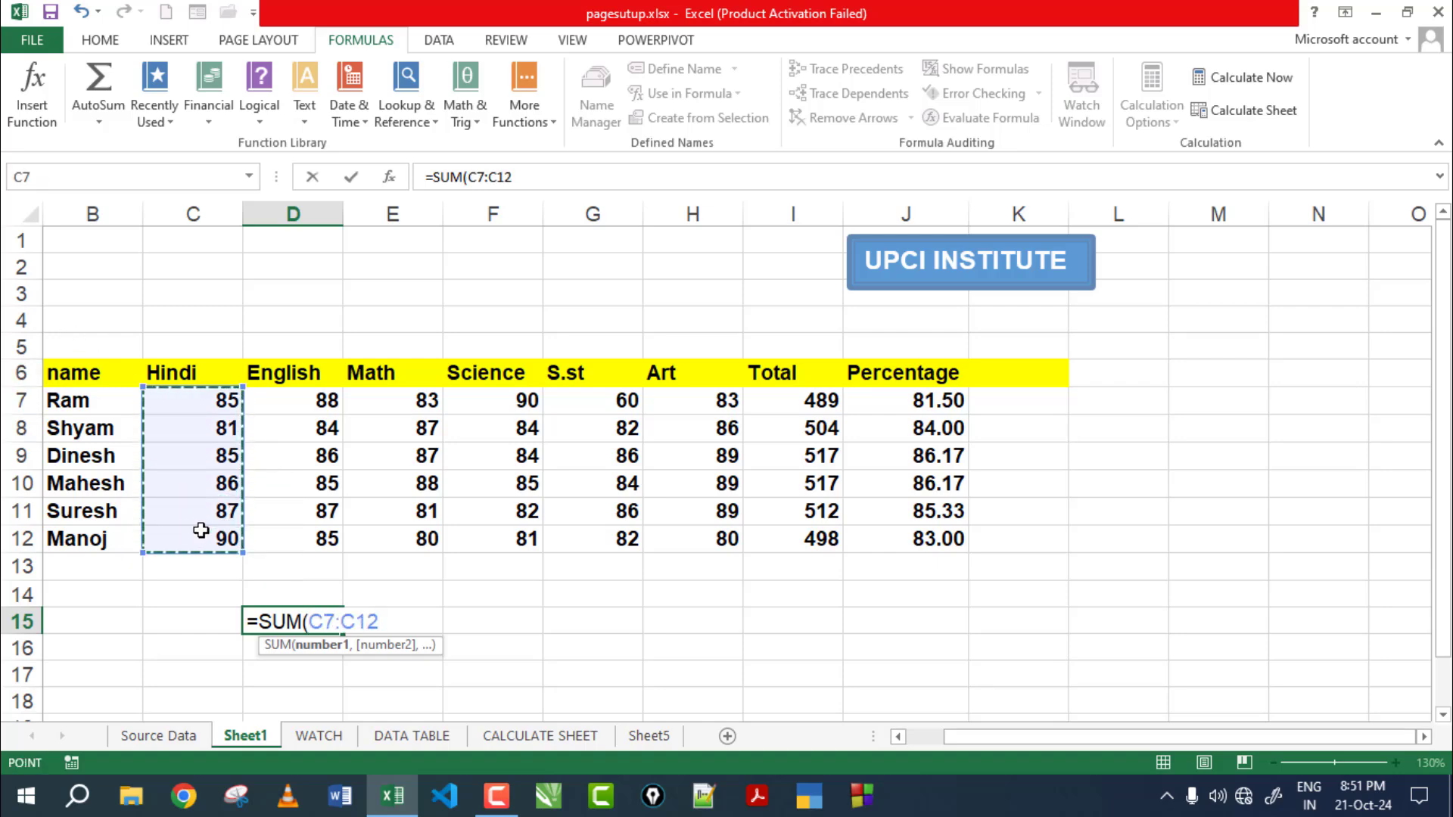
type(")")
key("Return")
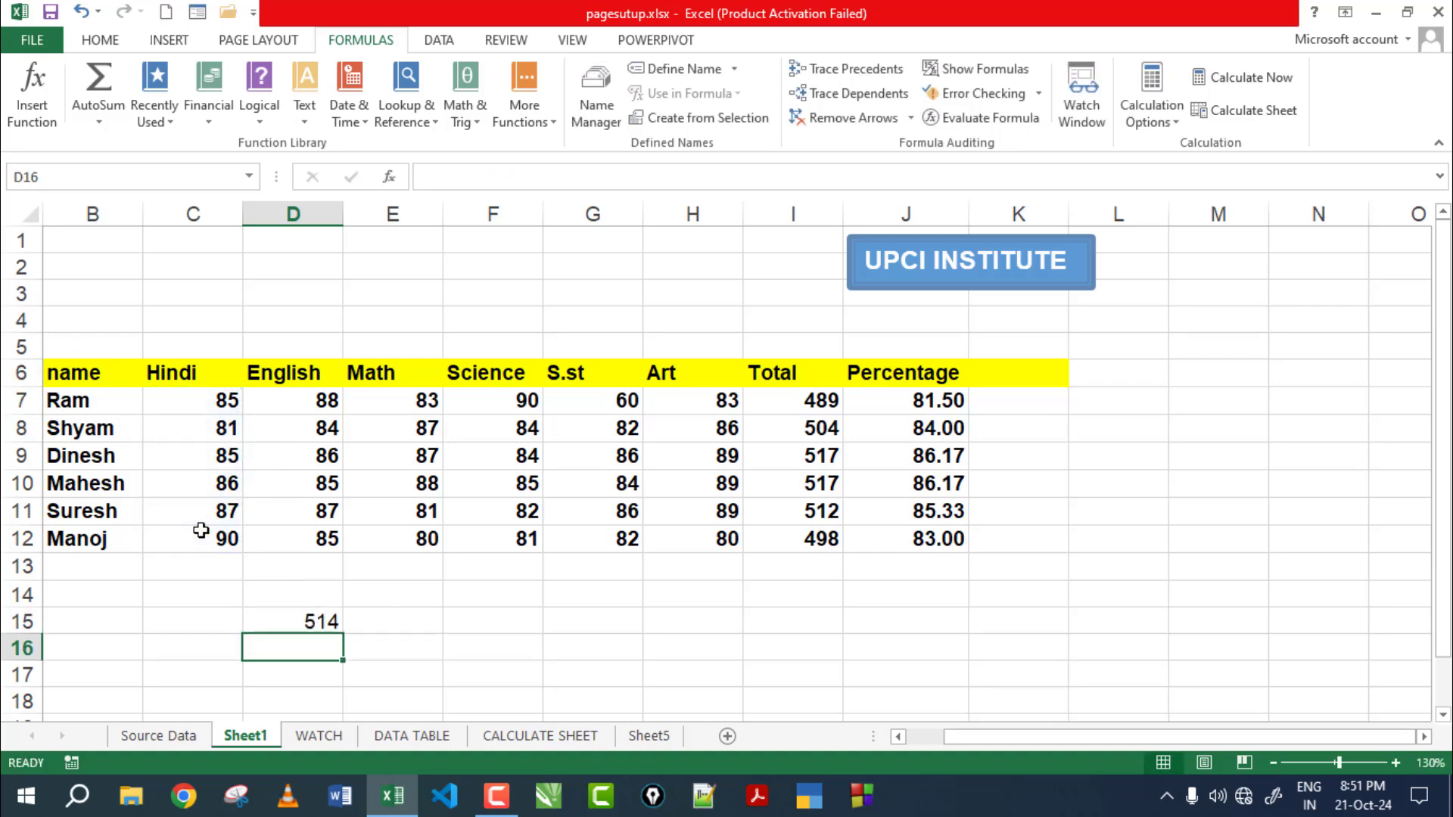
Review the D15 total formula, then delete it from D15
left_click(294, 621)
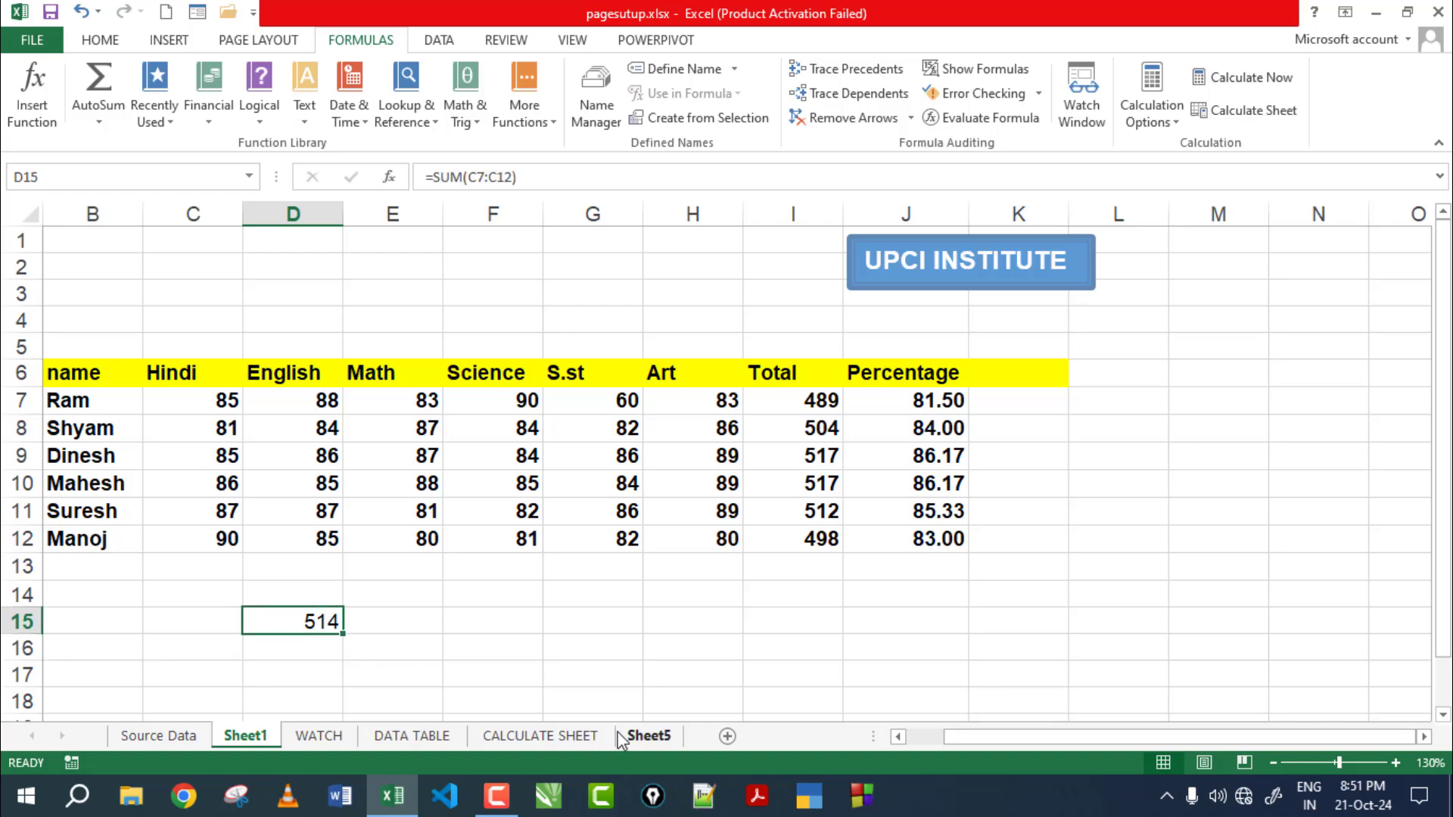
left_click(452, 620)
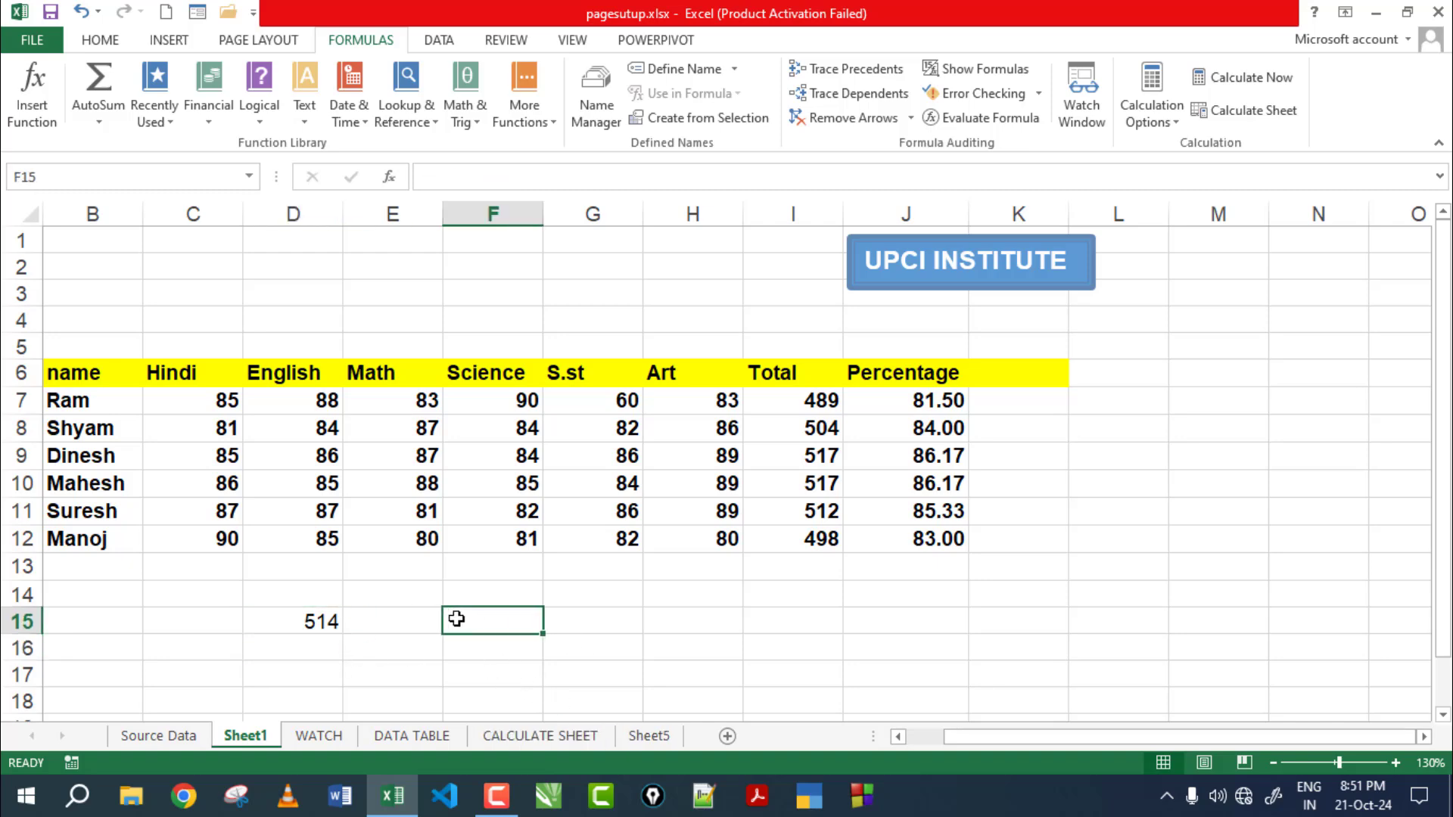
double_click(333, 622)
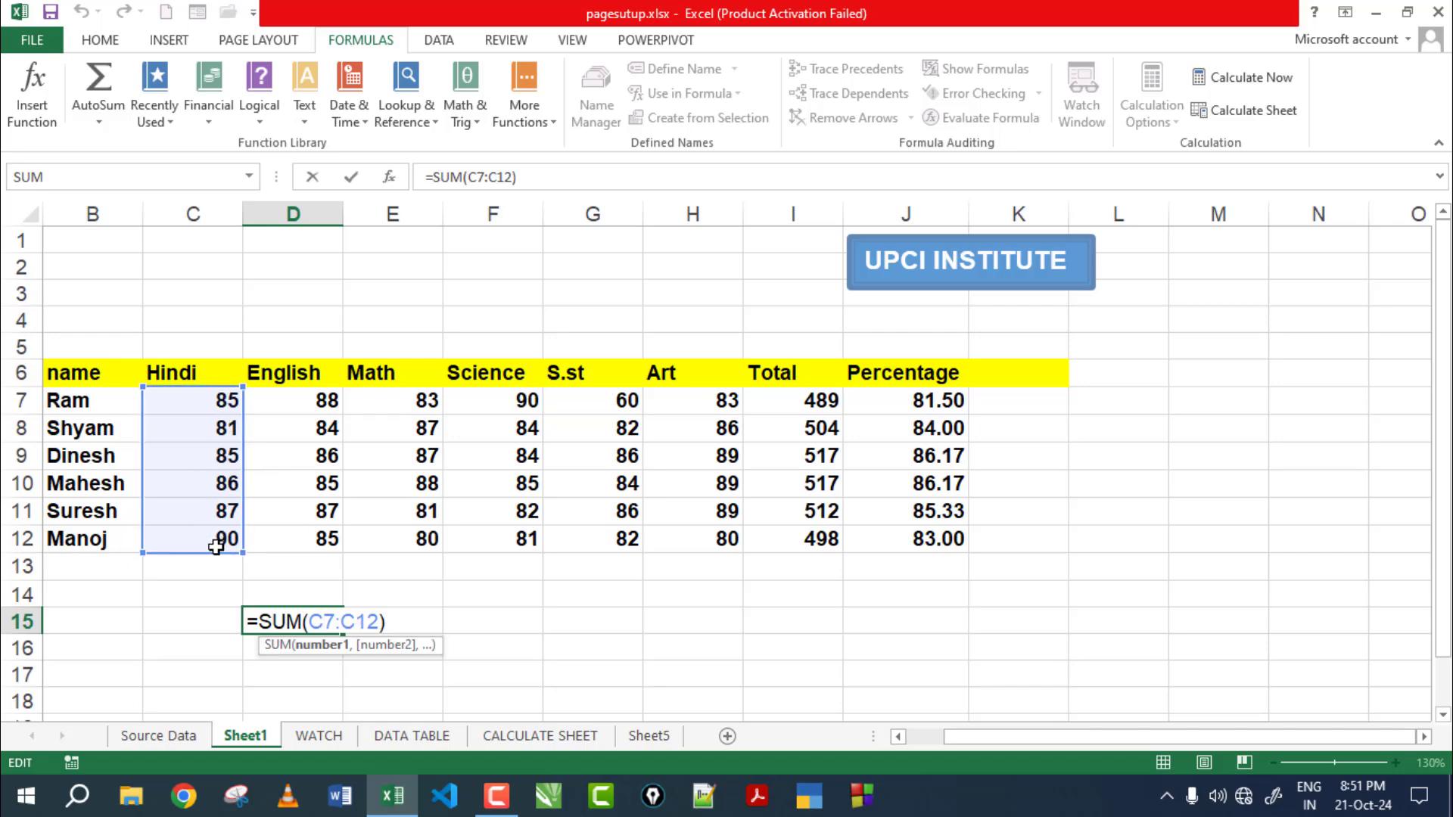
key("Return")
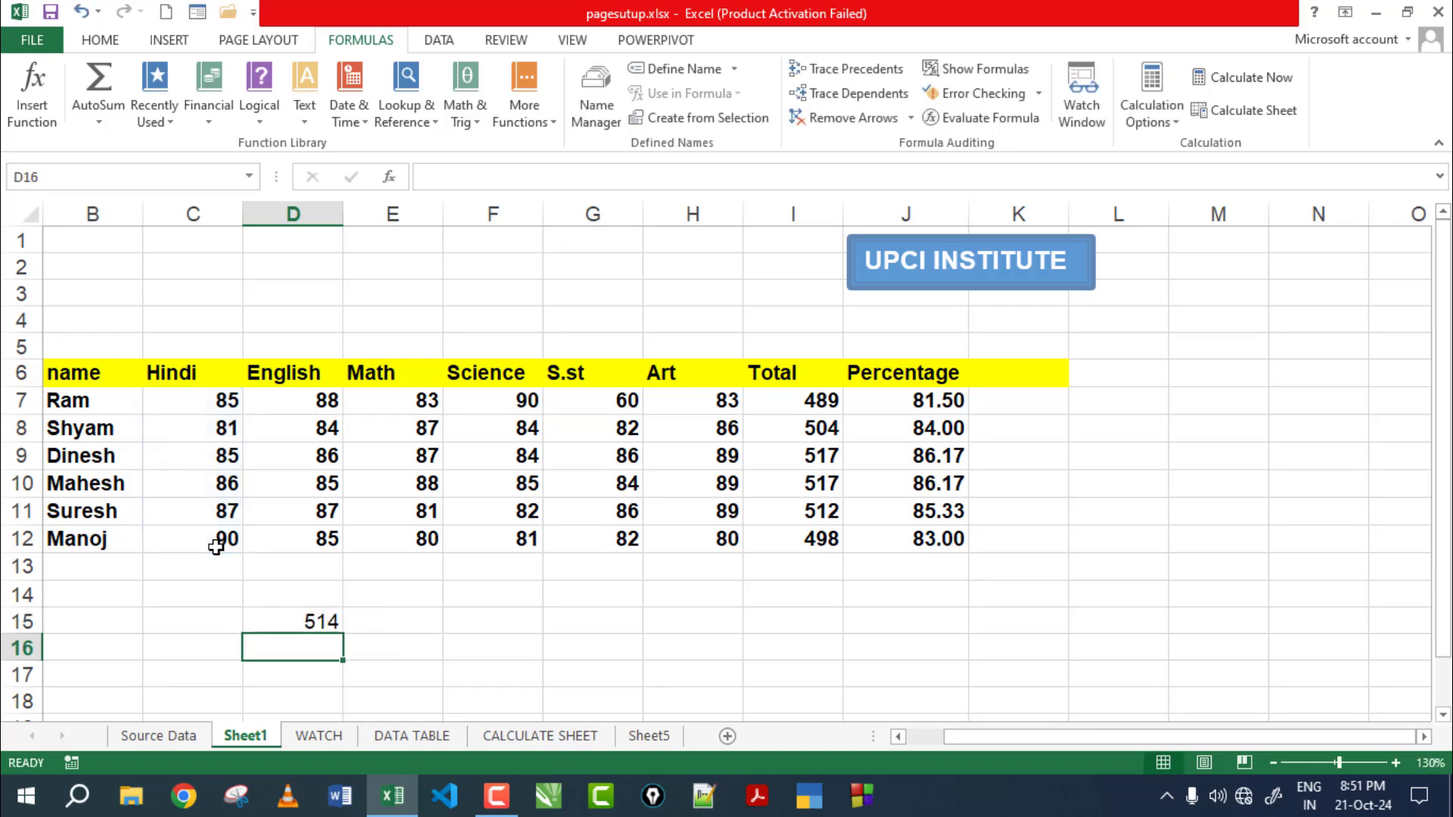
left_click(252, 619)
key("Delete")
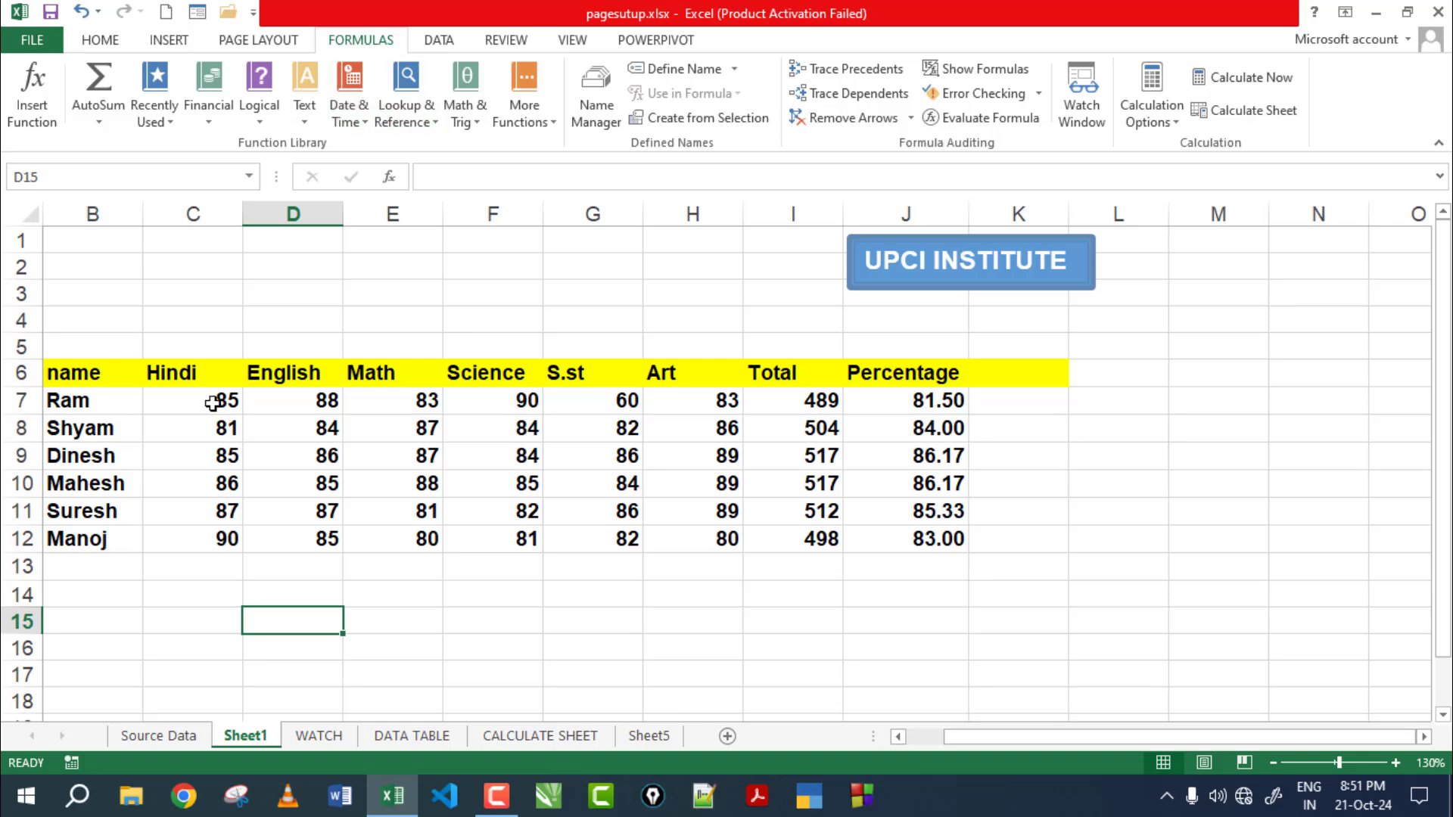
Define the workbook name Hindi for C7:C12 with Define Name
left_click_drag(205, 402, 205, 539)
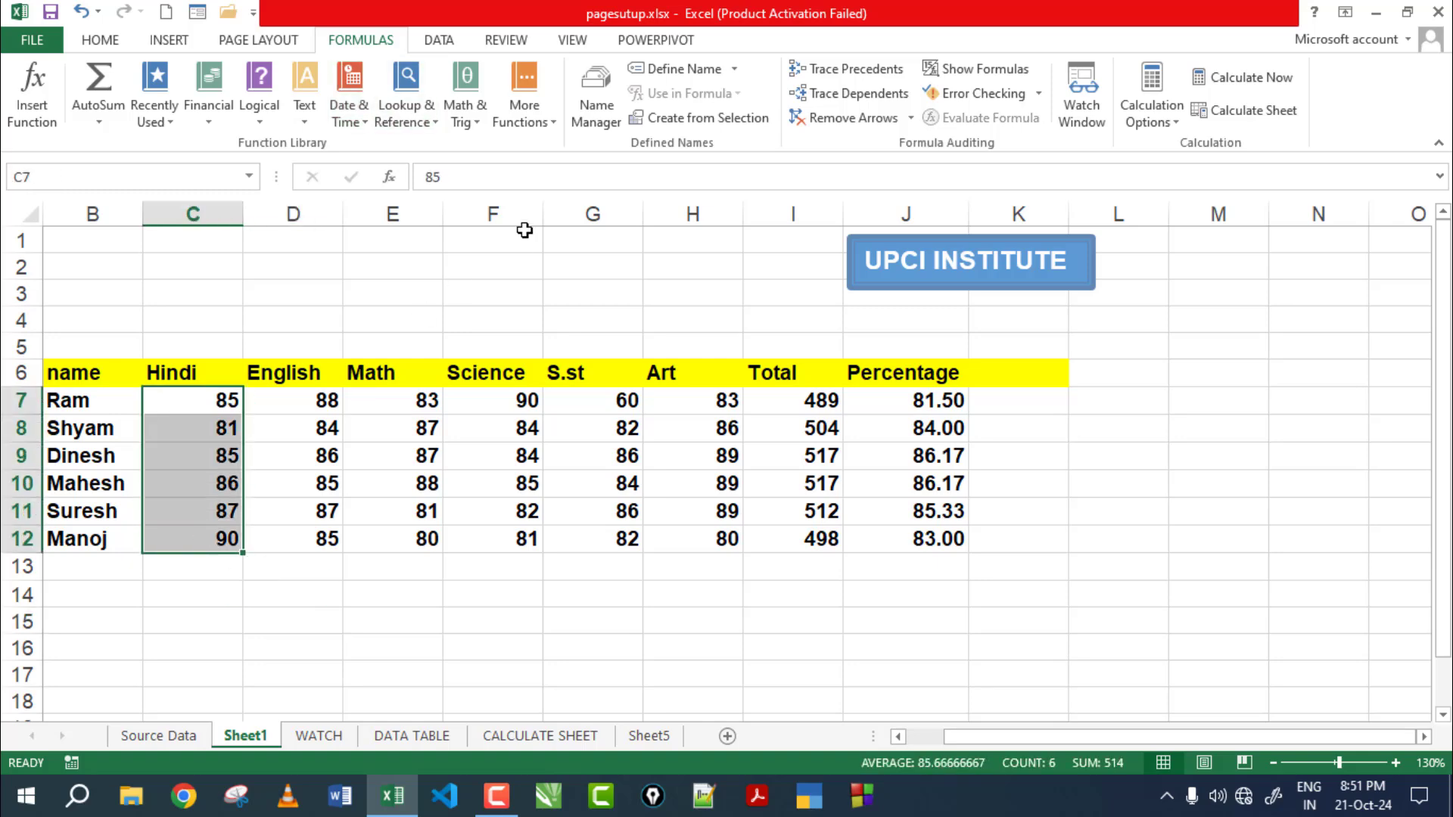
left_click(715, 69)
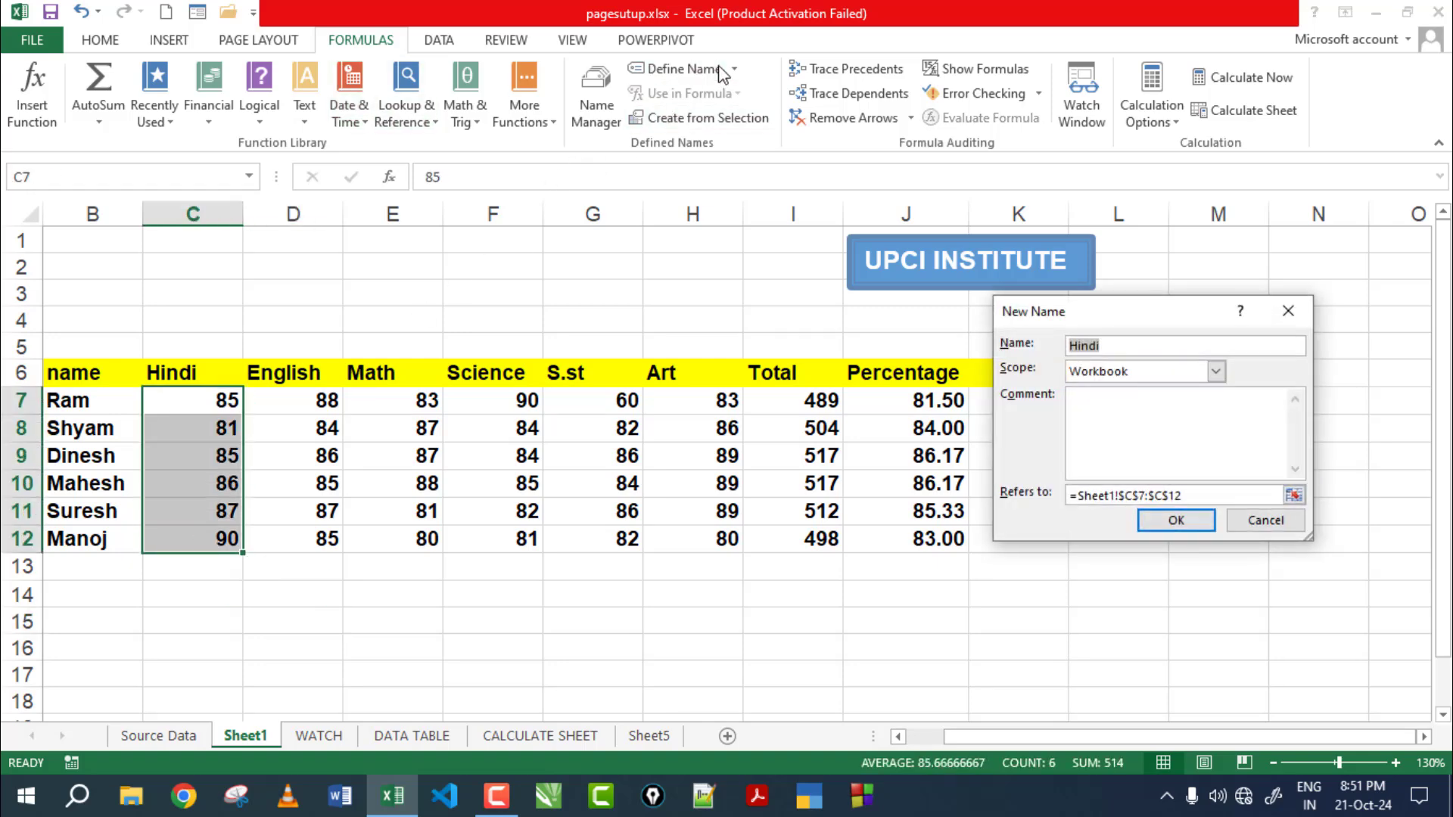
left_click(1127, 345)
left_click(1188, 497)
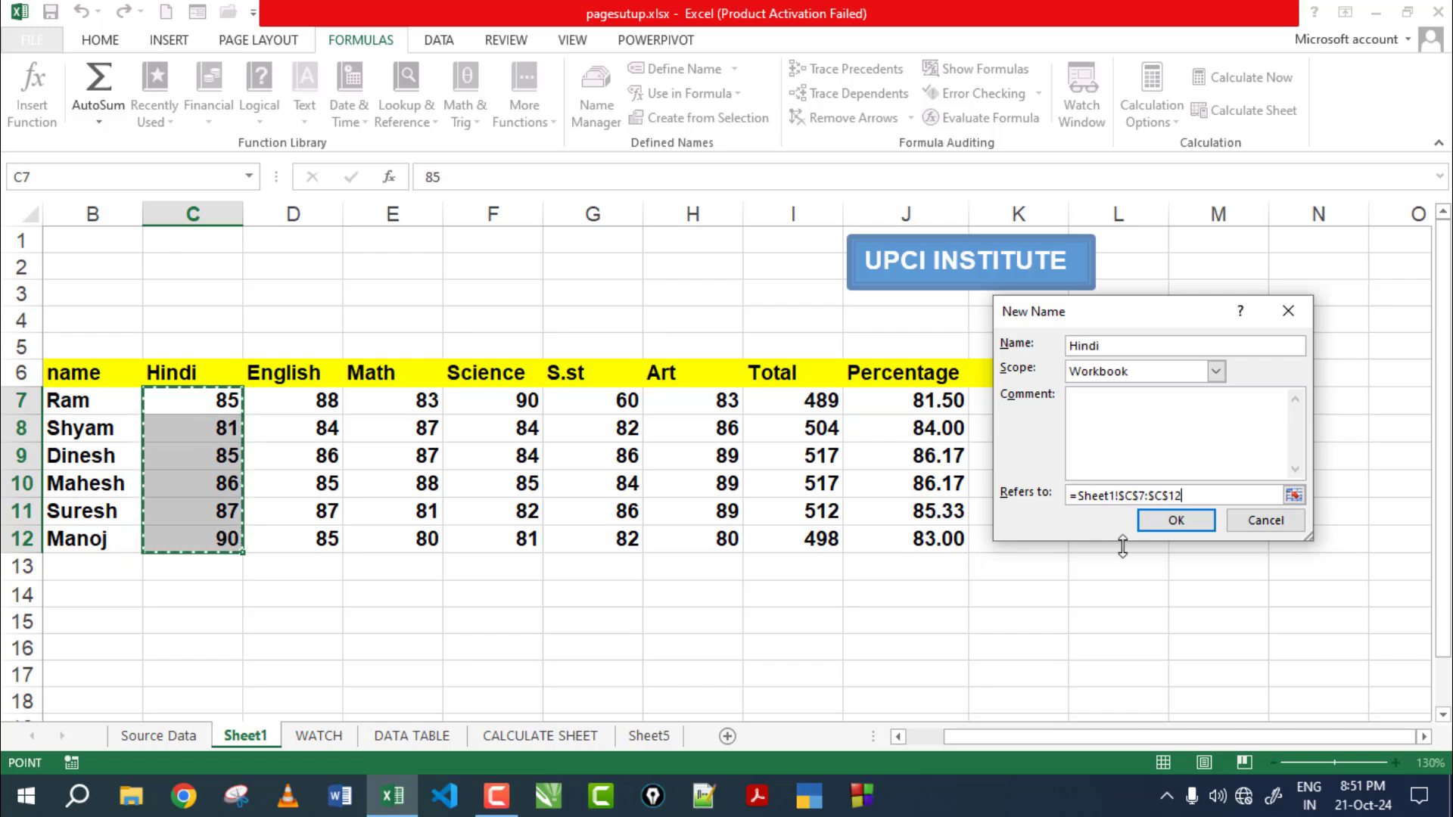
left_click(1162, 528)
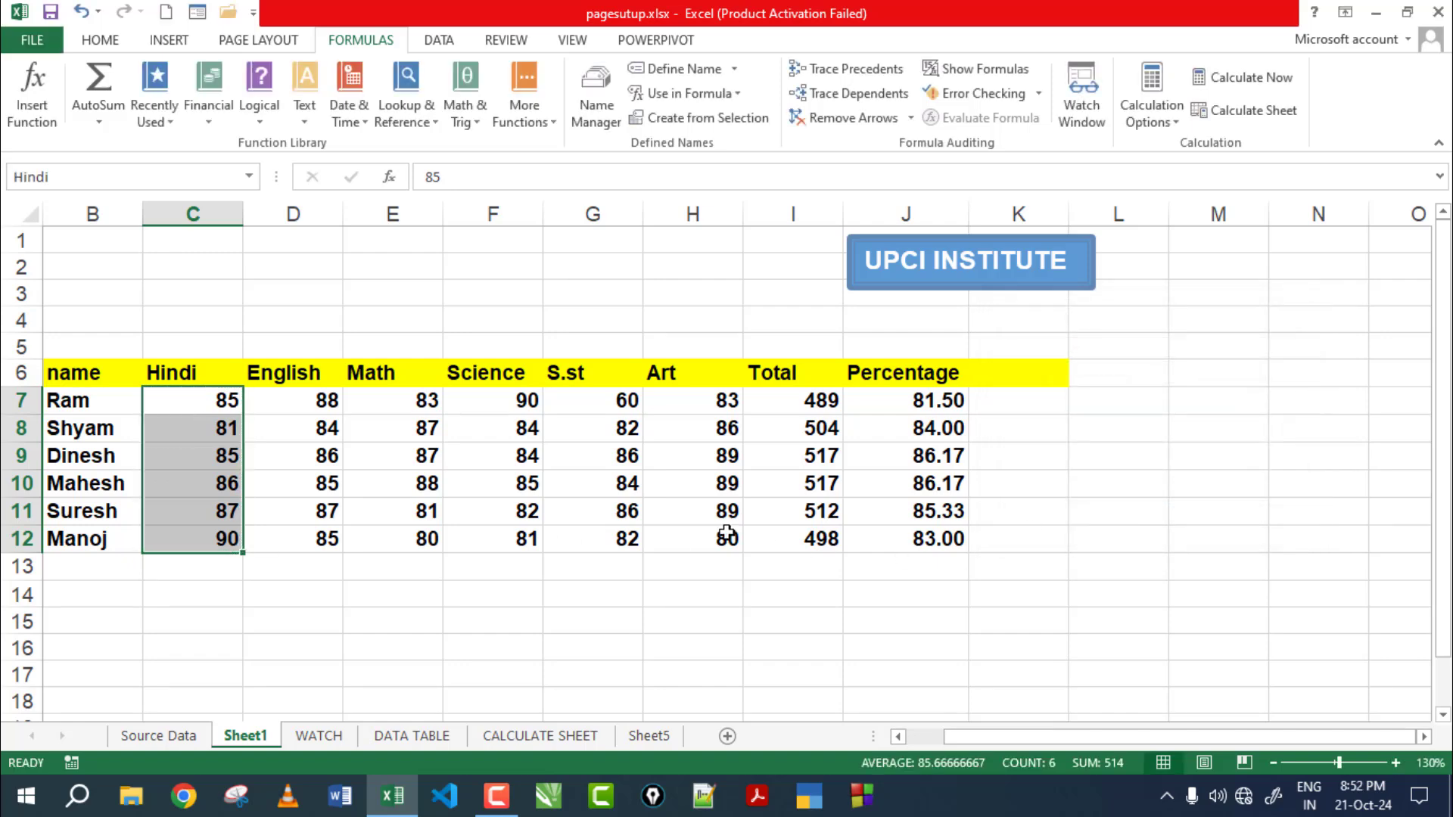
left_click(310, 615)
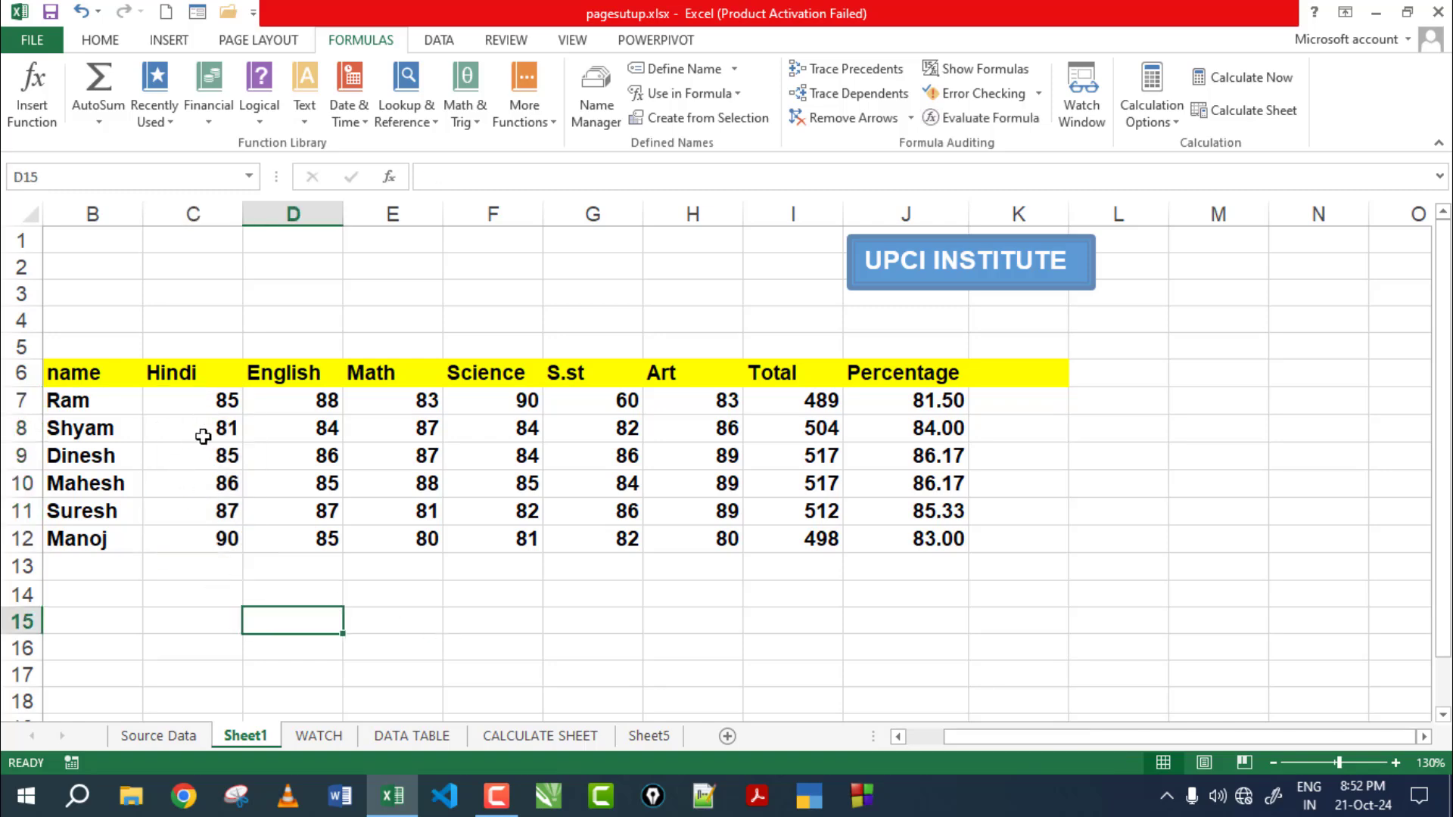
Enter =SUM(Hindi) in D15 to get 514, then recheck the formula
type("=")
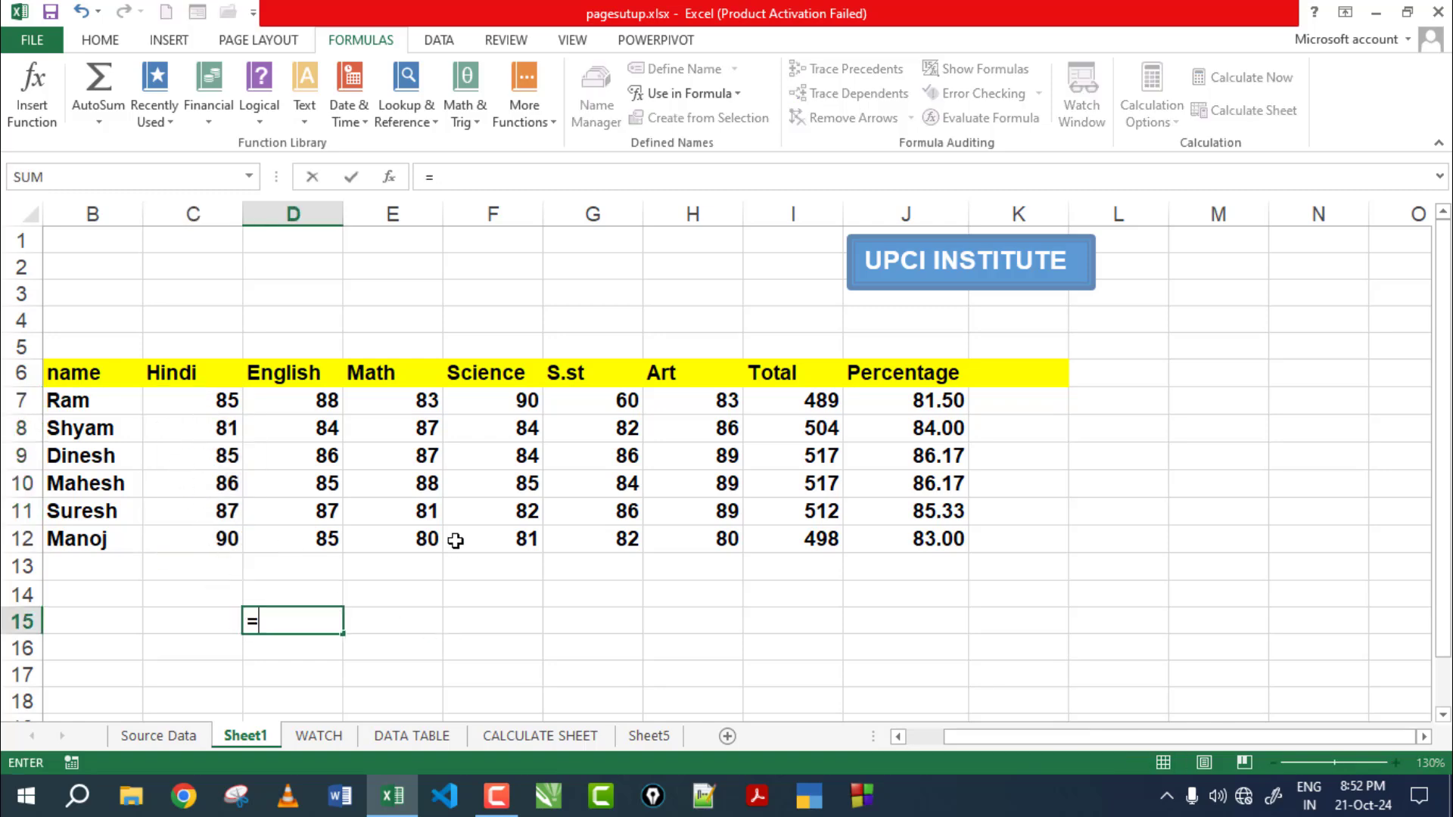
type("SUM(")
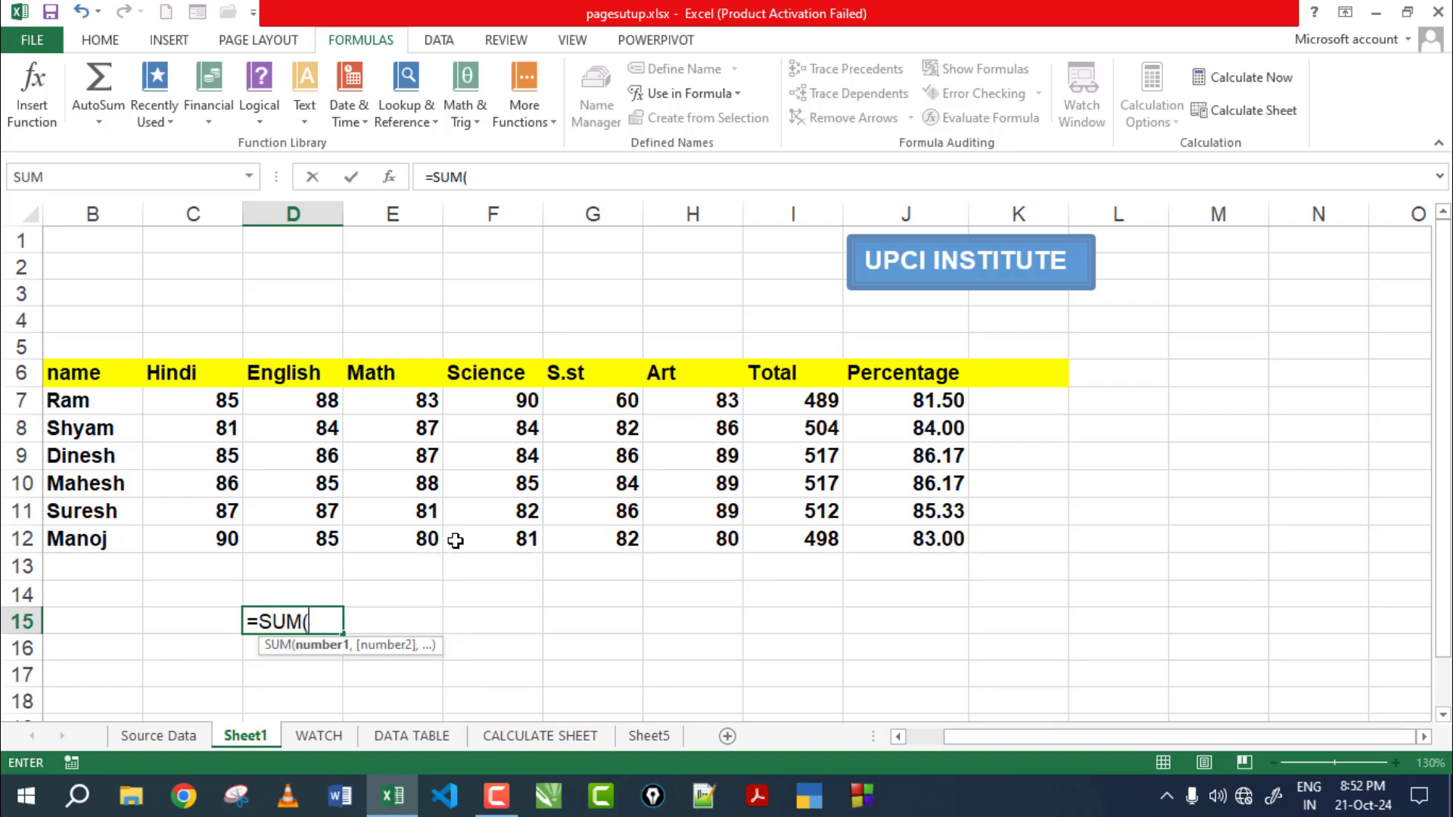
type("HINDI")
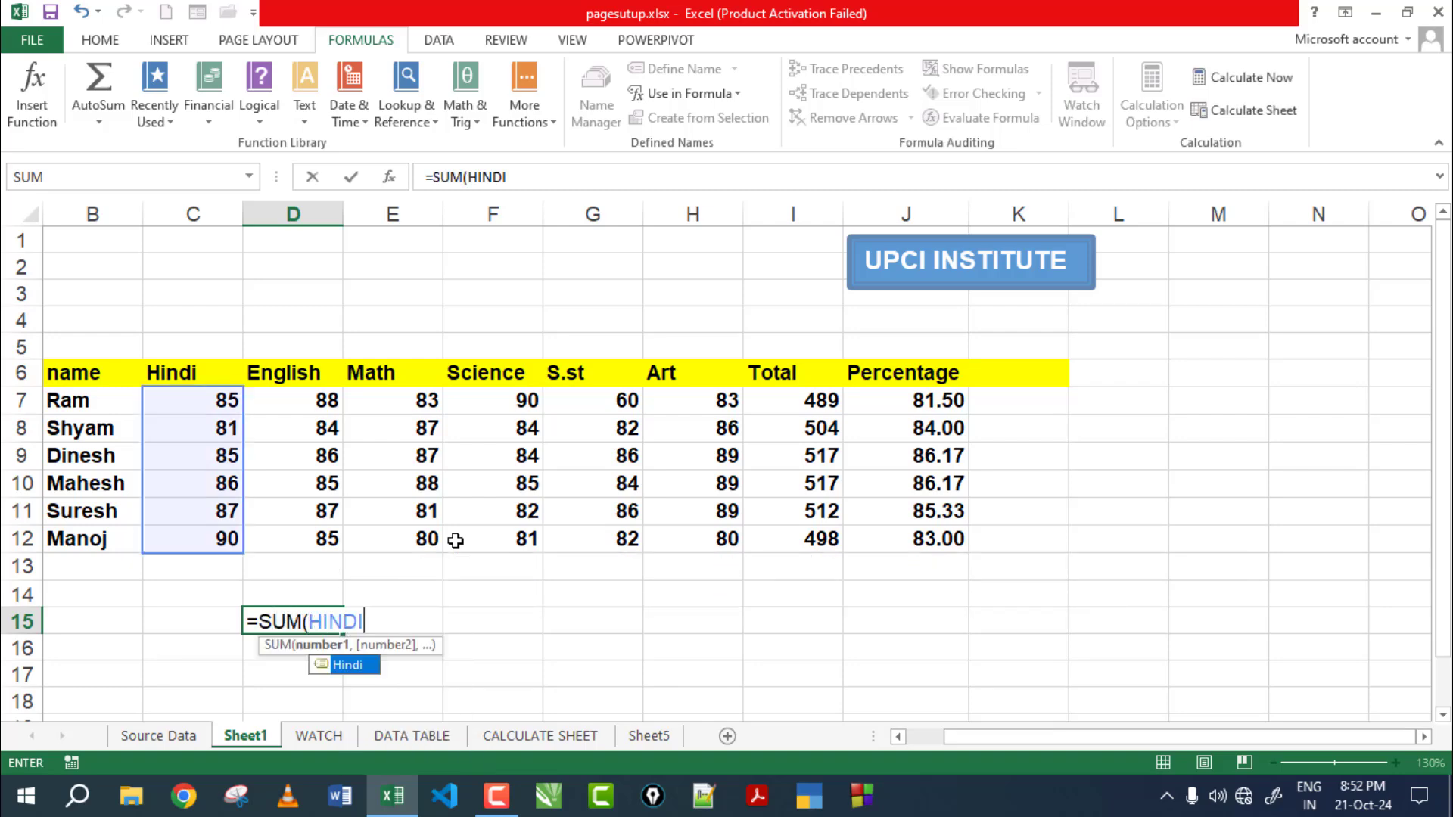
type(")")
key("Return")
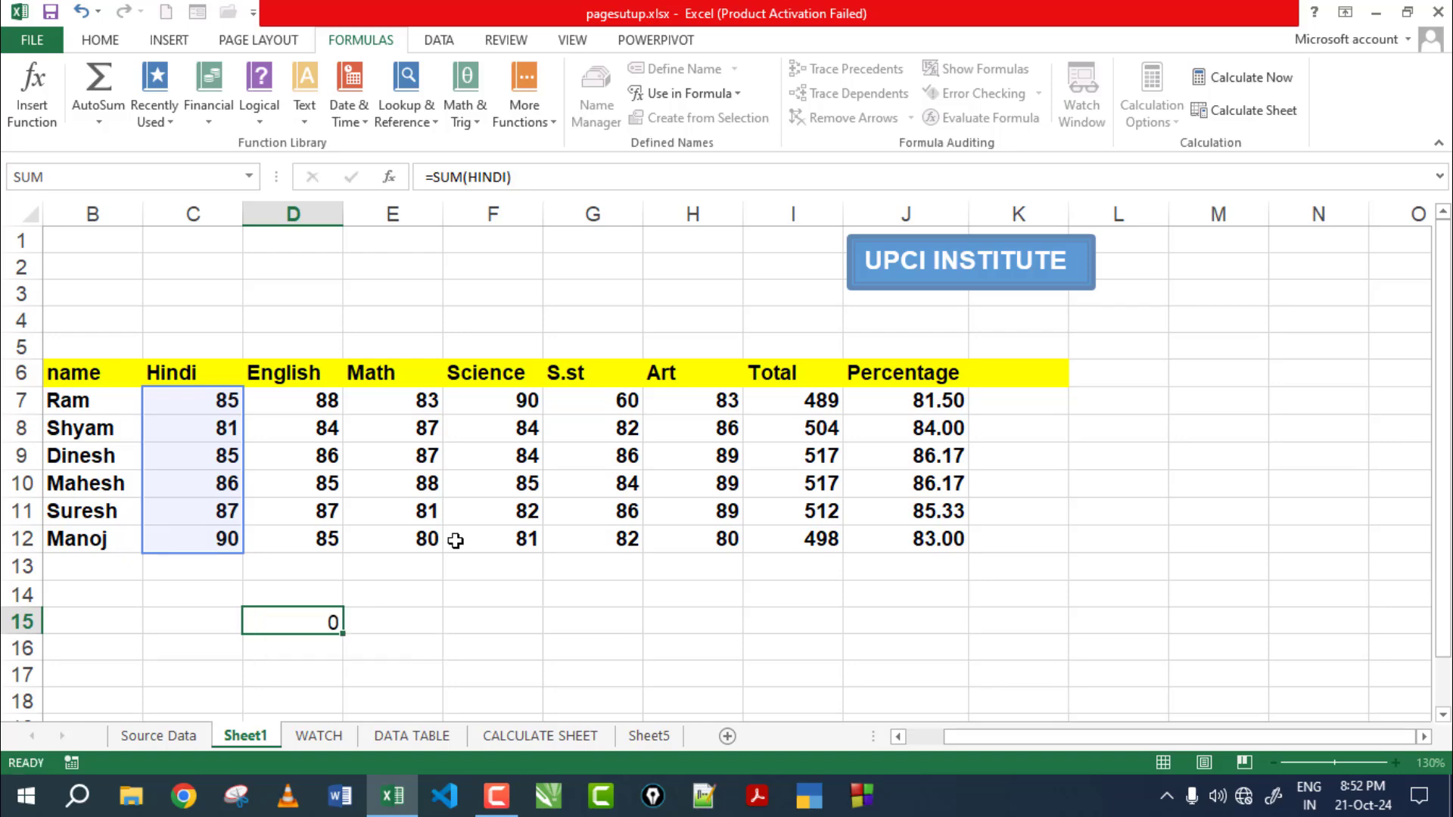
left_click(306, 628)
double_click(302, 626)
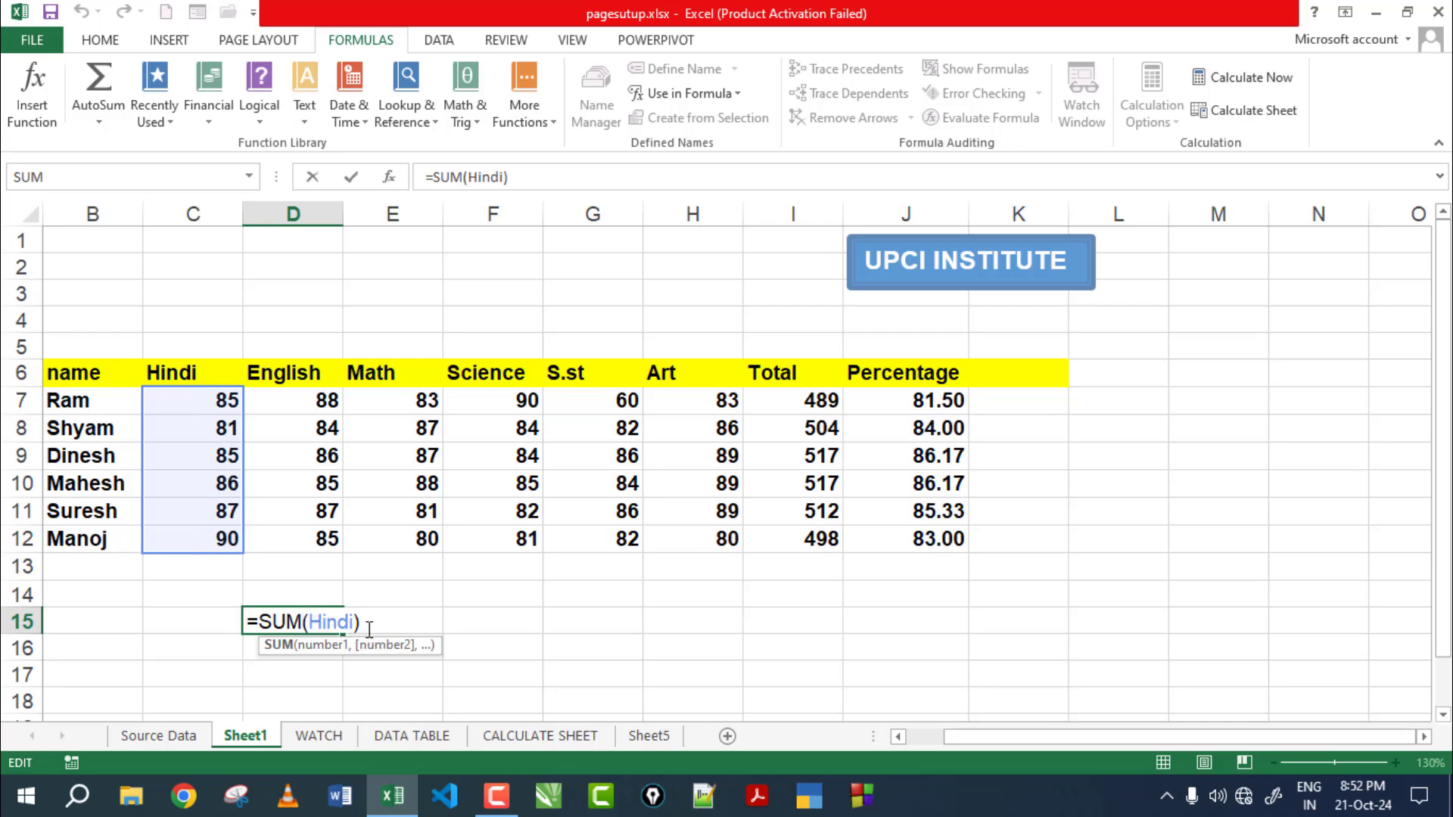
key("Return")
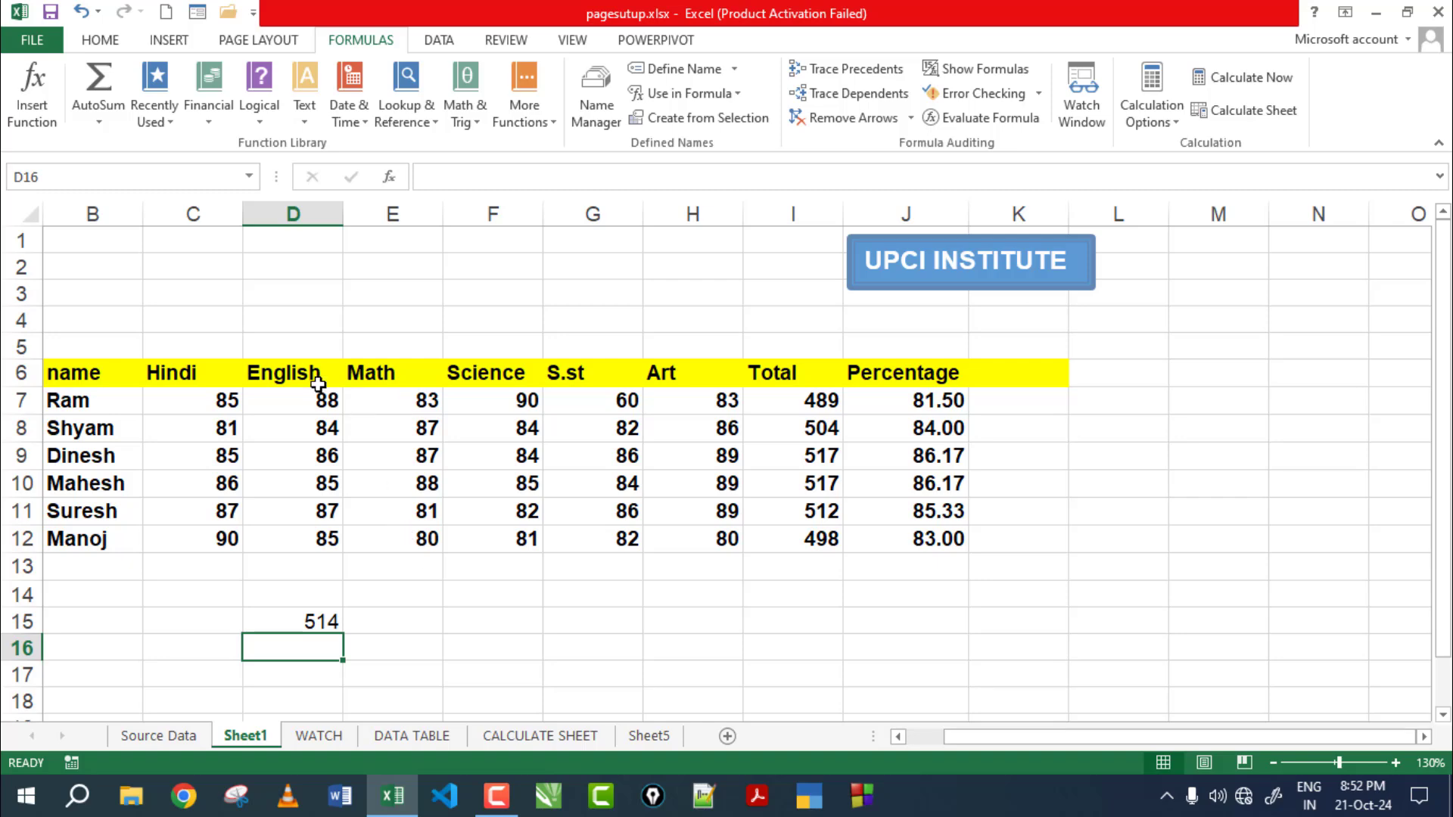
Name D7:D12 as English and E7:E12 as Math with Define Name
left_click_drag(303, 393, 311, 539)
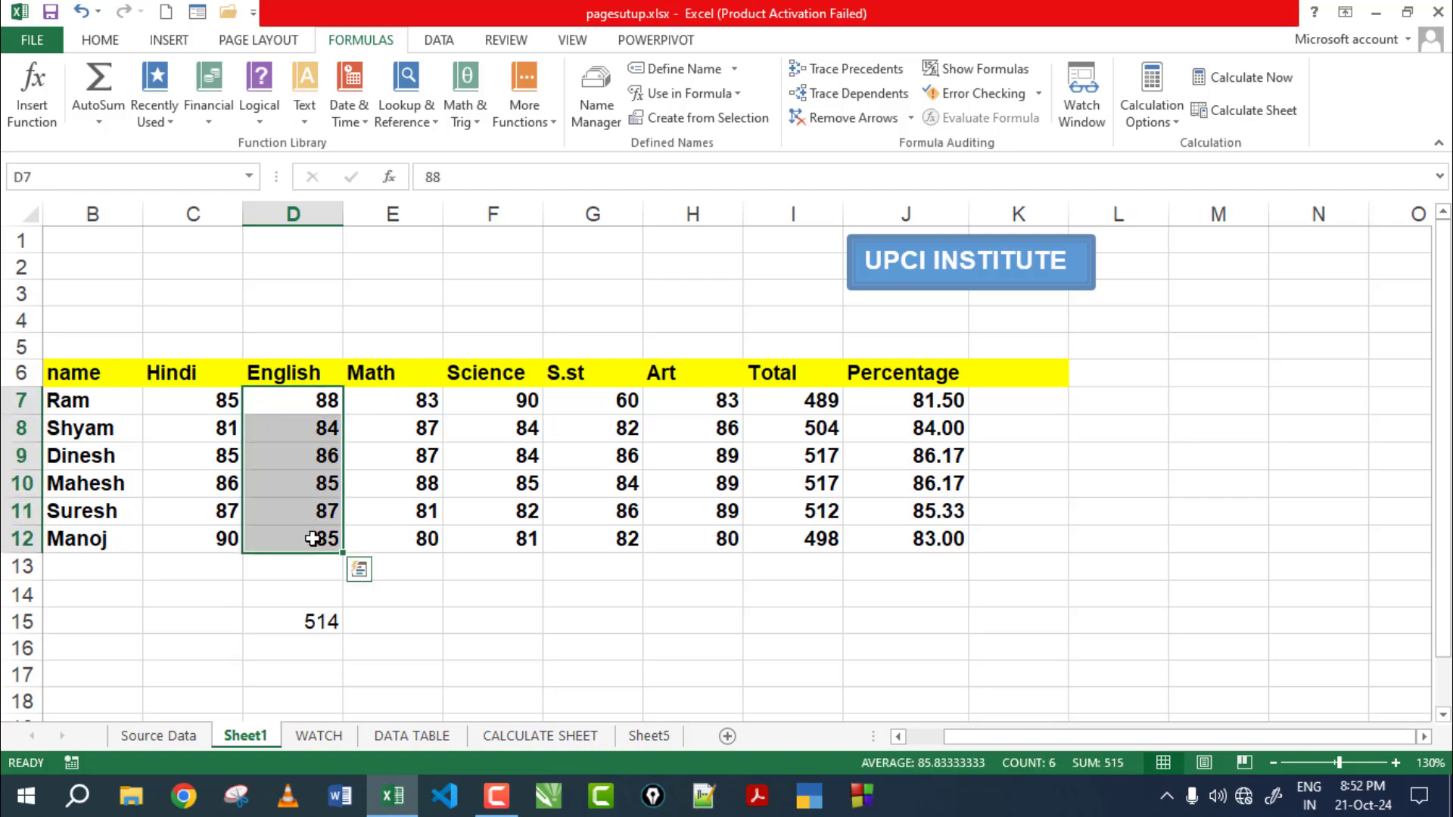
left_click(710, 73)
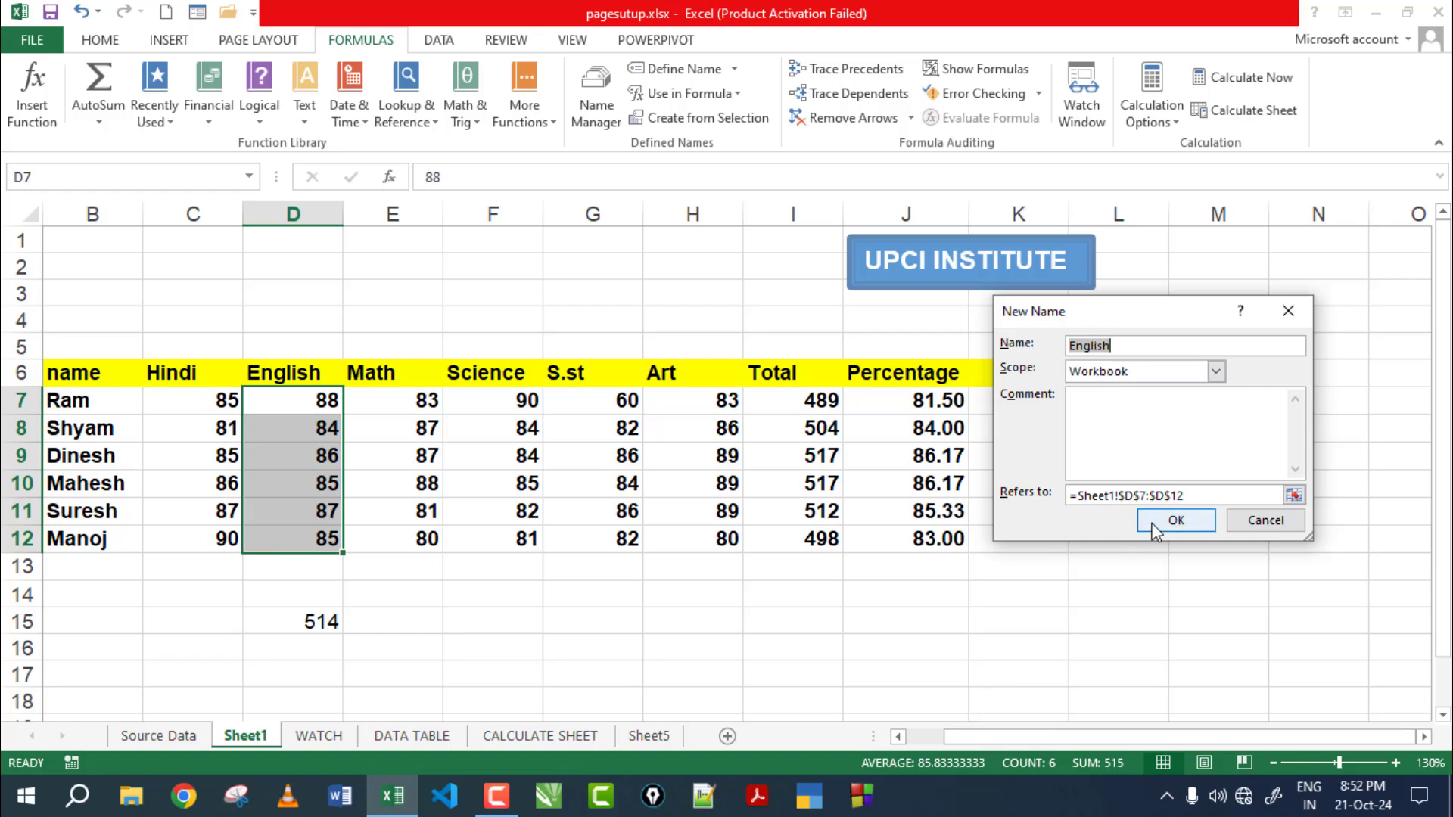
left_click(1176, 520)
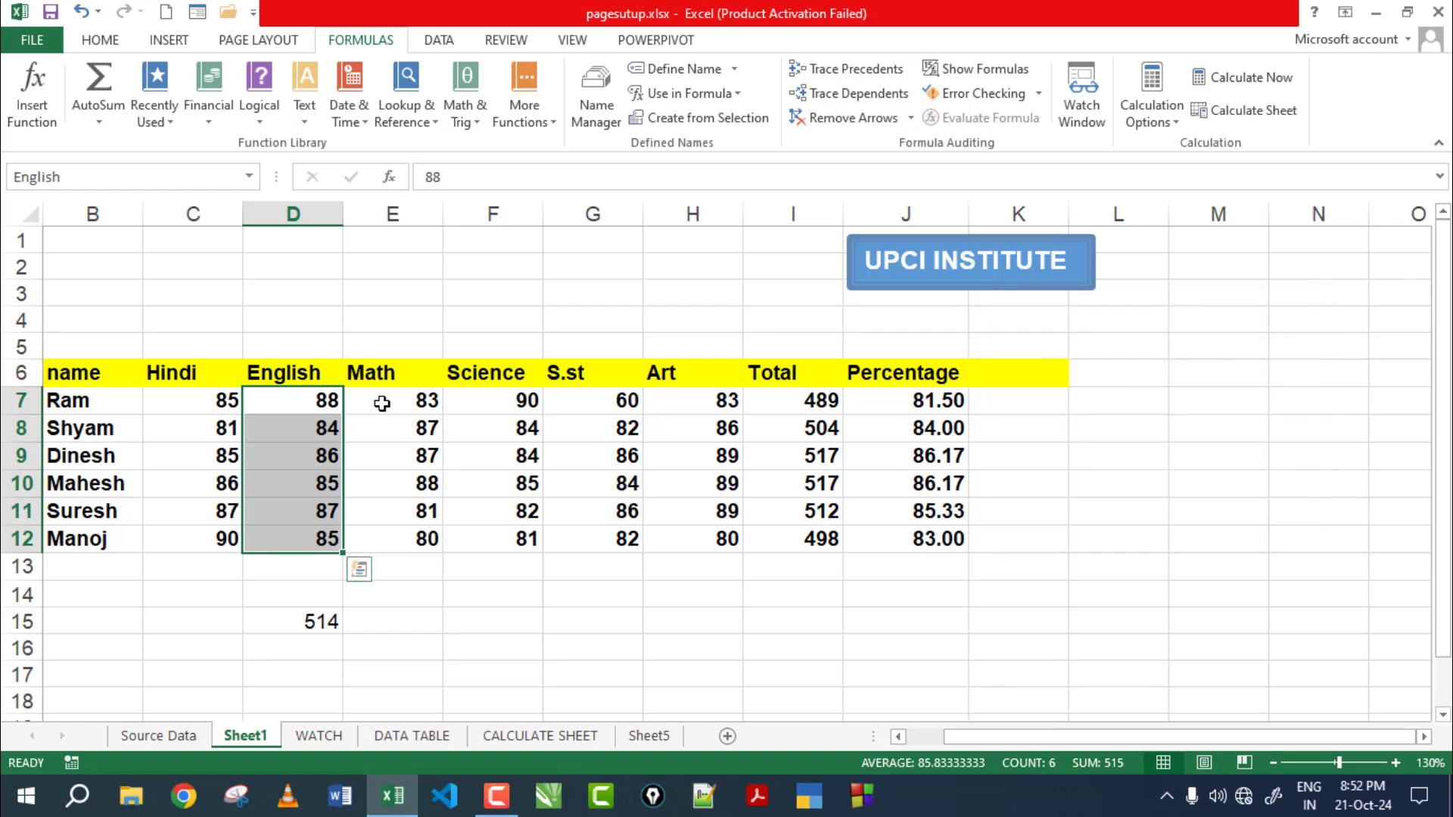
left_click_drag(383, 404, 390, 539)
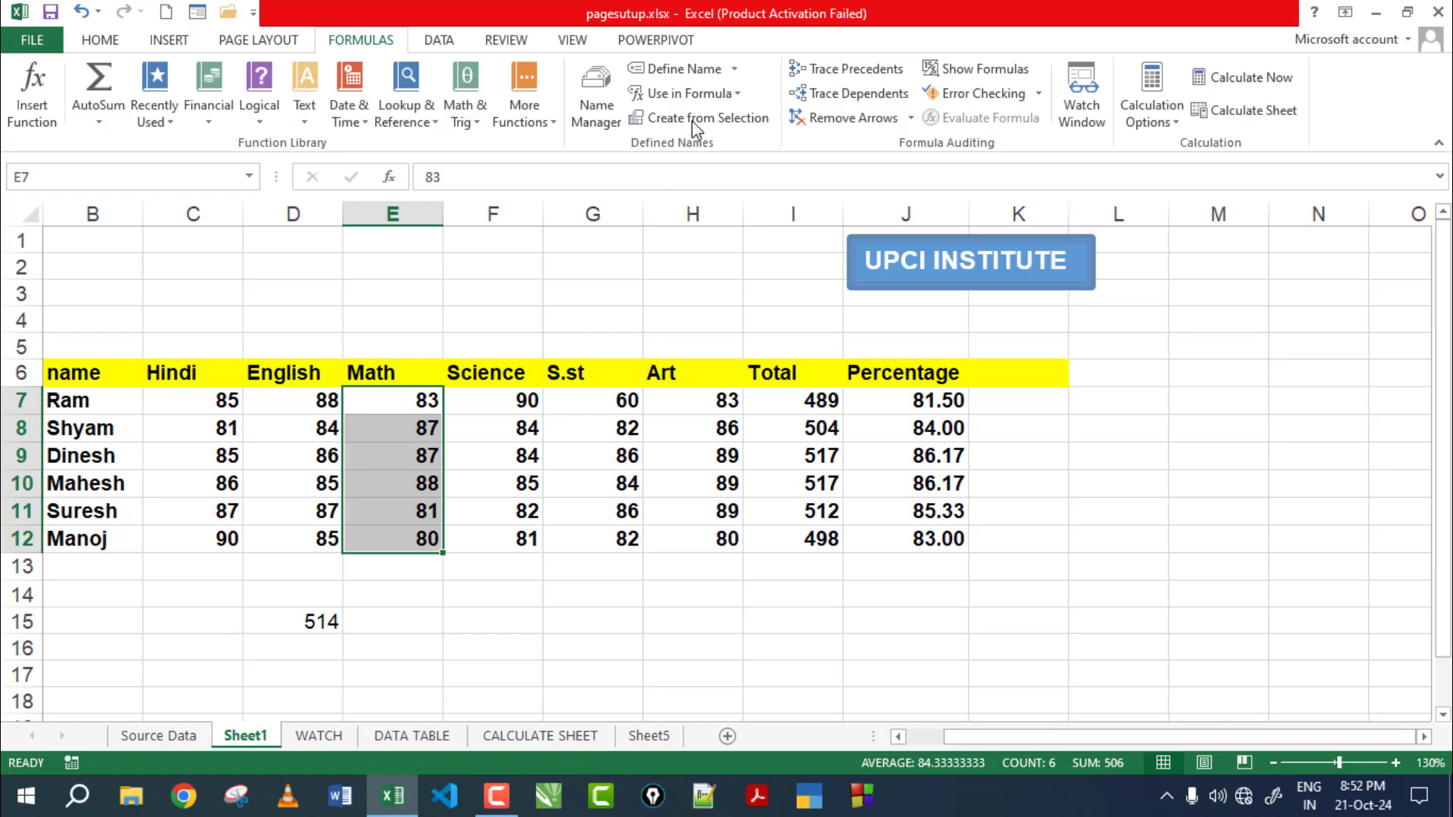
left_click(685, 69)
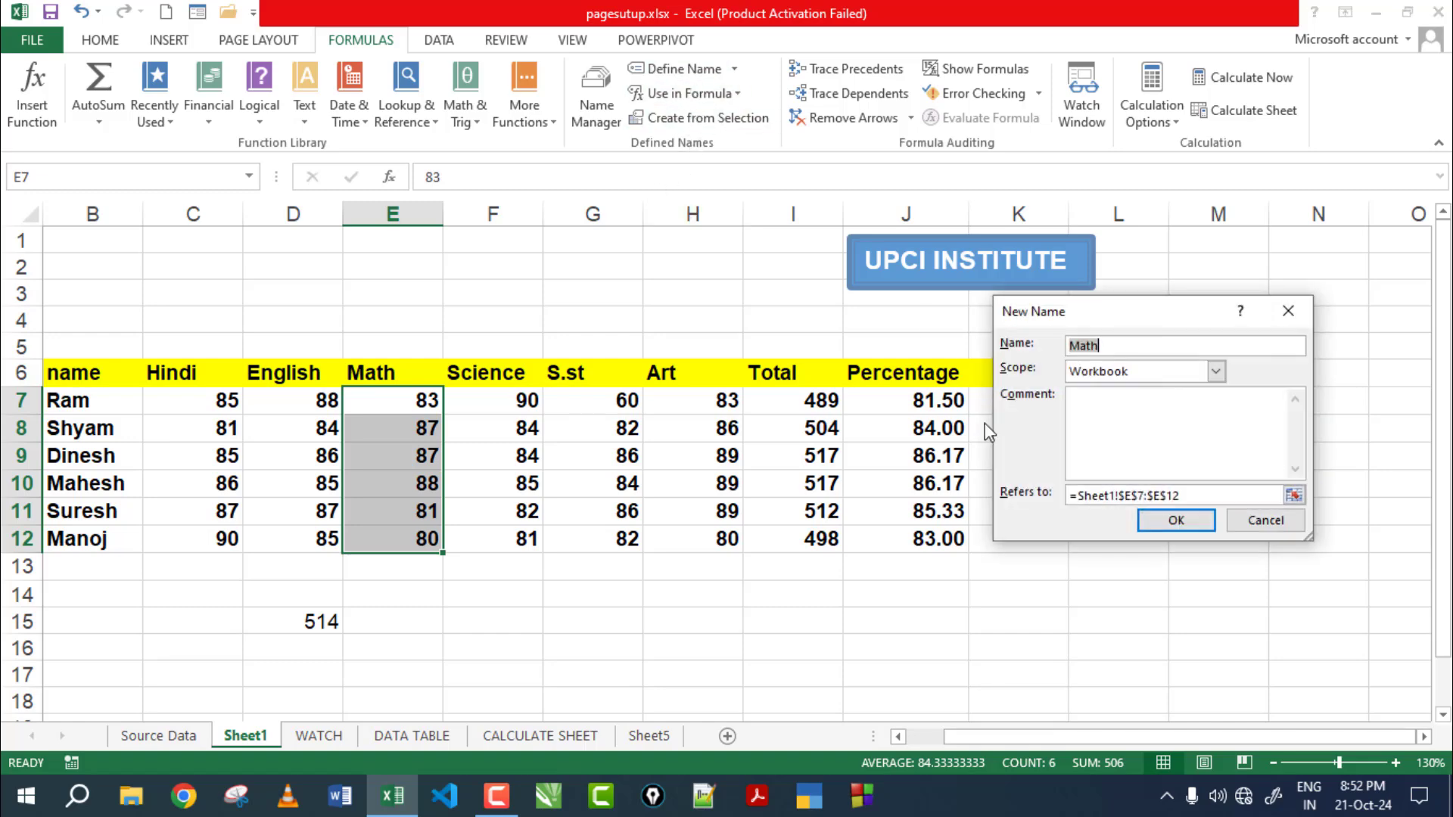
left_click(1158, 523)
left_click(498, 622)
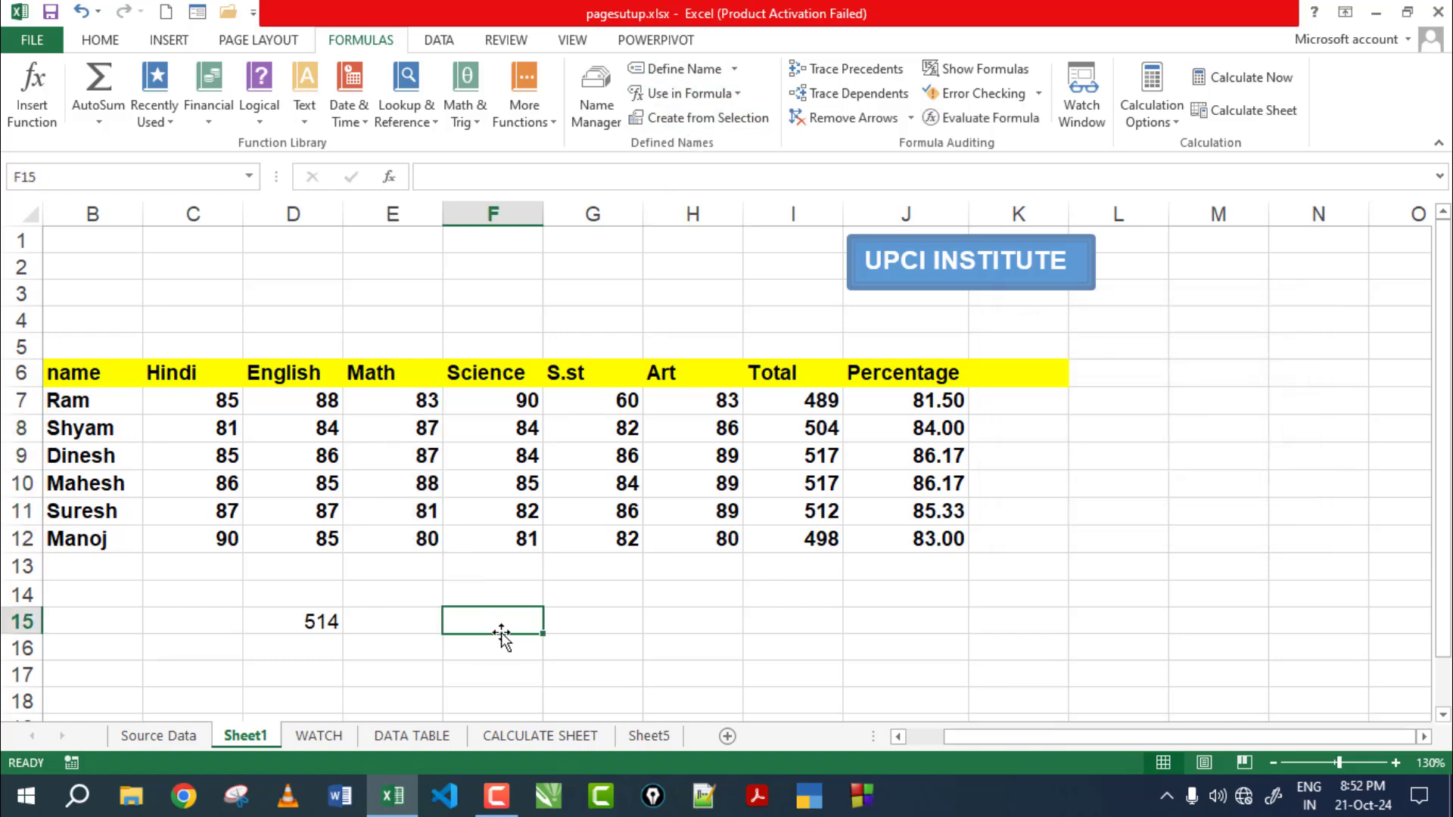
Enter =SUM(MATH) in F15 to get 506, then clear the totals area D13:G16
type("=S")
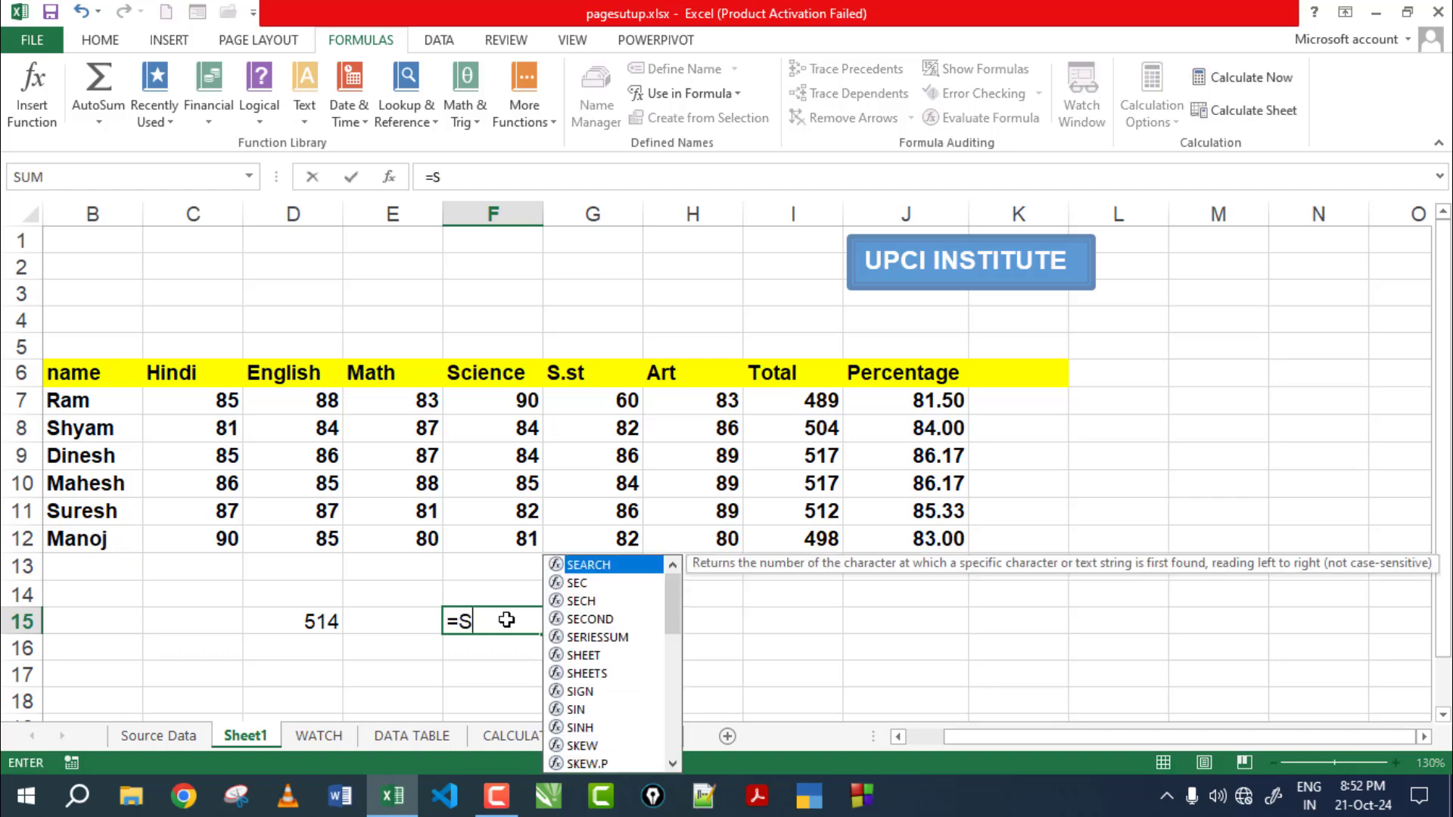
type("UM(M")
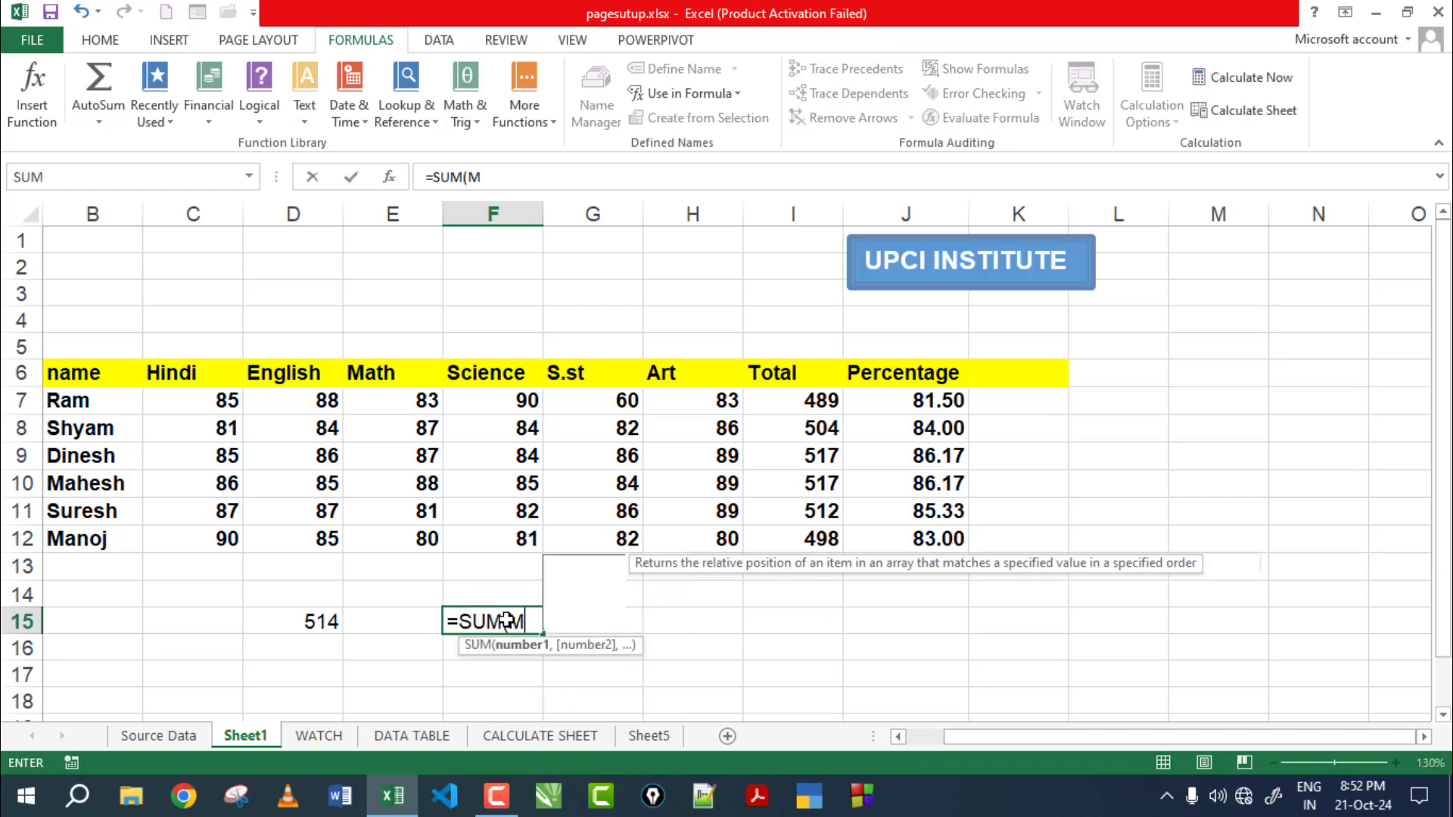
type("ATH")
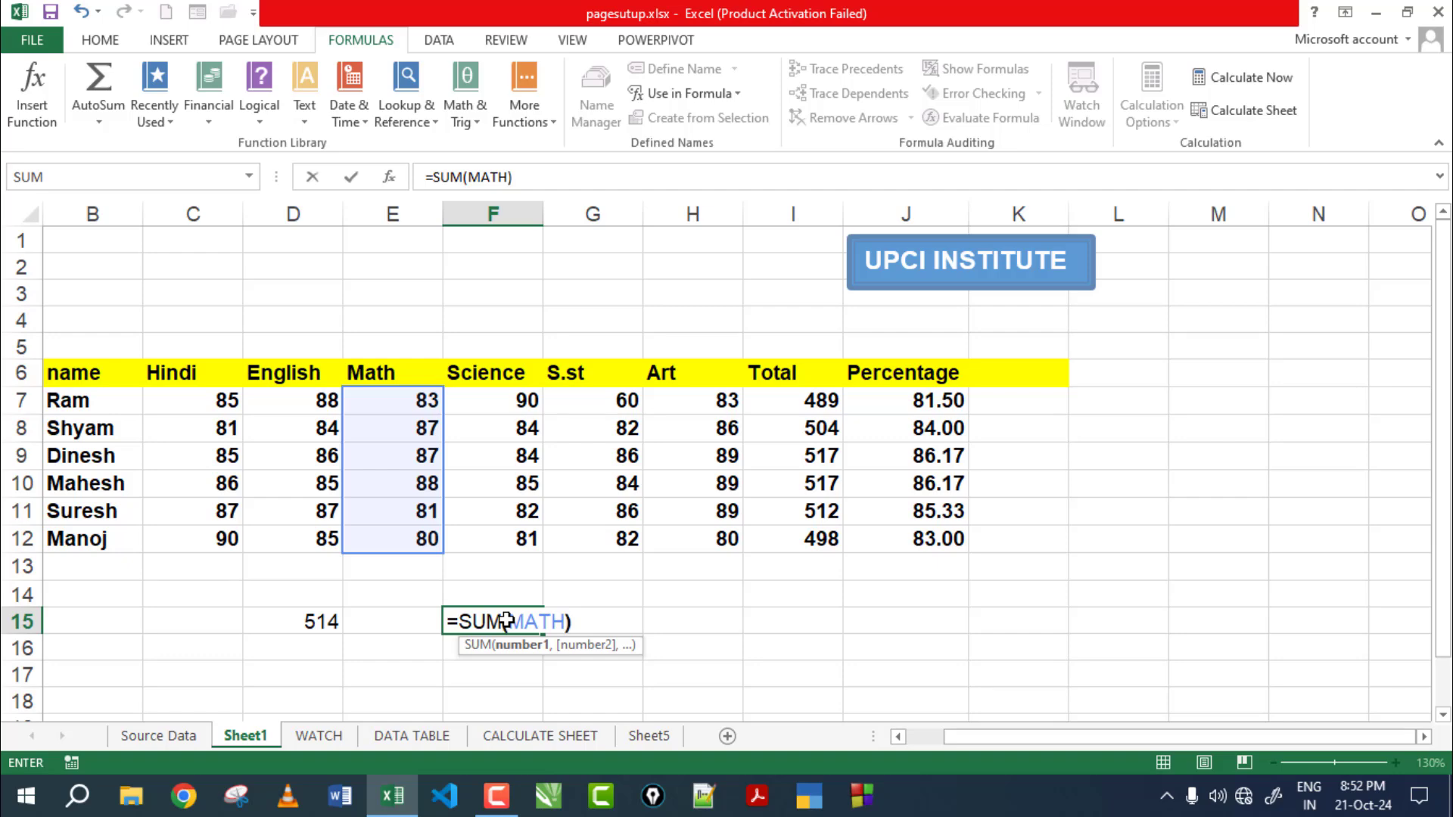
key("Return")
left_click(627, 622)
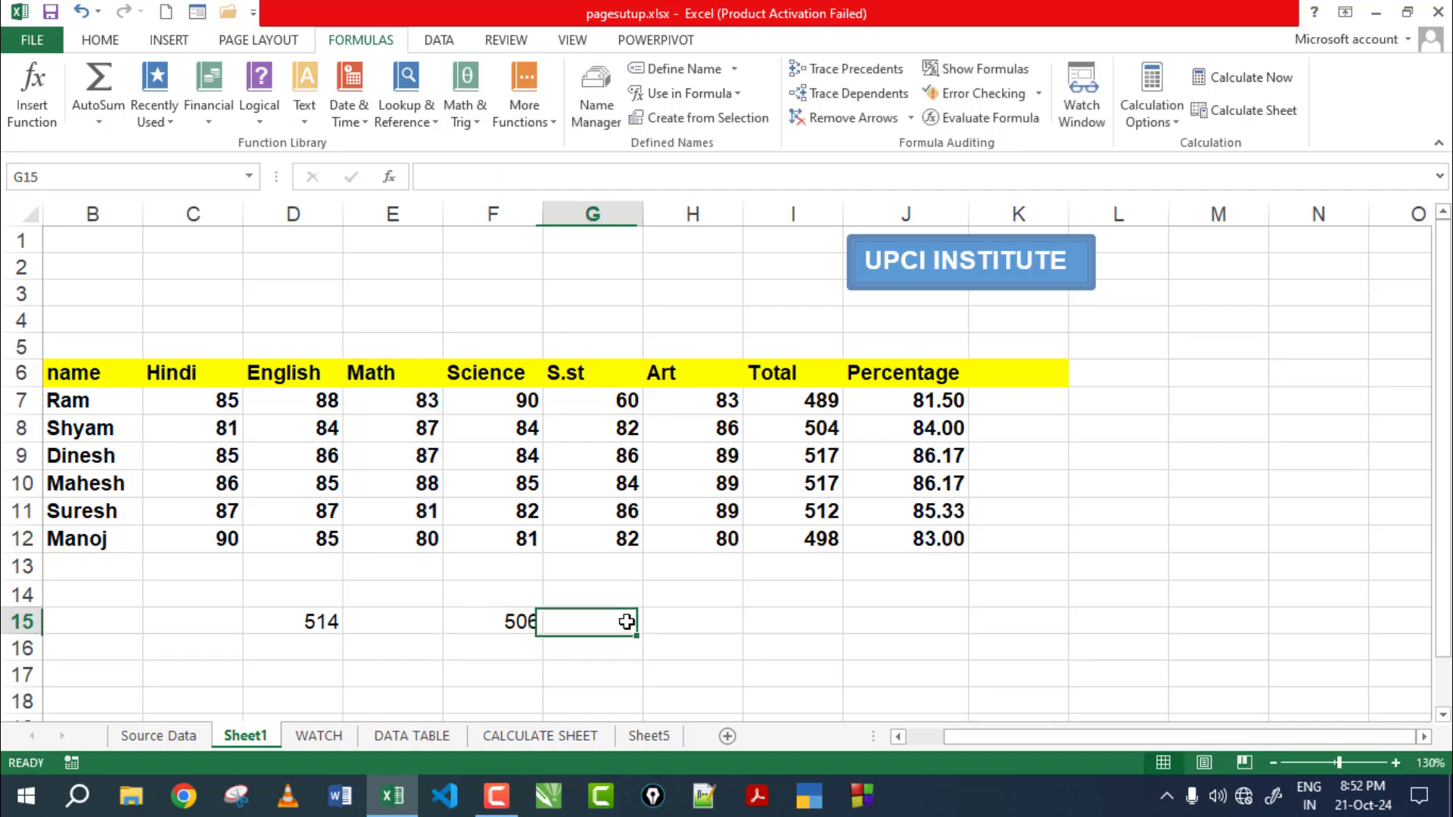
left_click_drag(226, 401, 223, 542)
left_click_drag(295, 573, 612, 657)
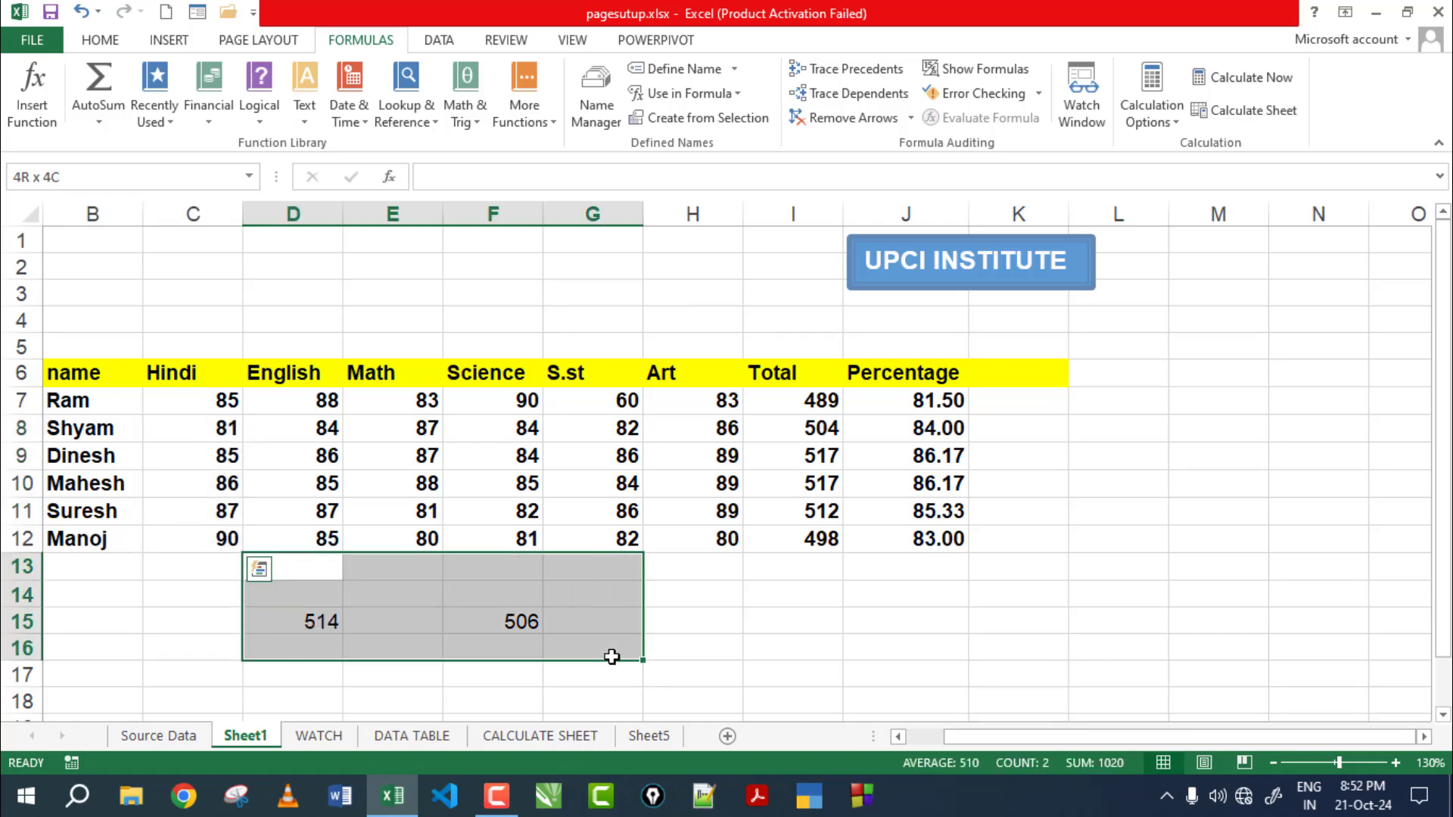
key("ctrl+z")
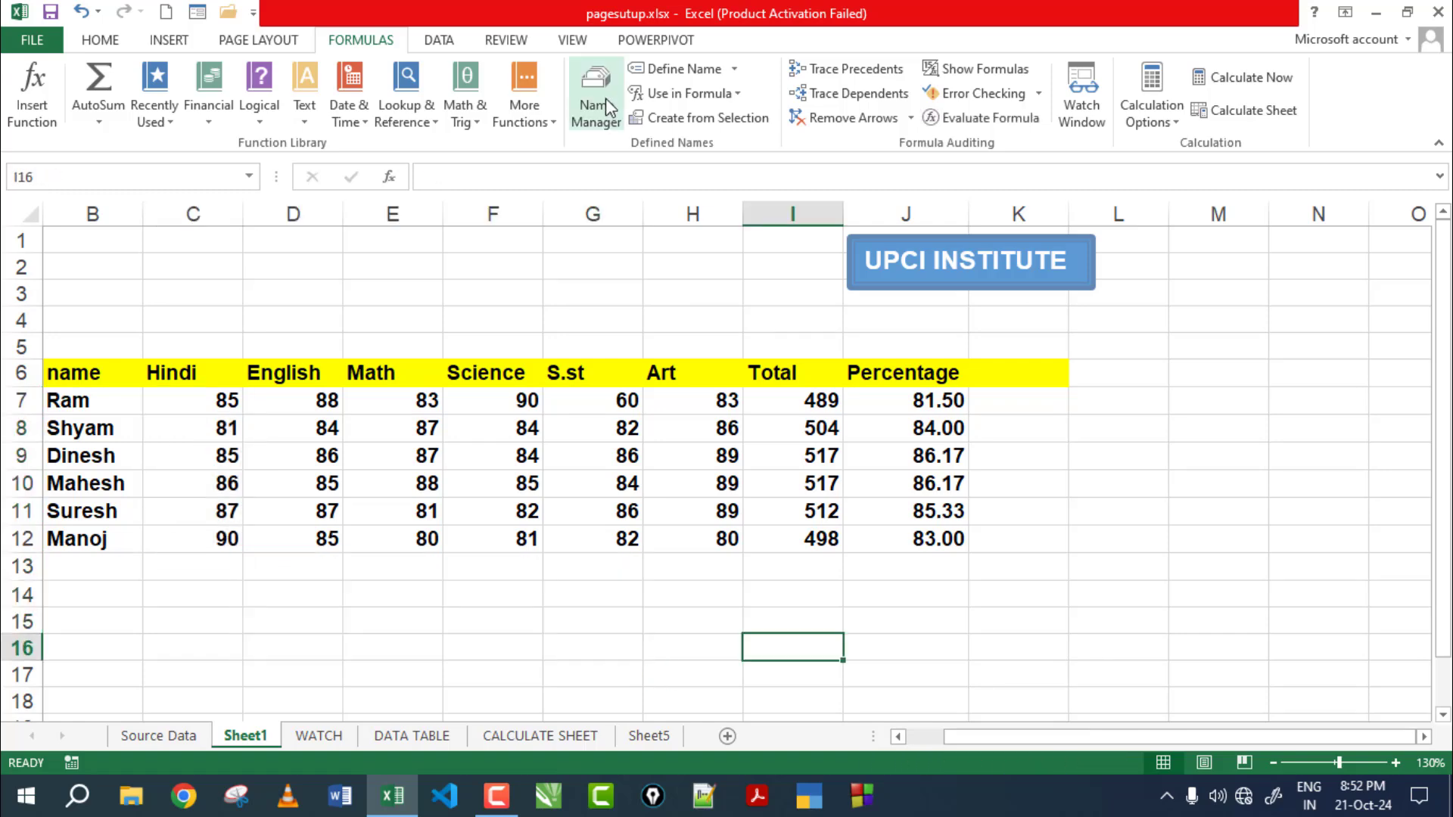
Open Name Manager and inspect the Math, Hindi and English names with their ranges
left_click(606, 98)
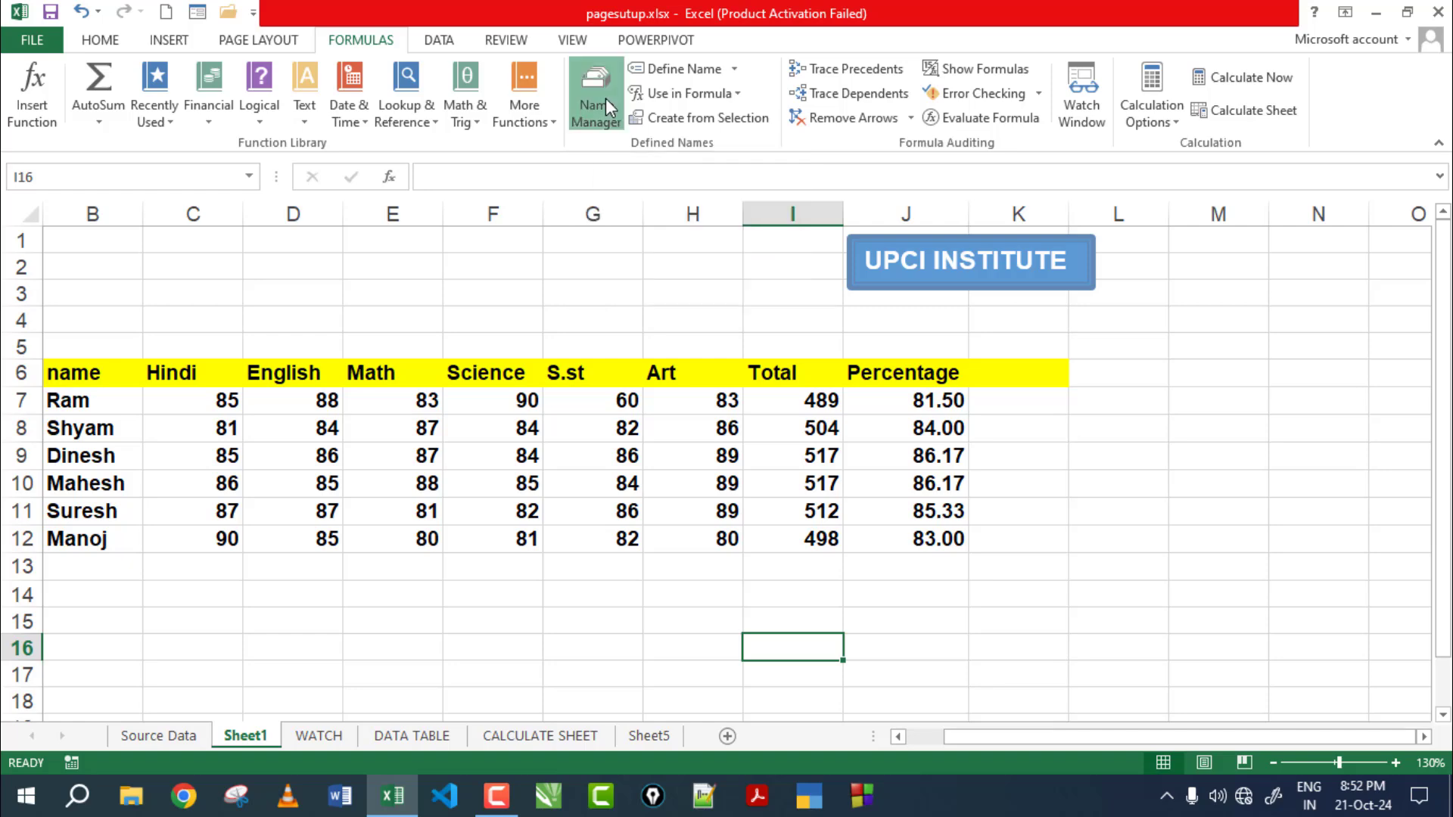
left_click(906, 330)
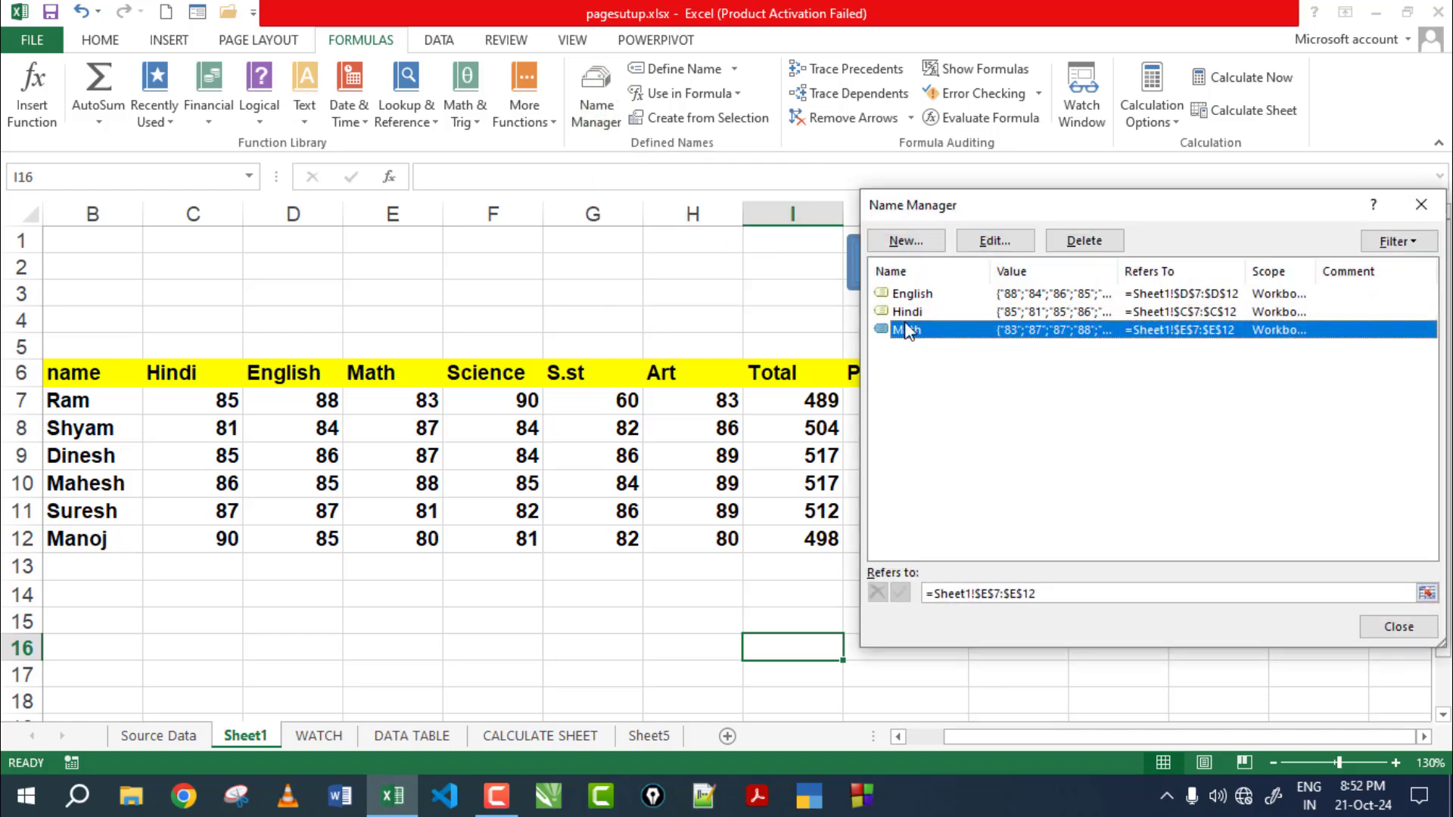
left_click(909, 314)
left_click(920, 301)
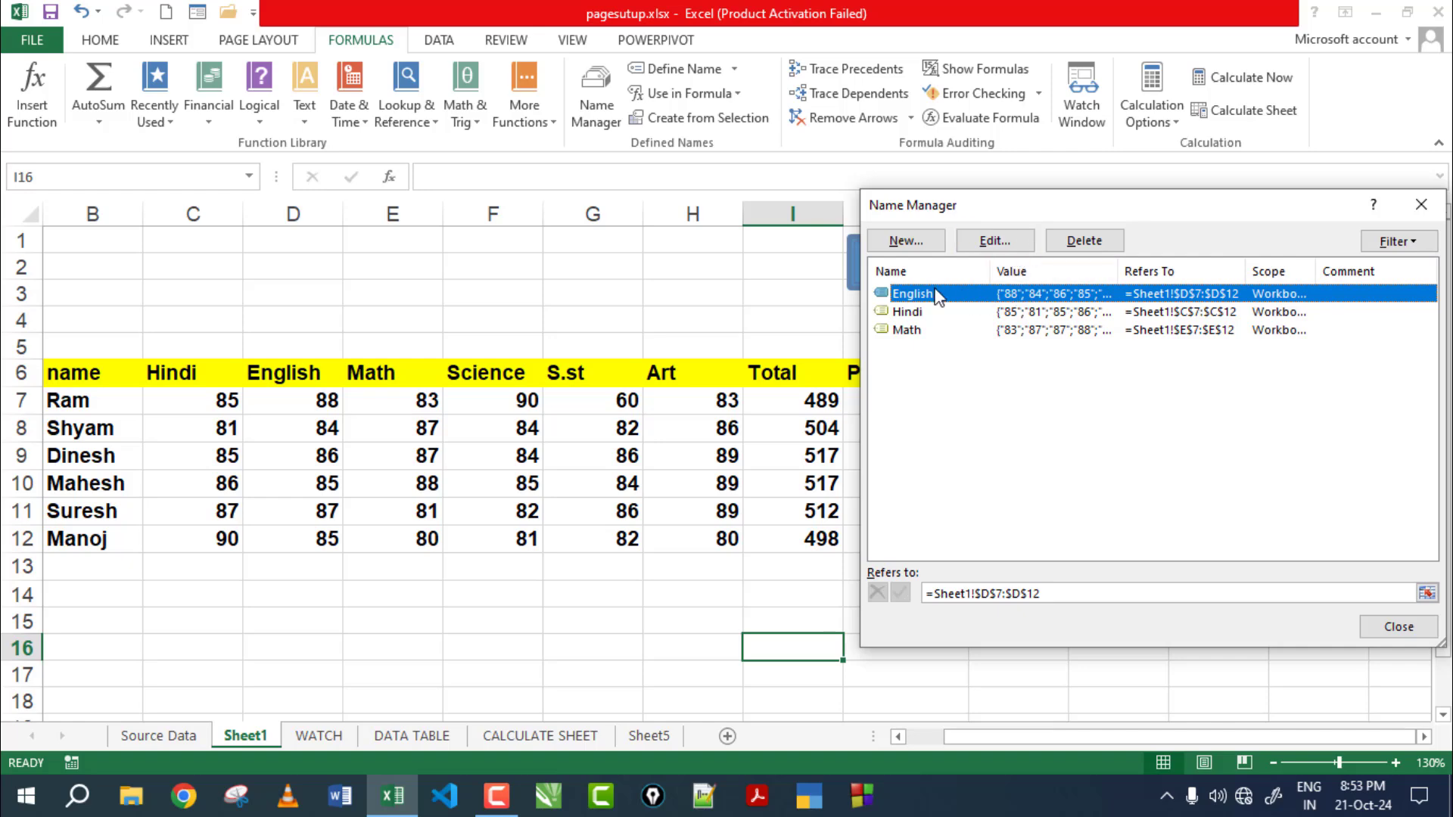
Rename the English name to ART and point it at the Art marks H7:H12
left_click(995, 240)
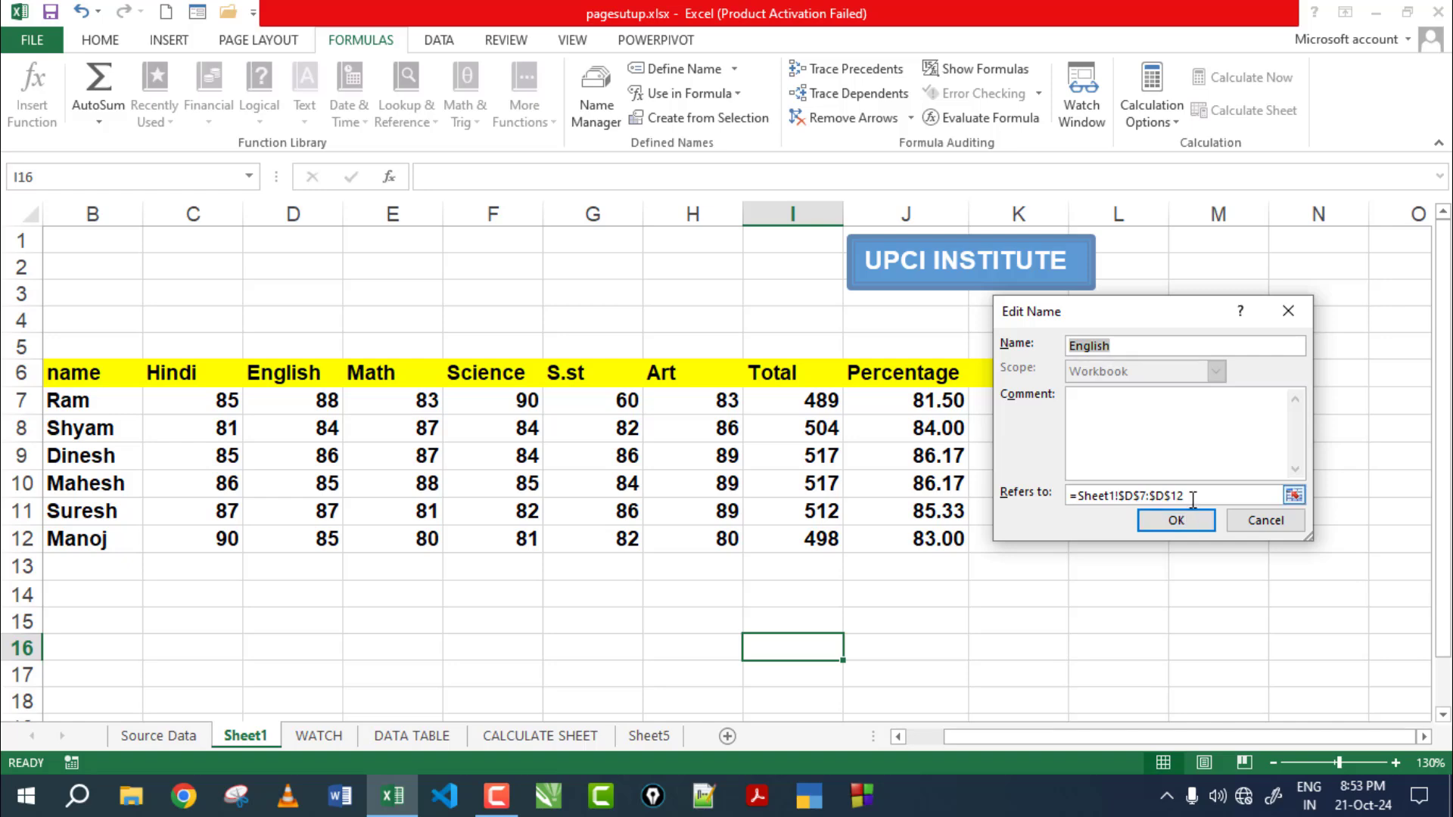
left_click_drag(1119, 348, 1050, 350)
type("aRT")
left_click_drag(1105, 356, 960, 339)
left_click(1153, 500)
left_click_drag(685, 396, 685, 539)
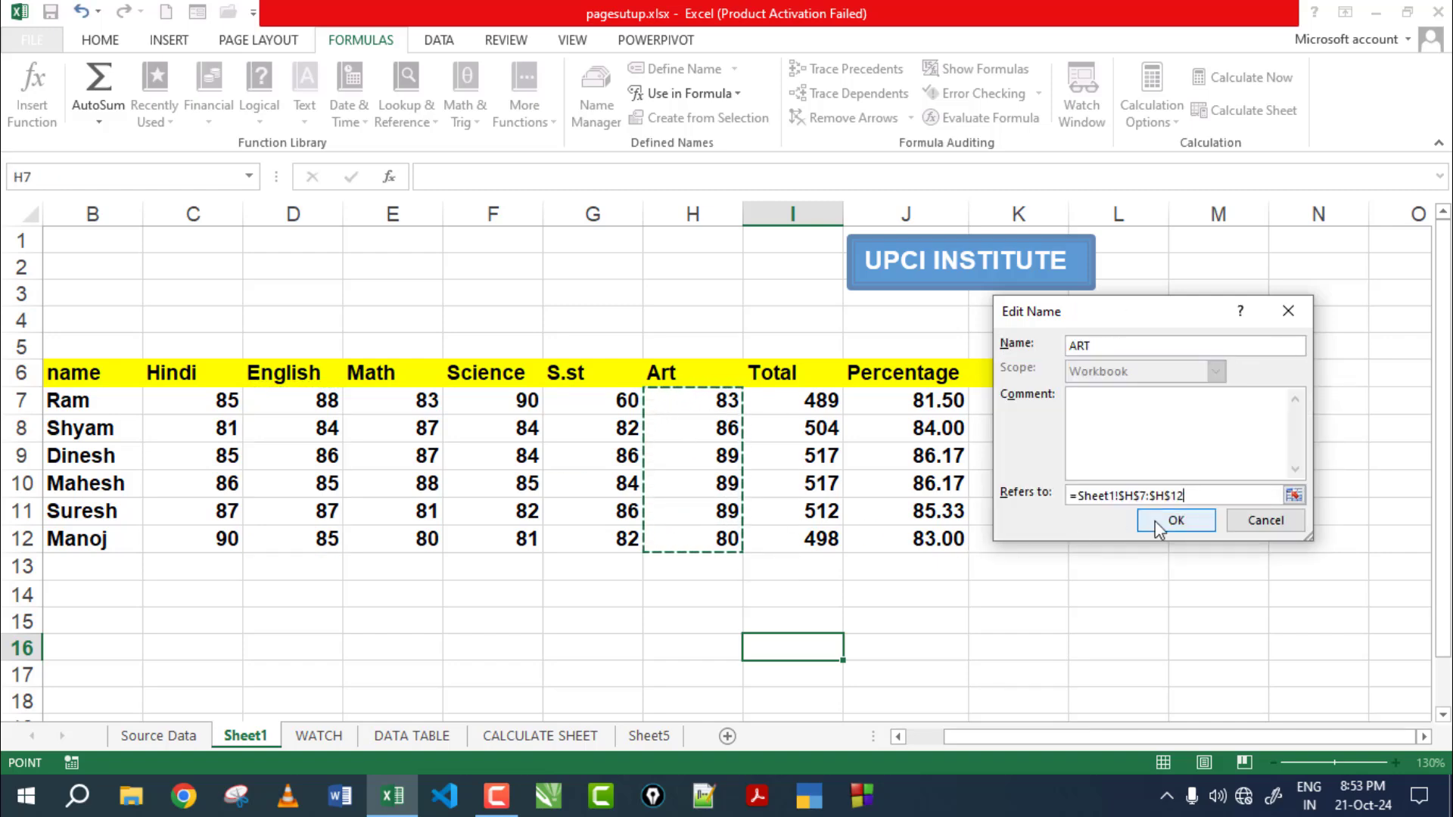
left_click(1175, 521)
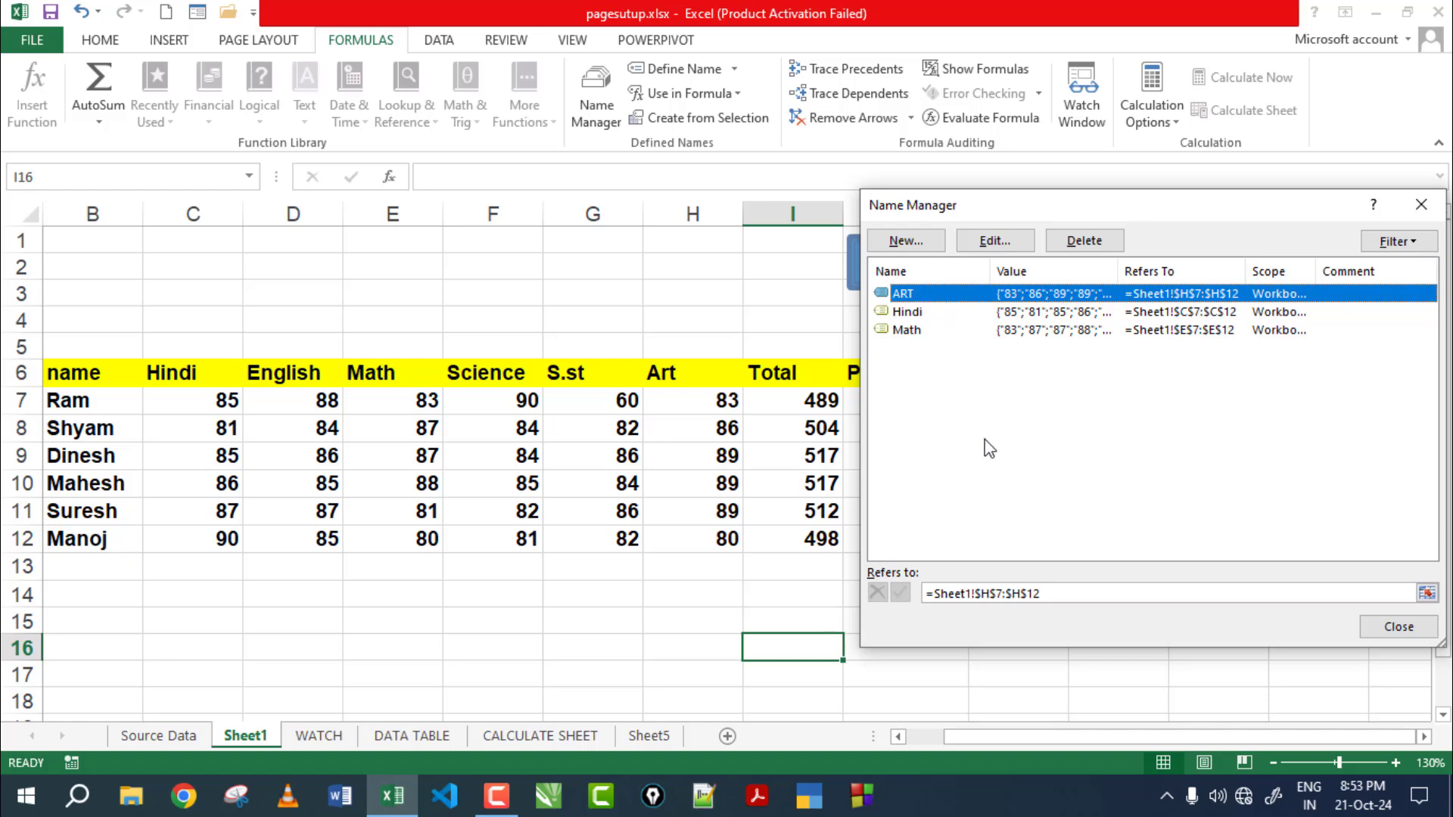
Delete all three defined names and close Name Manager
left_click_drag(989, 449, 915, 288)
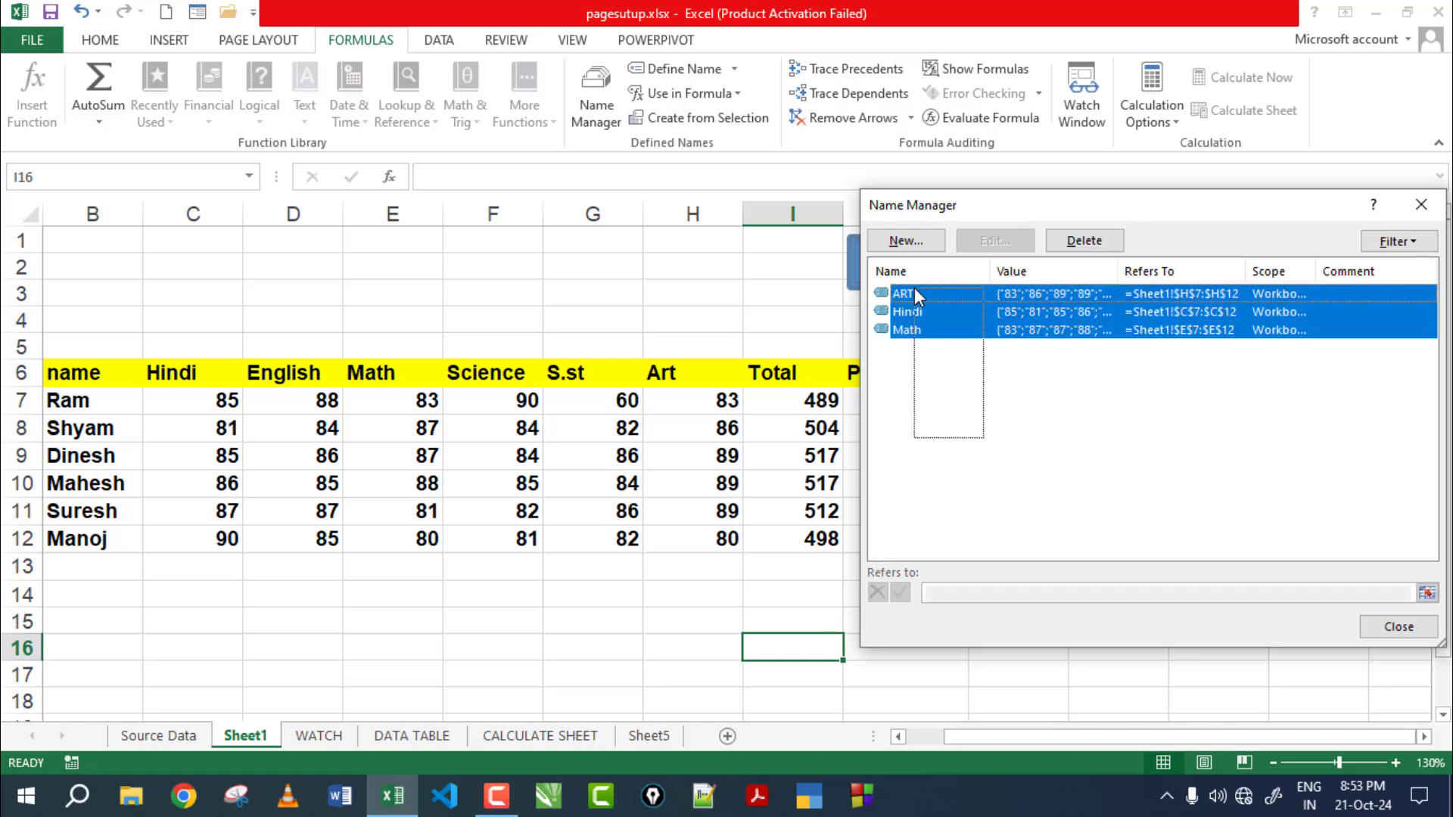
left_click(1082, 241)
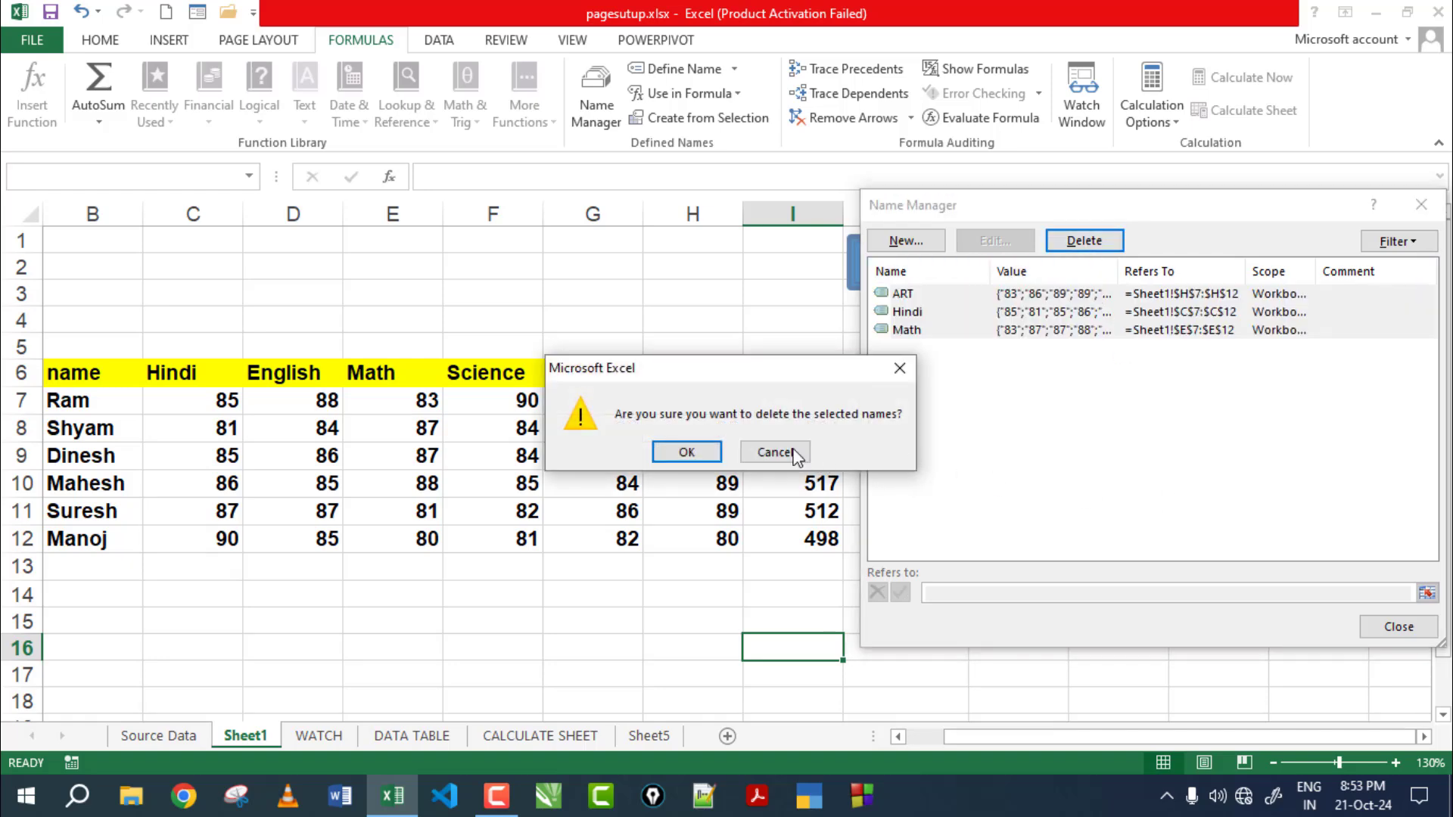
left_click(686, 452)
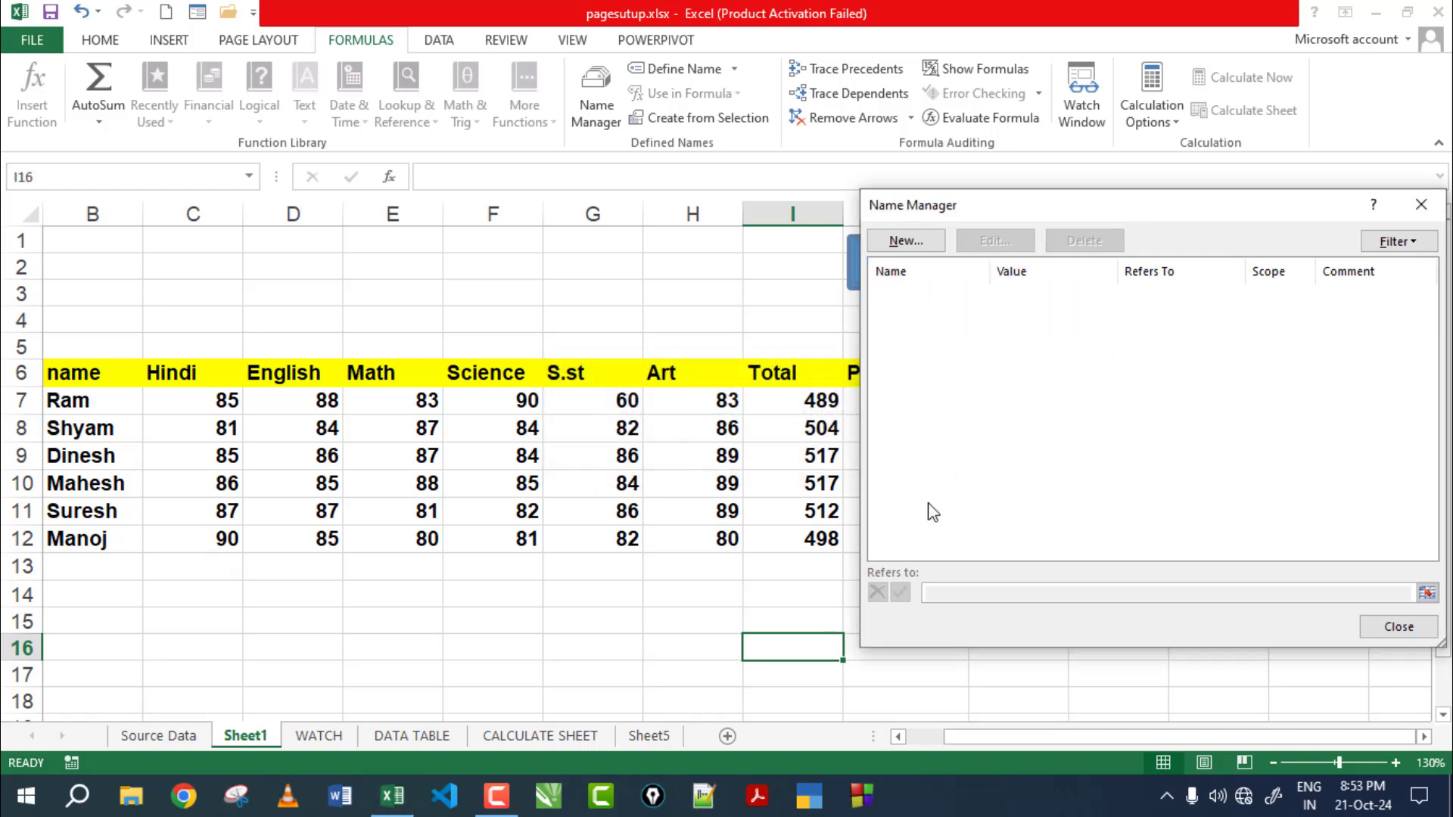
left_click(1399, 627)
left_click(604, 622)
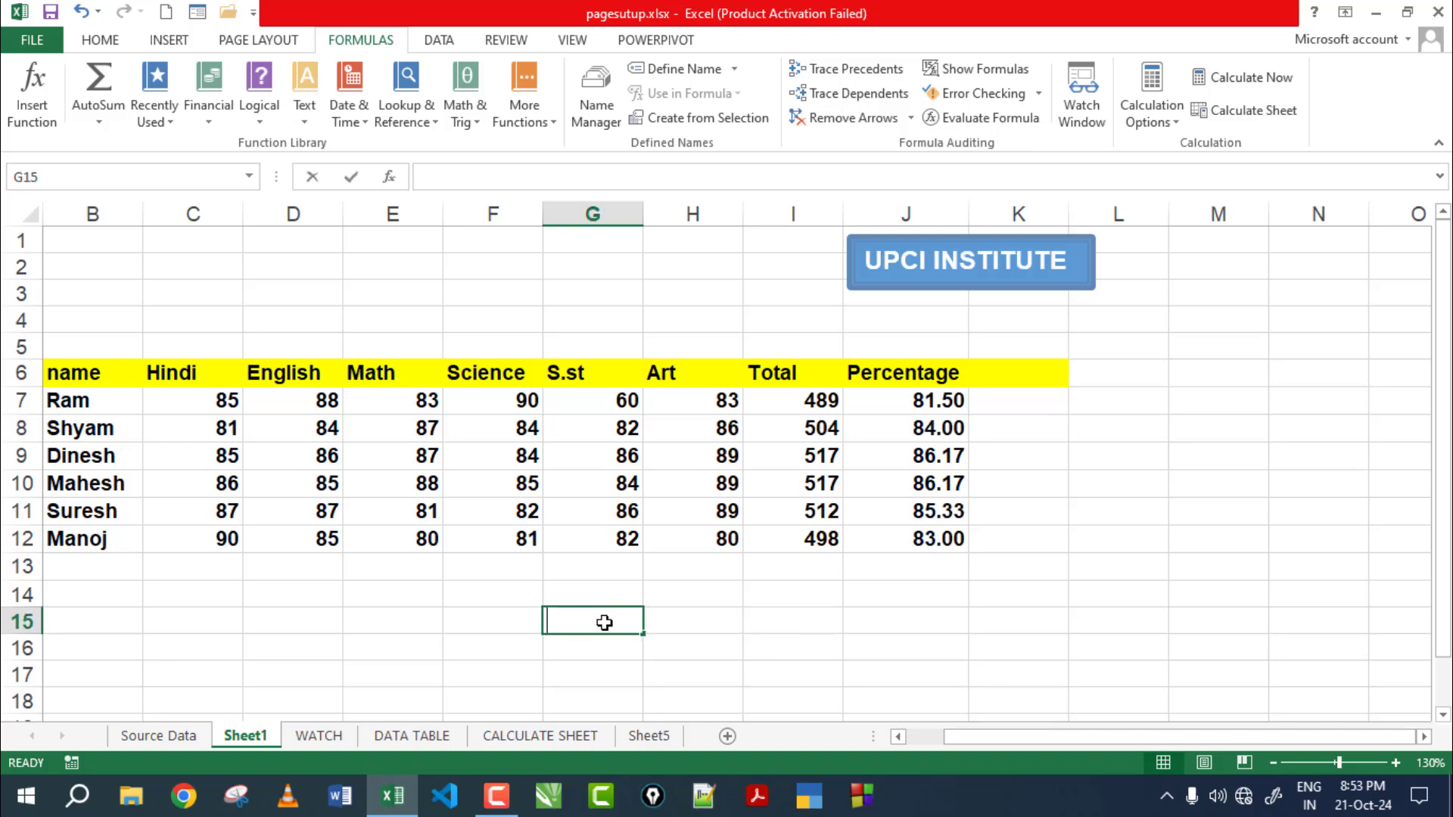
type("=S")
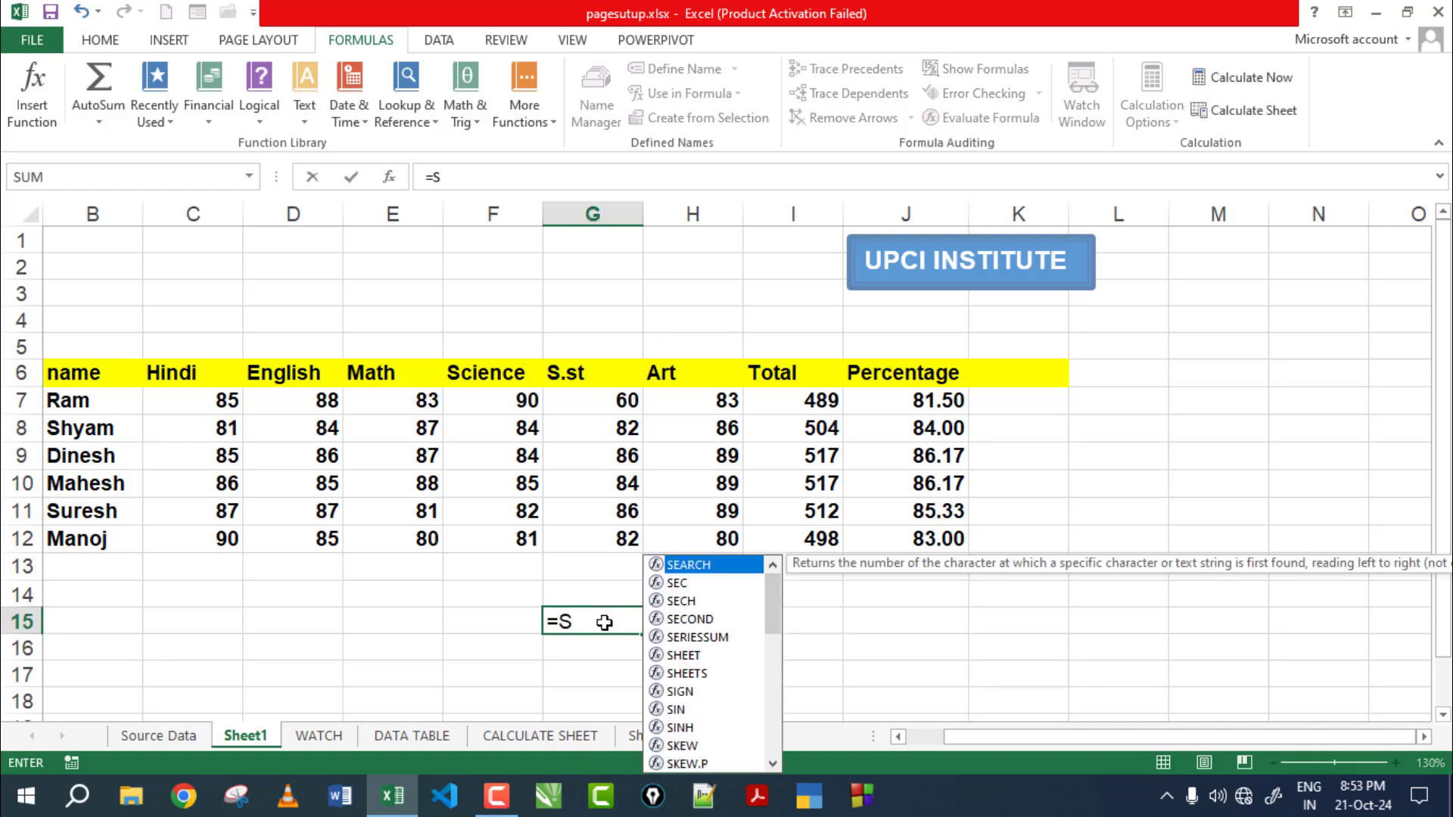
type("UM(")
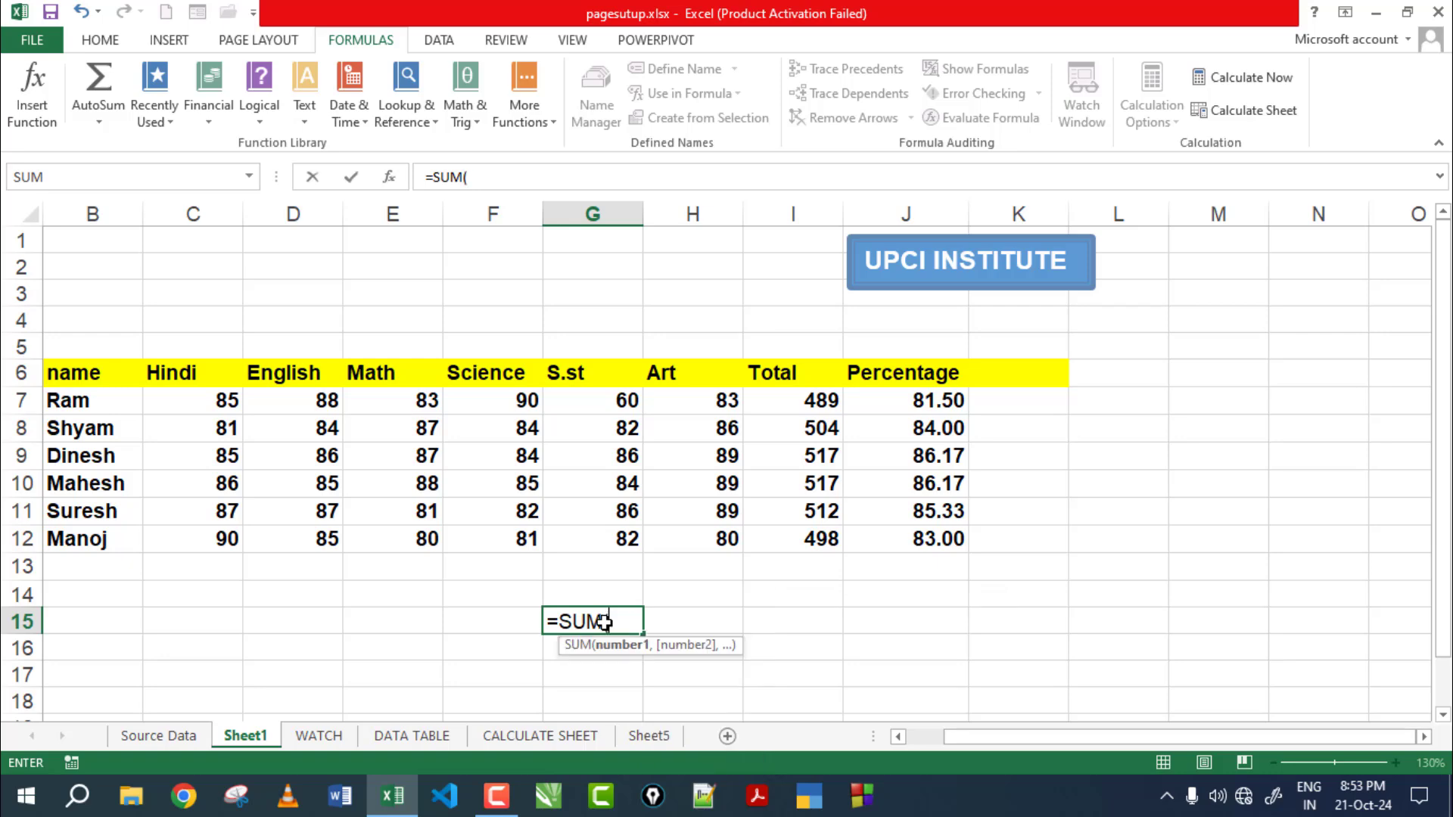
type("HIN")
type("DI")
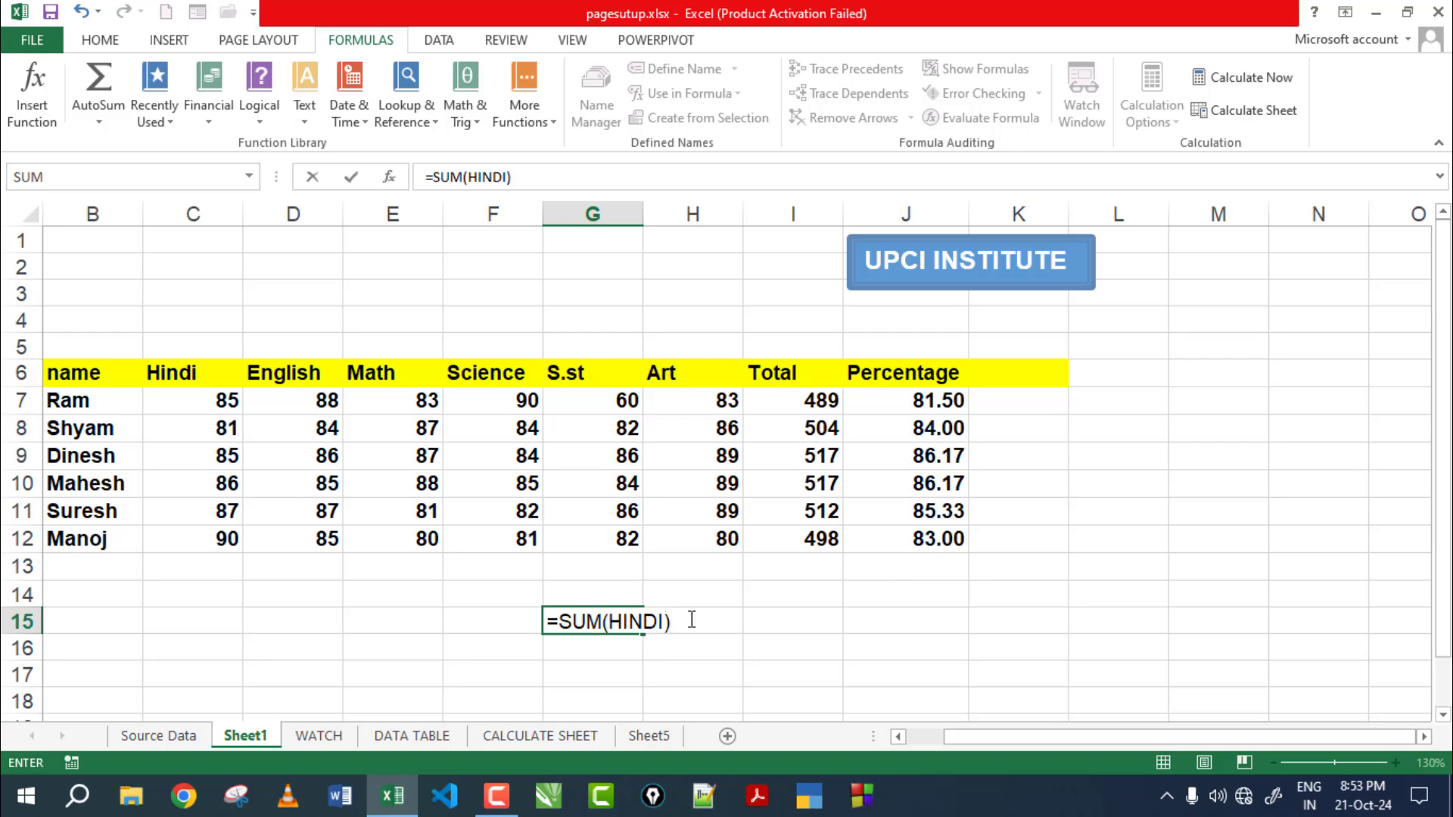
key("BackSpace")
key("BackSpace")
key("BackSpace")
key("BackSpace")
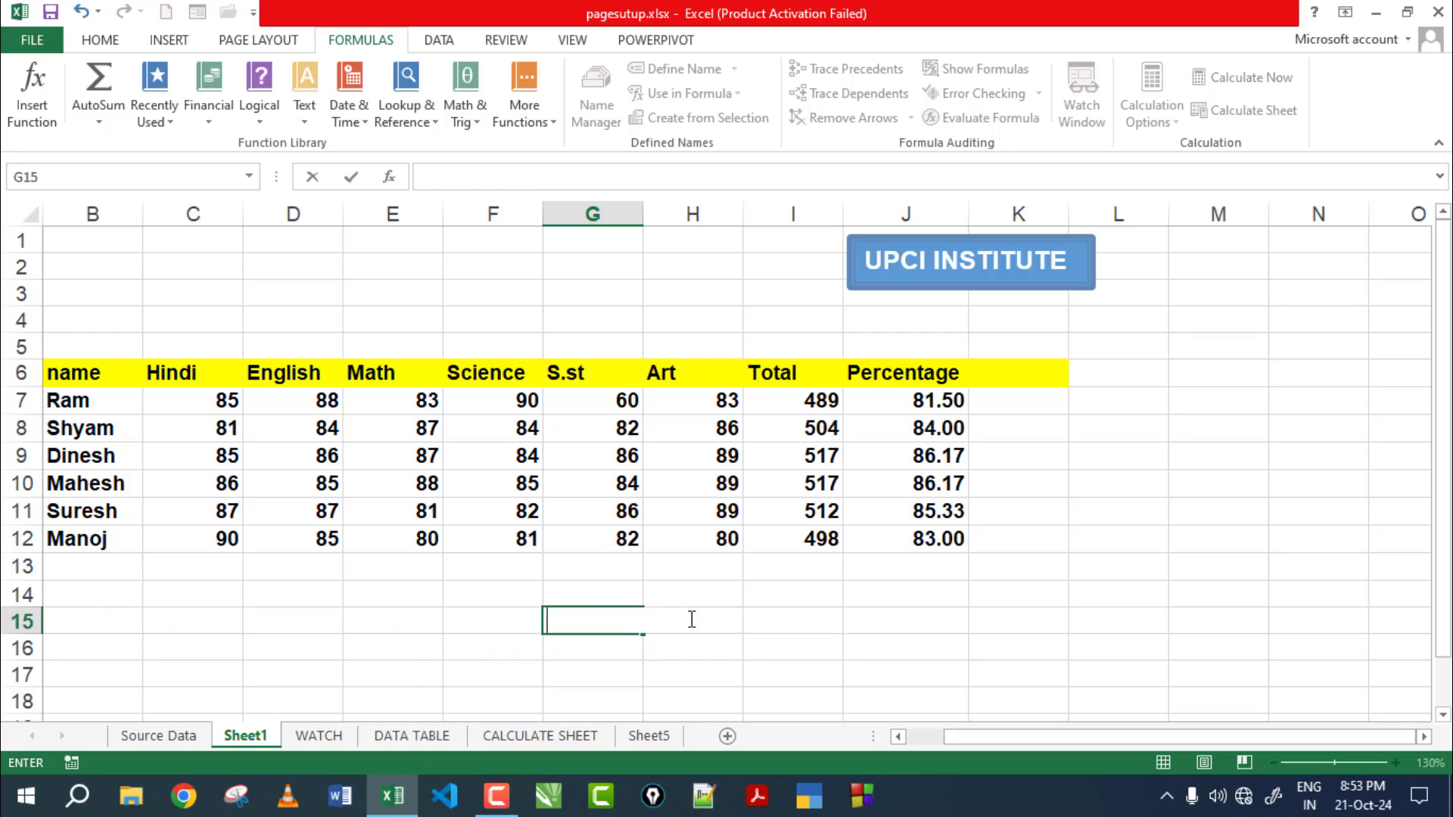
left_click(325, 587)
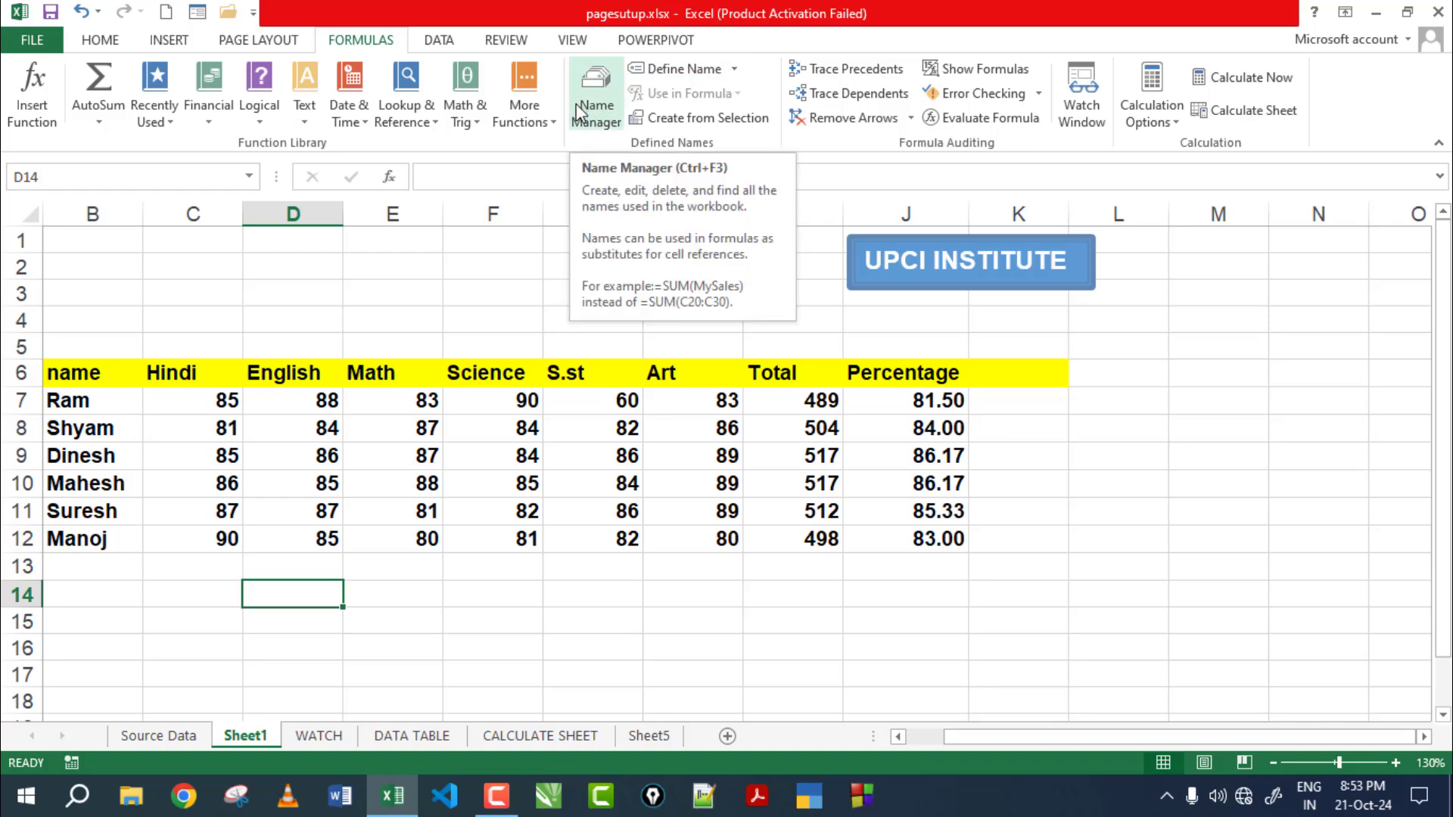
Define the name Hindi for the scores in C7:C12
key("Right")
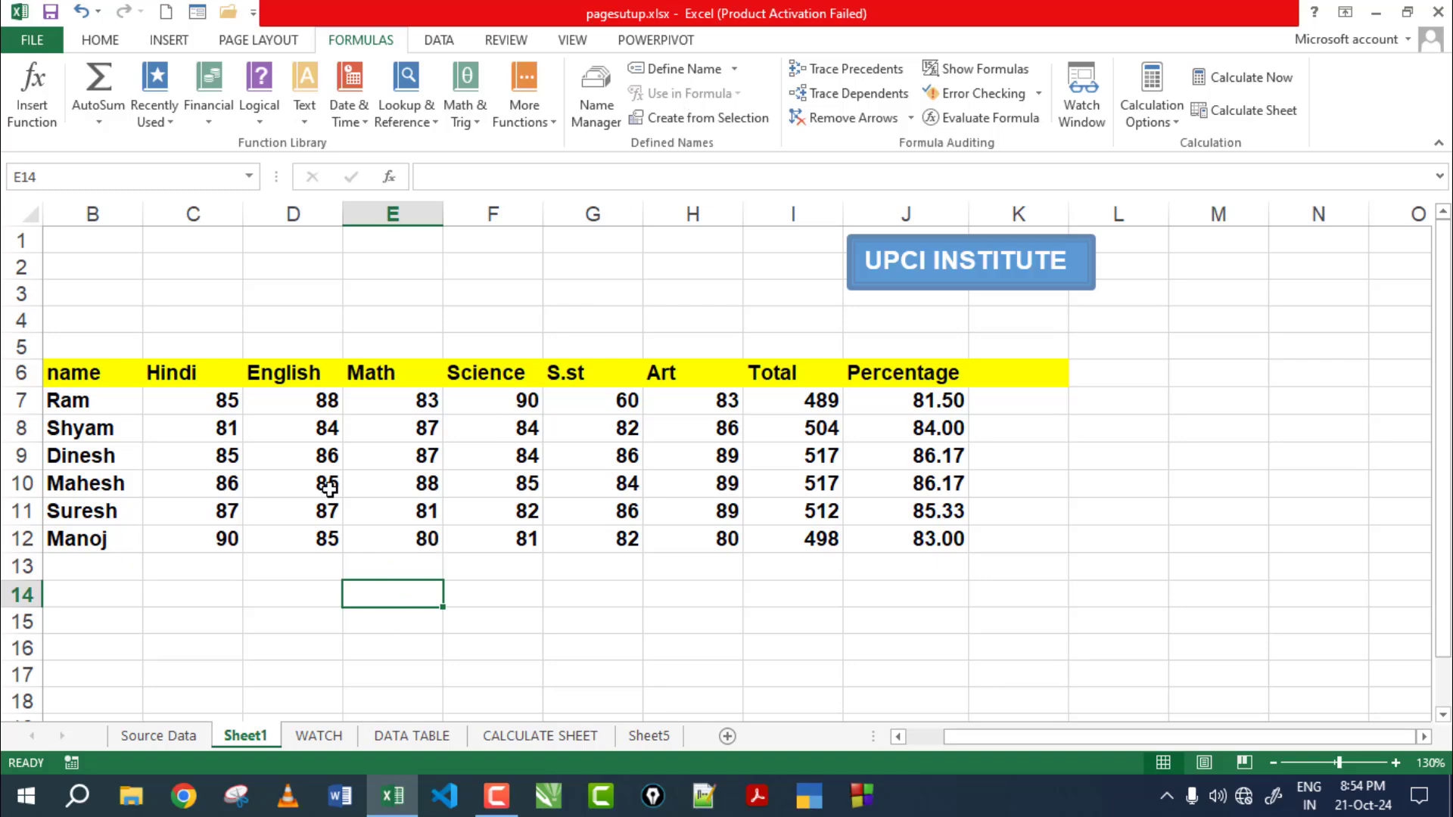
left_click_drag(214, 409, 209, 534)
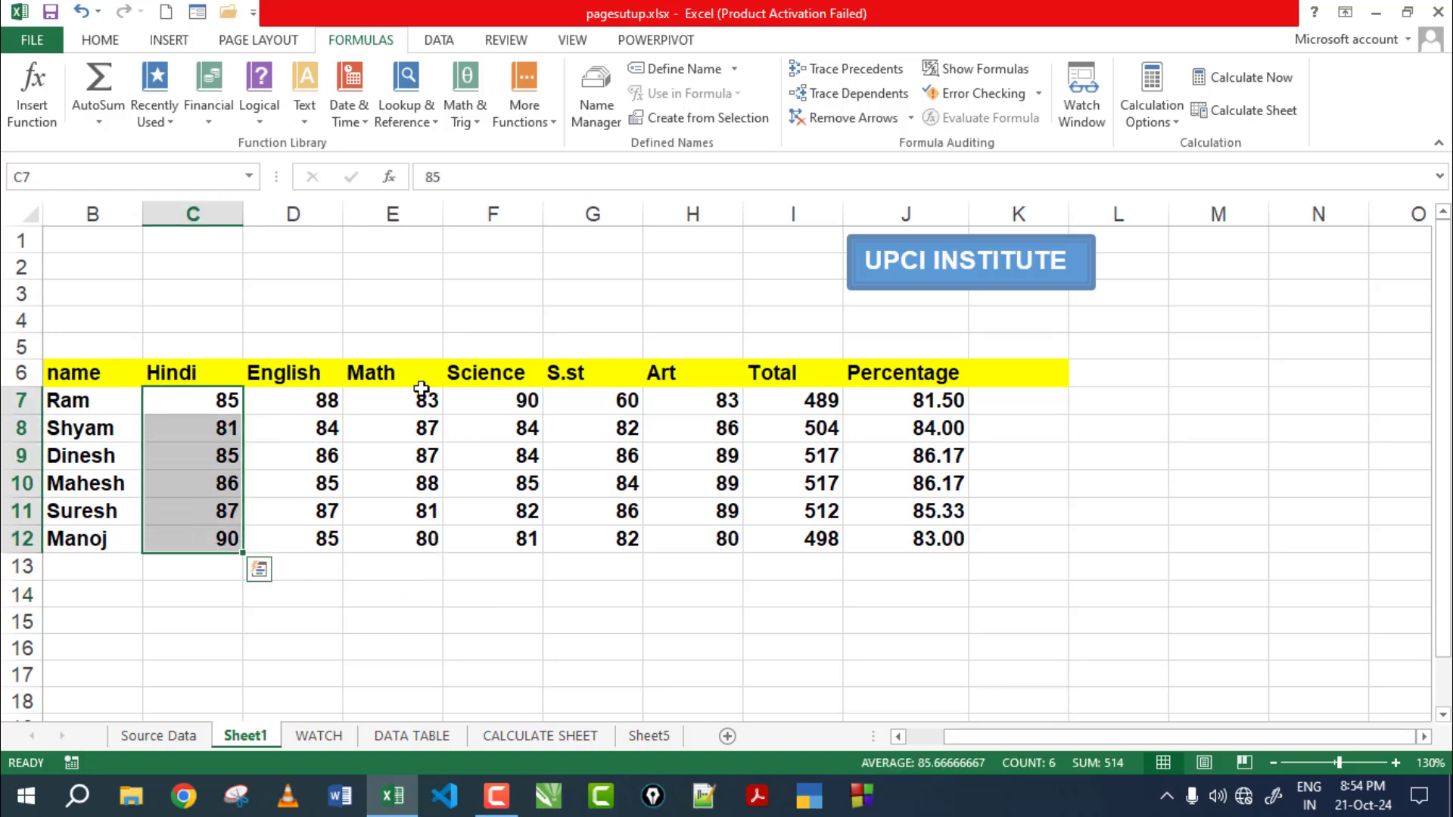
left_click(679, 69)
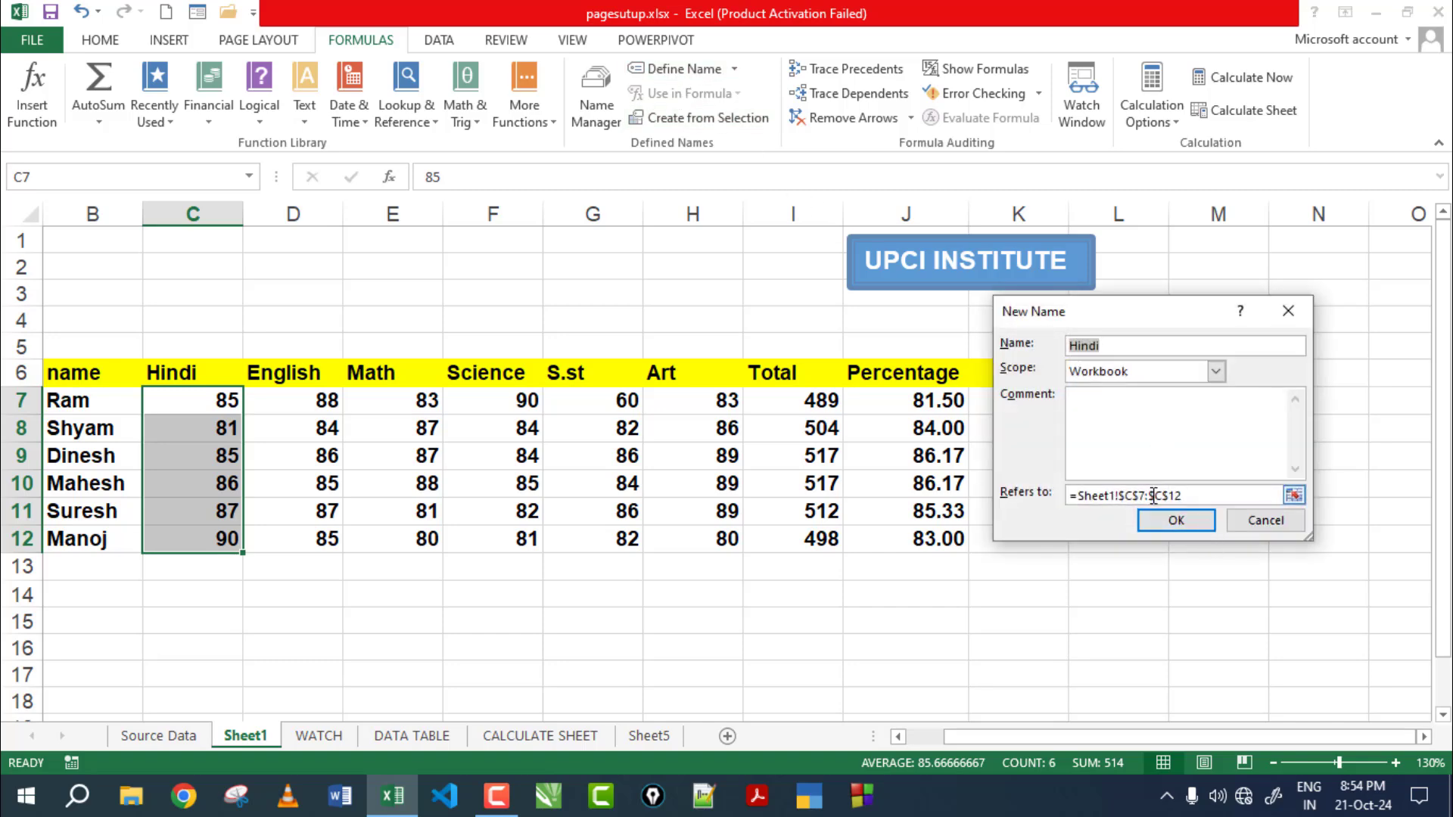
left_click(1176, 523)
Test inserting Hindi into E15 via Use in Formula, then cancel the entry
left_click(404, 619)
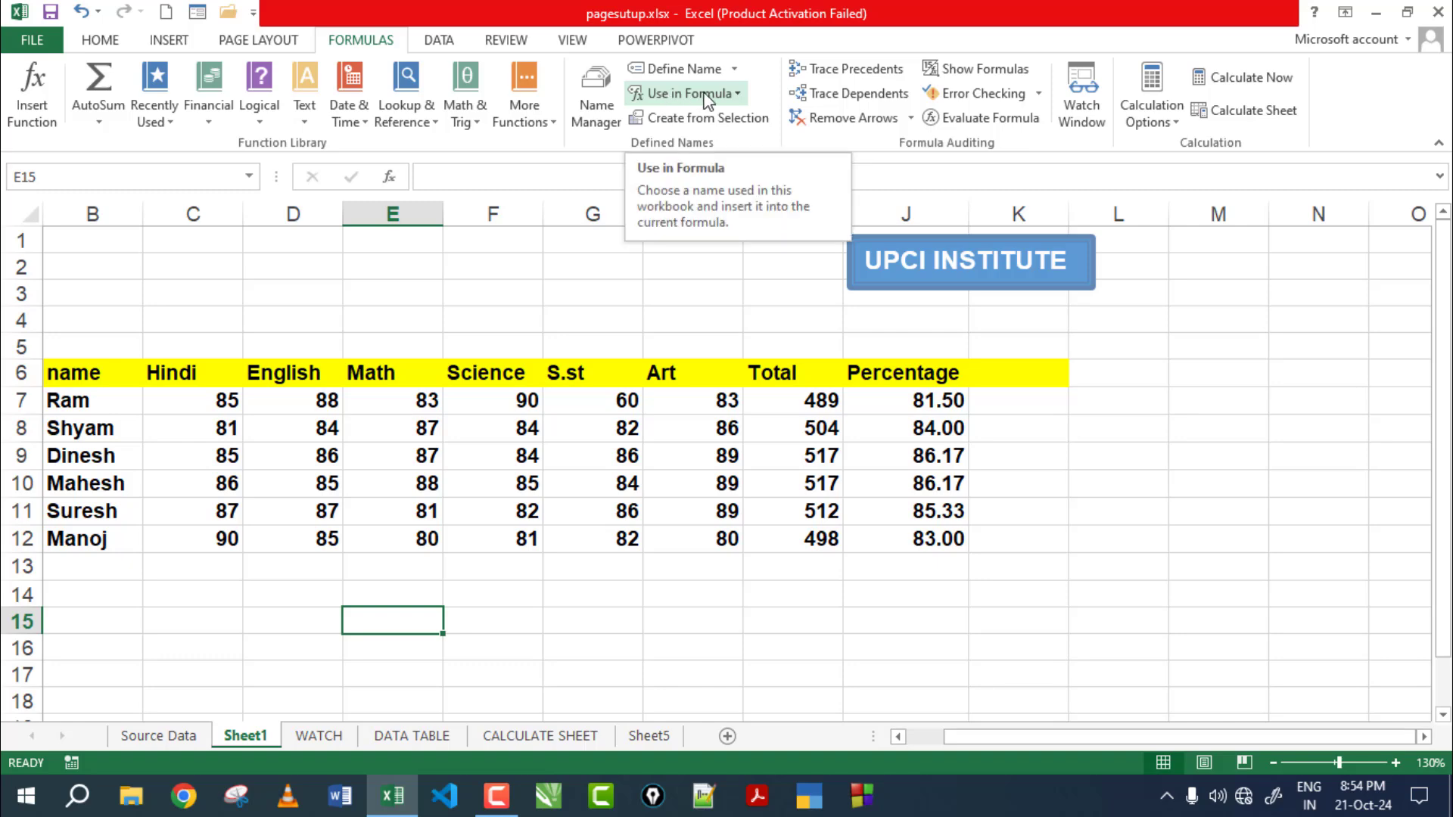
left_click(735, 95)
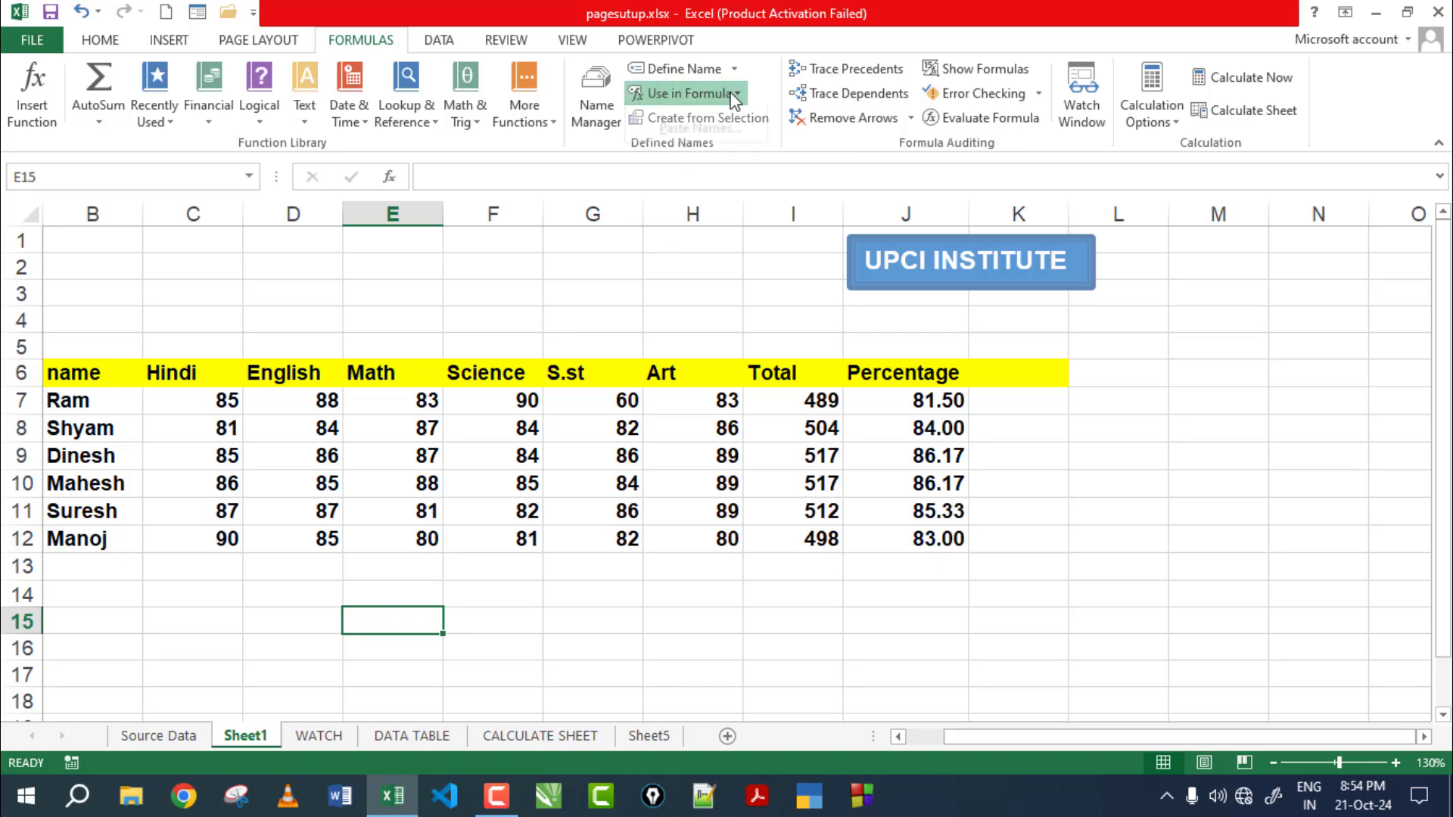
left_click(676, 121)
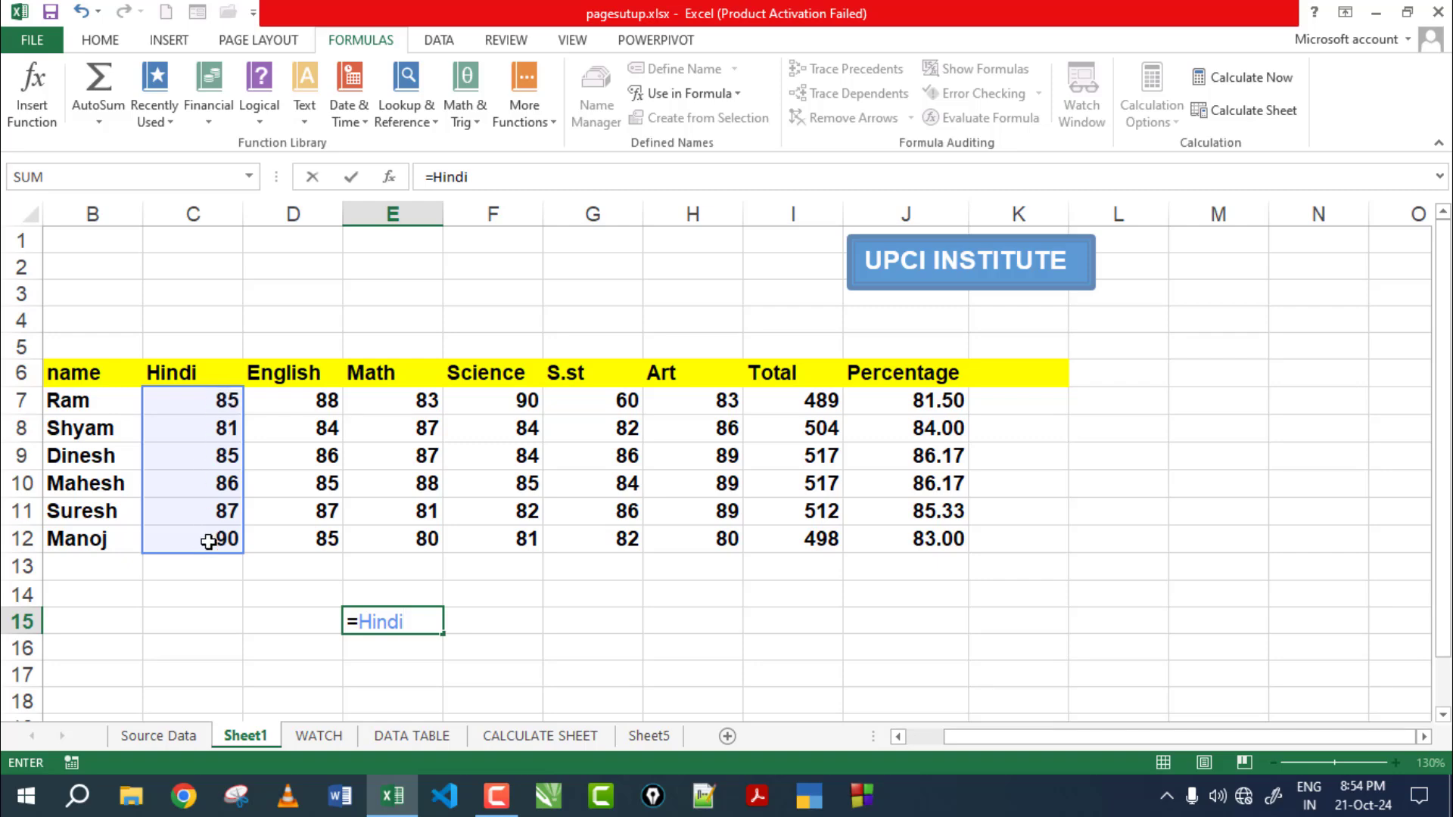
left_click(738, 97)
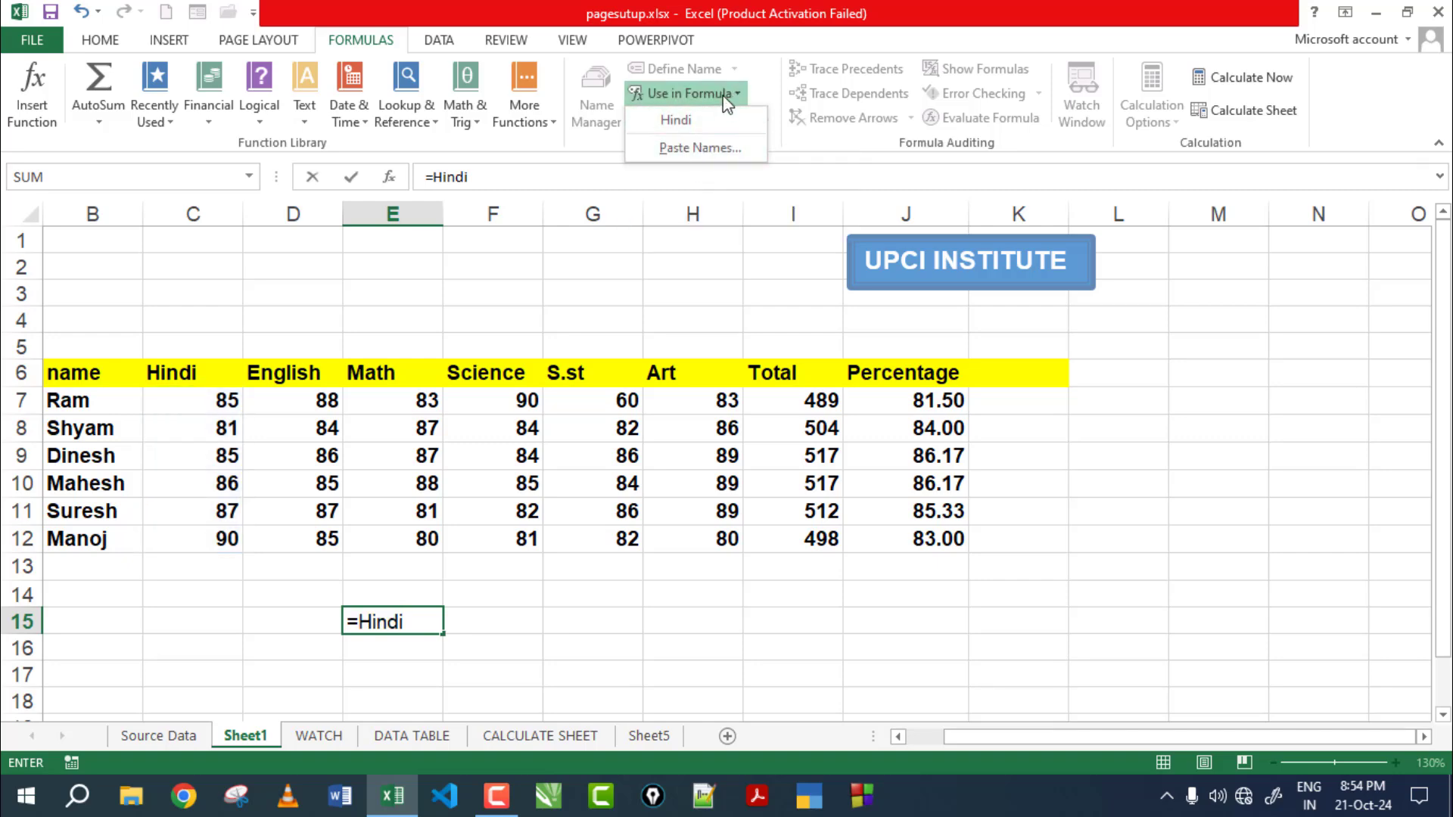
key("Escape")
key("Escape")
left_click(492, 621)
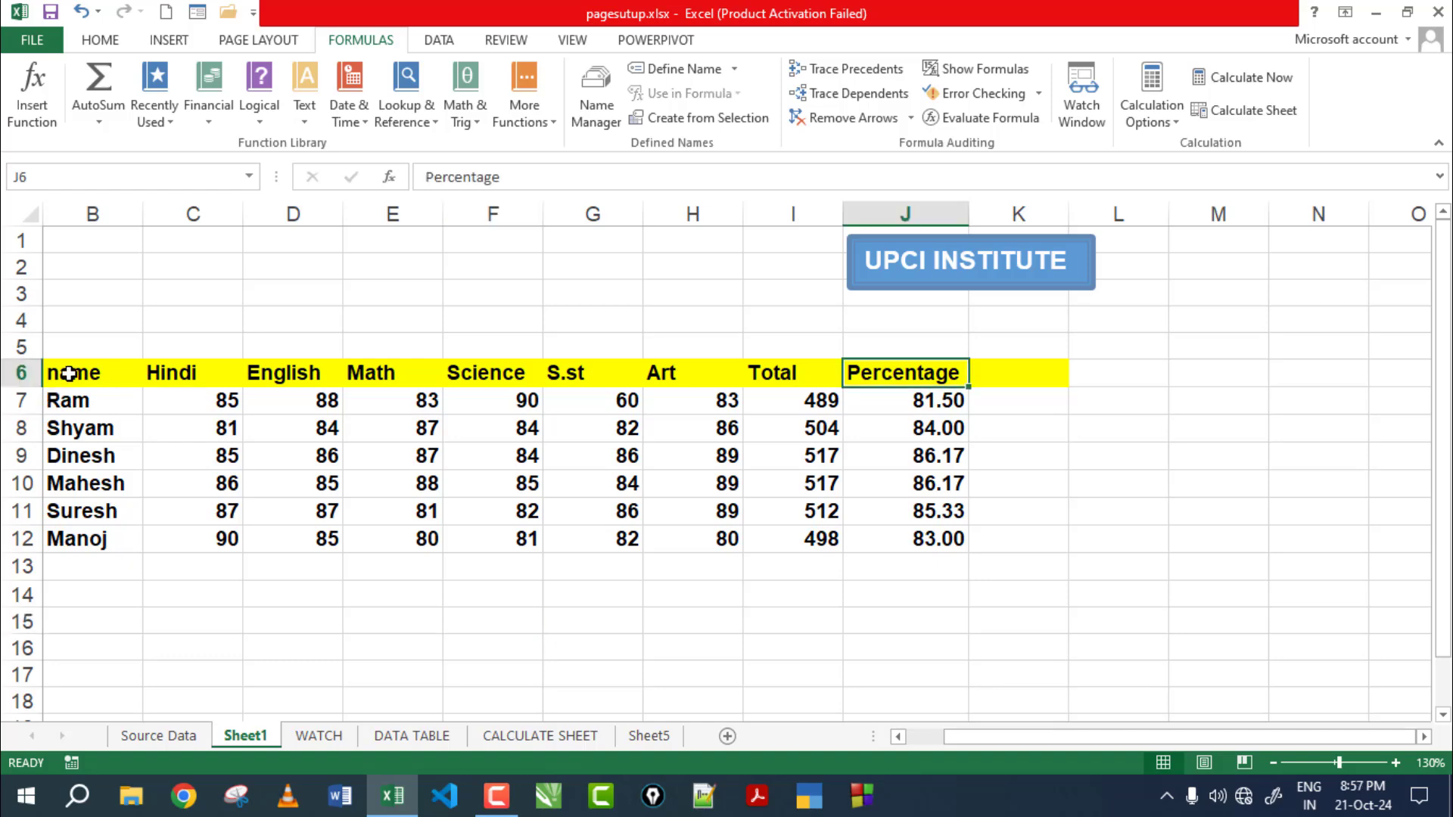
Create names from the top-row headings of B6:J12, with Left column unticked
mouse_move(65, 373)
left_mouse_down()
mouse_move(299, 464)
mouse_move(765, 543)
mouse_move(888, 541)
left_mouse_up()
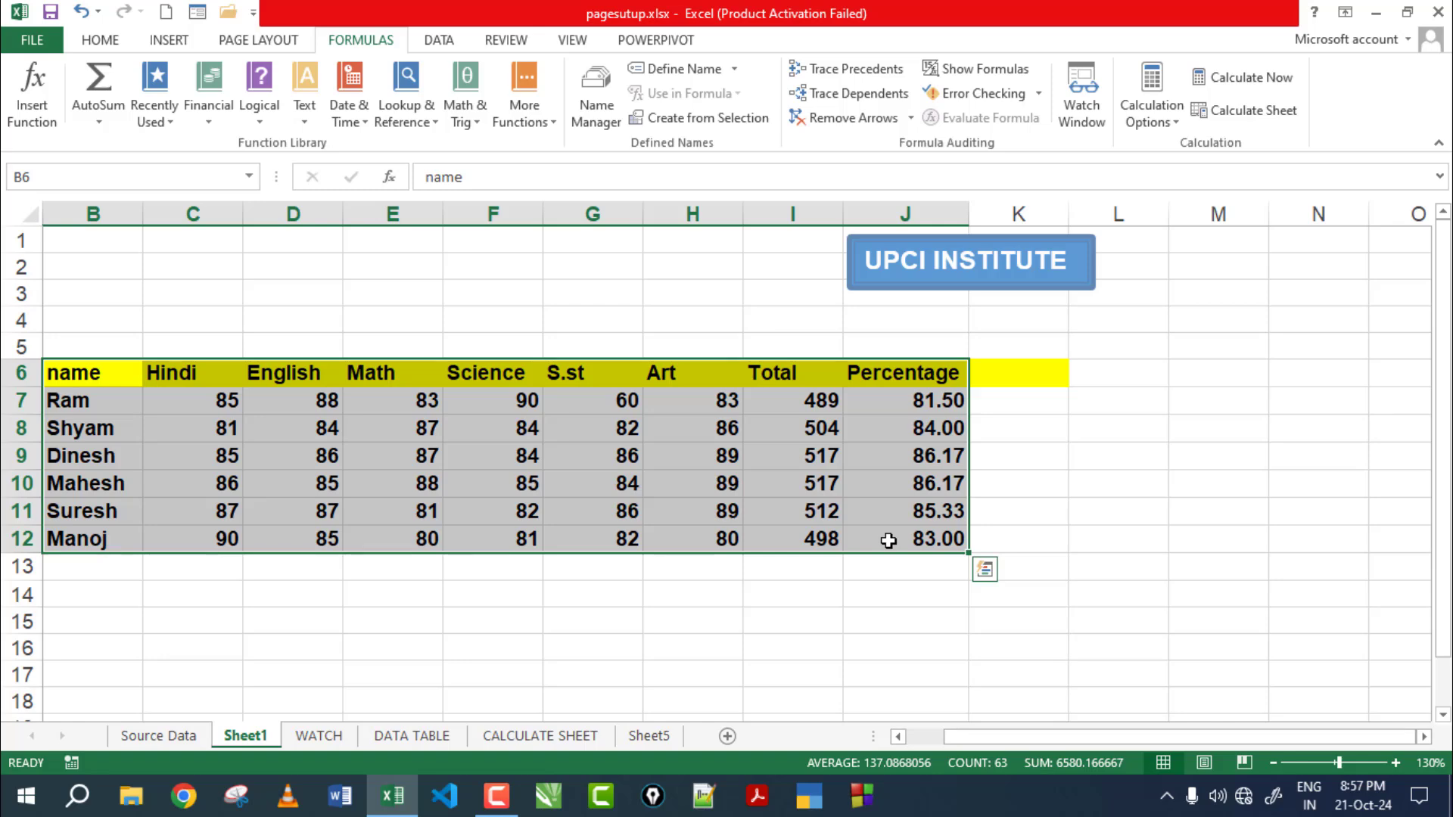
left_click(712, 119)
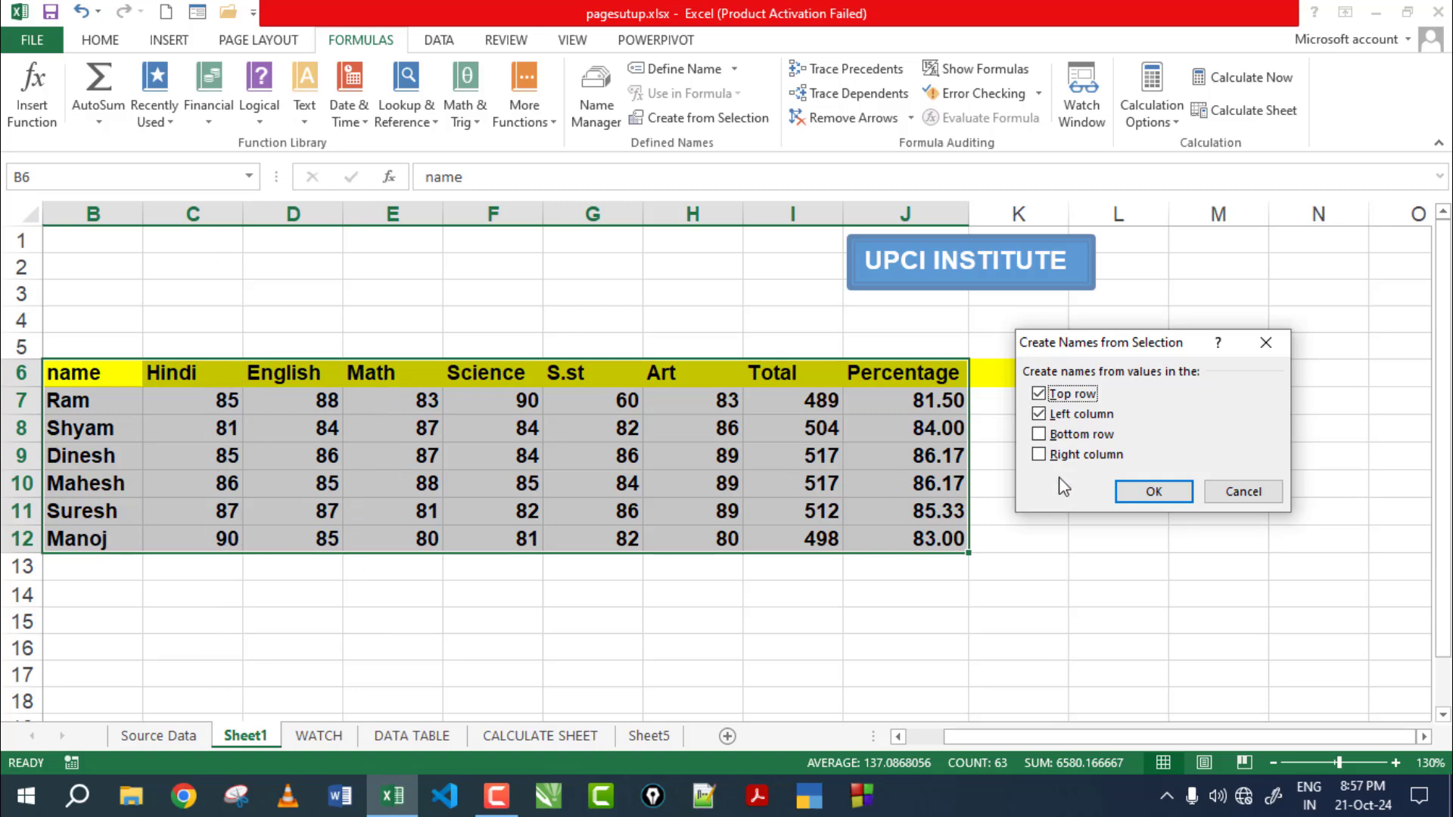
left_click(1039, 415)
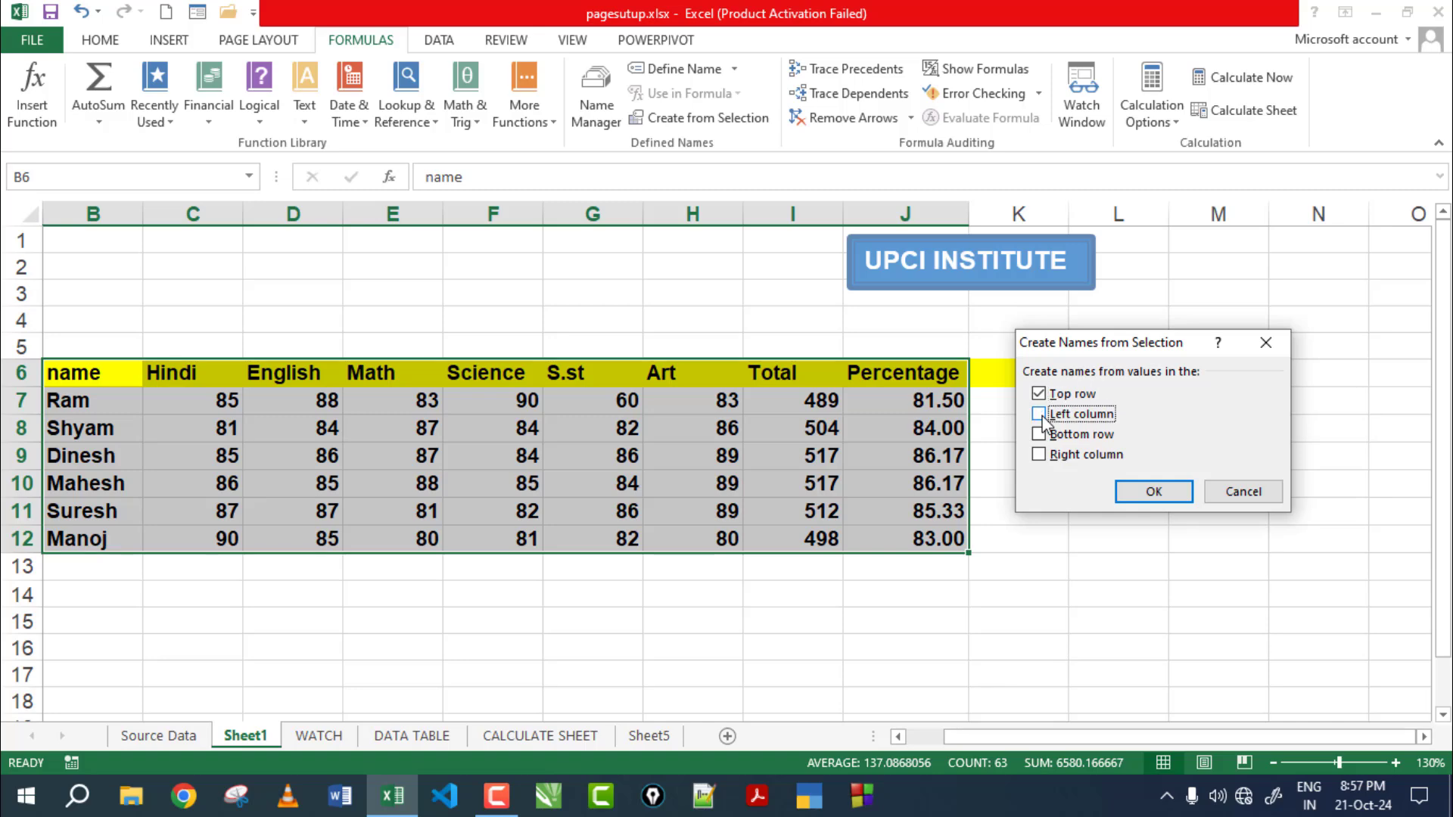
left_click(1138, 490)
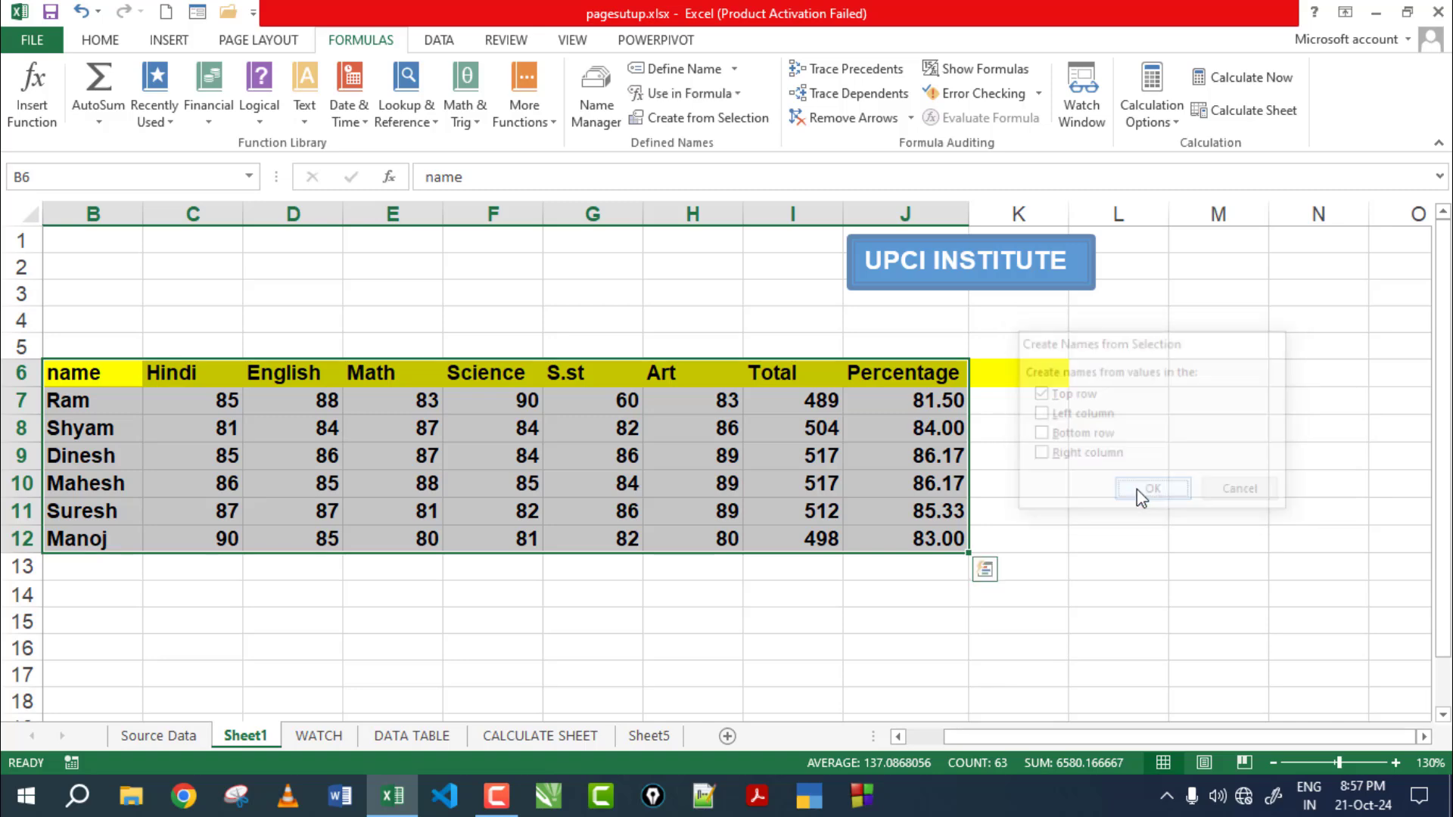
Review the new names in Name Manager, checking the Total range, then close it
left_click(605, 123)
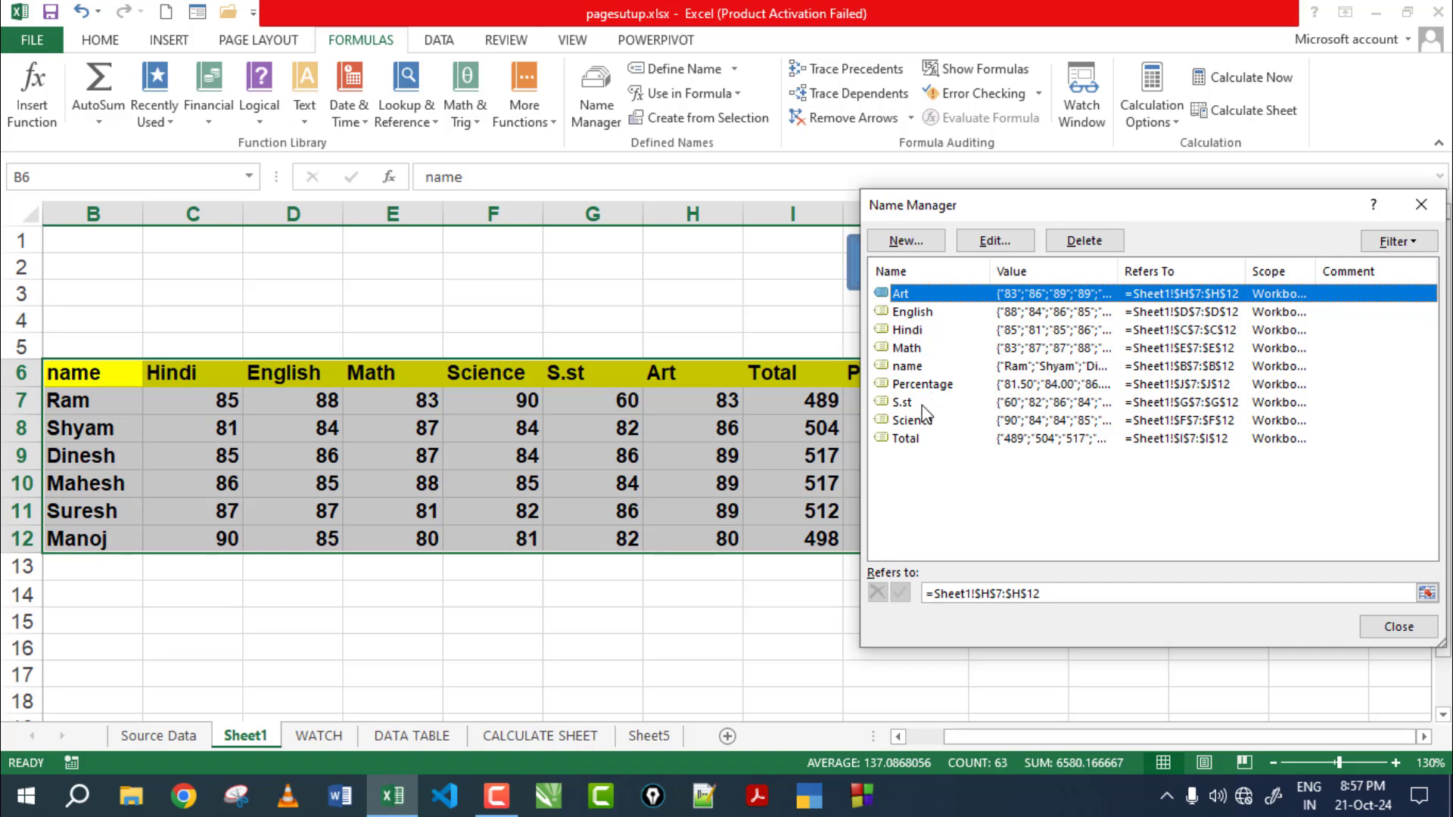
left_click(908, 440)
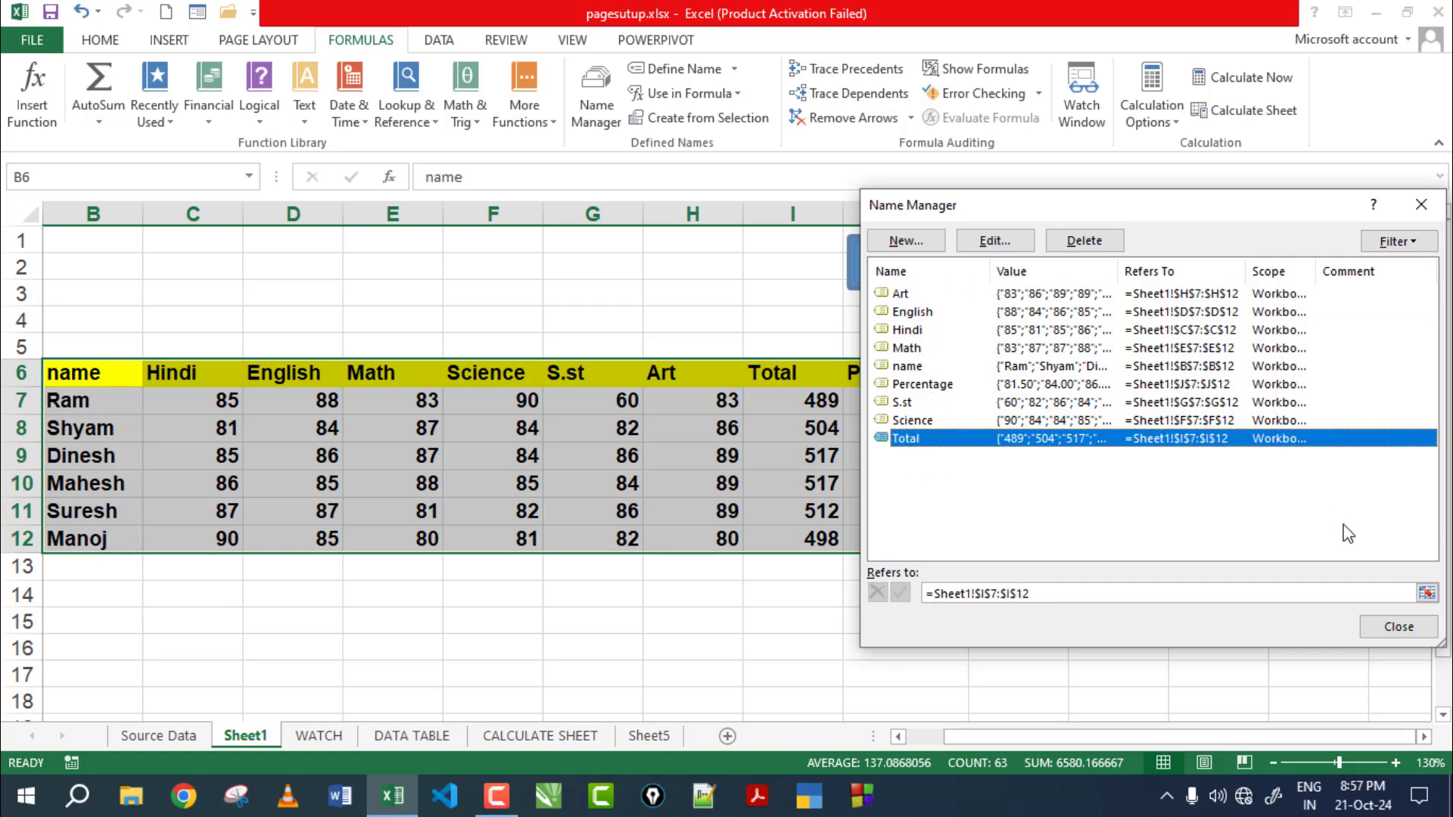
left_click(1399, 626)
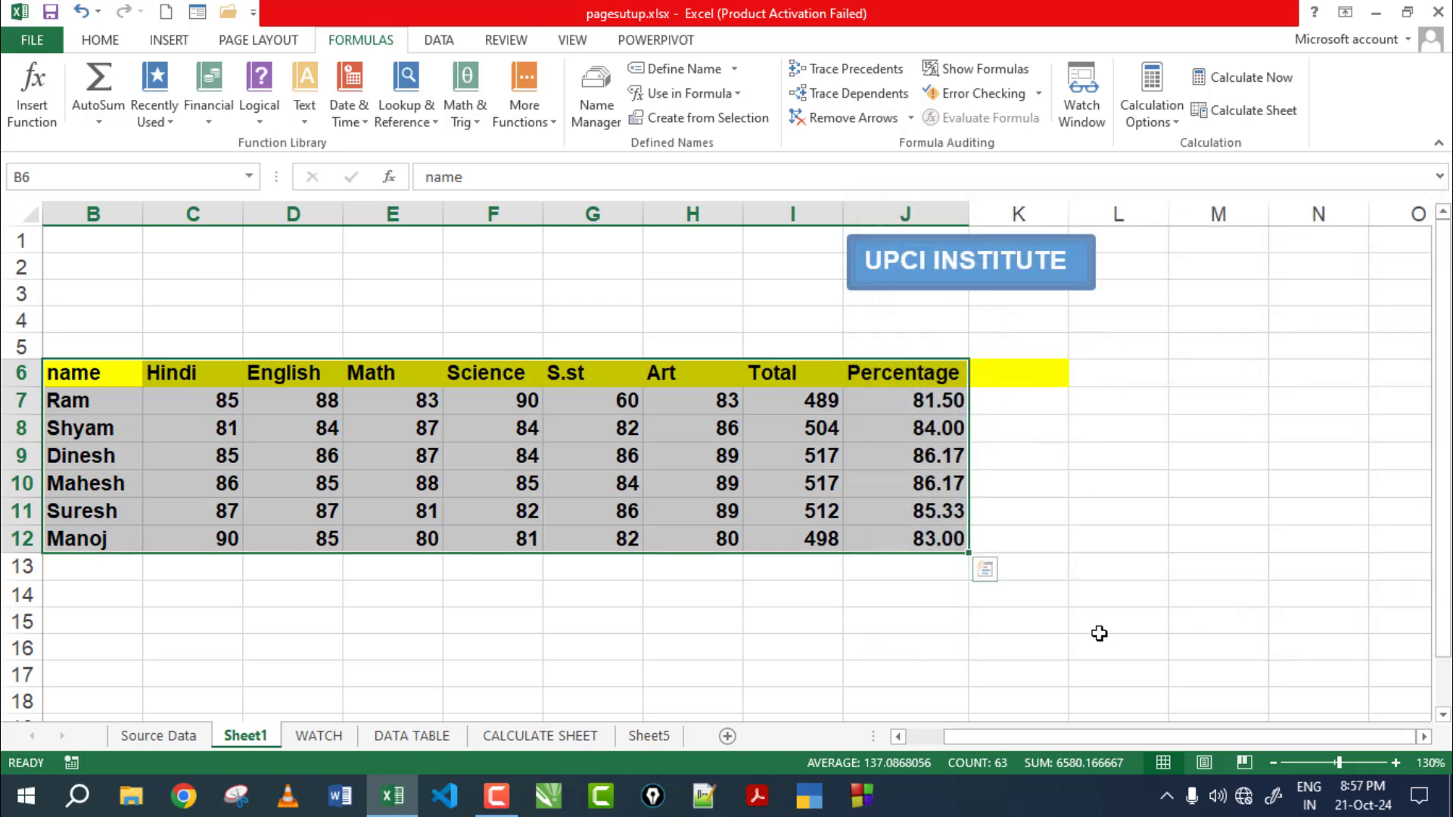
left_click(602, 607)
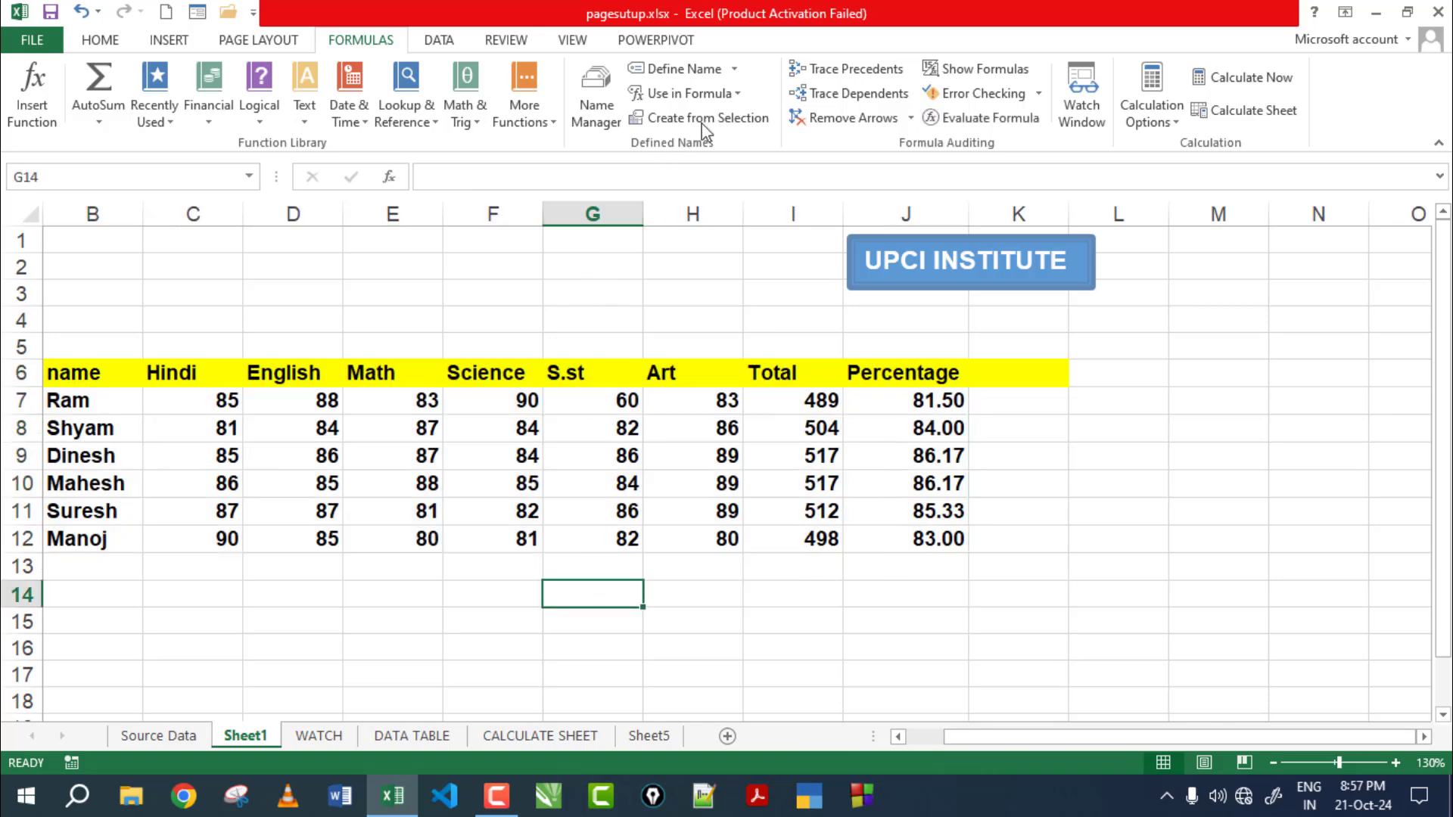
left_click(730, 97)
left_click(670, 119)
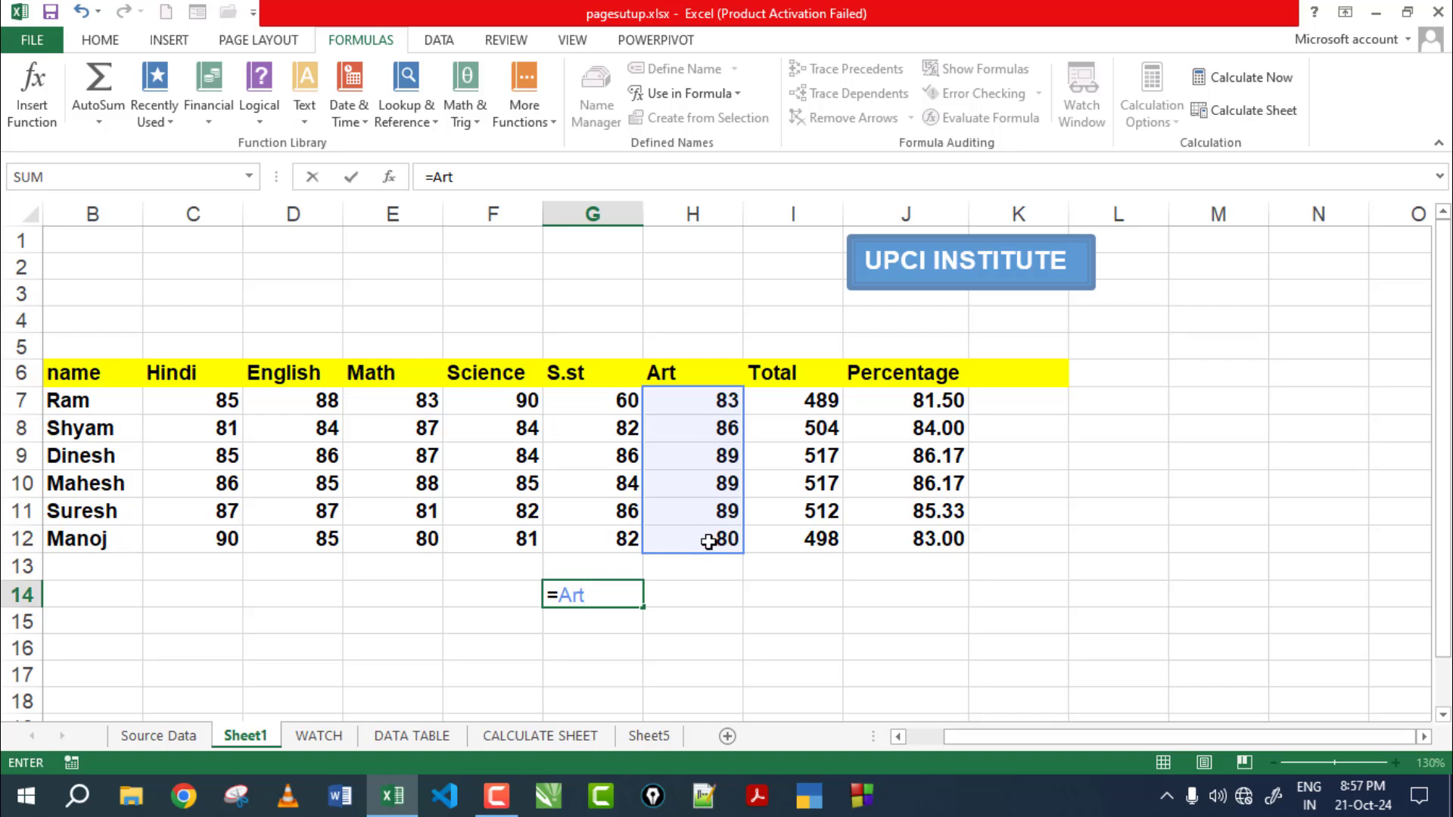
key("BackSpace")
key("BackSpace")
key("BackSpace")
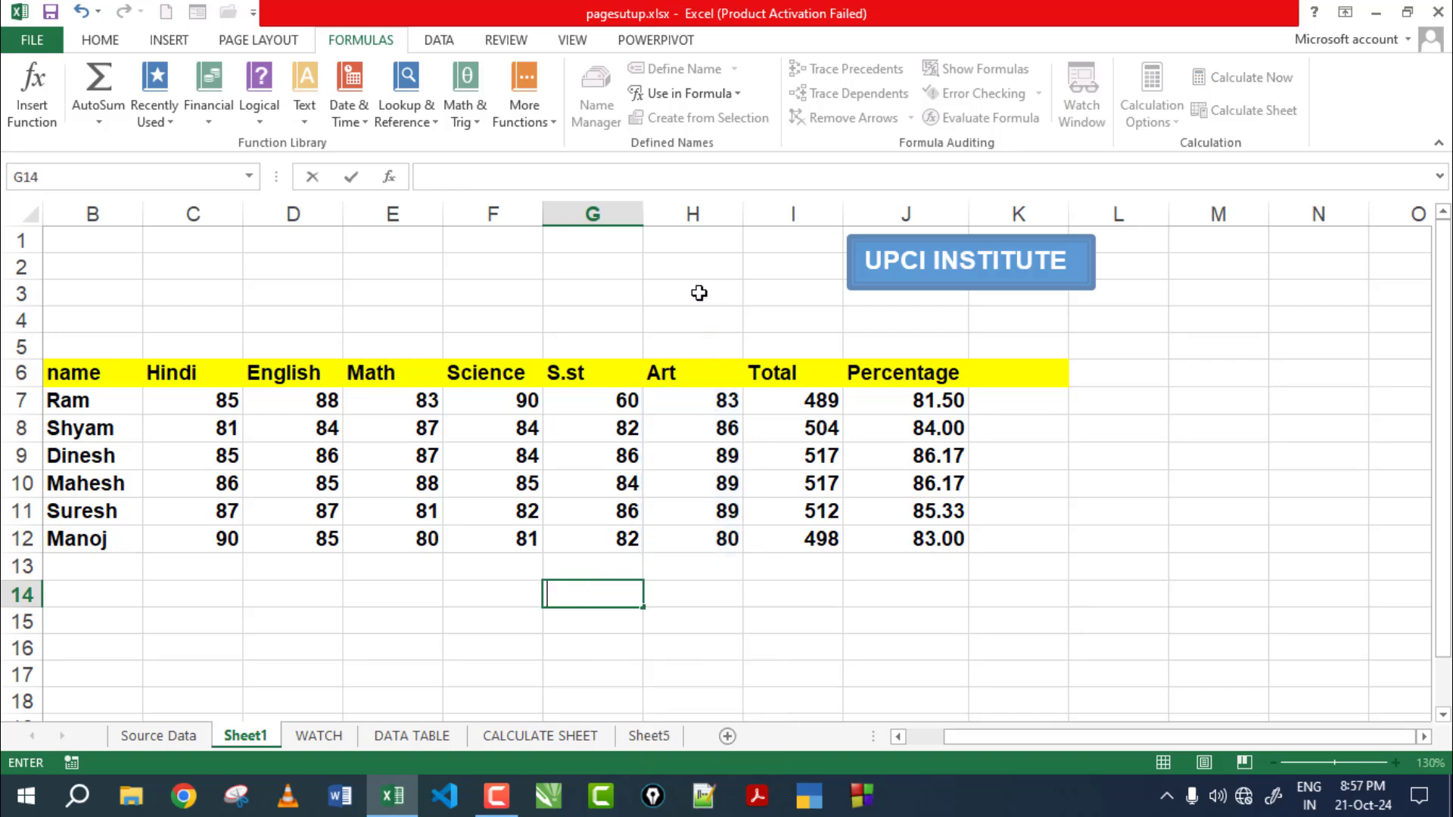
key("BackSpace")
left_click(690, 93)
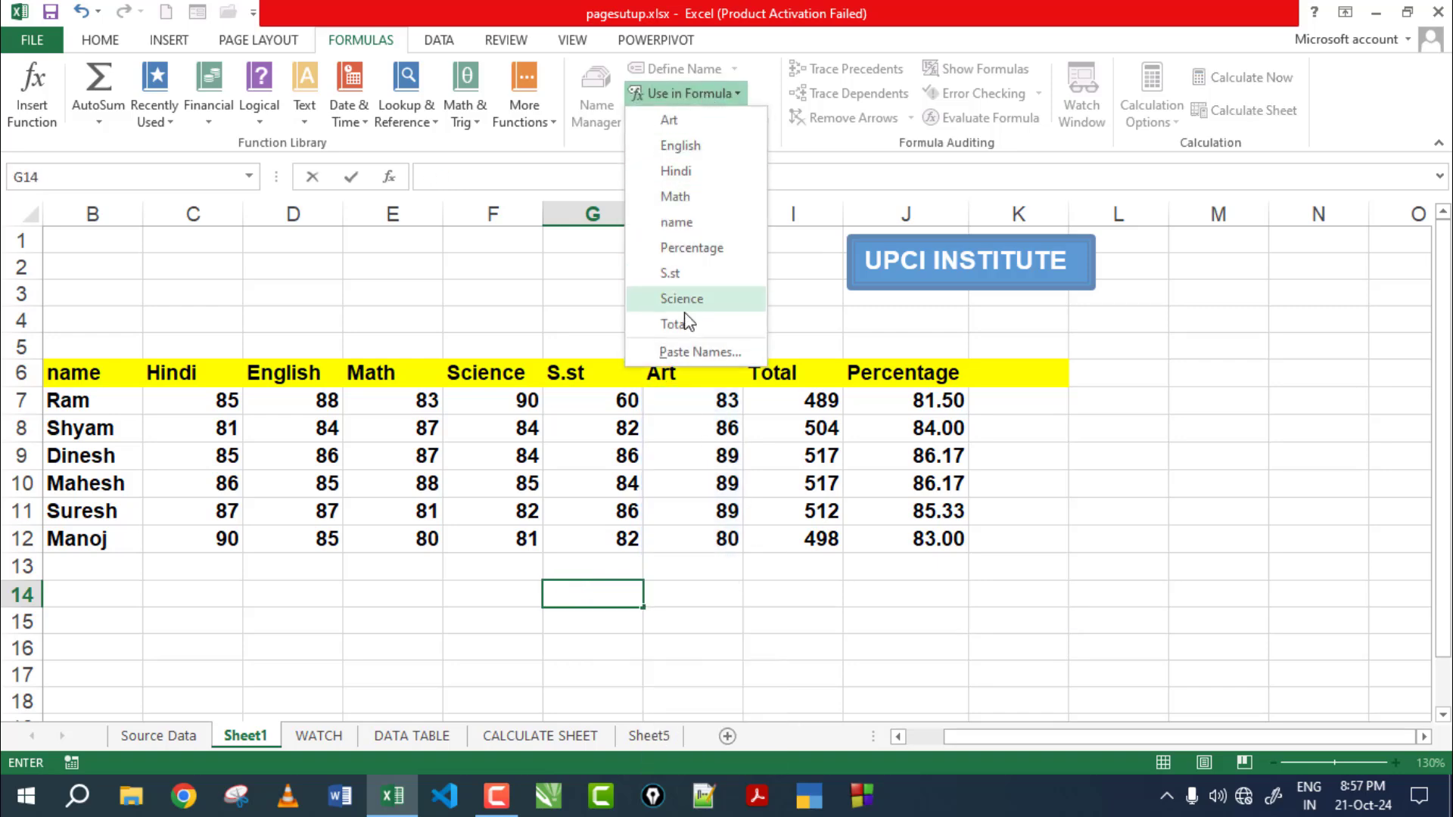
left_click(692, 247)
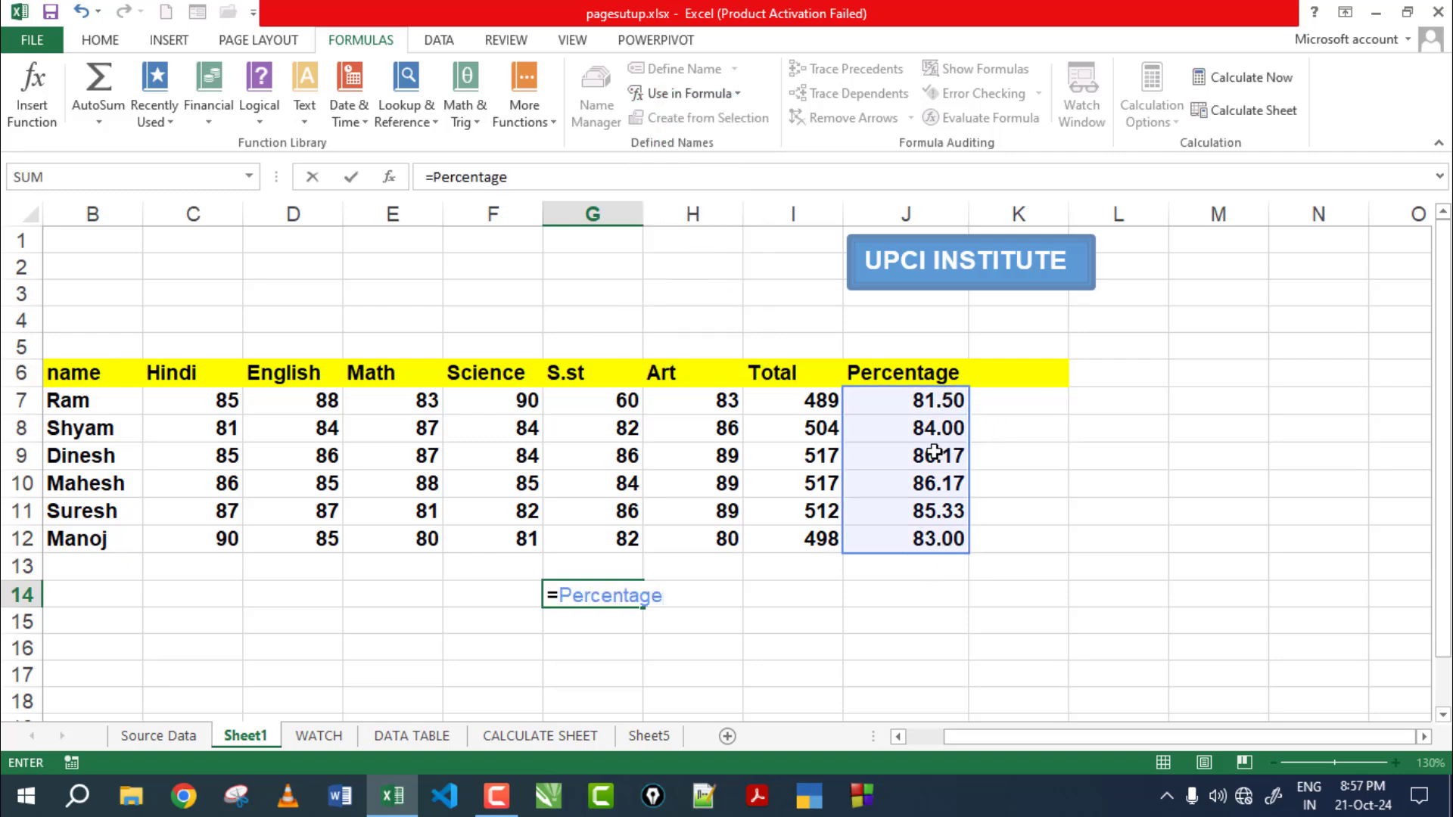
key("BackSpace")
key("BackSpace")
key("BackSpace")
key("BackSpace")
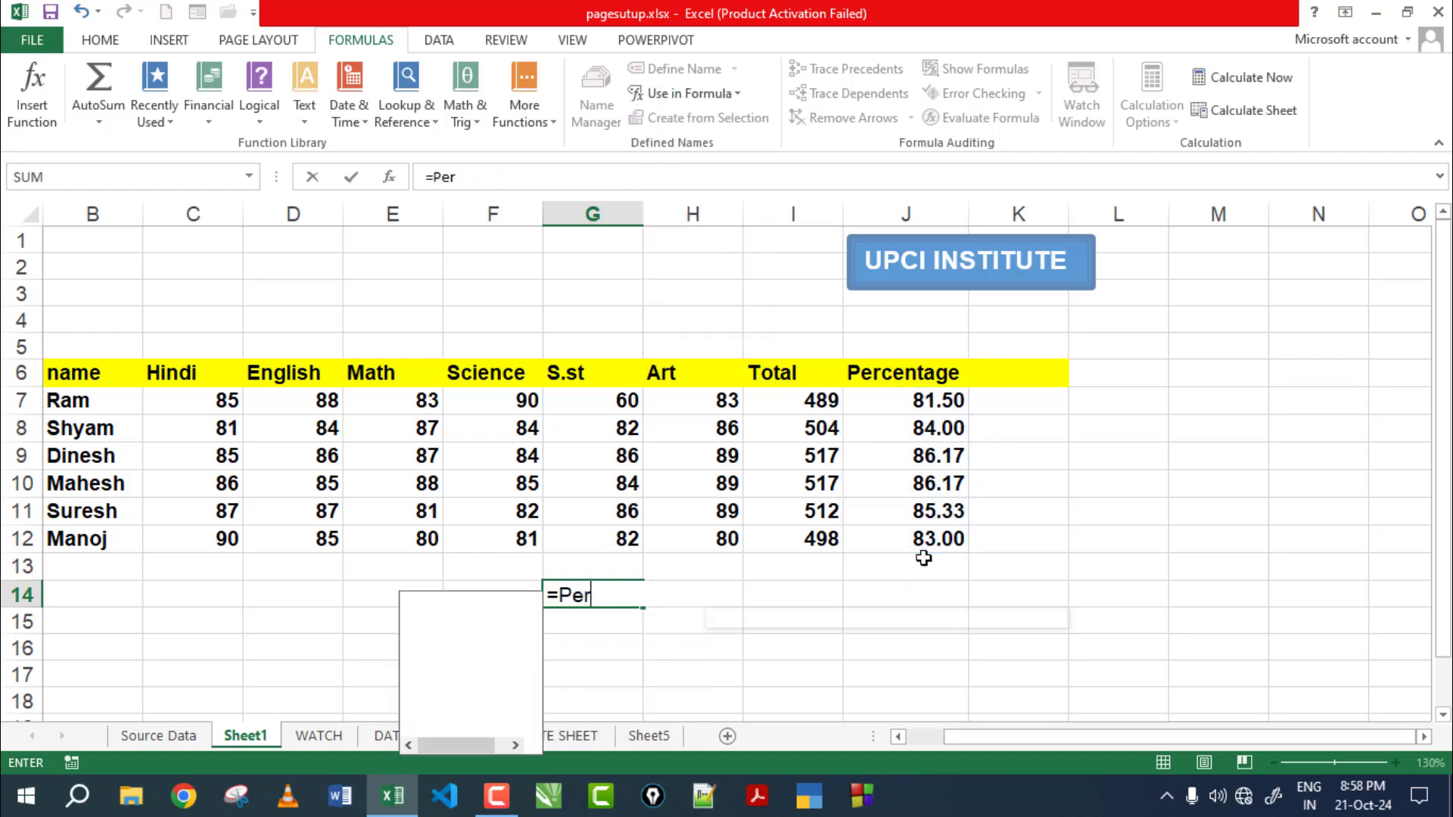
key("Escape")
key("Down")
left_click(740, 638)
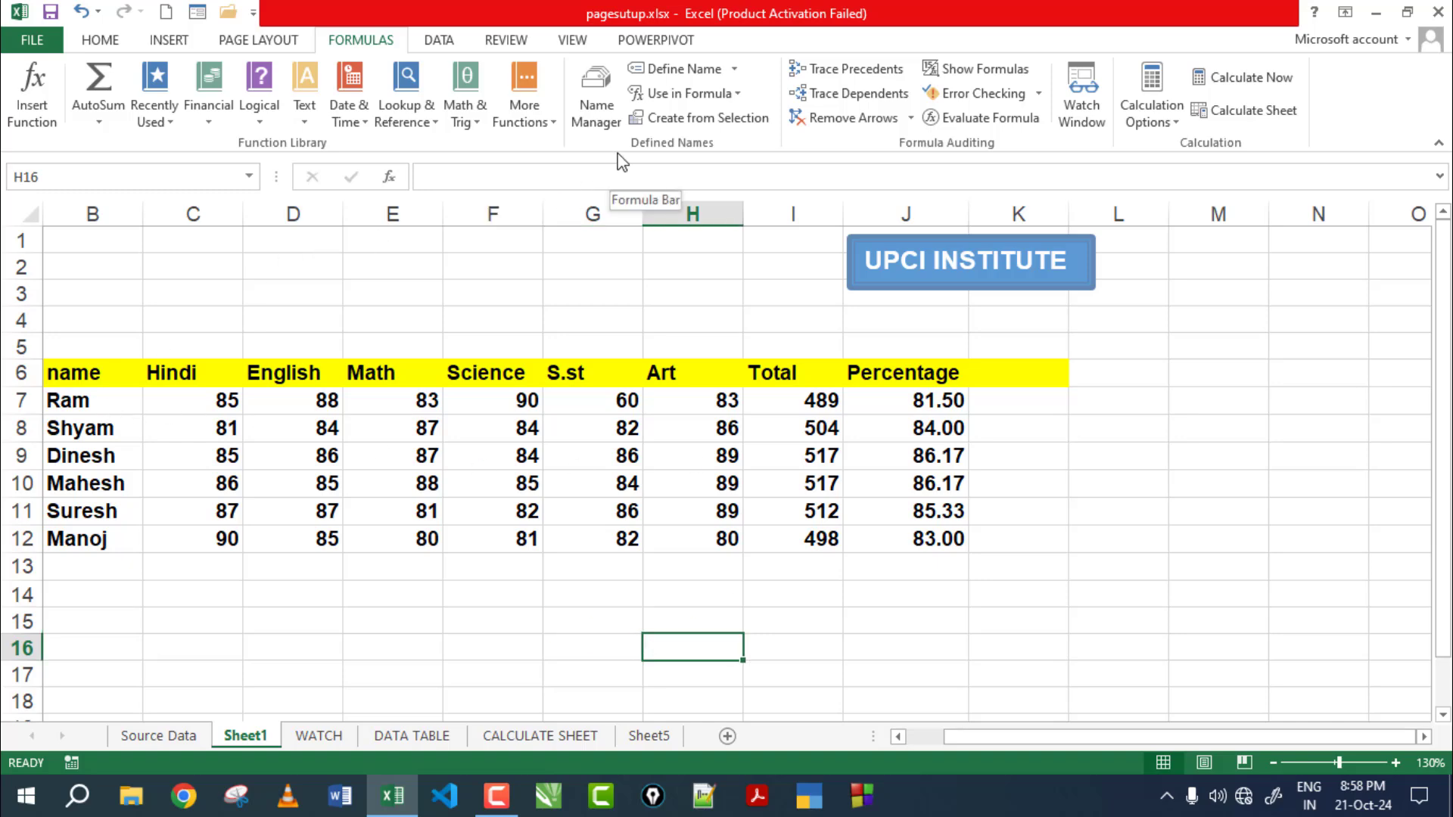
Select and delete all nine header-based names in Name Manager, then close it
left_click(613, 105)
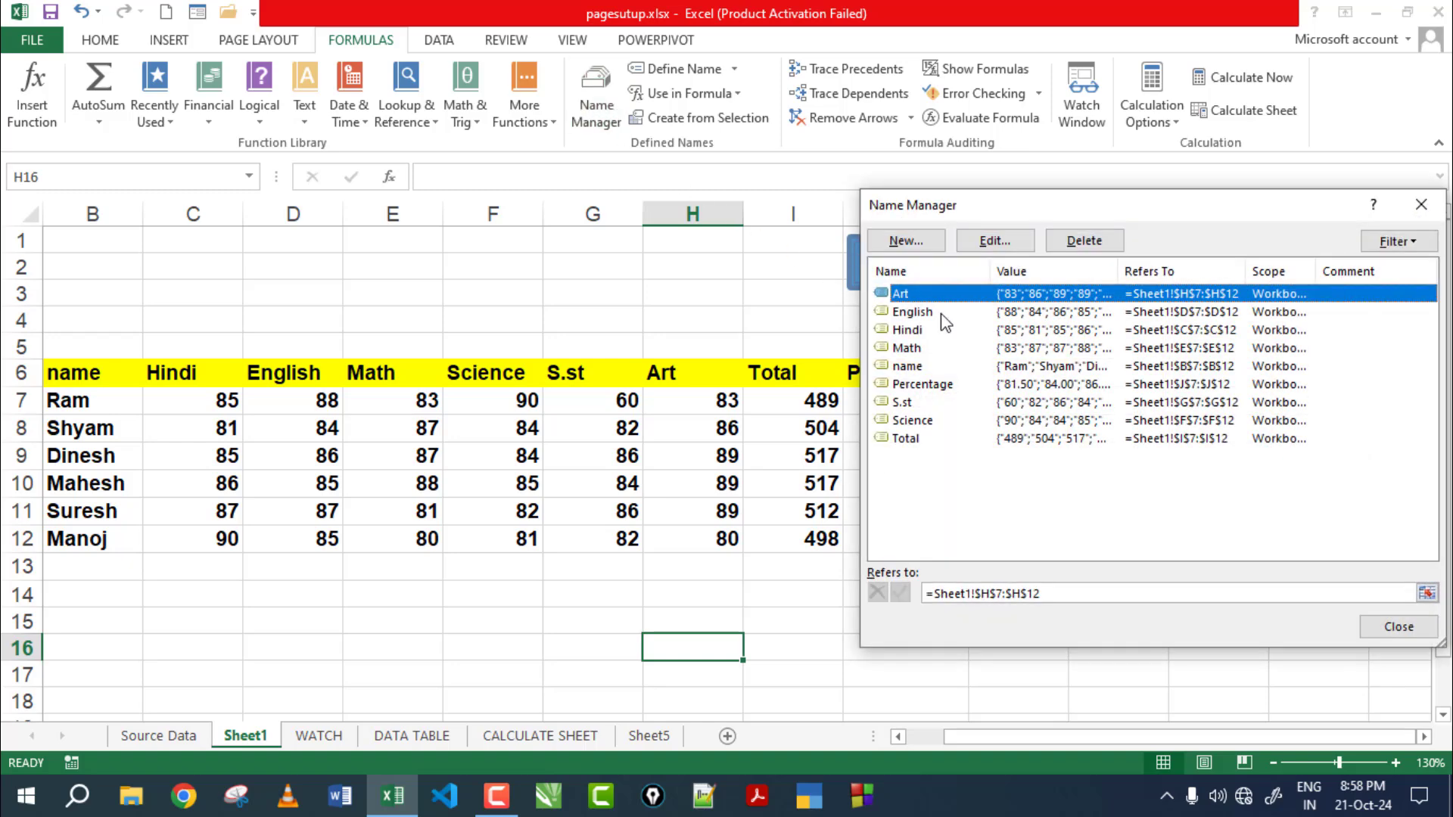
left_click(931, 489)
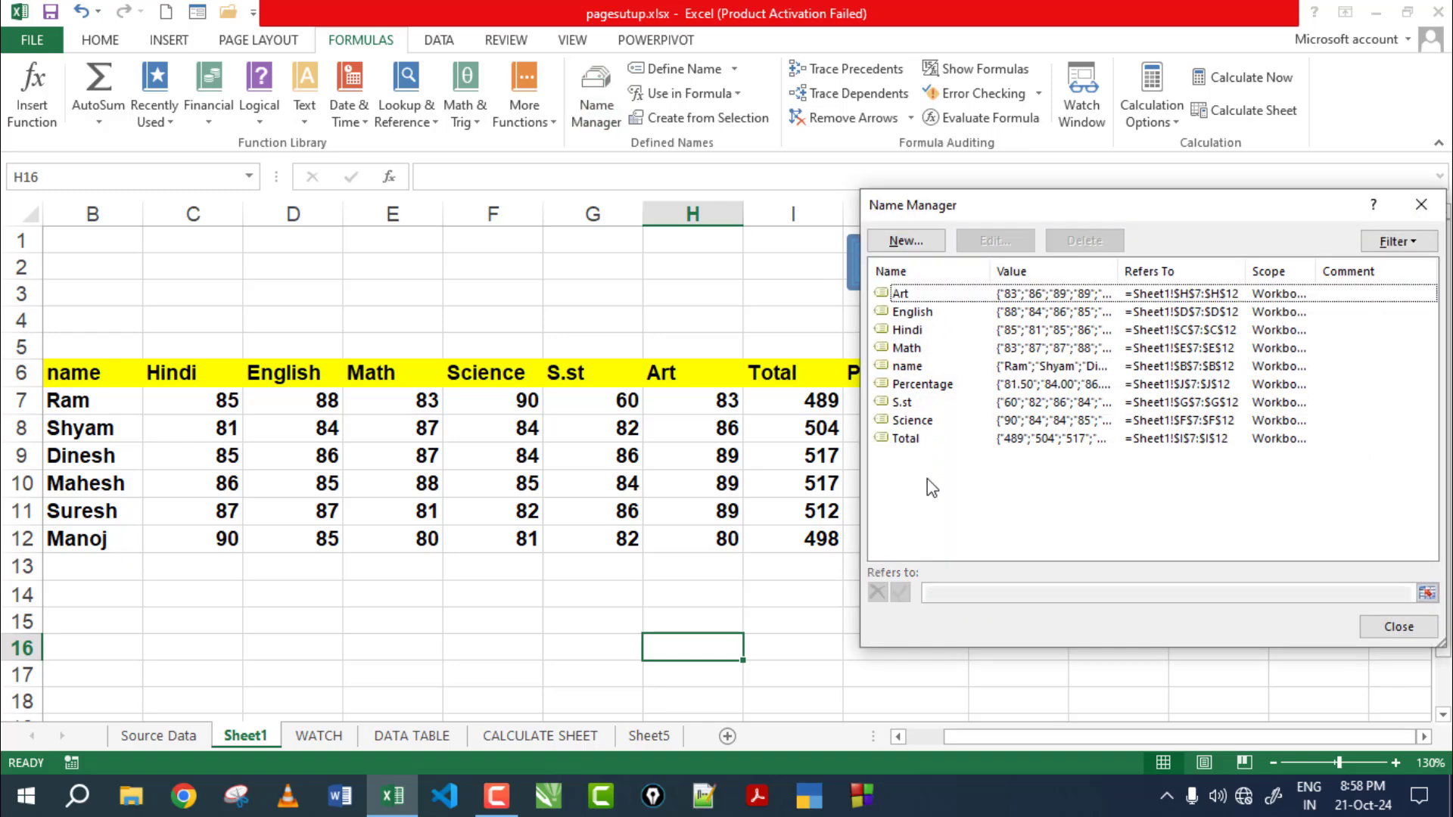
left_click(922, 350)
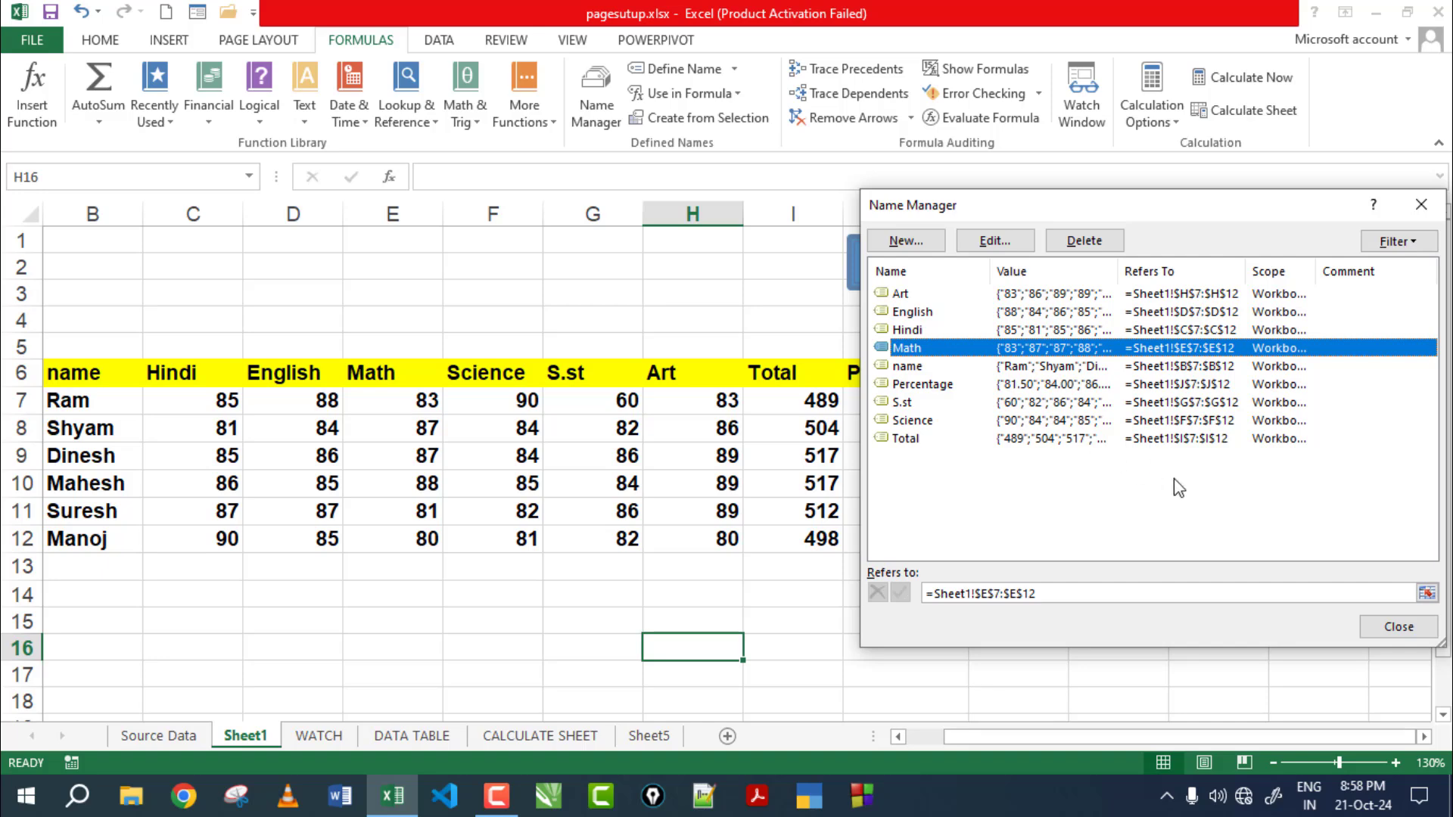
left_click_drag(927, 439, 924, 283)
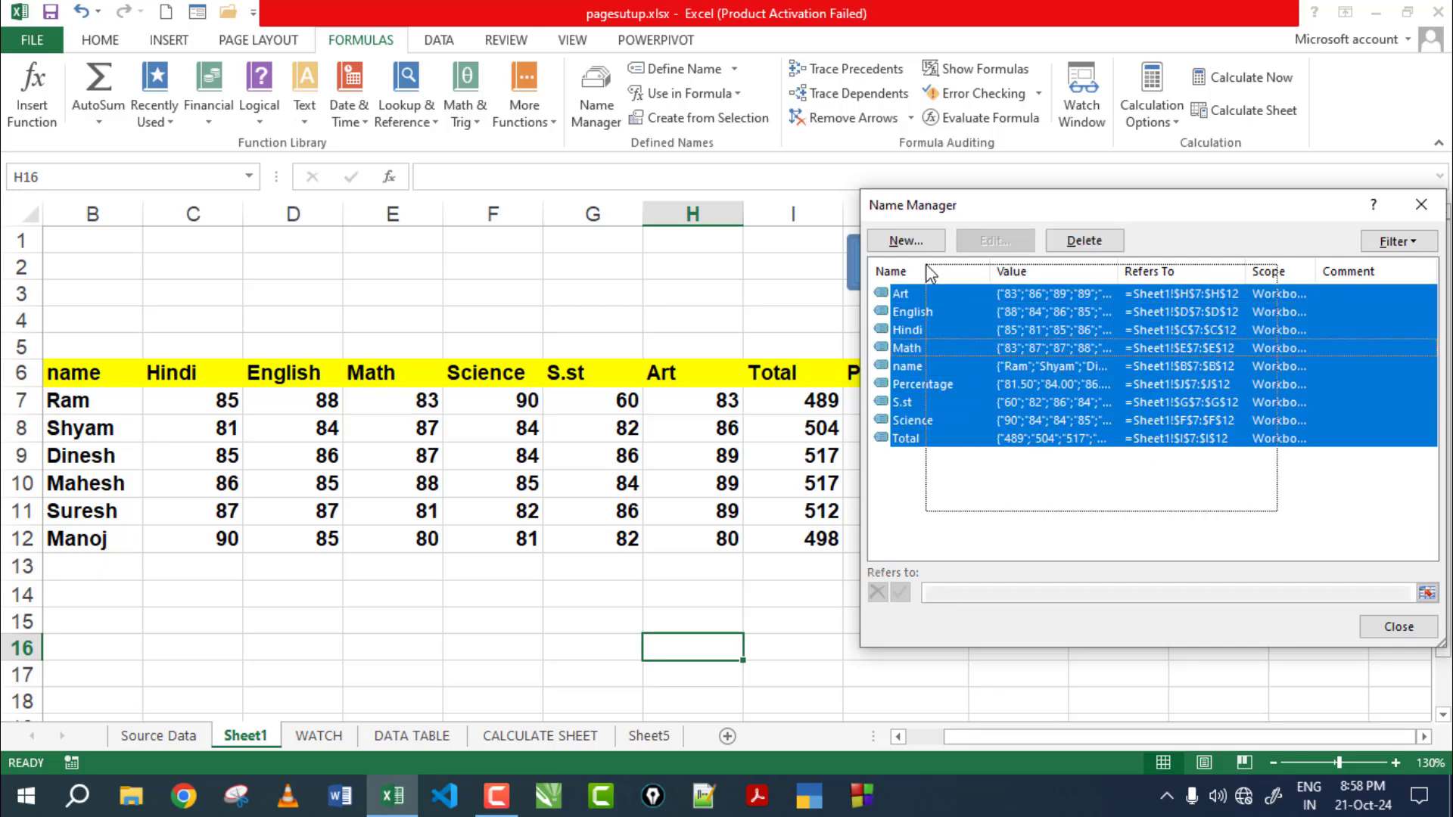
left_click(1090, 246)
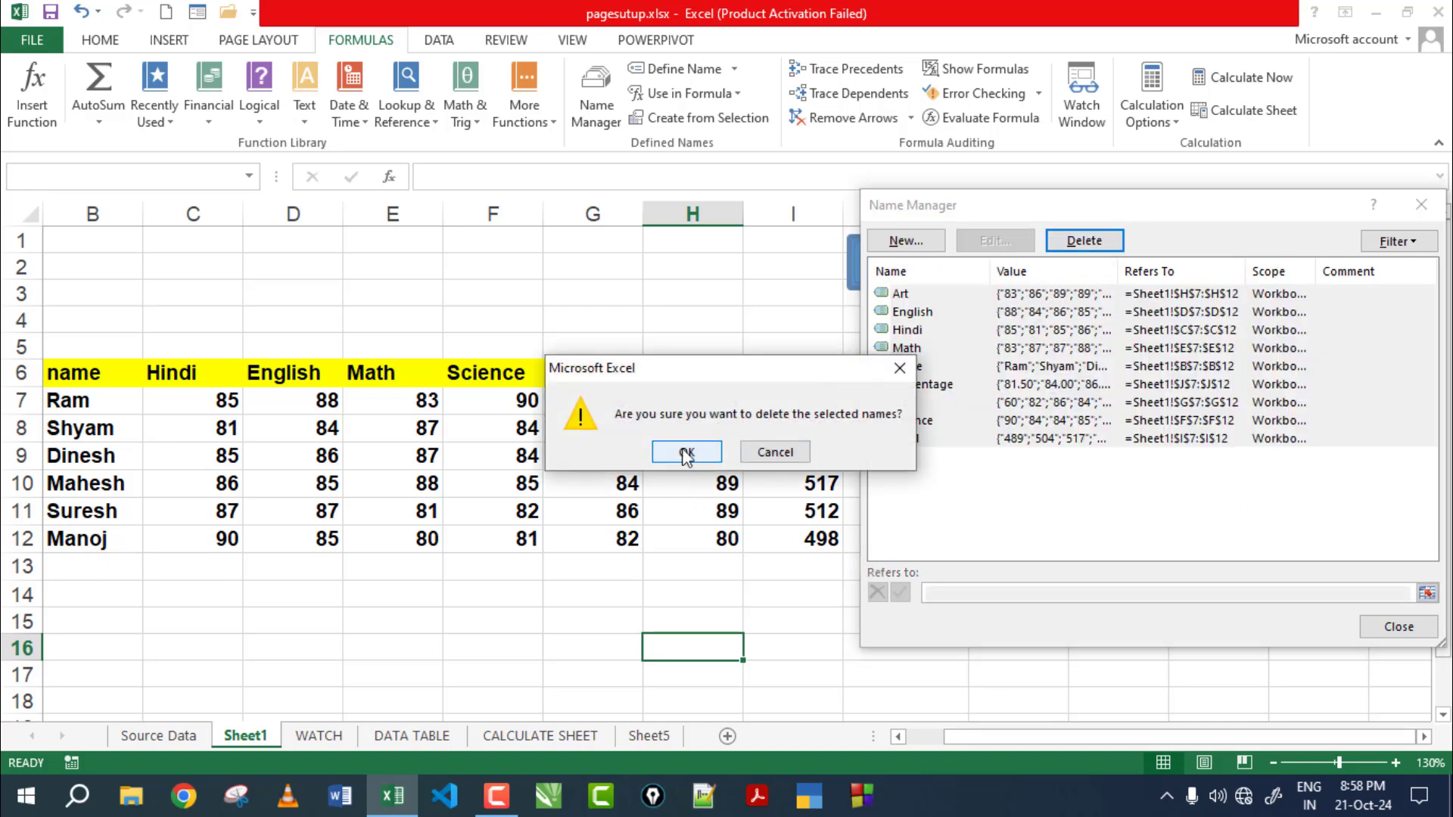
left_click(686, 452)
left_click(1395, 626)
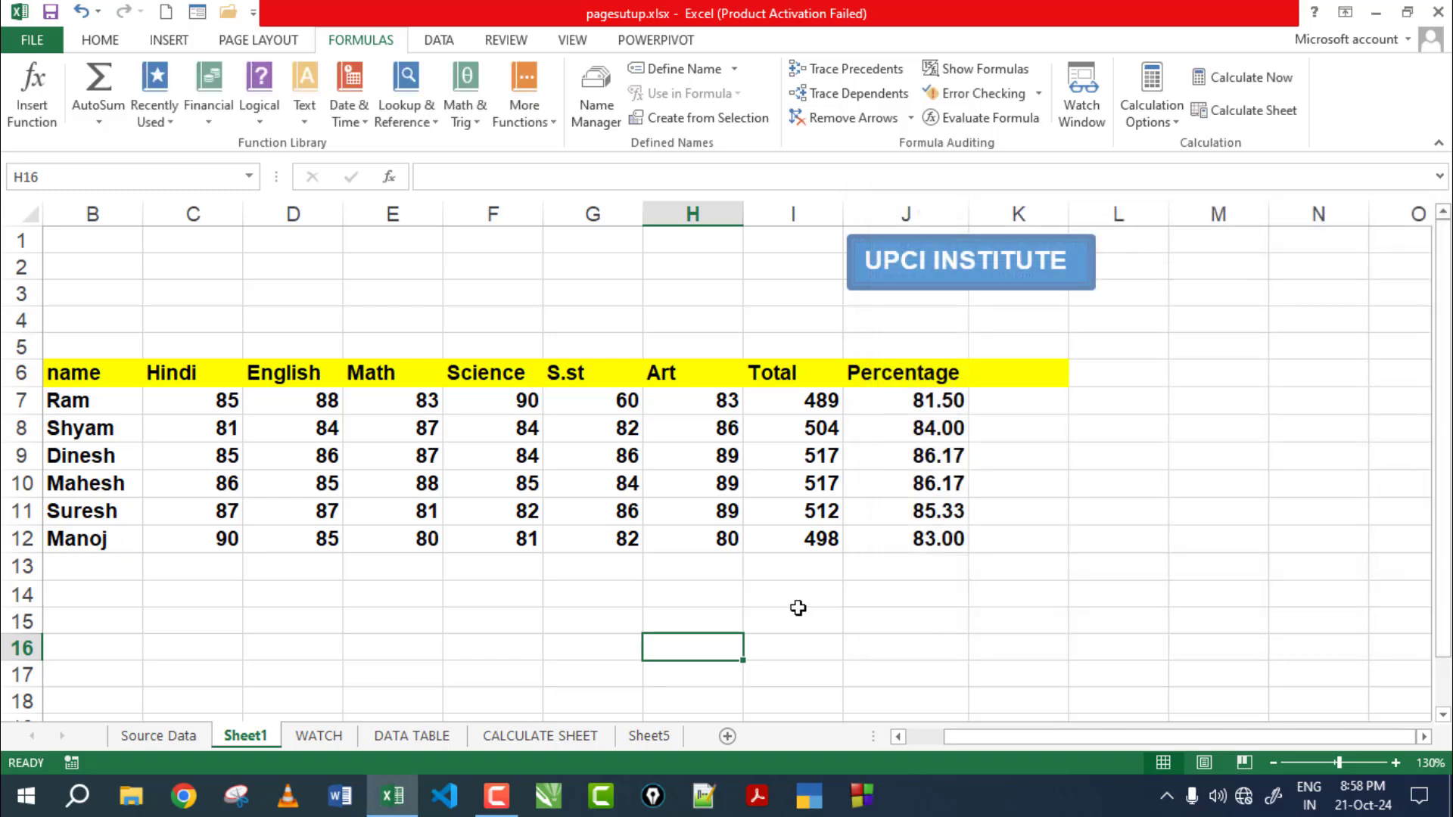
left_click(597, 623)
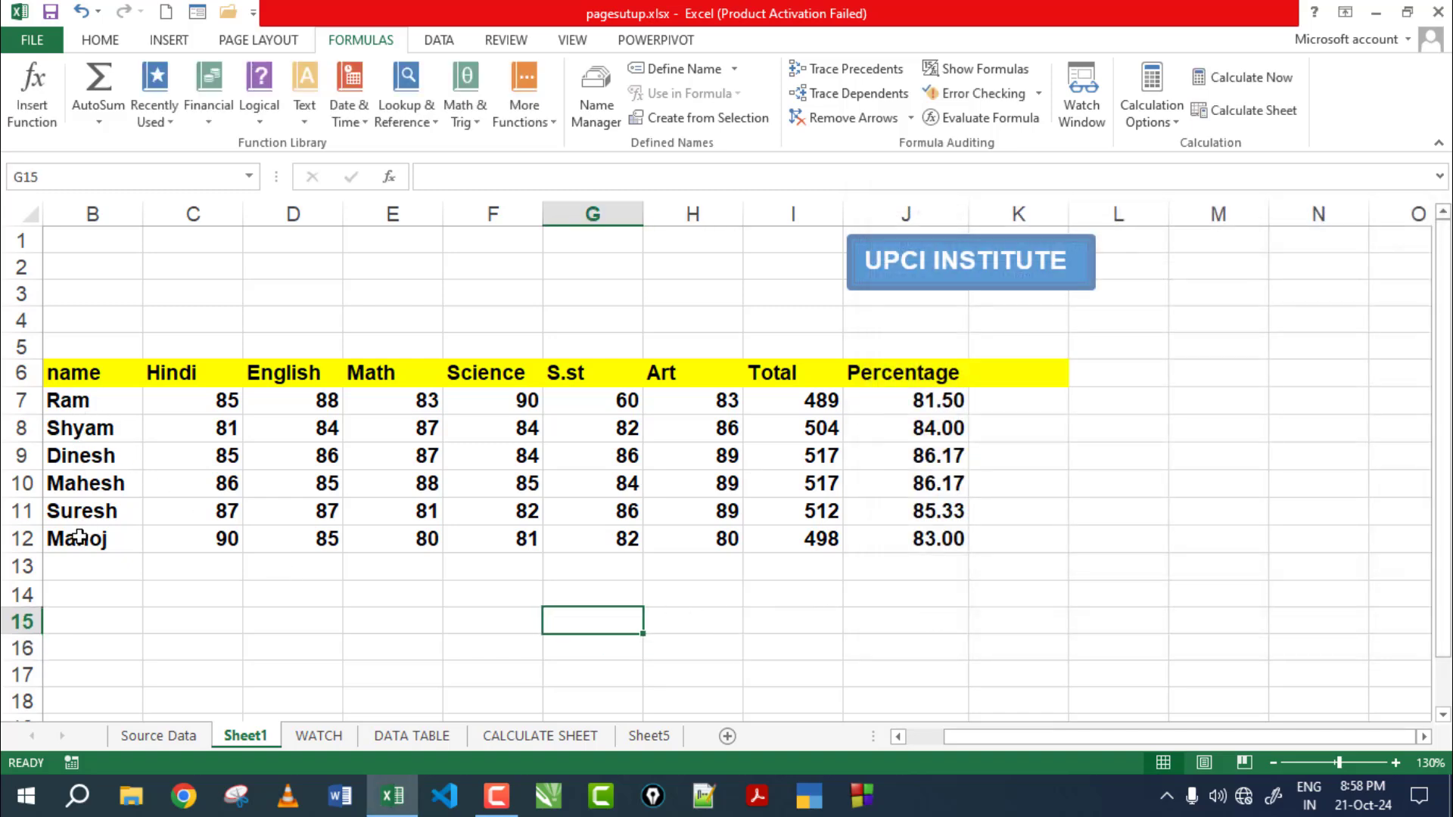
Create names from B6:J12 using Top row and Left column labels, then review them in Name Manager
left_click_drag(79, 369, 930, 541)
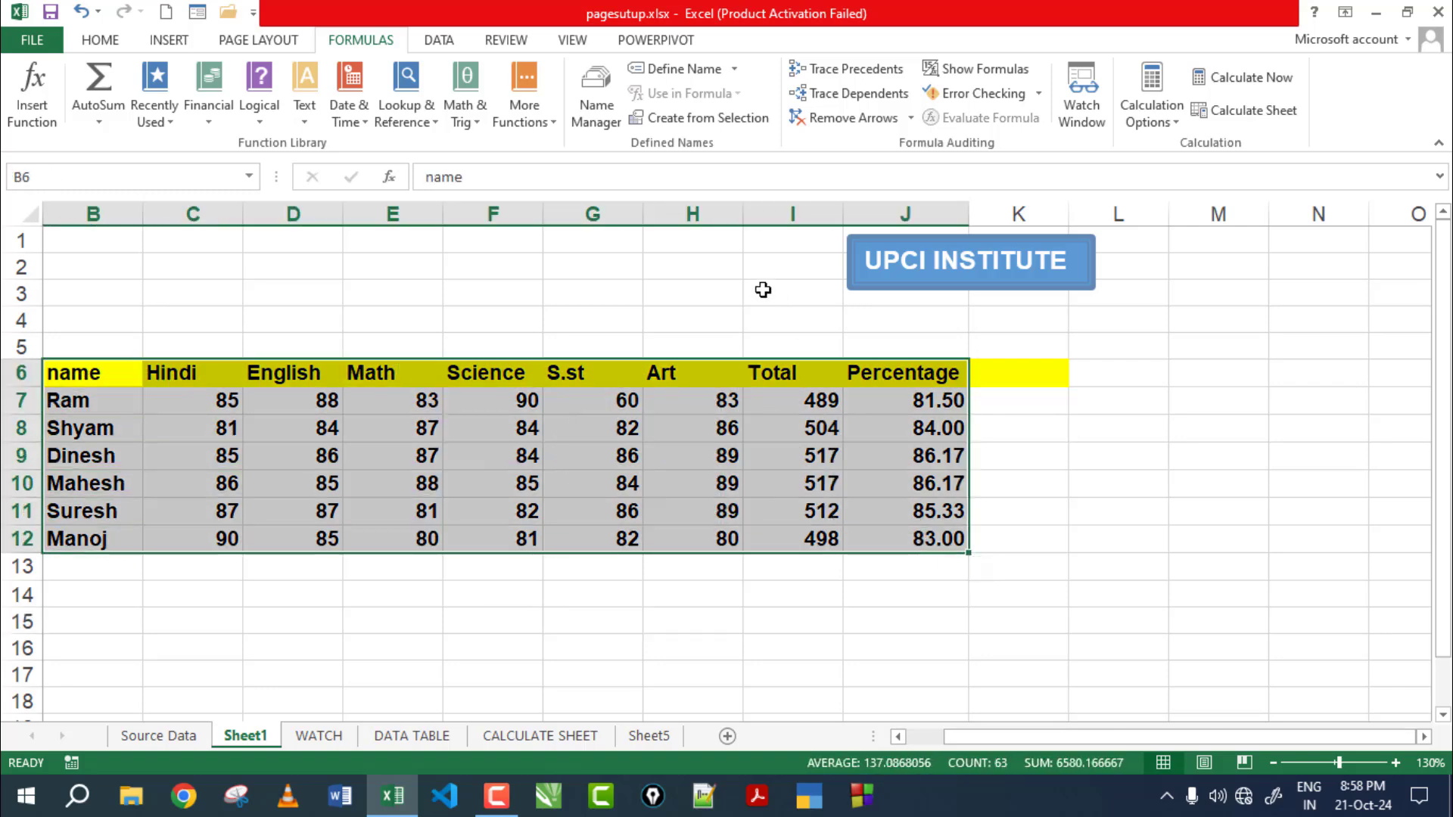
left_click(689, 121)
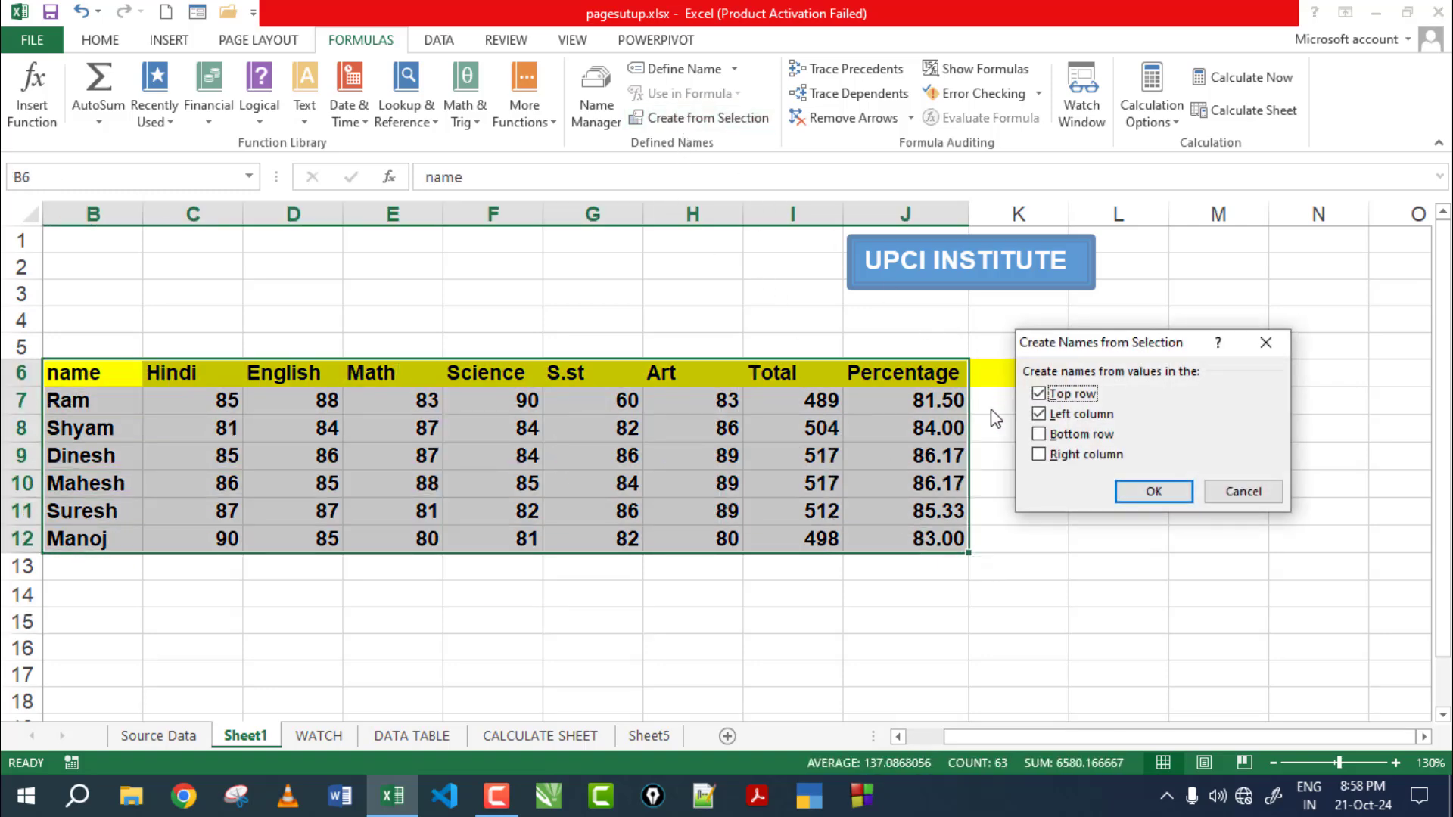
left_click(1154, 491)
left_click(681, 598)
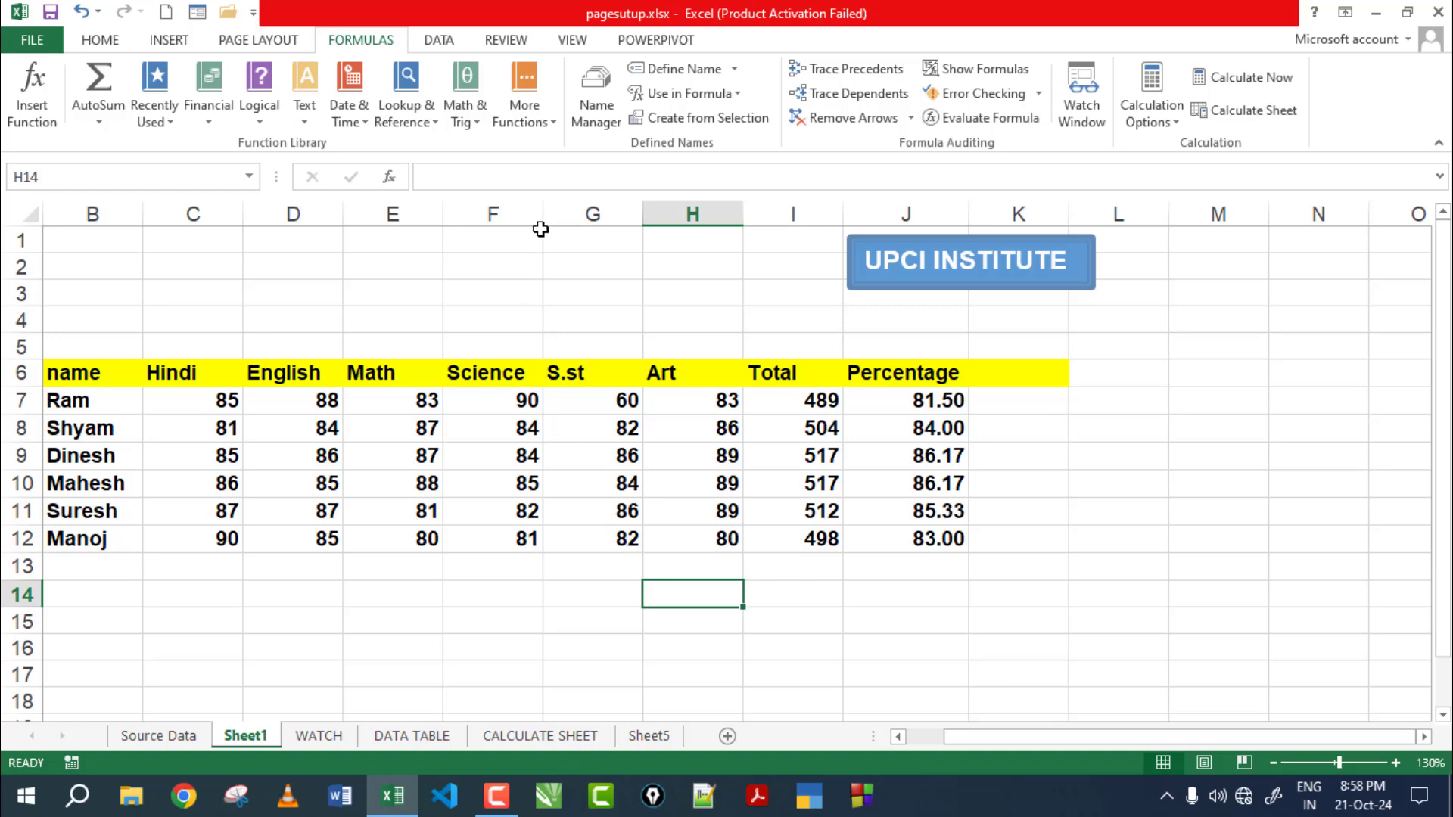
left_click(588, 97)
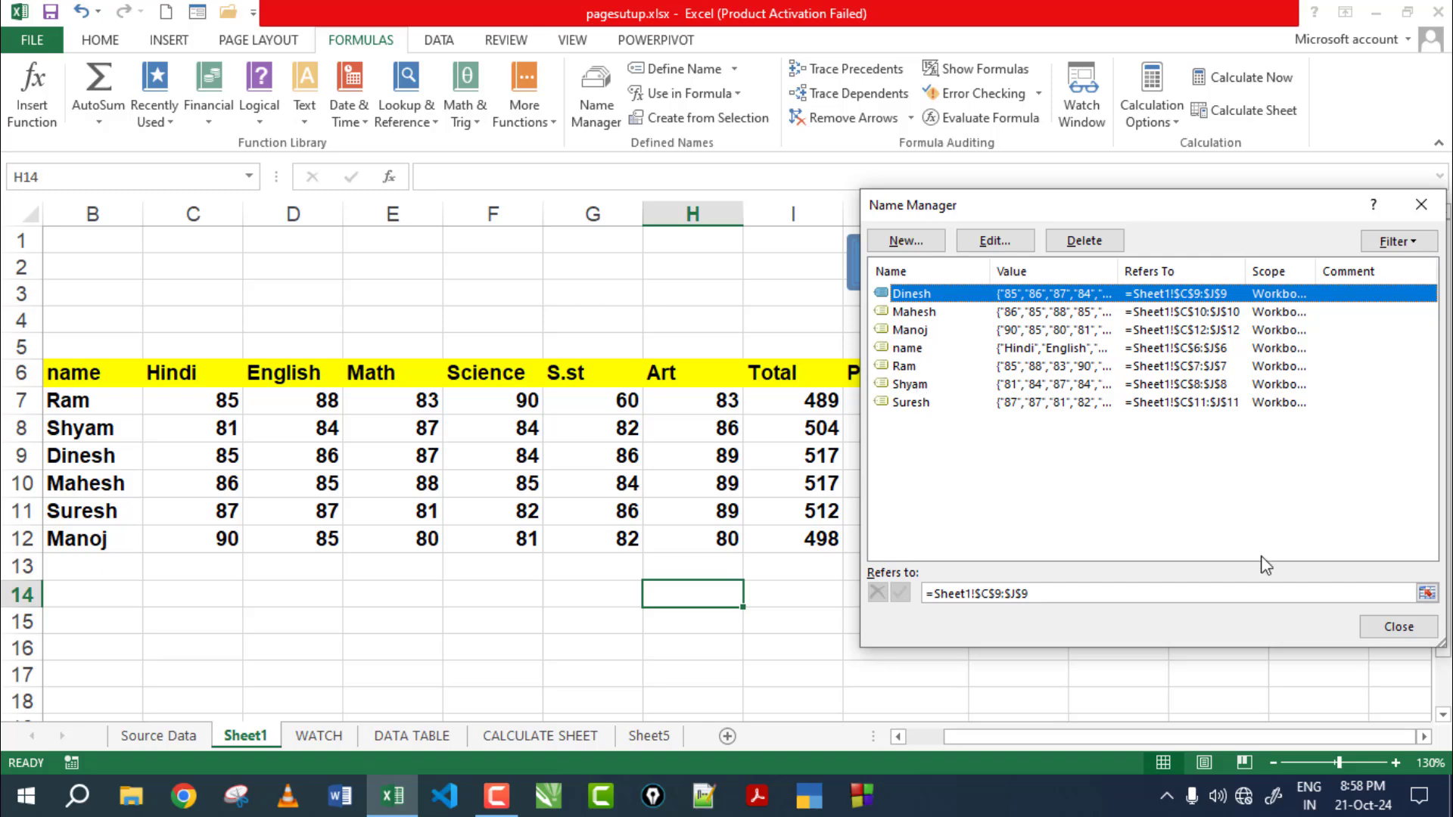
left_click(1391, 628)
left_click(614, 606)
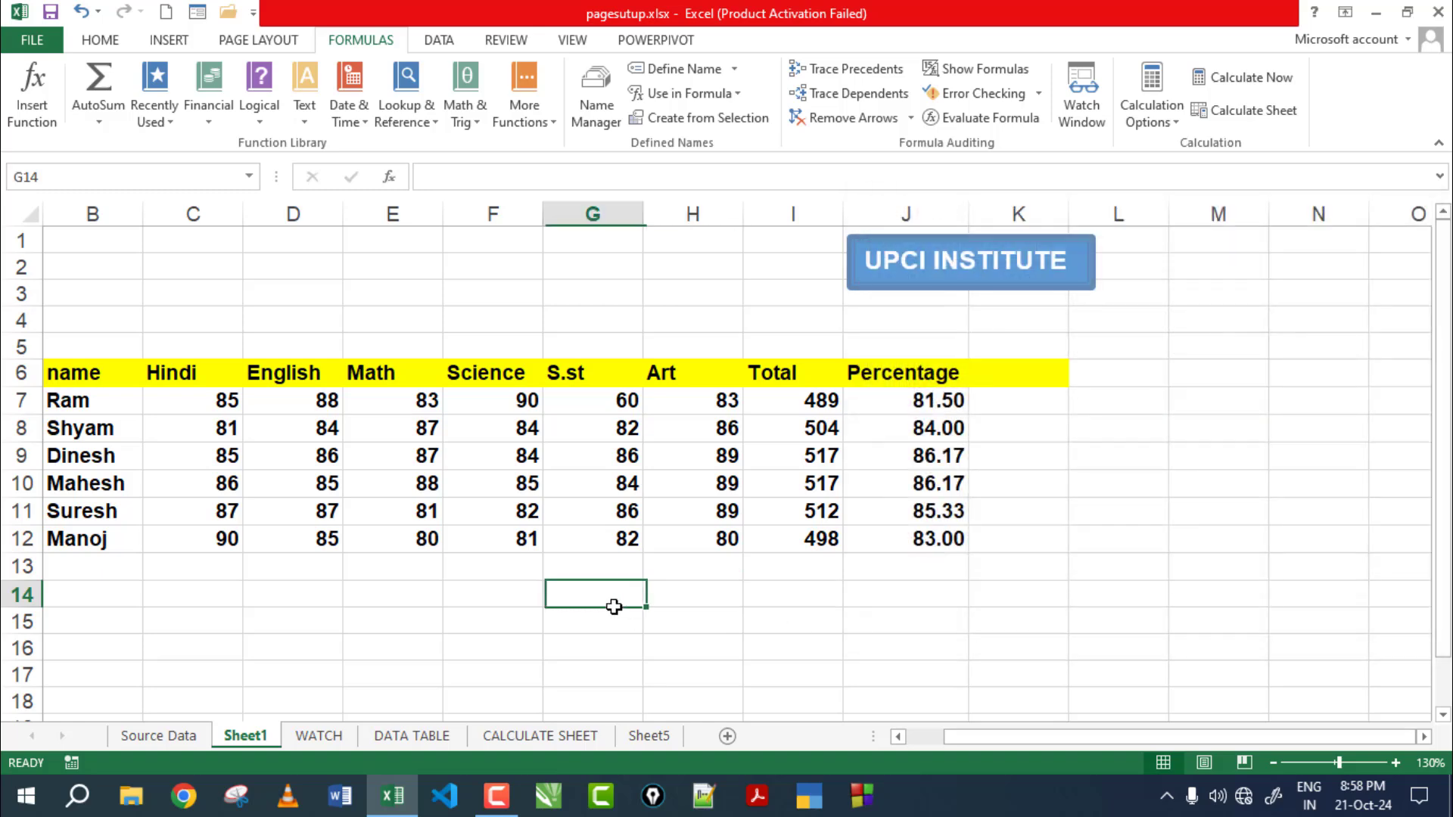
type("=")
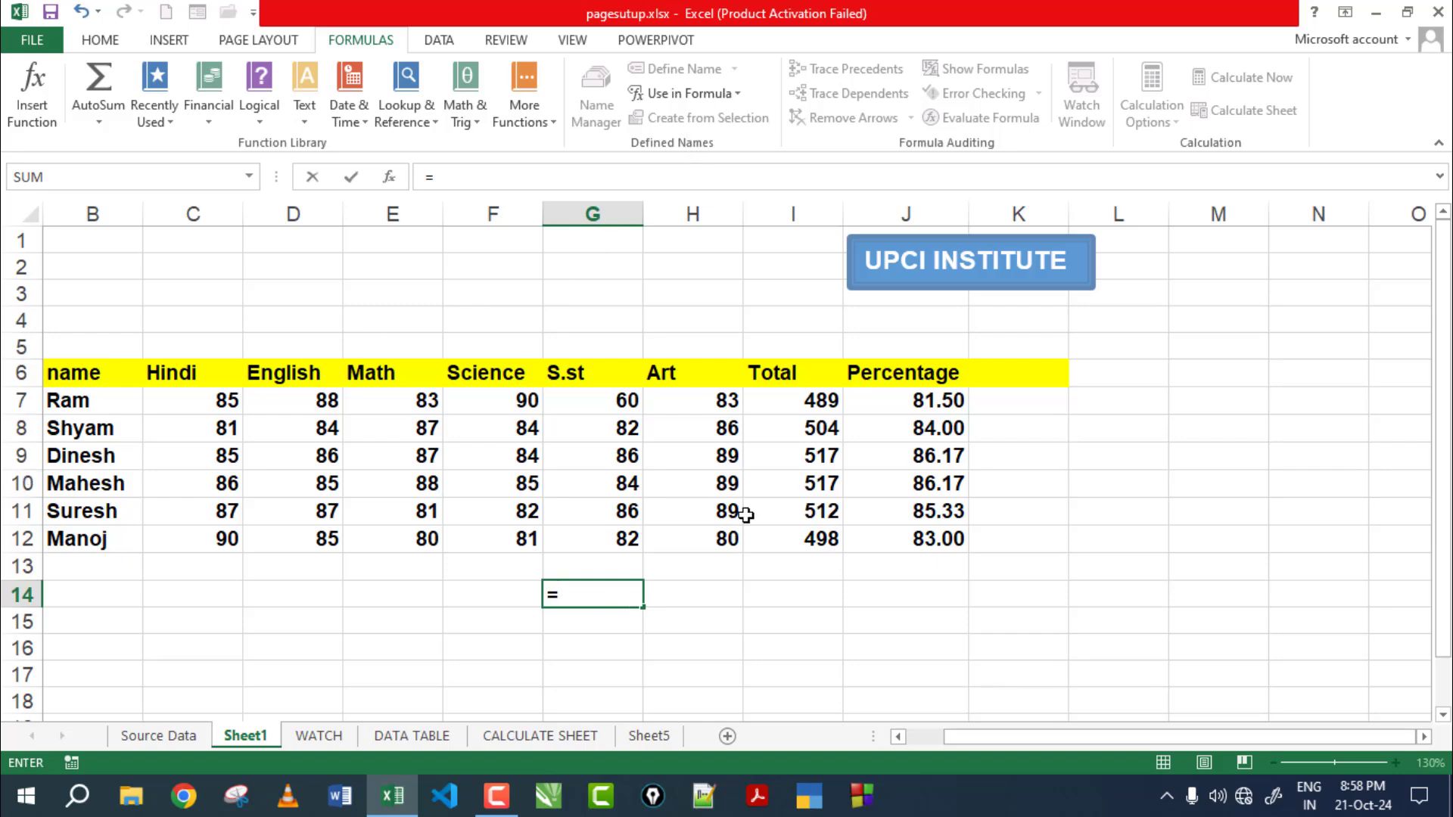
type("RAM")
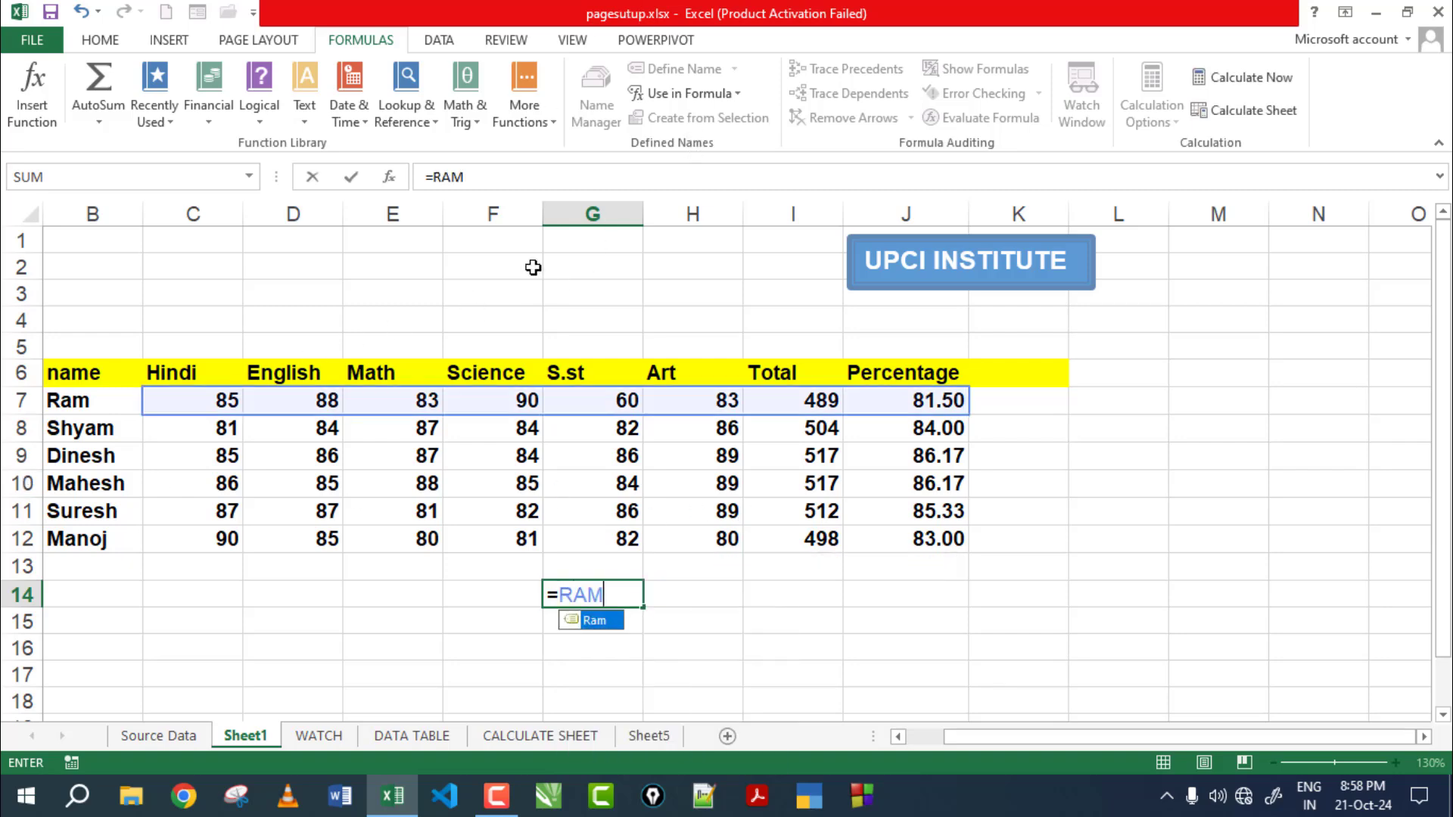
key("BackSpace")
key("BackSpace")
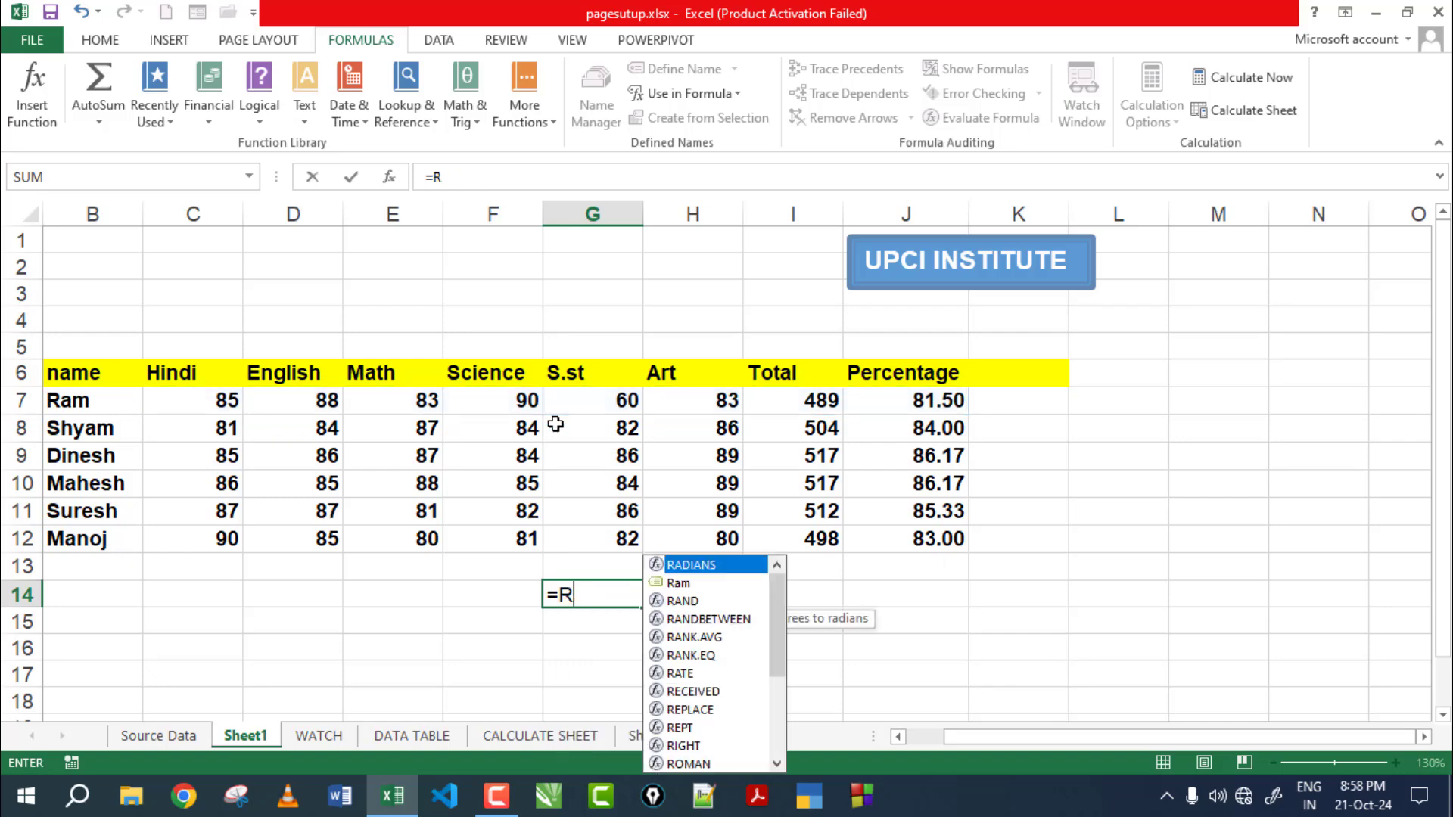
key("BackSpace")
type("d")
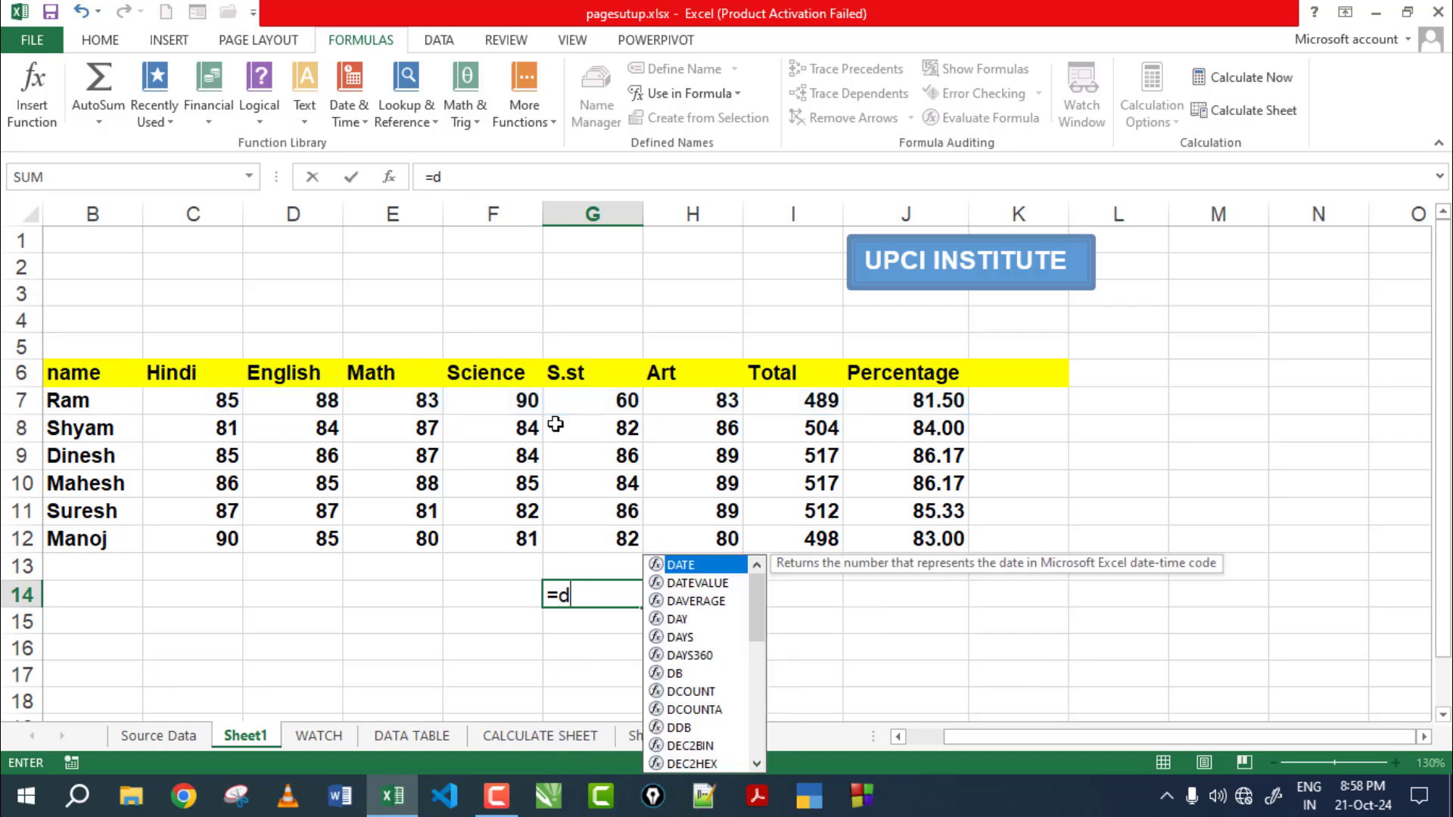
type("INESH")
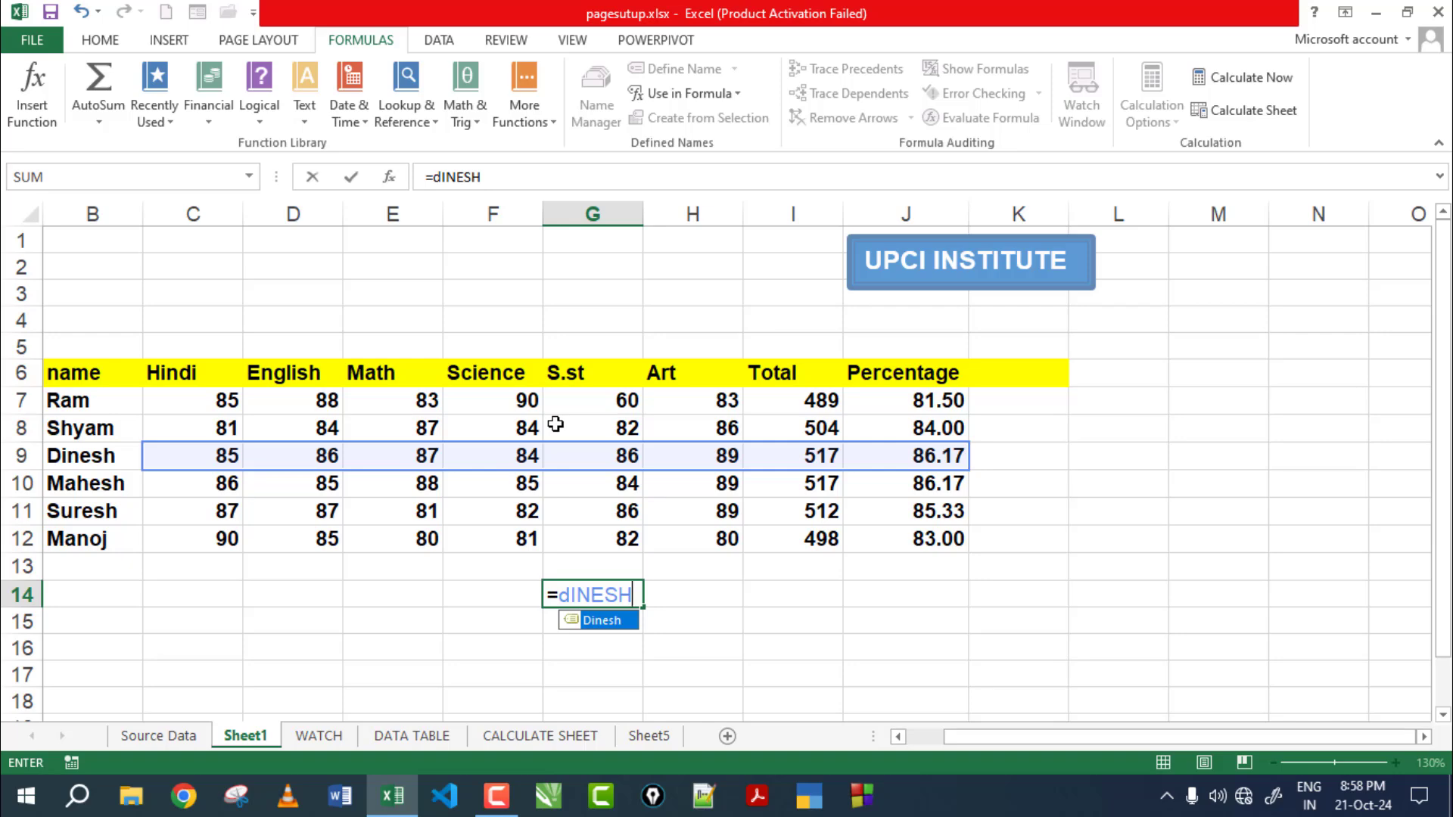
key("BackSpace")
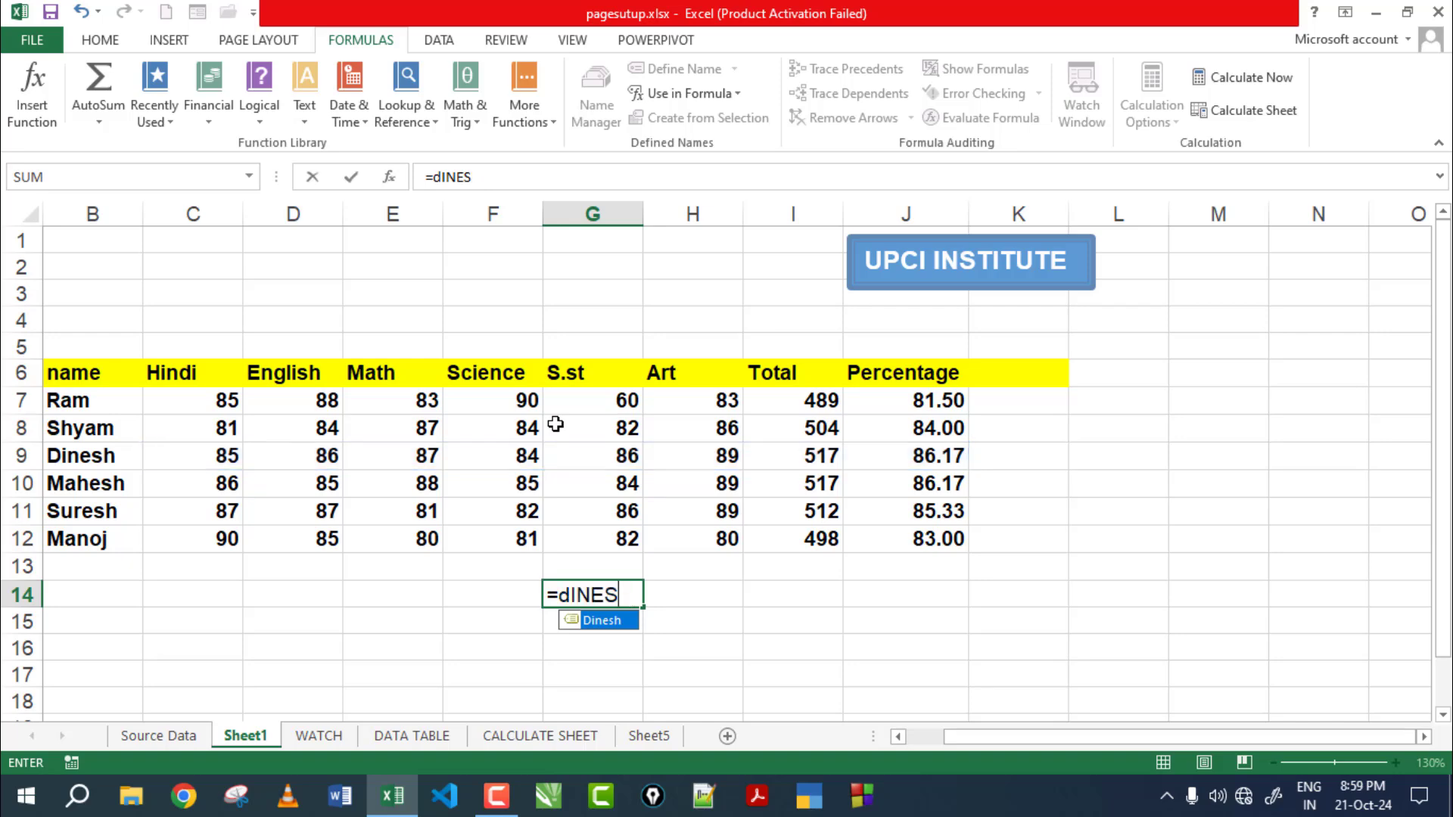
key("BackSpace")
key("BackSpace")
key("BackSpace")
left_click(429, 605)
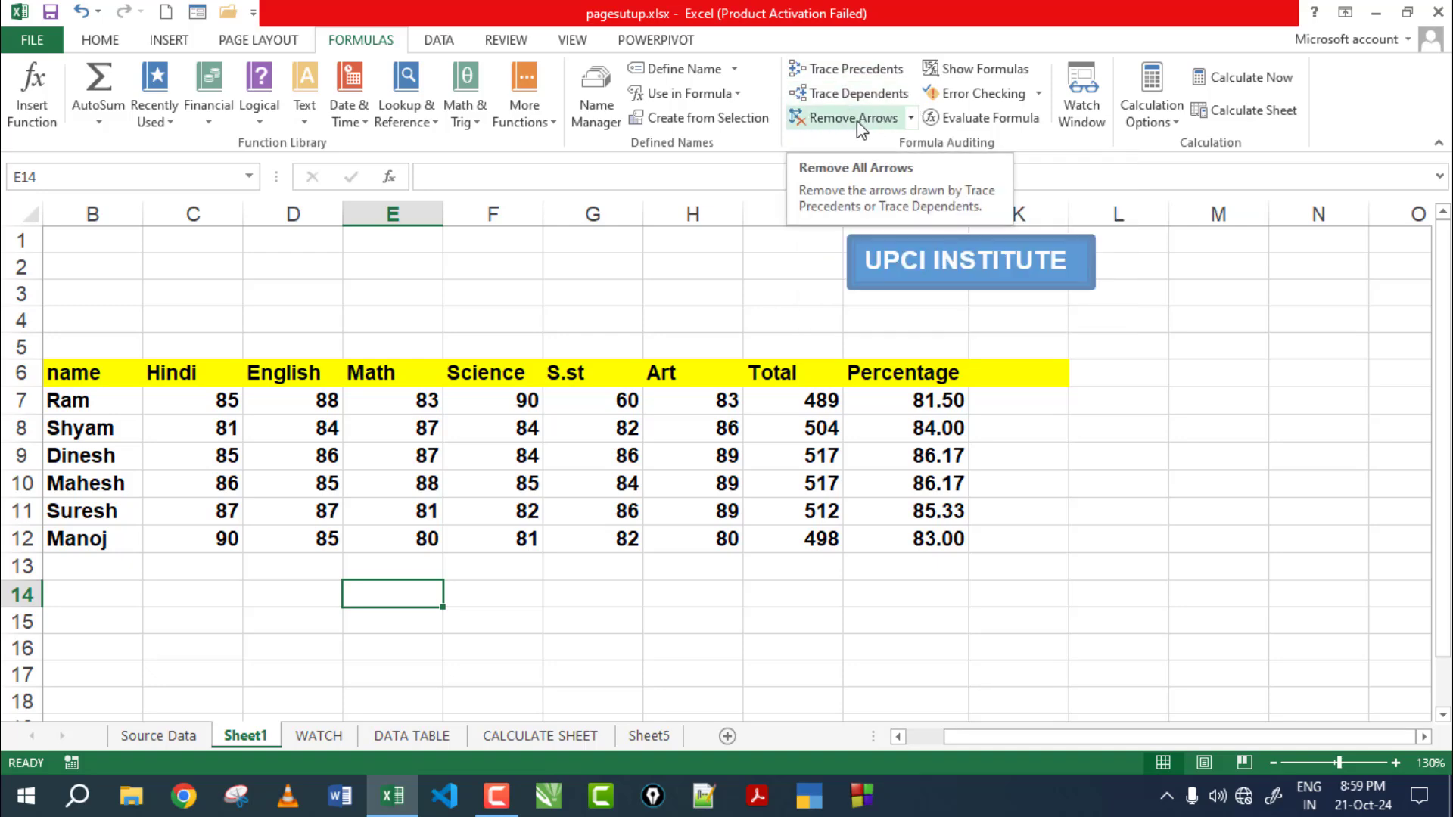
Inspect Ram's =SUM(C7:H7) total in I7 and trace its precedents back to his marks in C7:H7
left_click(670, 617)
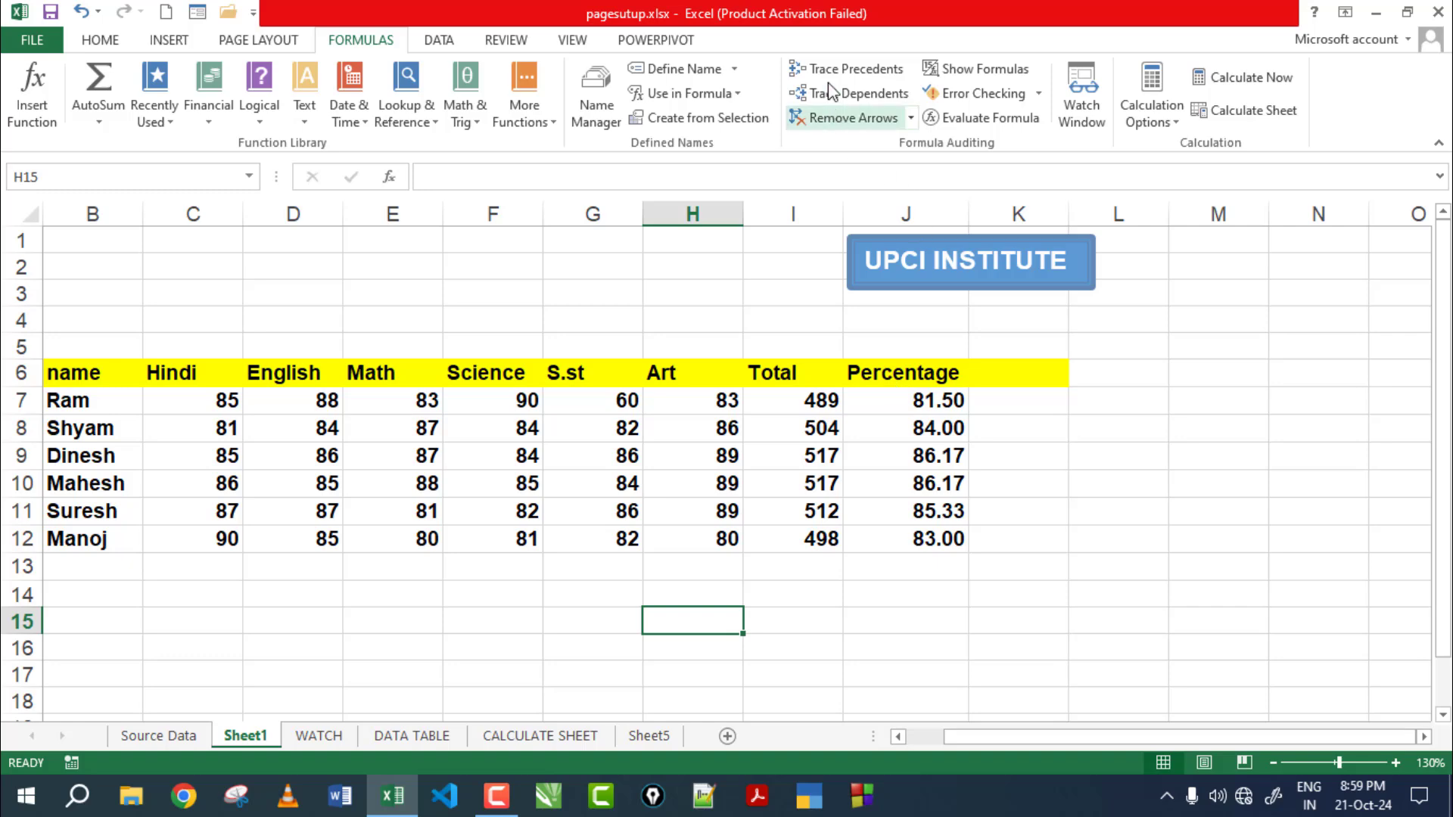
left_click(808, 402)
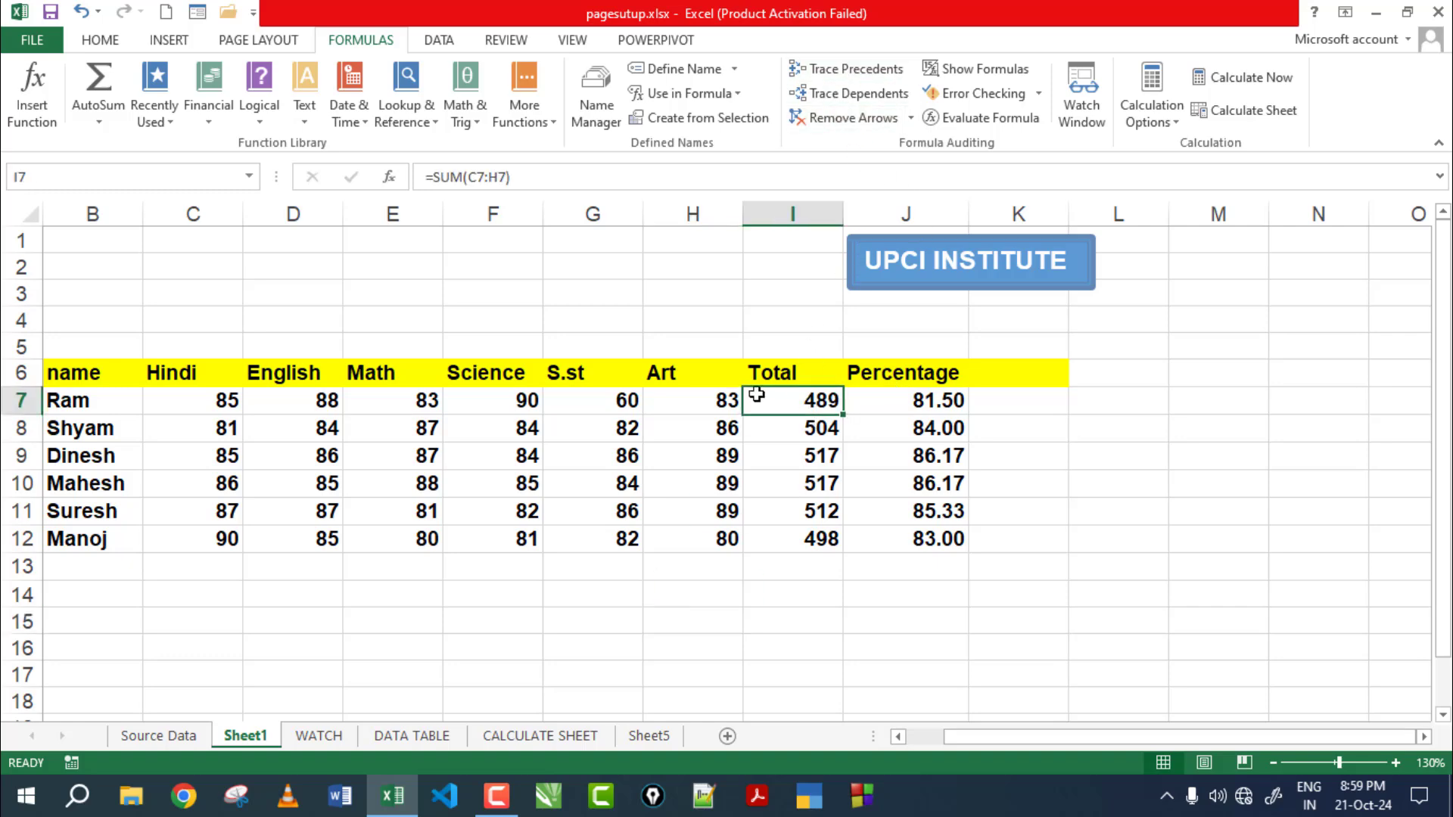
double_click(780, 395)
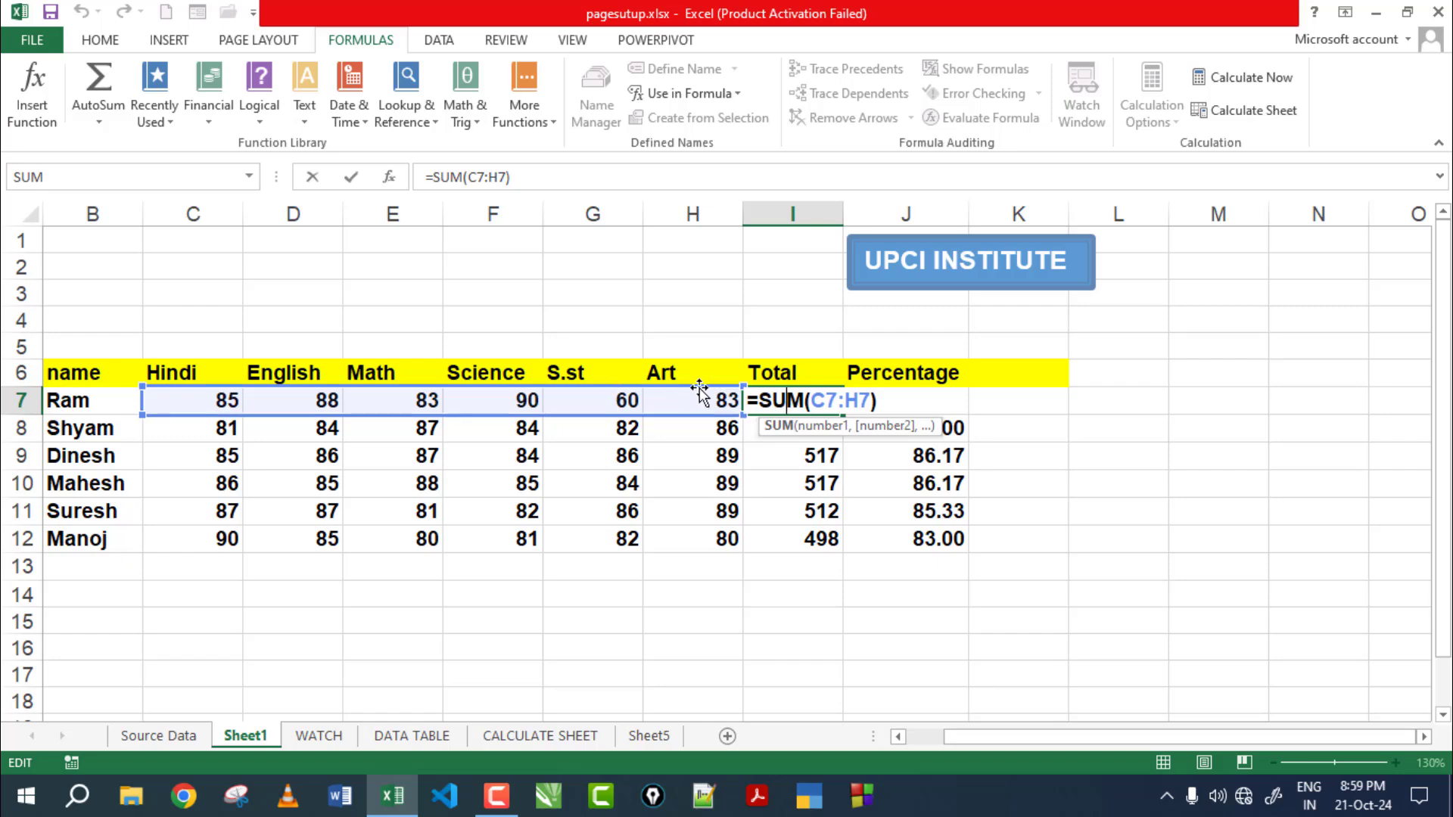
key("Return")
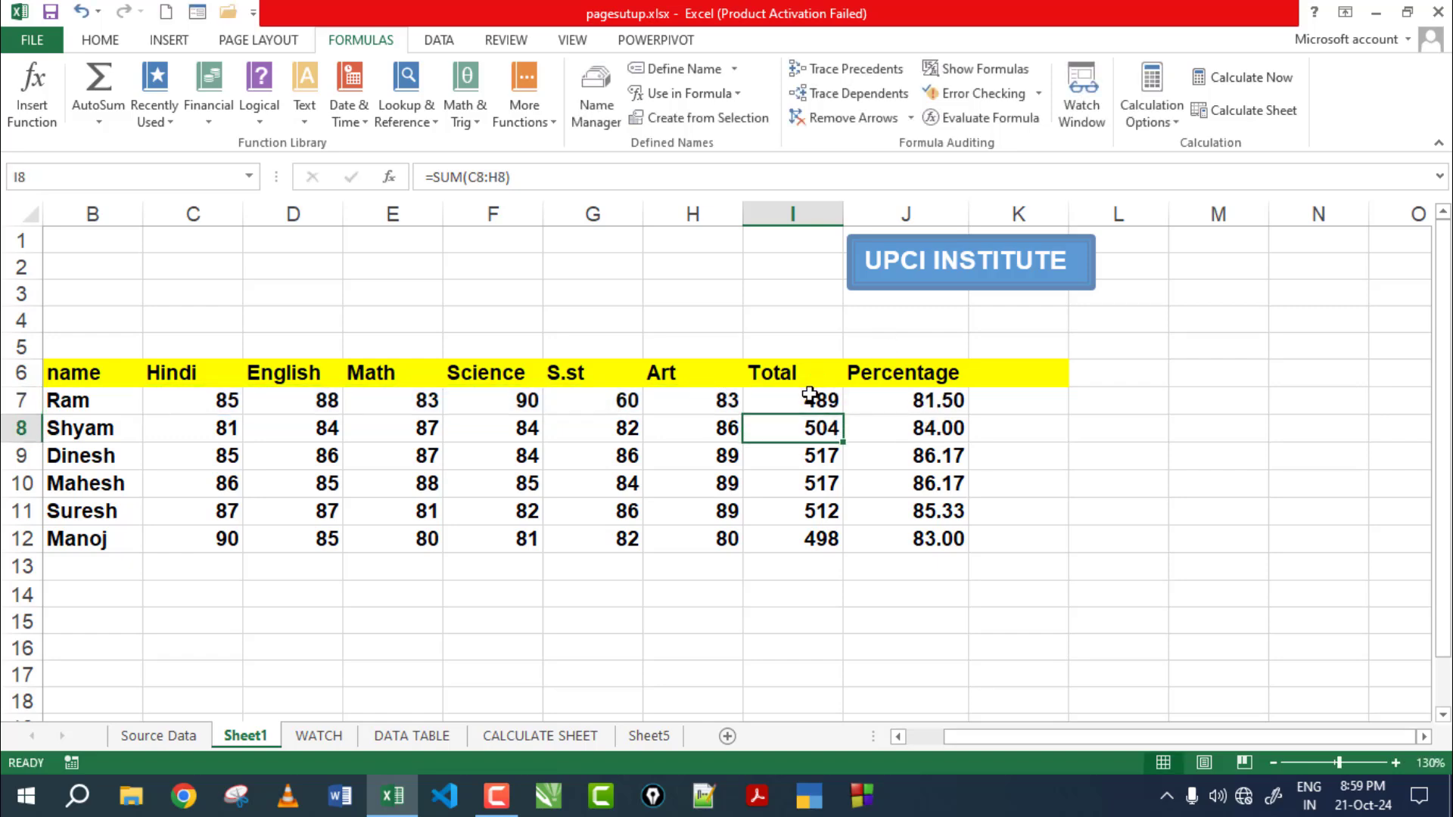
left_click(813, 398)
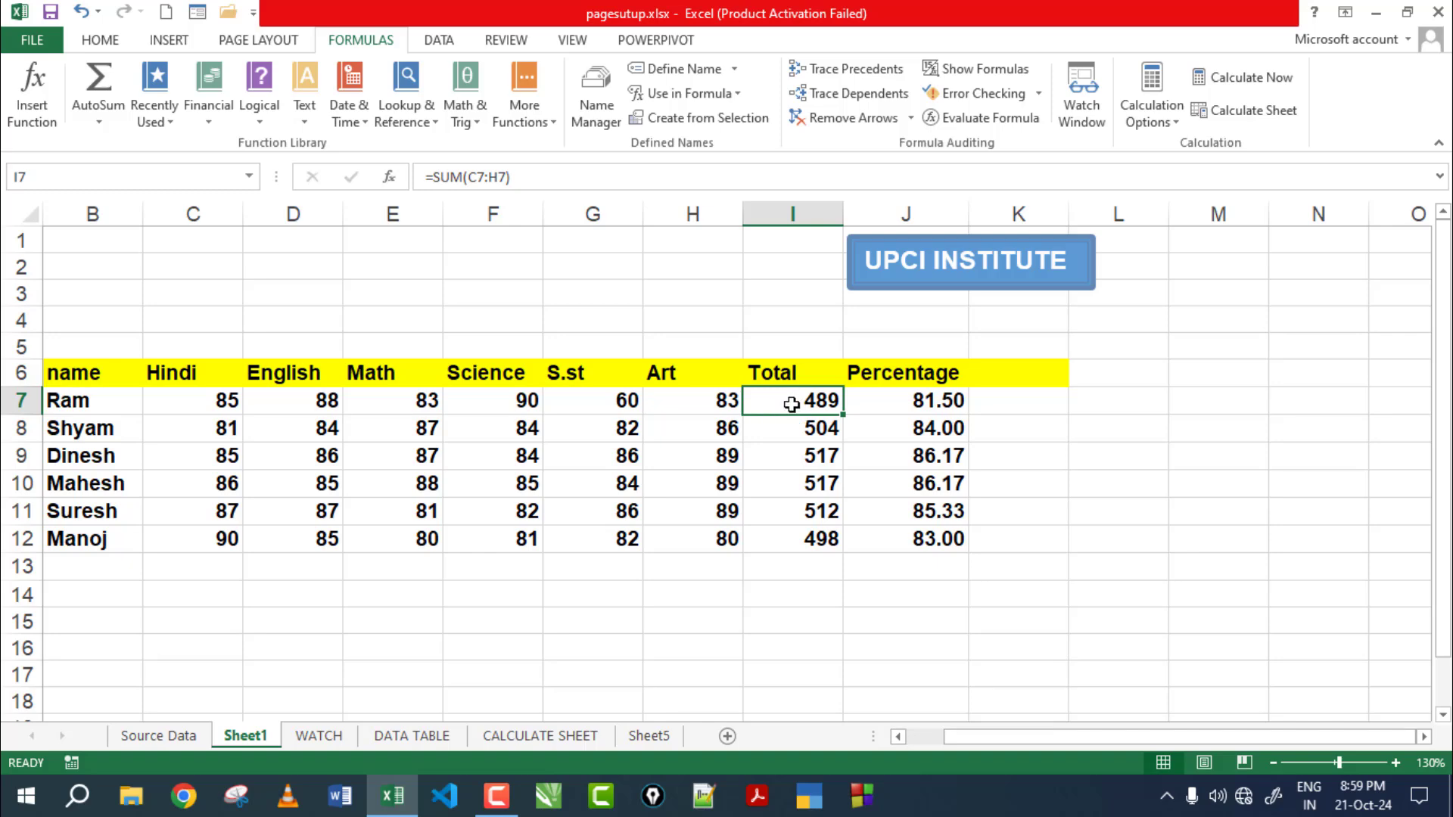
left_click(853, 71)
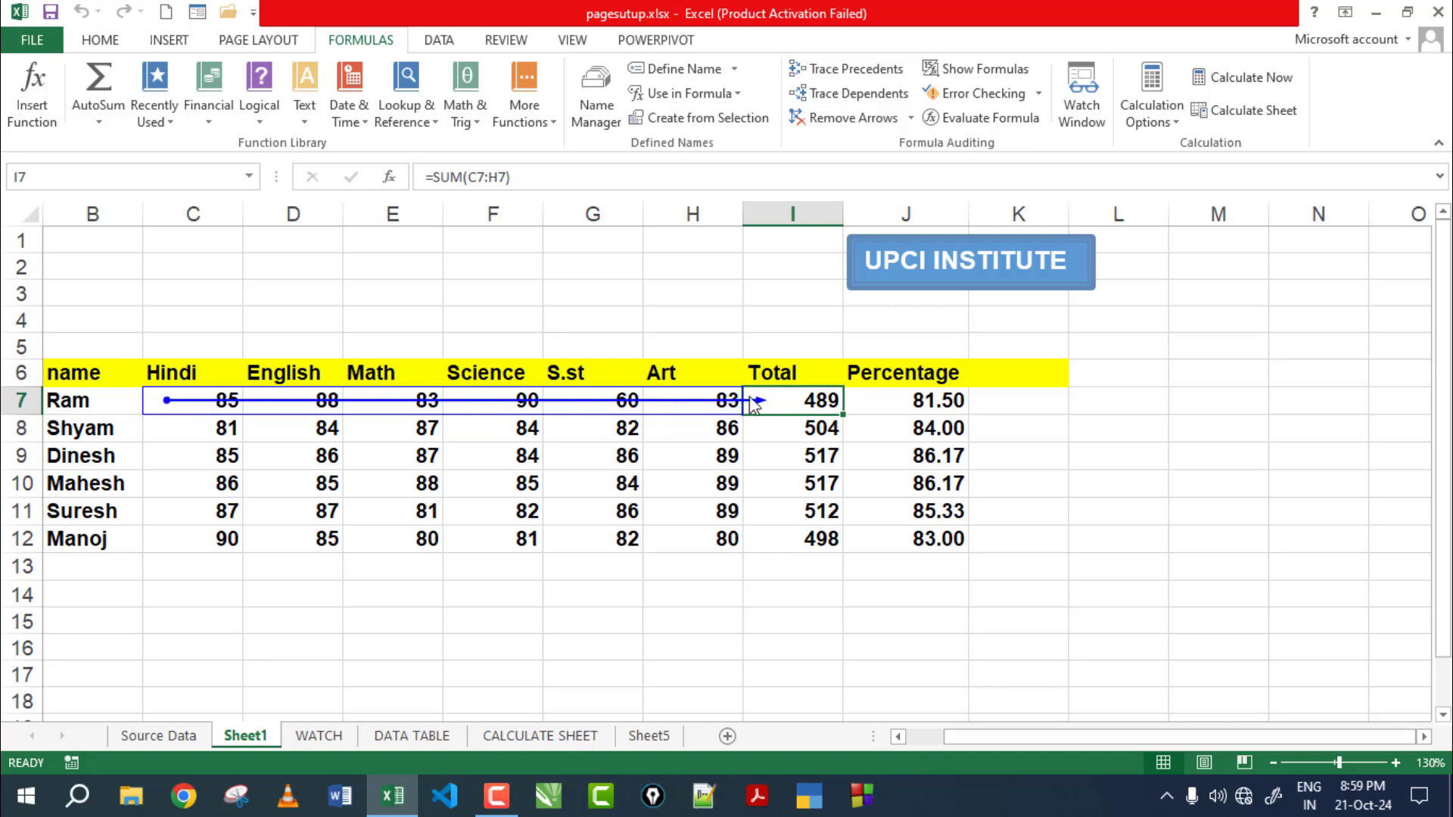
Move Ram's Total formula from I7 to cell M8
left_click(750, 569)
left_click(829, 406)
left_click_drag(831, 416, 1259, 441)
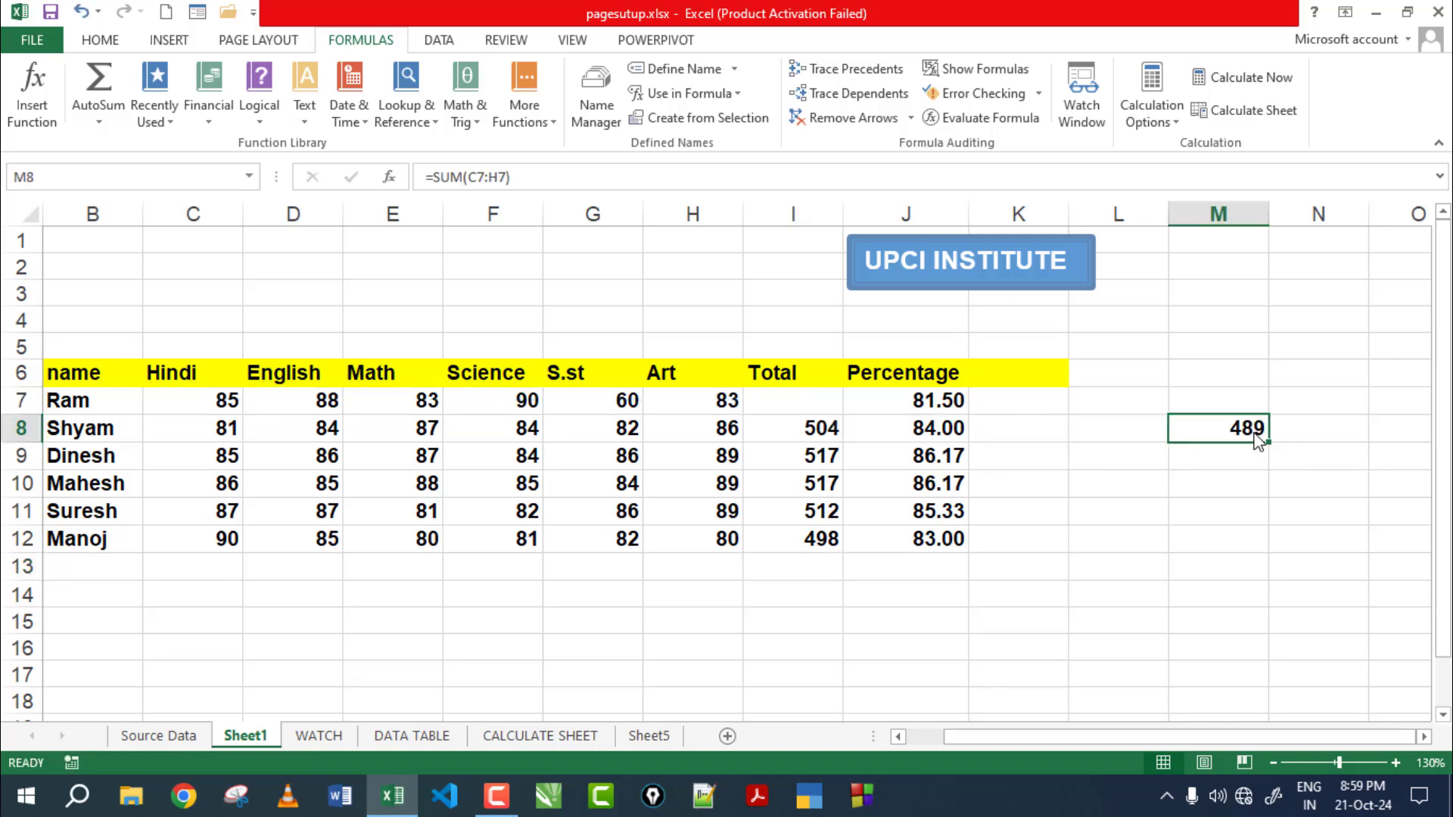
Trace precedents of the total in M8, remove the arrows, and move it back to I7
left_click(1216, 564)
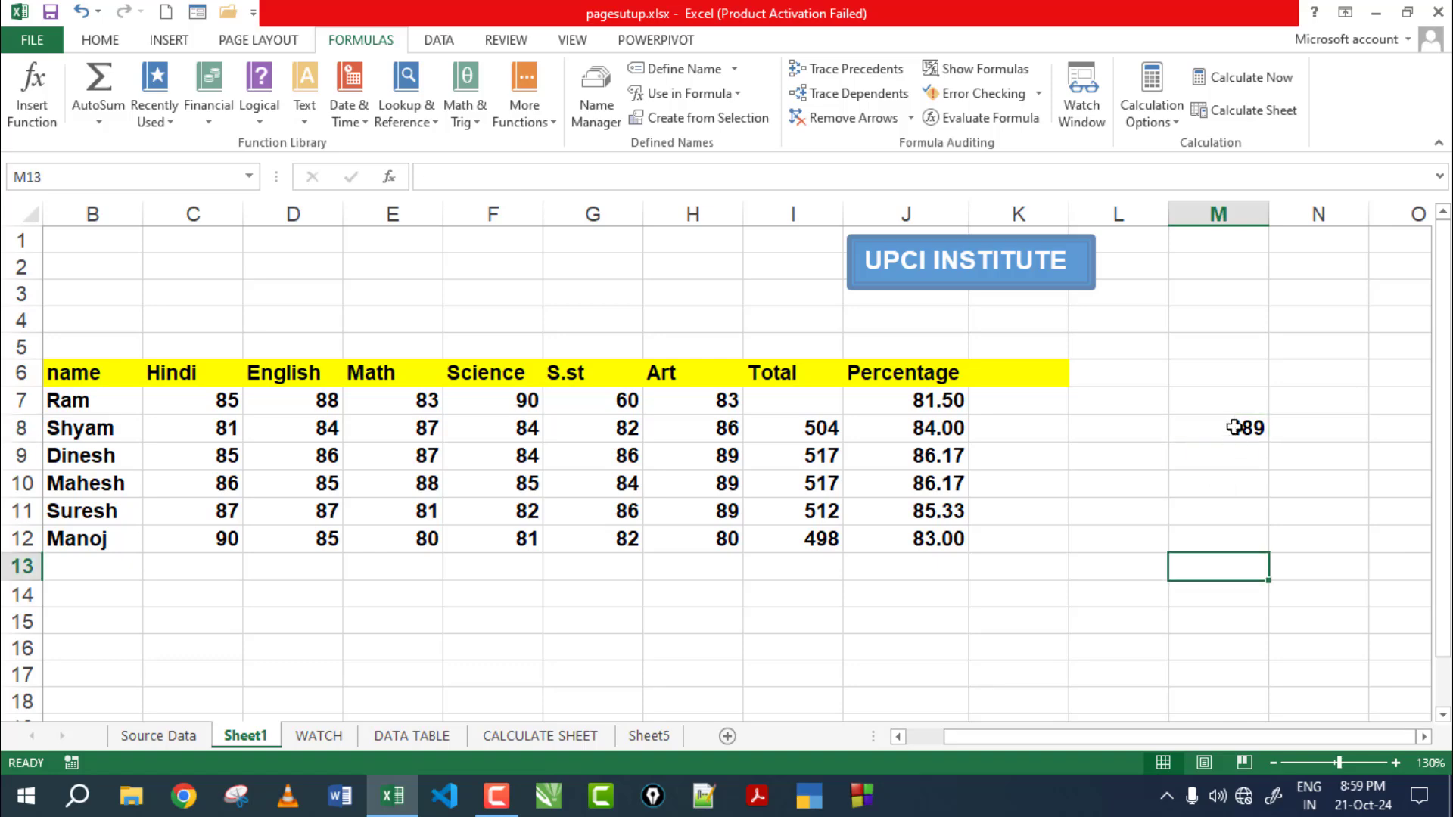
left_click(1245, 424)
left_click(844, 69)
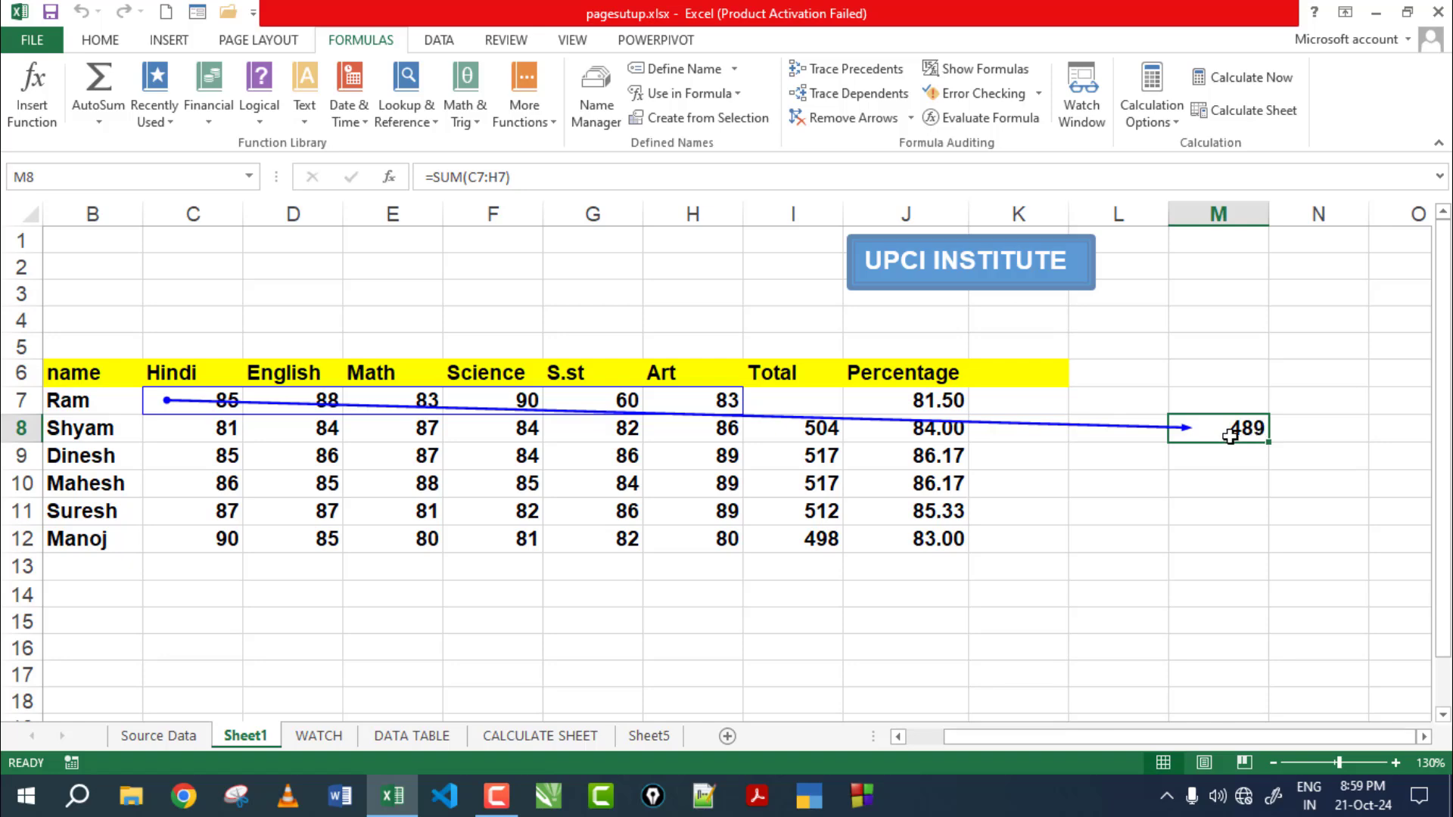
left_click(867, 120)
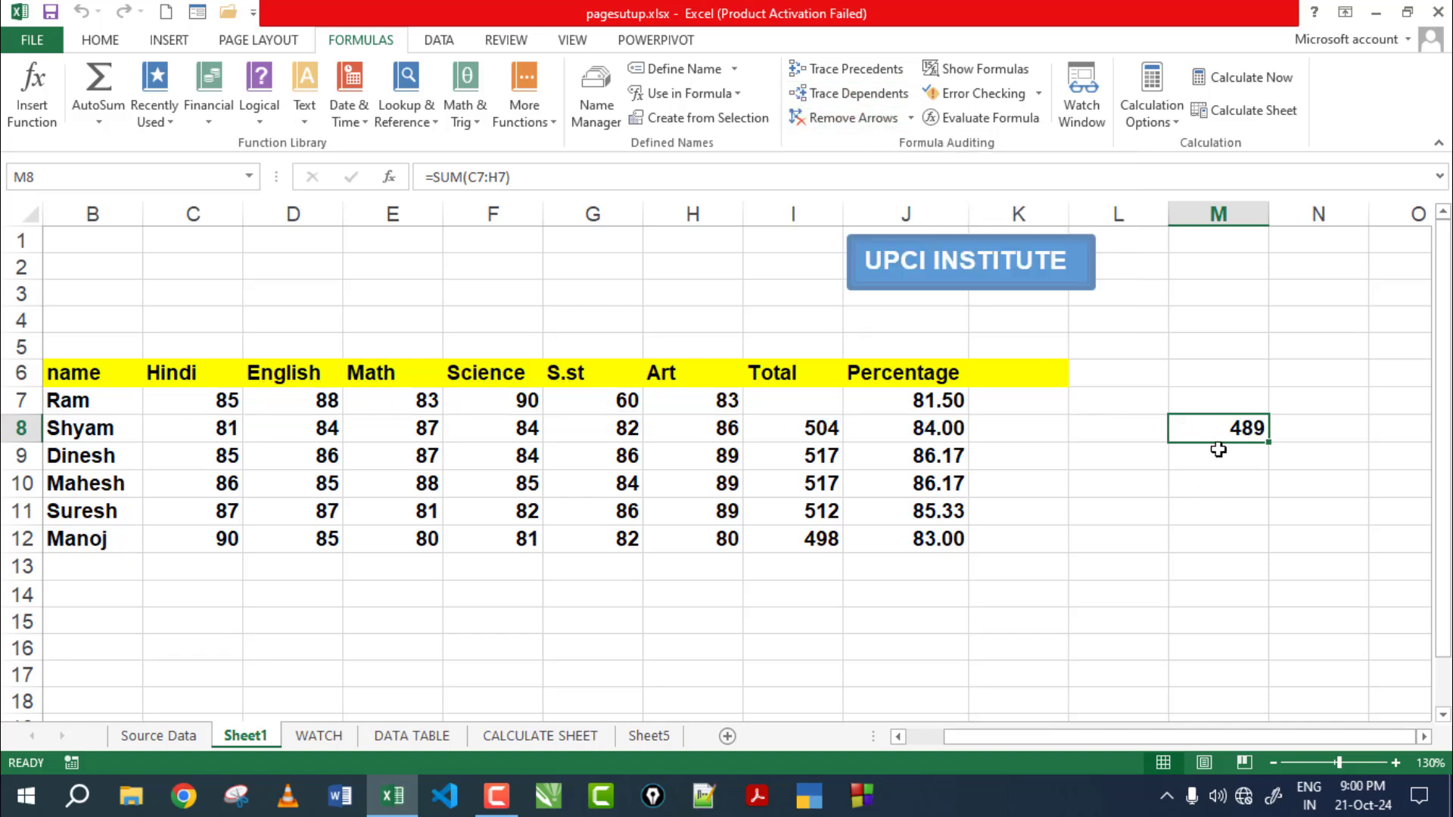
left_click_drag(1218, 441, 781, 402)
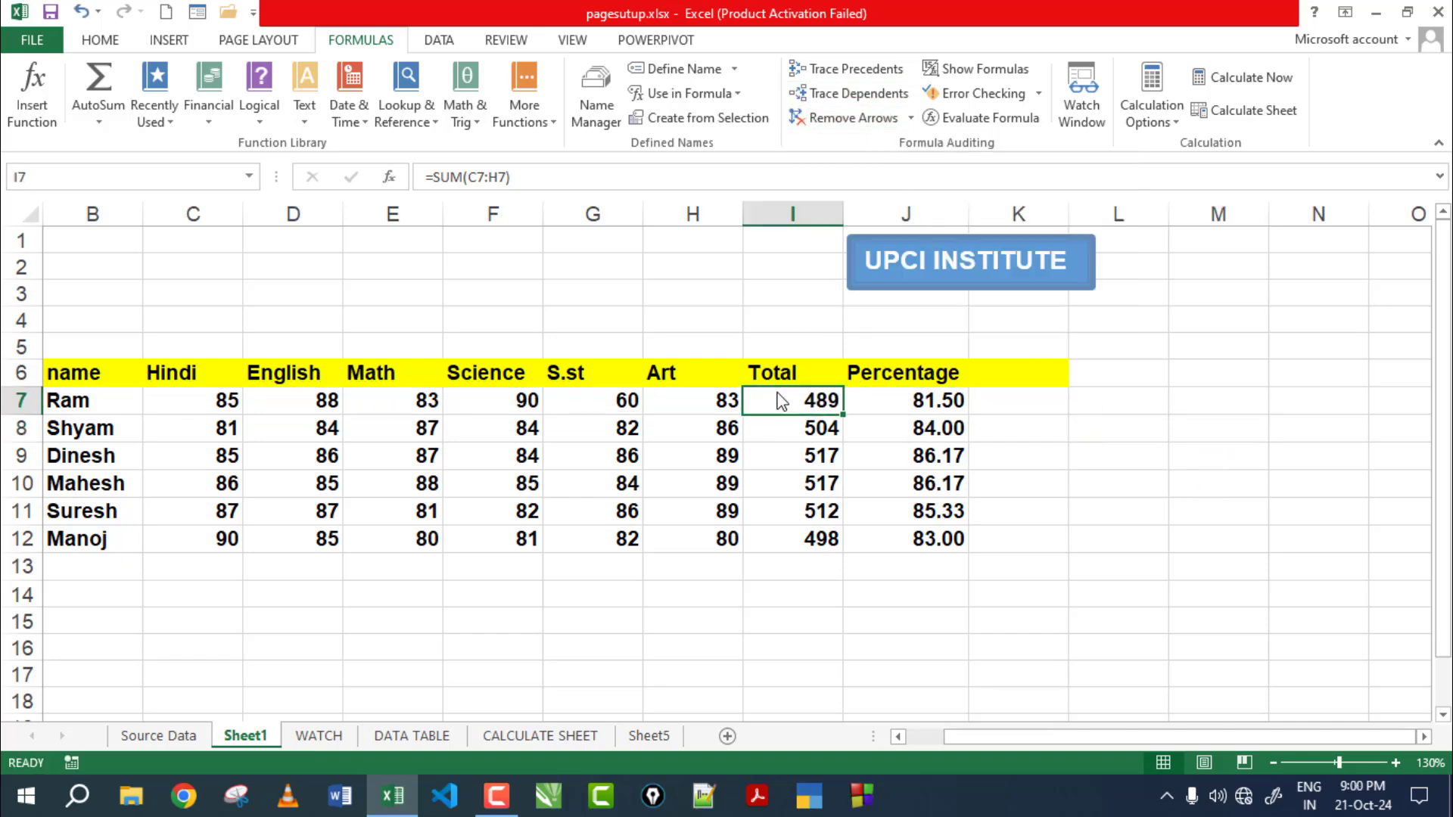
Trace dependents of Dinesh's English mark in D9, then move his 517 total from I9 to M13
left_click(250, 437)
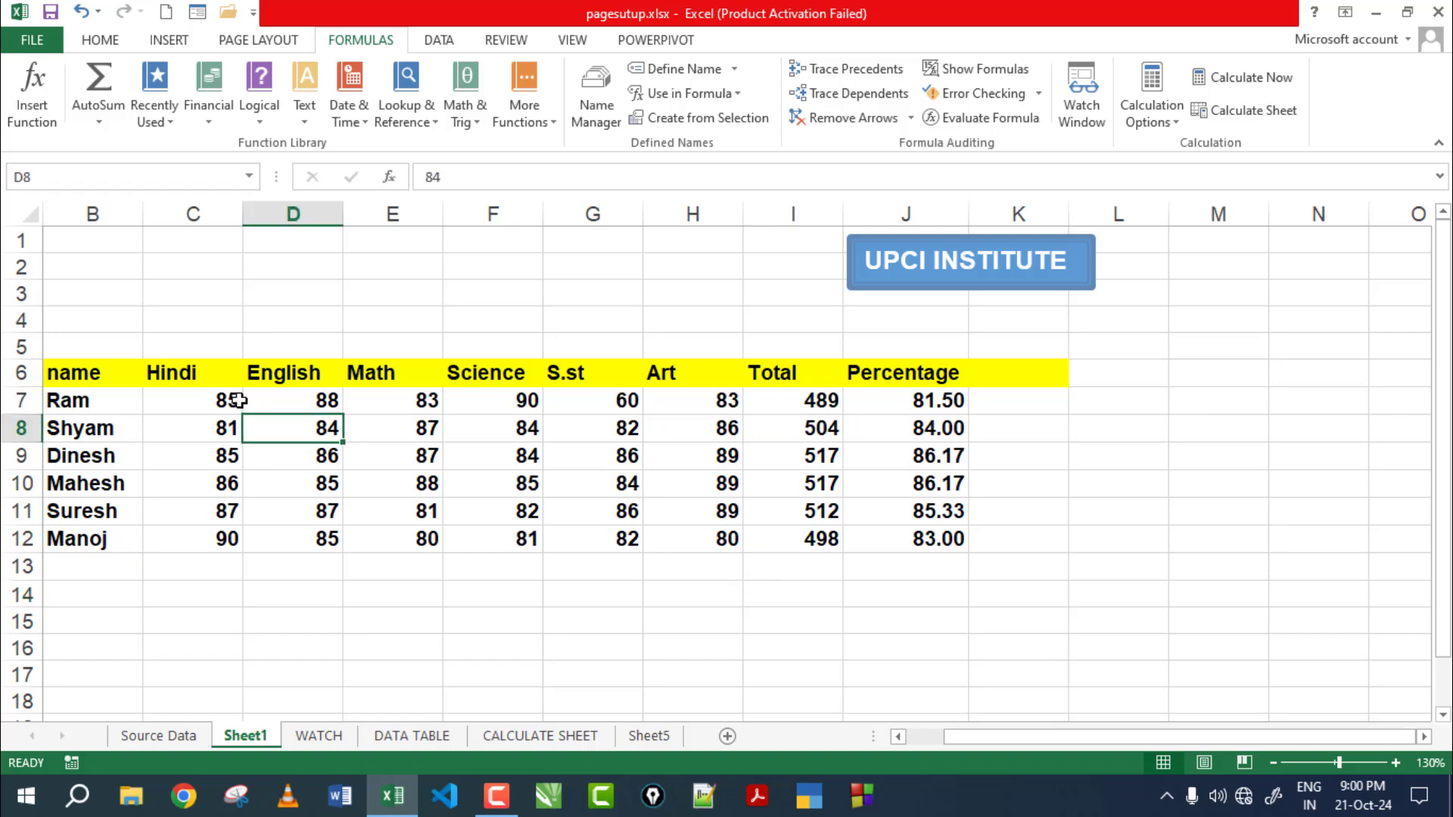
left_click(236, 401)
left_click(300, 464)
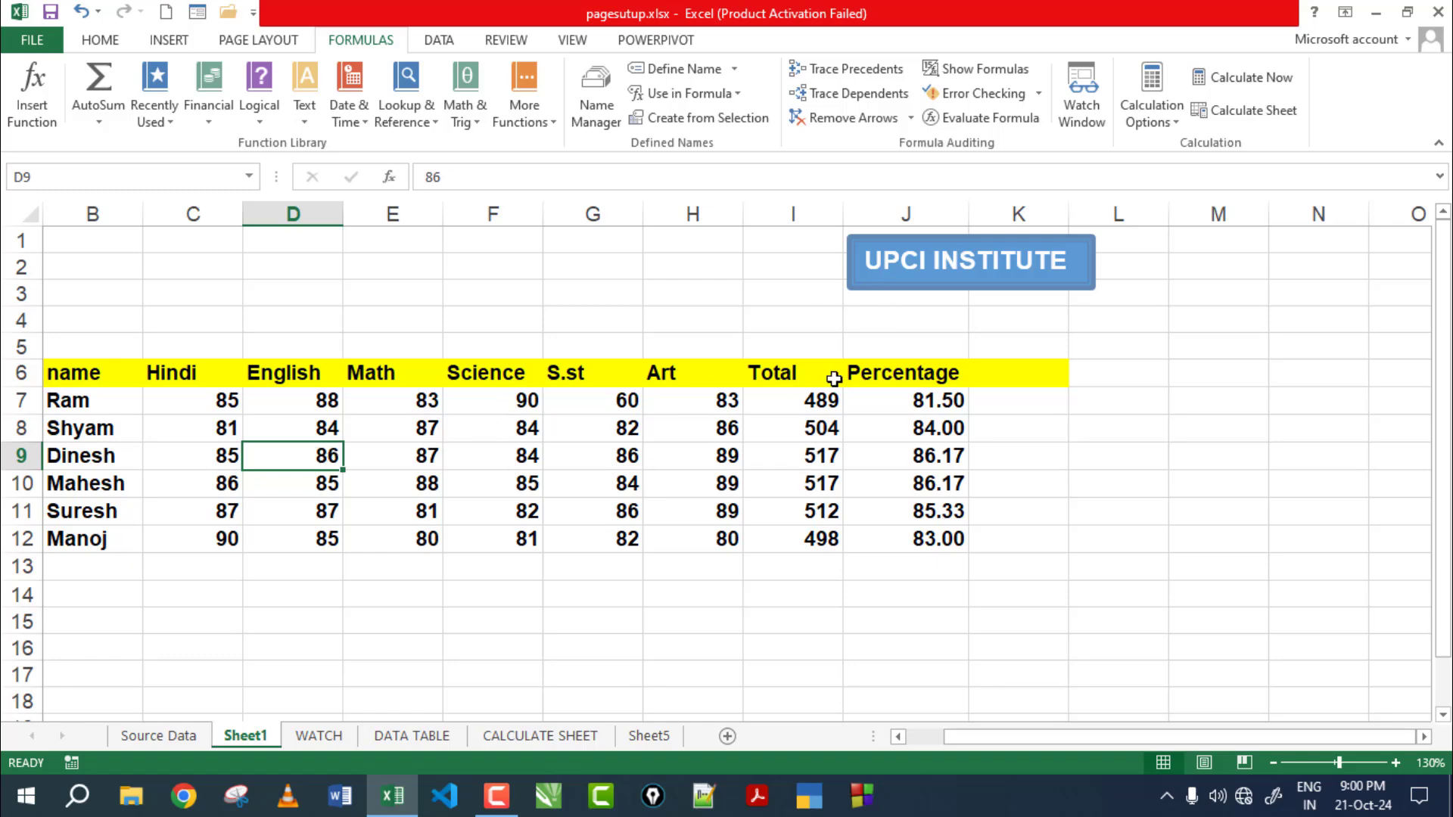
left_click(855, 93)
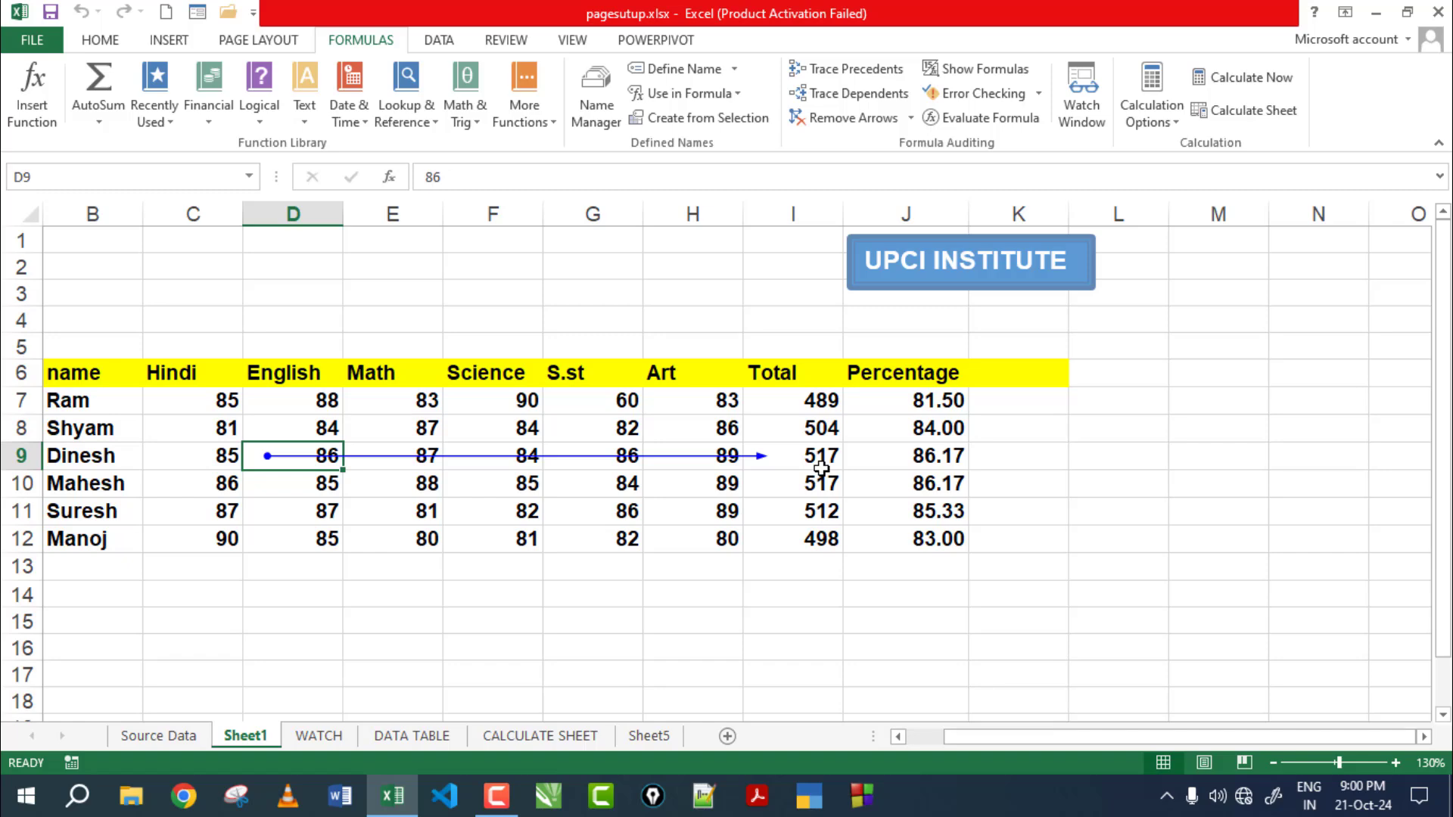
left_click(821, 465)
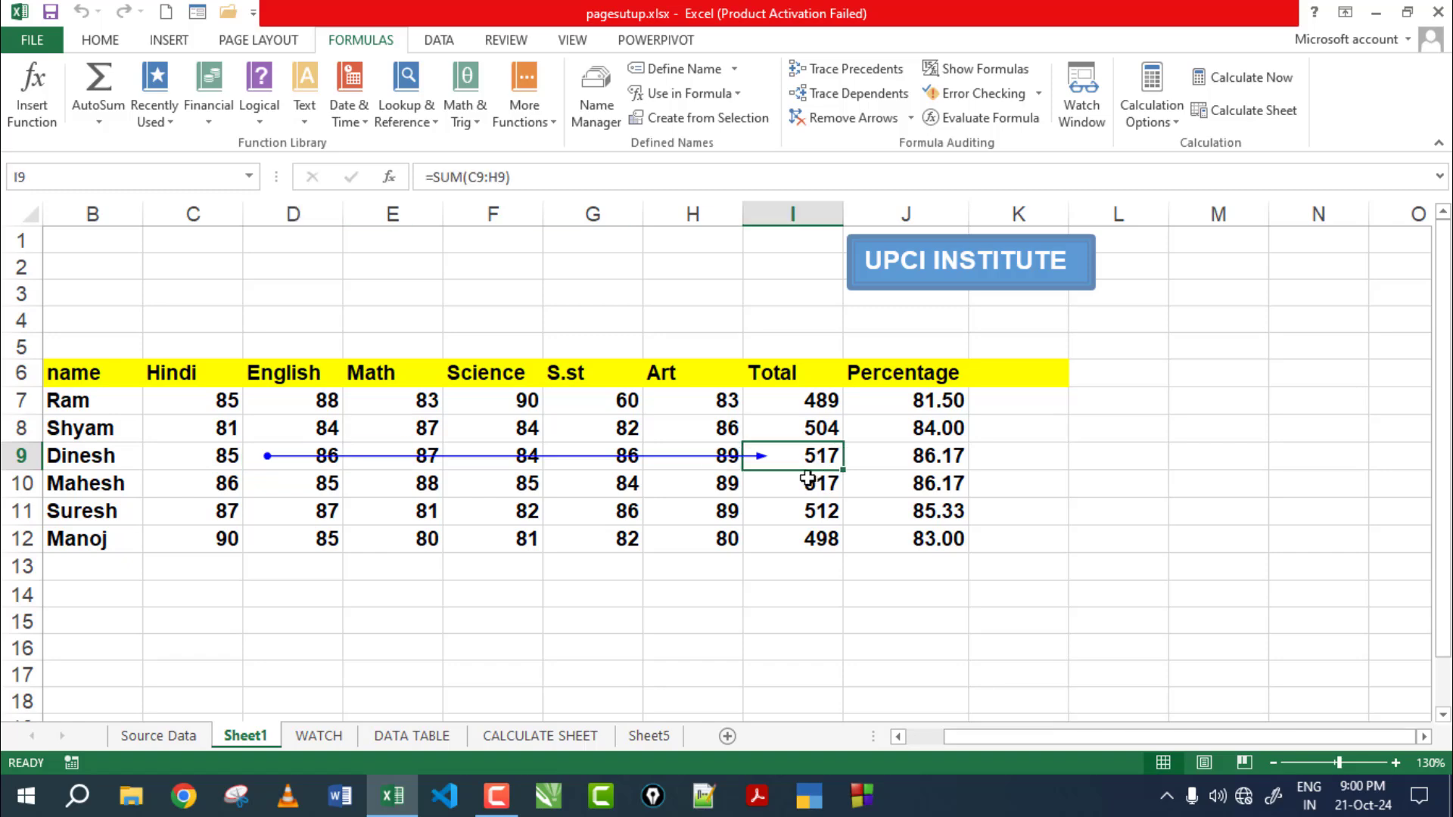
left_click_drag(807, 472, 1240, 573)
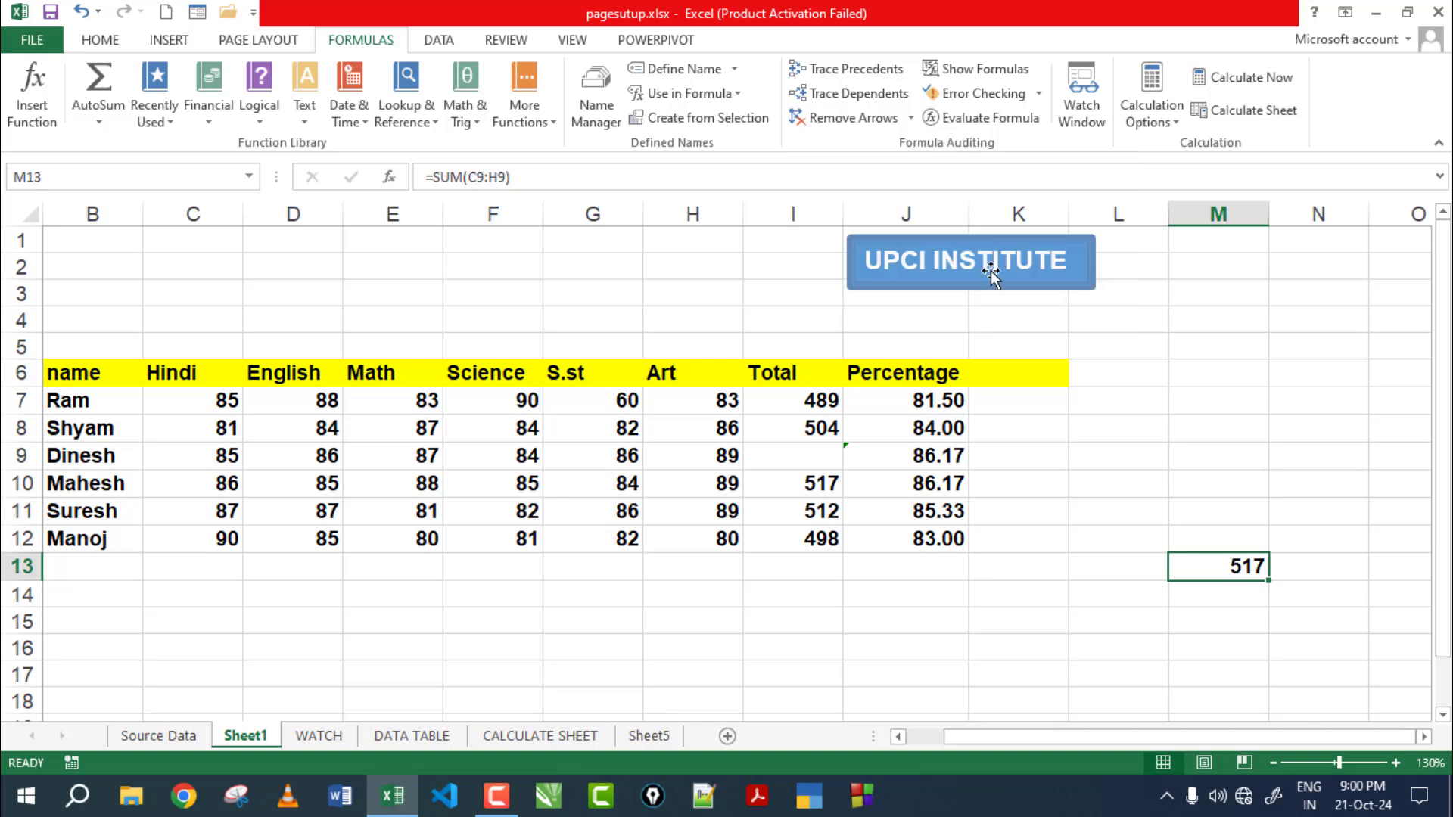
Trace dependents of Dinesh's marks in D9, E9 and G9, then remove all arrows
left_click(846, 93)
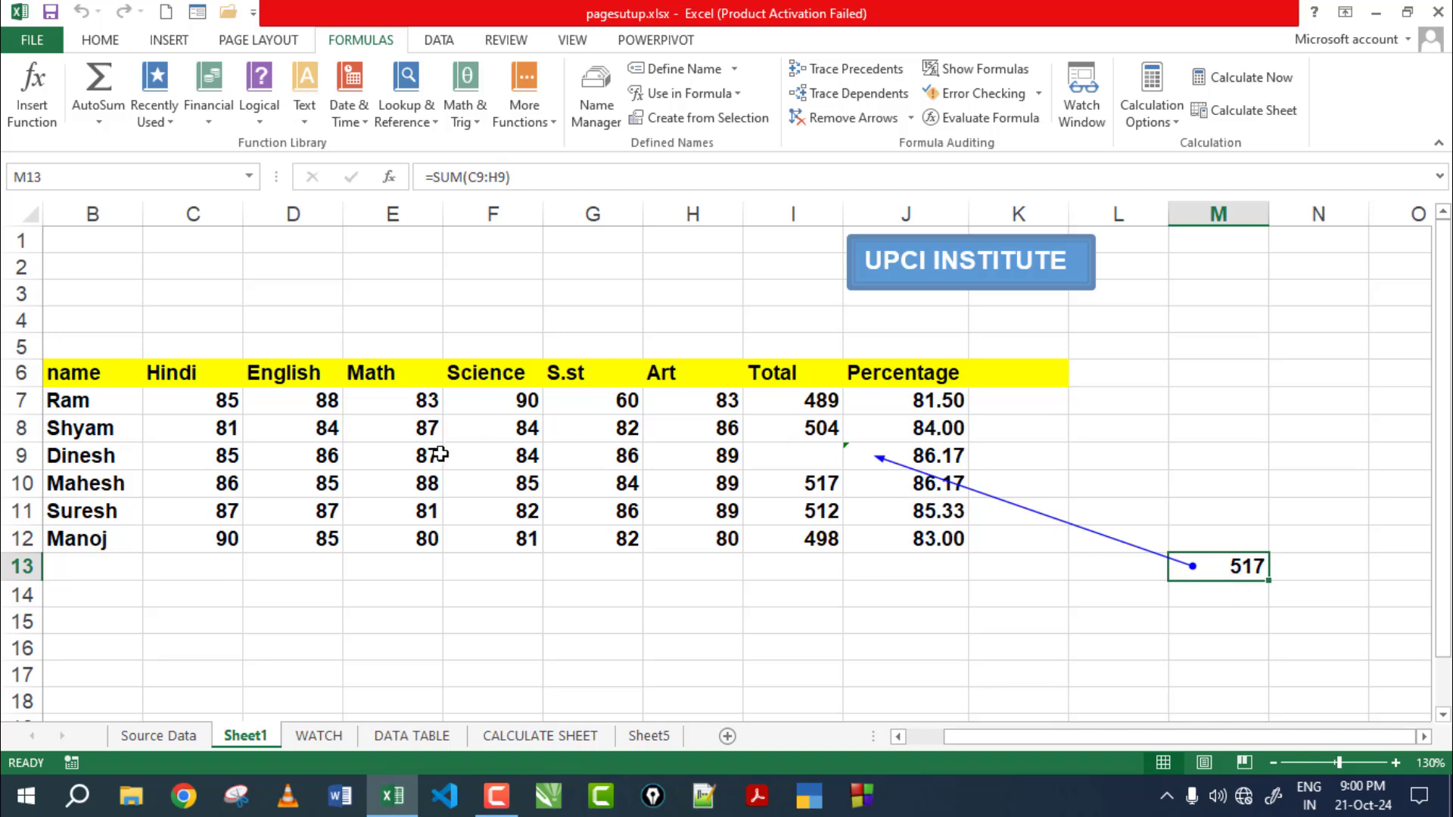
left_click(335, 460)
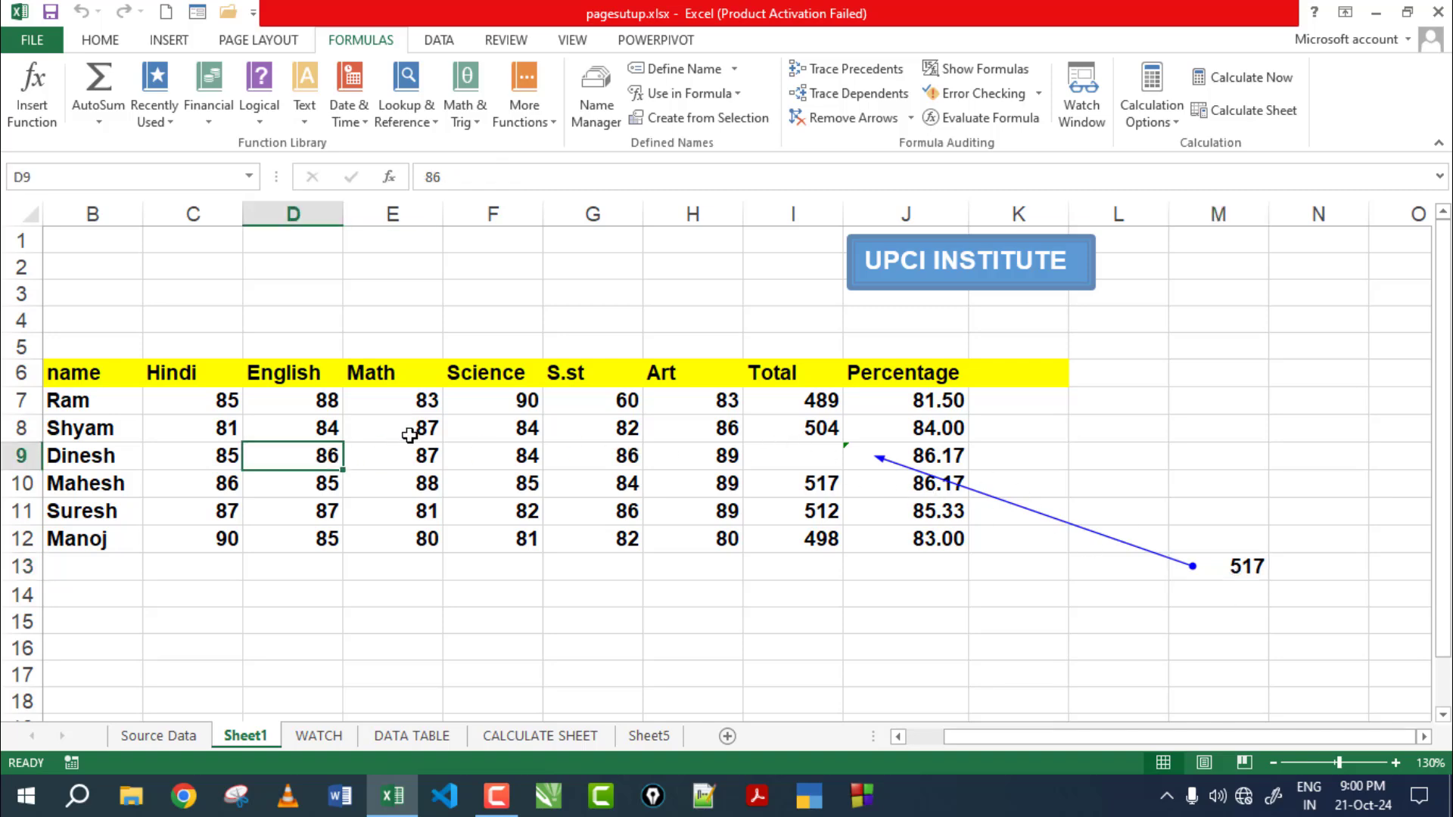
left_click(841, 98)
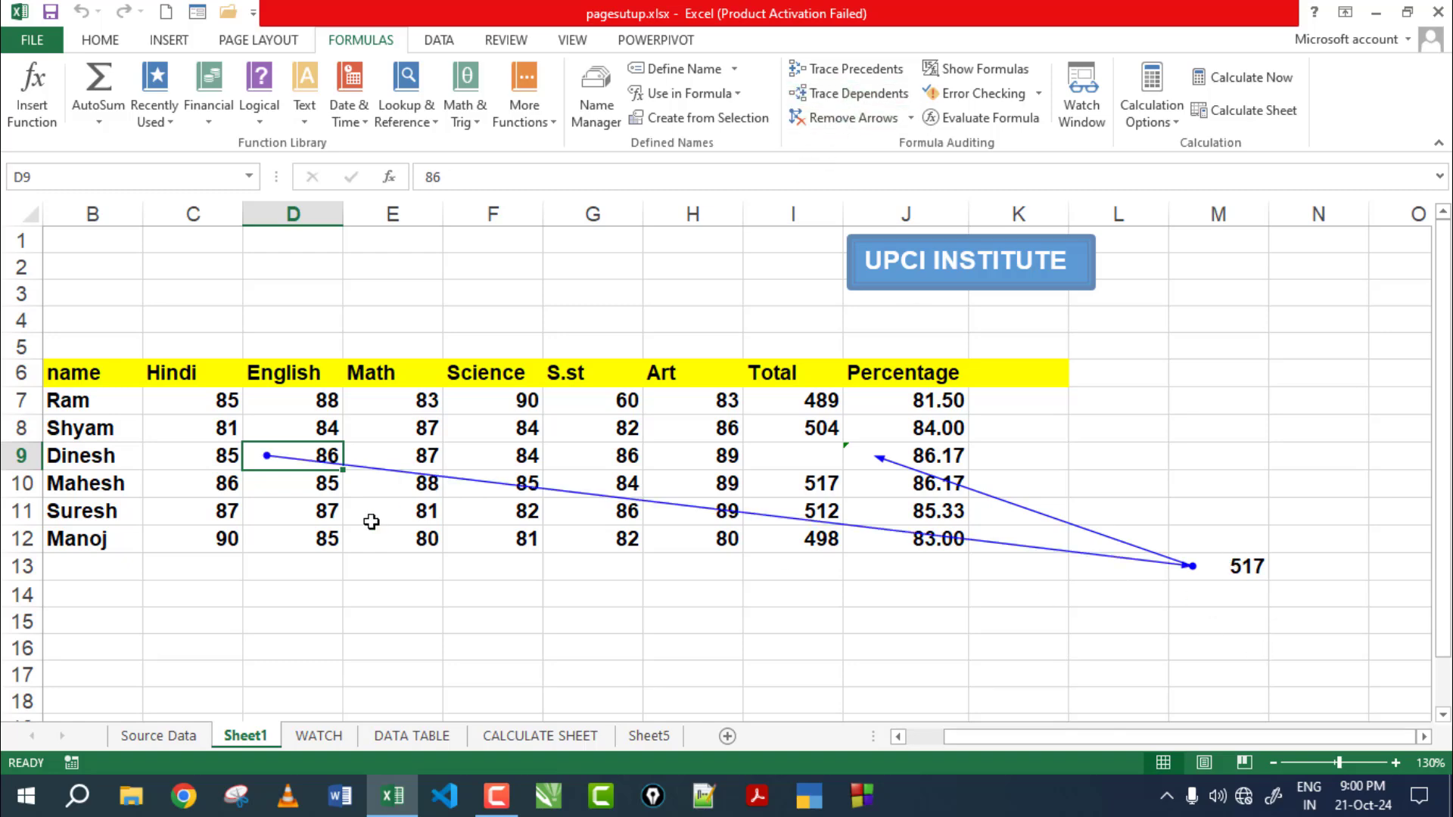
left_click(428, 451)
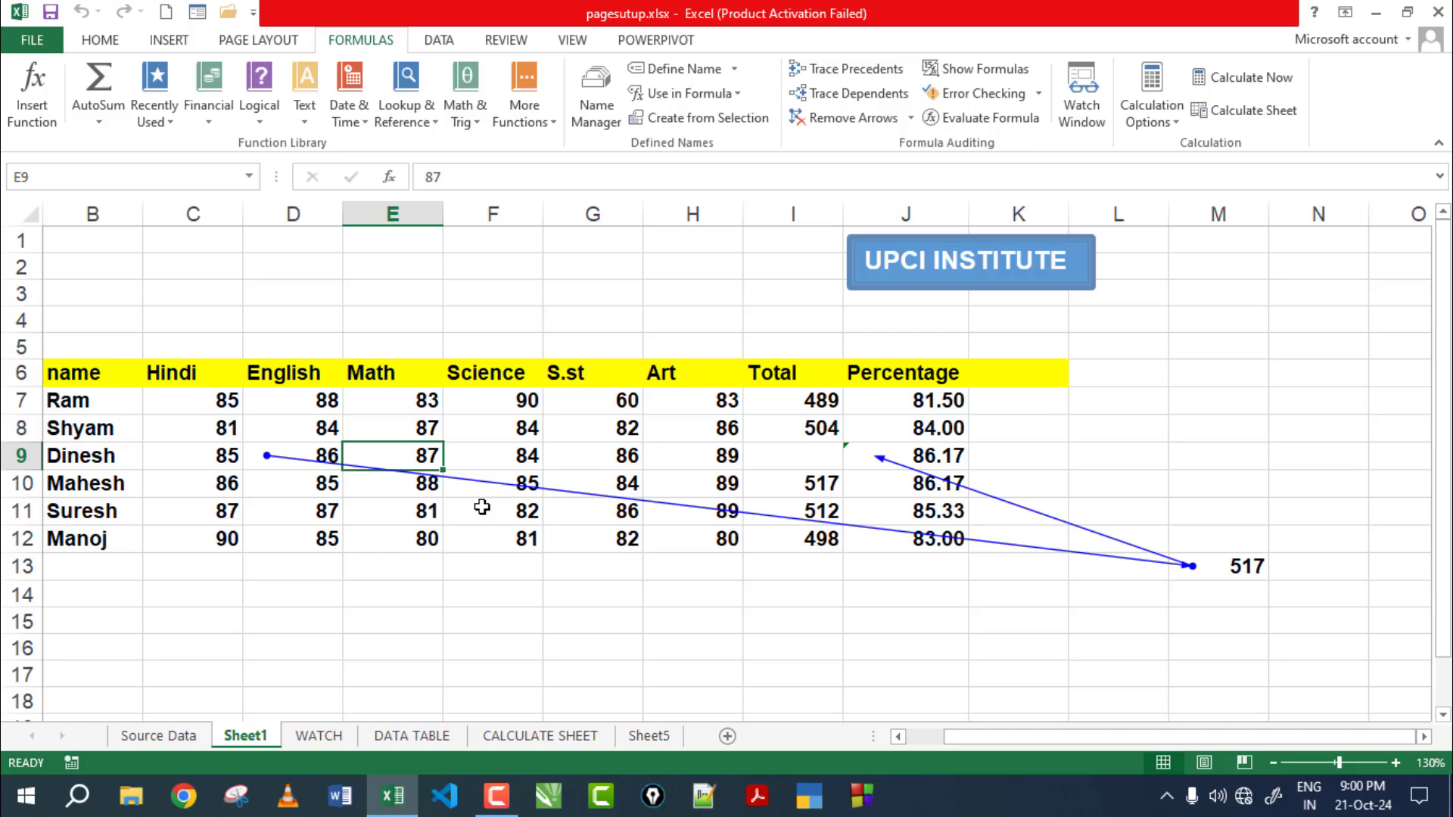
left_click(847, 92)
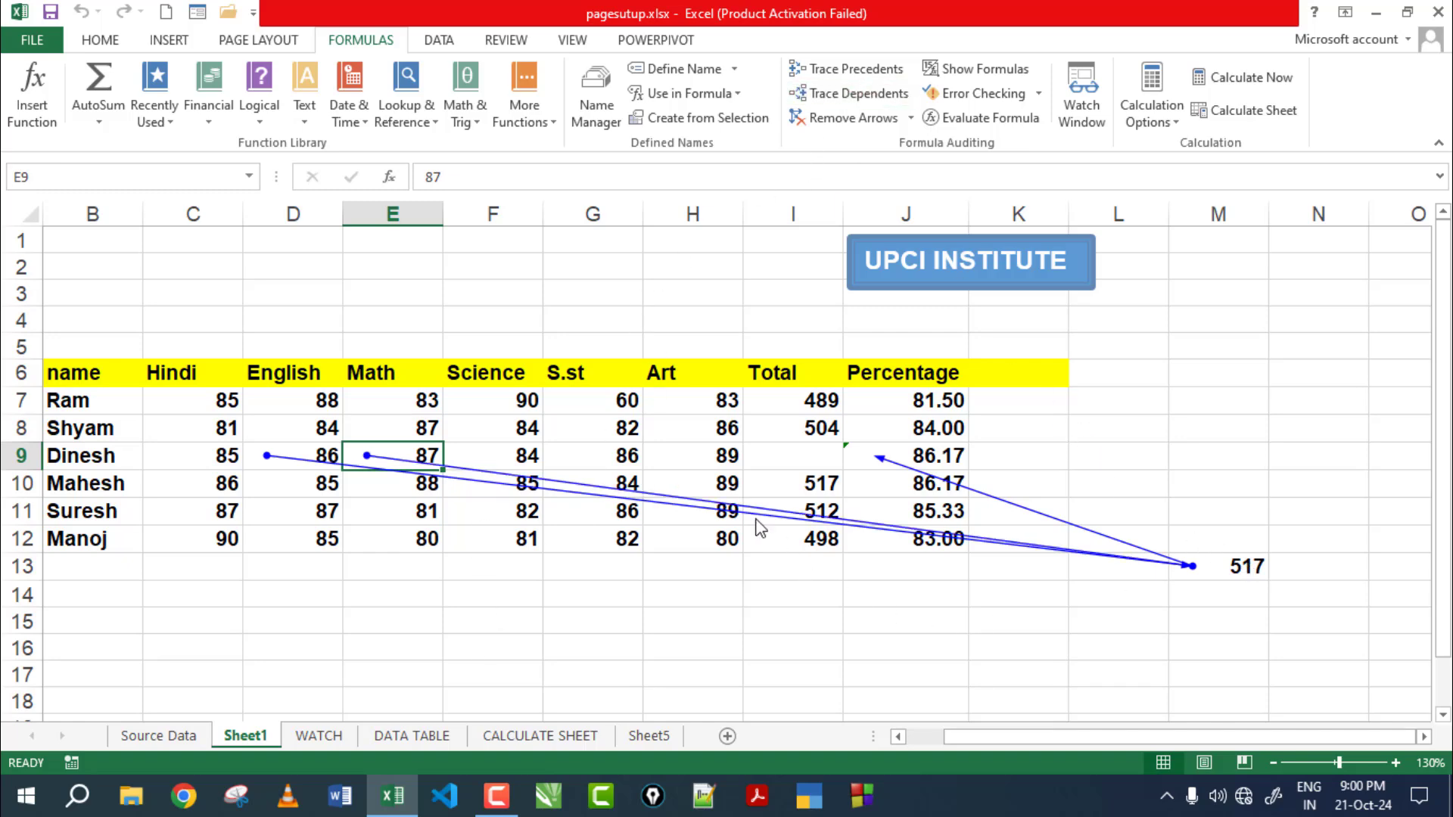
left_click(632, 456)
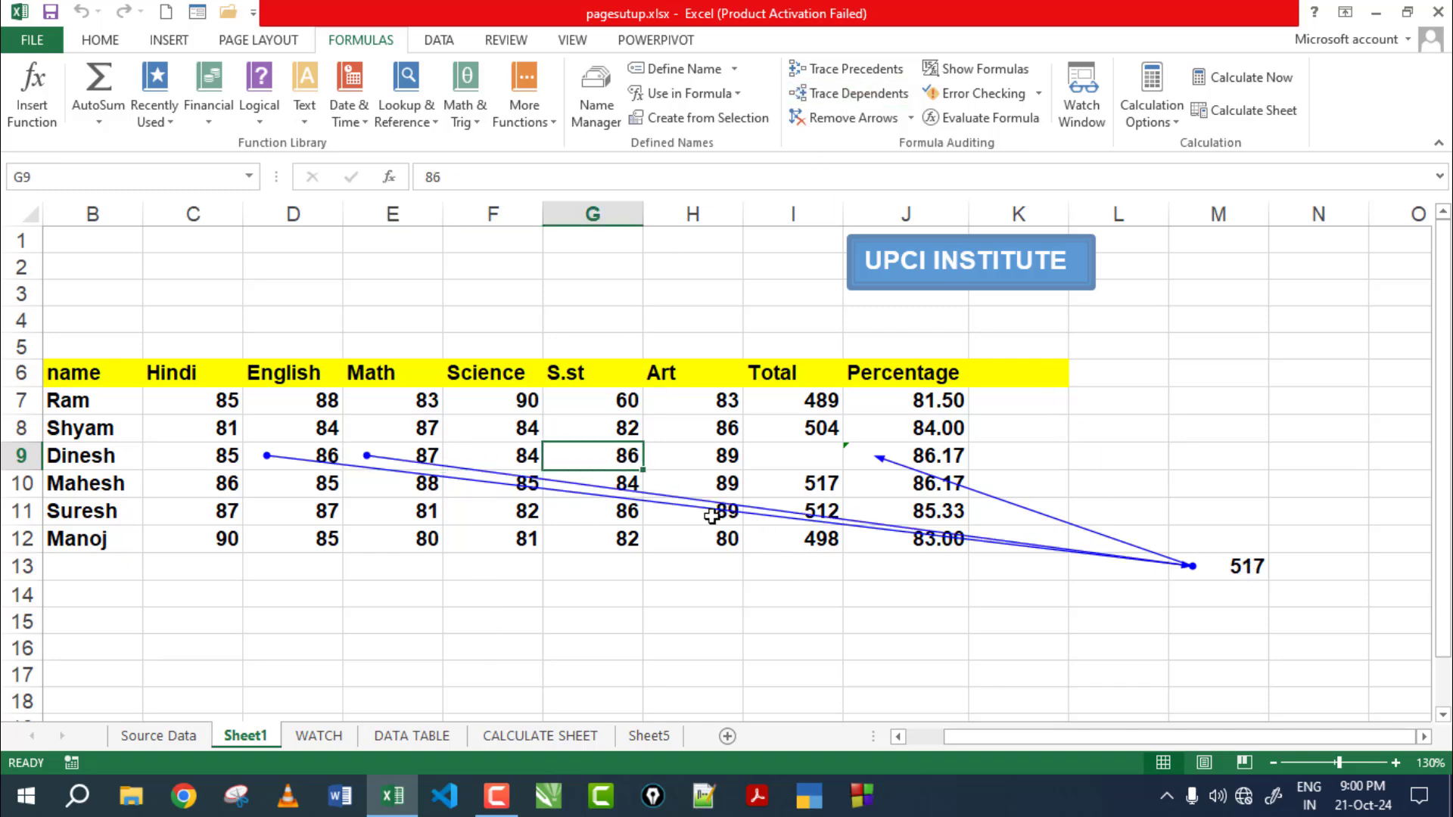
left_click(812, 100)
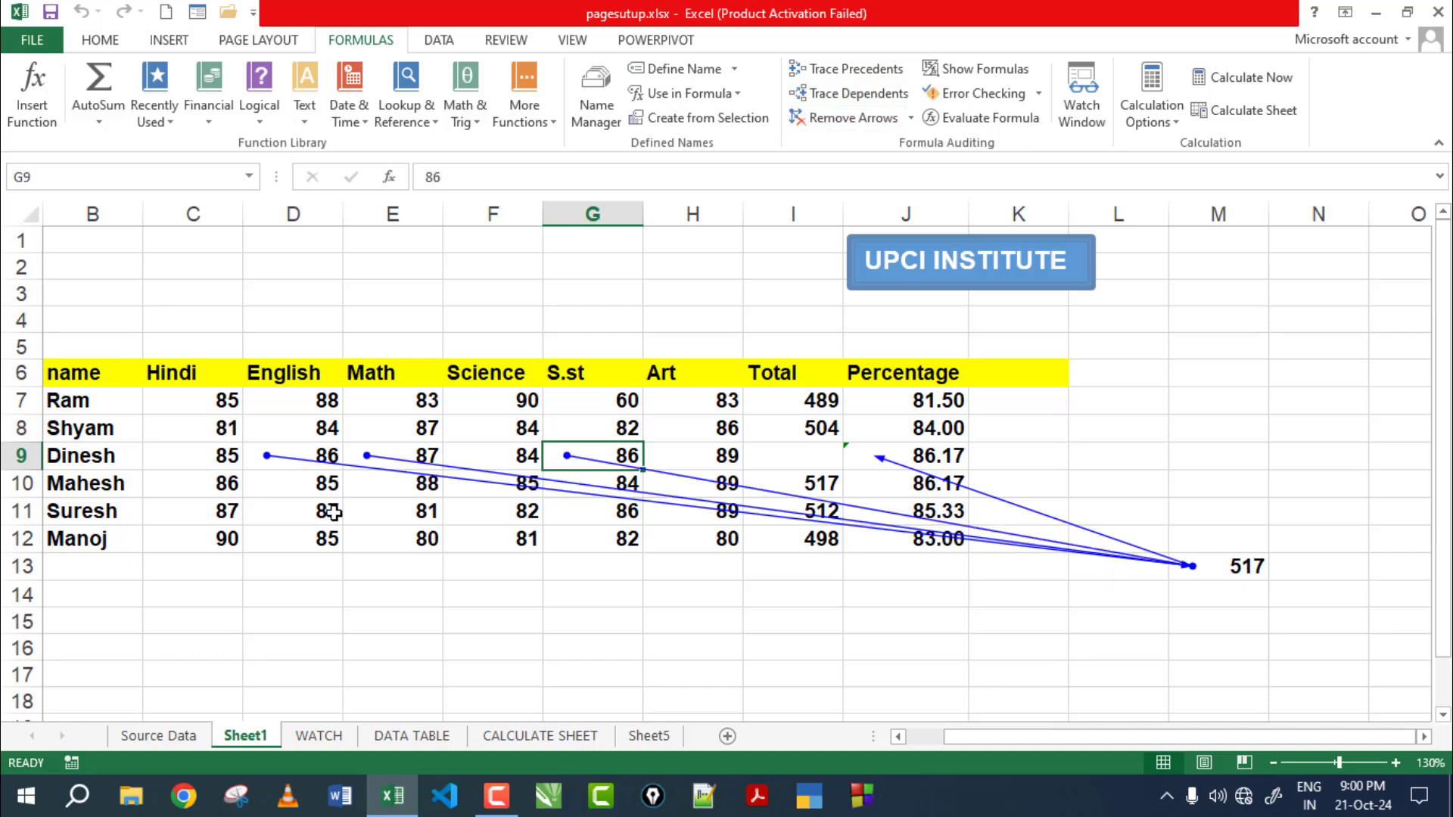
left_click(860, 120)
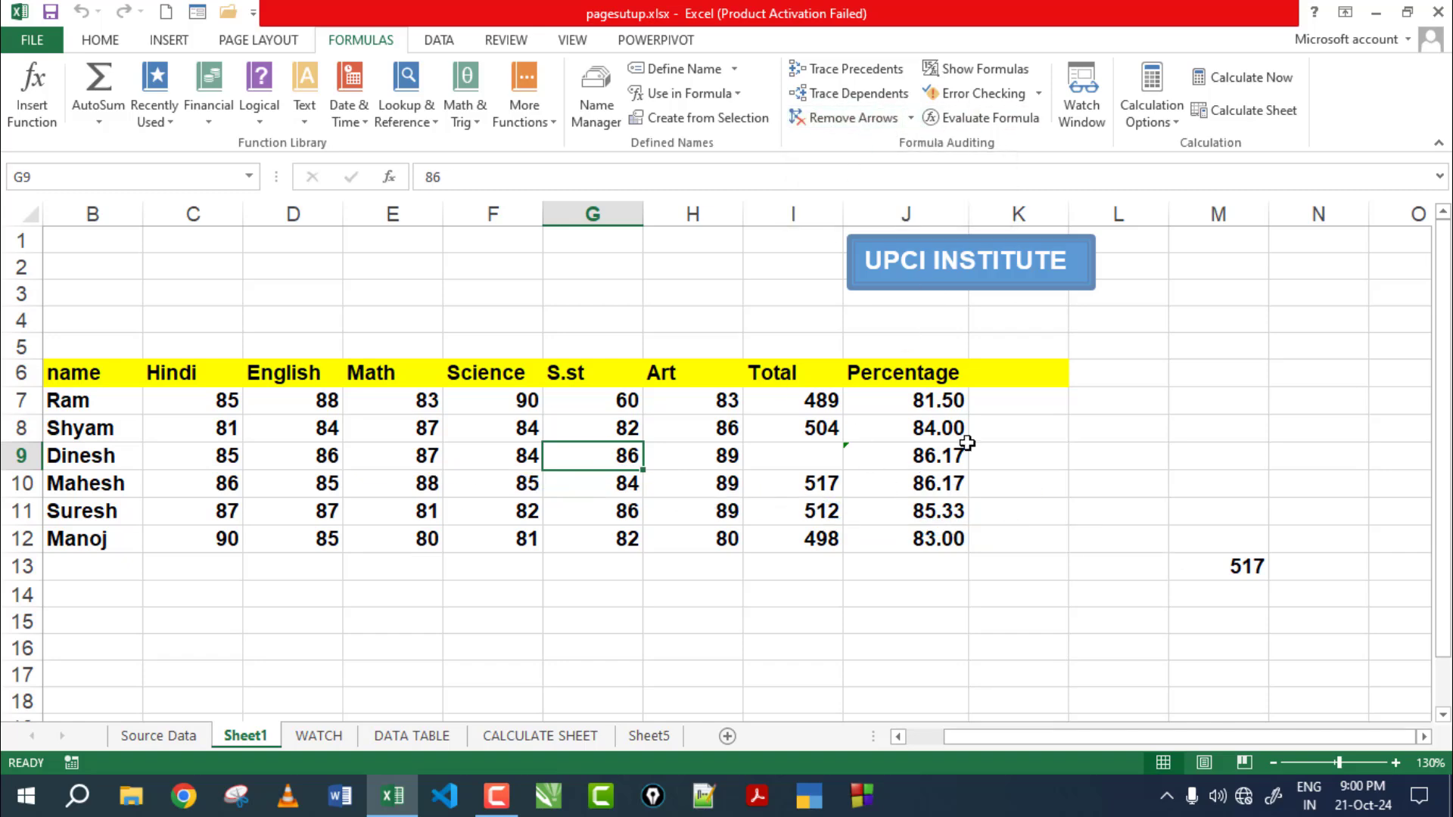
Move the 517 total from M13 back to I9, trace its precedents, and clear the arrows
left_click(1228, 578)
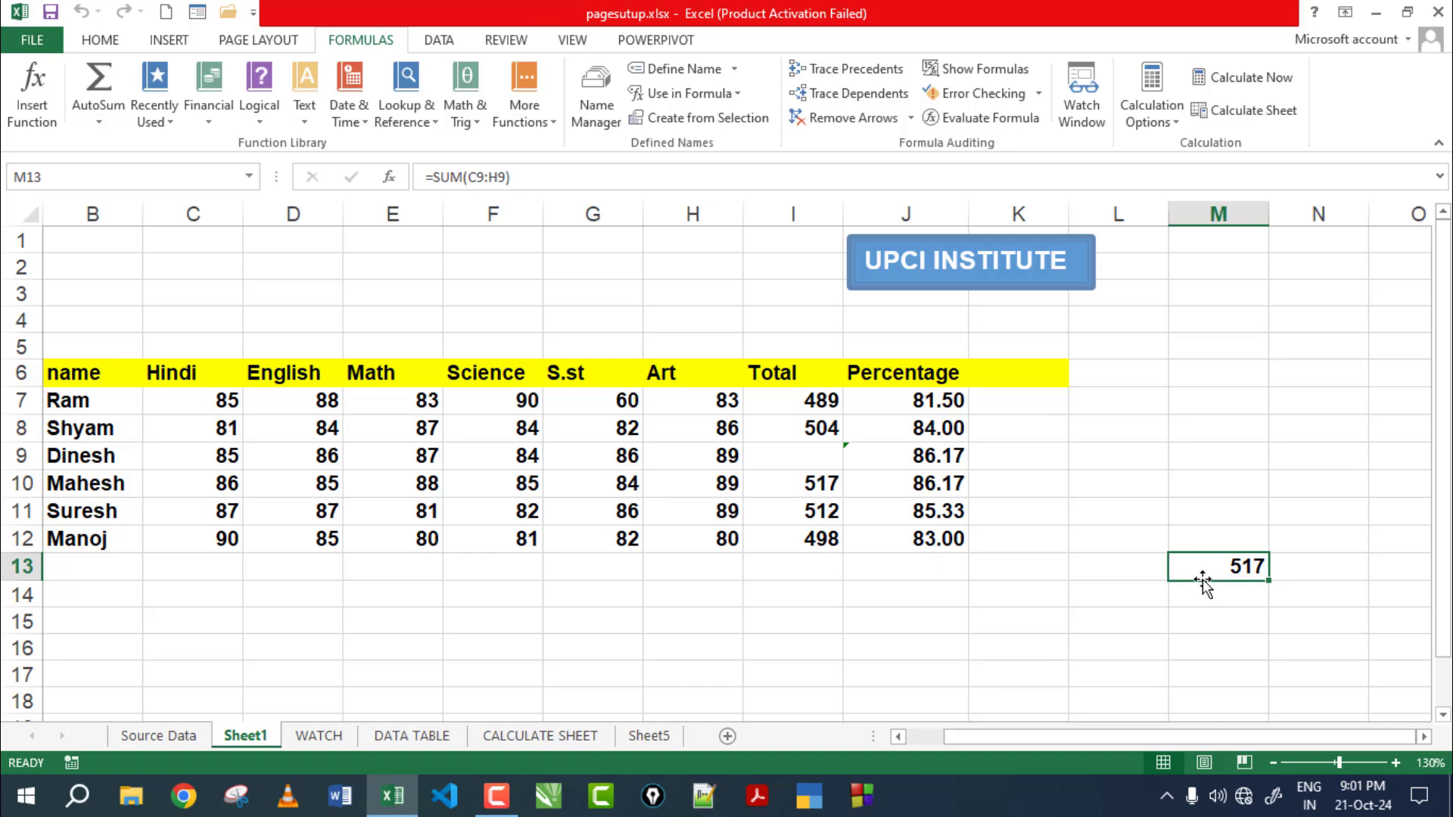
left_click_drag(1204, 579, 801, 439)
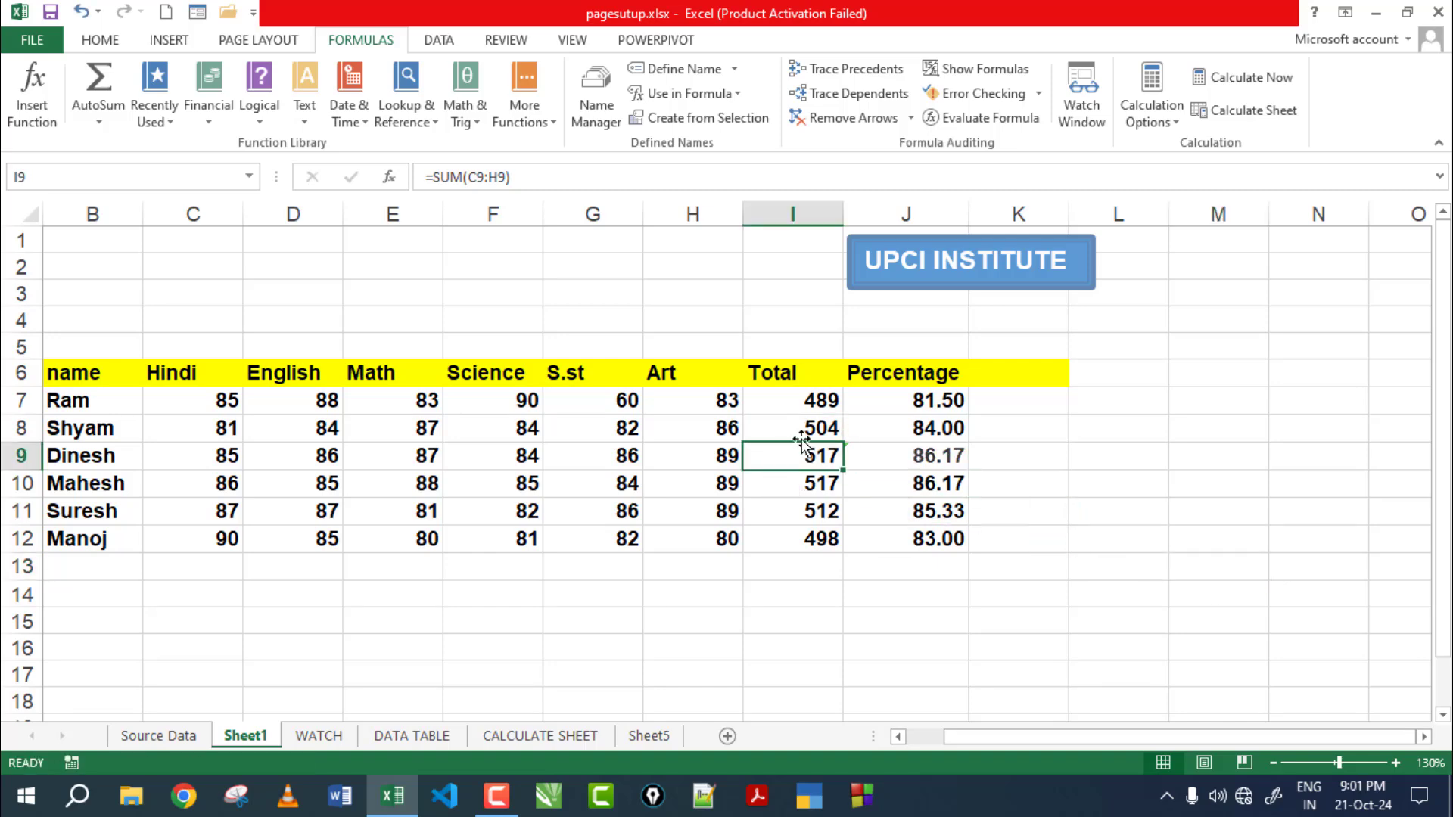
left_click(815, 66)
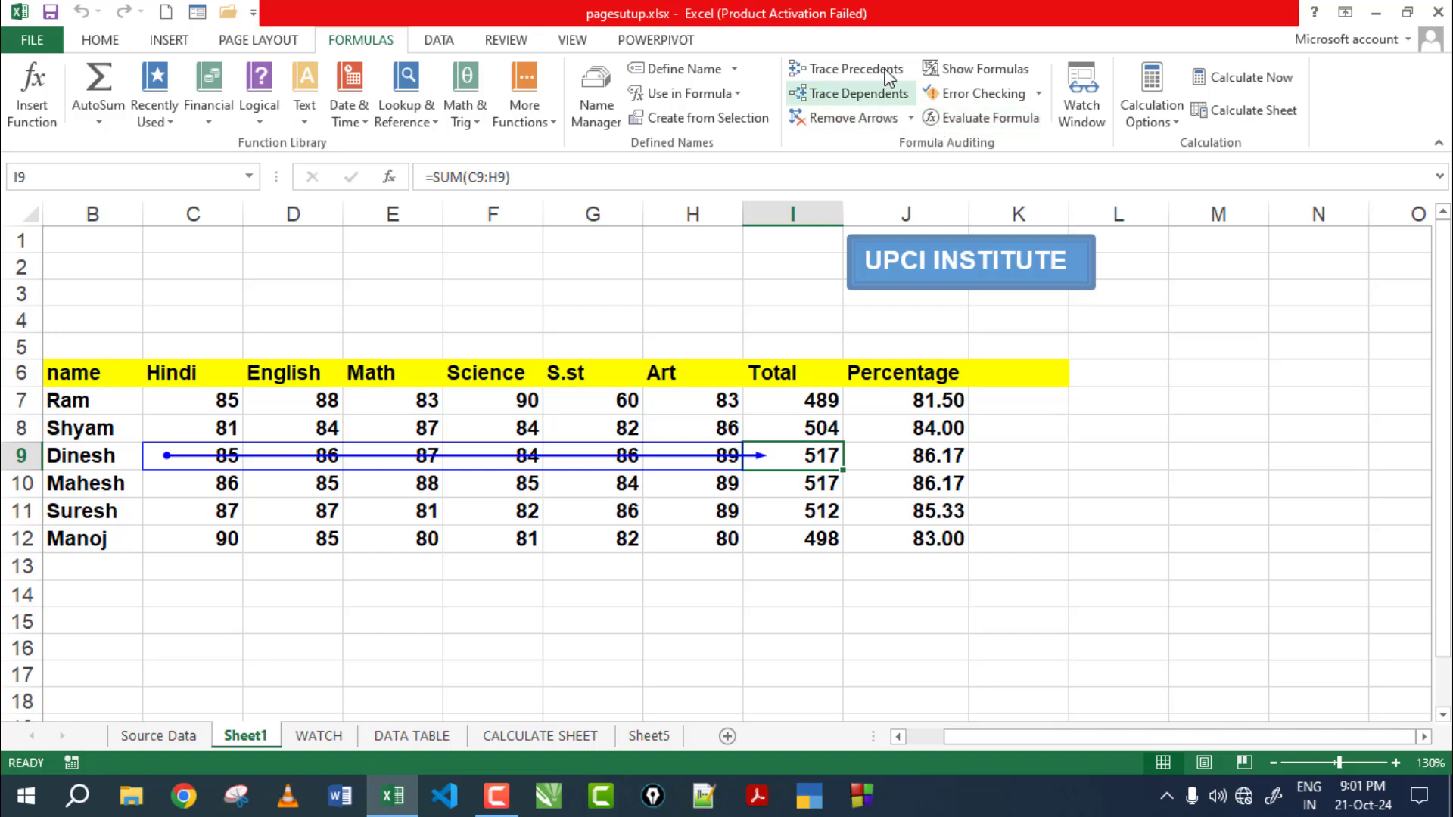
left_click(836, 119)
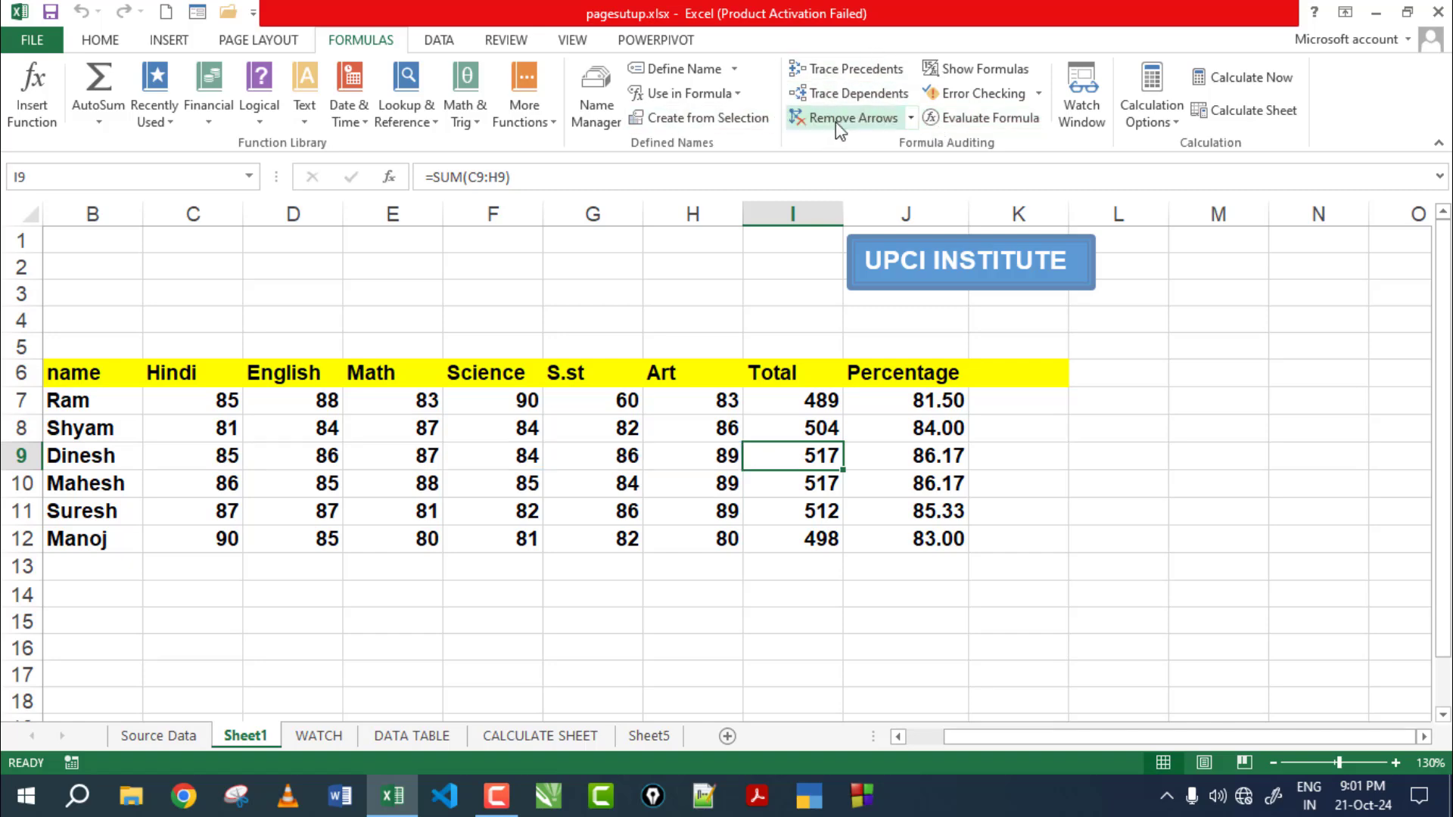
left_click(1135, 368)
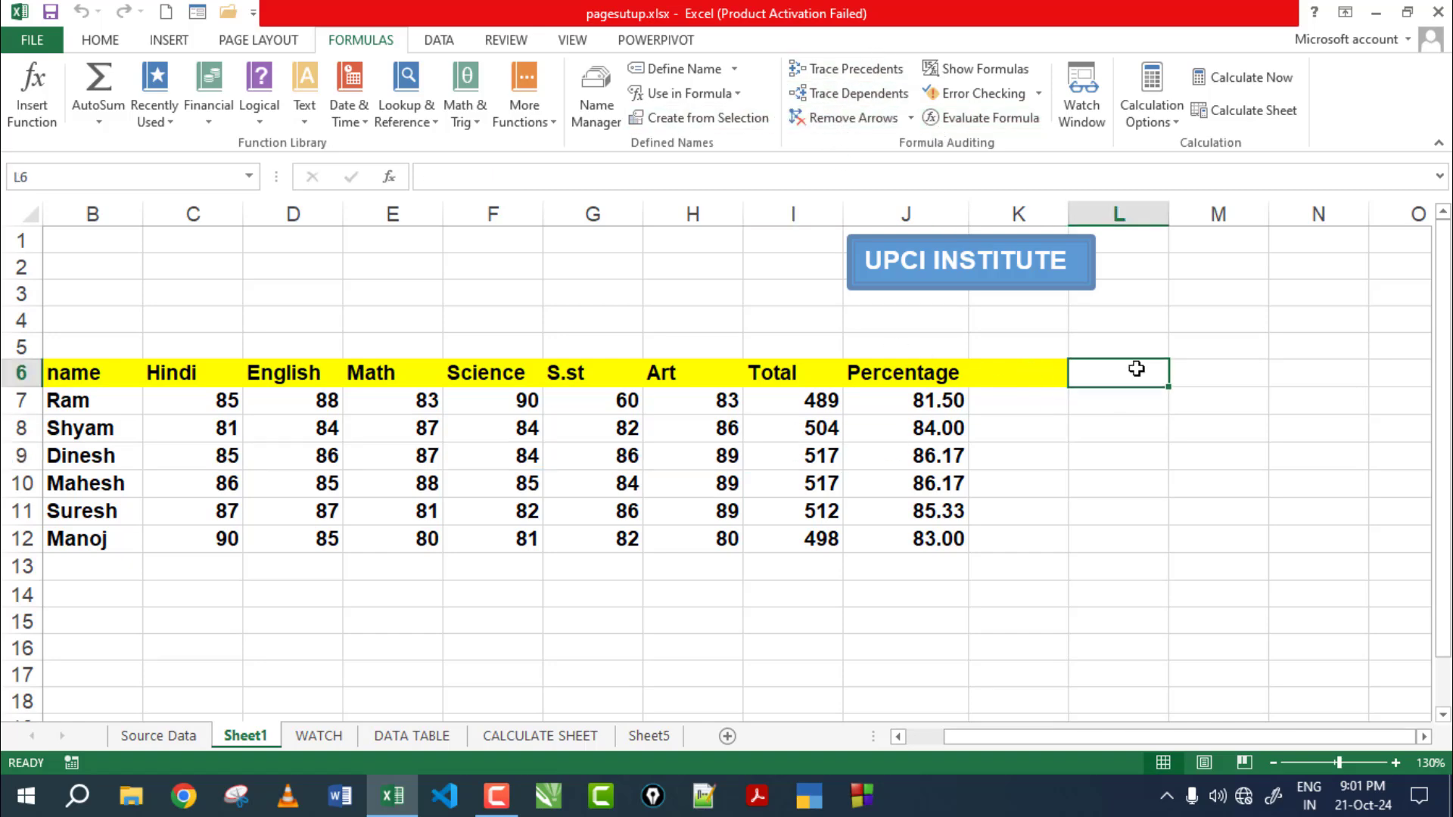
Enter test values 60 in L6, 50 in N6 and 80 in M8
type("60")
key("Tab")
key("Tab")
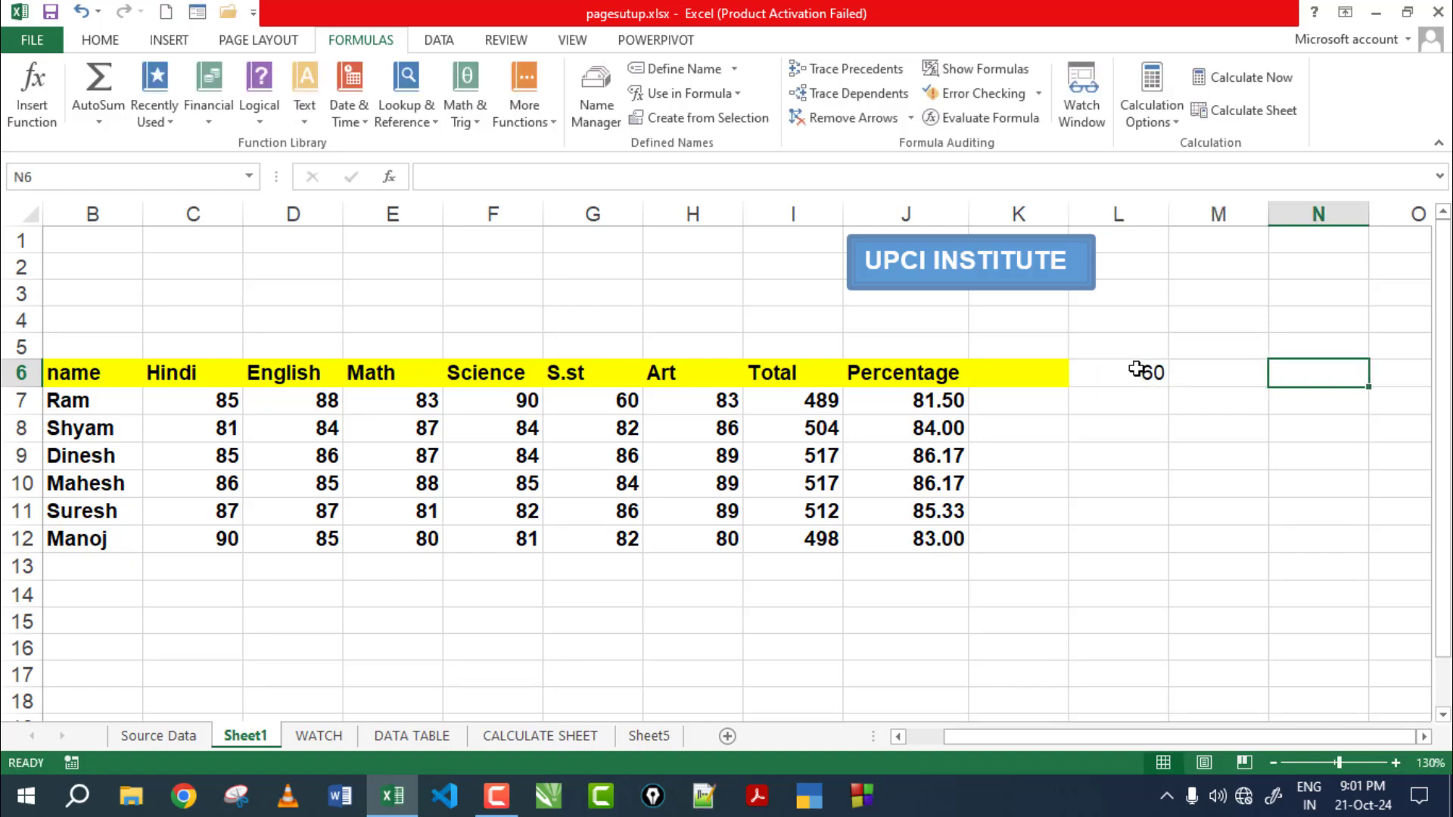
type("50")
key("Return")
key("Return")
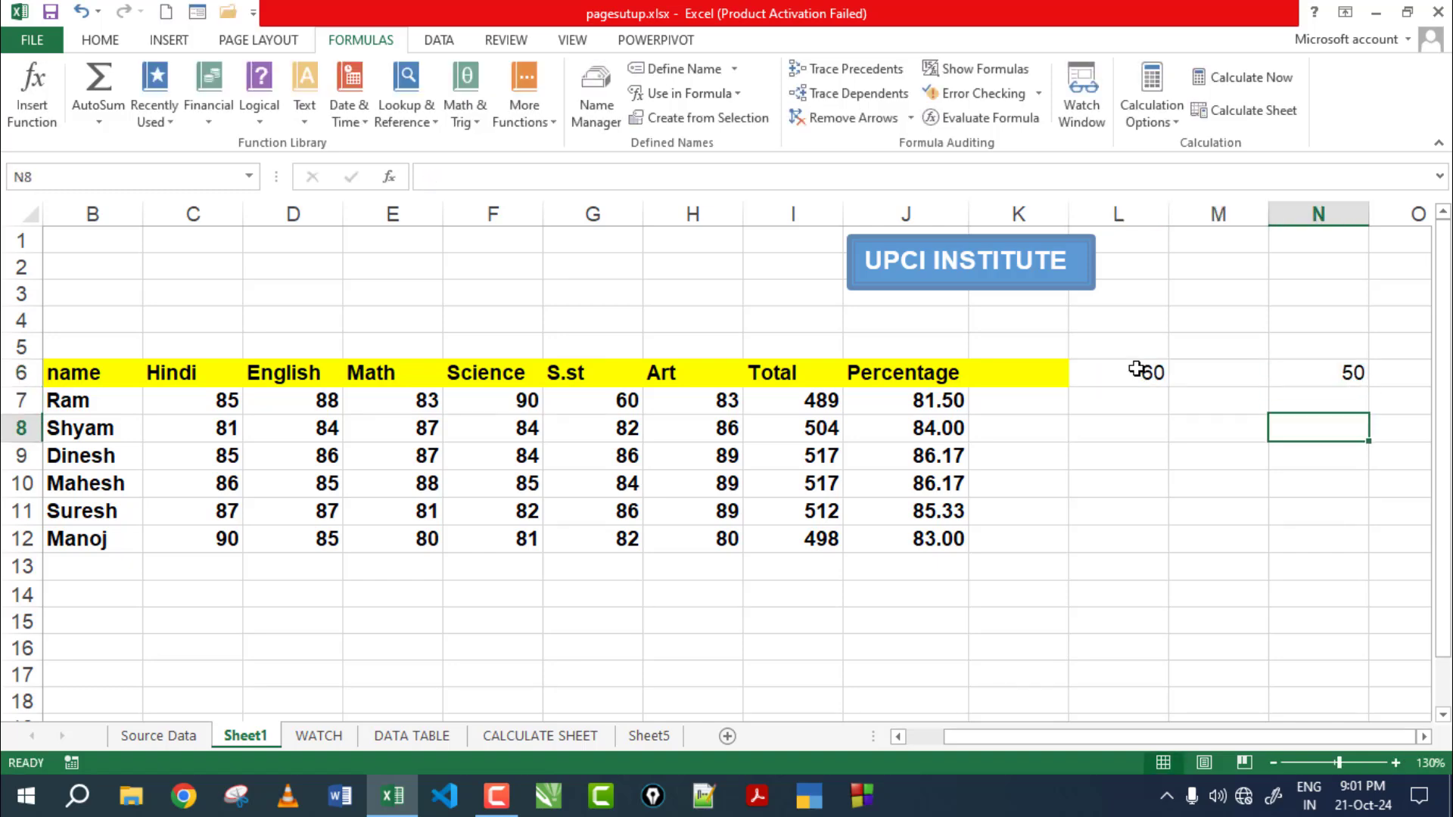
key("Left")
type("8")
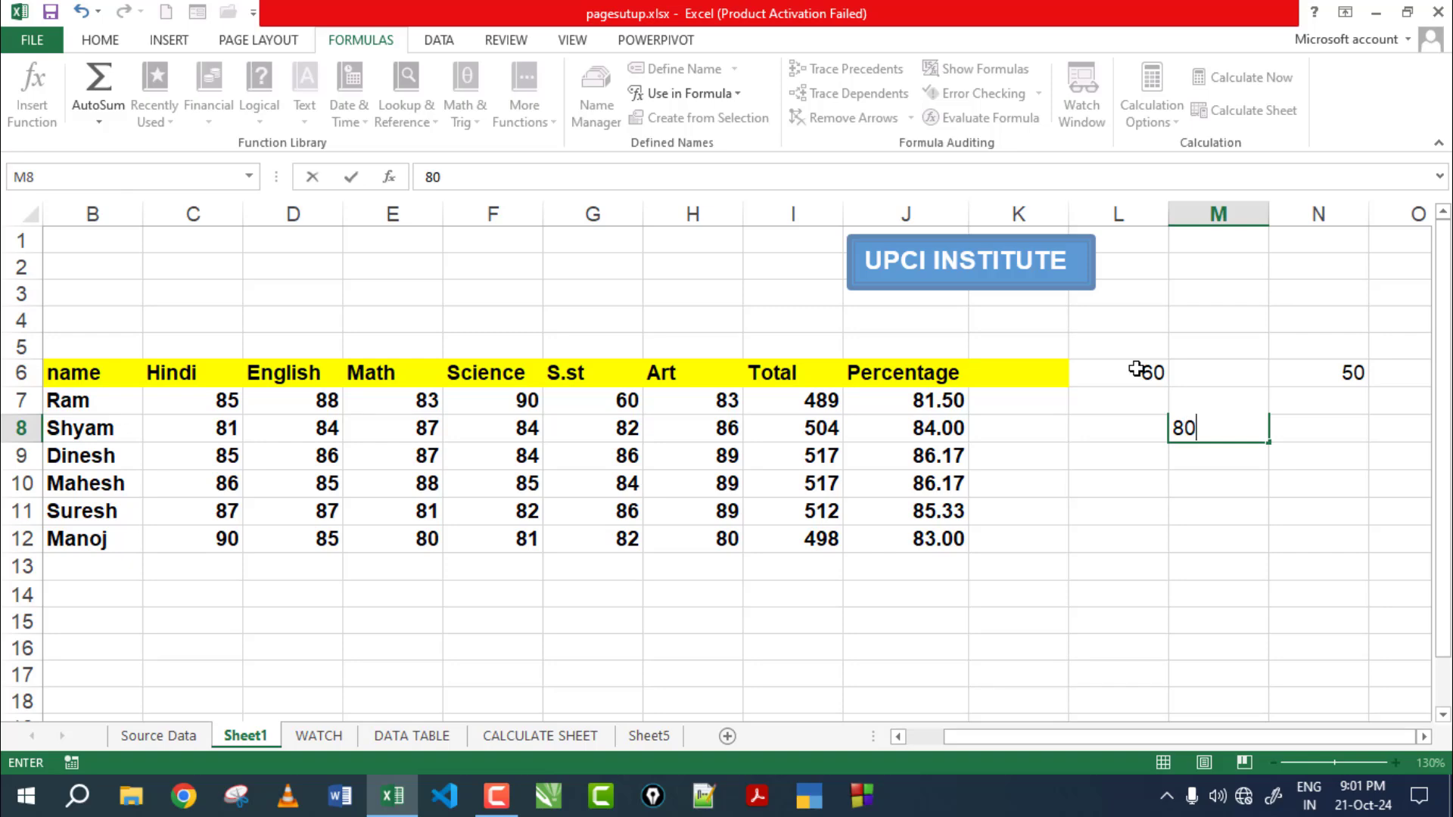
key("Return")
Enter =L6+N6+M8 in L11 so it shows 190
key("Right")
key("Down")
key("Down")
key("Left")
key("Left")
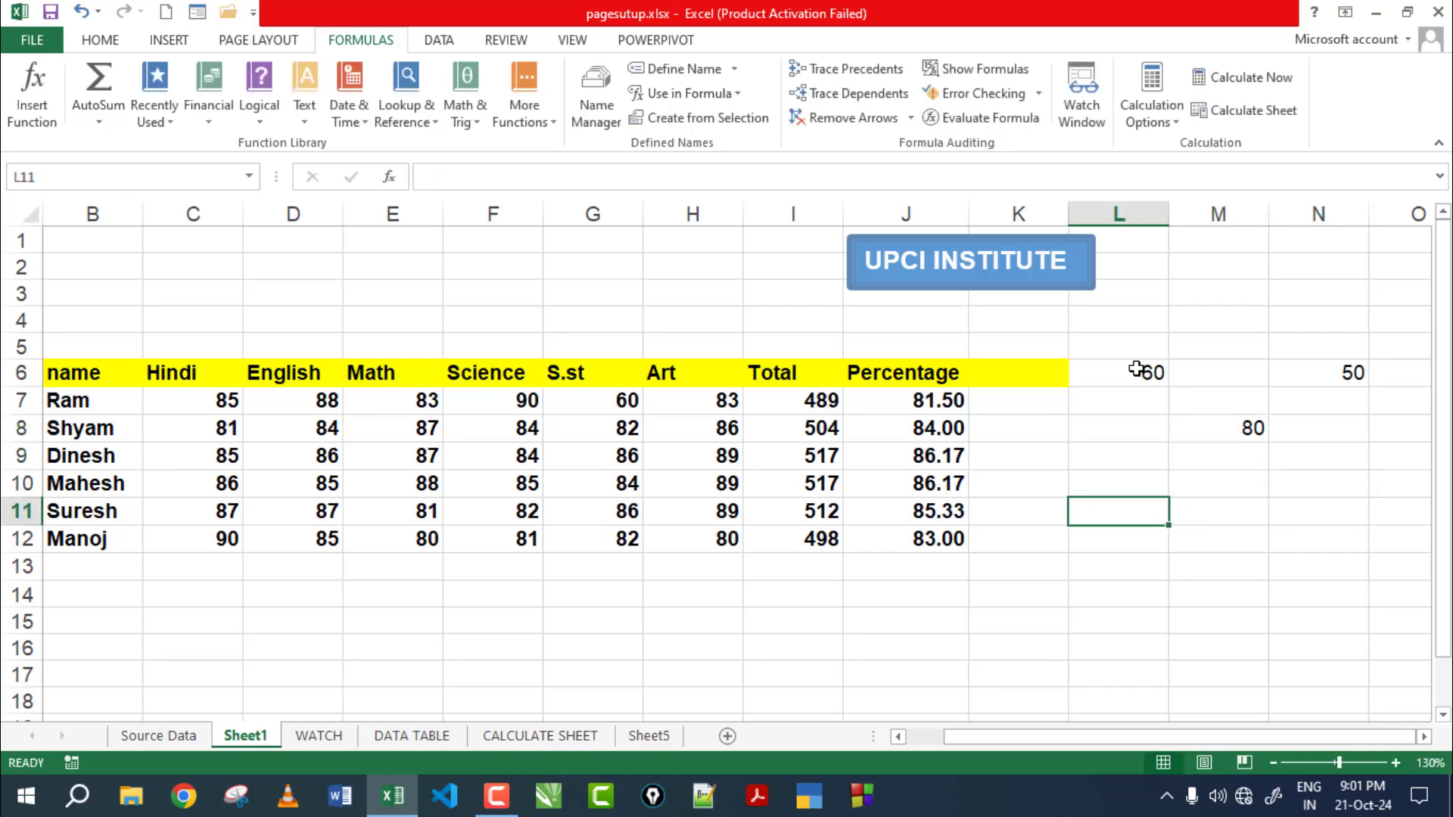
type("=")
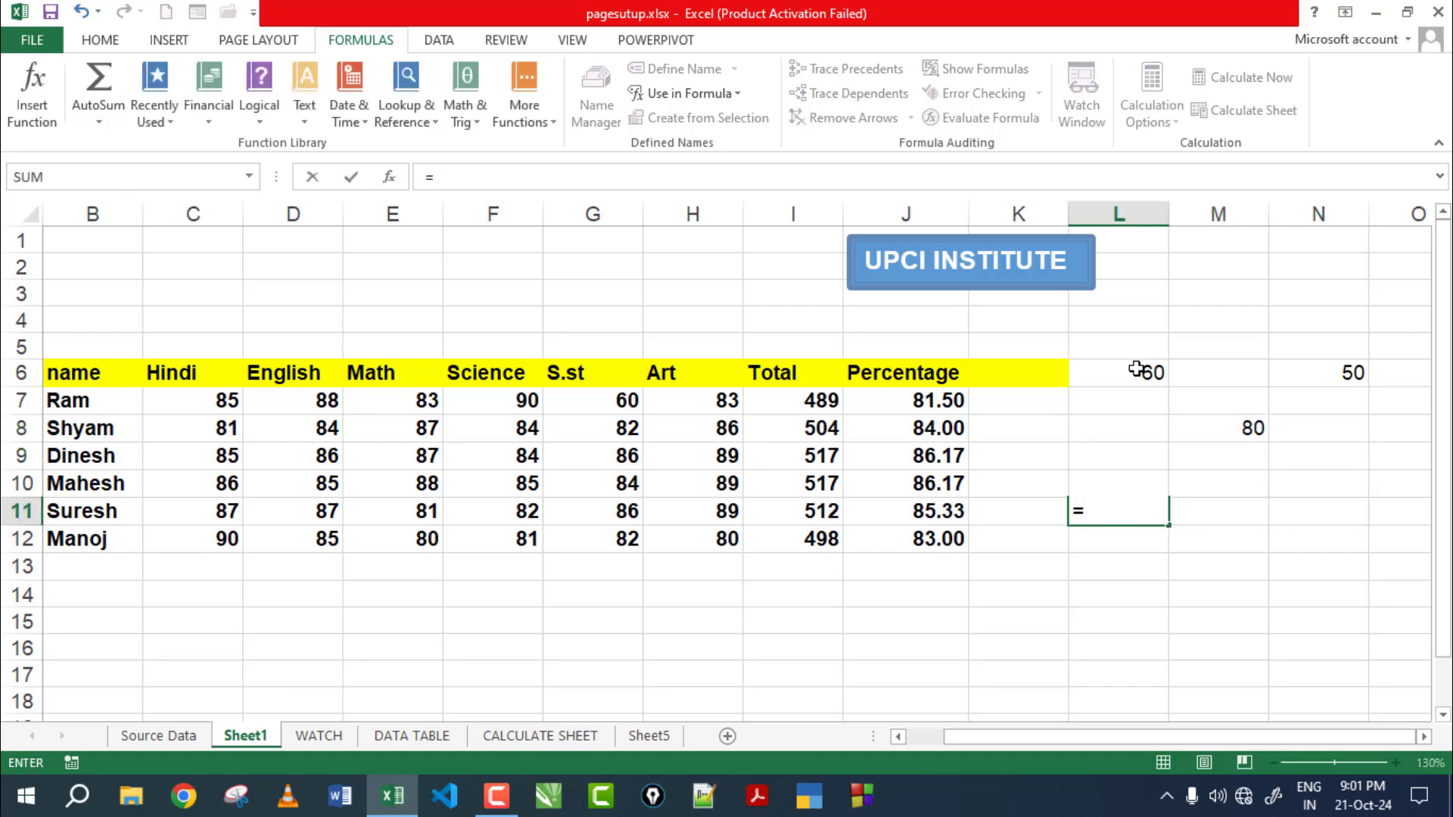
left_click(1128, 376)
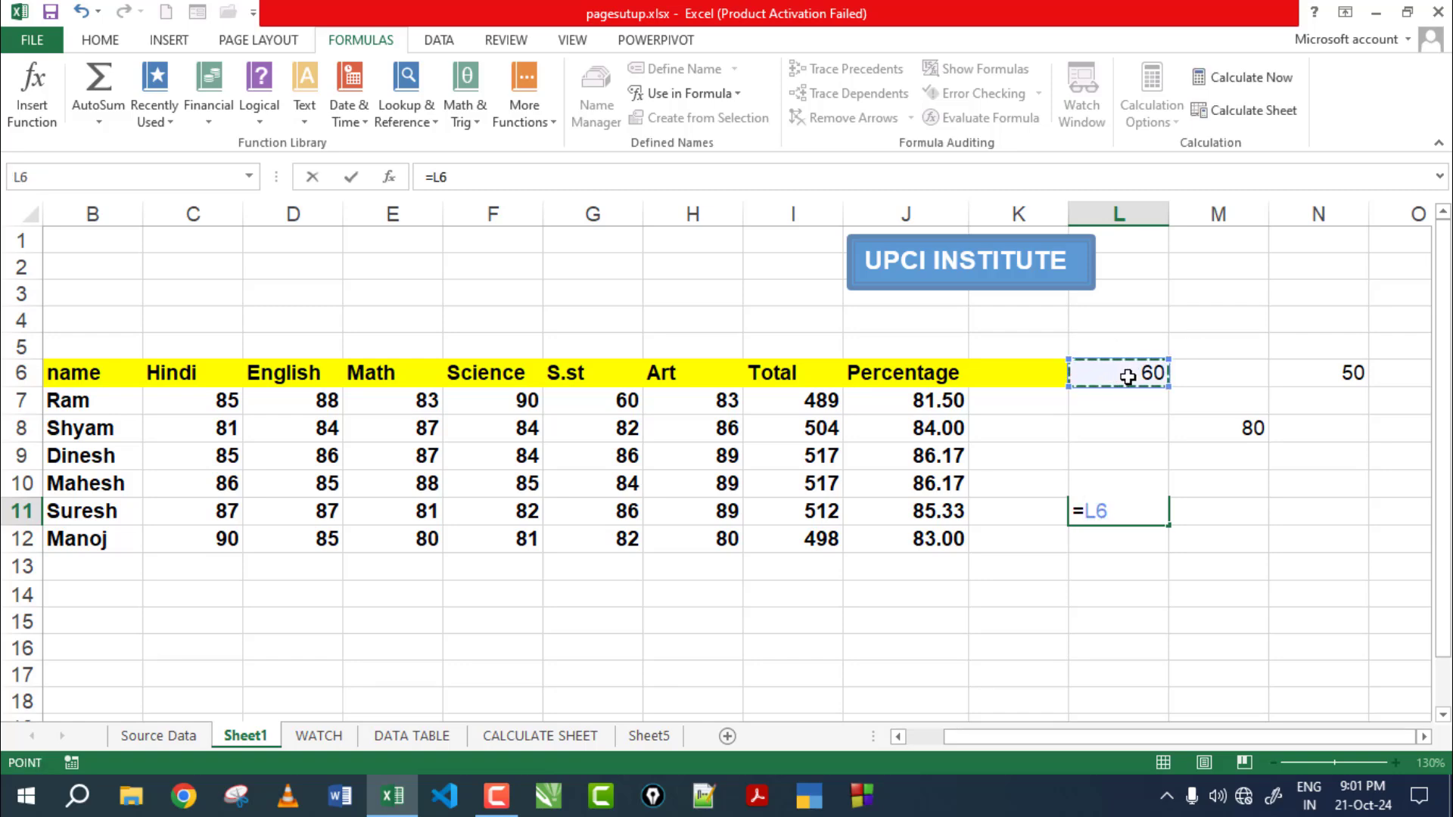
type("+")
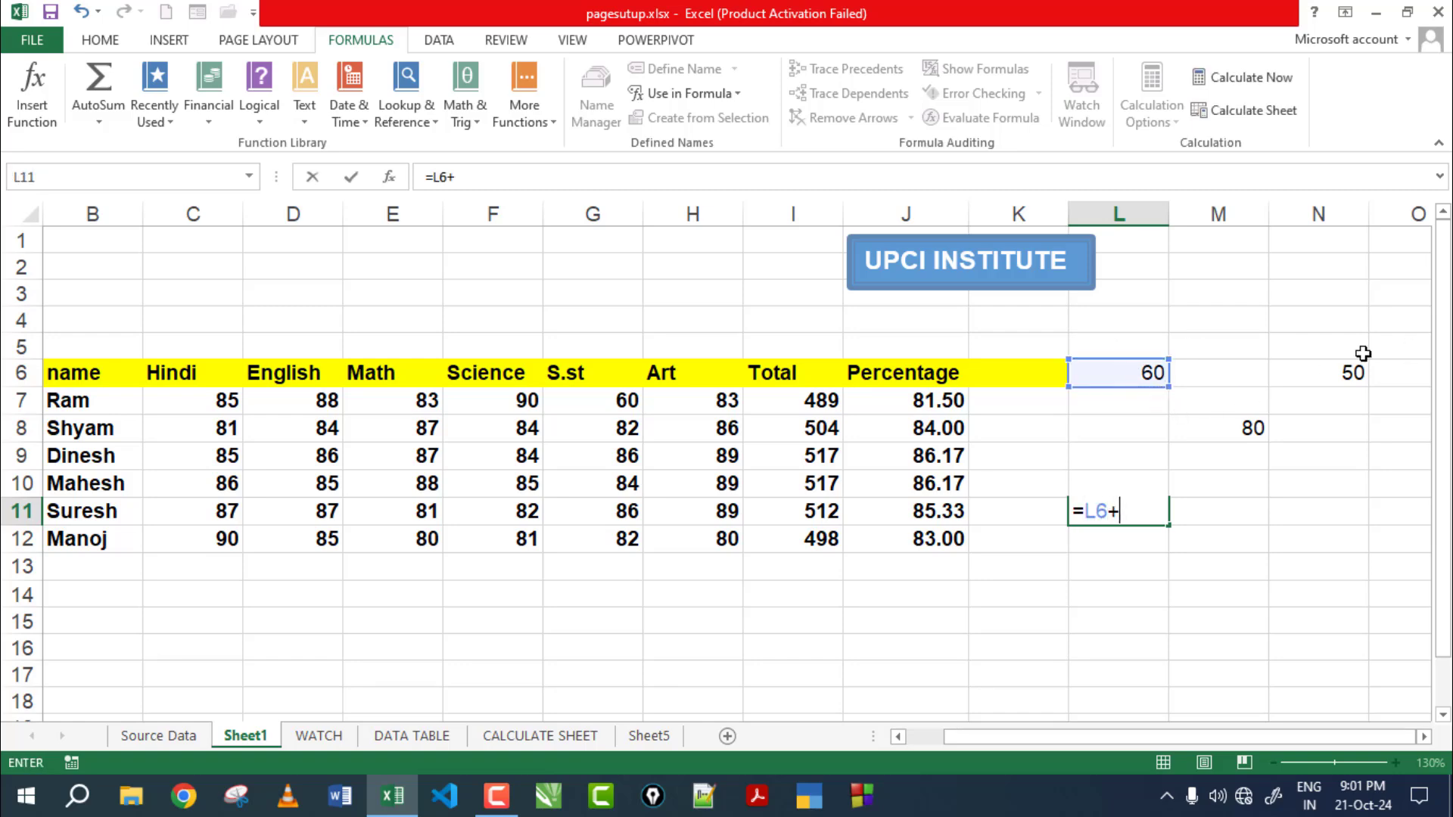
left_click(1335, 370)
type("+")
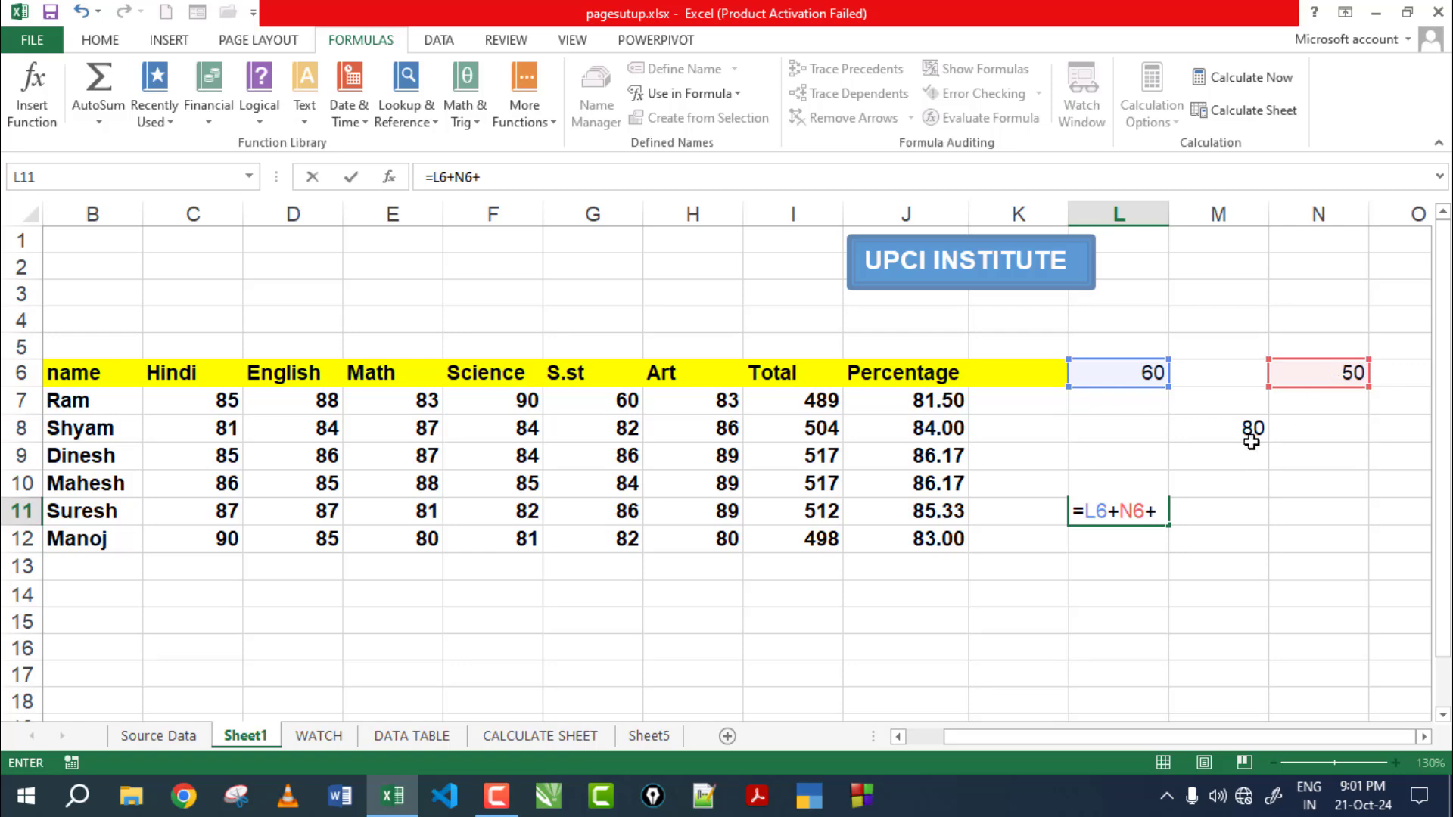
left_click(1243, 428)
key("Return")
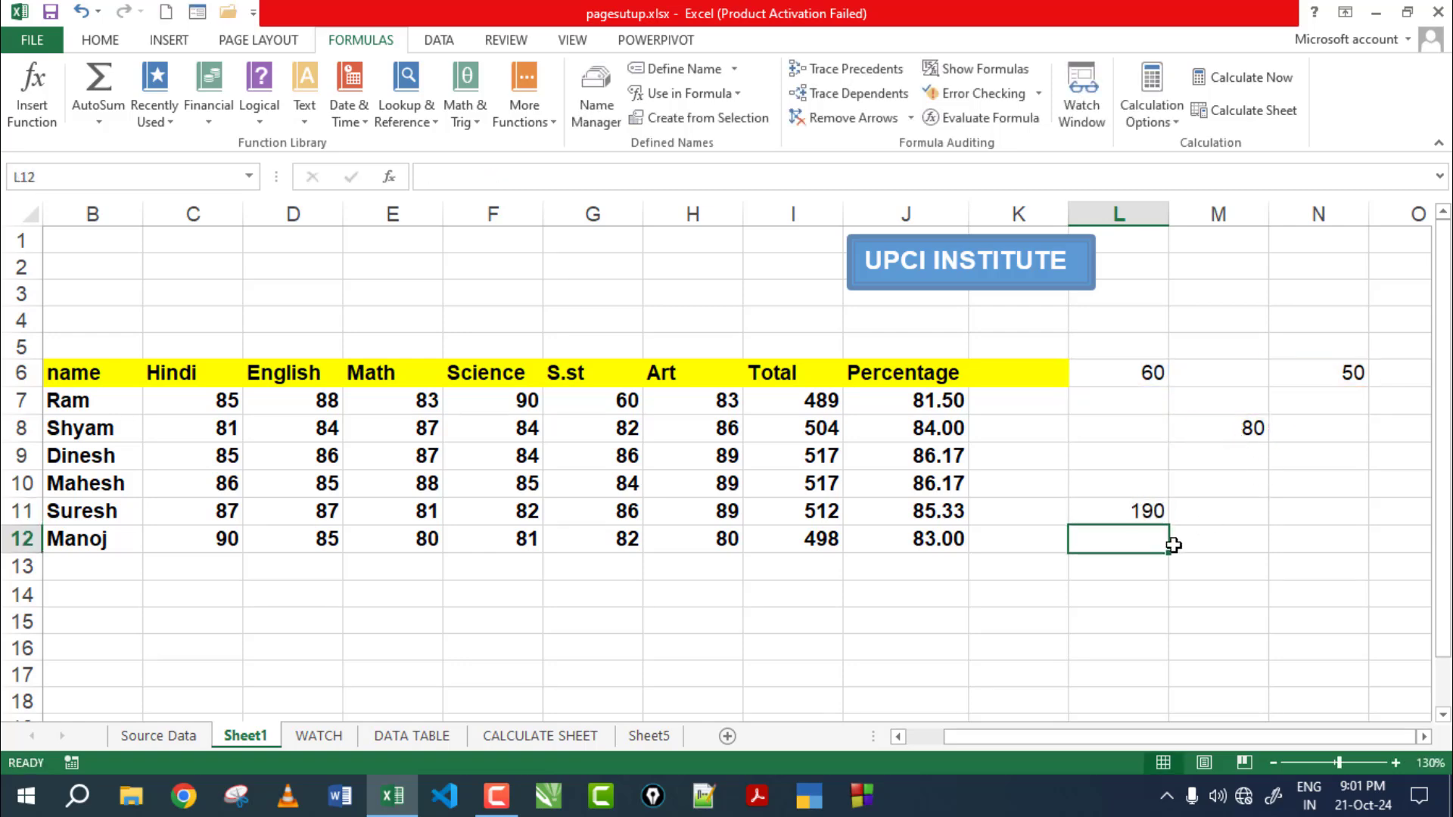
left_click(1160, 520)
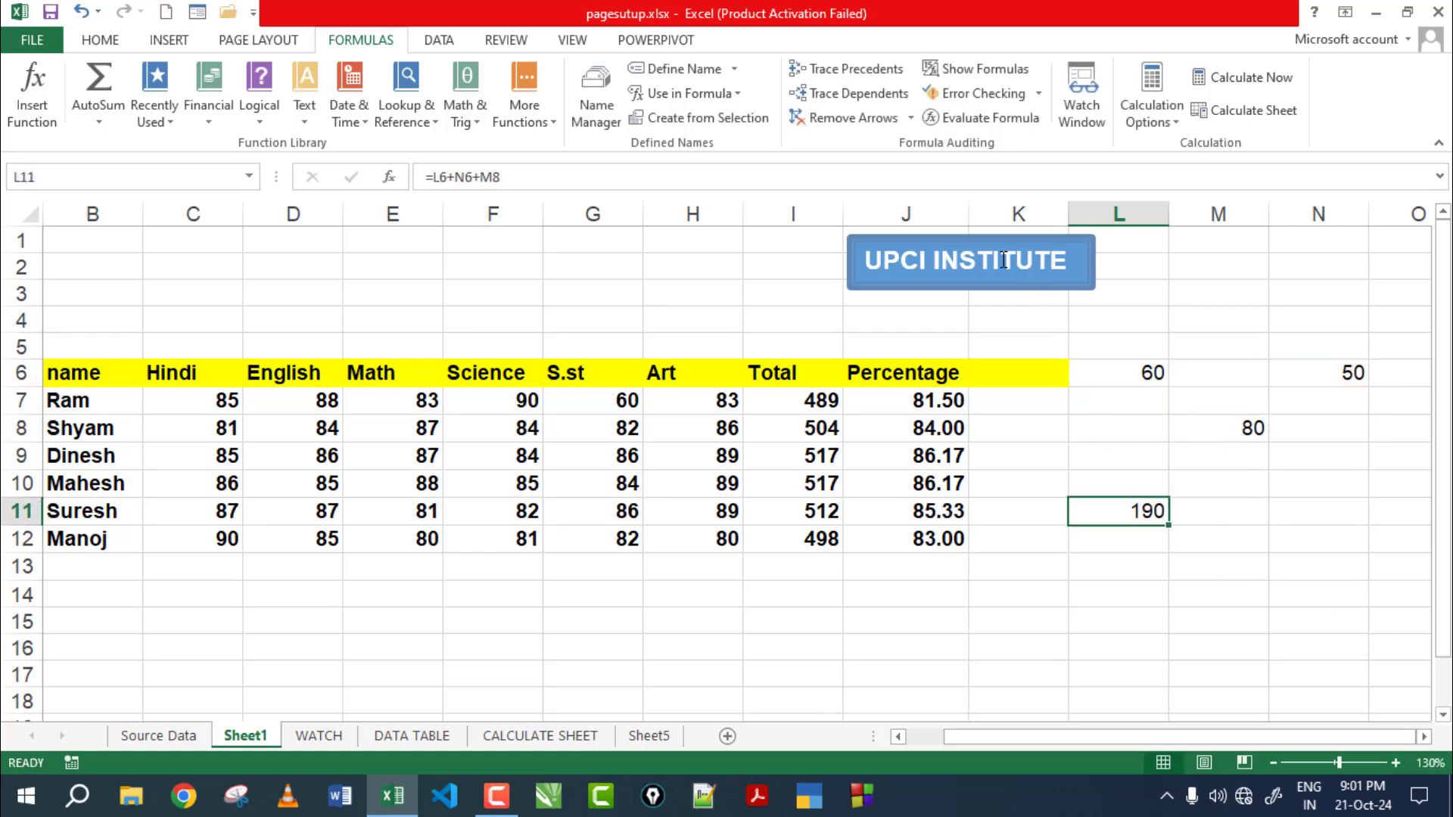
Trace L11's precedents and N6's dependents, clearing the arrows each time, then turn on Show Formulas
left_click(847, 70)
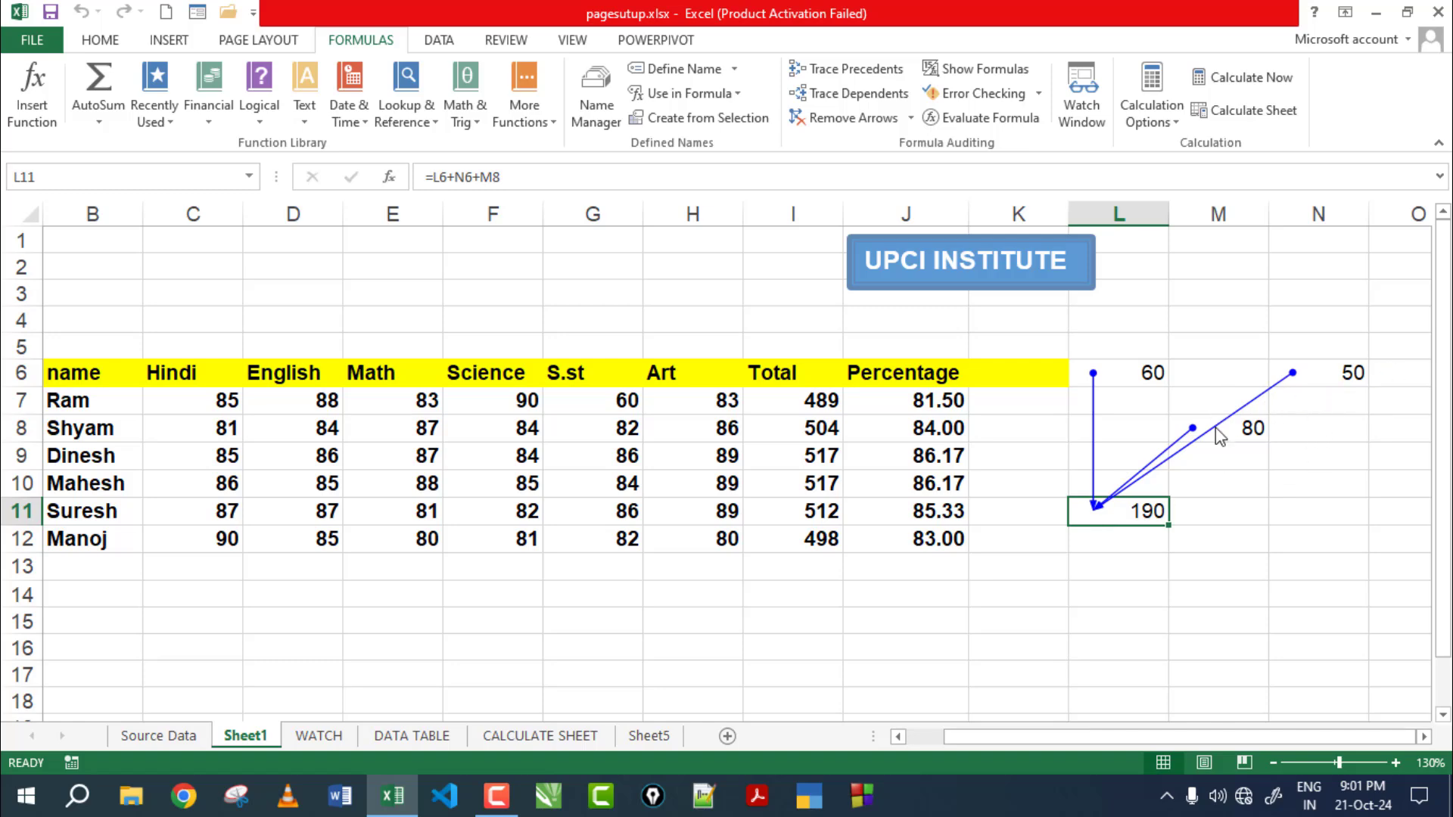
left_click(845, 118)
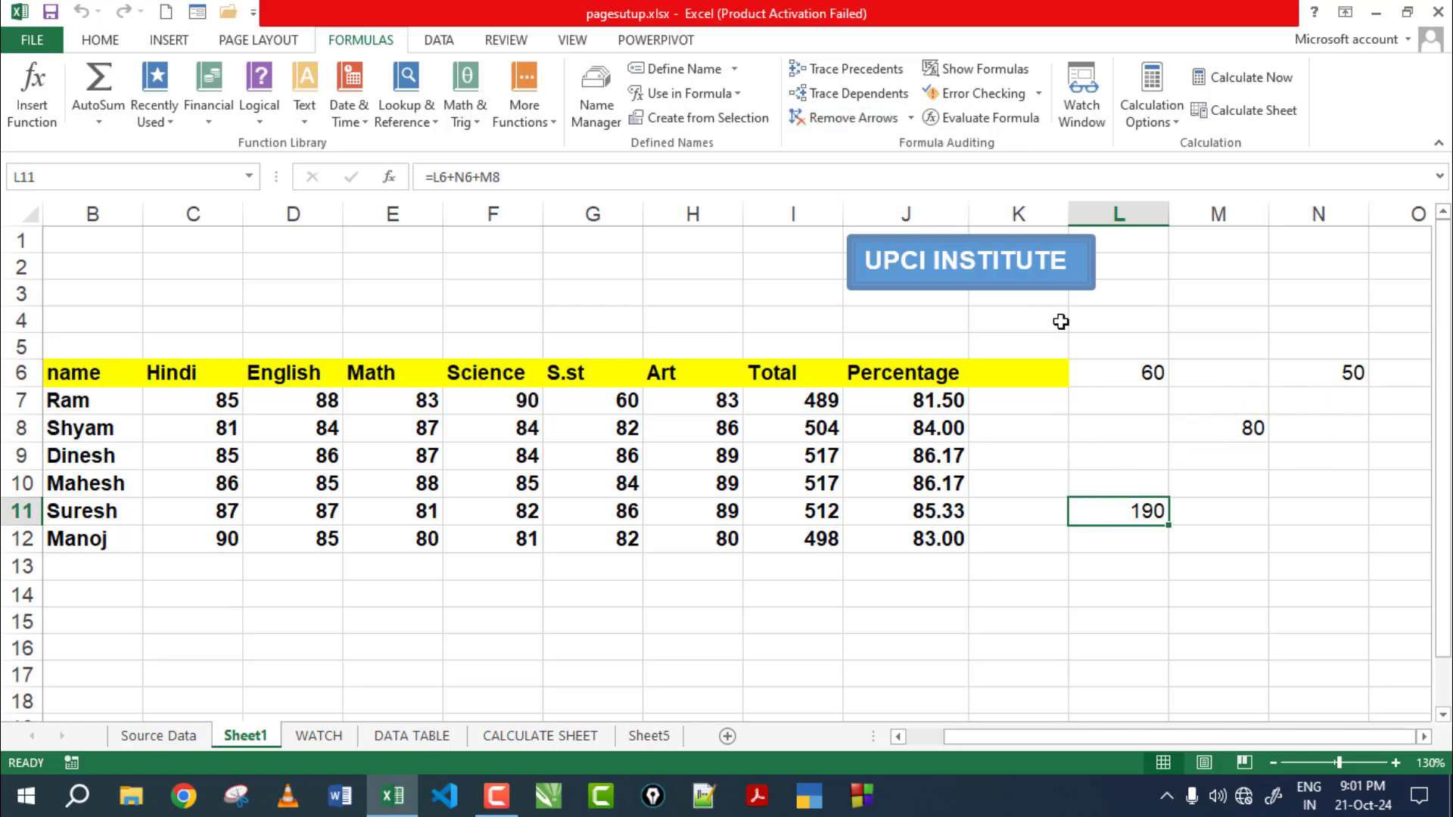
left_click(1353, 373)
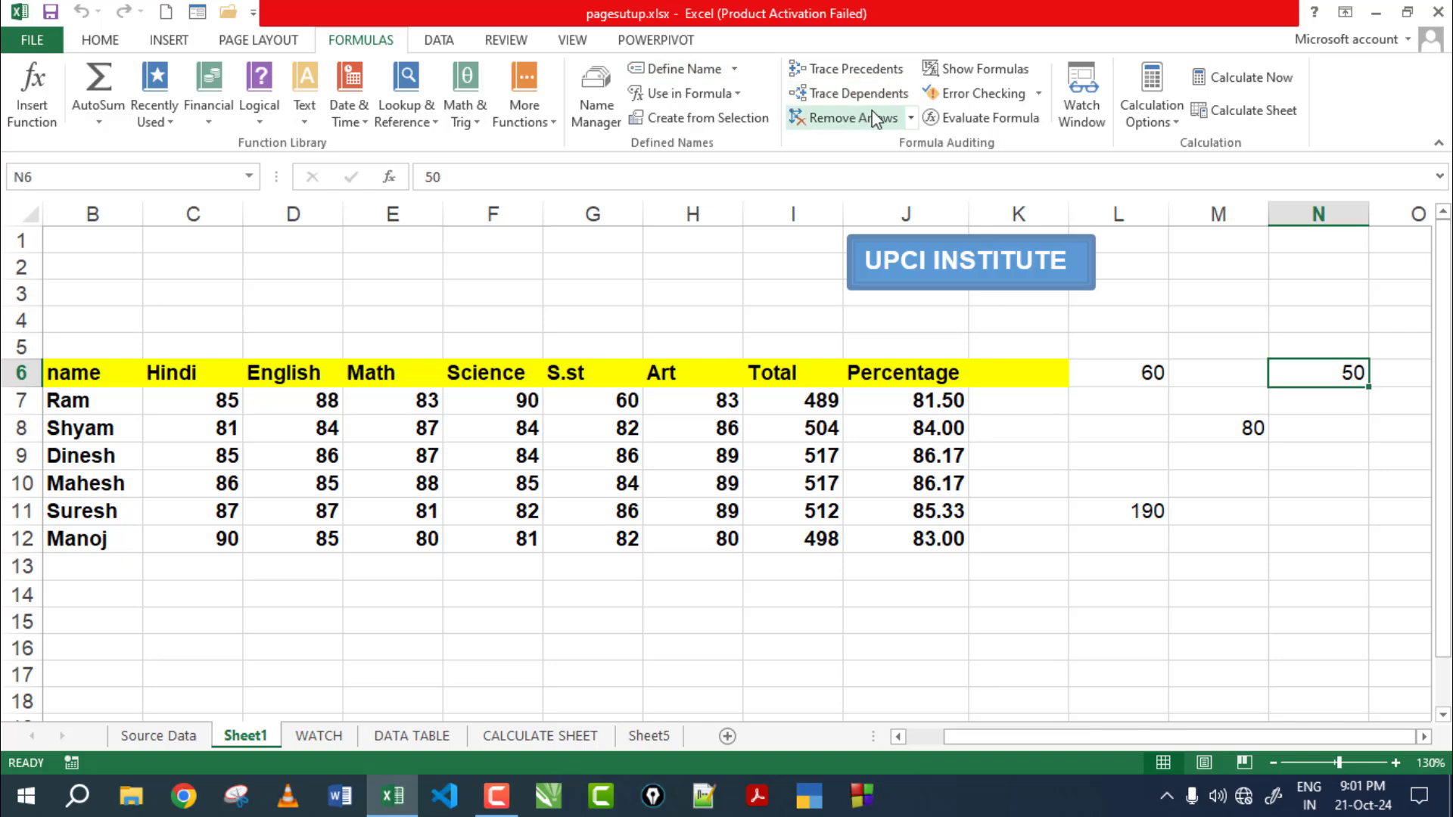
left_click(833, 99)
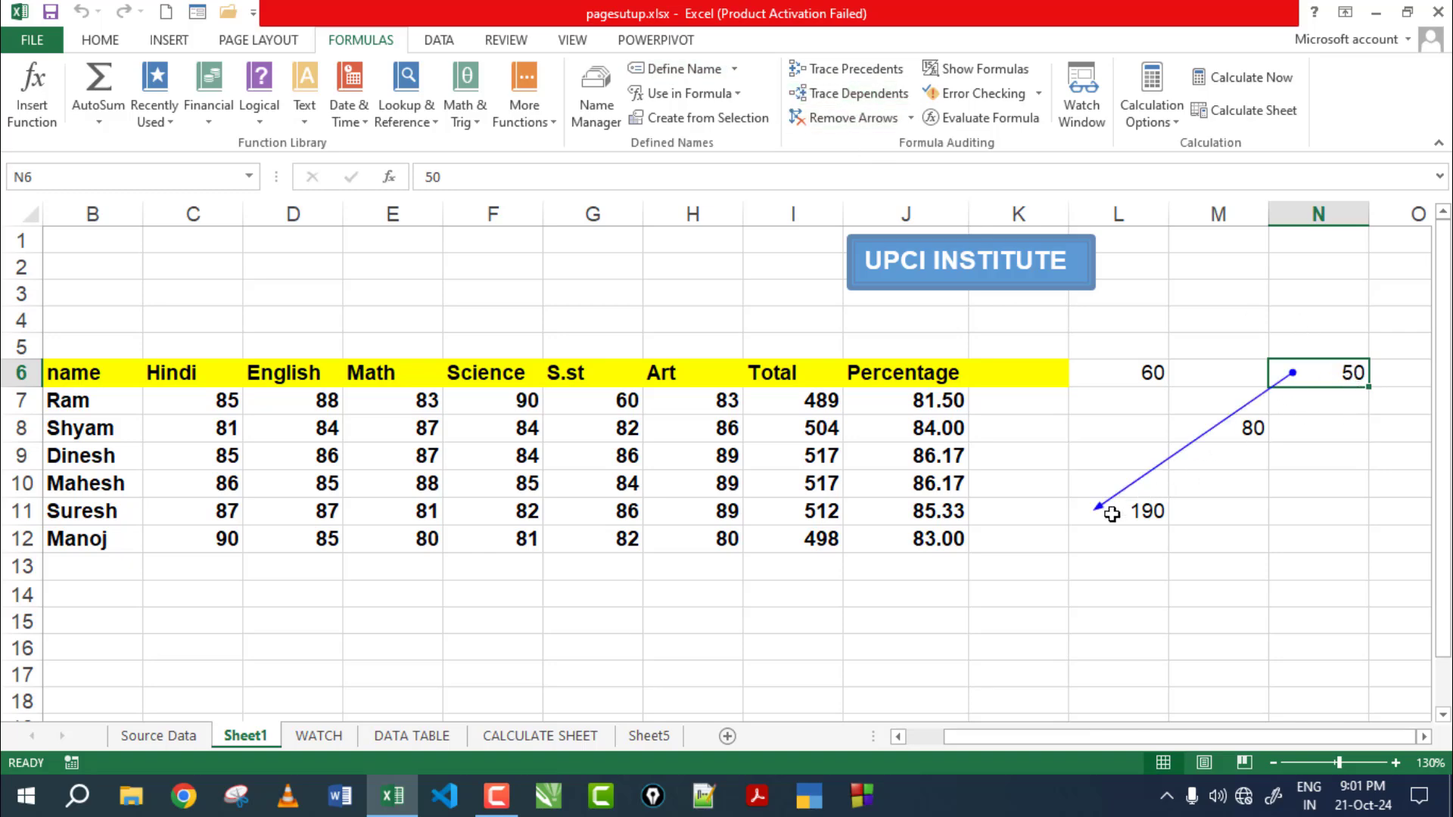
left_click(851, 119)
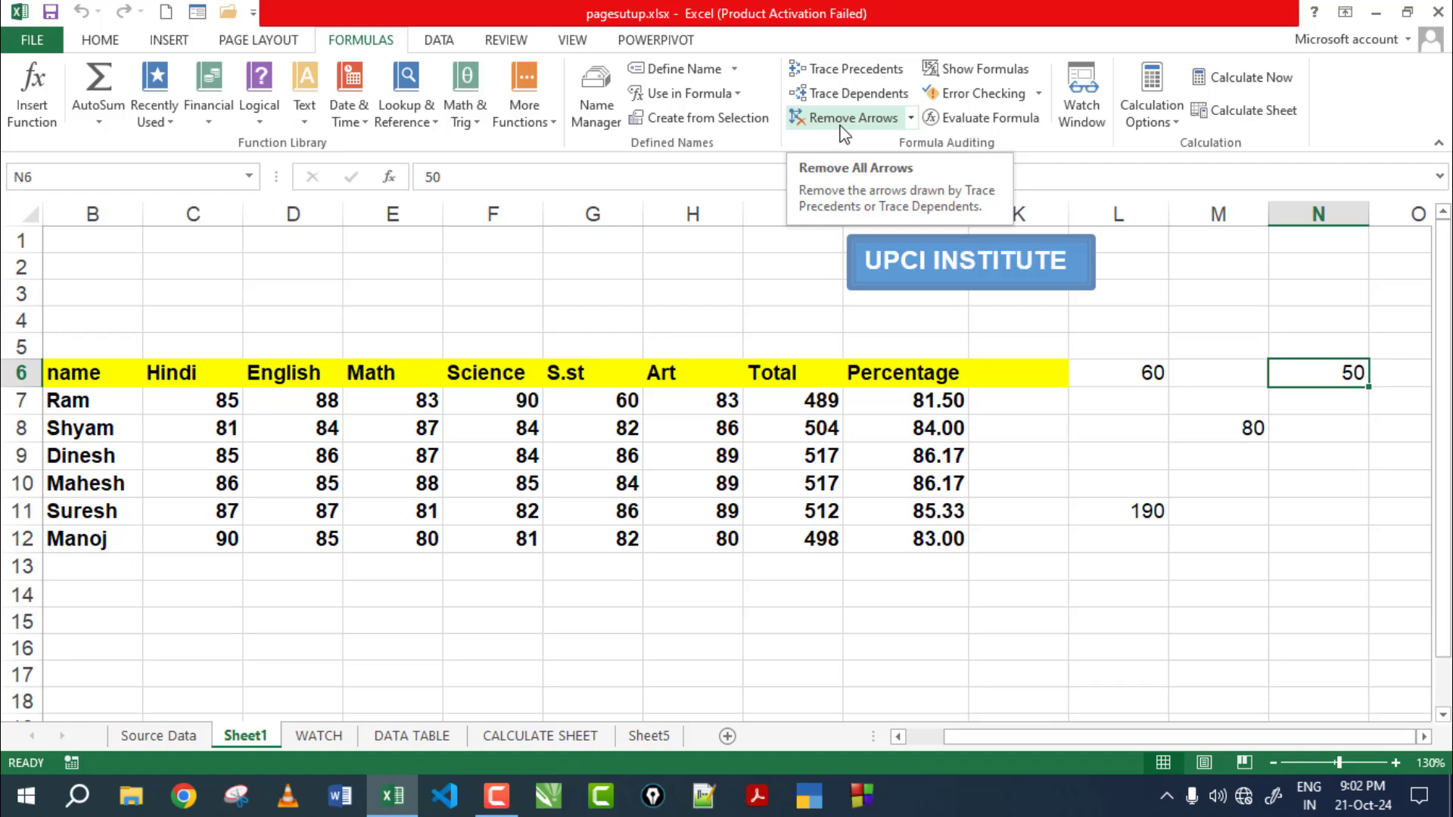
left_click(1009, 69)
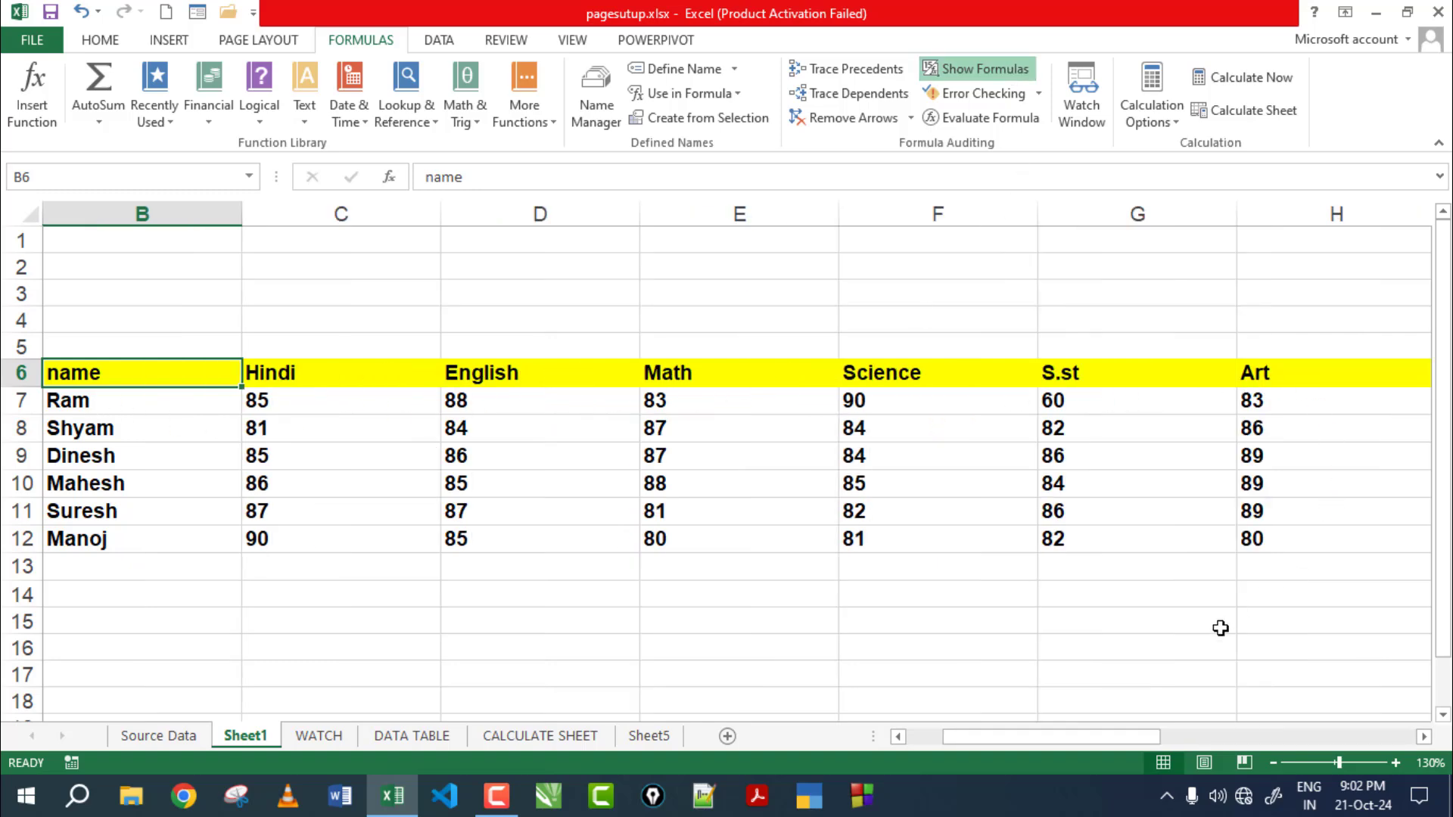
Inspect the I7 and J7 formulas, then turn Show Formulas off so values like 81.50 display
left_click_drag(1110, 743, 1258, 742)
left_click(734, 404)
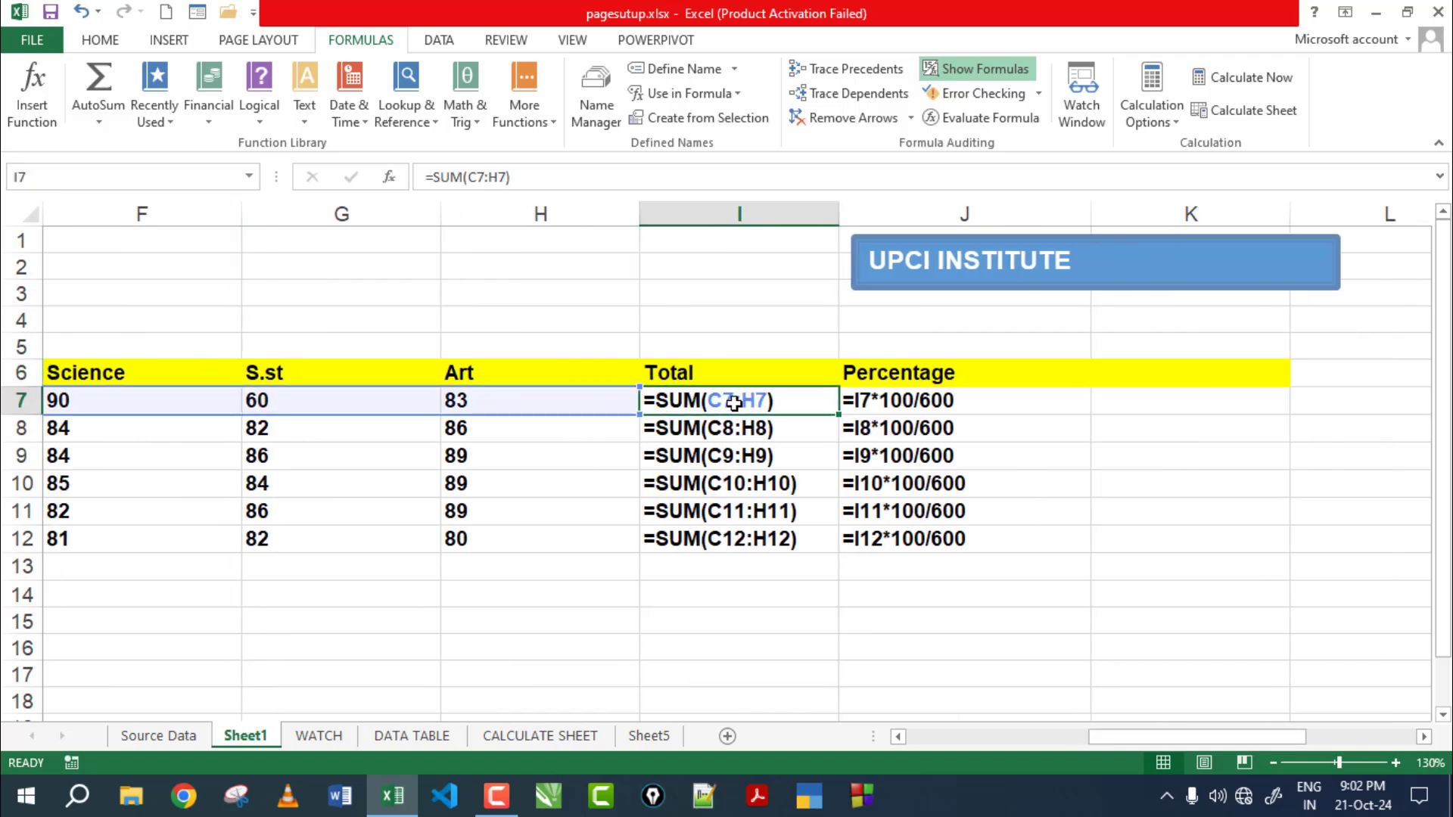
left_click(884, 403)
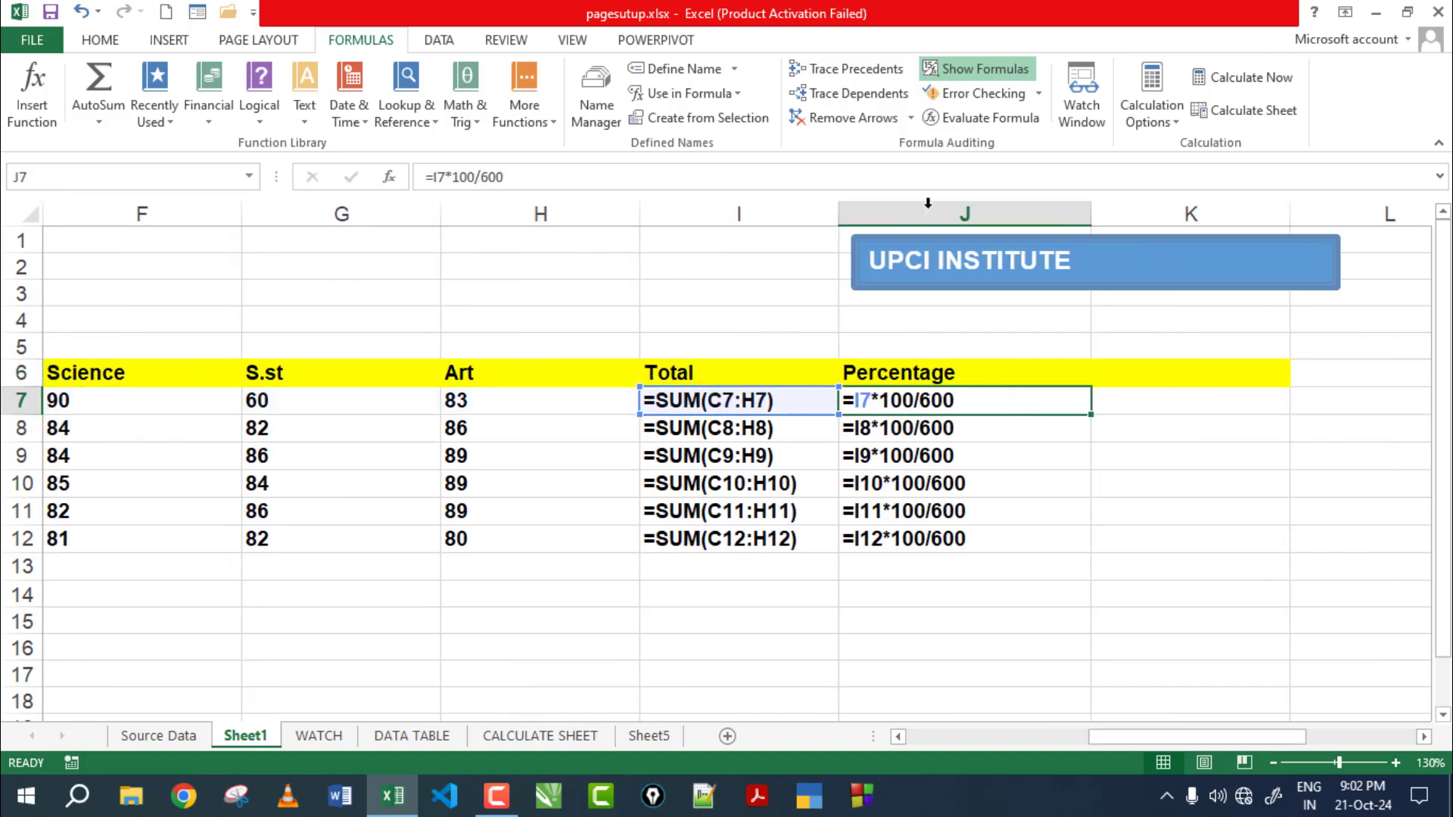
left_click(987, 76)
left_click(980, 74)
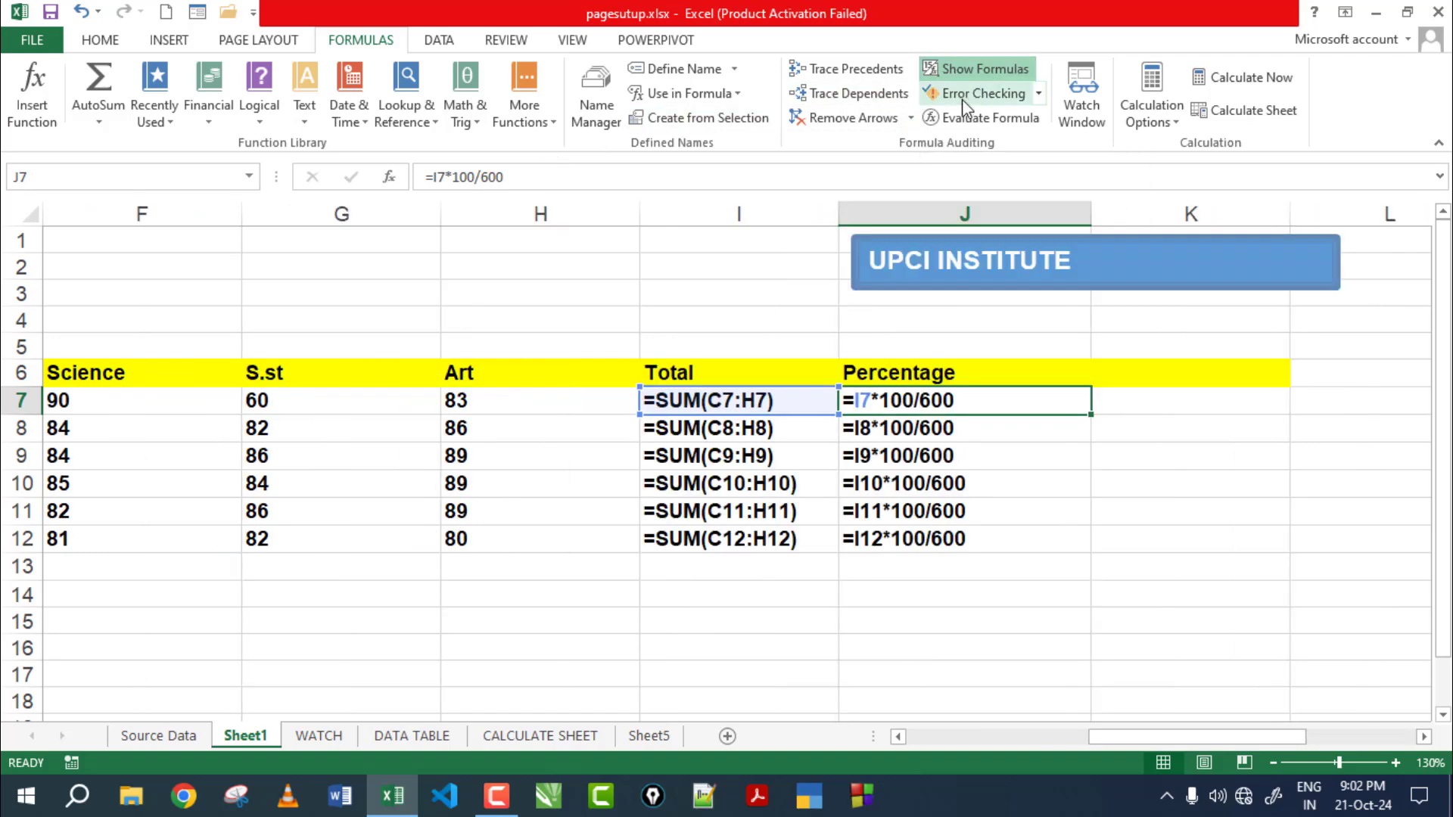
left_click(957, 72)
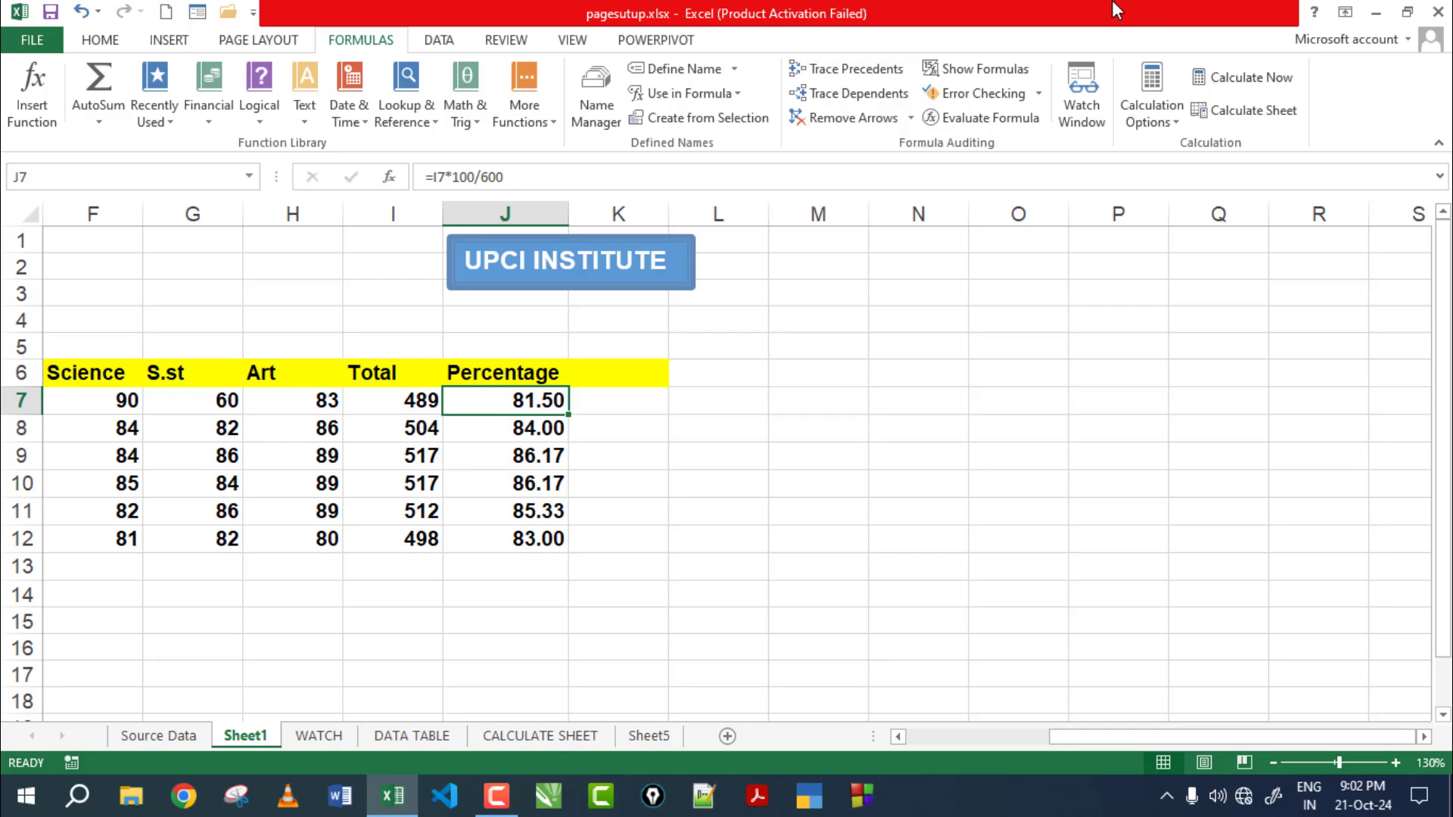
left_click(958, 74)
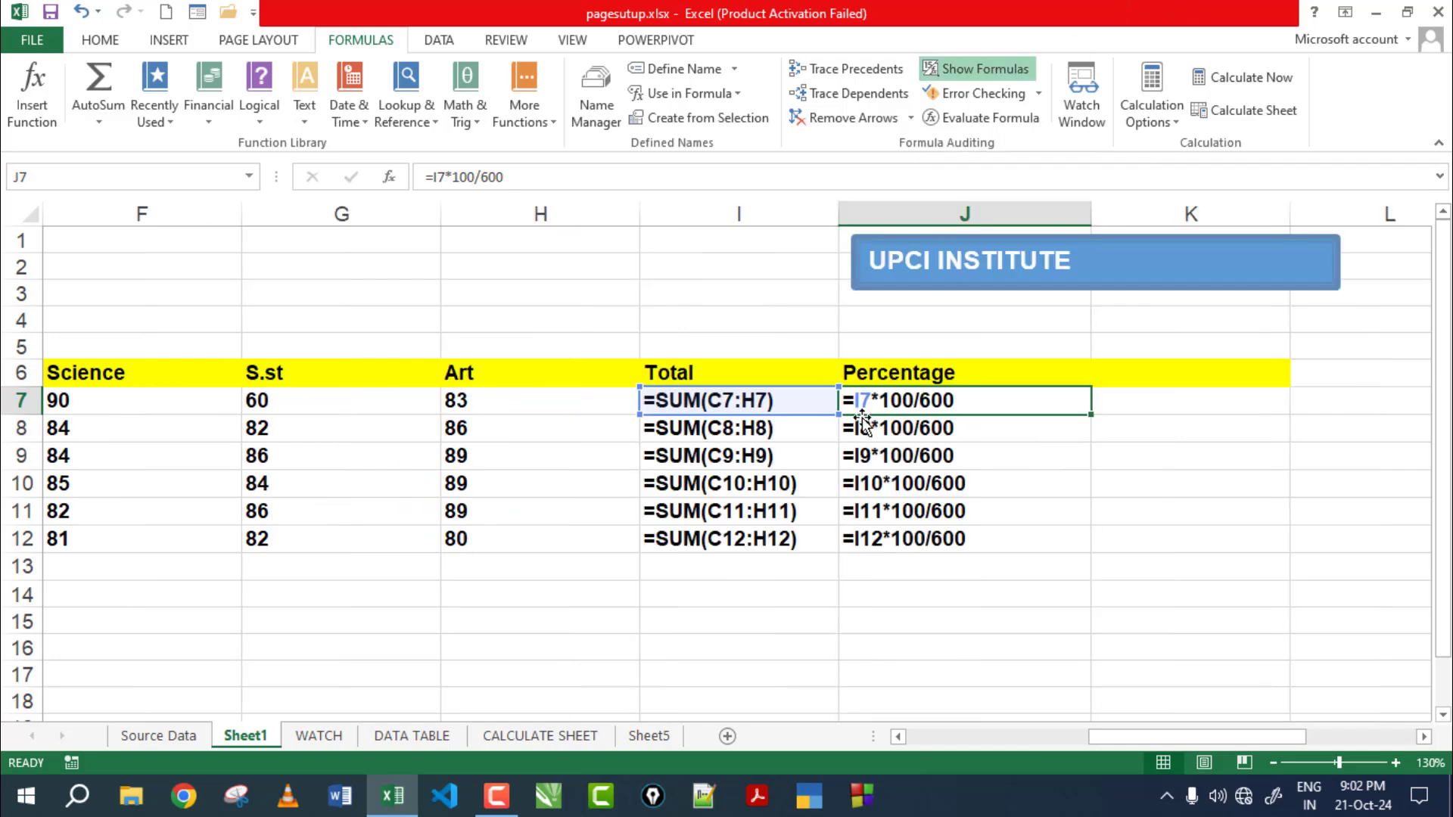
left_click(984, 69)
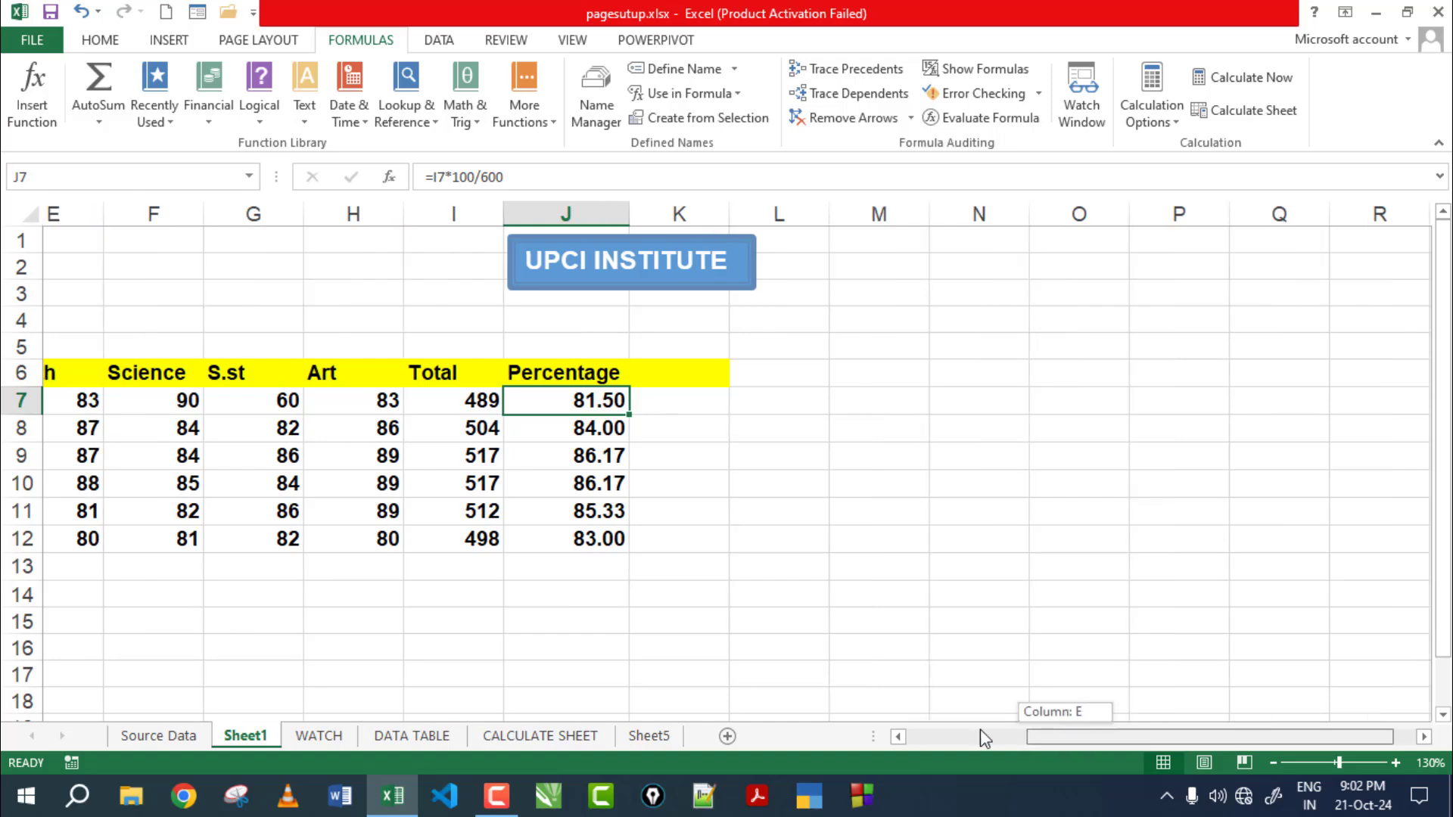
left_click_drag(1052, 738, 920, 735)
left_click(959, 651)
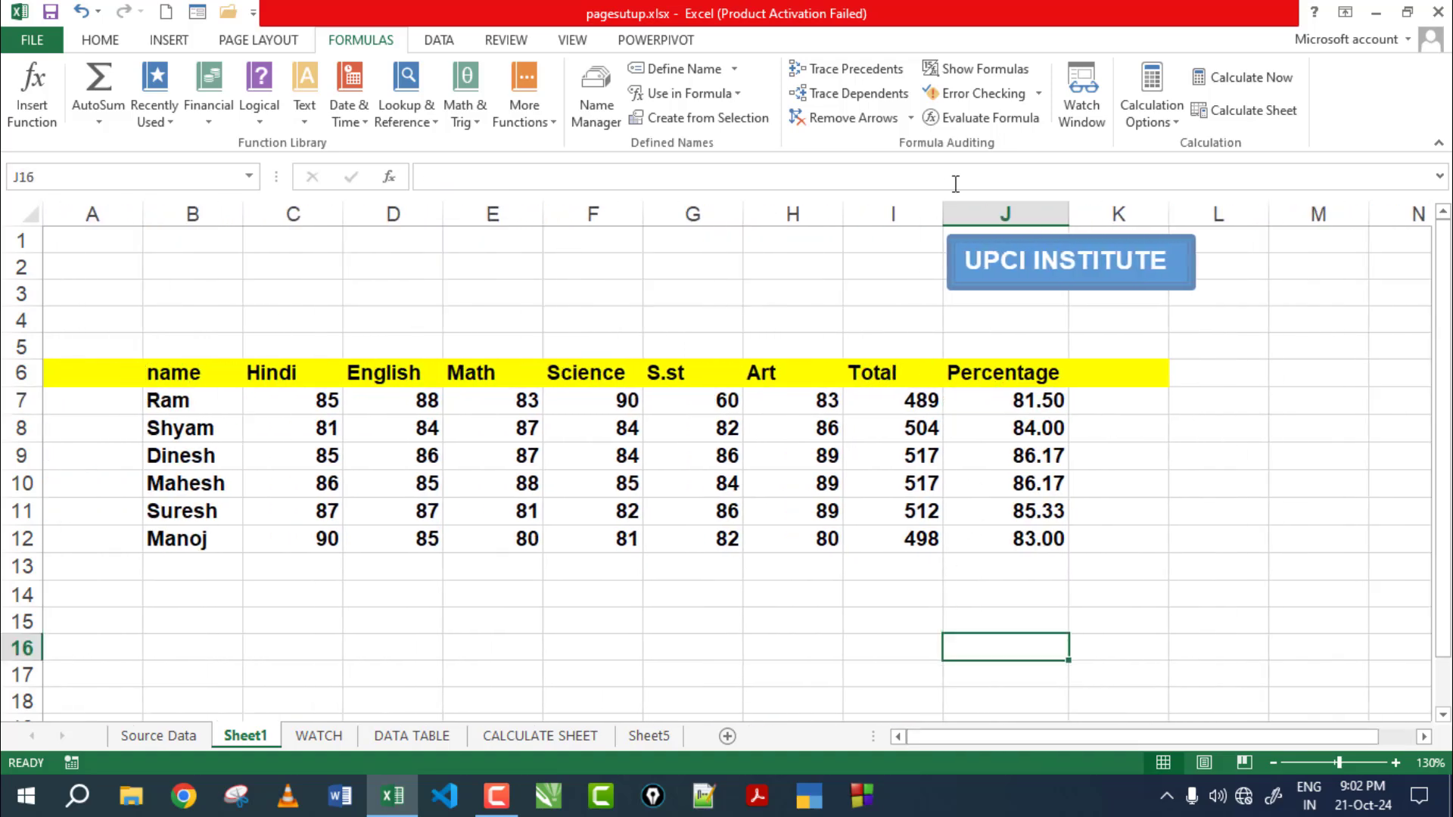
Run Error Checking on the sheet and inspect Mahesh's total formula in I10
left_click(1004, 99)
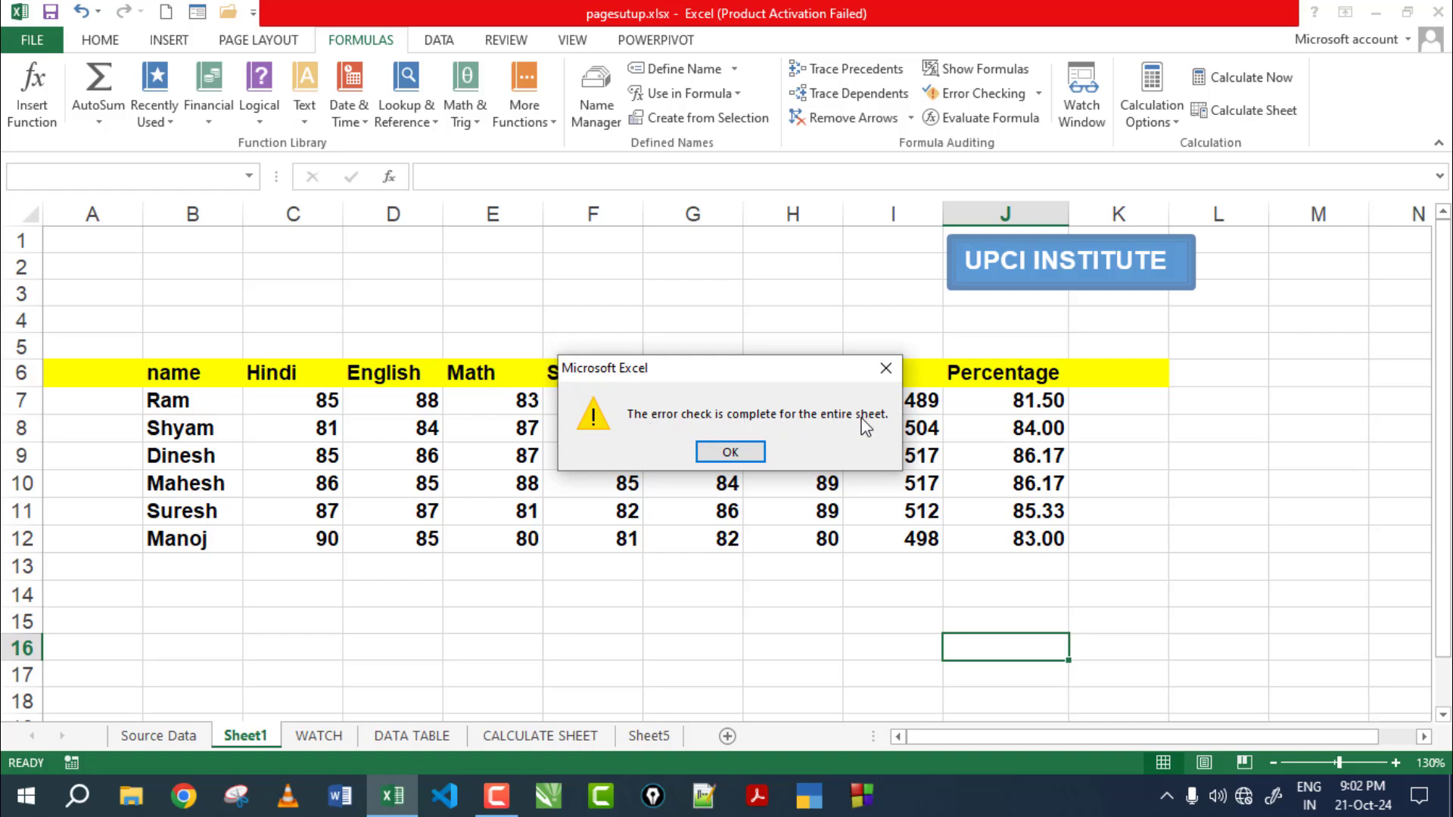
left_click(744, 457)
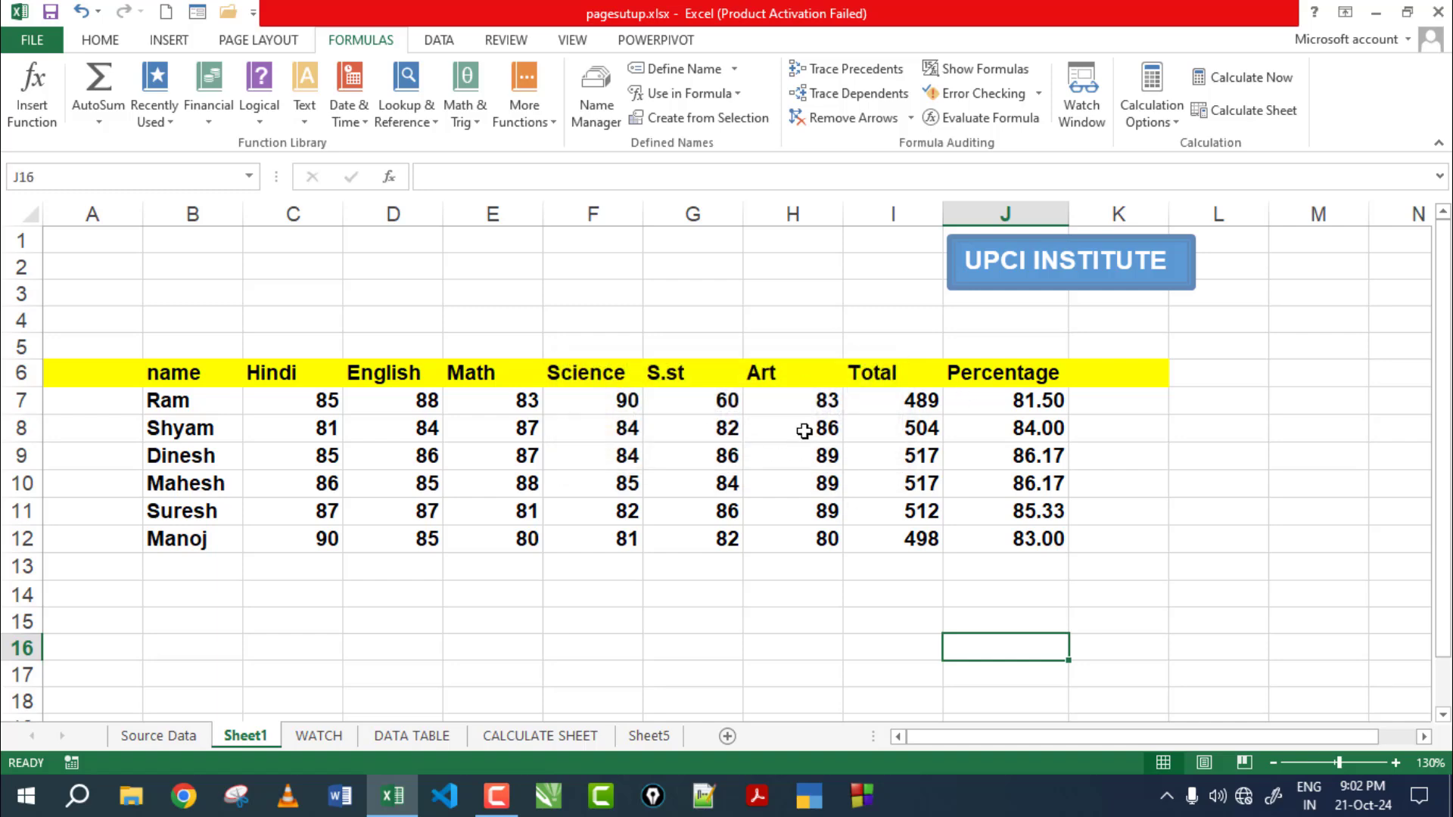
left_click(925, 483)
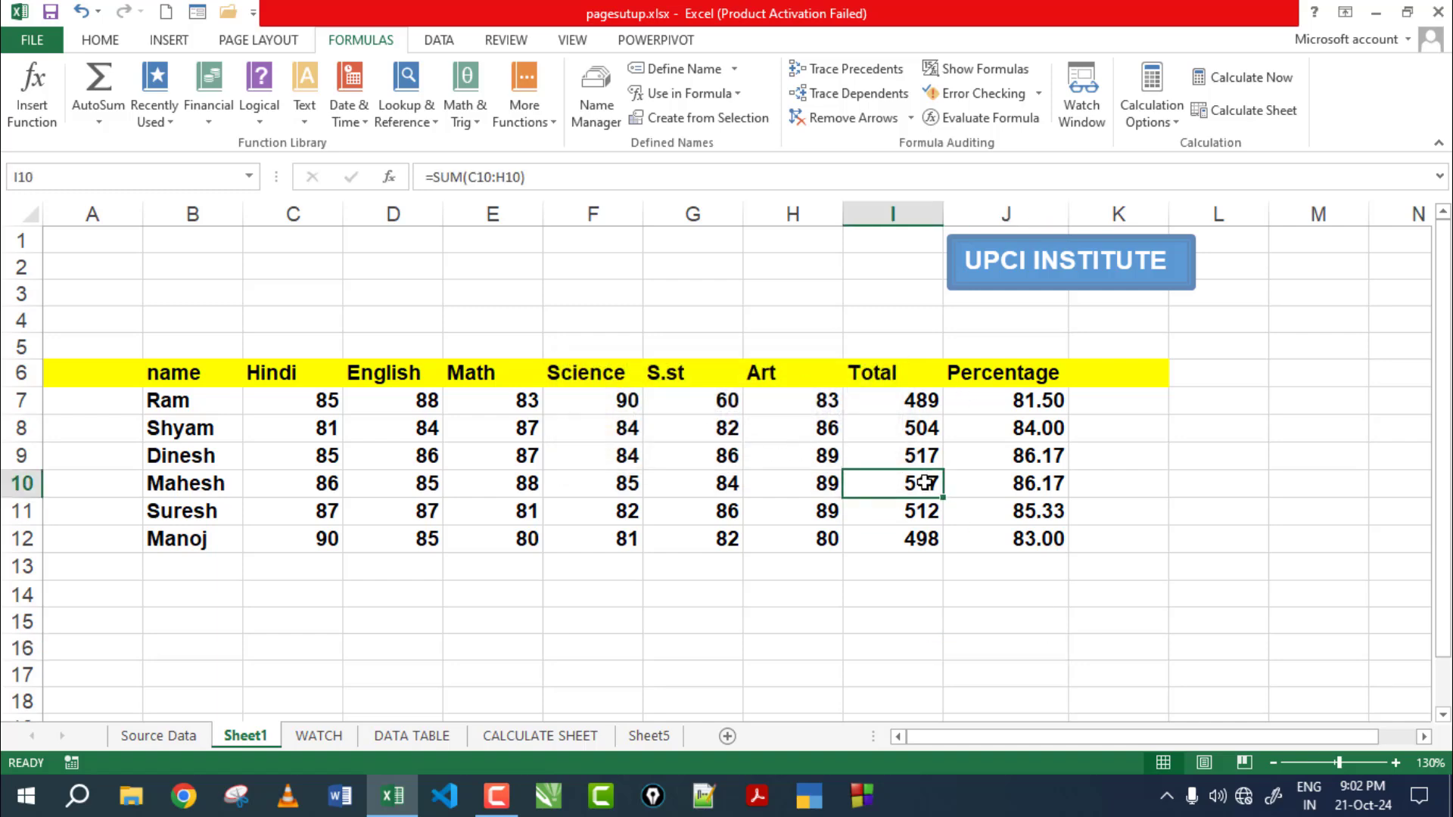
double_click(925, 483)
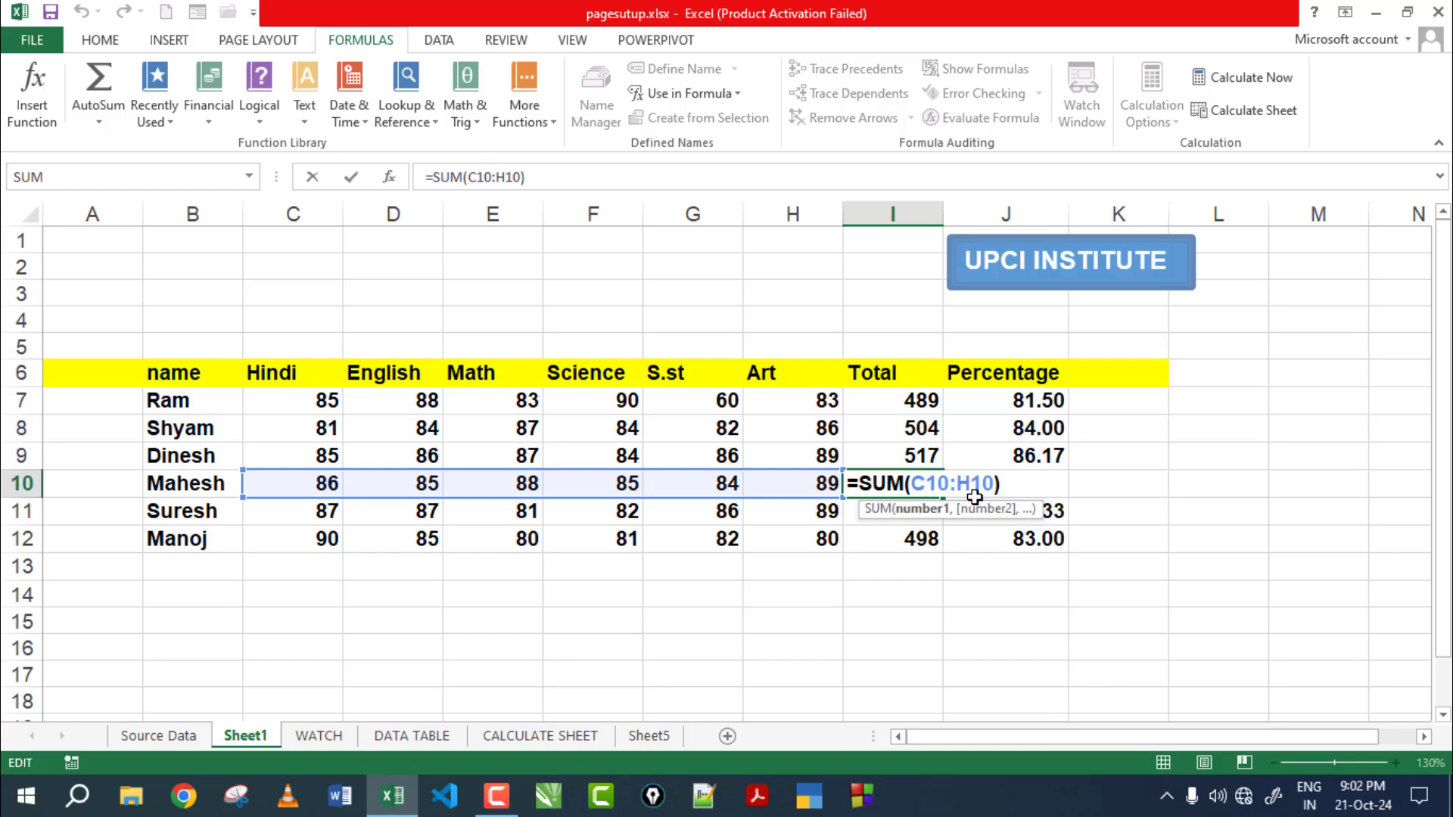
key("Return")
Change J10's formula to =I10*100/A, producing a #NAME? error
left_click(1044, 482)
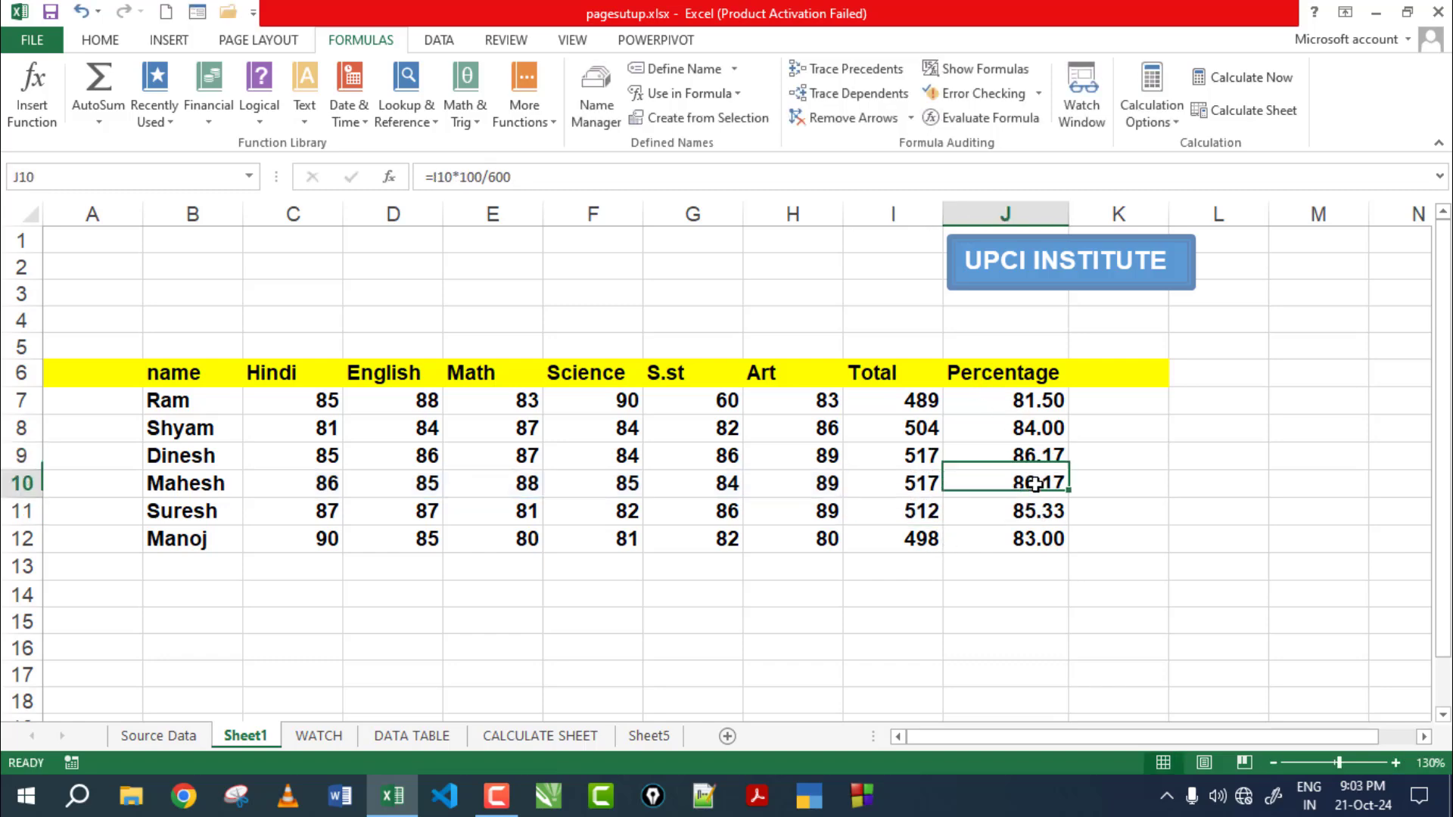
double_click(1041, 483)
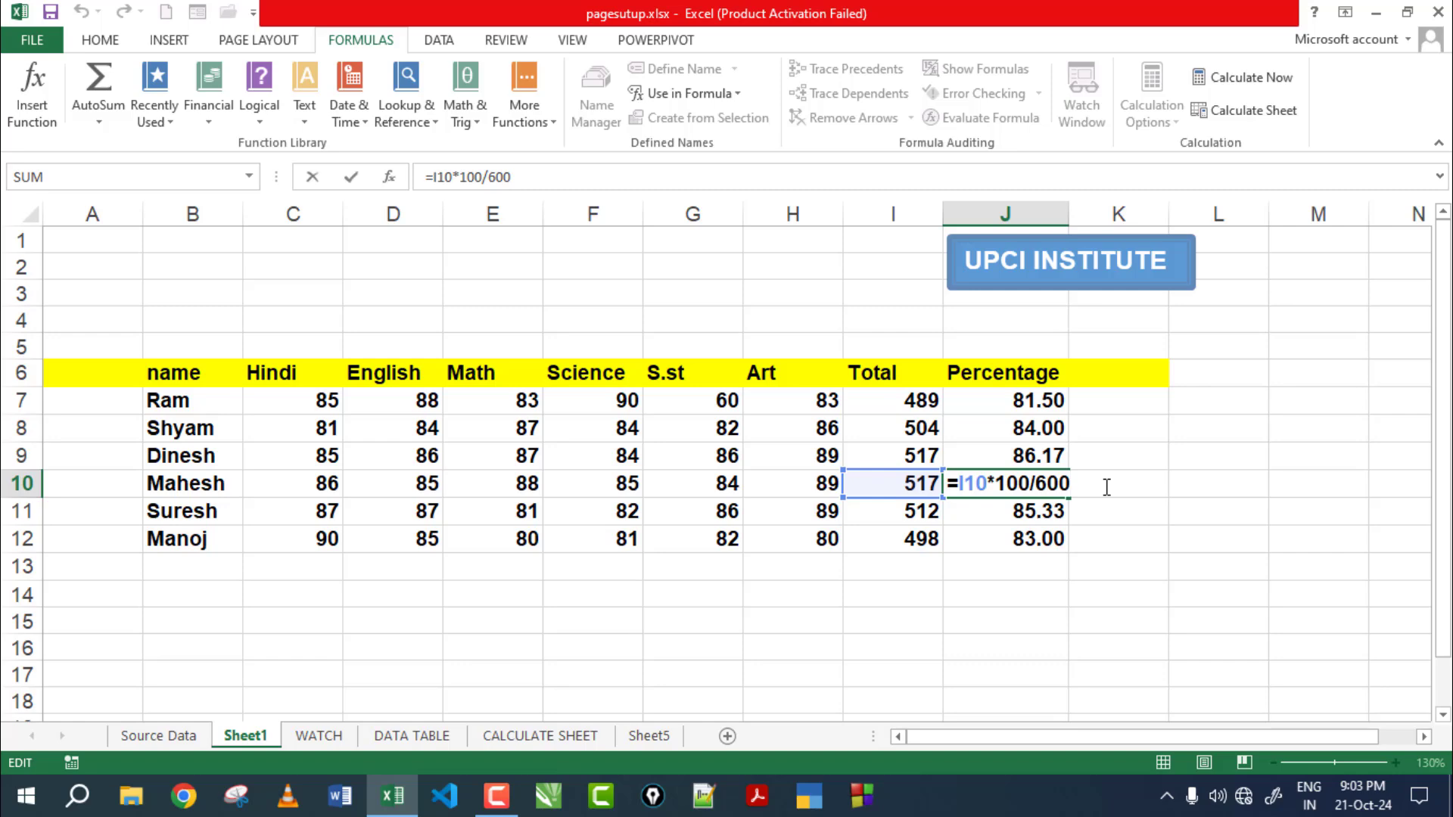
key("BackSpace")
key("BackSpace")
key("BackSpace")
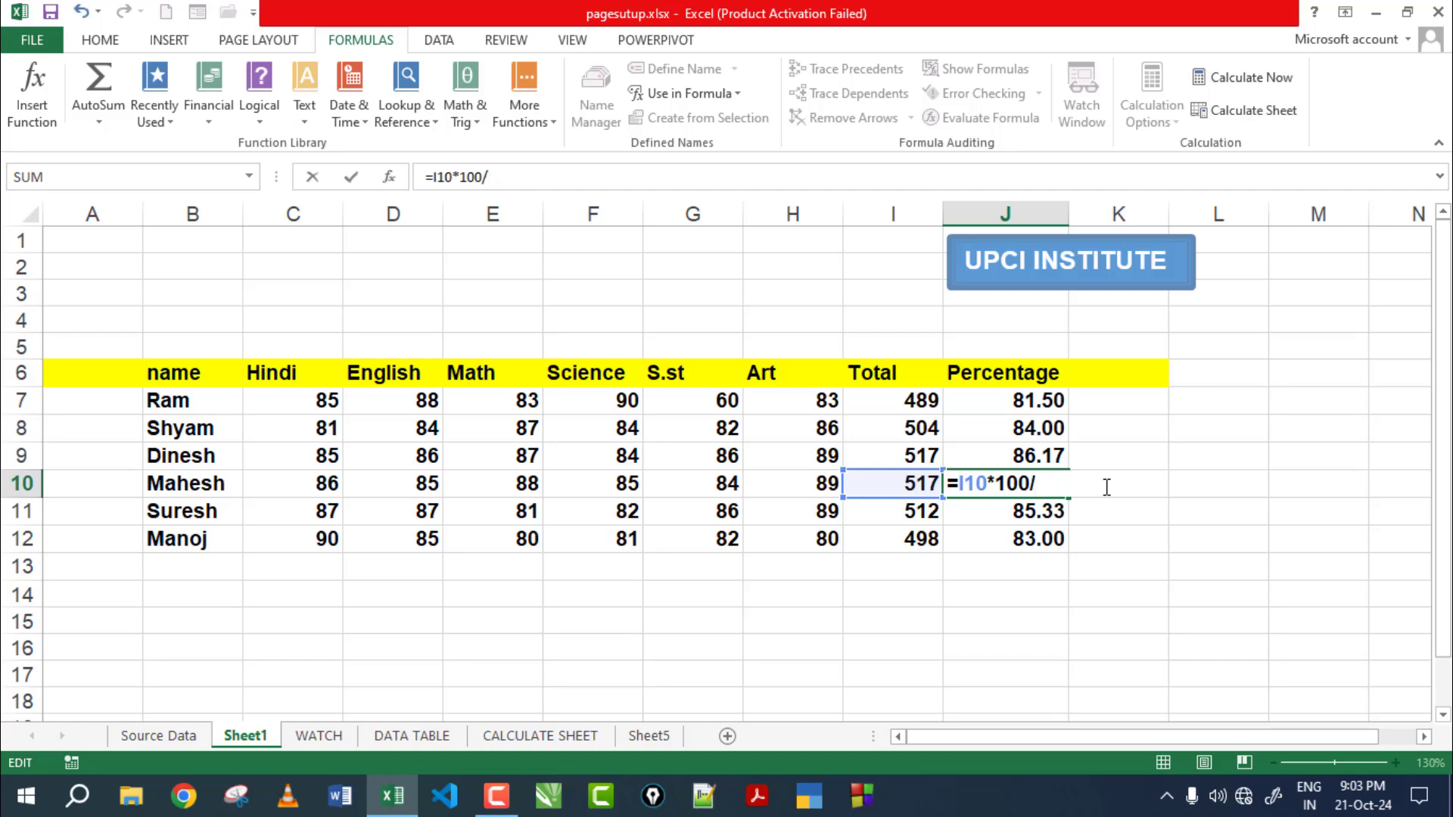
type("A")
key("Return")
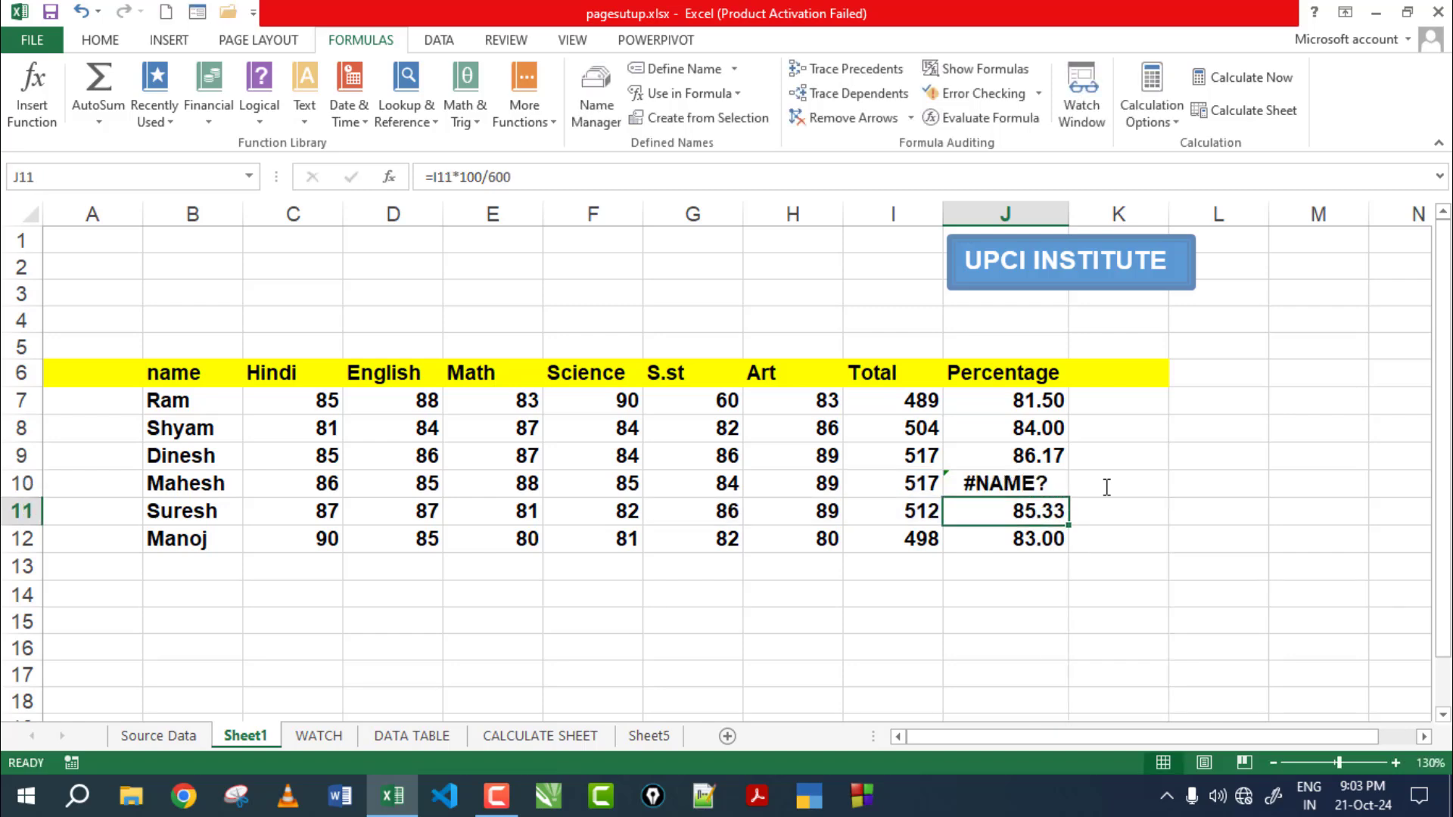
left_click(1158, 463)
left_click(1035, 490)
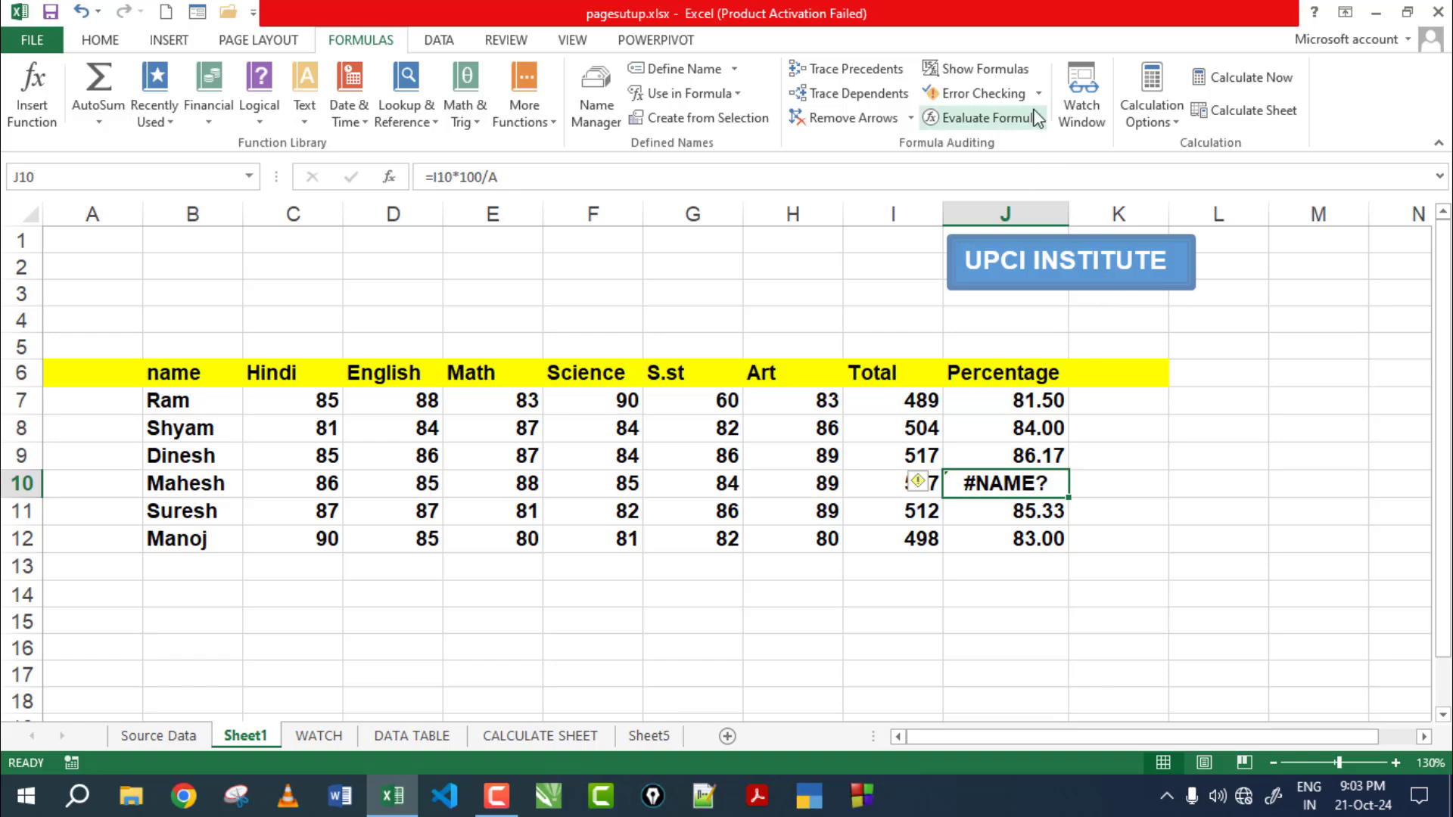
left_click(984, 93)
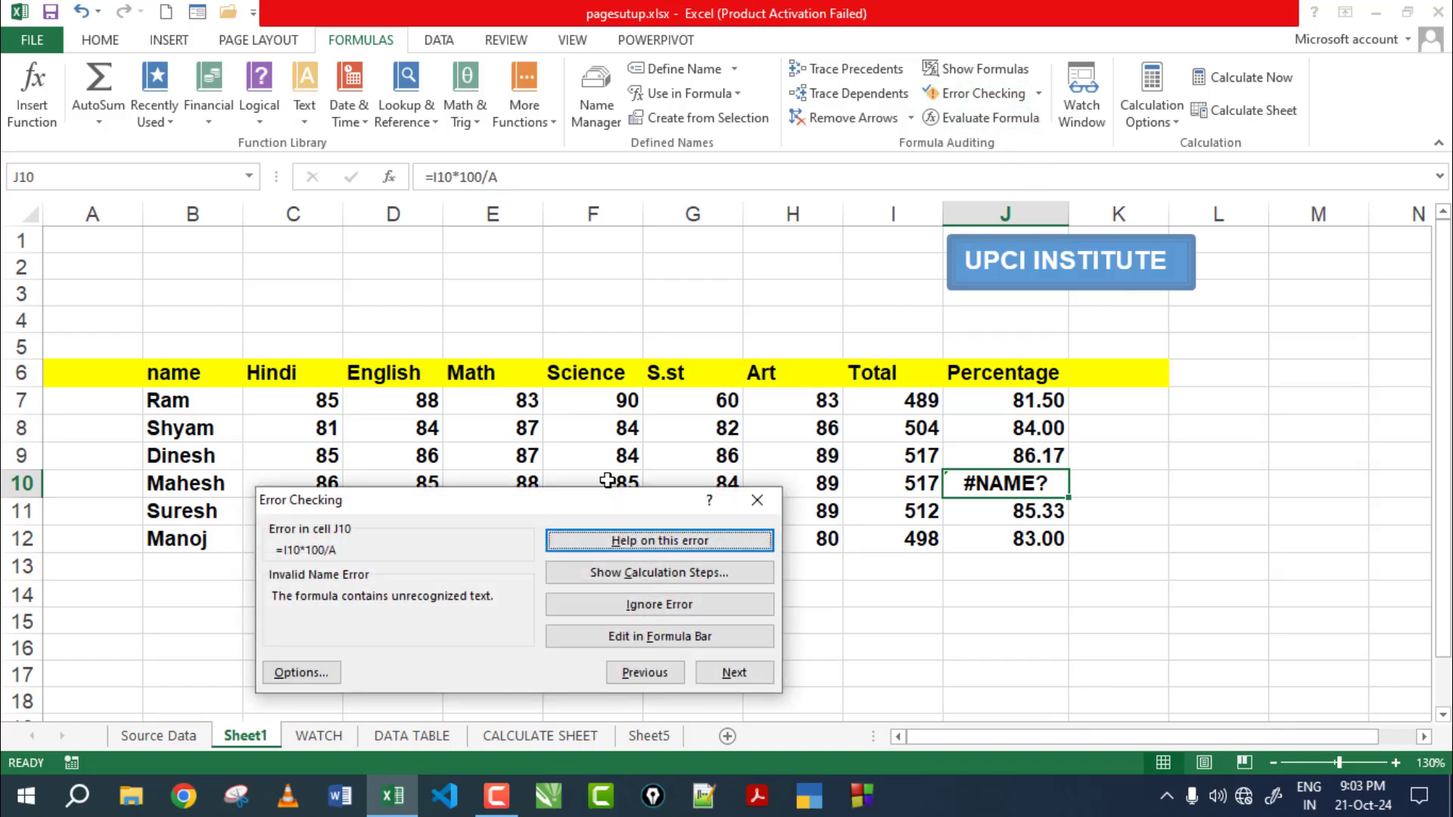
left_click_drag(569, 508, 607, 264)
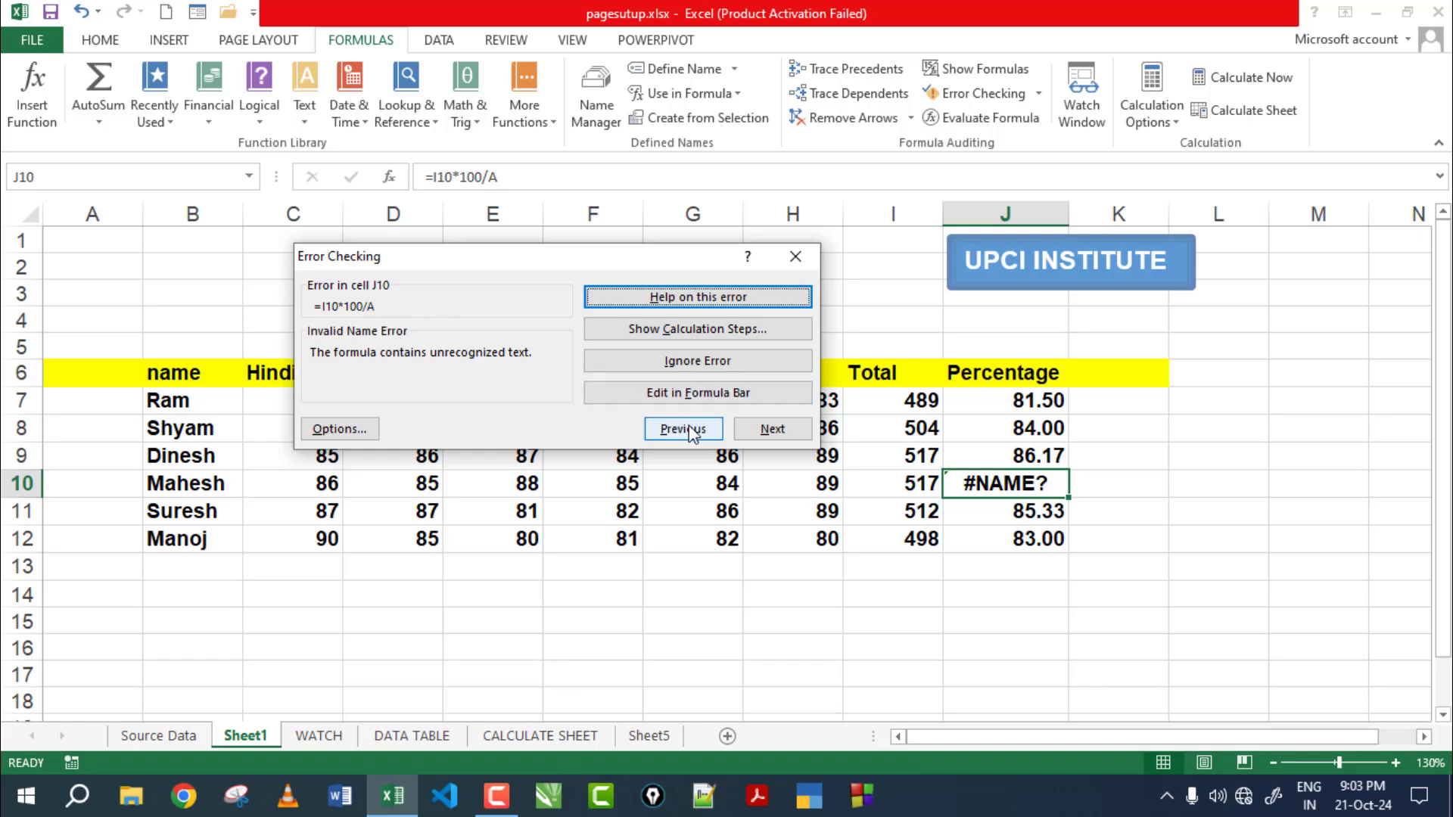
left_click(756, 433)
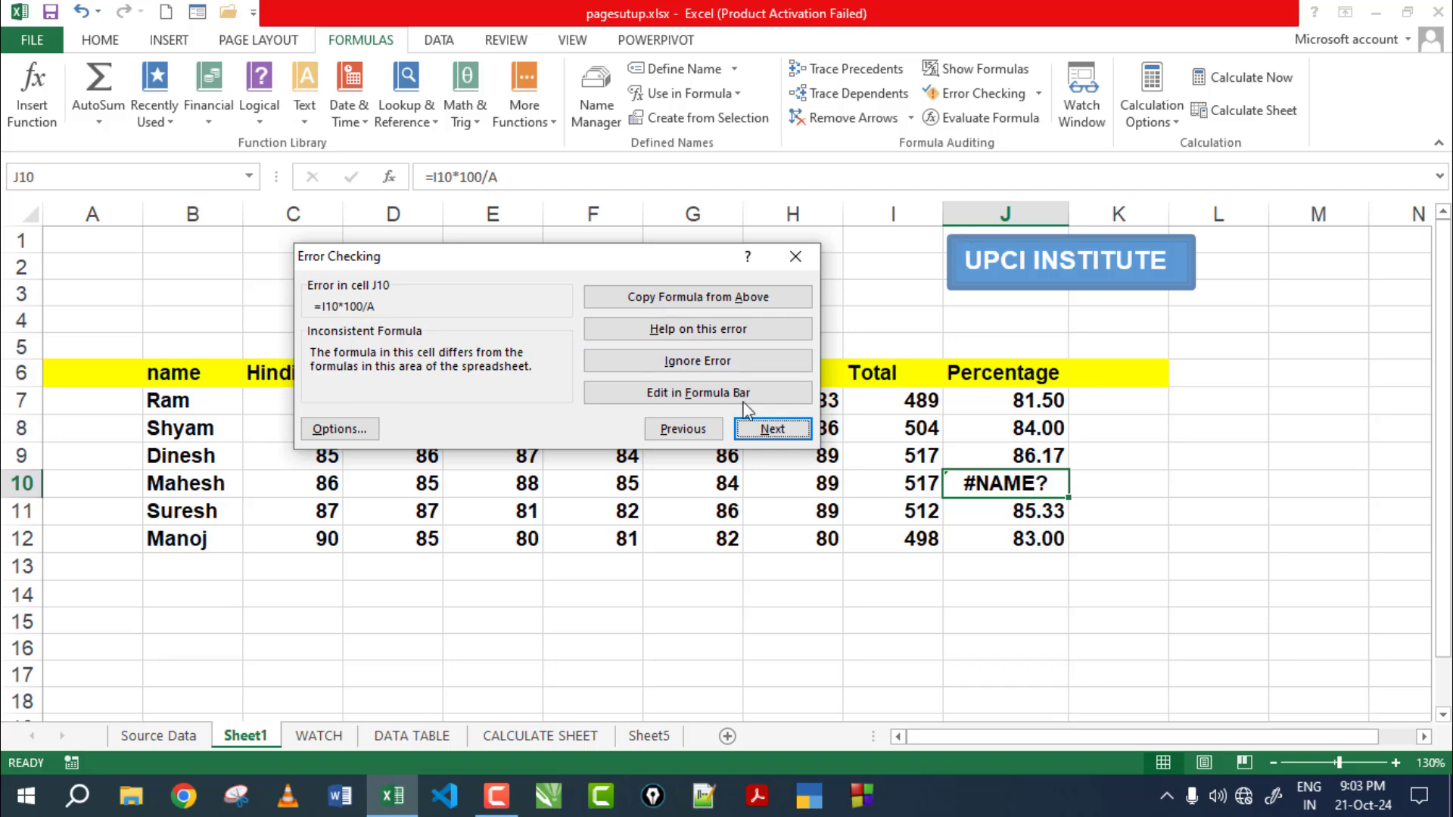
left_click(772, 430)
left_click(740, 451)
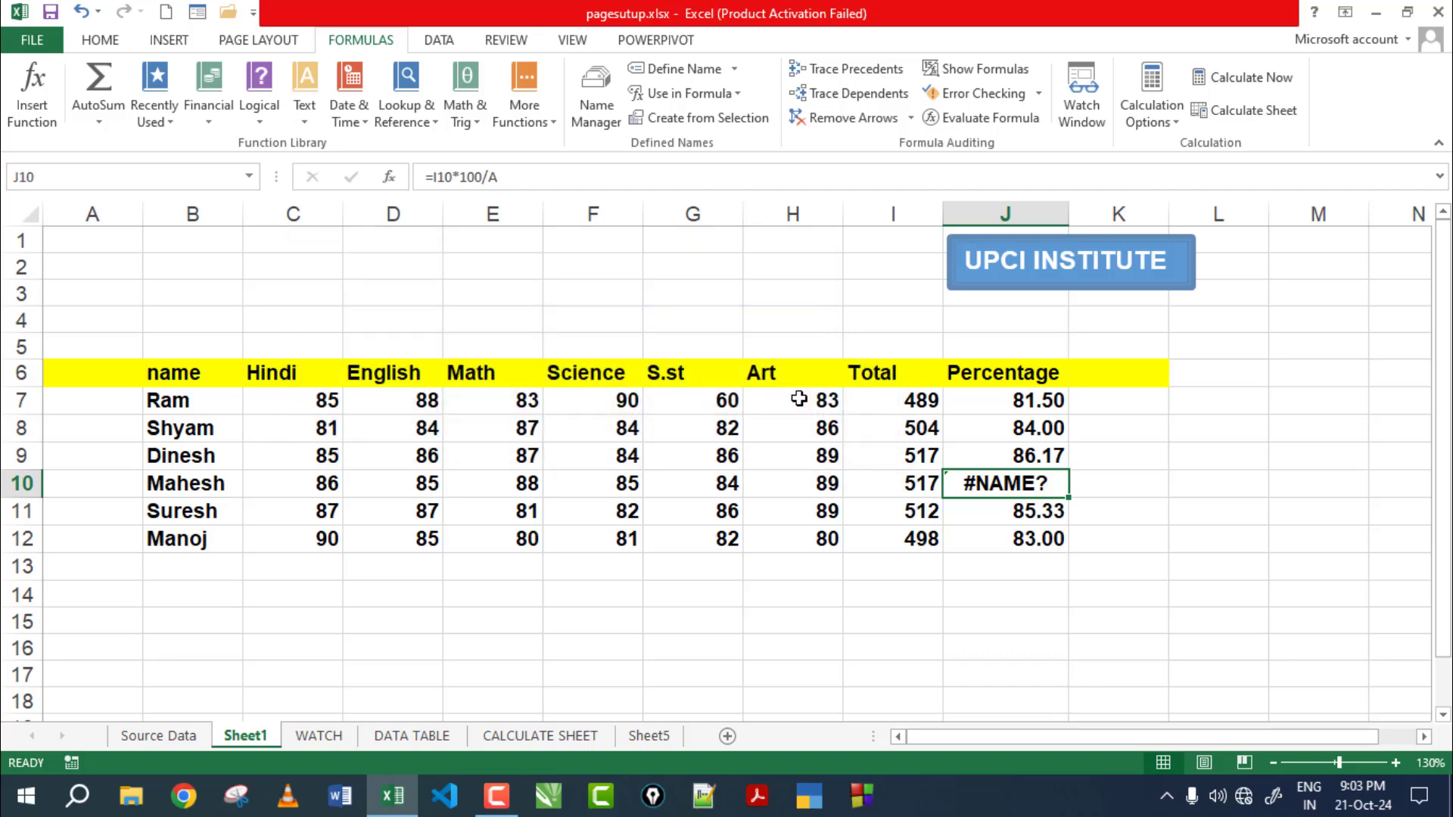
Restore J10 to =I10*100/600 so Mahesh's percentage reads 86.17 again
double_click(1016, 484)
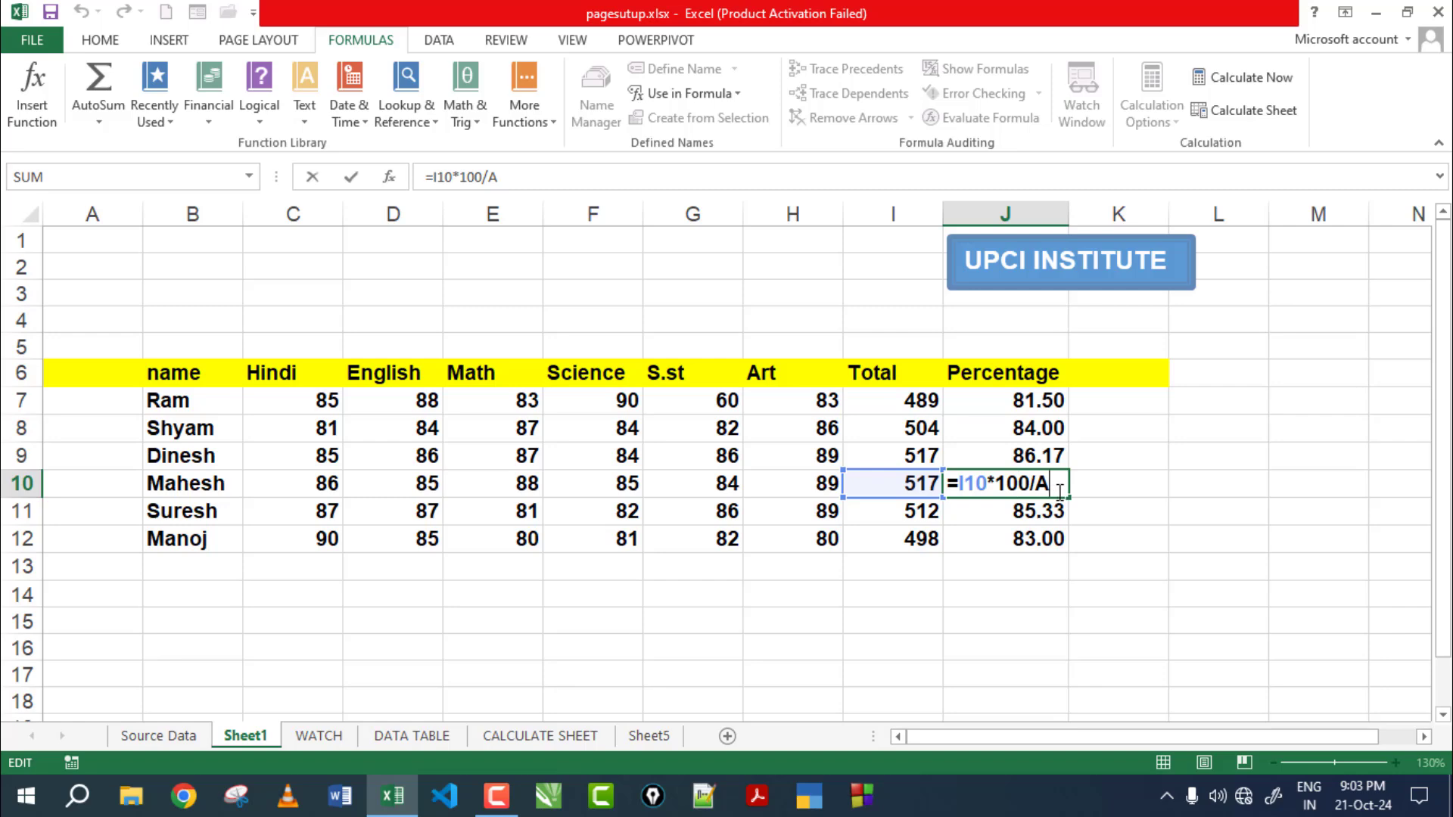
key("BackSpace")
type("00")
key("Return")
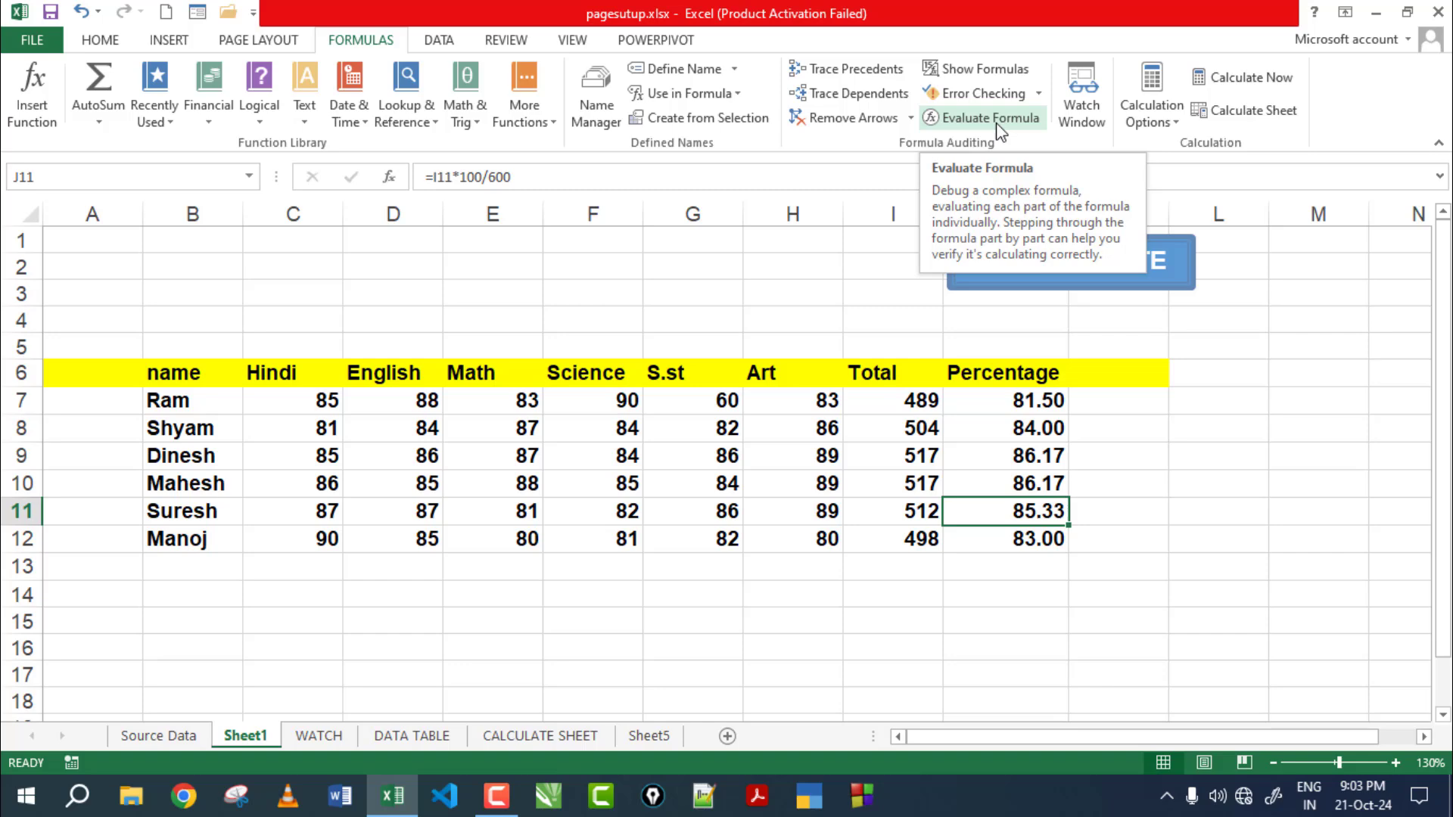
key("Up")
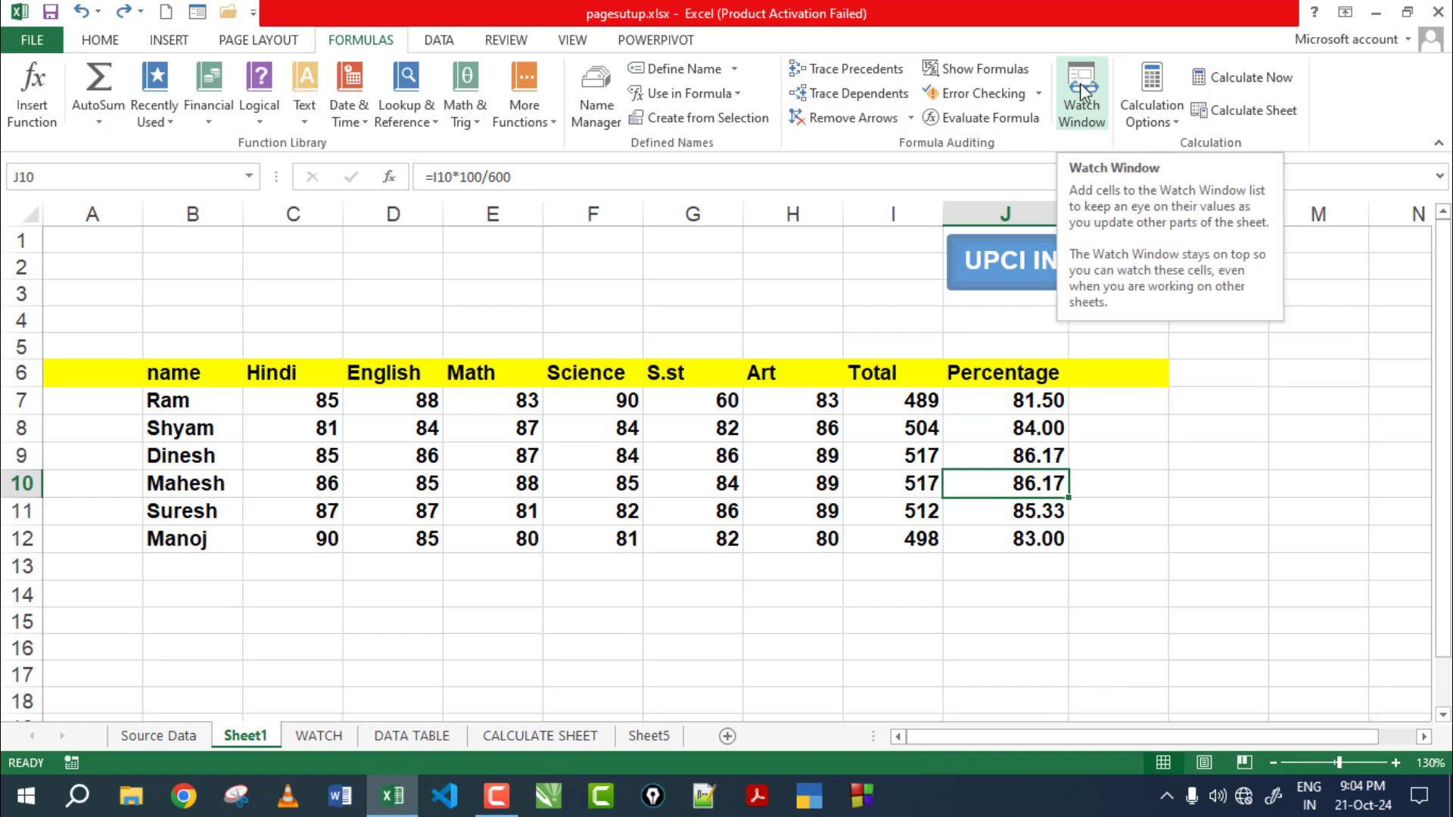
left_click(1084, 106)
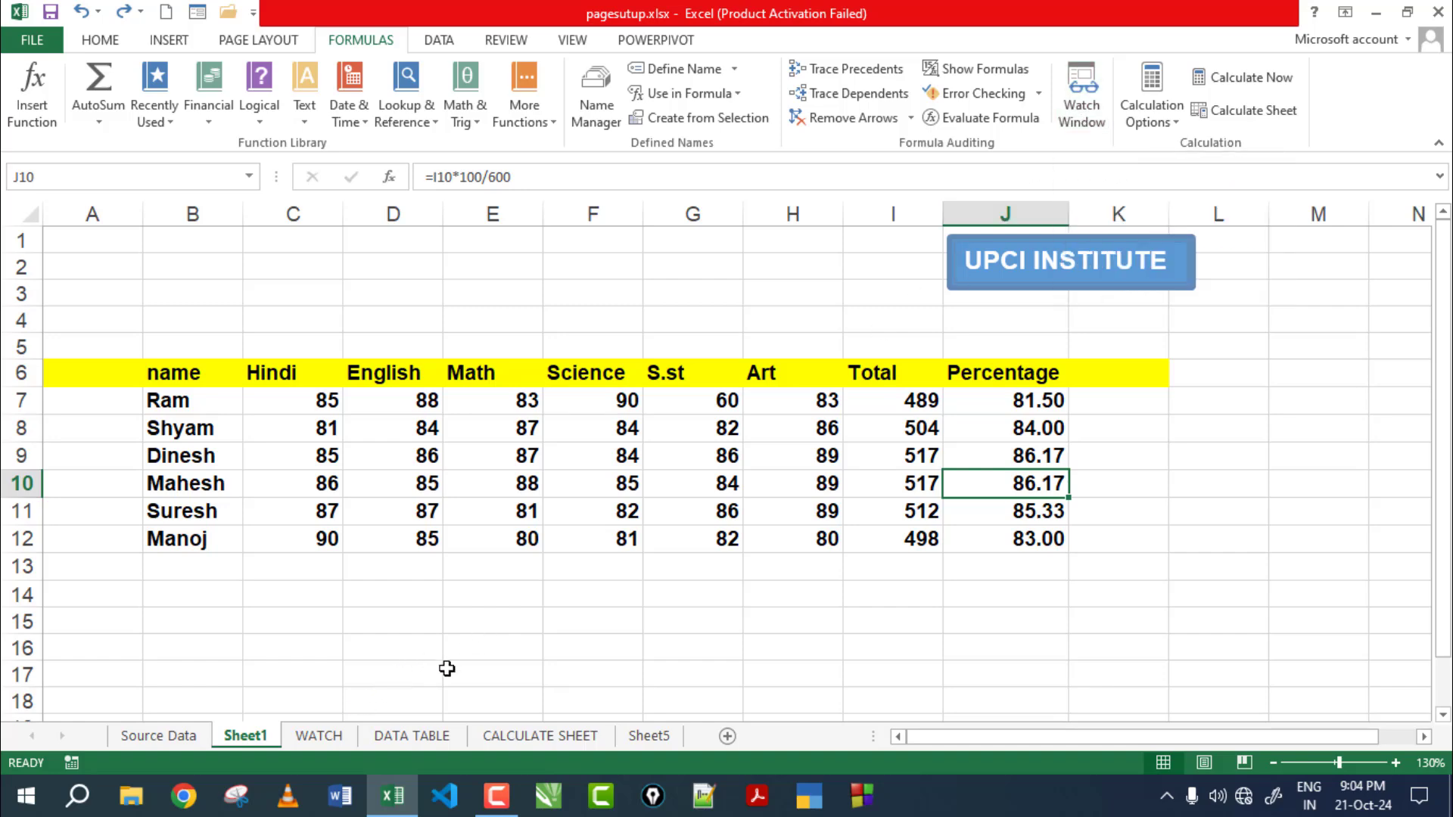
Switch to the WATCH sheet and review the sales table's Product, Customer and monthly sale headers
left_click(330, 738)
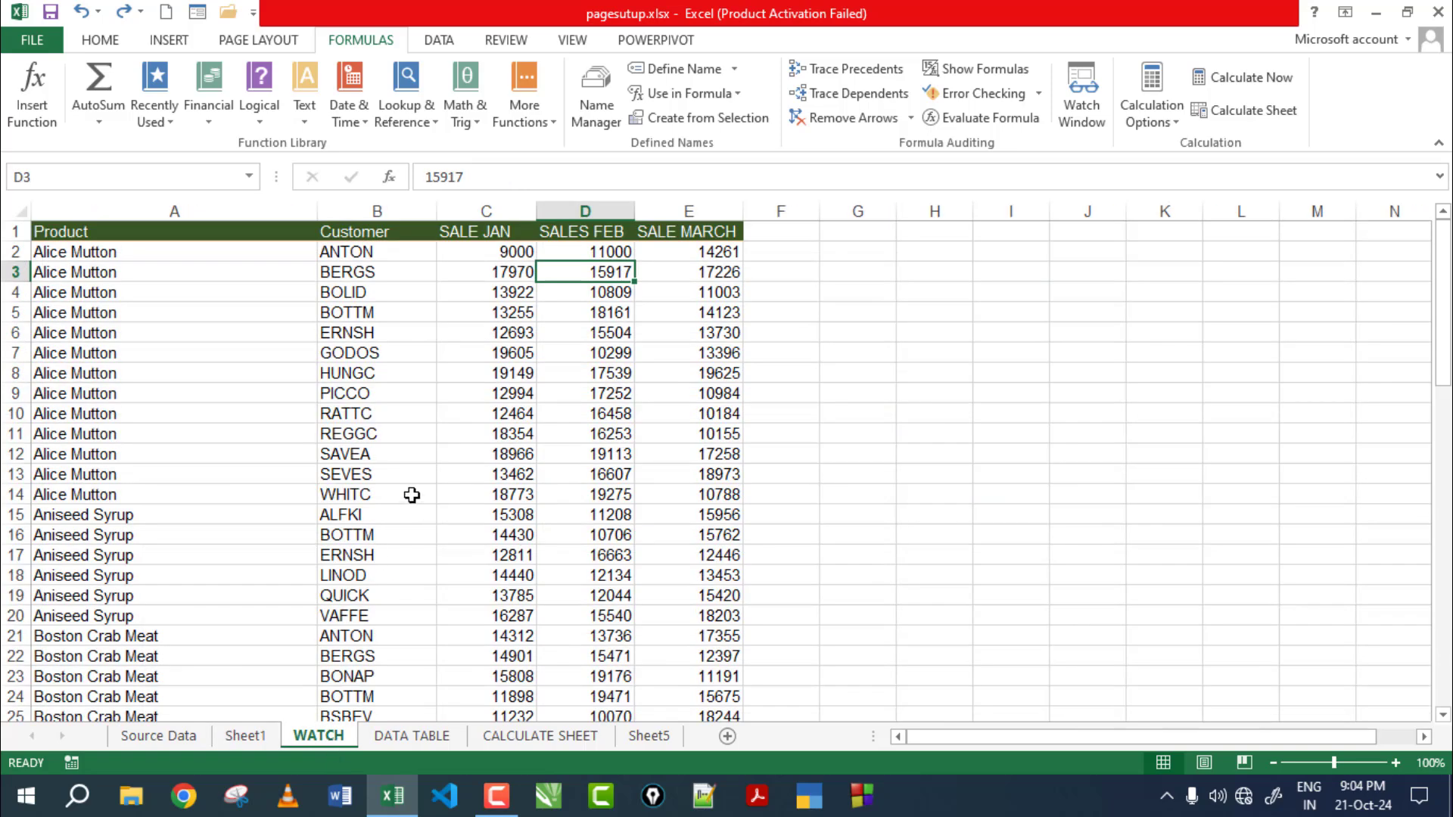
left_click(813, 291)
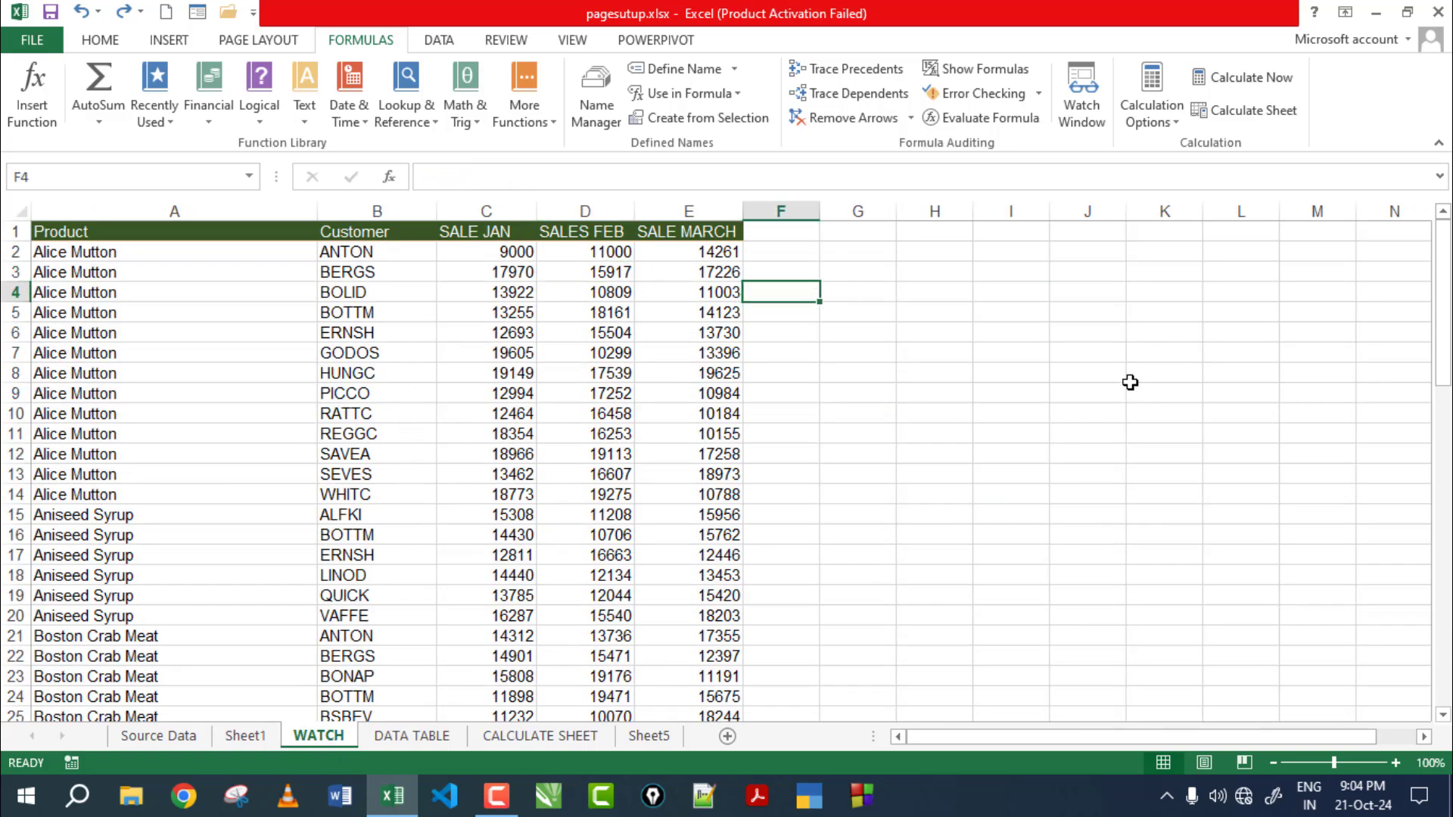
left_click(488, 254)
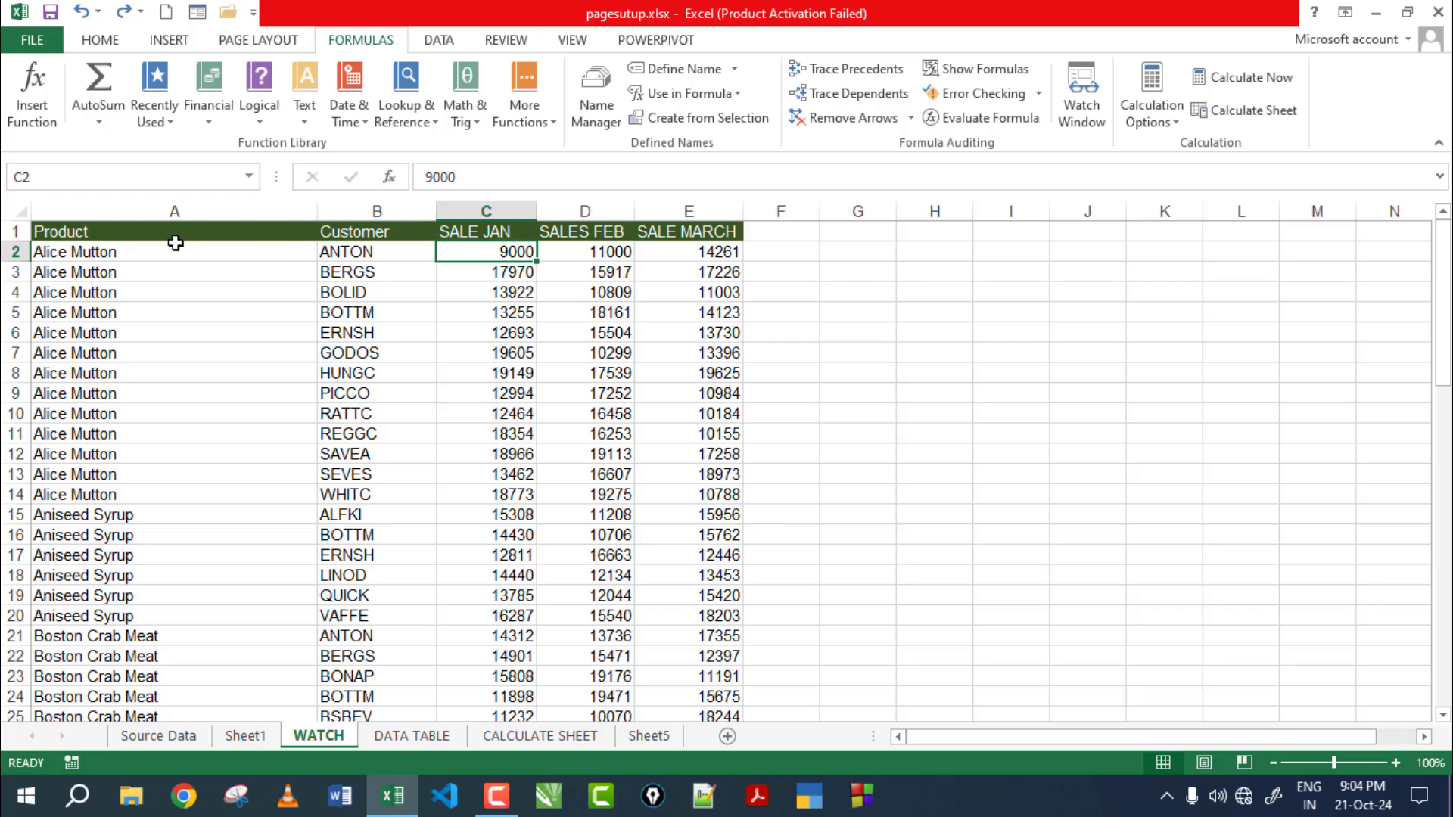
left_click(41, 238)
left_click(371, 234)
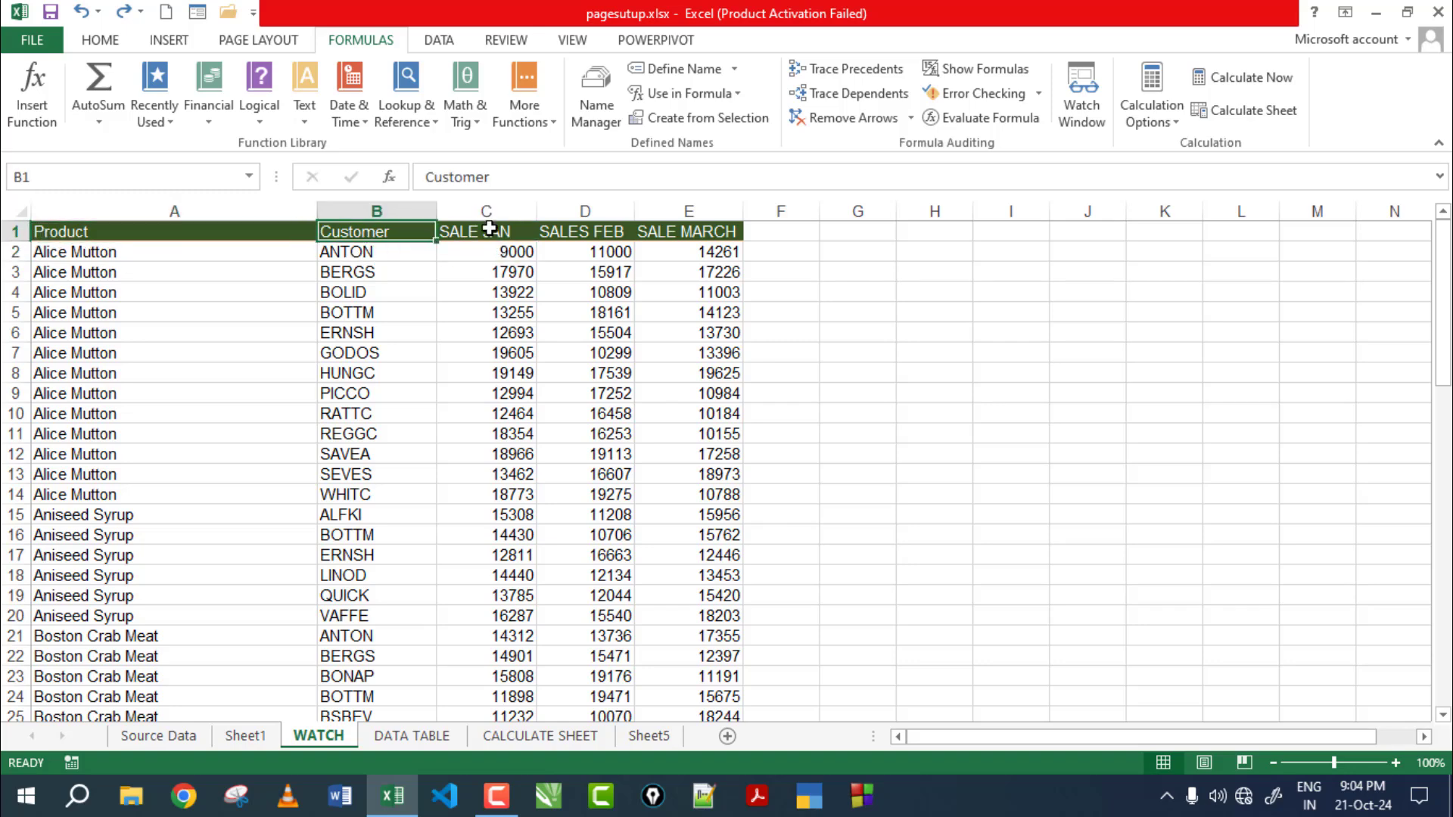
left_click(490, 231)
left_click(579, 233)
left_click(712, 233)
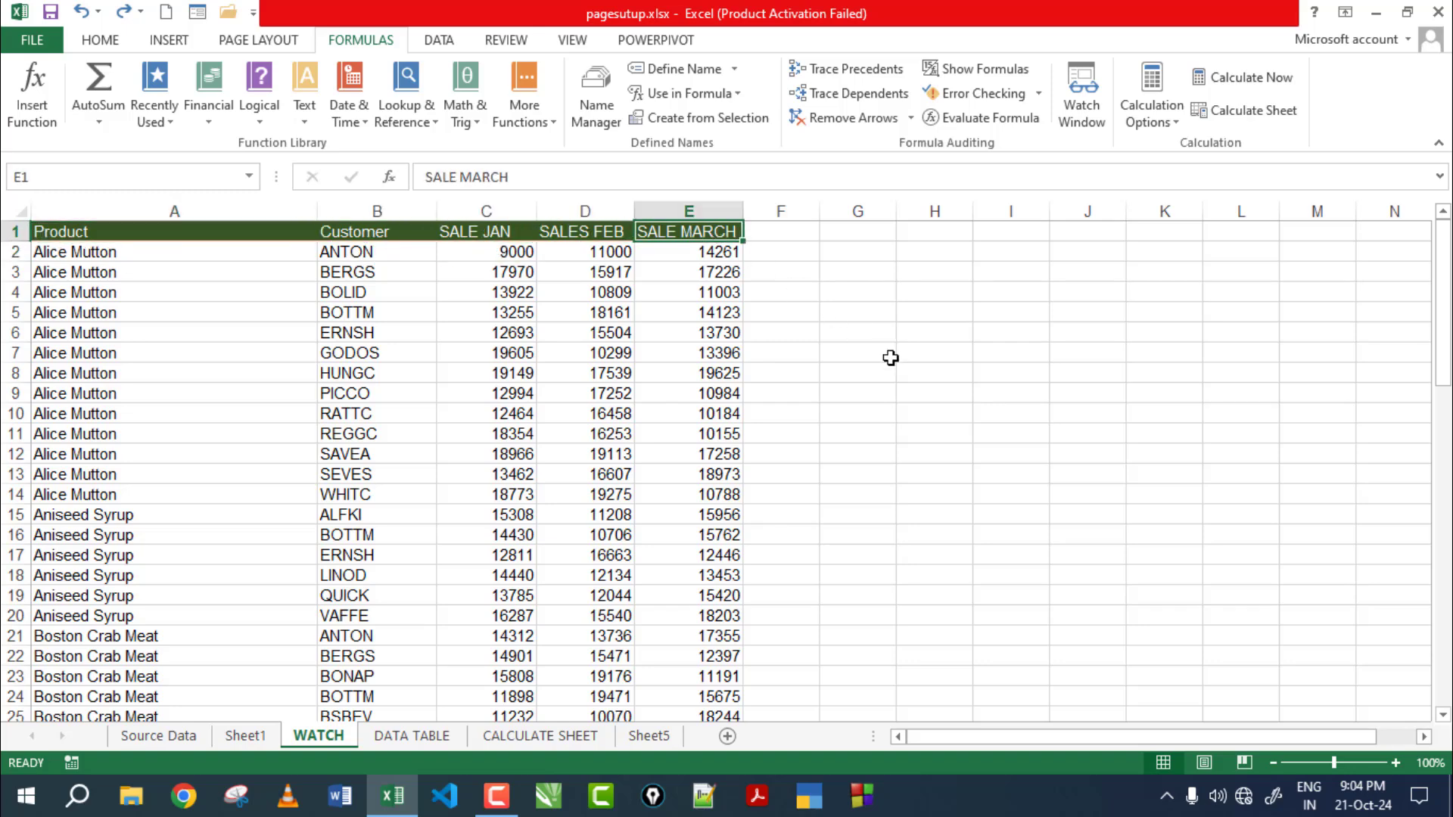
Review the January to March SUM totals in the TOTAL row 70
scroll(934, 363, "down", 4)
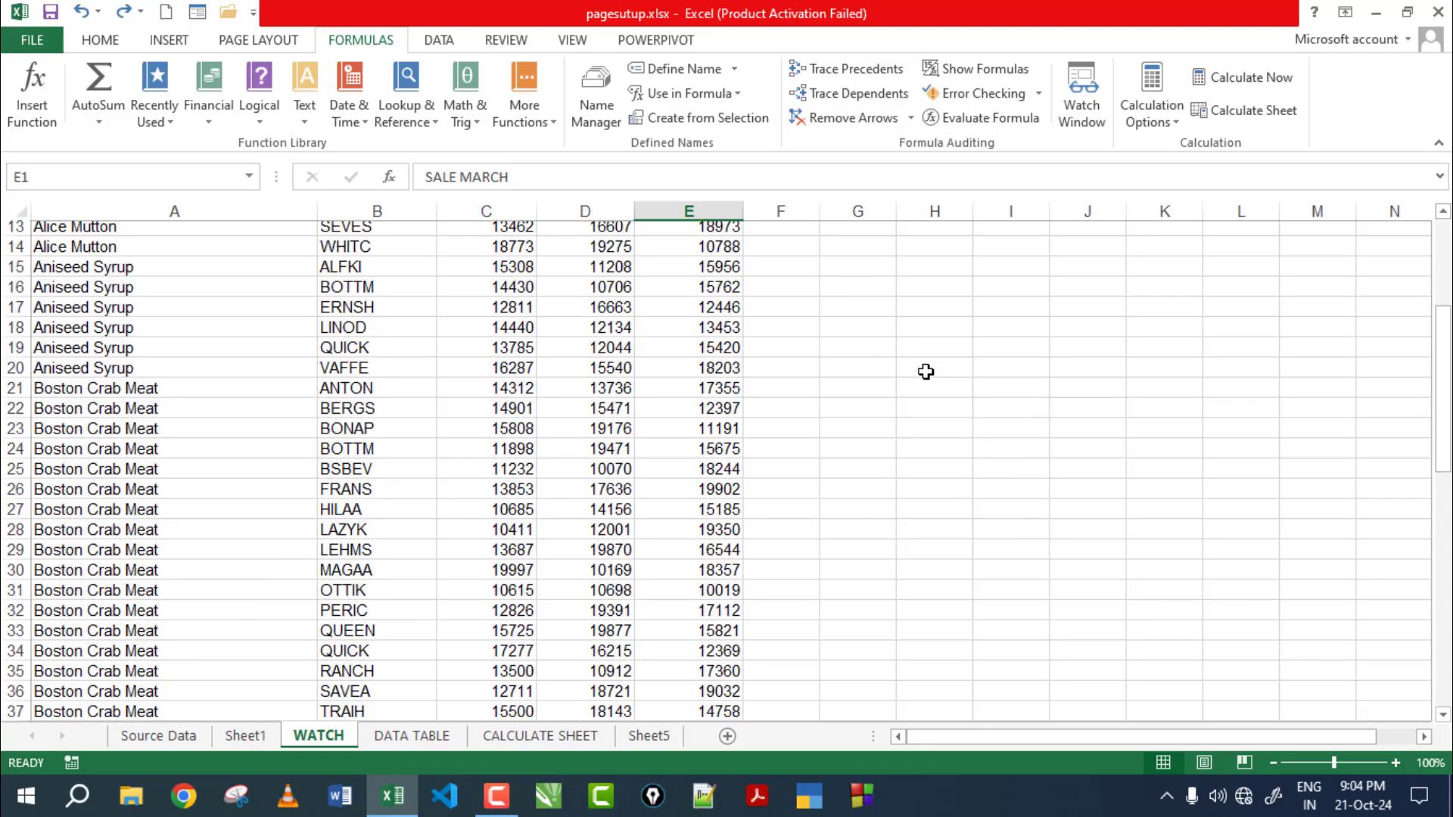
scroll(934, 363, "down", 10)
scroll(933, 363, "down", 6)
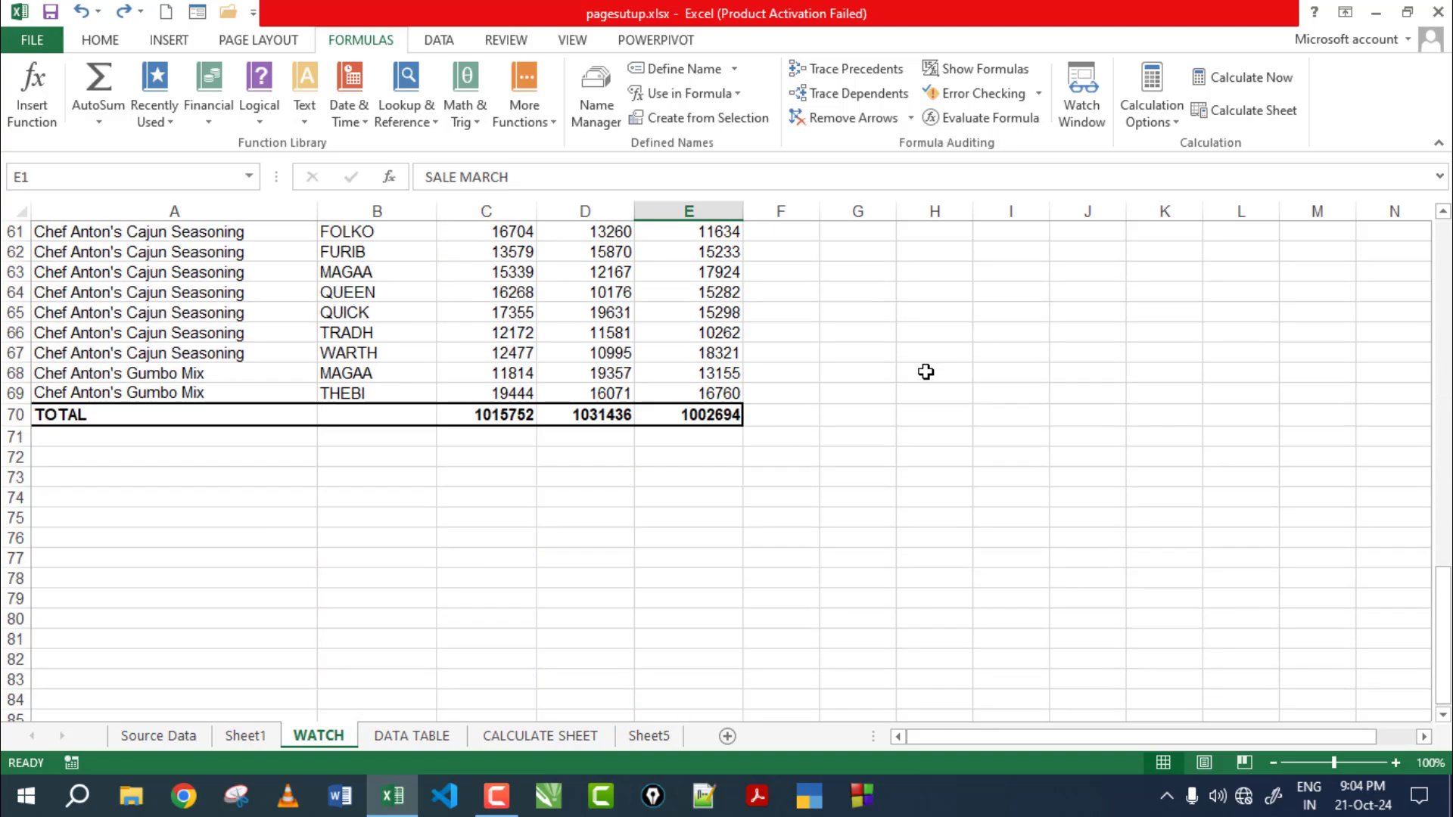
left_click(488, 415)
left_click(690, 414)
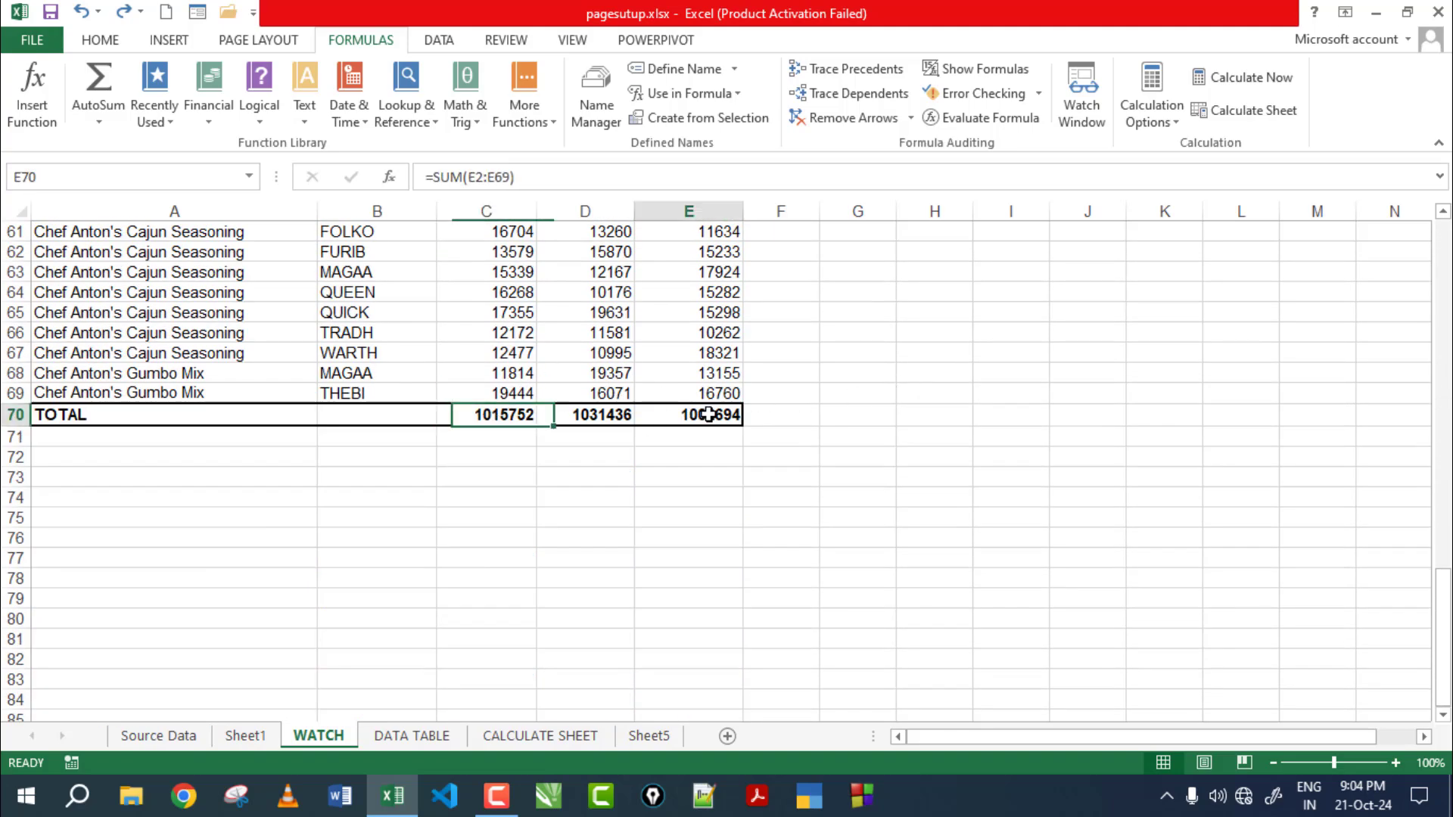
left_click(386, 415)
scroll(386, 413, "up", 5)
scroll(386, 413, "up", 9)
scroll(386, 413, "up", 5)
scroll(386, 413, "up", 1)
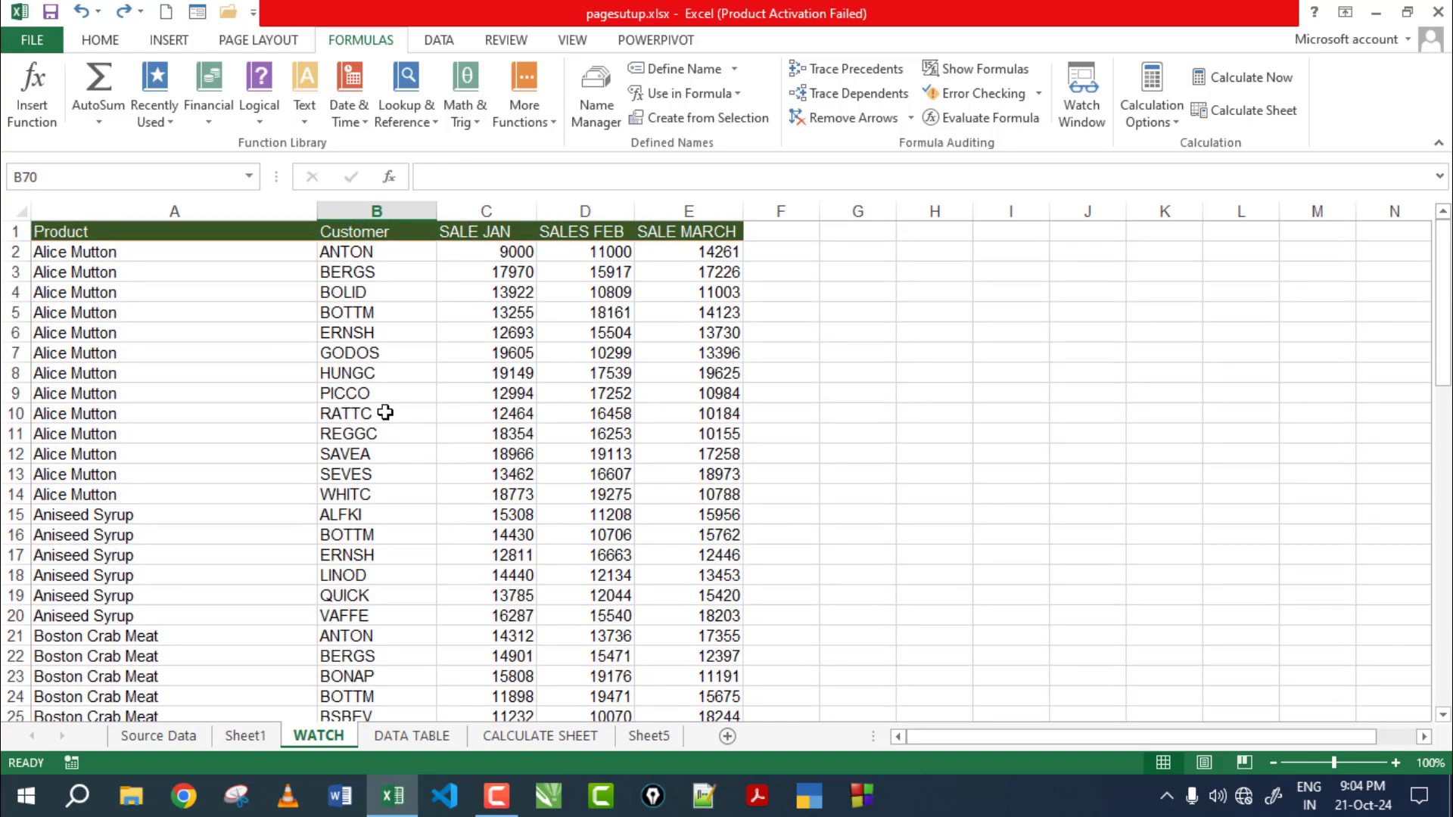
Change ANTON's January sale in C2 to 80000 and check the C70 total of 1086752
left_click(488, 253)
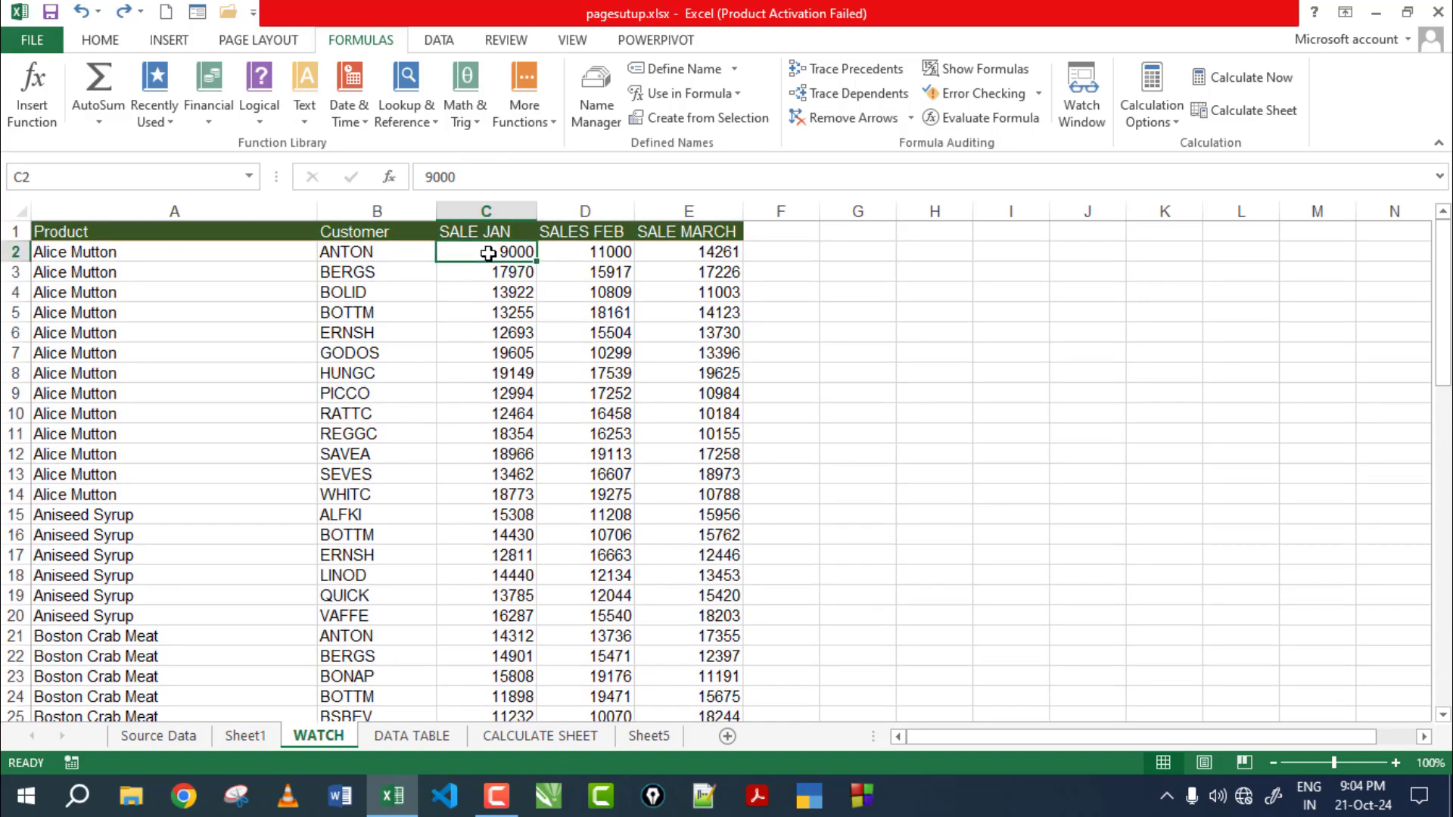
type("8000")
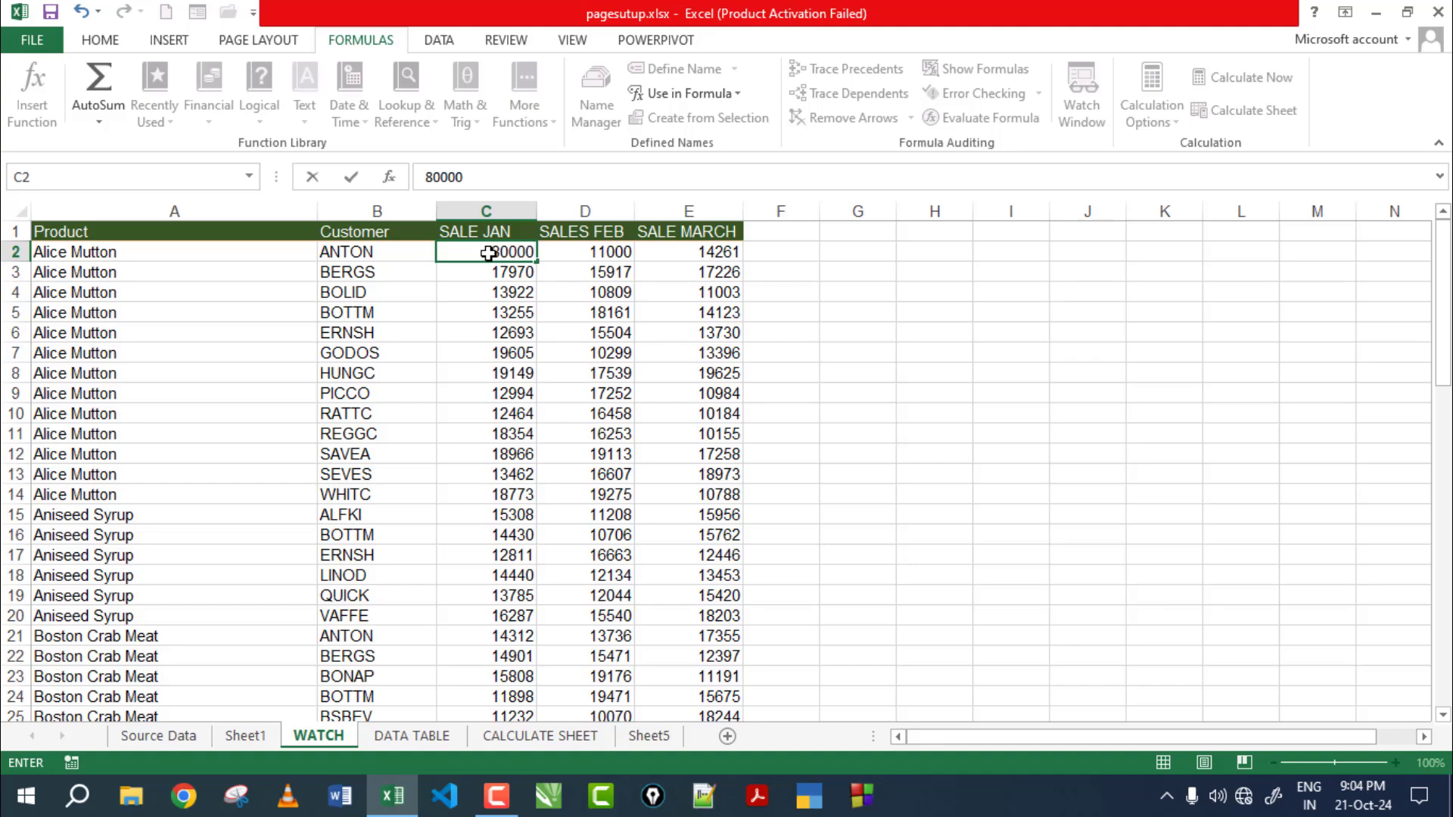
key("Return")
scroll(674, 613, "down", 4)
scroll(671, 654, "down", 4)
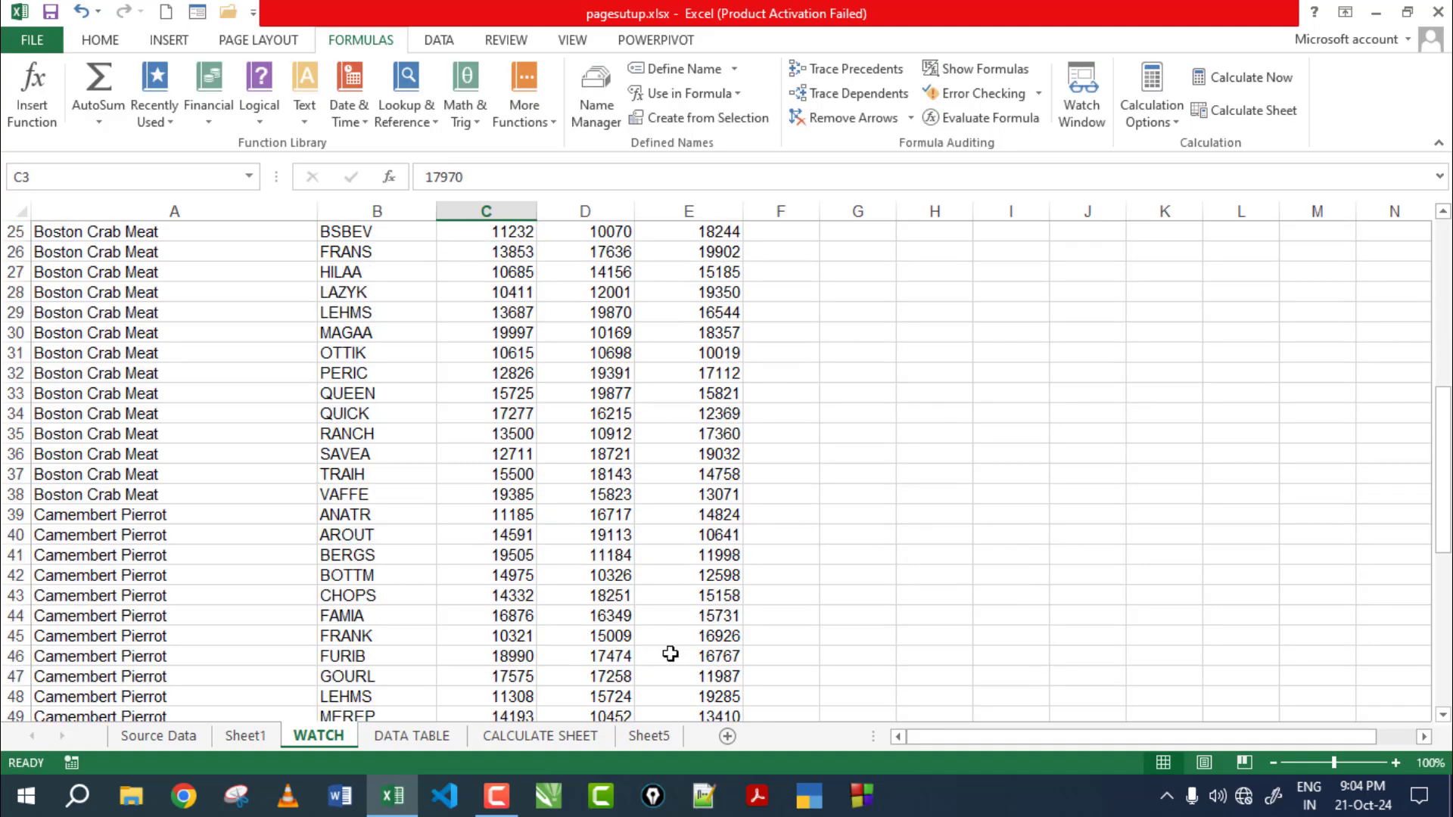
scroll(671, 654, "down", 11)
left_click(486, 474)
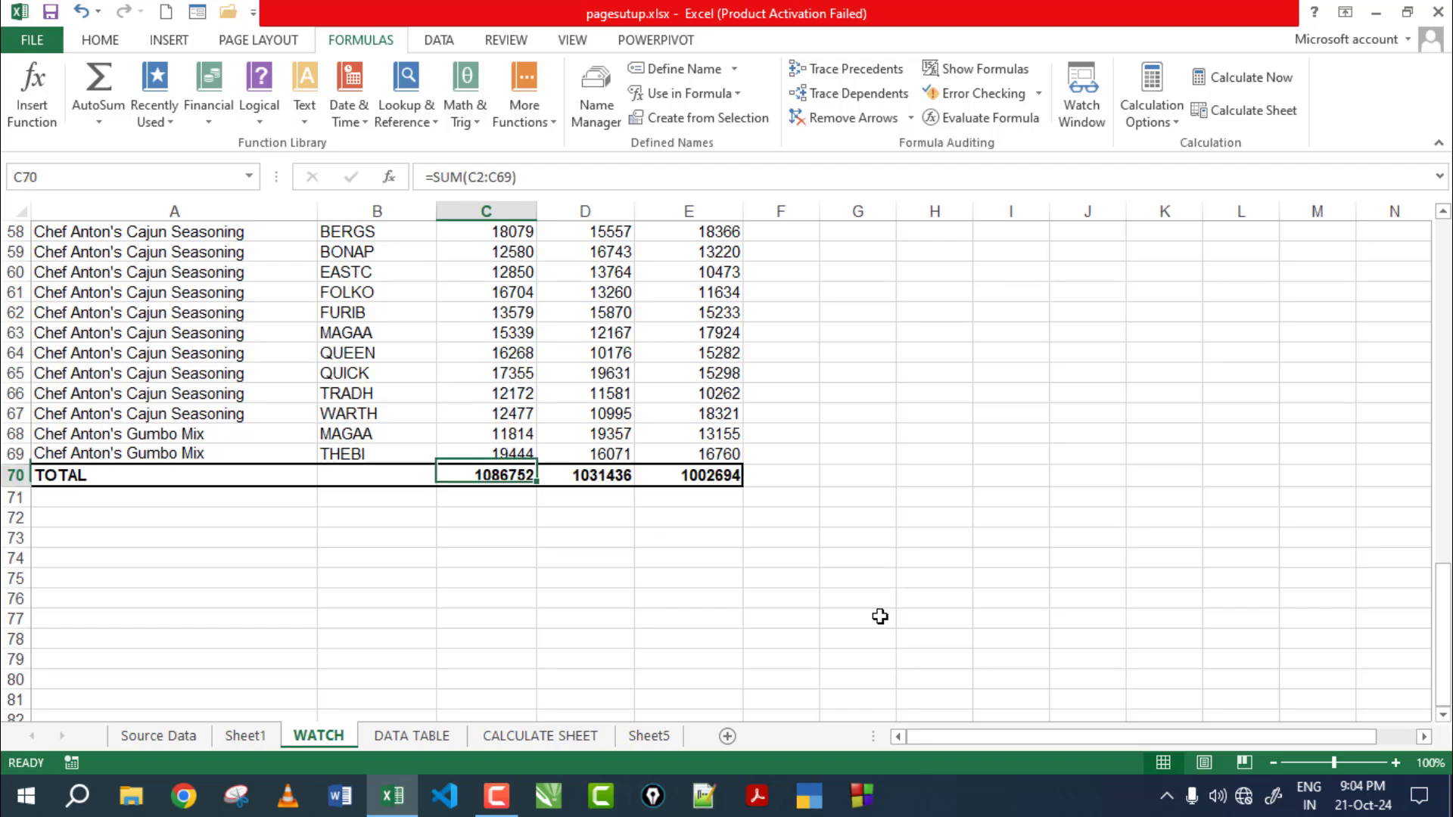
scroll(943, 701, "up", 6)
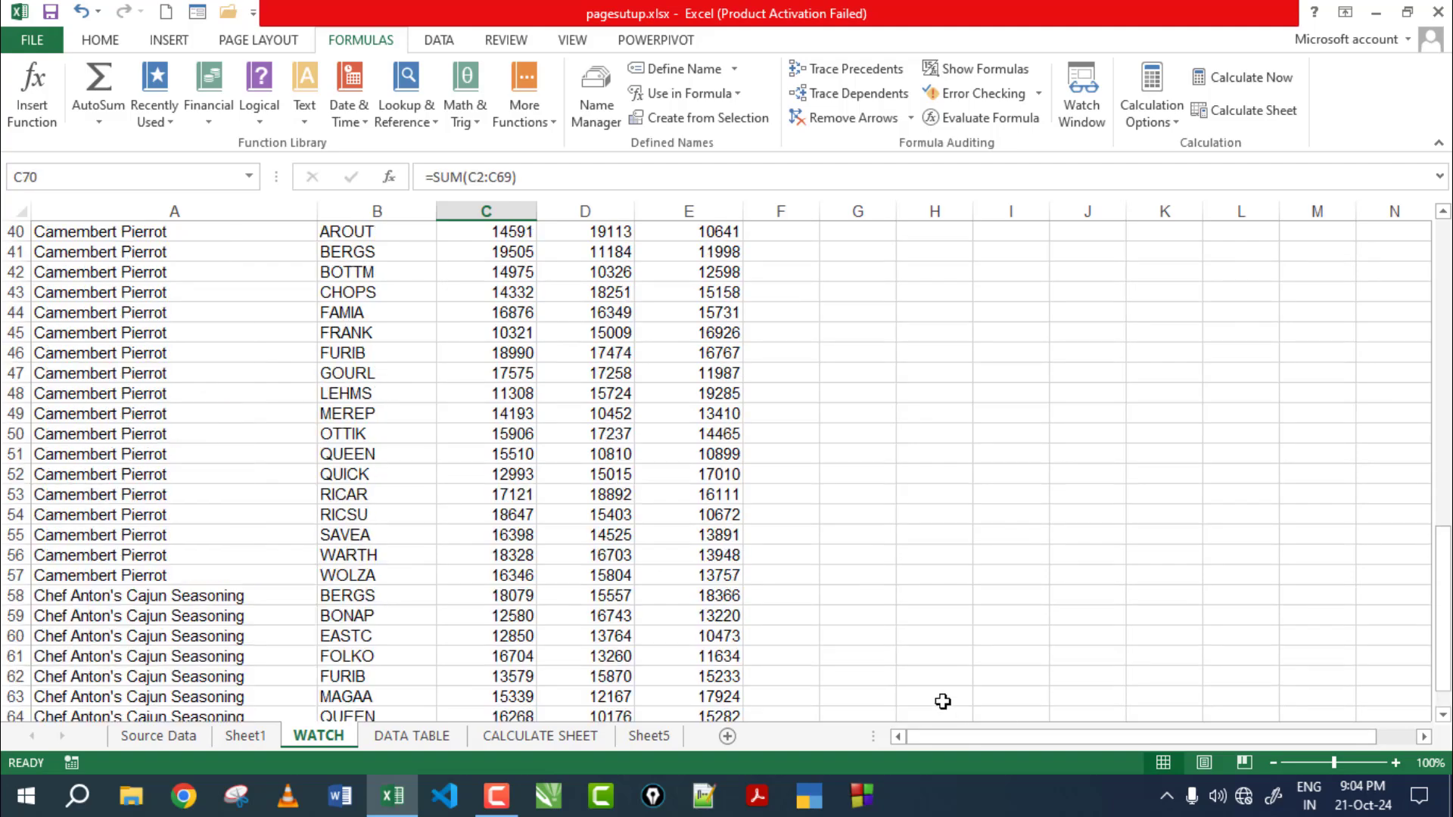
scroll(942, 701, "up", 8)
scroll(942, 701, "up", 5)
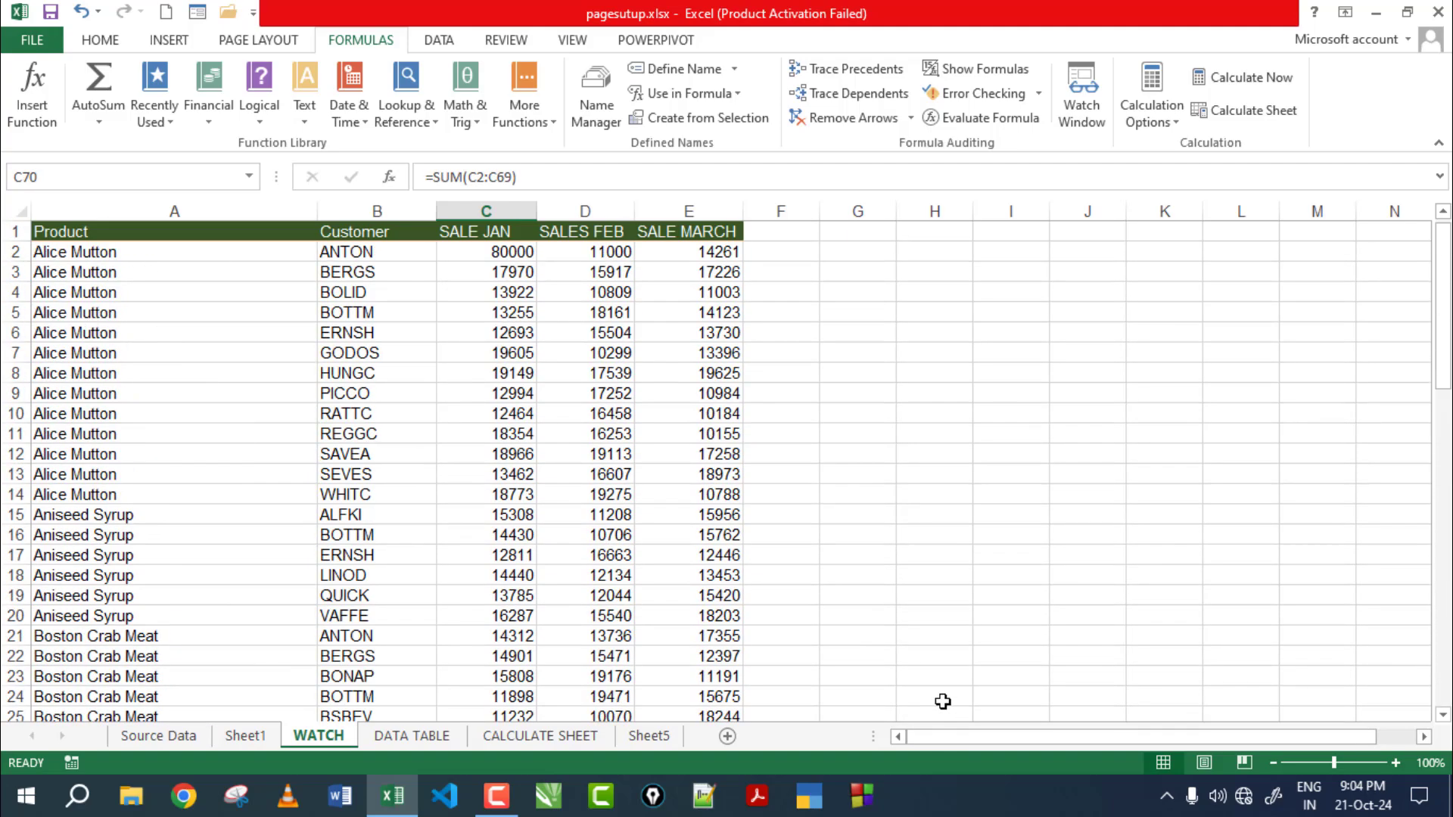
Change ANTON's February sale in D2 to 30000, making the February total 1050436
left_click(606, 254)
type("30000")
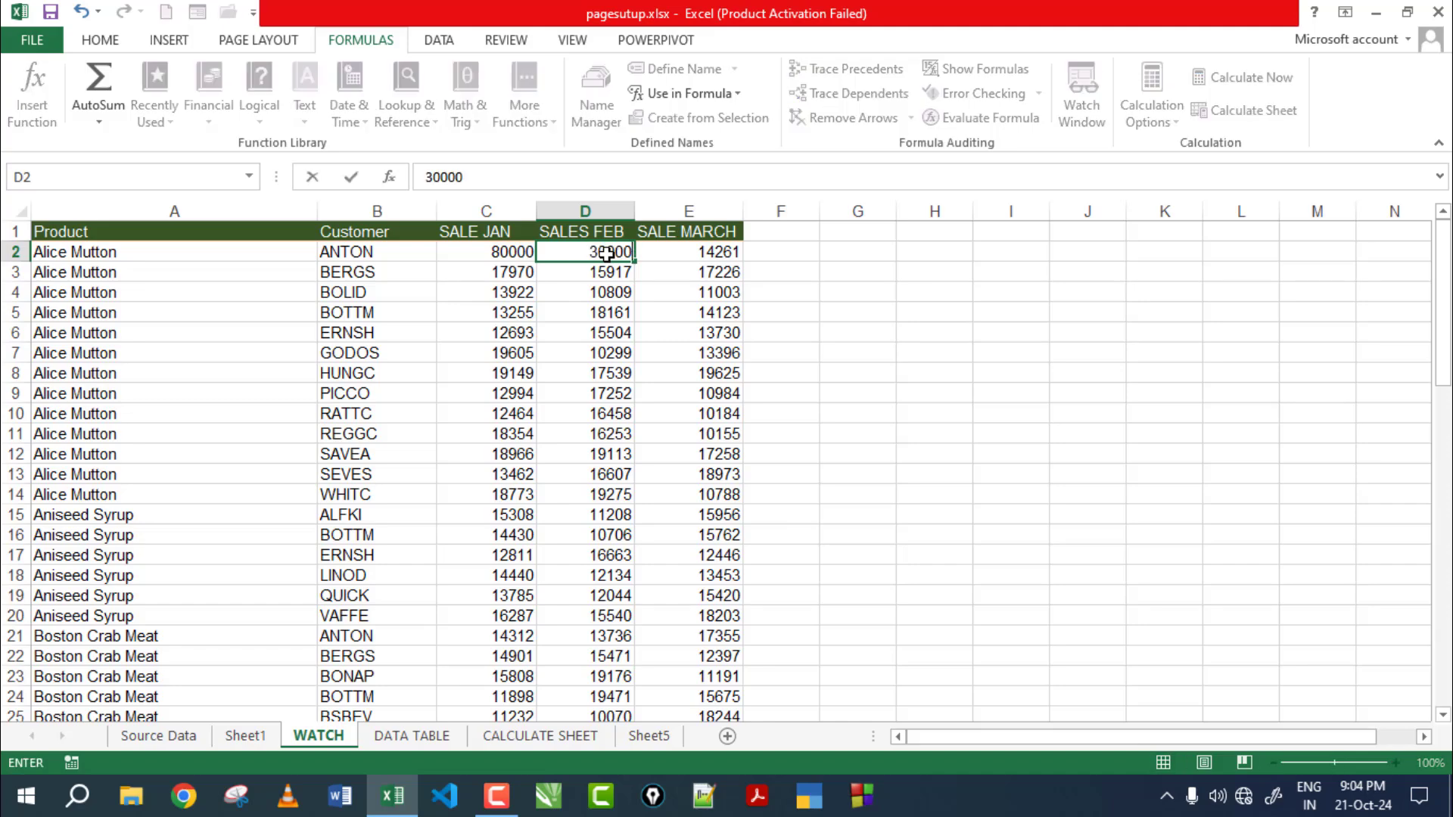
key("Return")
scroll(578, 436, "down", 5)
scroll(577, 445, "down", 3)
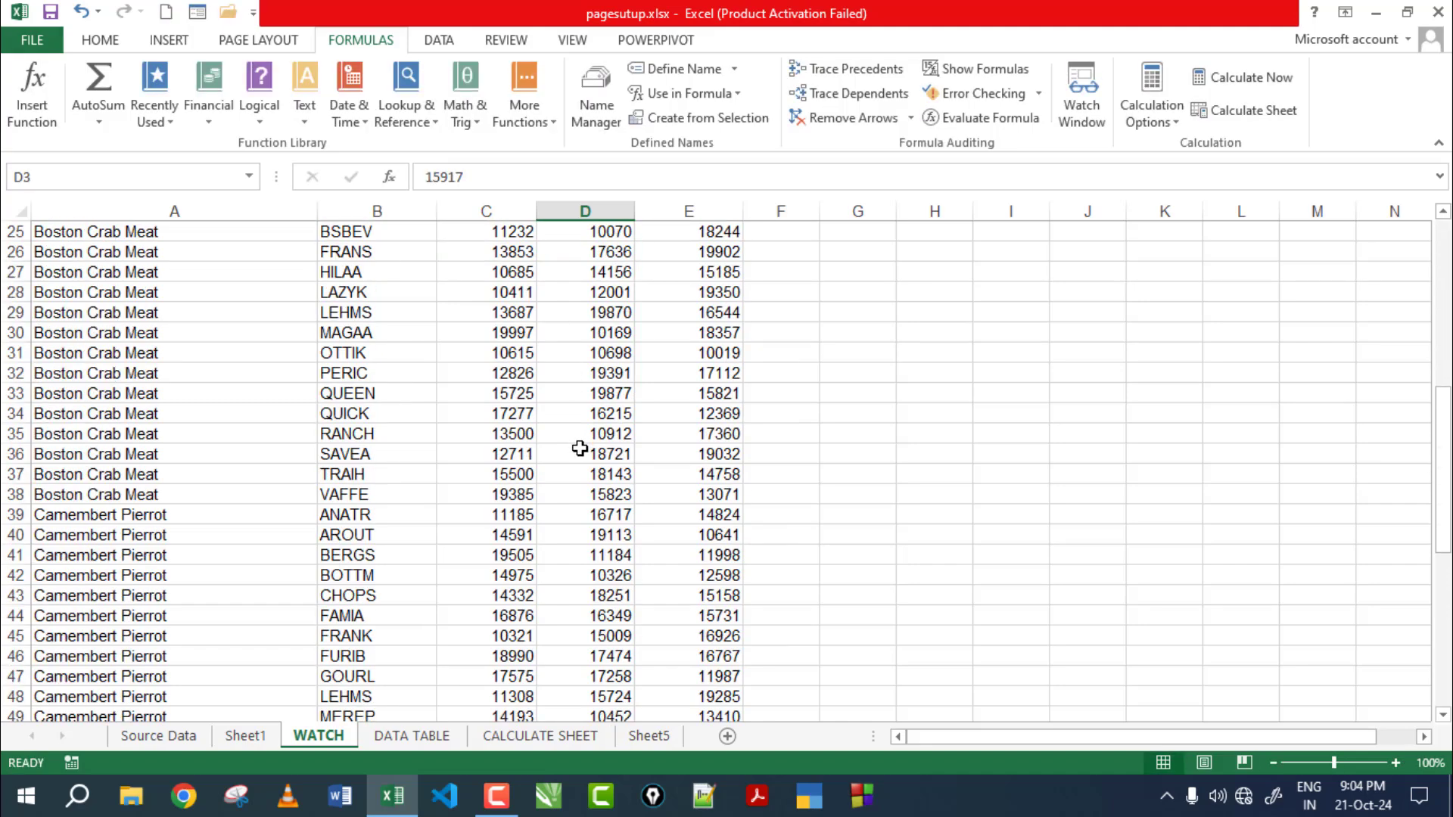
scroll(614, 500, "down", 9)
scroll(614, 501, "down", 4)
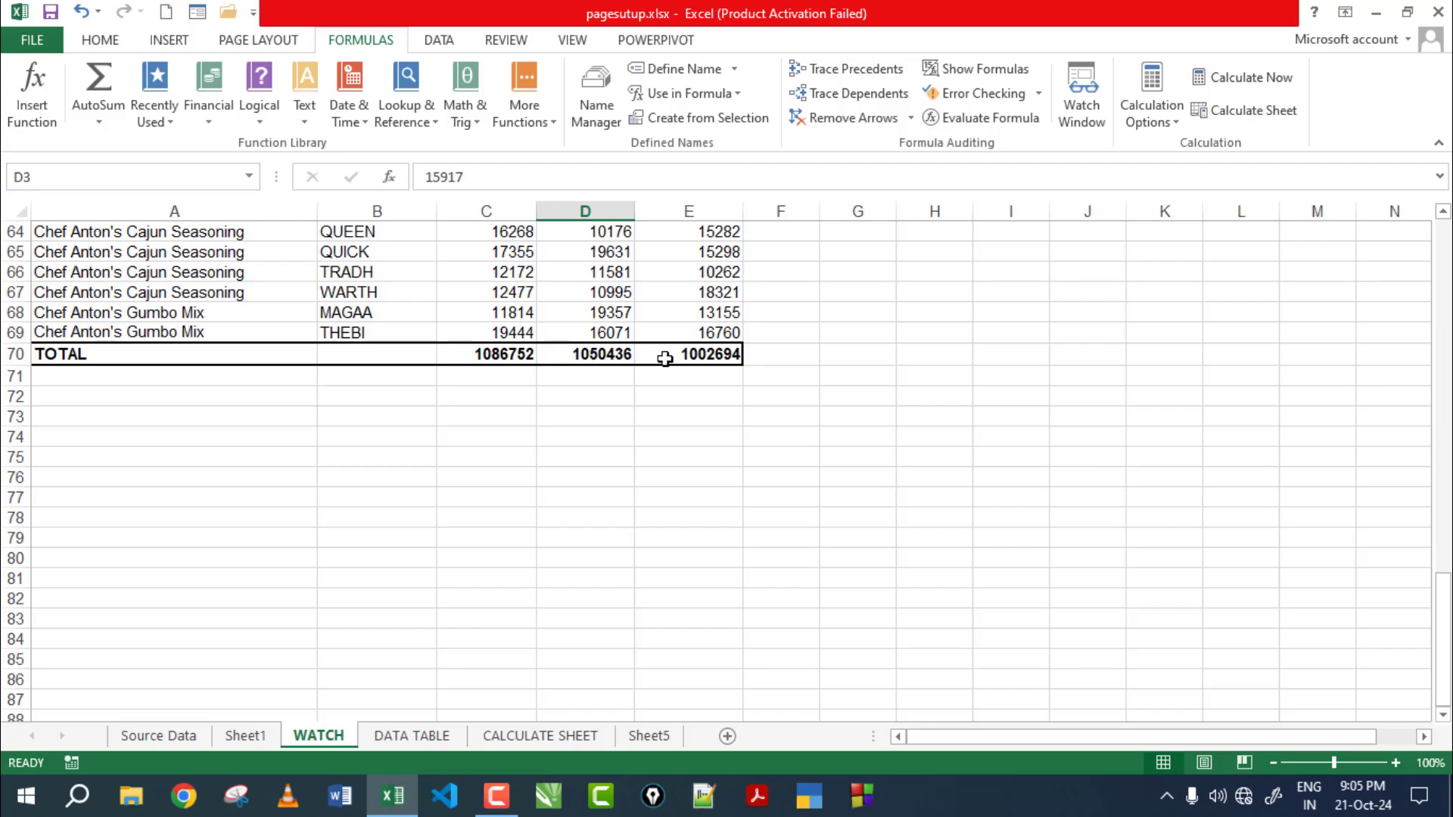
scroll(664, 359, "up", 7)
scroll(665, 359, "up", 14)
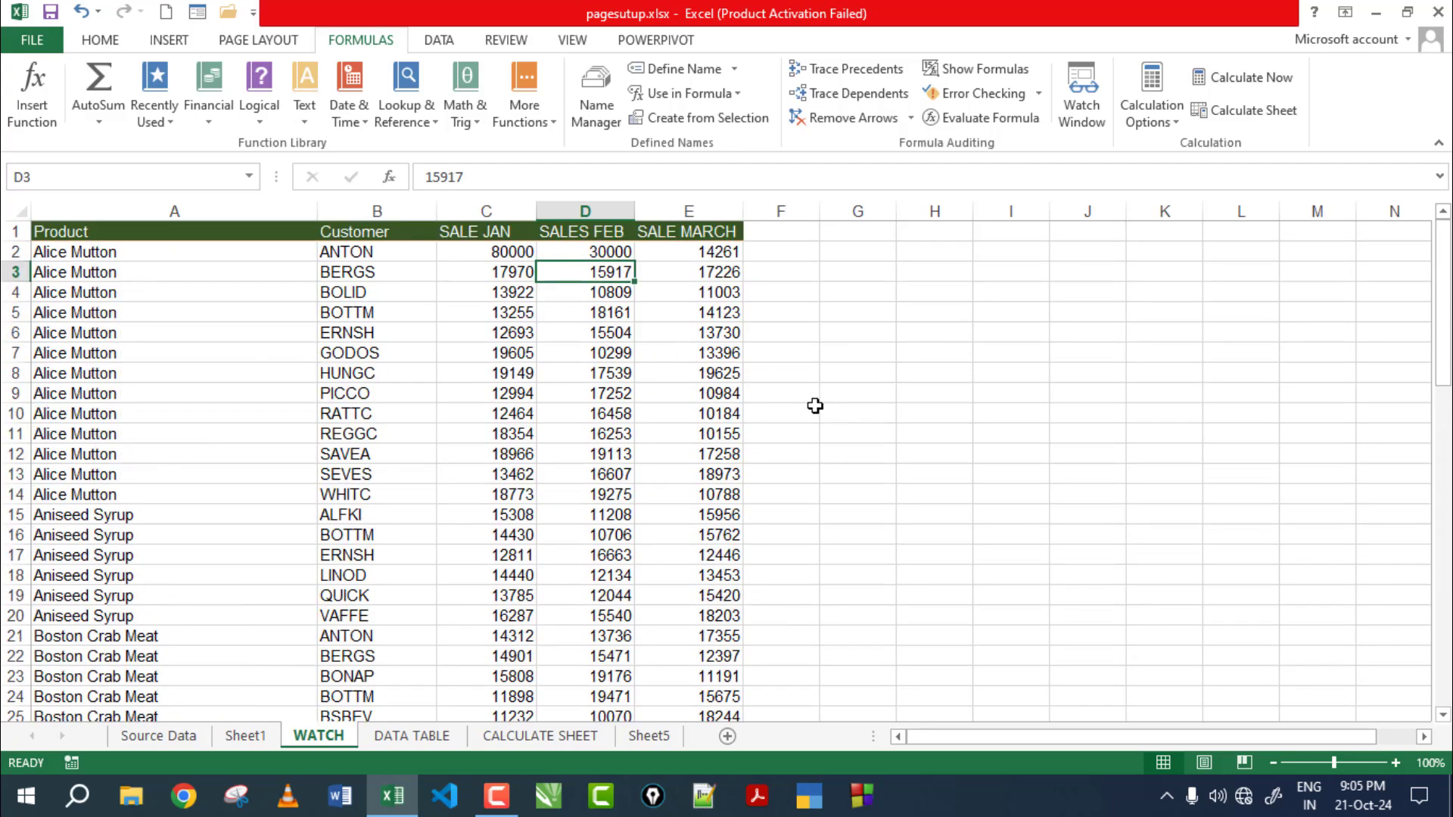
left_click(69, 234)
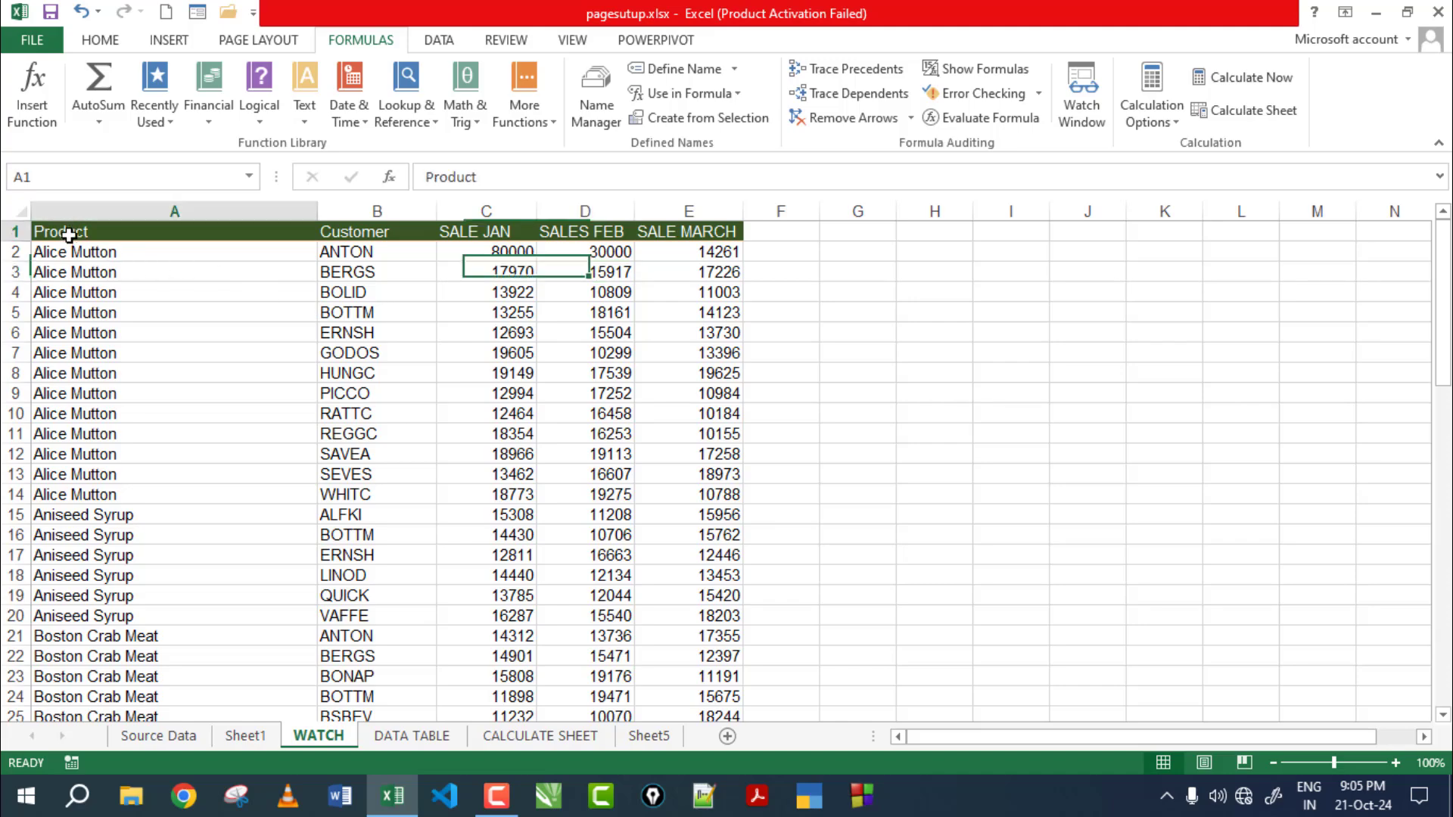
left_click_drag(69, 233, 747, 698)
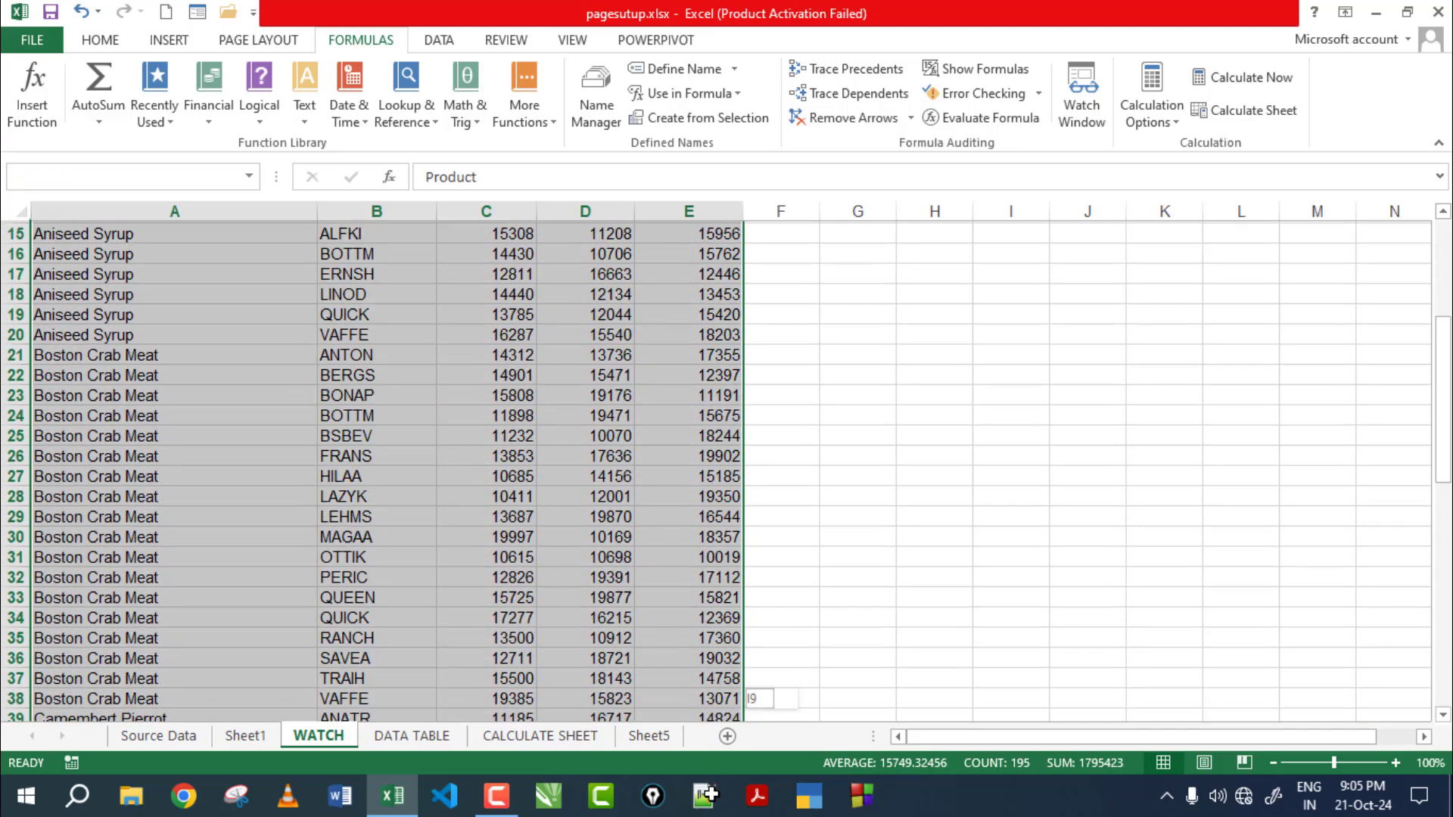
mouse_move(747, 698)
left_mouse_down()
mouse_move(684, 733)
mouse_move(695, 630)
left_mouse_up()
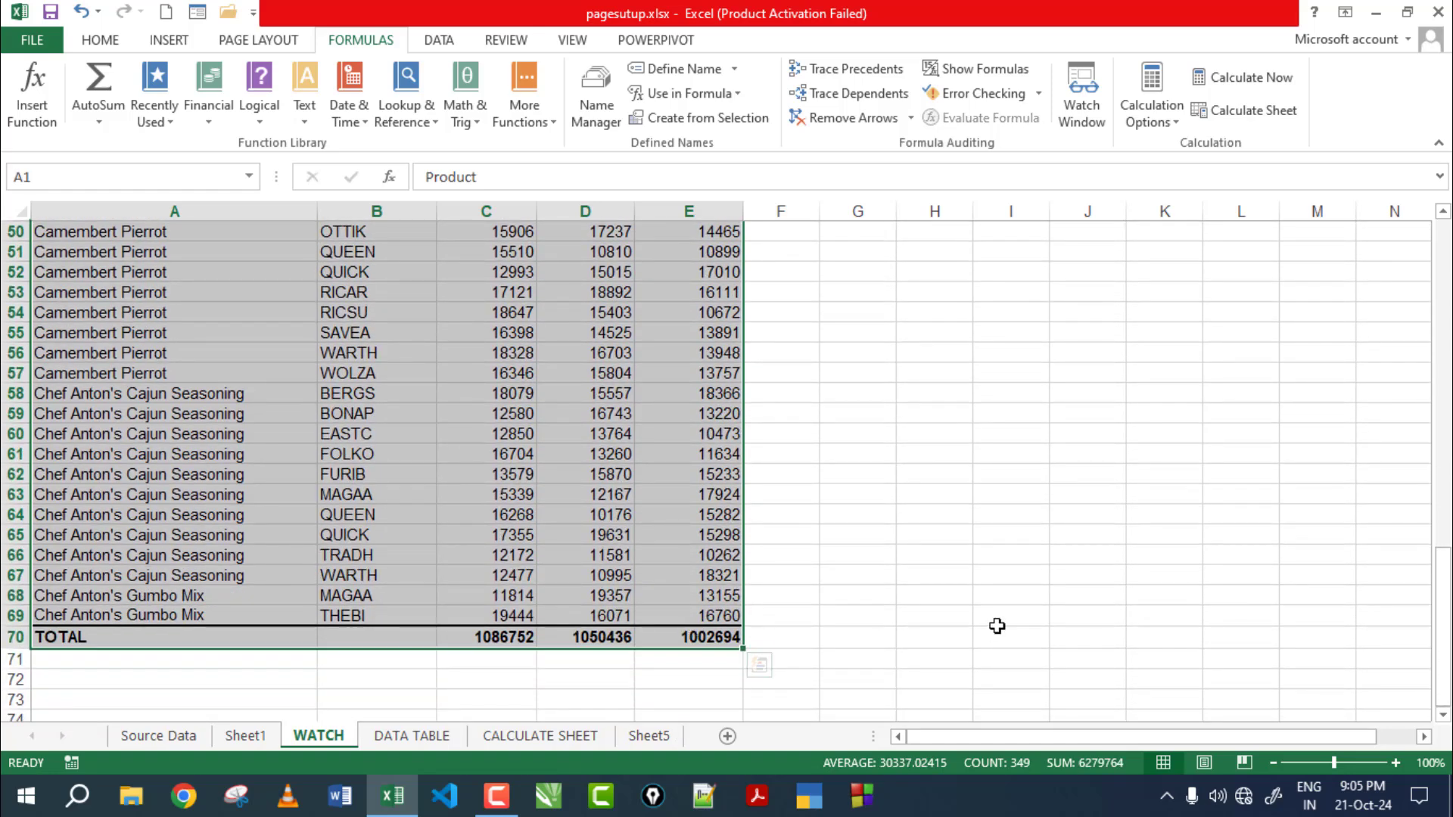
left_click(996, 619)
left_click(521, 637)
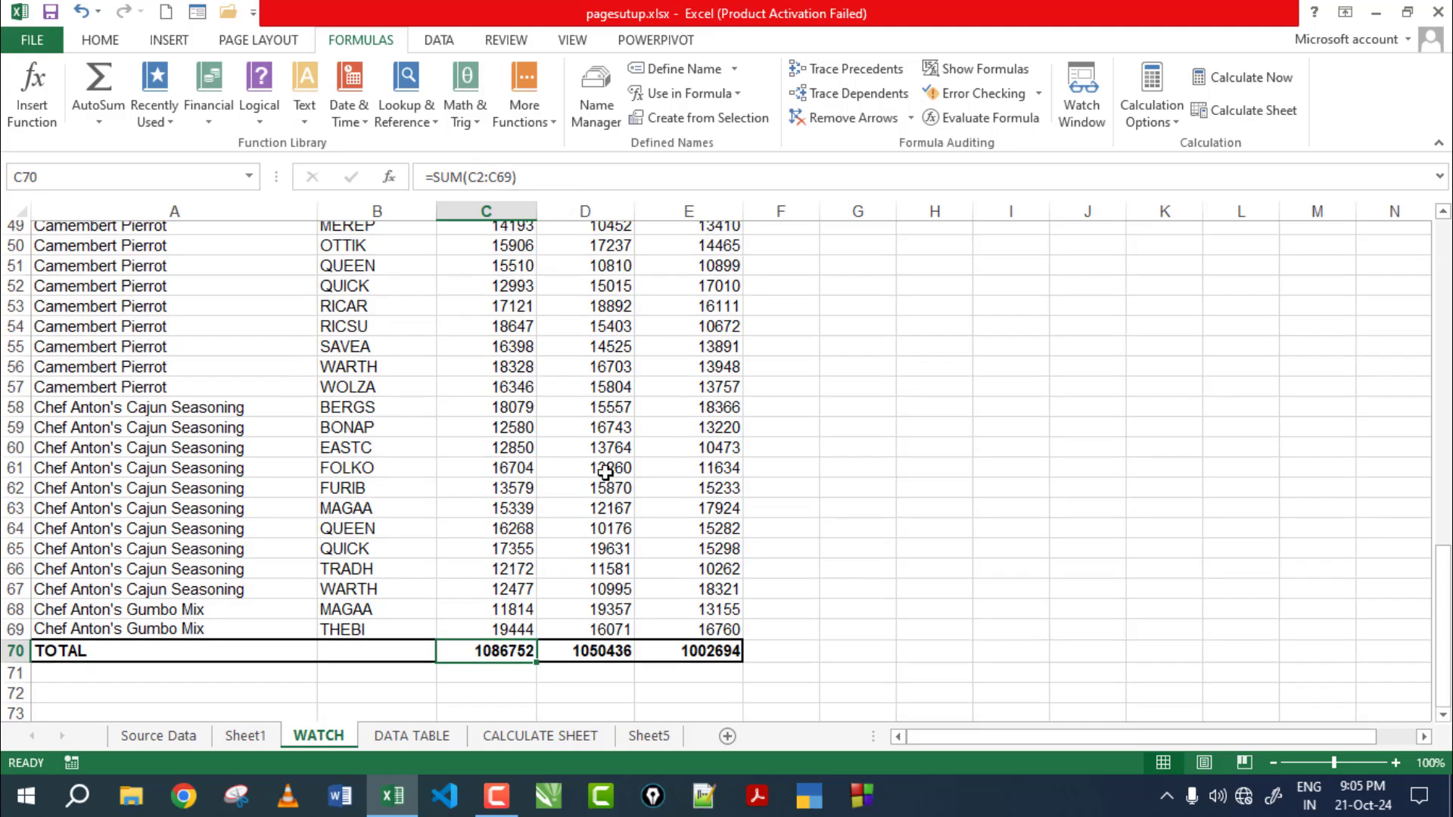
scroll(603, 470, "up", 13)
scroll(606, 474, "up", 3)
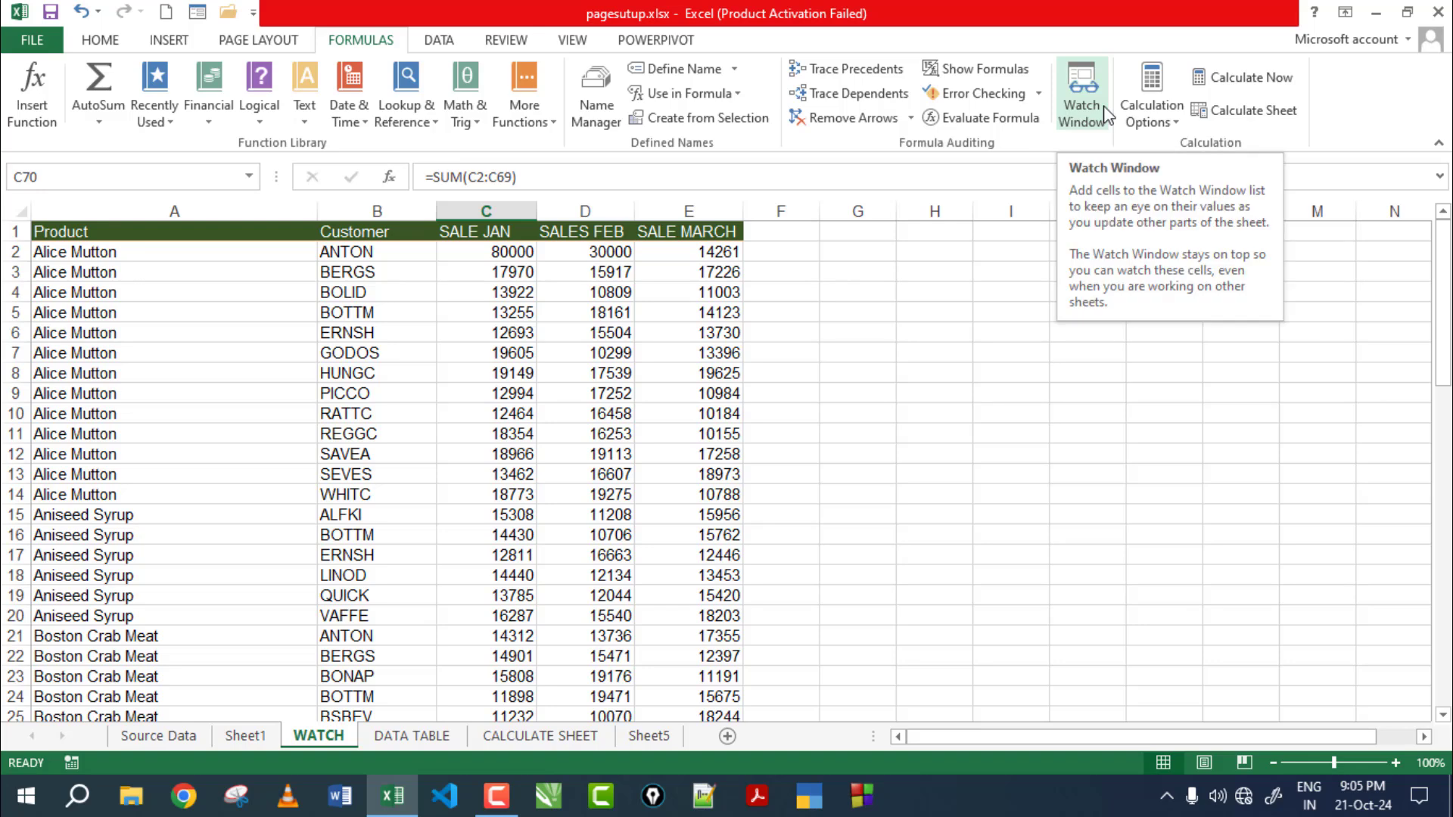
Add a Watch Window watch on totals C70:E70, showing 1086752, 1050436 and 1002694
left_click(1083, 98)
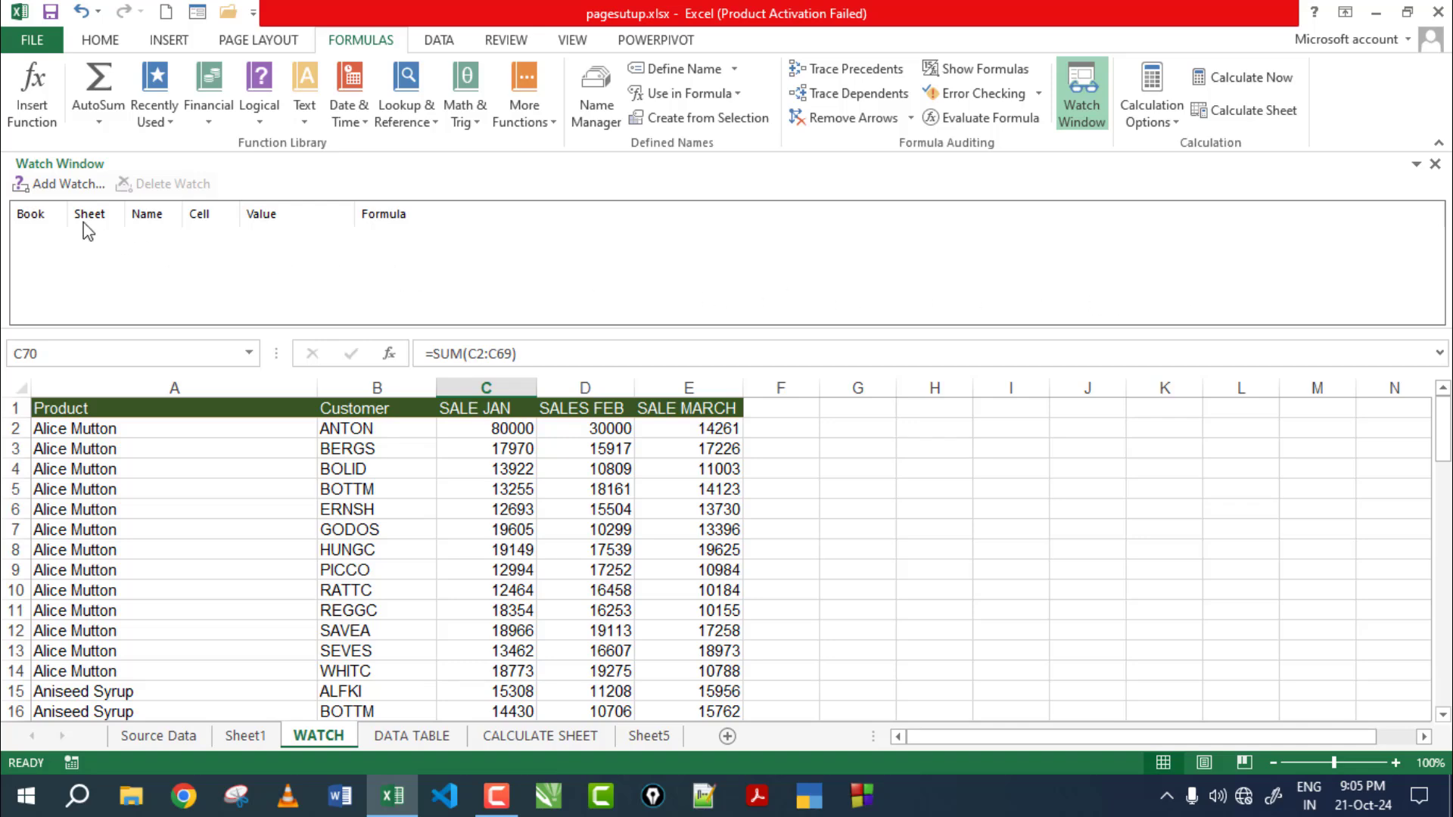
left_click(42, 186)
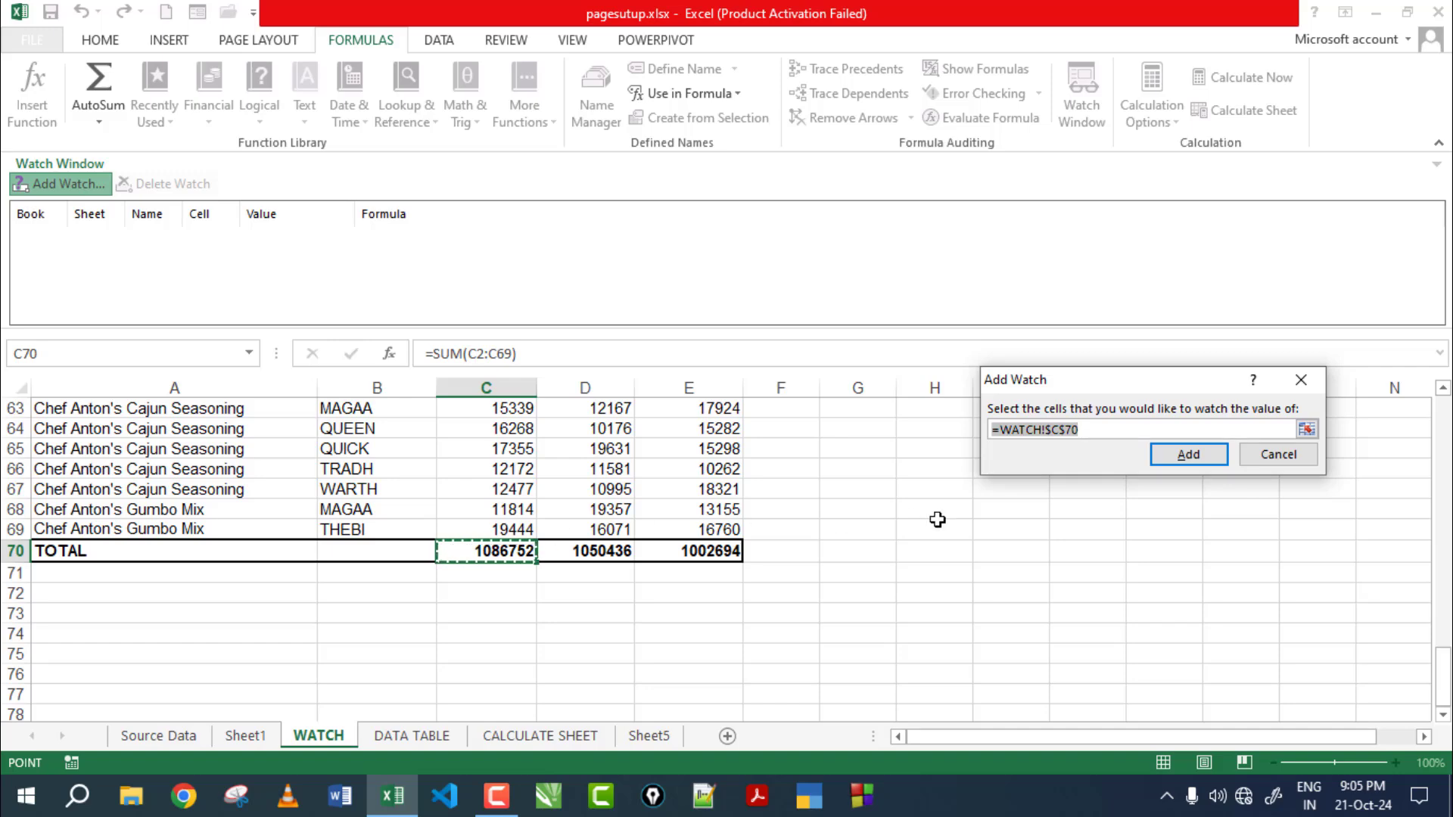
left_click(522, 551)
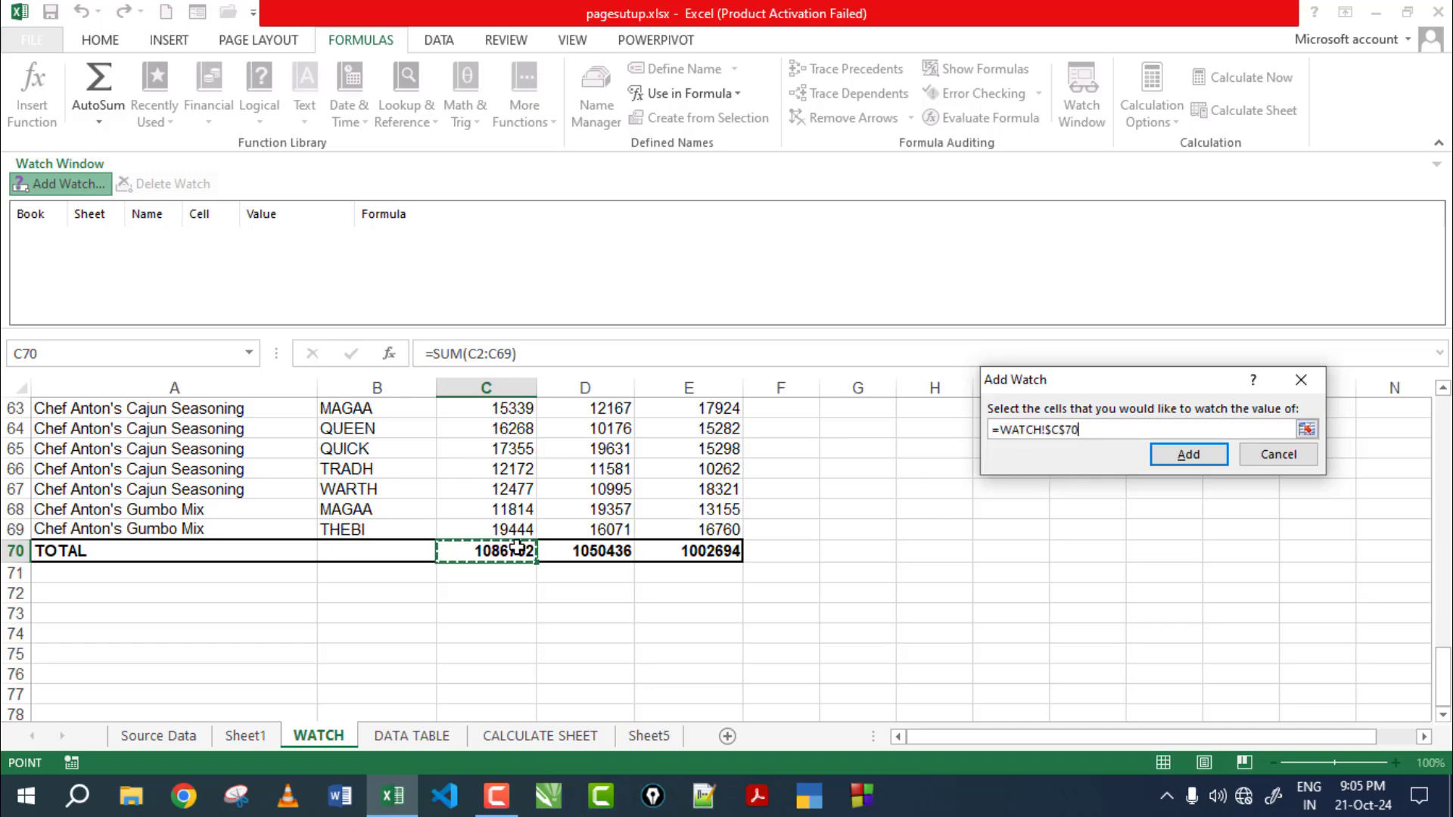
left_click_drag(510, 541, 683, 548)
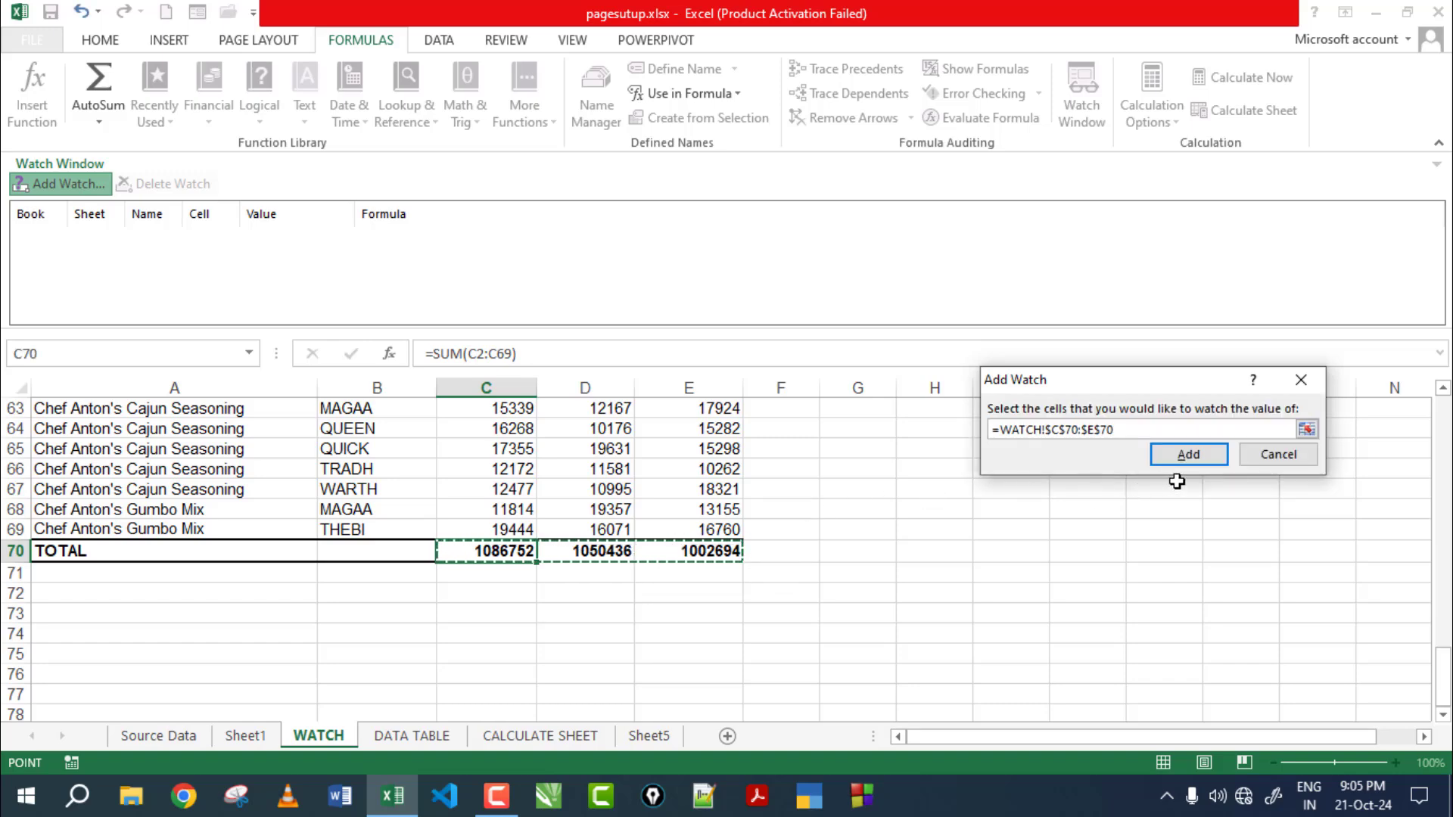
left_click(1189, 456)
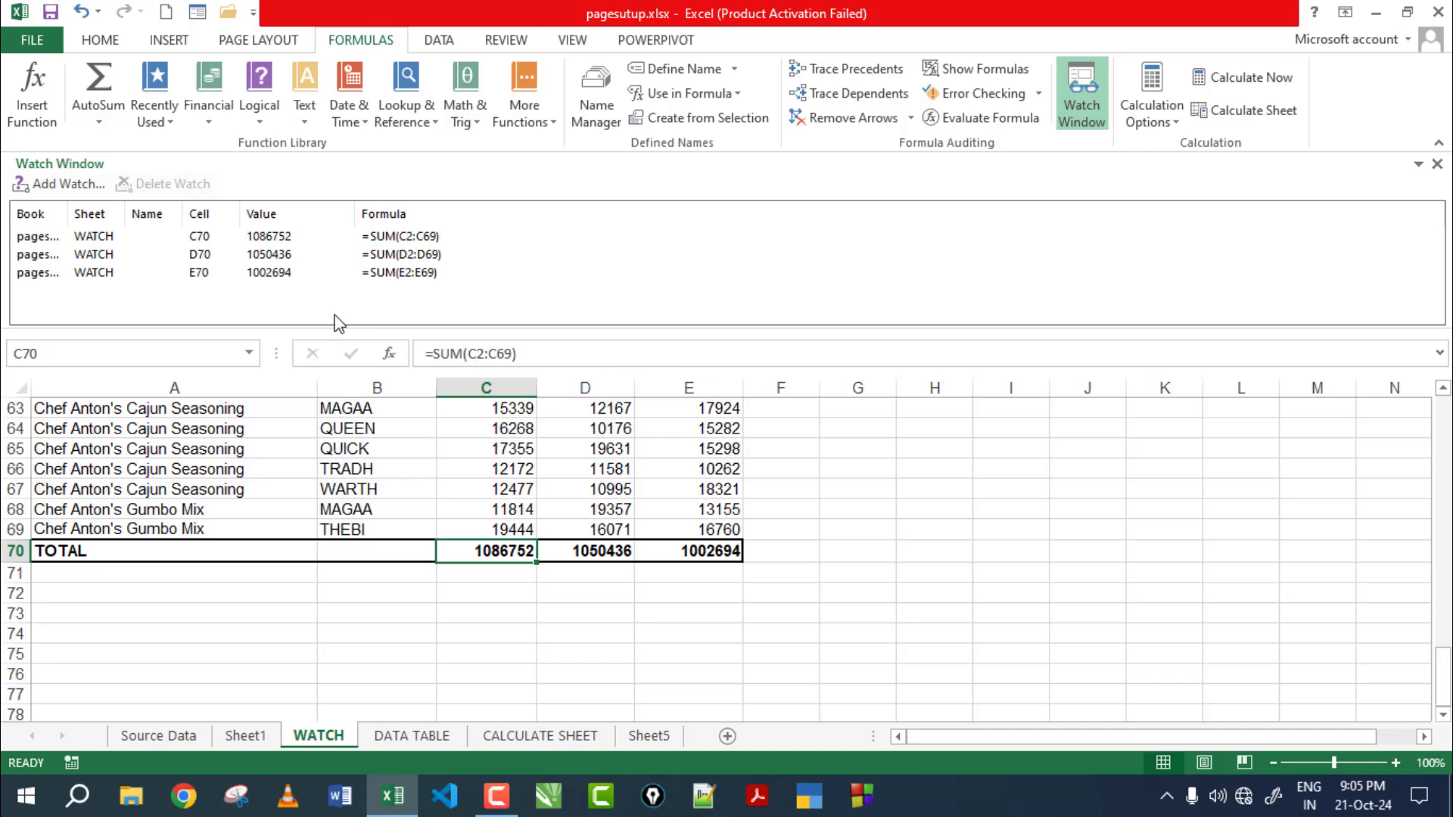
Review the C70 and D70 total entries listed in the Watch Window
scroll(398, 350, "up", 6)
scroll(398, 349, "up", 9)
scroll(398, 349, "up", 6)
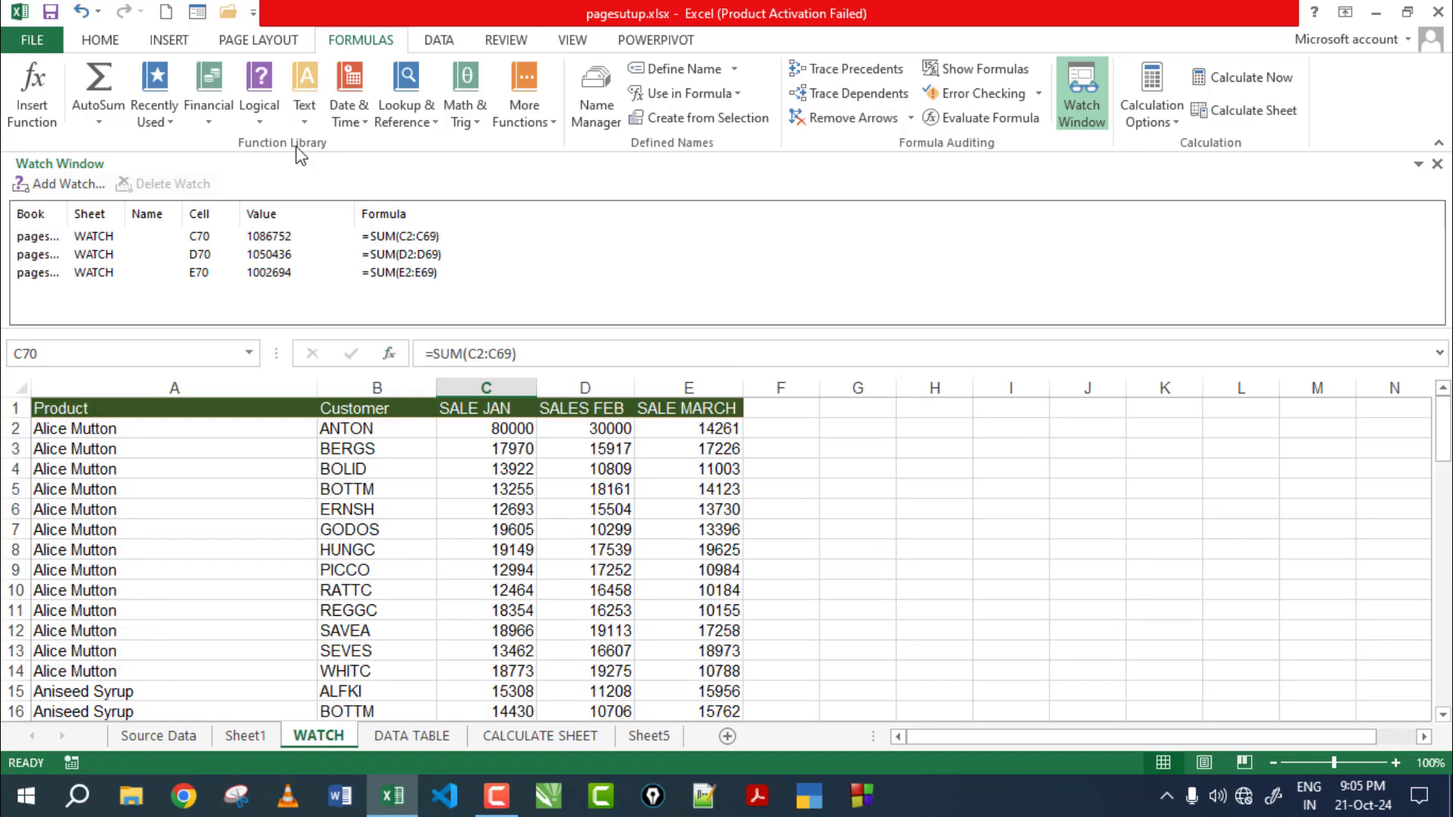
left_click(422, 272)
left_click(294, 241)
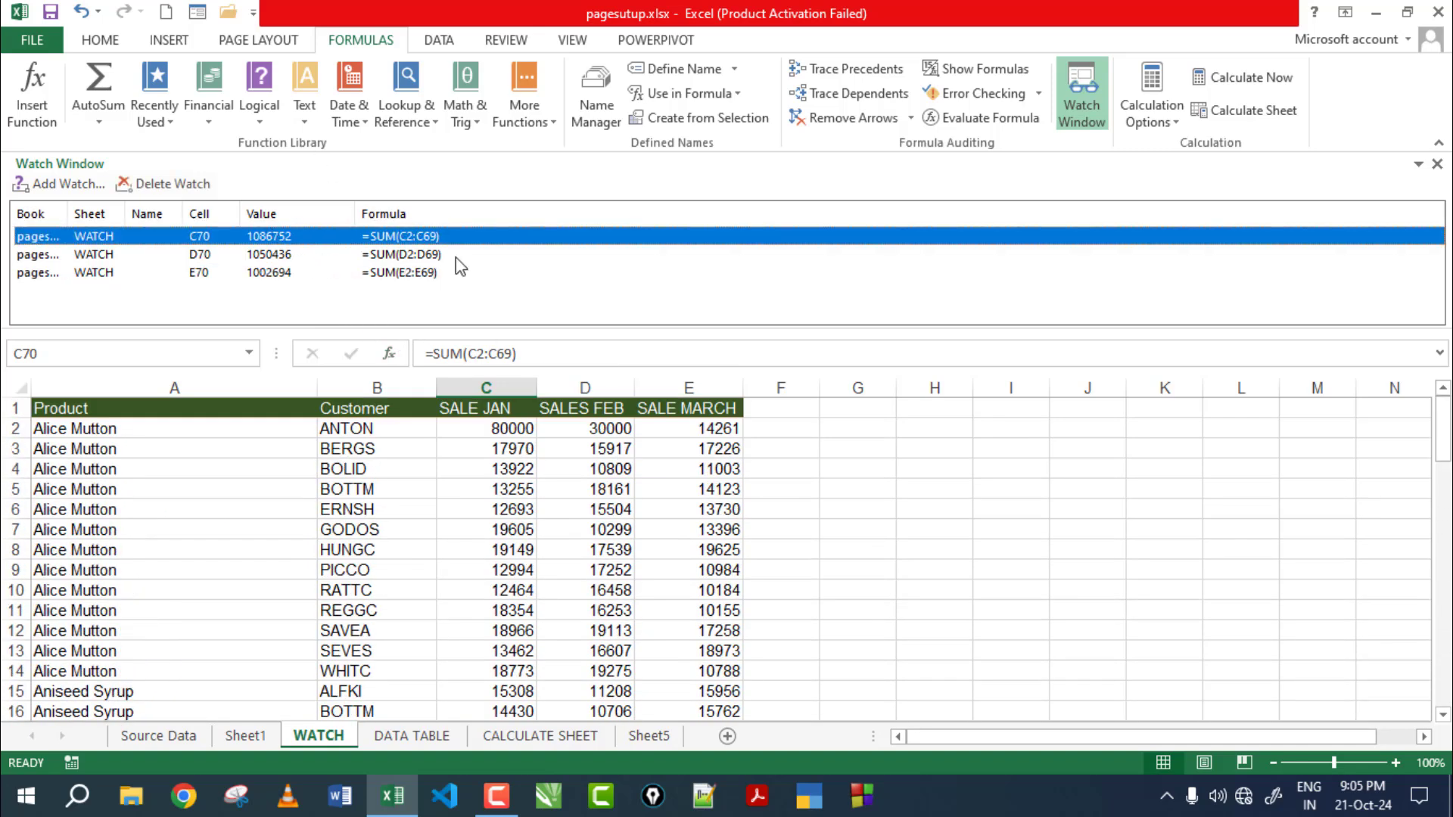
left_click(285, 259)
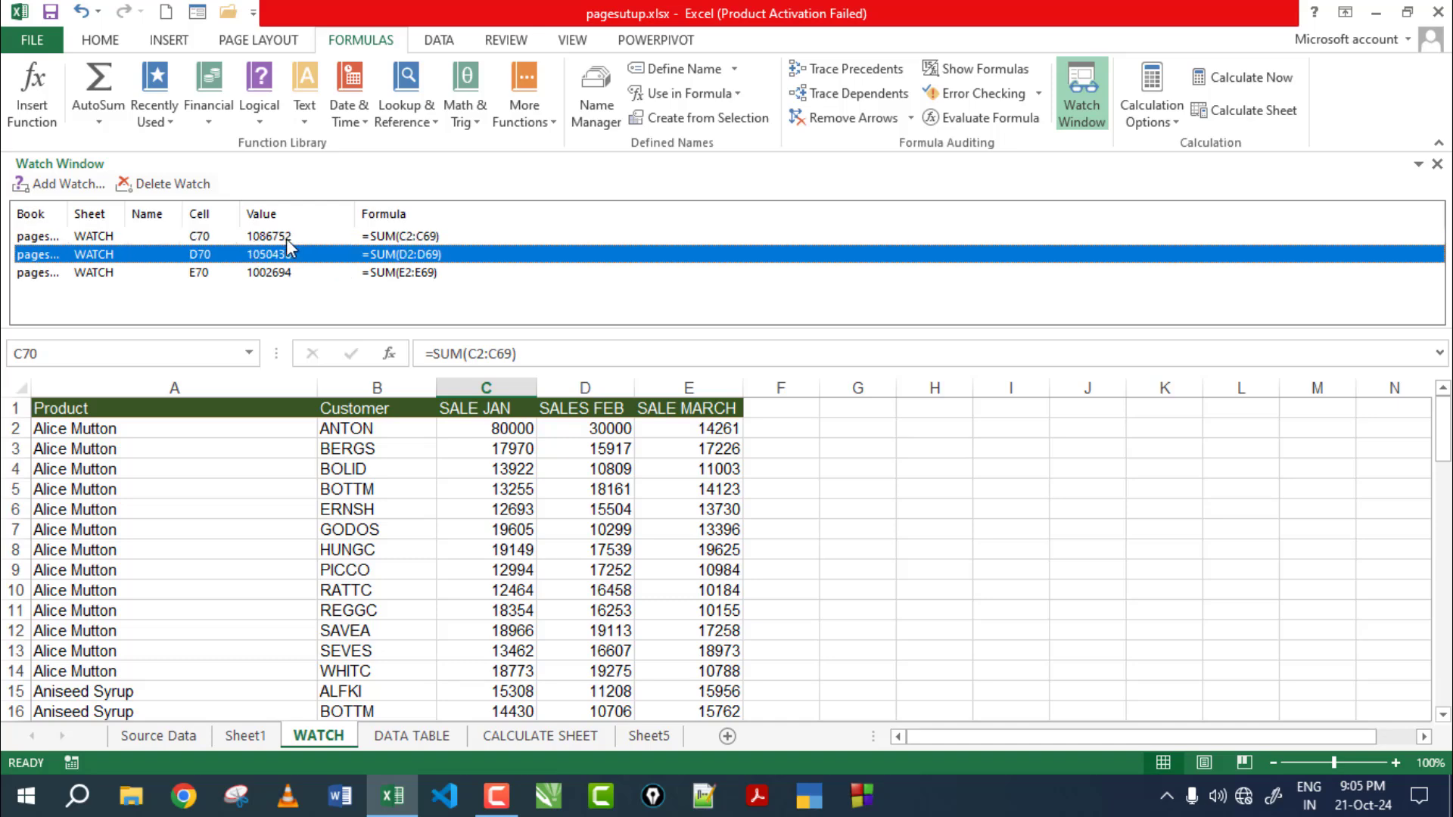
left_click(287, 240)
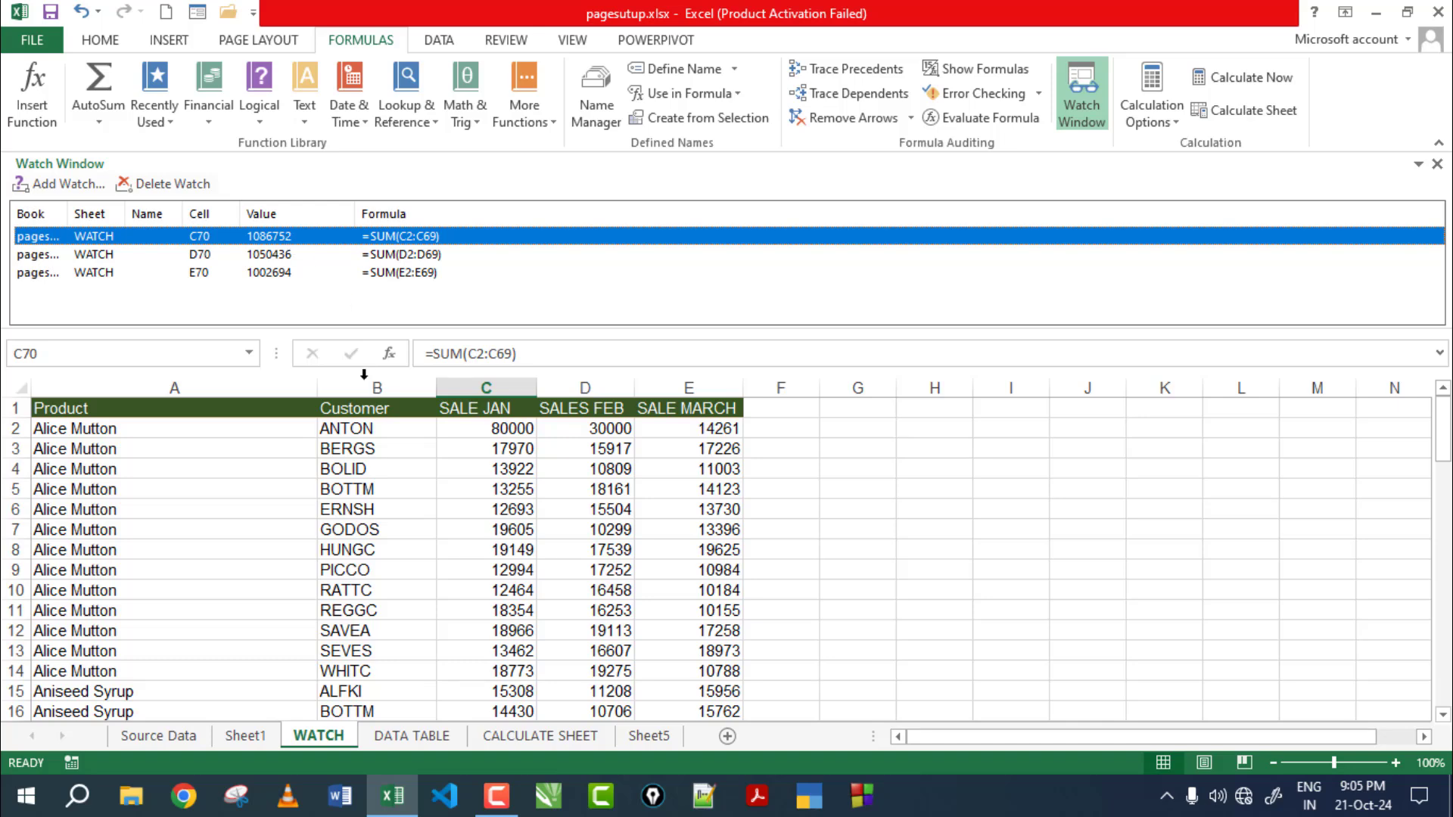
Change ANTON's January sale in C2 and watch the totals update
left_click(524, 432)
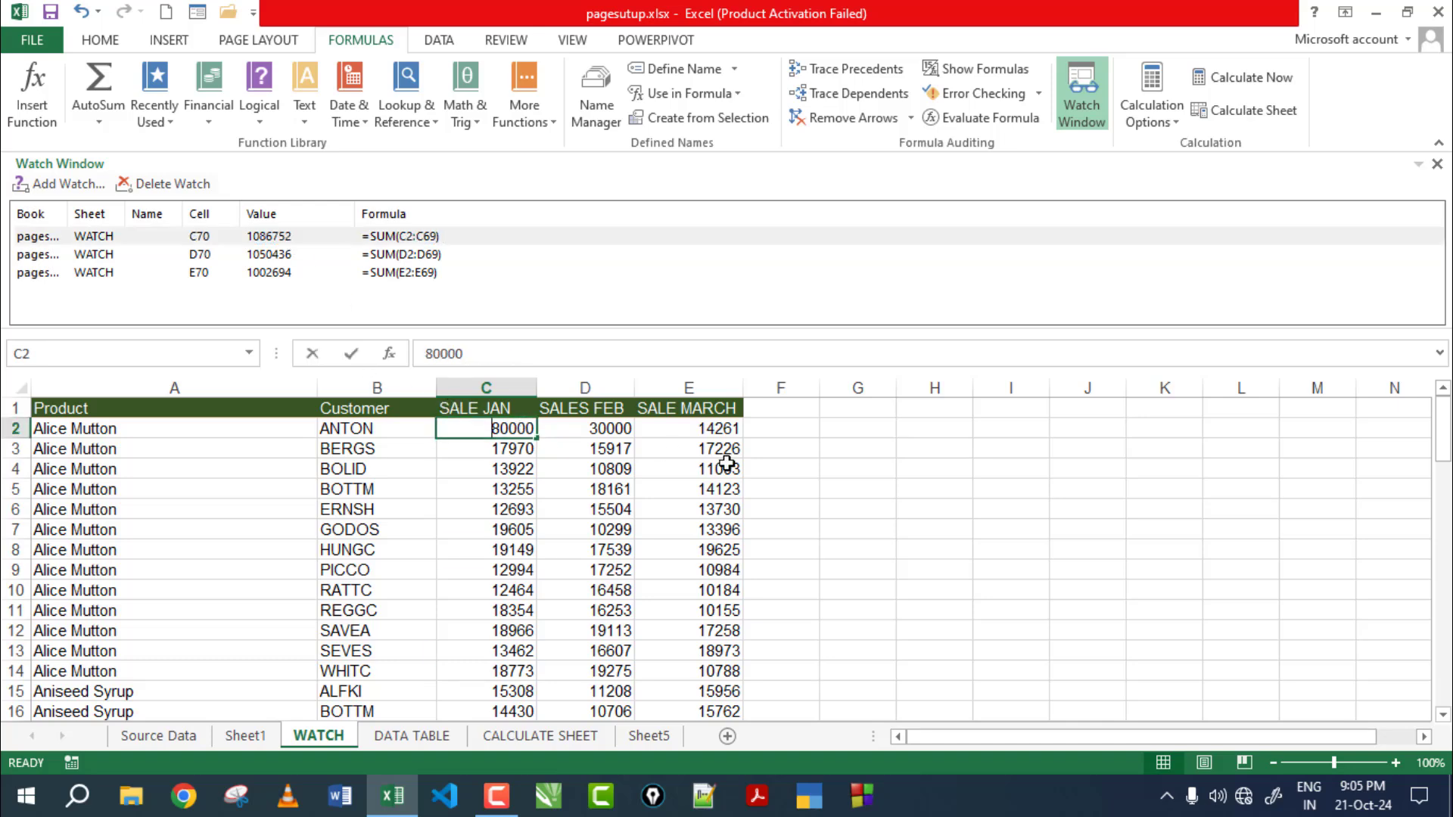
type("20")
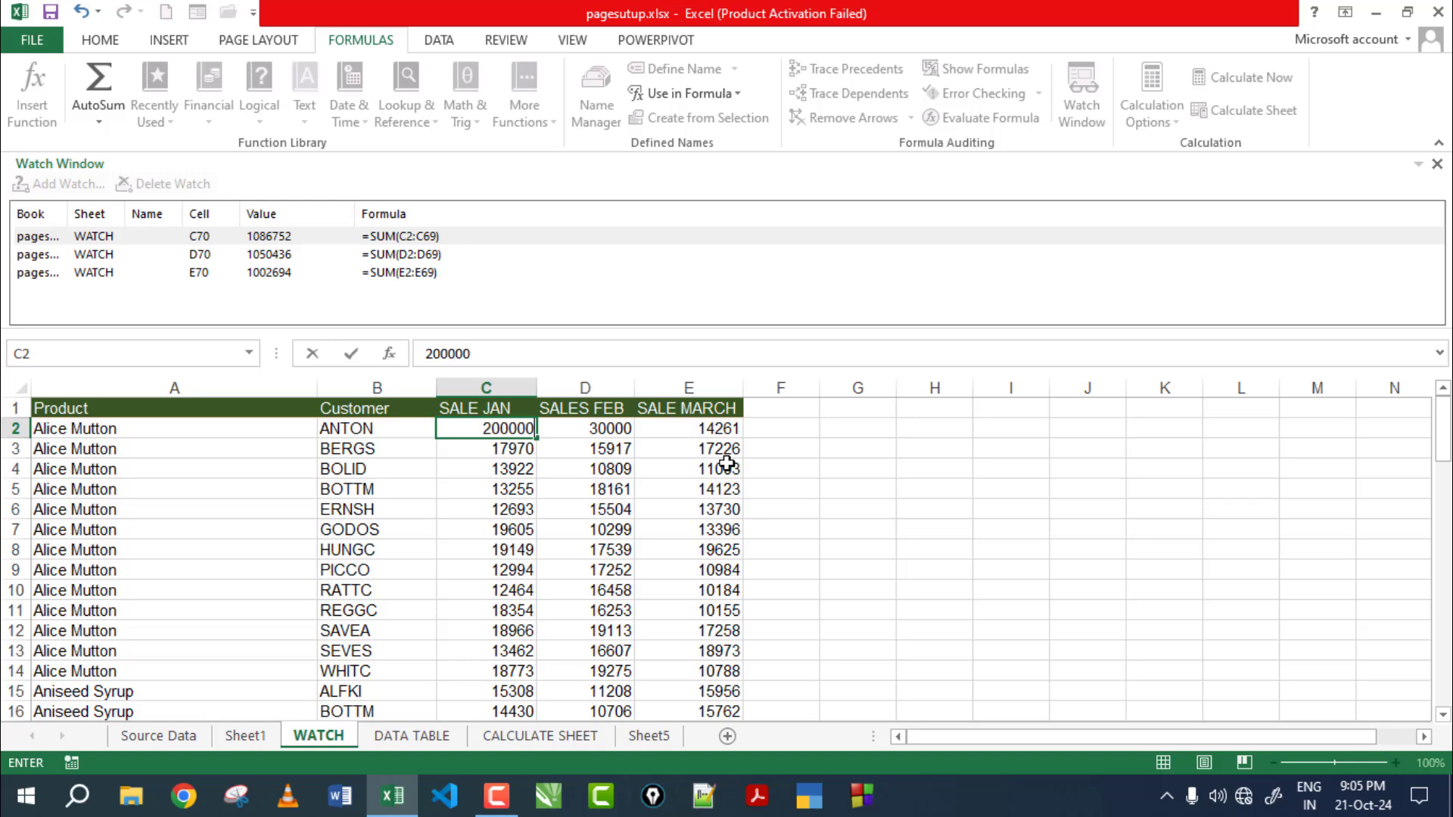
key("Return")
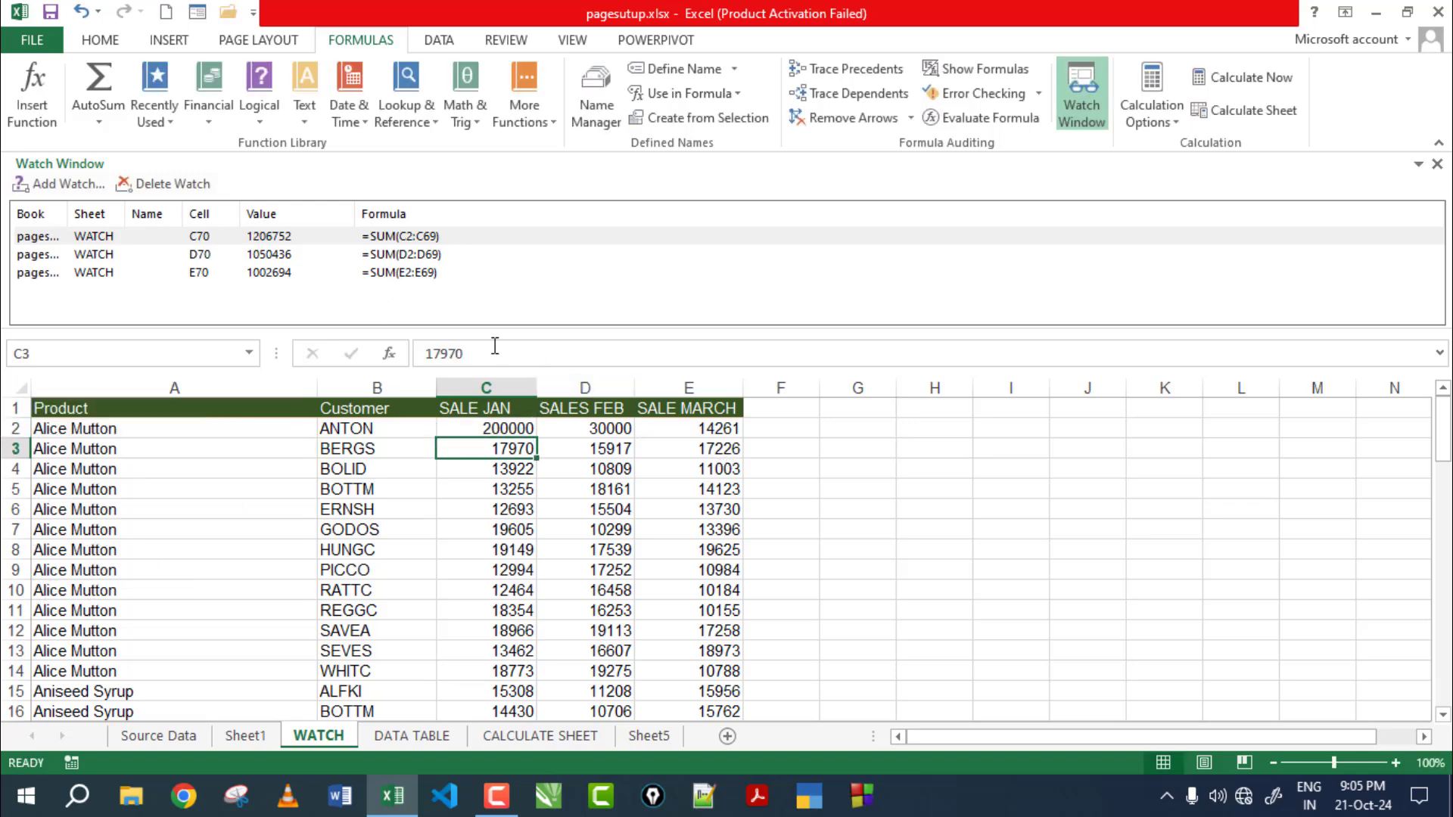
scroll(752, 589, "down", 8)
scroll(752, 589, "down", 6)
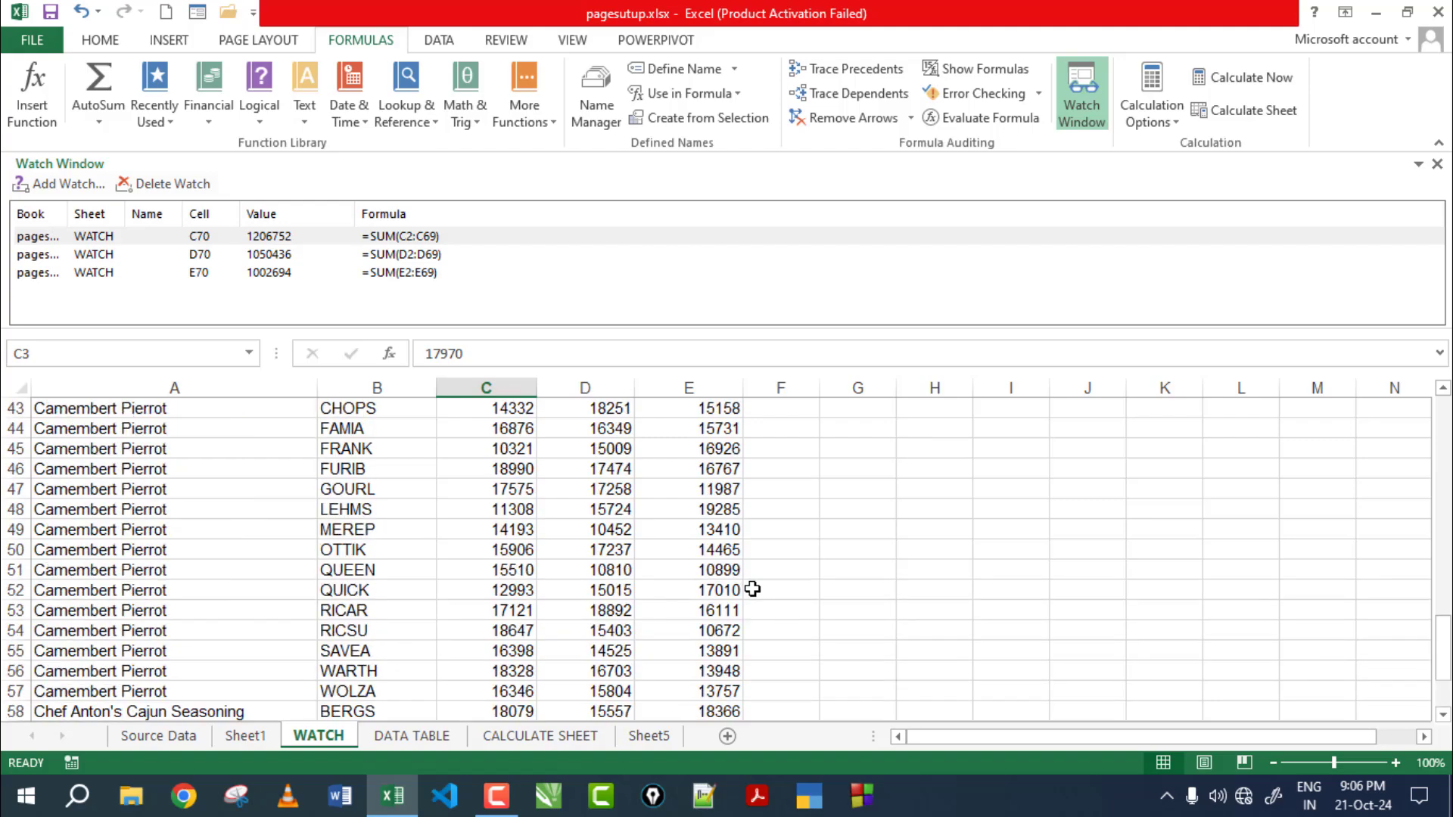
scroll(752, 589, "up", 9)
scroll(752, 588, "up", 5)
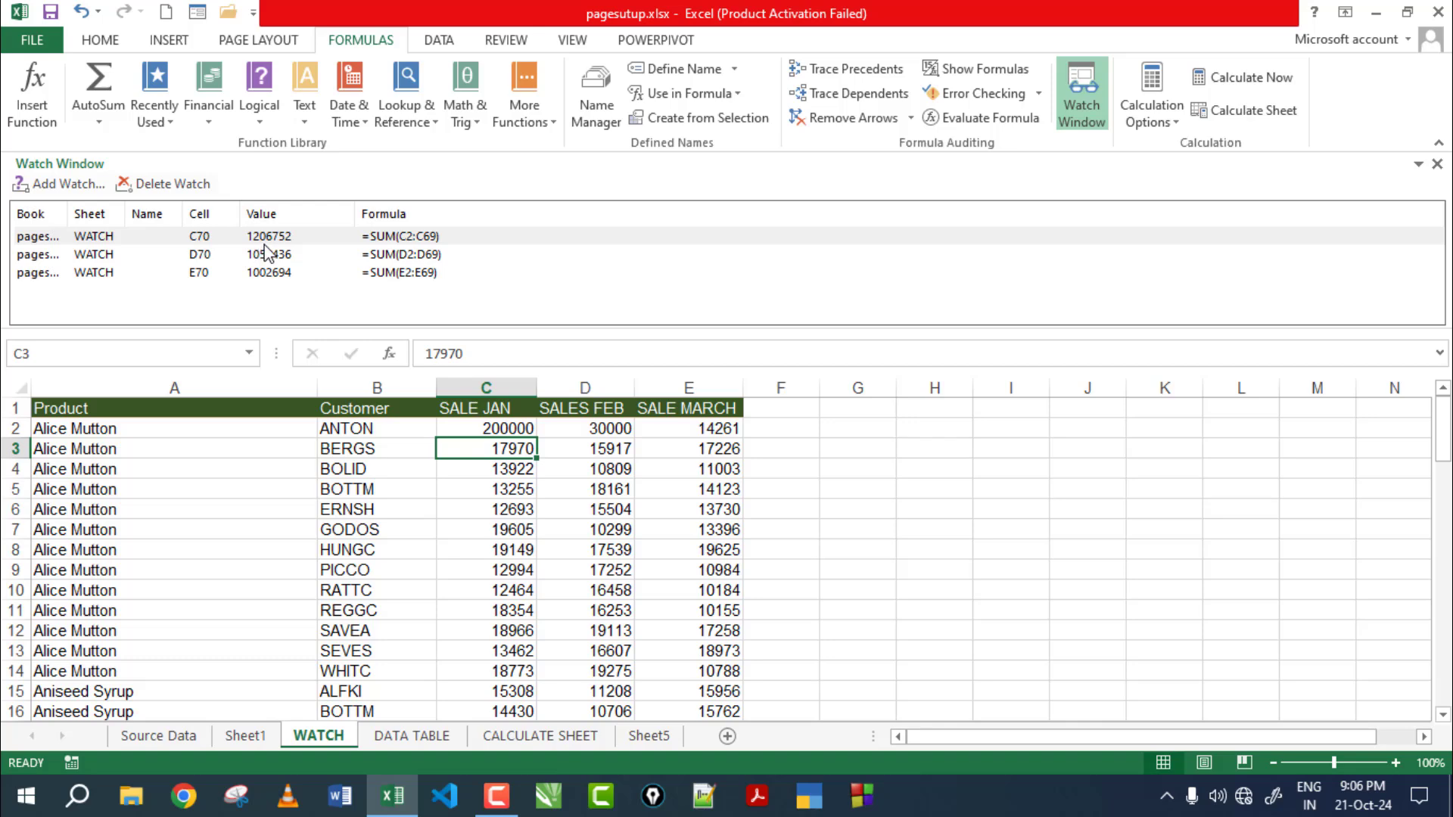
Set ANTON's February sale in D2 to 200000 and March sale in E2 to 500000
left_click(569, 428)
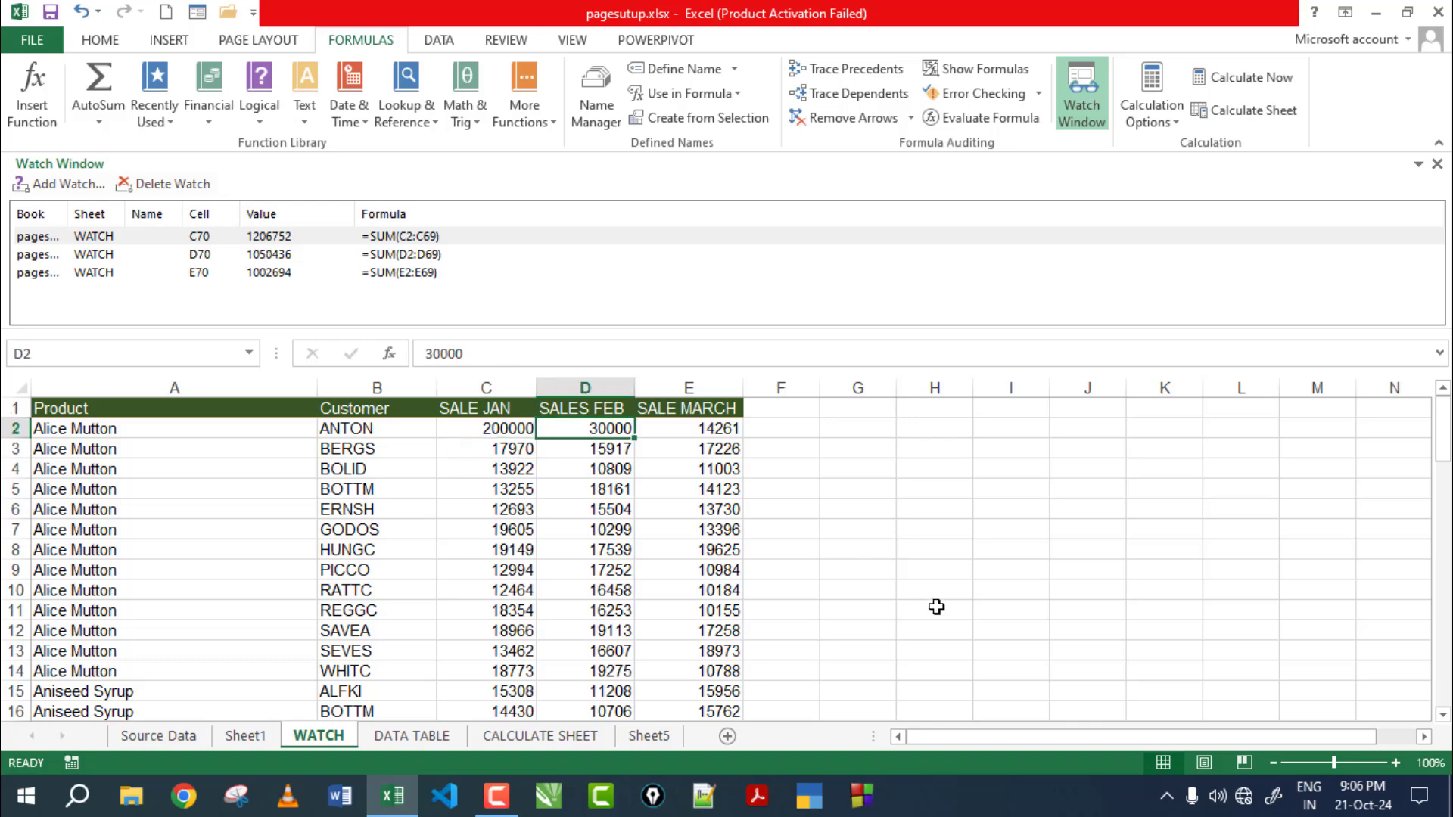
type("2")
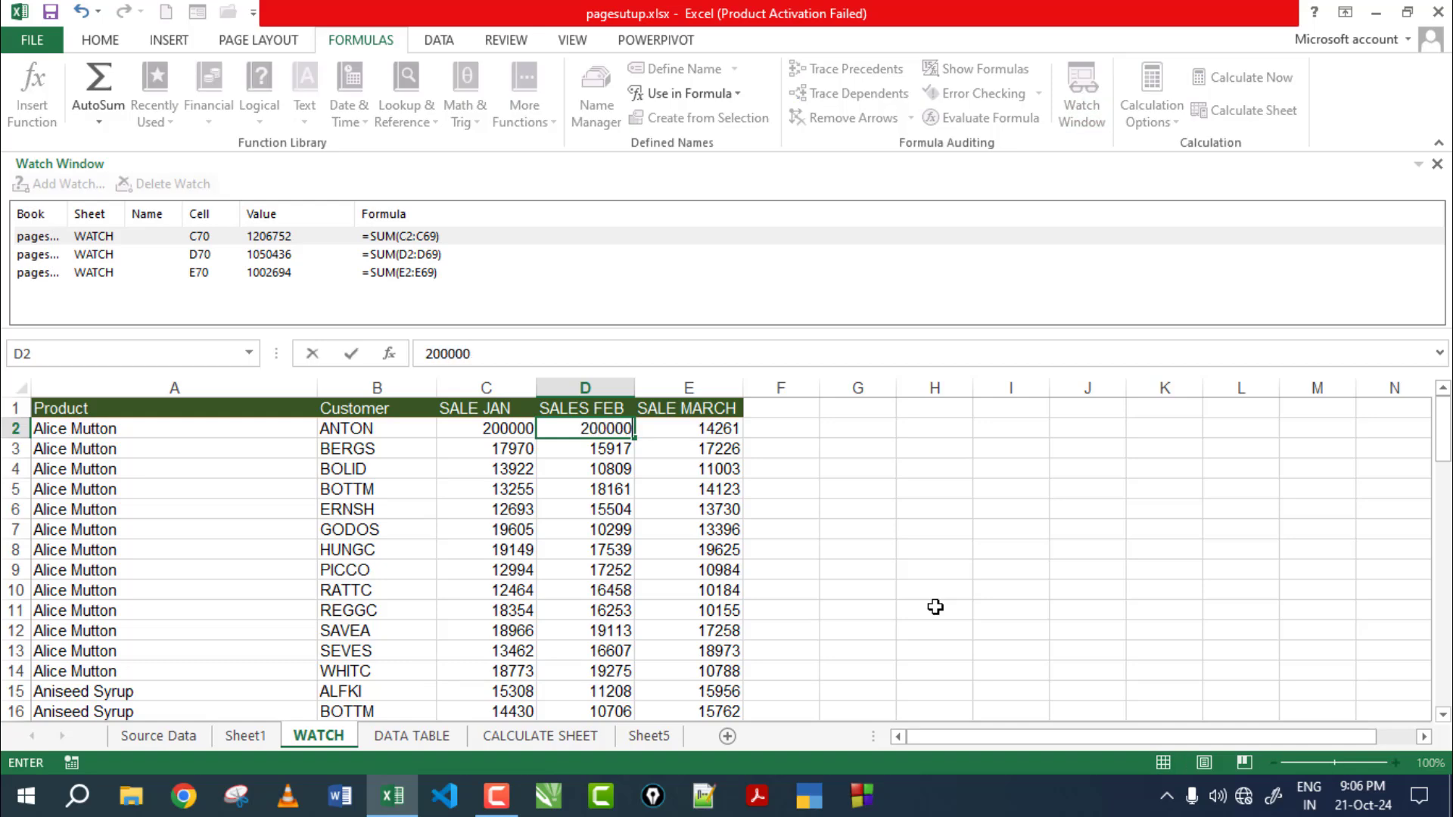
key("Return")
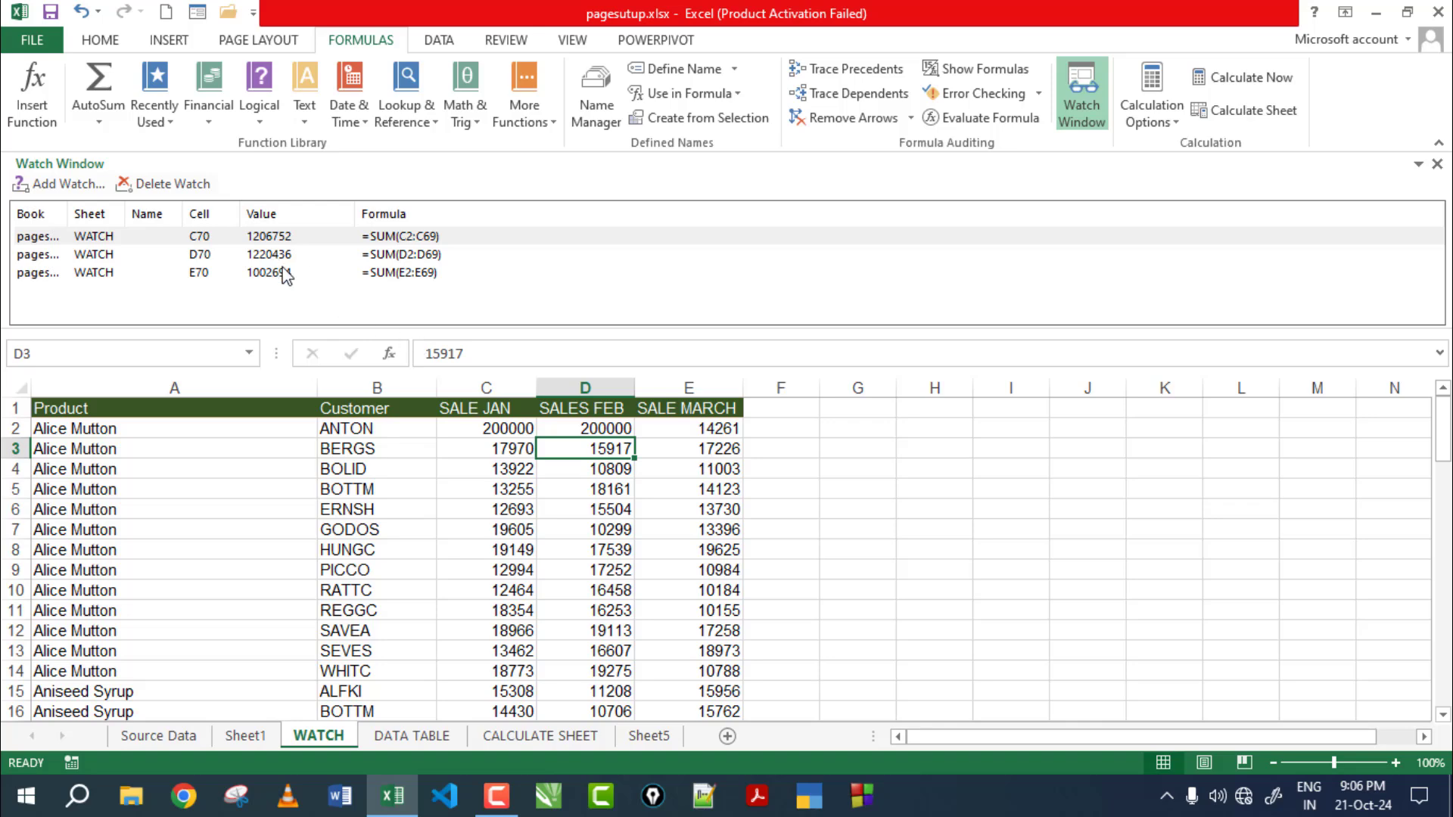
left_click(725, 429)
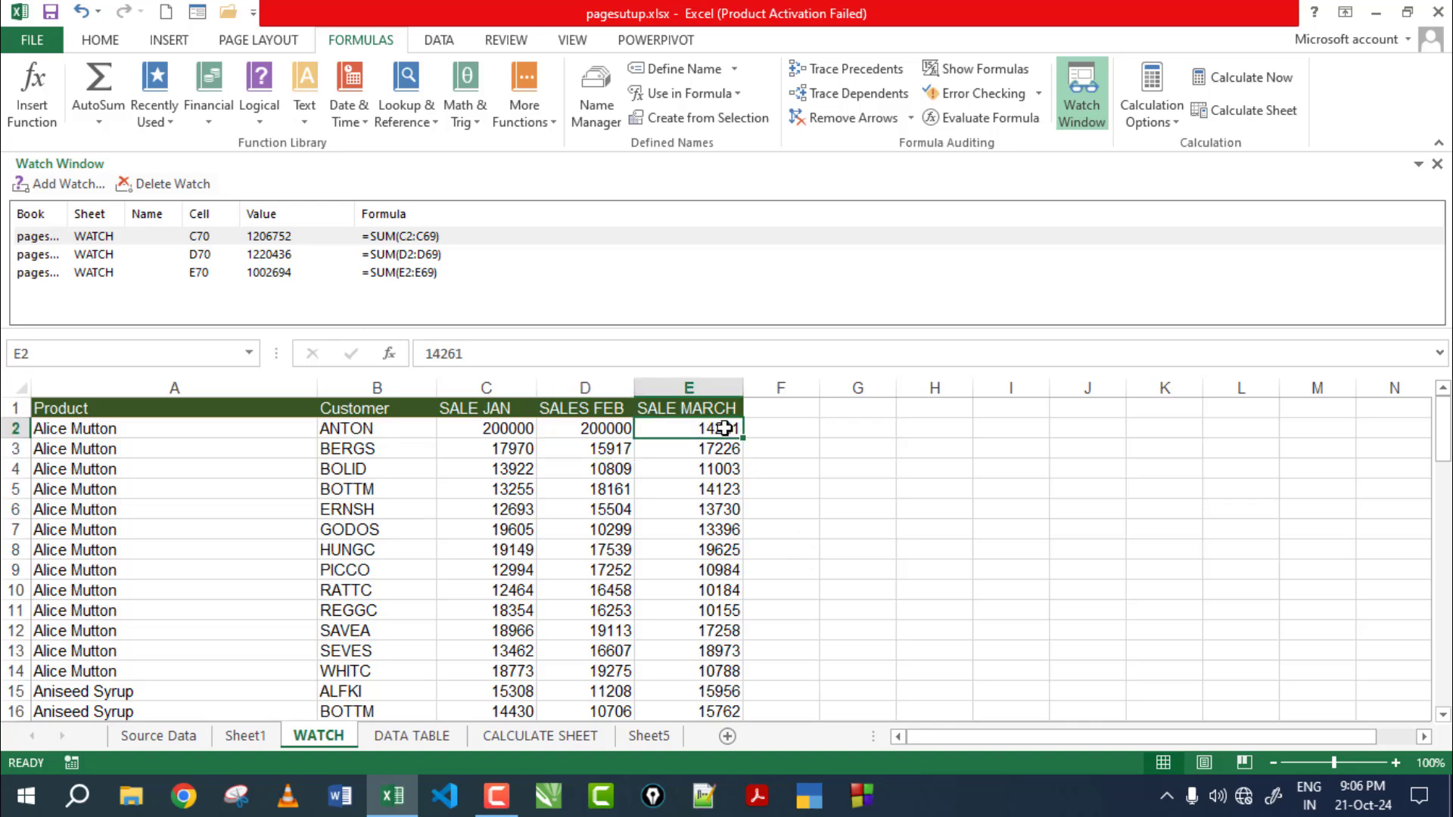
type("500000")
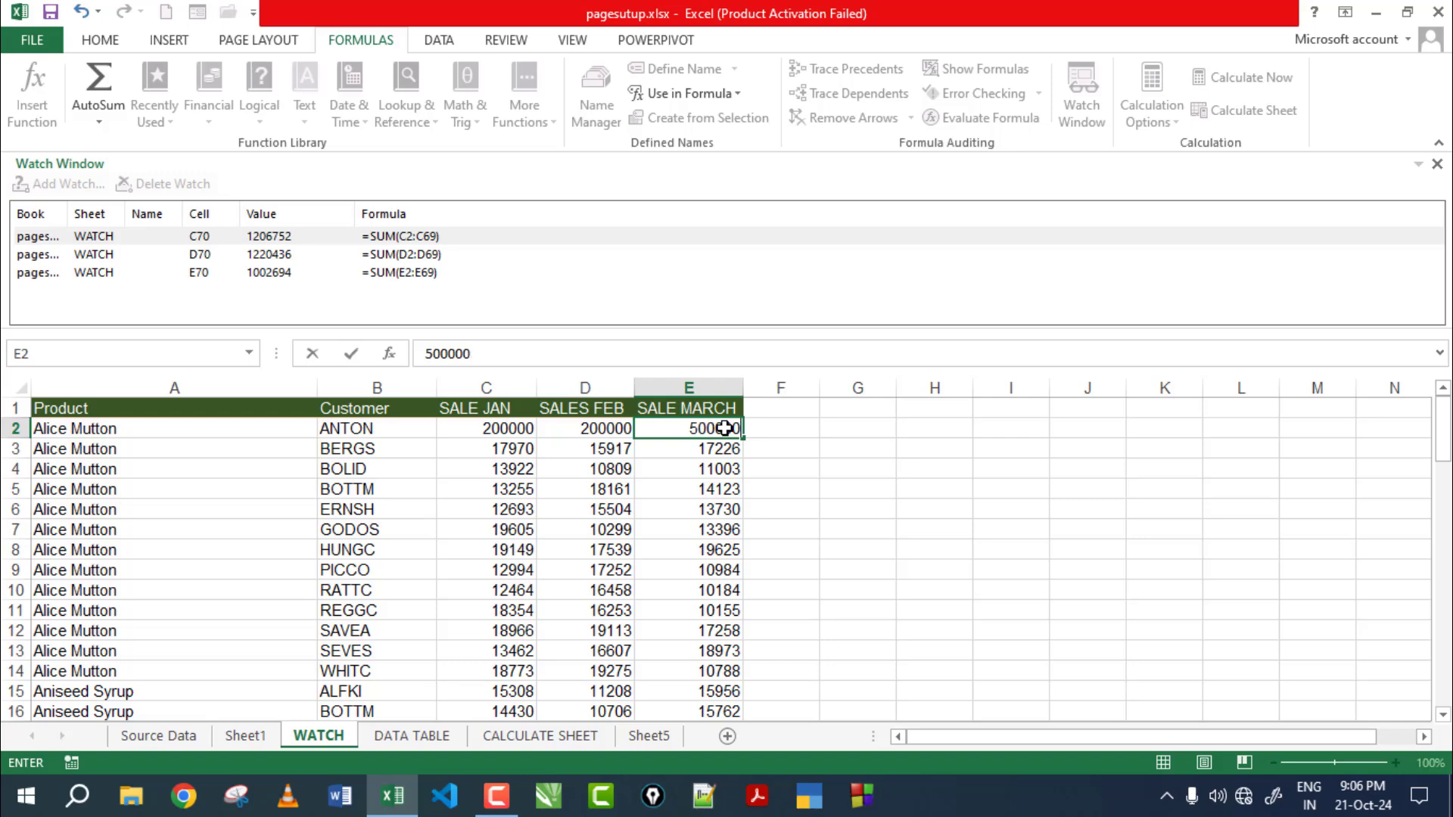
key("Return")
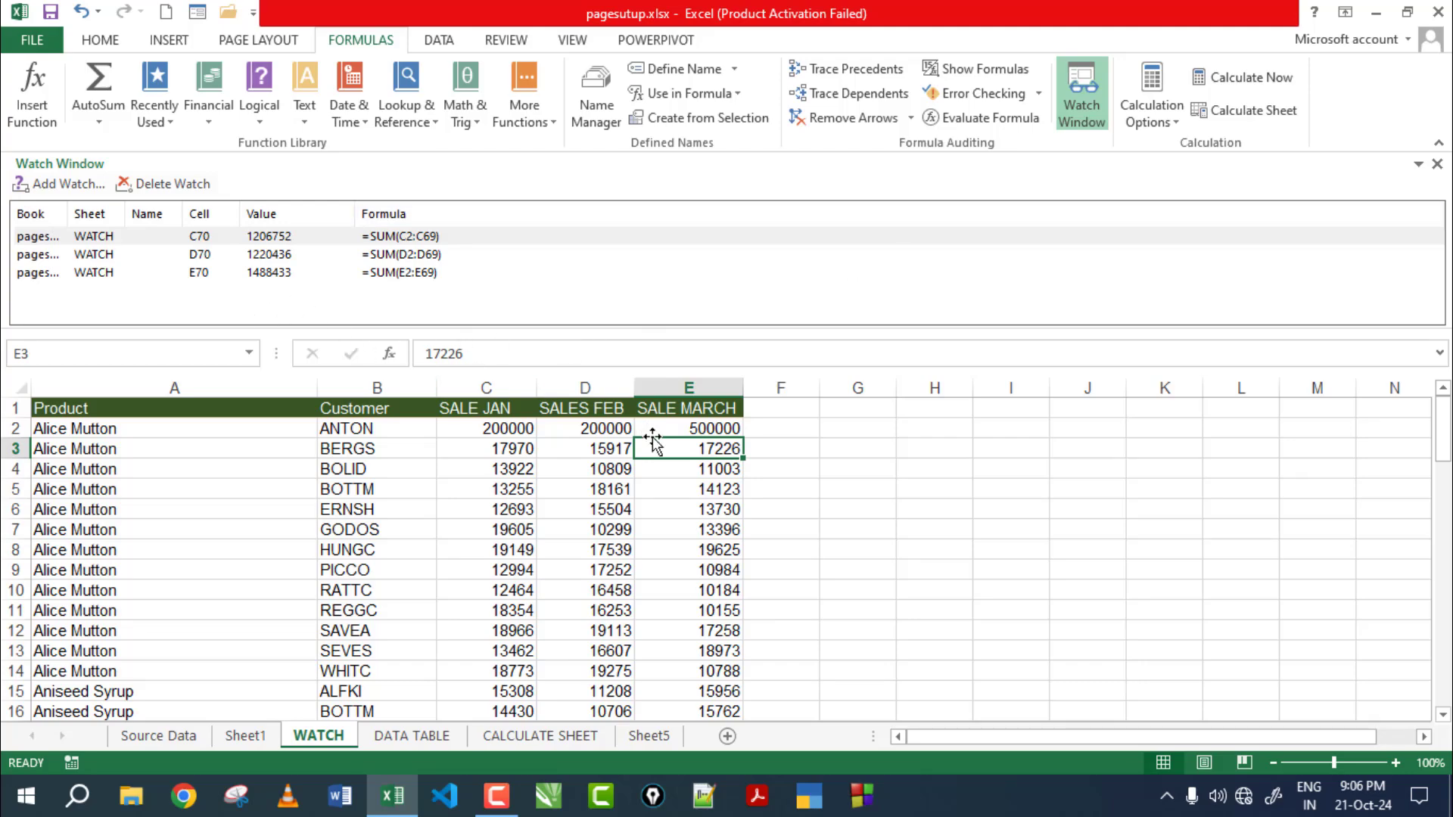
Check the March total at row 70 reads 1488433, then close the Watch Window
scroll(685, 453, "down", 4)
scroll(688, 455, "down", 7)
scroll(688, 456, "down", 5)
scroll(688, 456, "down", 5)
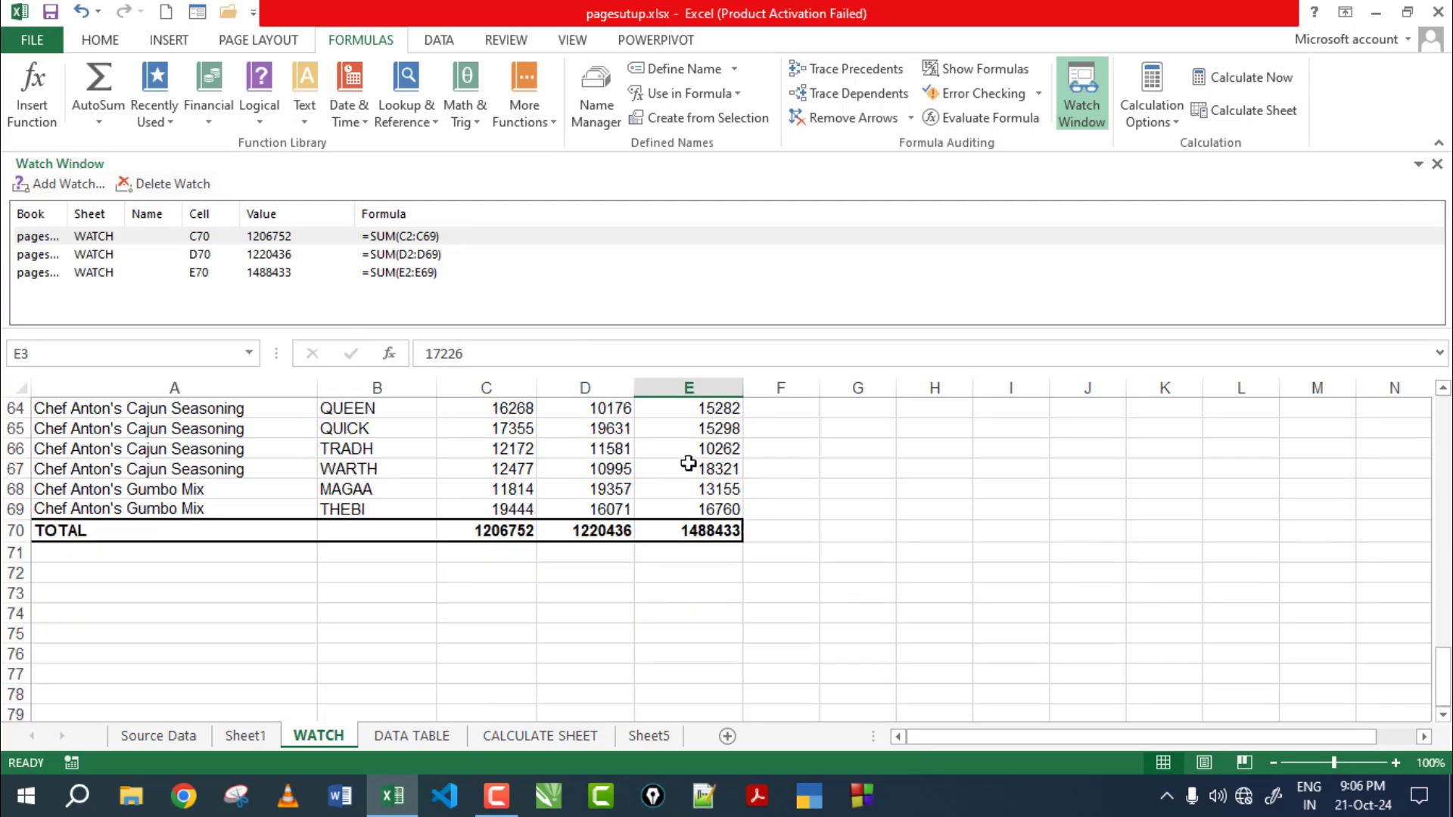
scroll(688, 459, "up", 6)
scroll(688, 462, "up", 7)
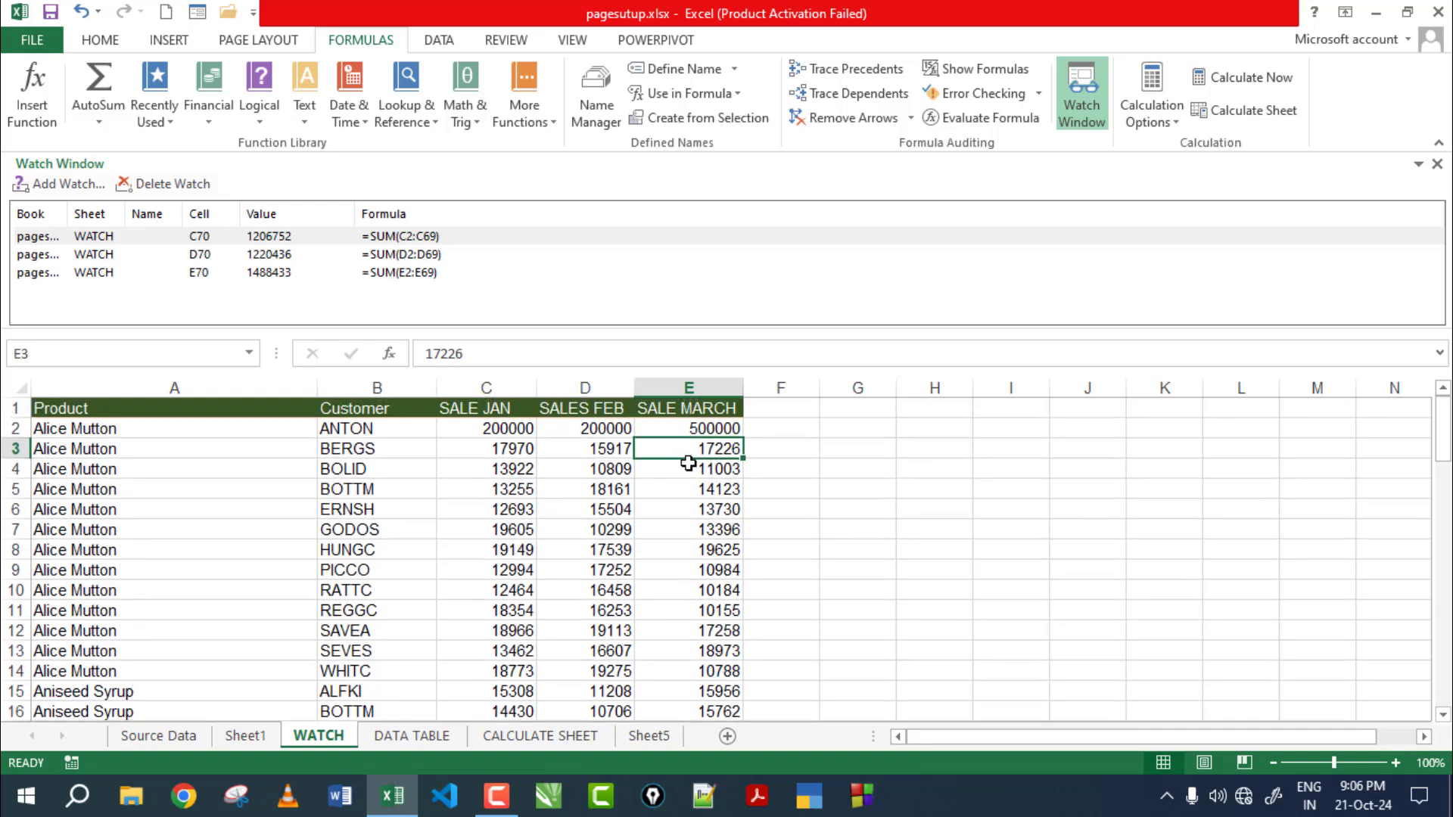
left_click(1081, 95)
left_click(1176, 122)
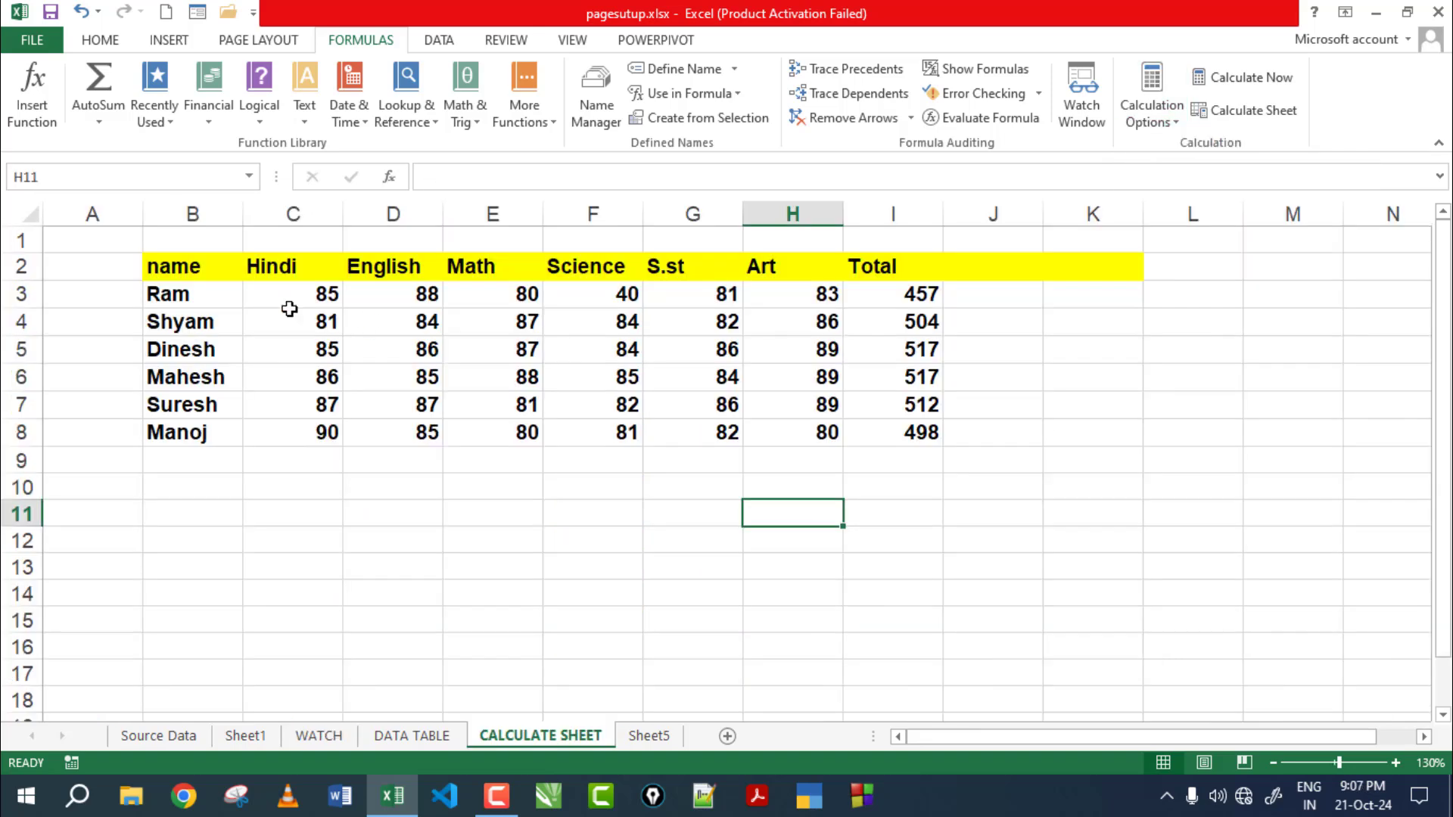
Inspect Ram's marks and Total formula in I3, confirming calculation is Automatic
left_click_drag(156, 272, 957, 443)
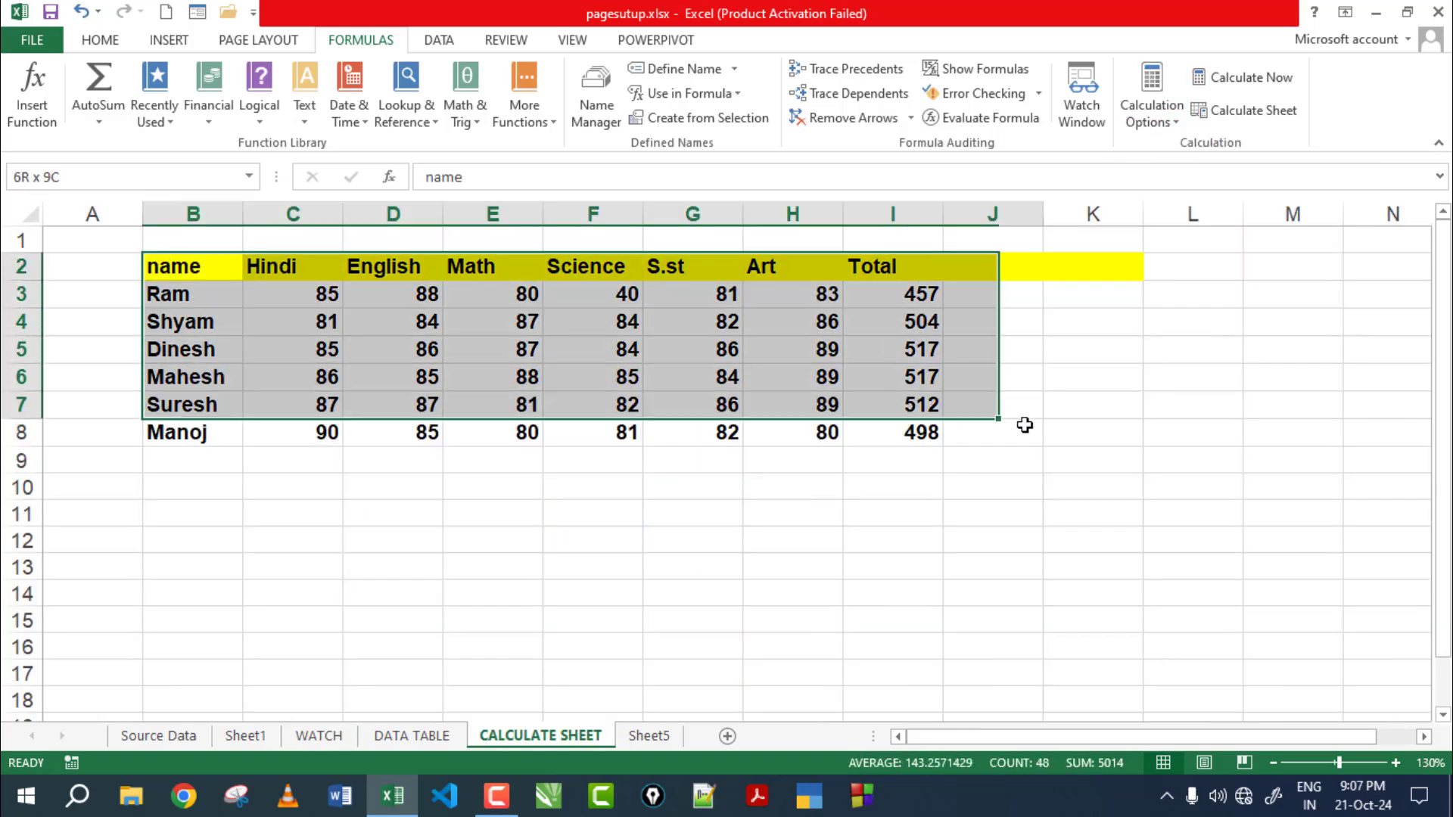
left_click(949, 524)
left_click(827, 295)
left_click(935, 297)
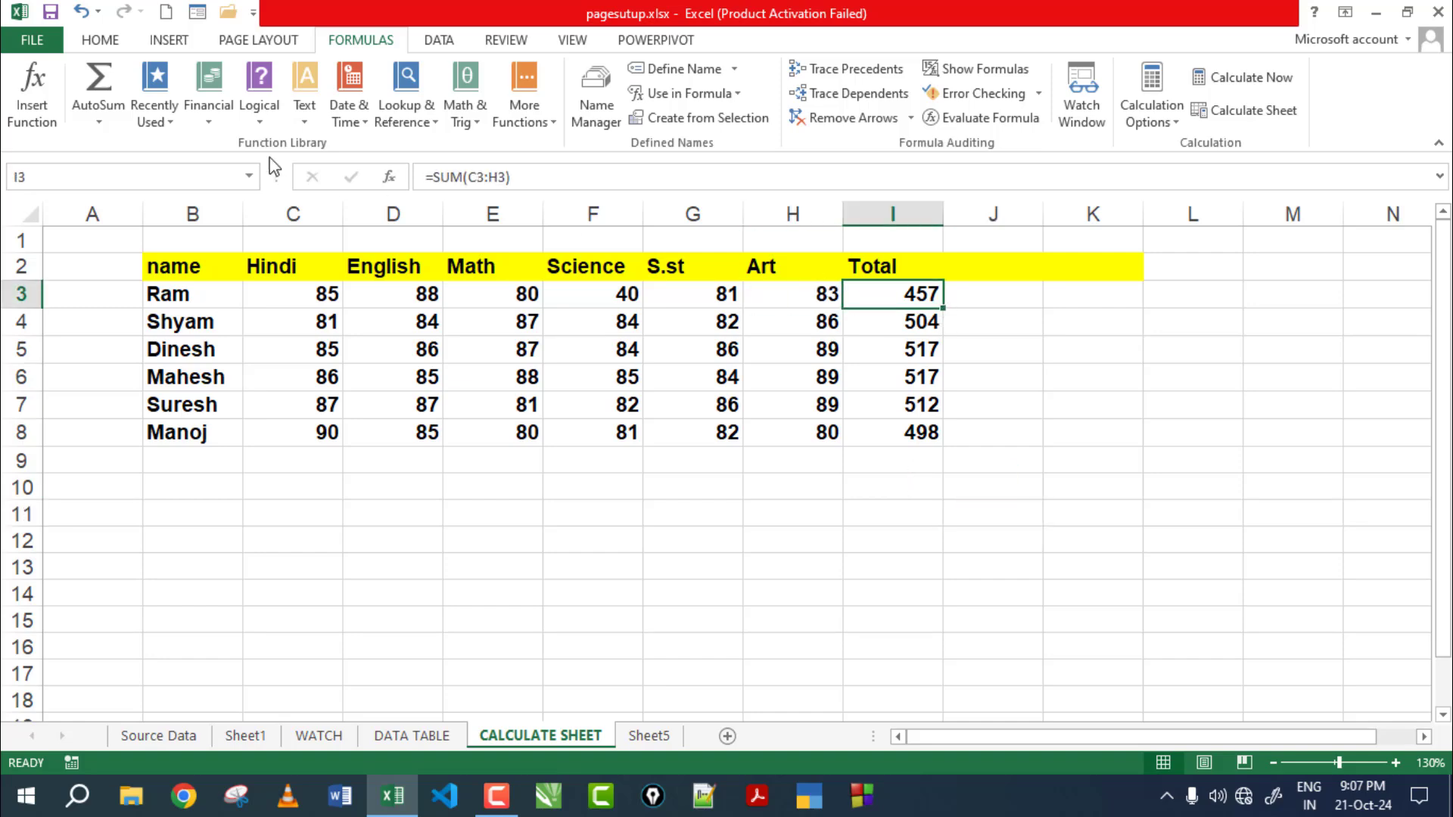
left_click(808, 291)
left_click(647, 297)
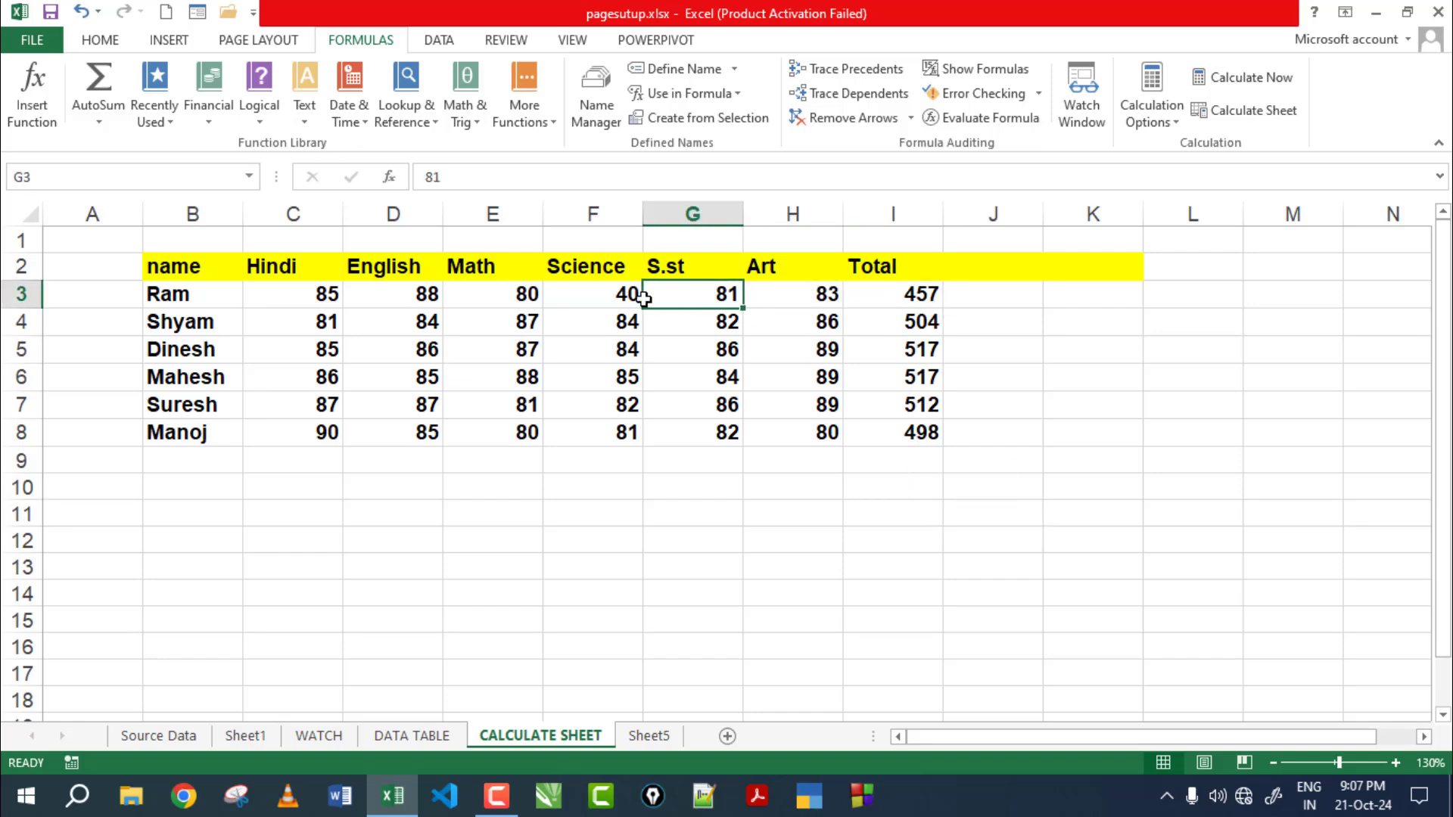
left_click(613, 296)
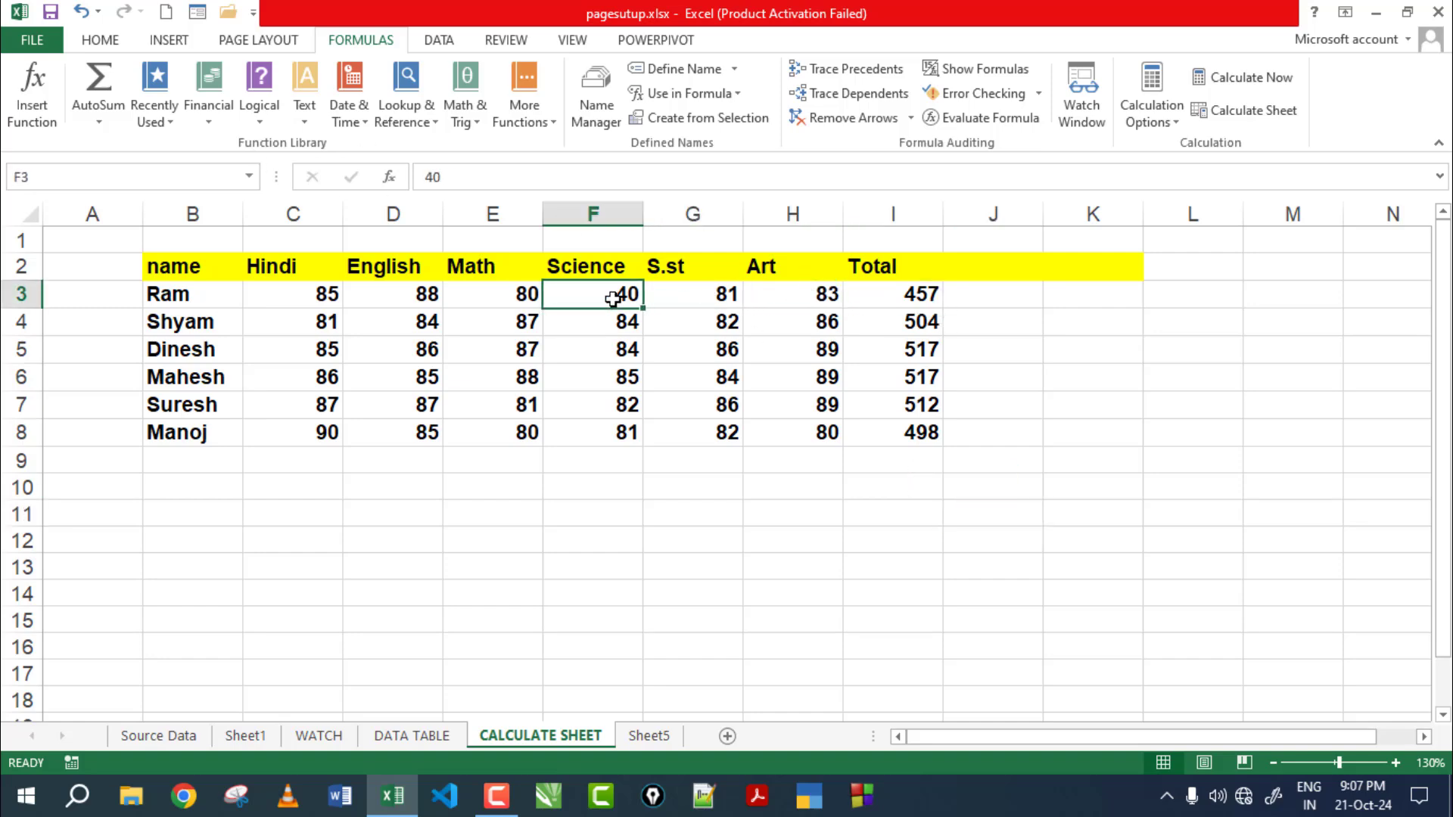
left_click(1174, 125)
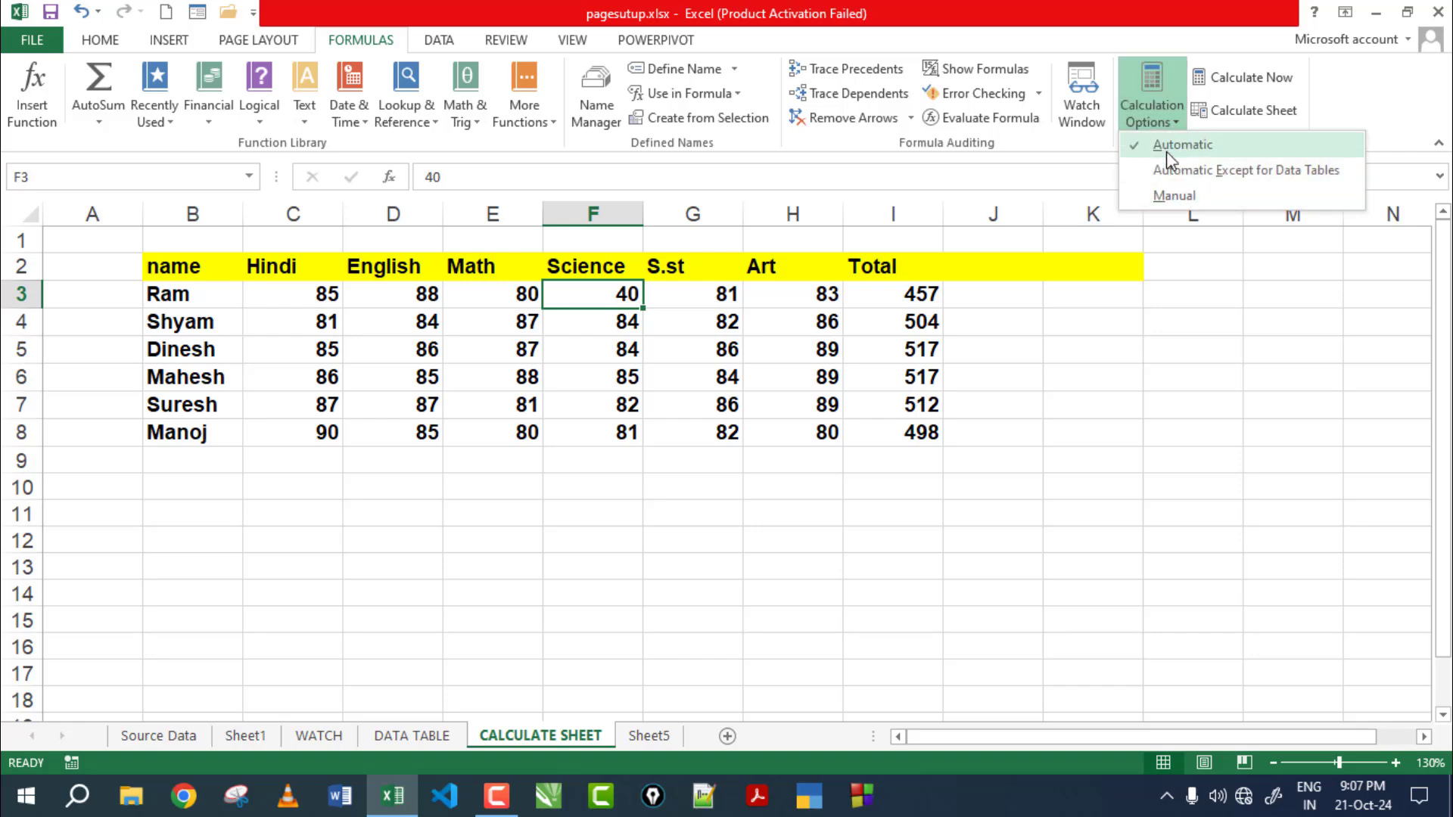
left_click(925, 300)
Change Ram's Science mark in F3 to 80 and check his updated Total
left_click(931, 301)
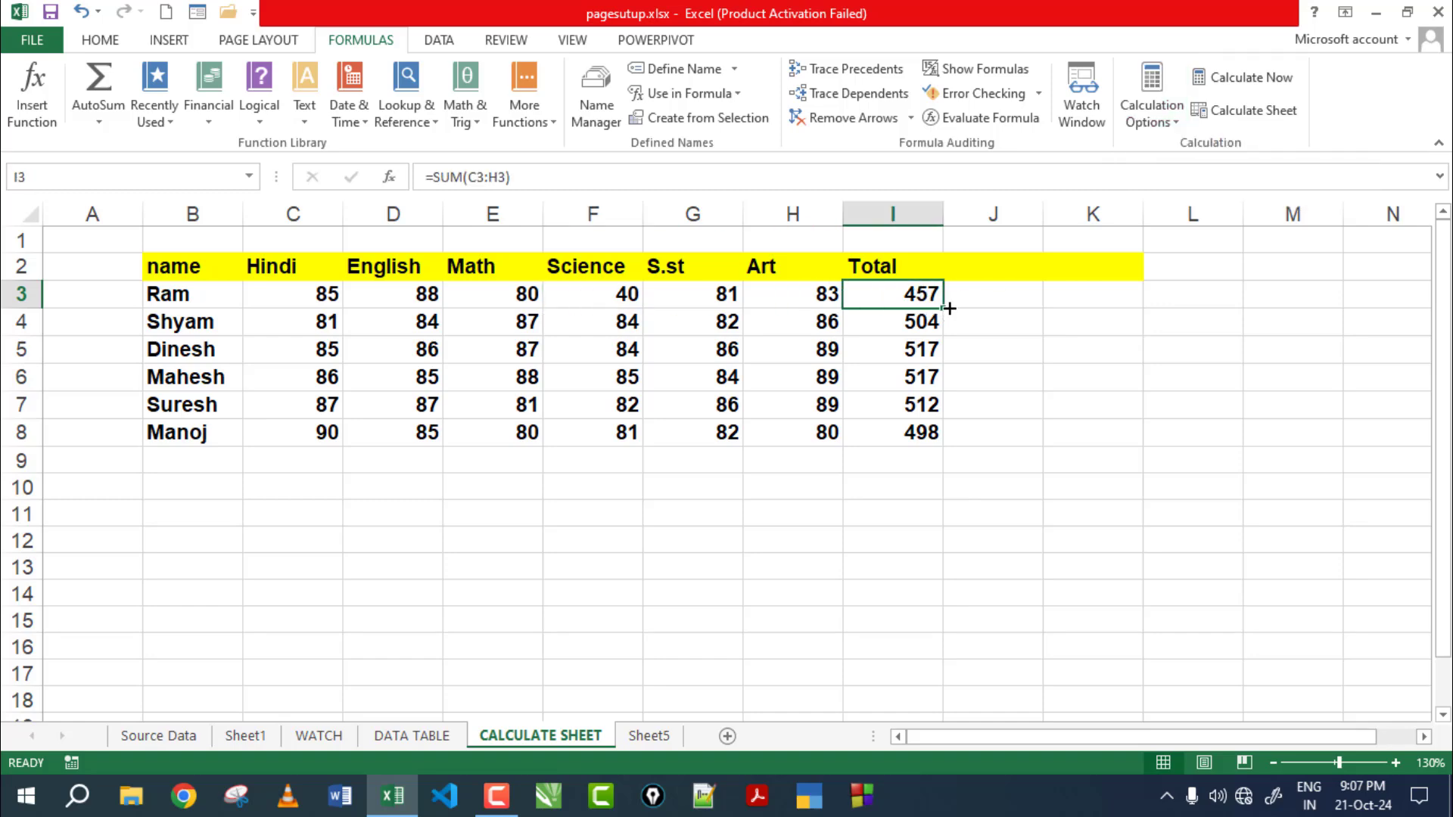
left_click(626, 299)
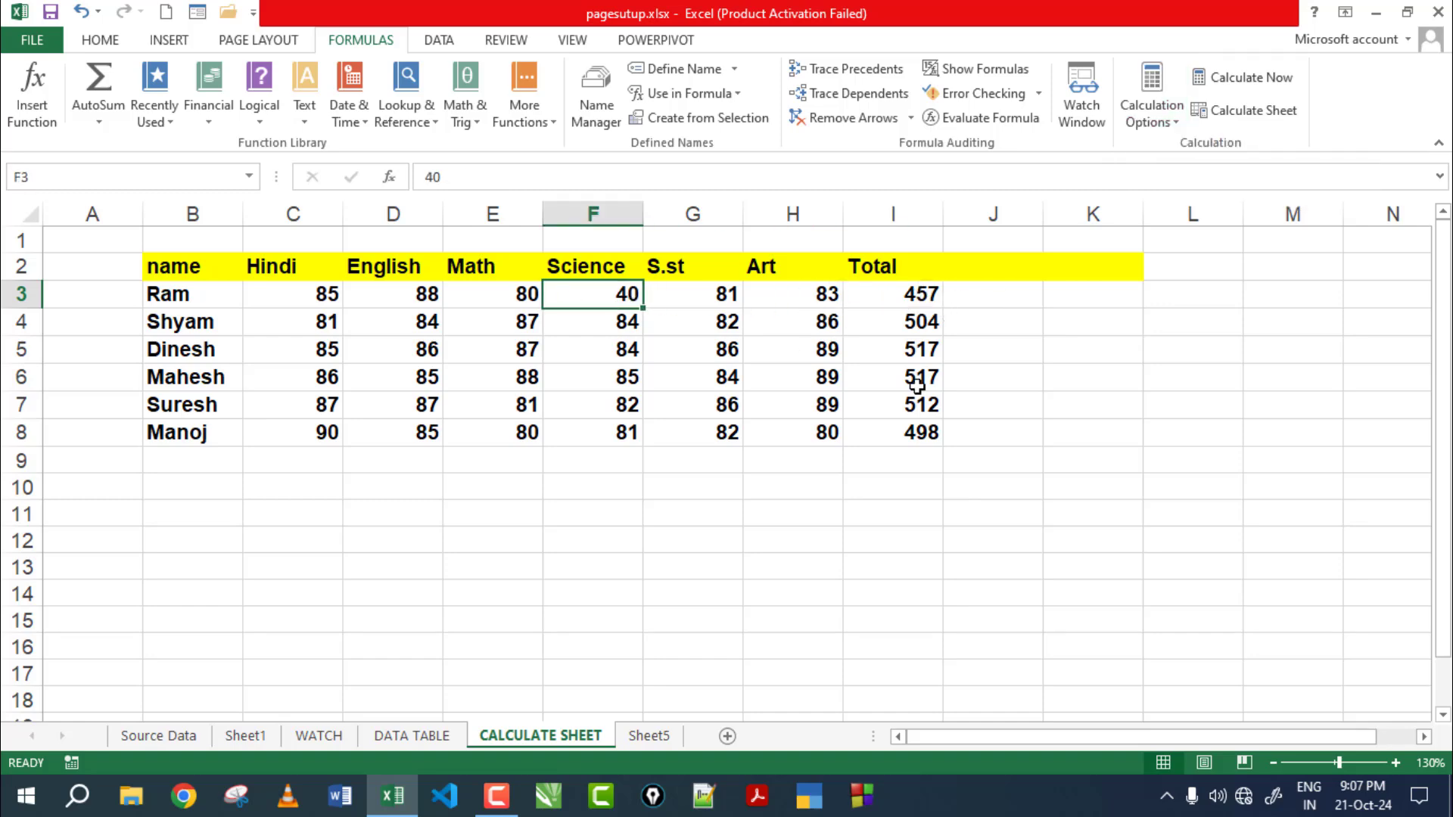
type("80")
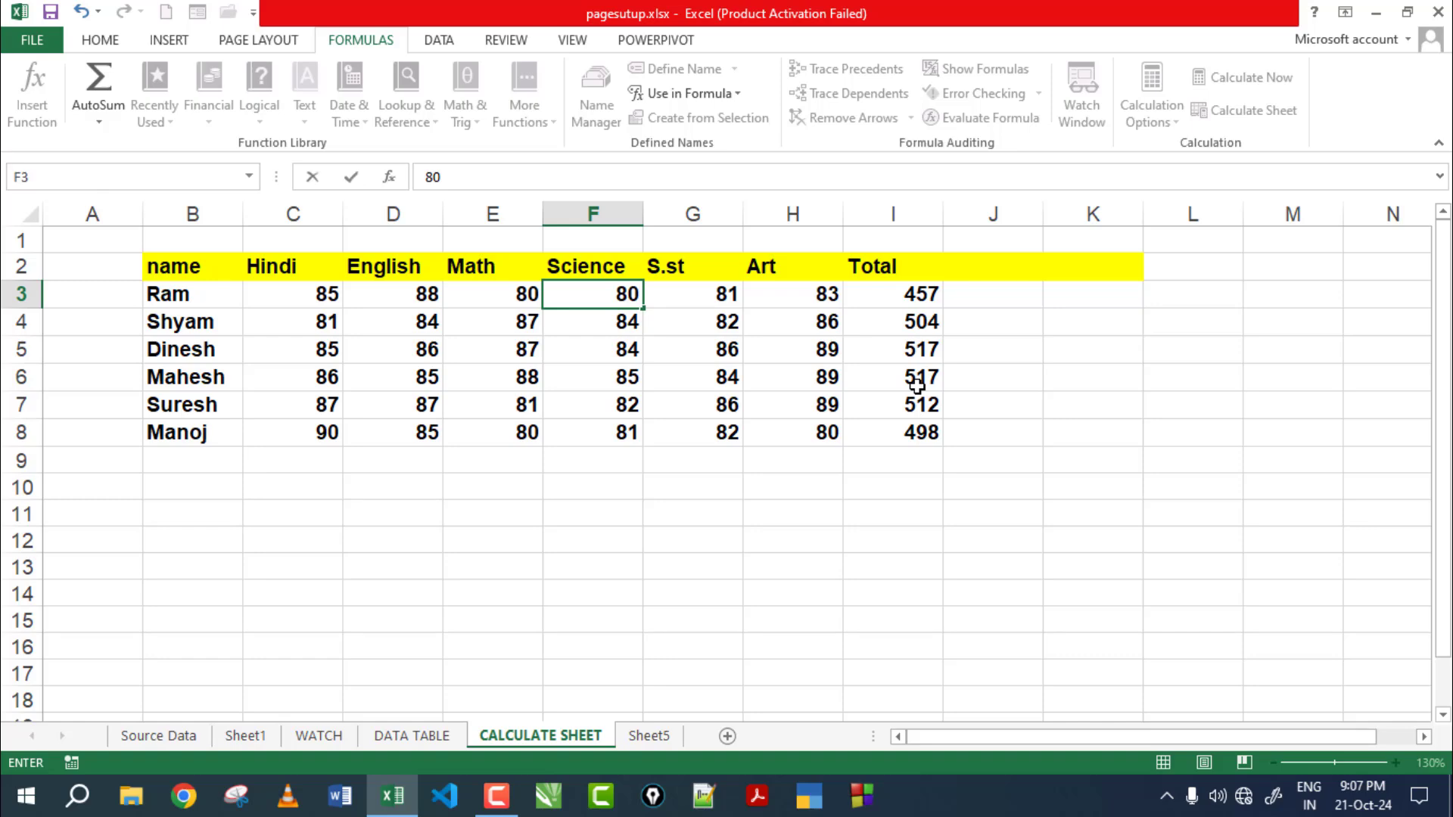
key("Return")
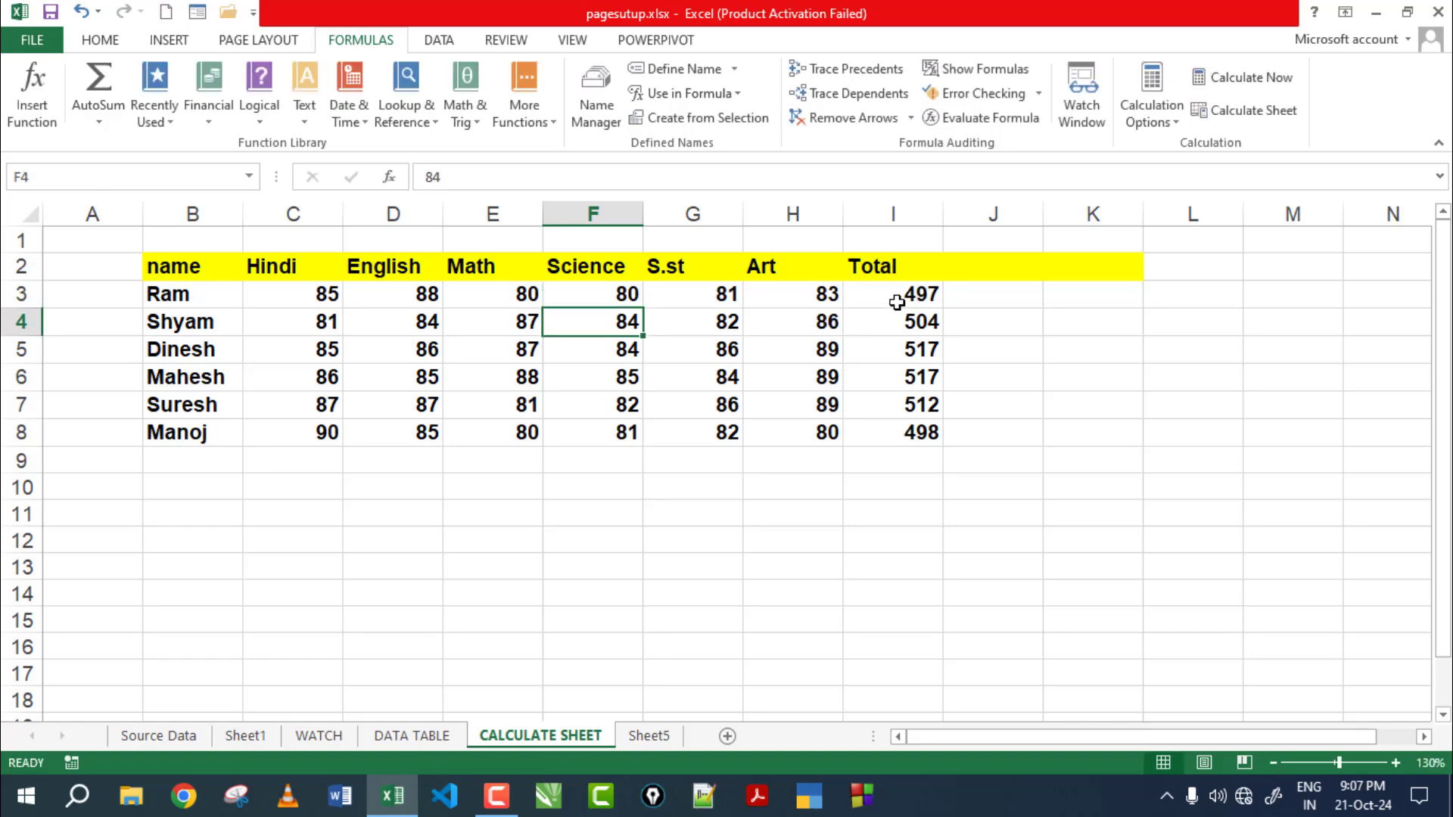
left_click(923, 291)
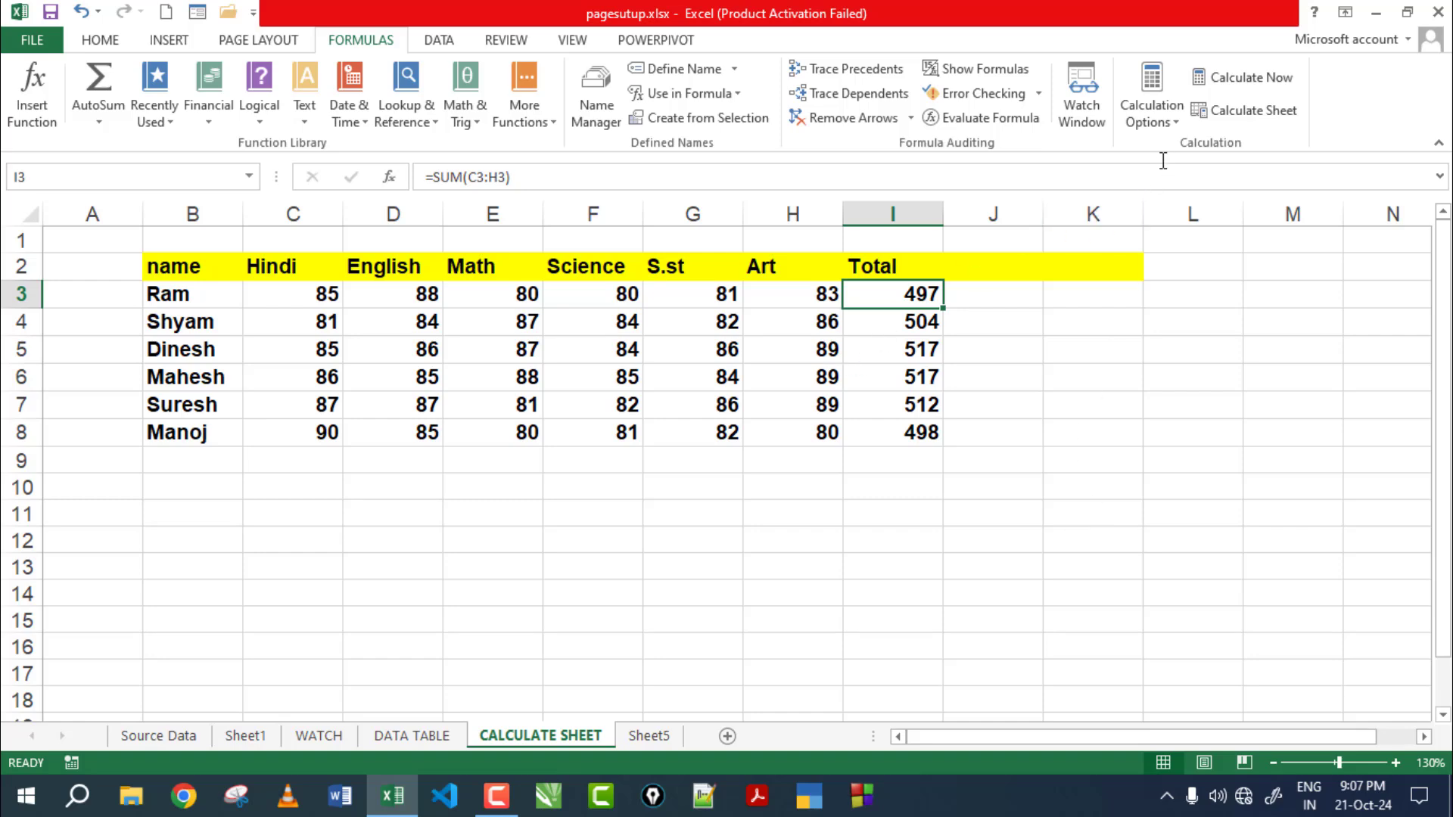
Change Ram's English mark in D3 to 30, his Total recalculating to 439
left_click(1162, 123)
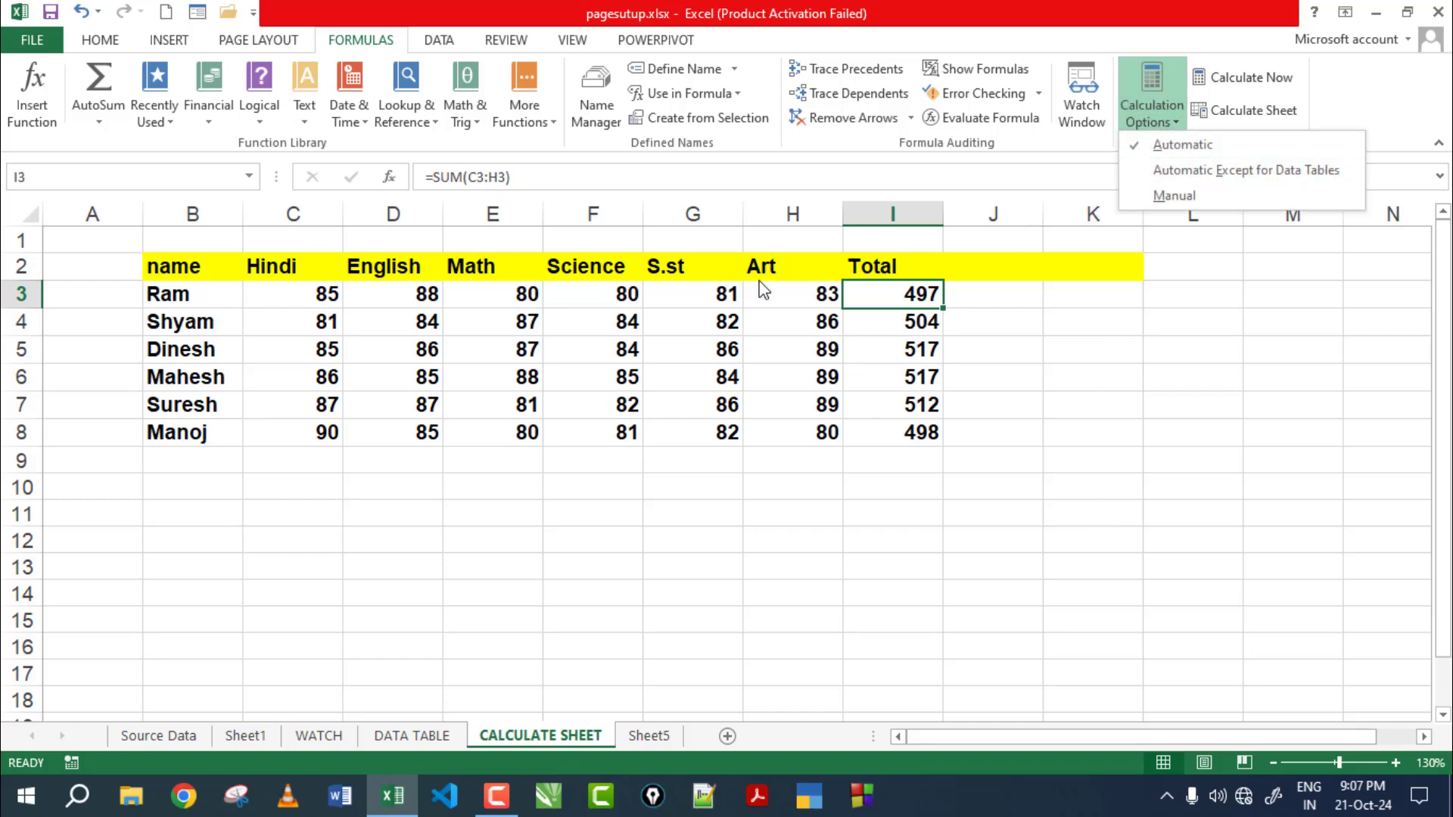
left_click(433, 293)
left_click(433, 293)
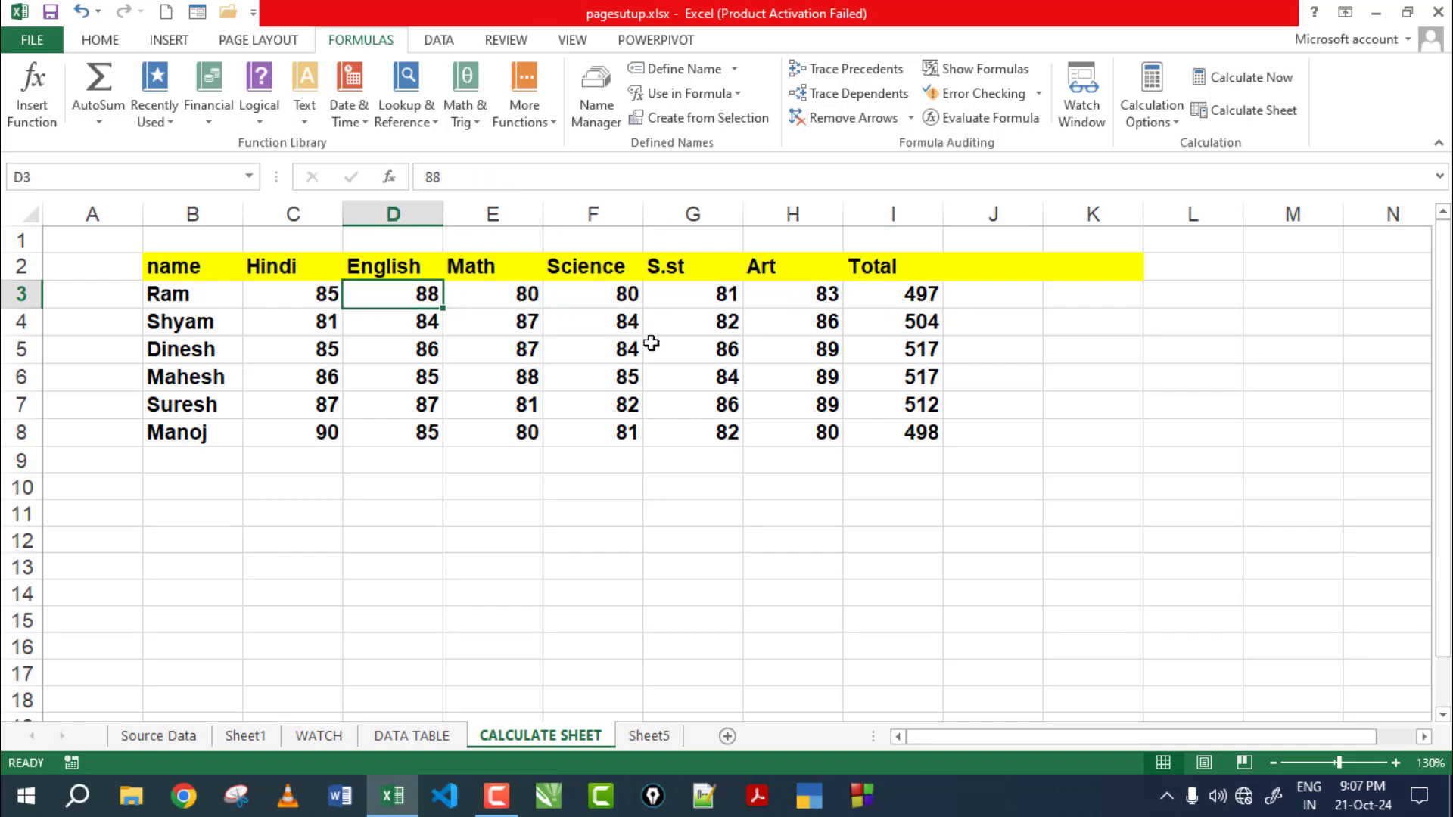
type("30")
key("Return")
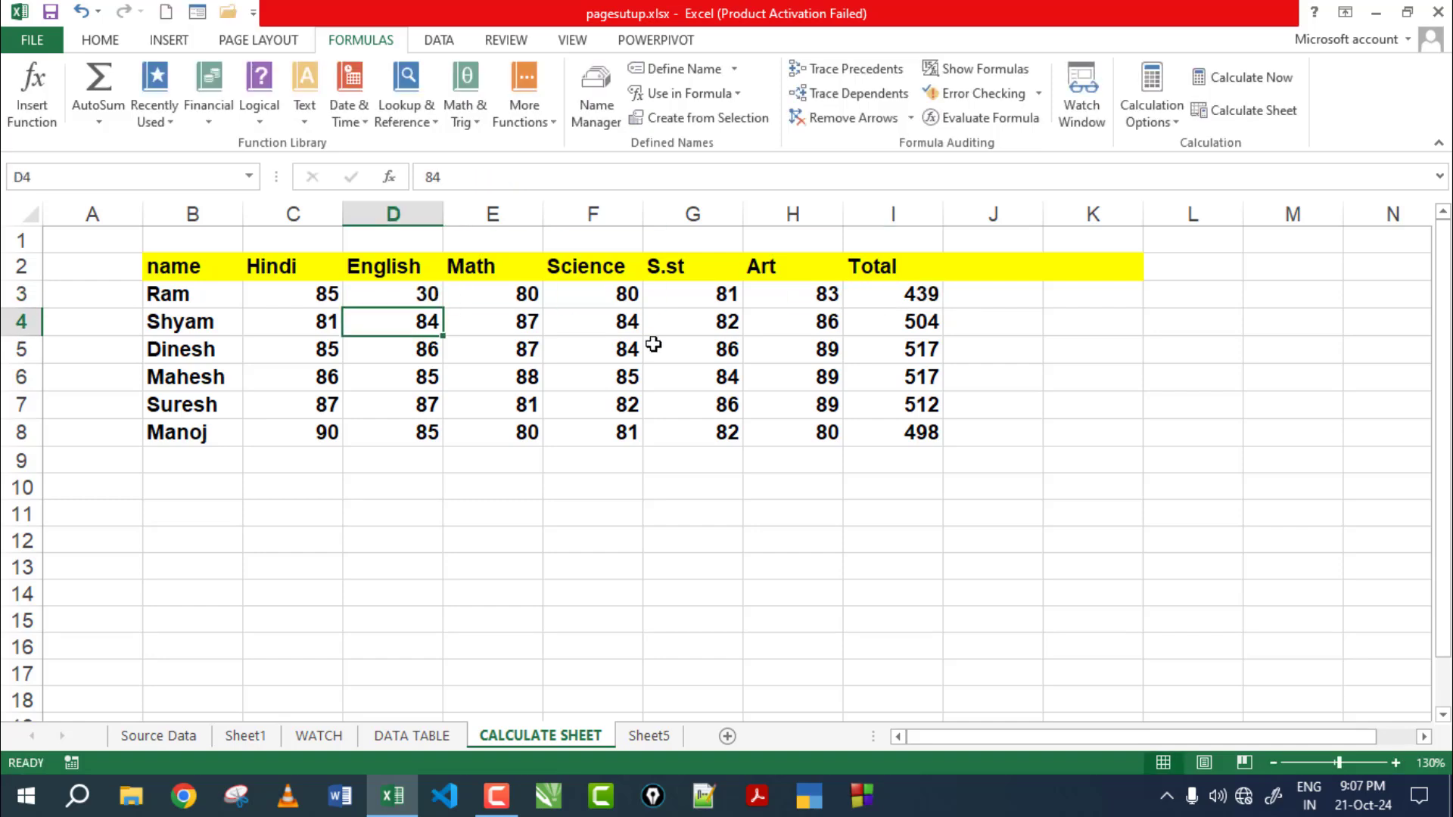
left_click(928, 289)
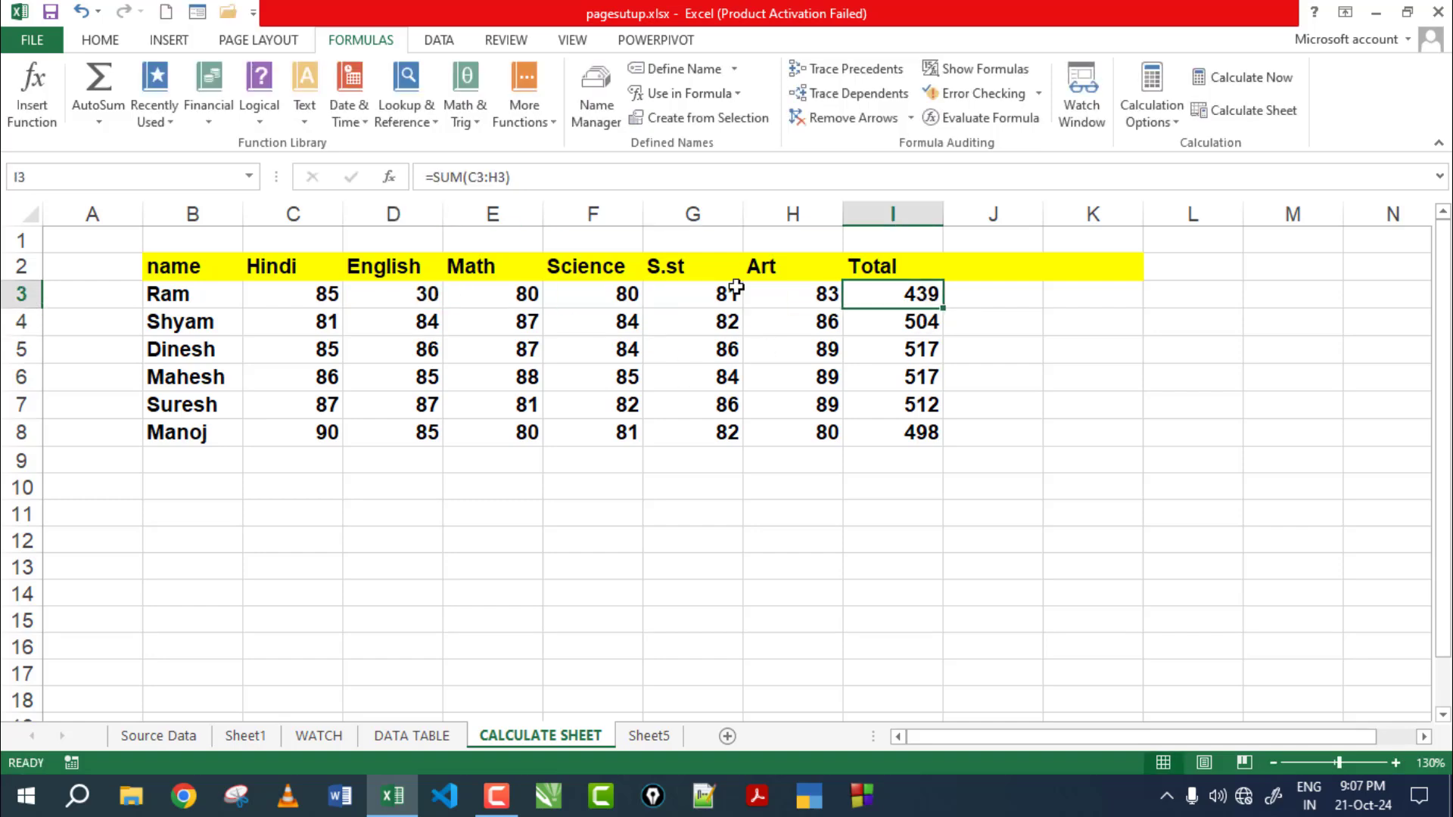
left_click(507, 296)
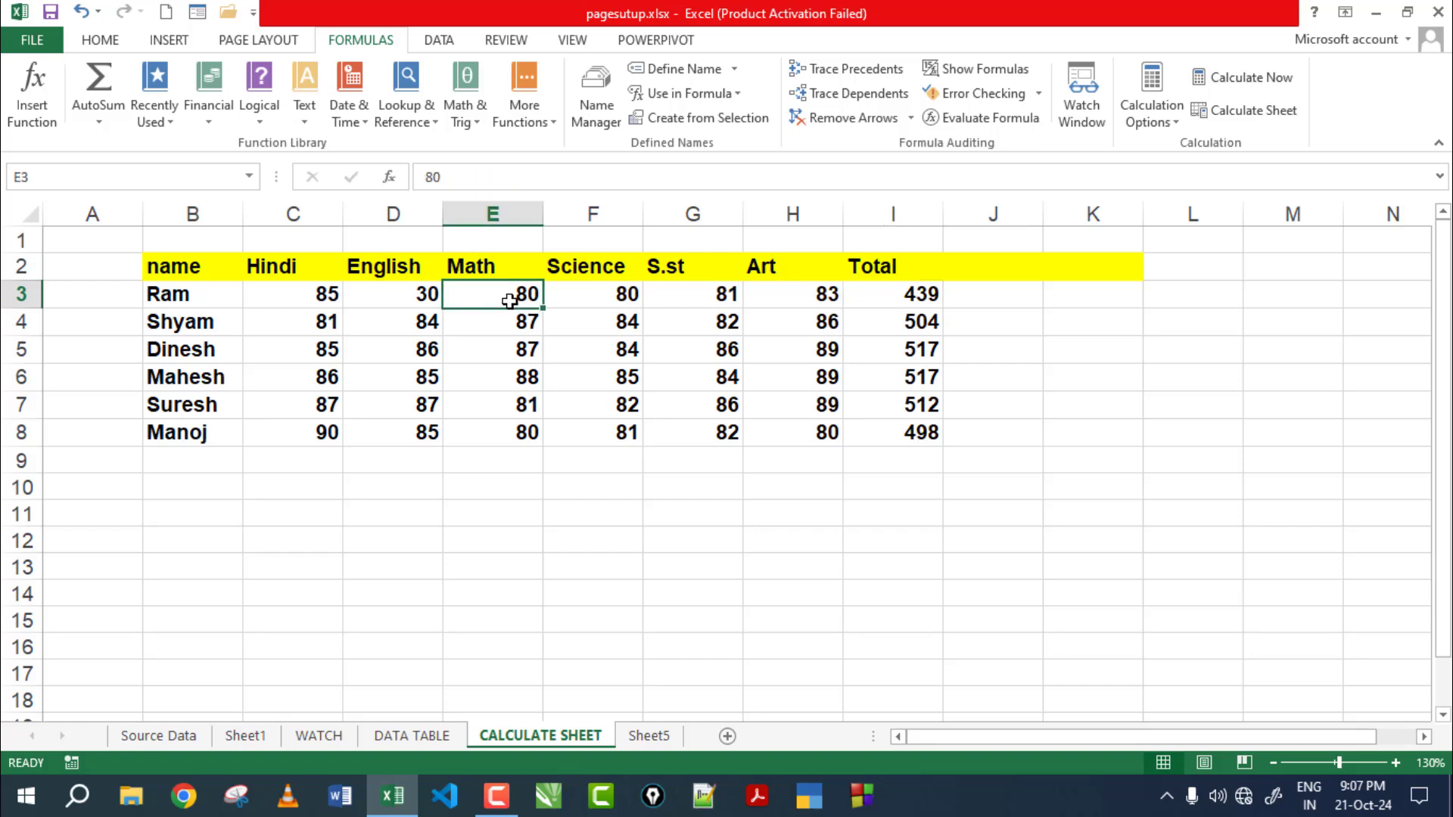
left_click(399, 295)
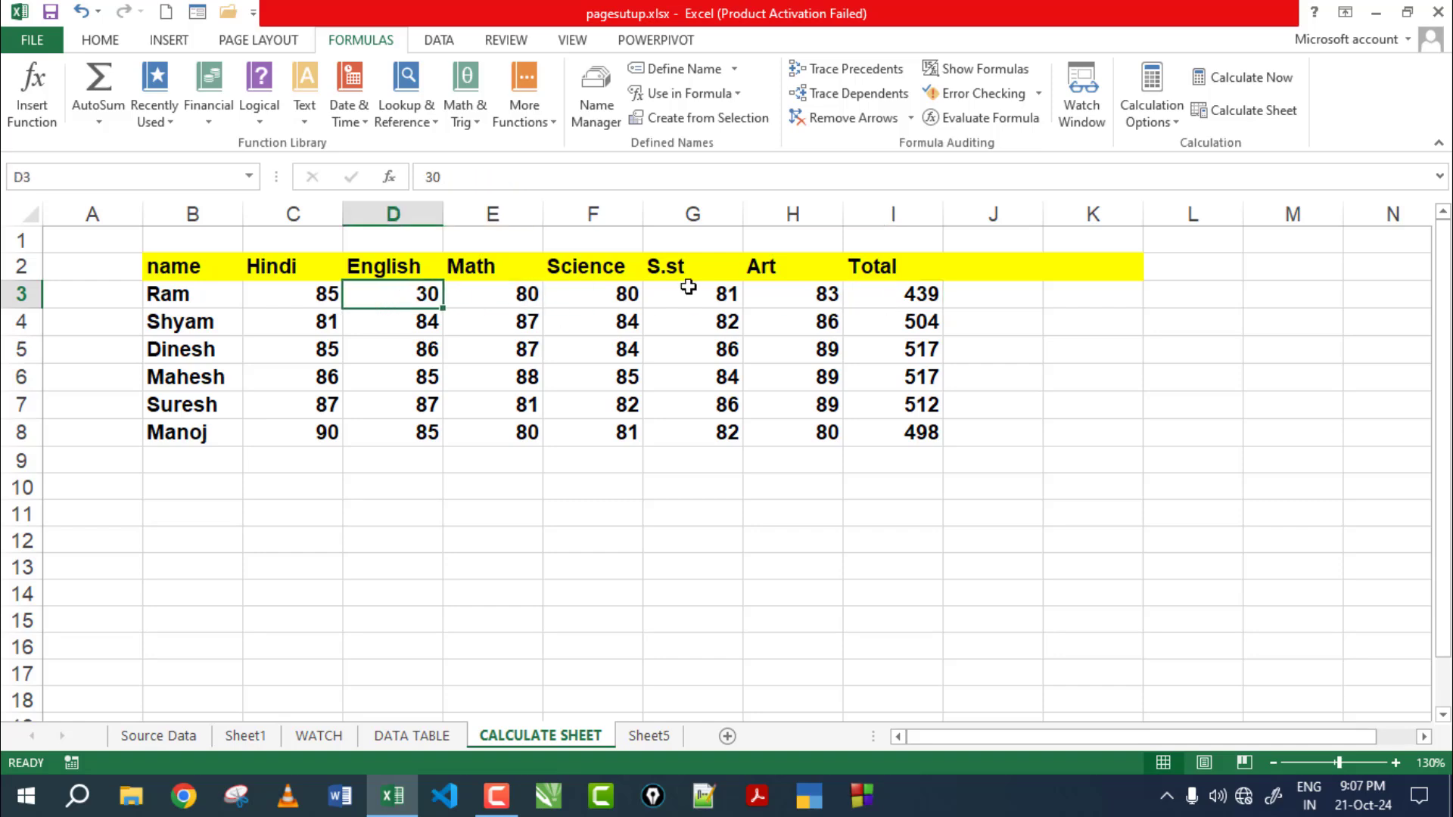
Switch to Manual calculation, set English to 90 and Math to 60, then Calculate Now
left_click(1173, 124)
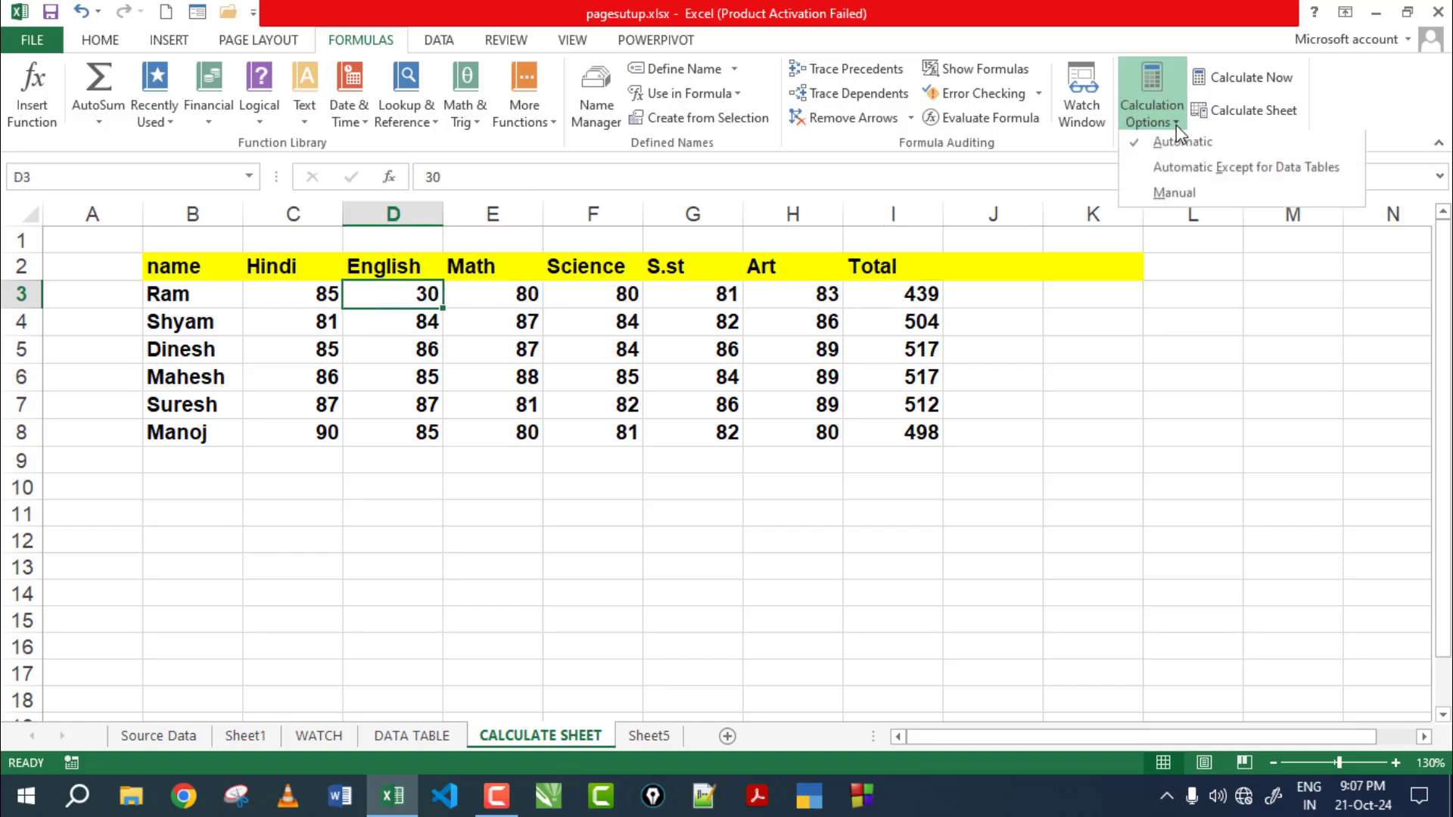
left_click(1174, 196)
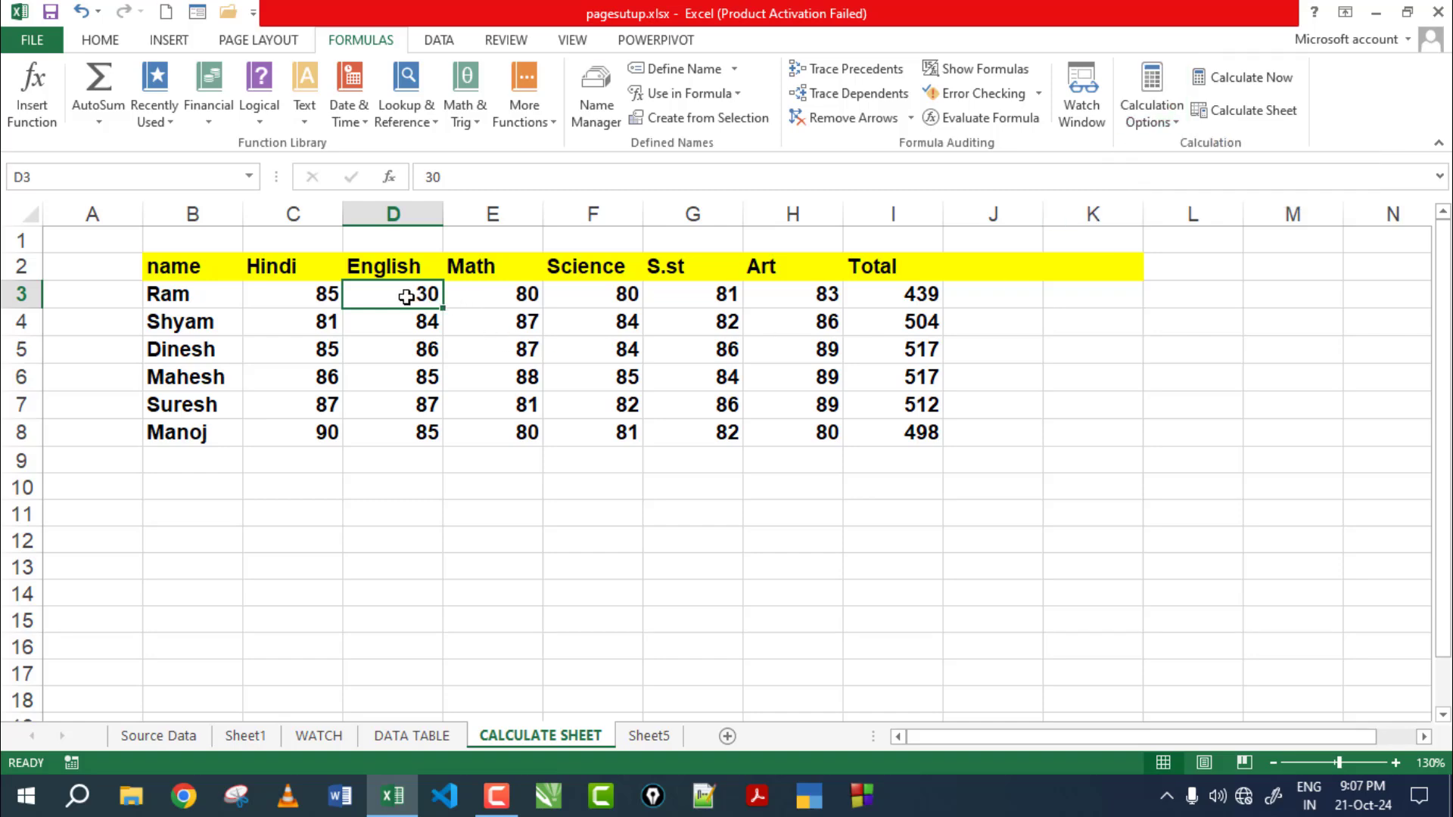
type("90")
key("Return")
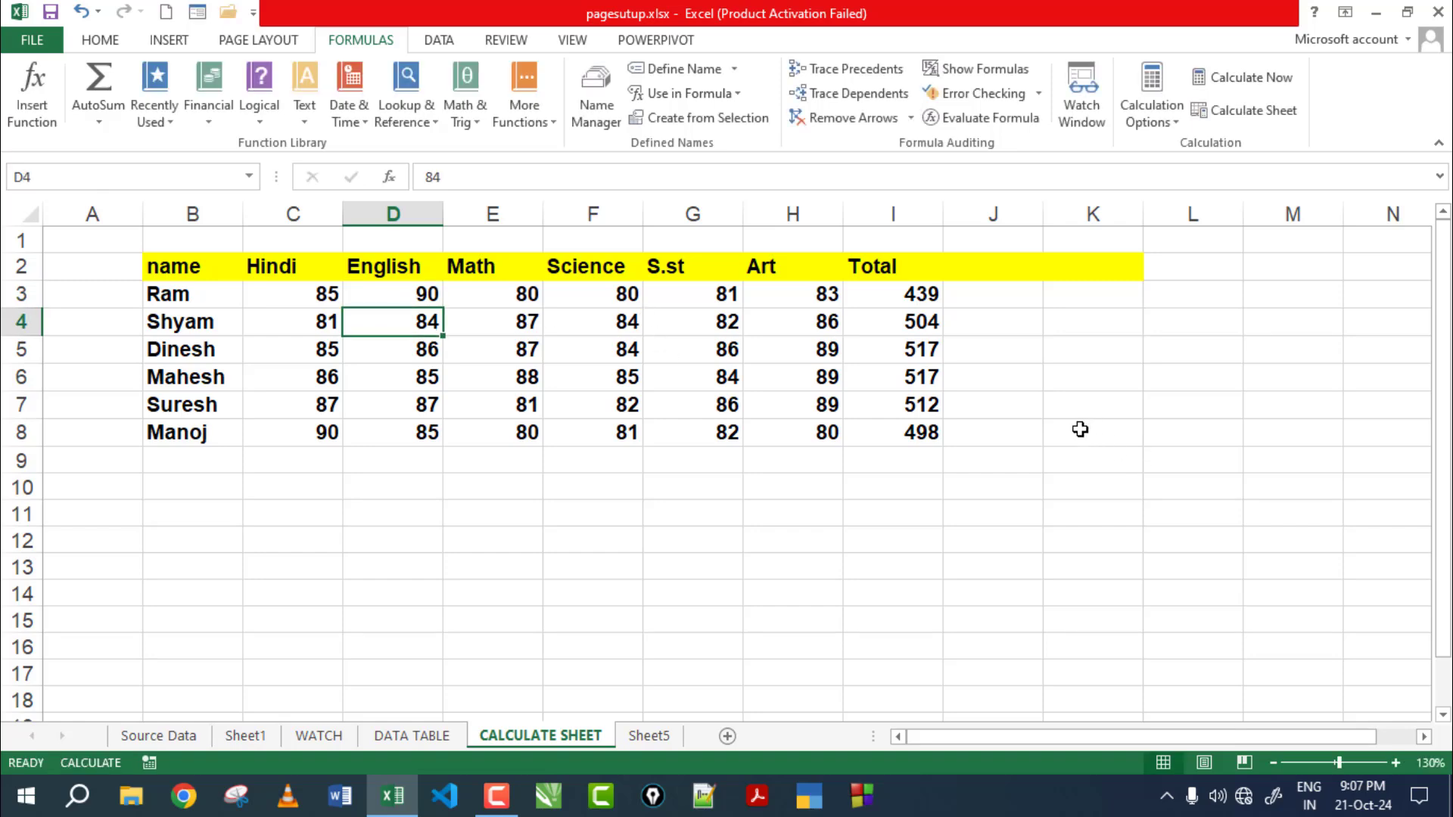
left_click(484, 295)
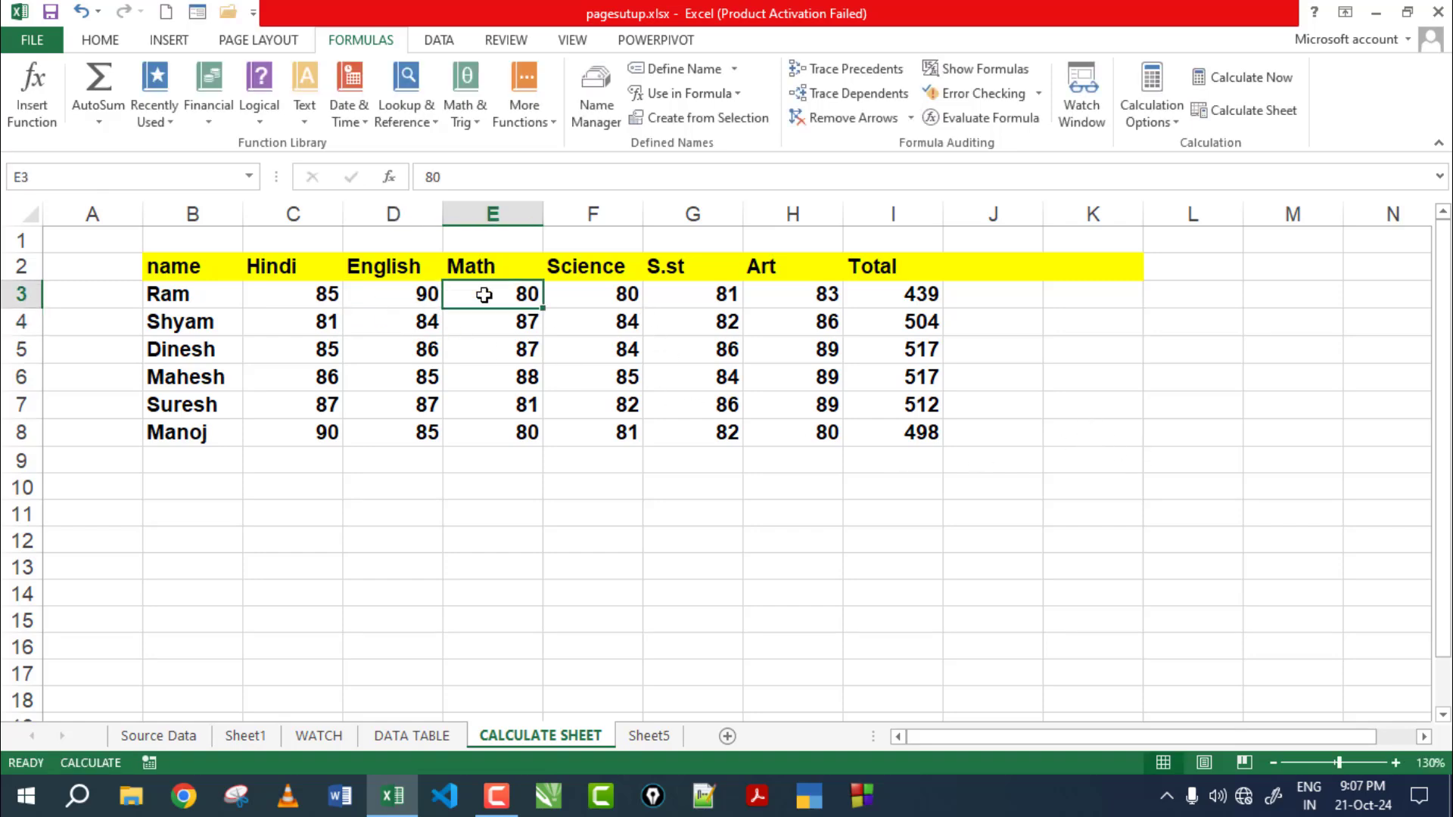
type("60")
key("Return")
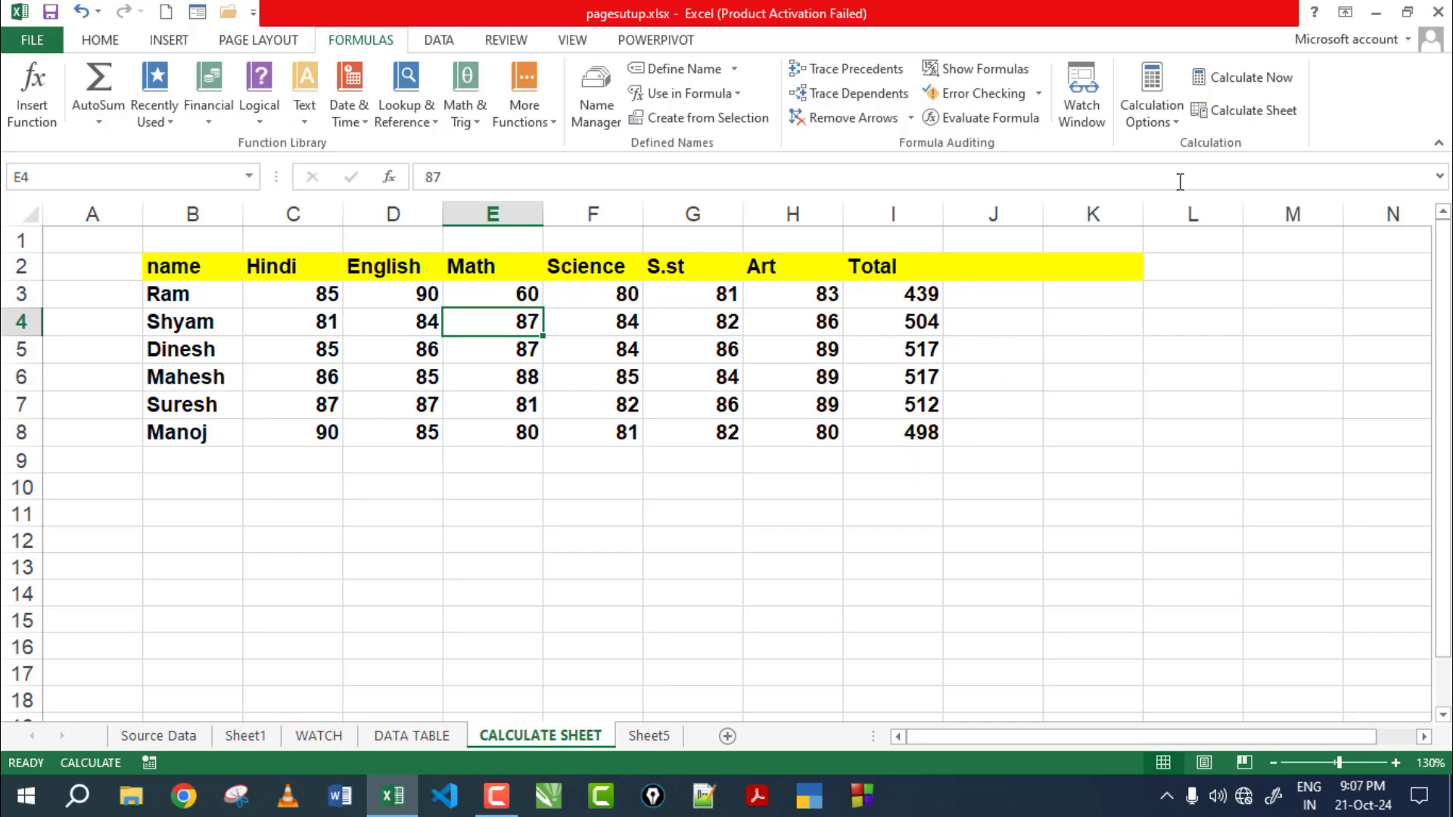
left_click(1232, 83)
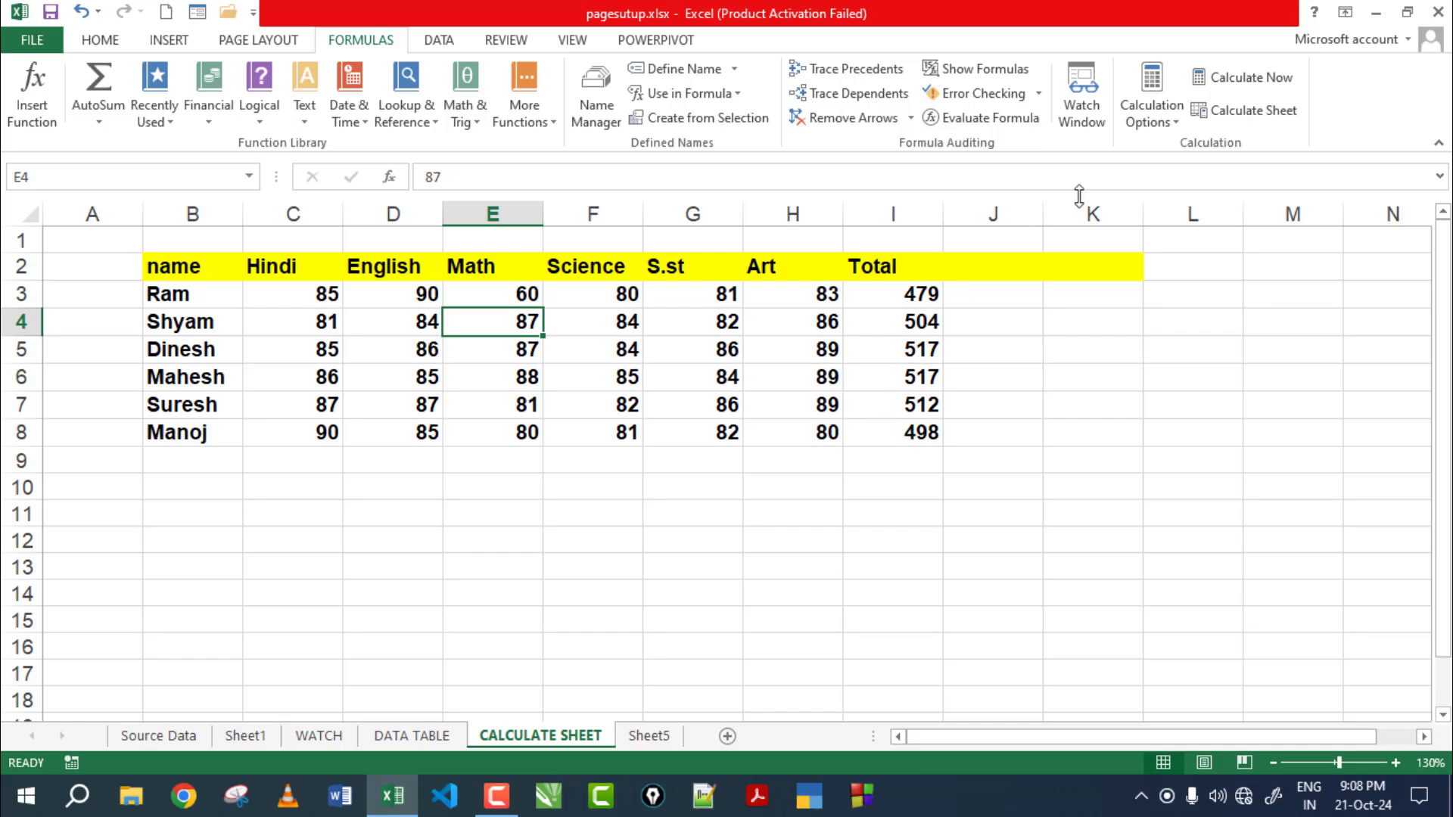
Set Ram's Hindi mark in C3 to 10 and recalculate so his Total shows 404
left_click(1173, 121)
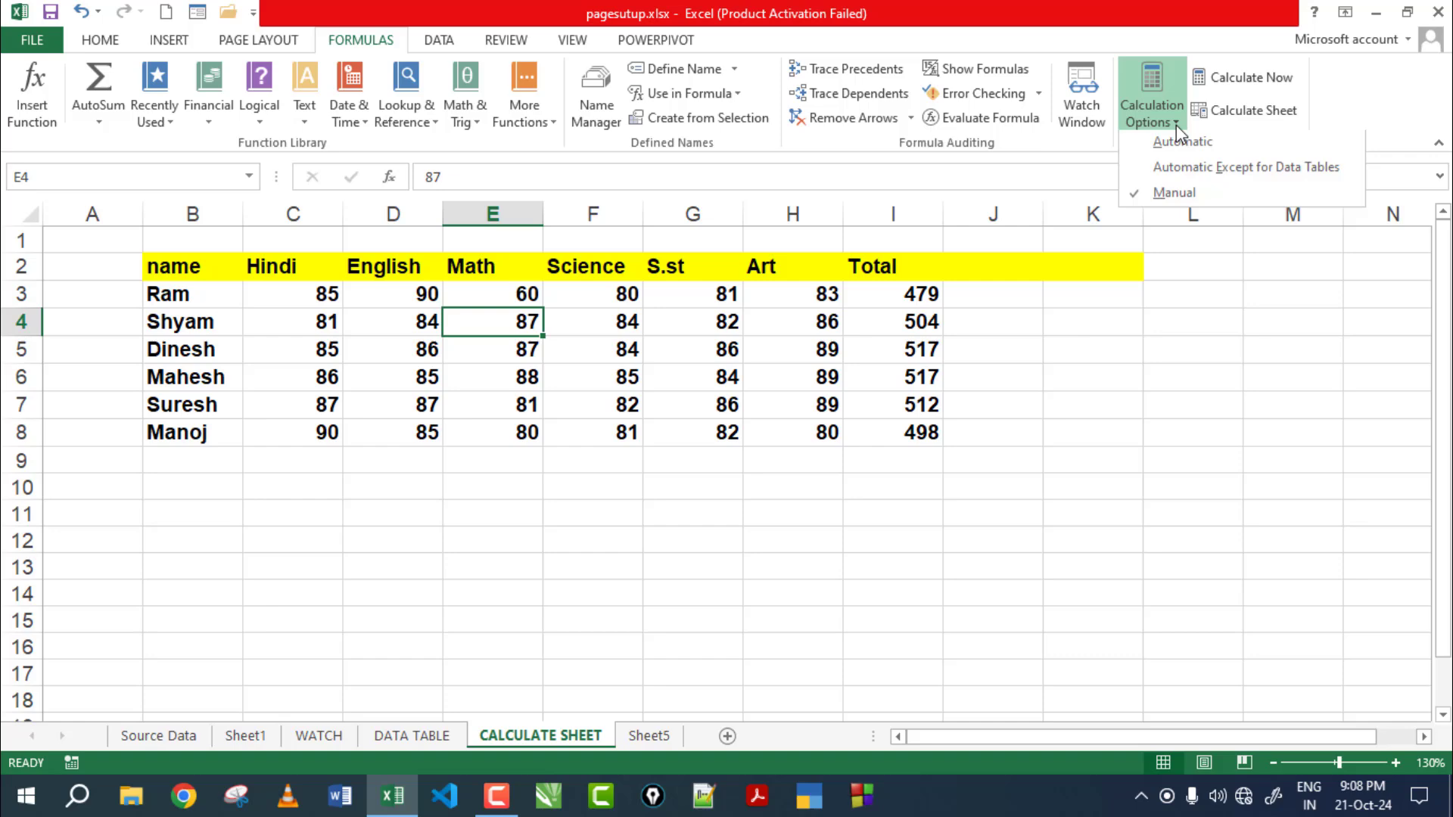
left_click(1252, 84)
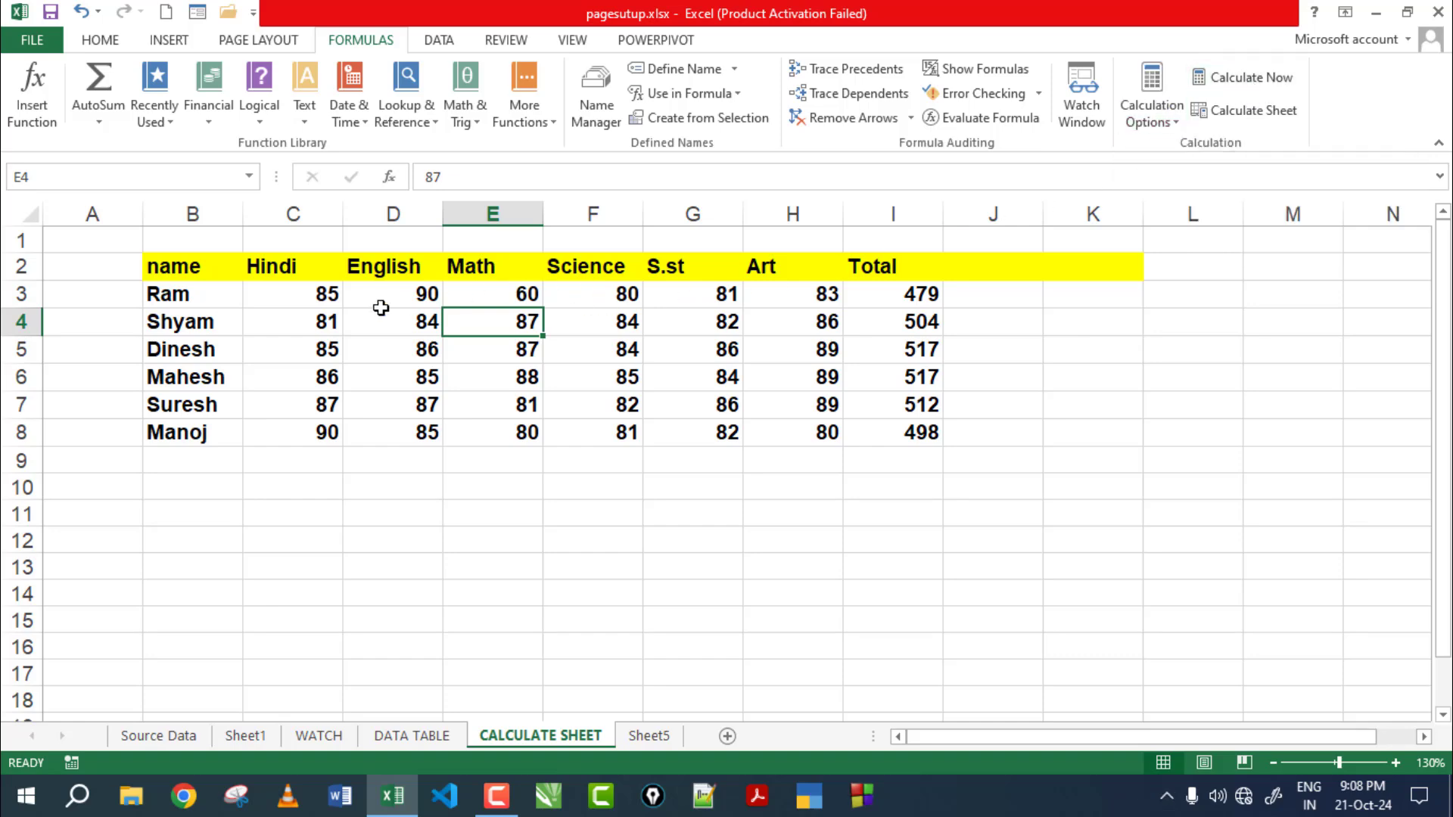
left_click(327, 295)
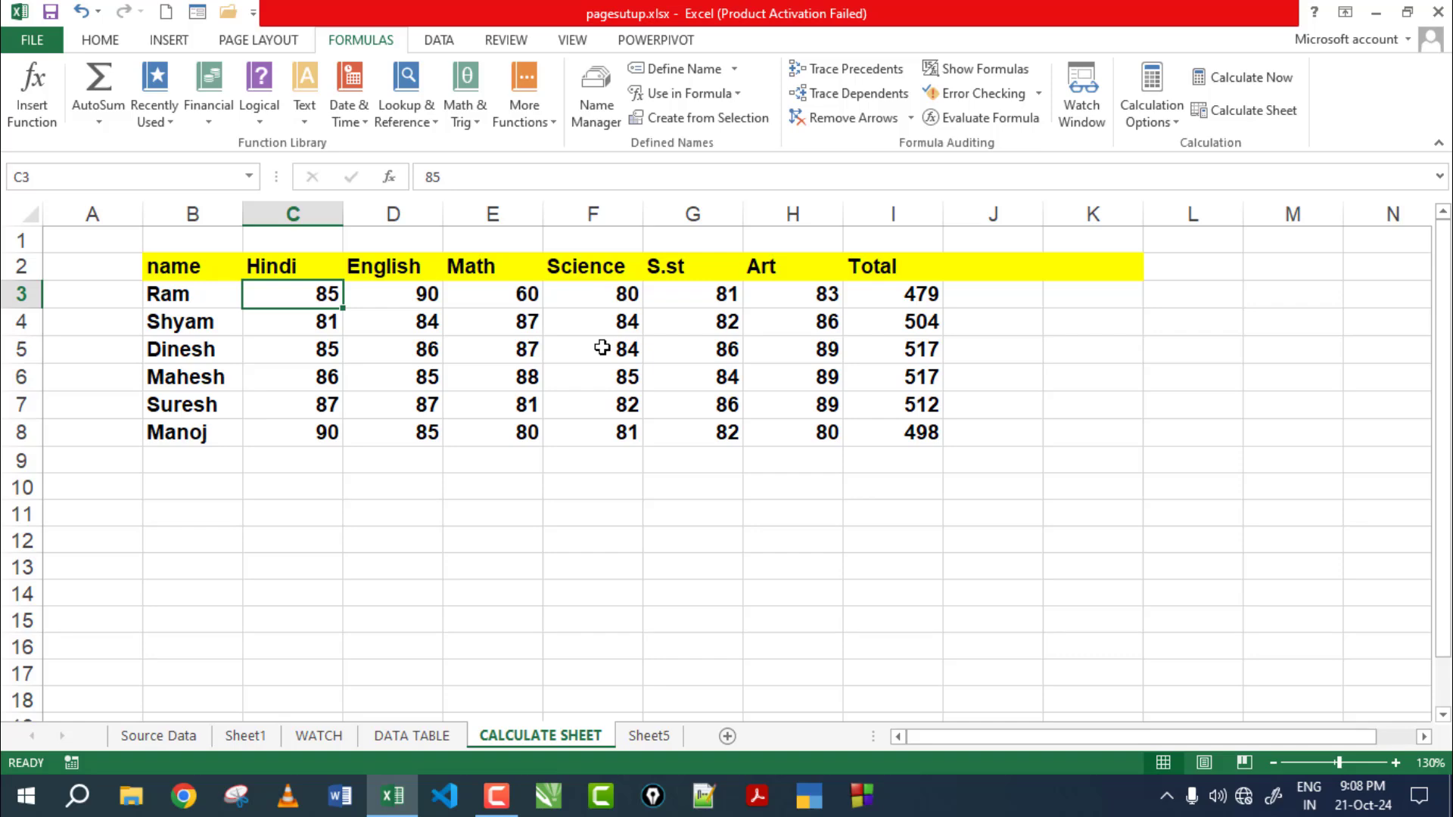
type("10")
key("Return")
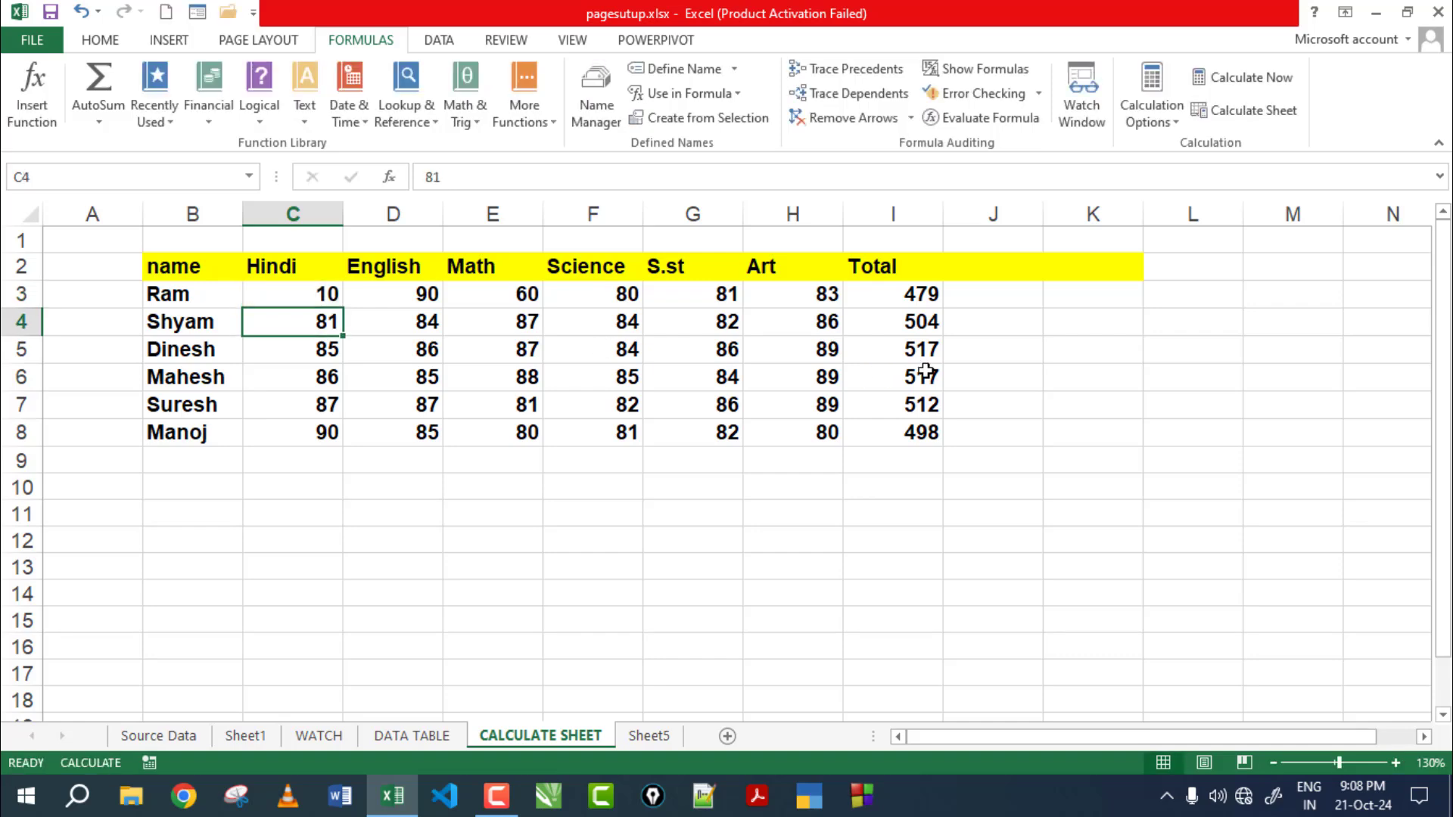
left_click(1252, 75)
left_click(887, 295)
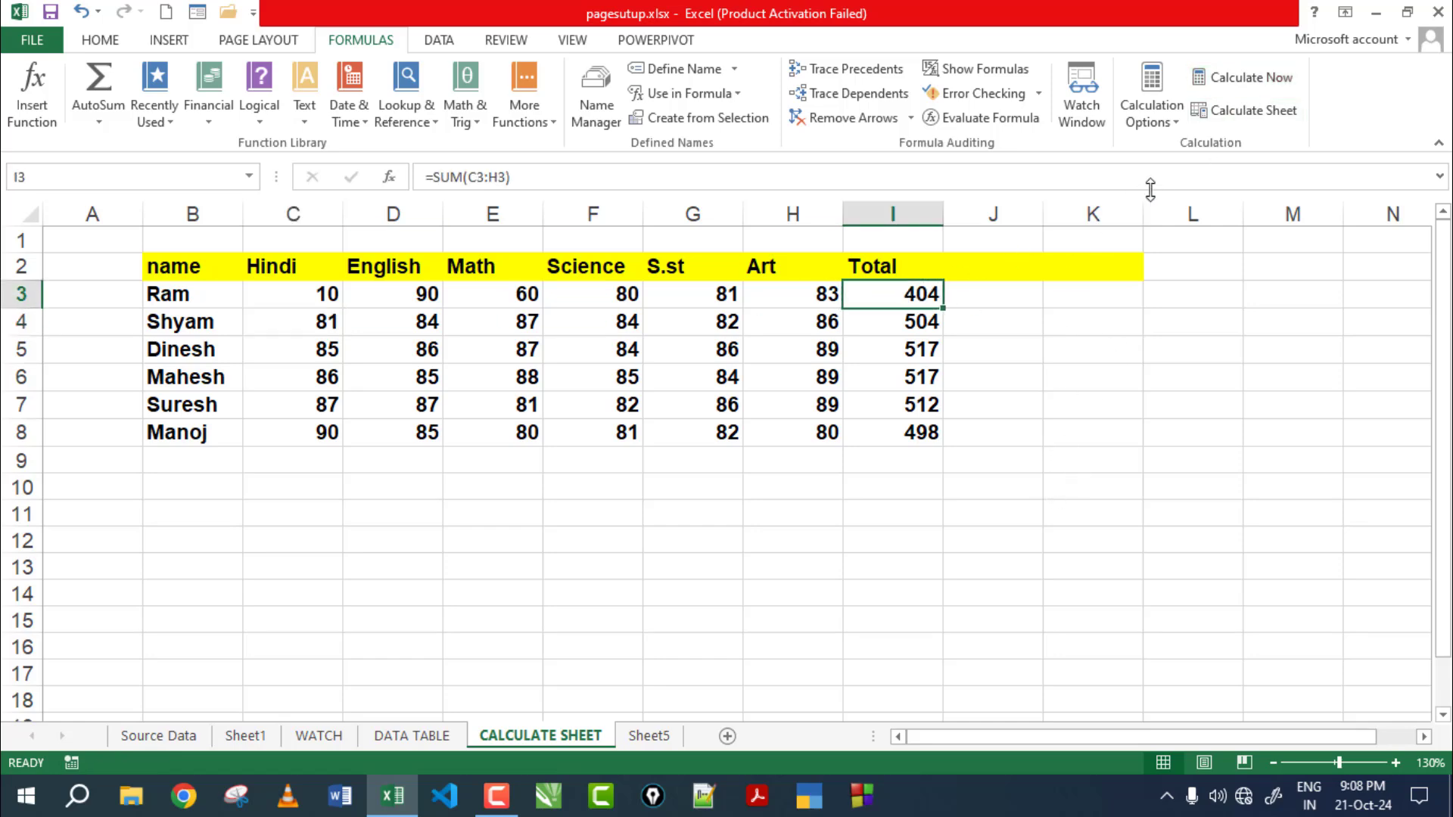
Switch calculation to Automatic, then set Ram's Hindi mark to 90 and Math to 80
left_click(1179, 124)
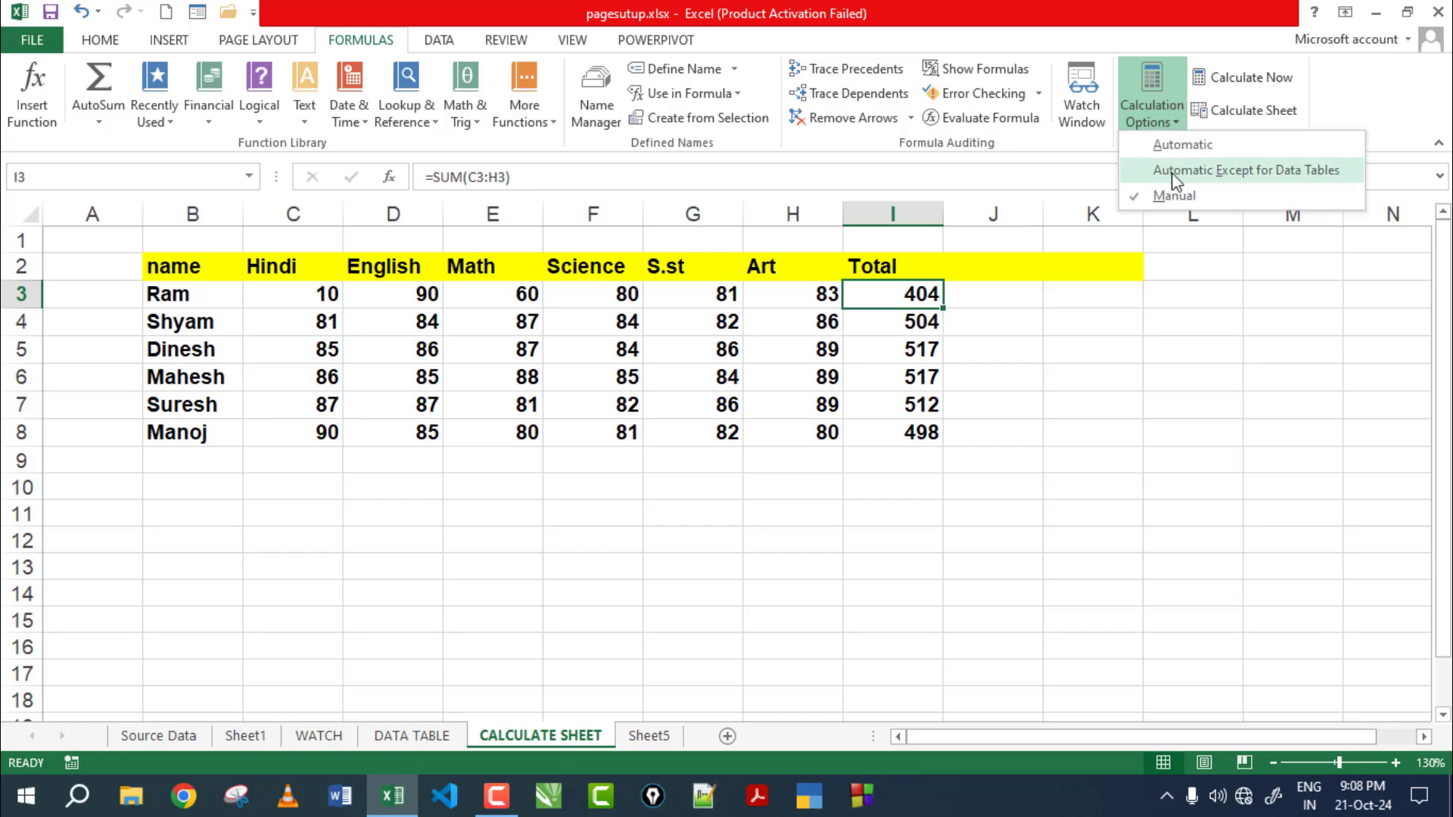
left_click(1176, 147)
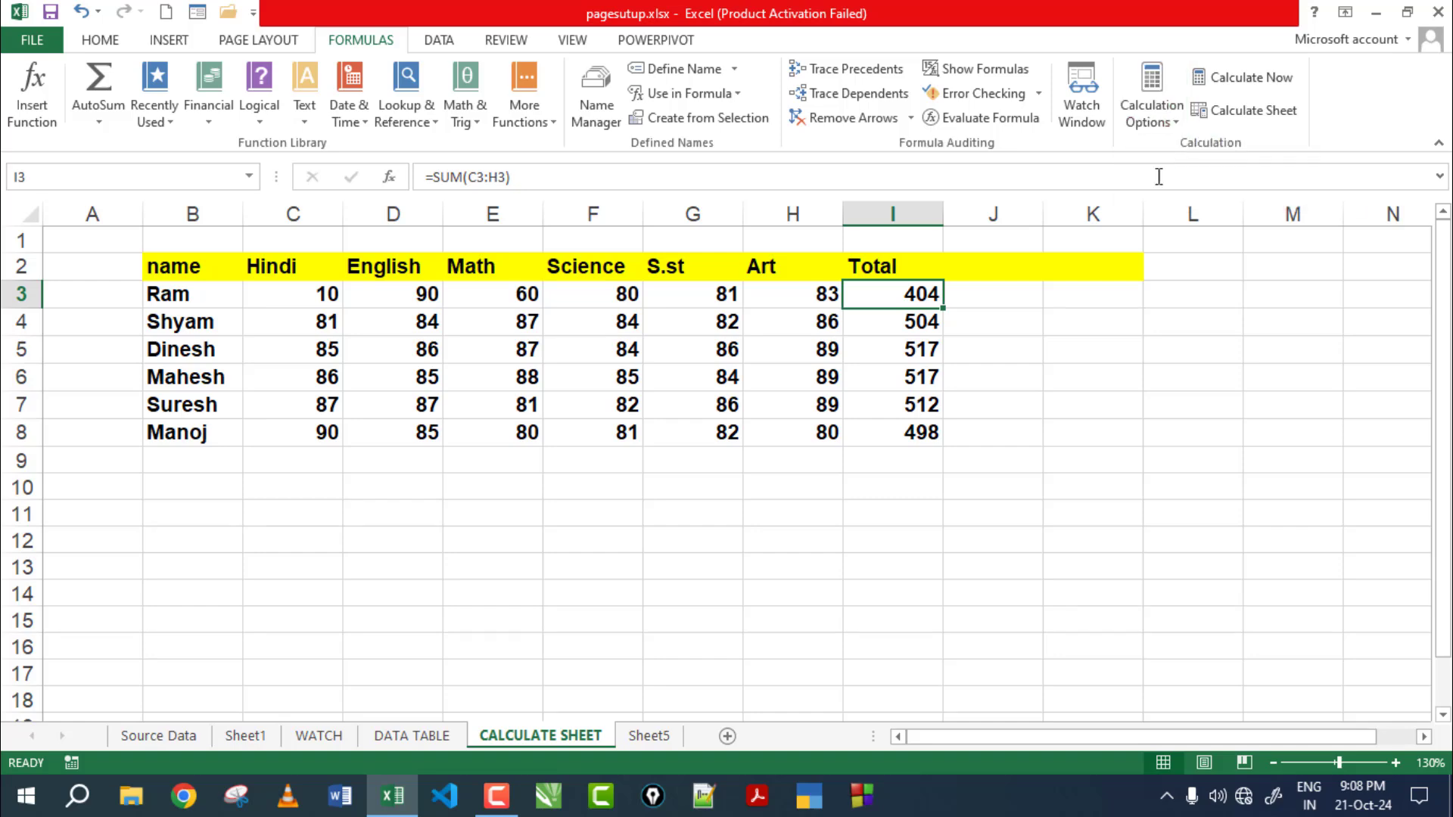
left_click(285, 288)
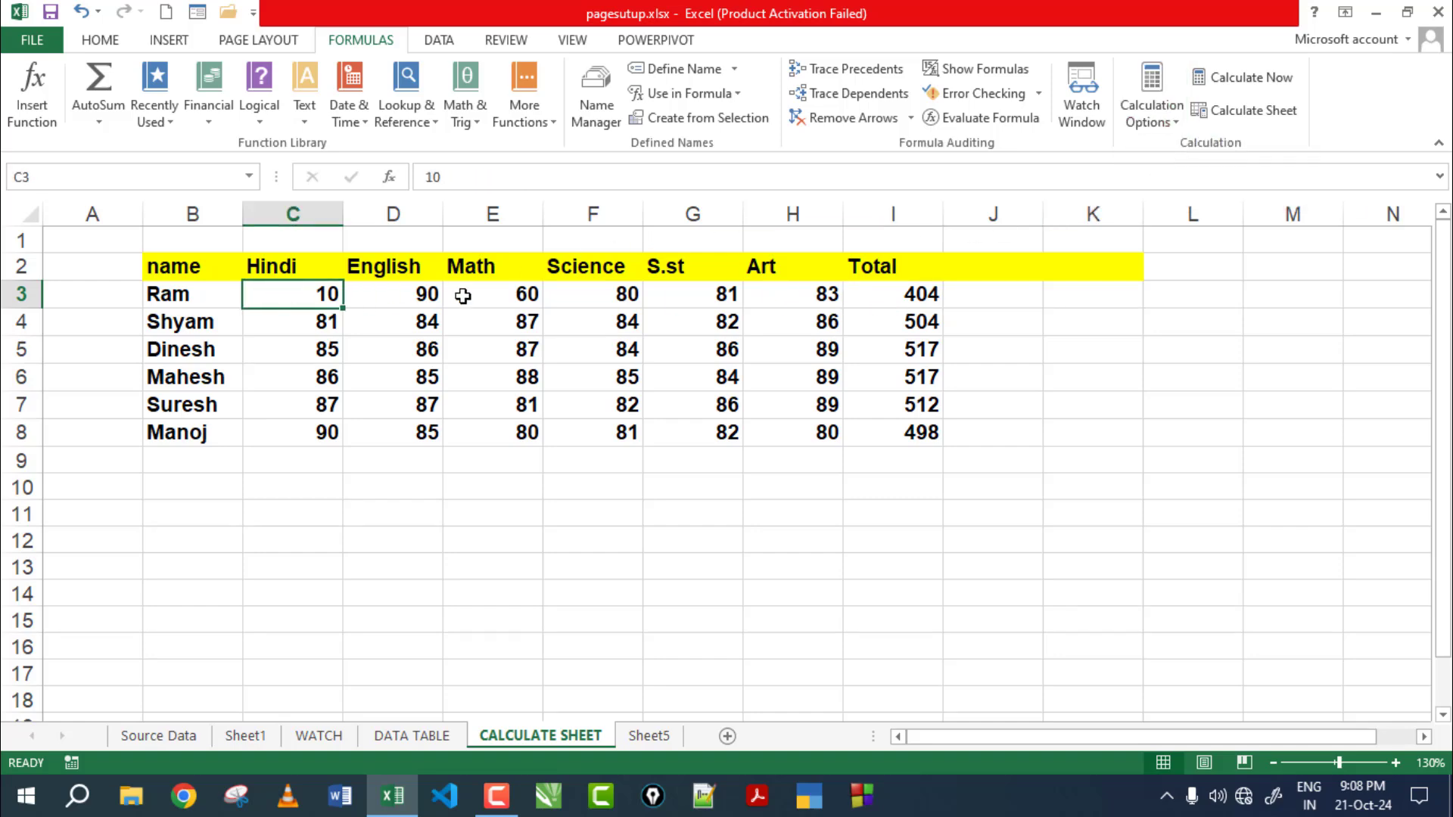
type("90")
key("Return")
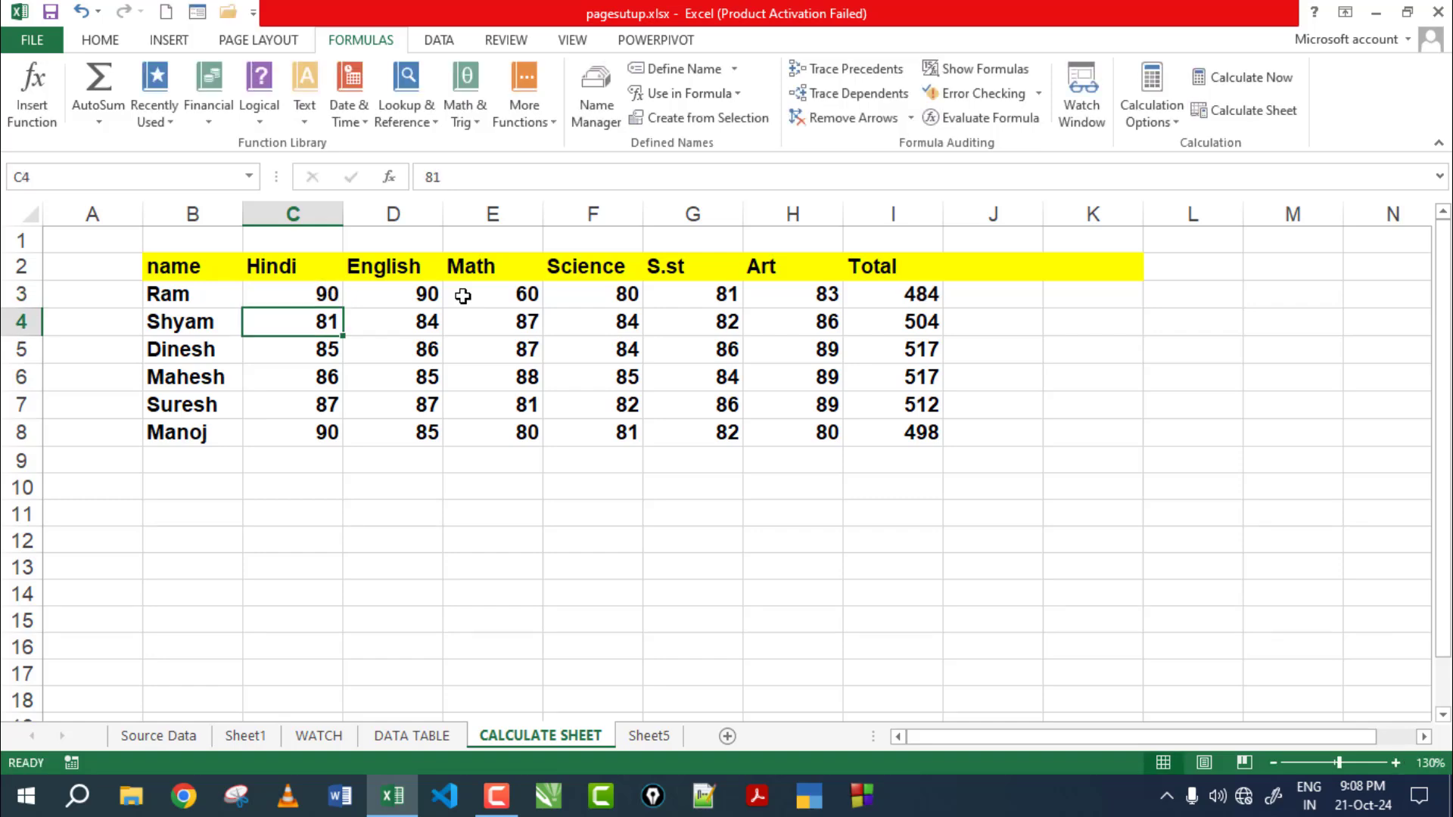
left_click(499, 290)
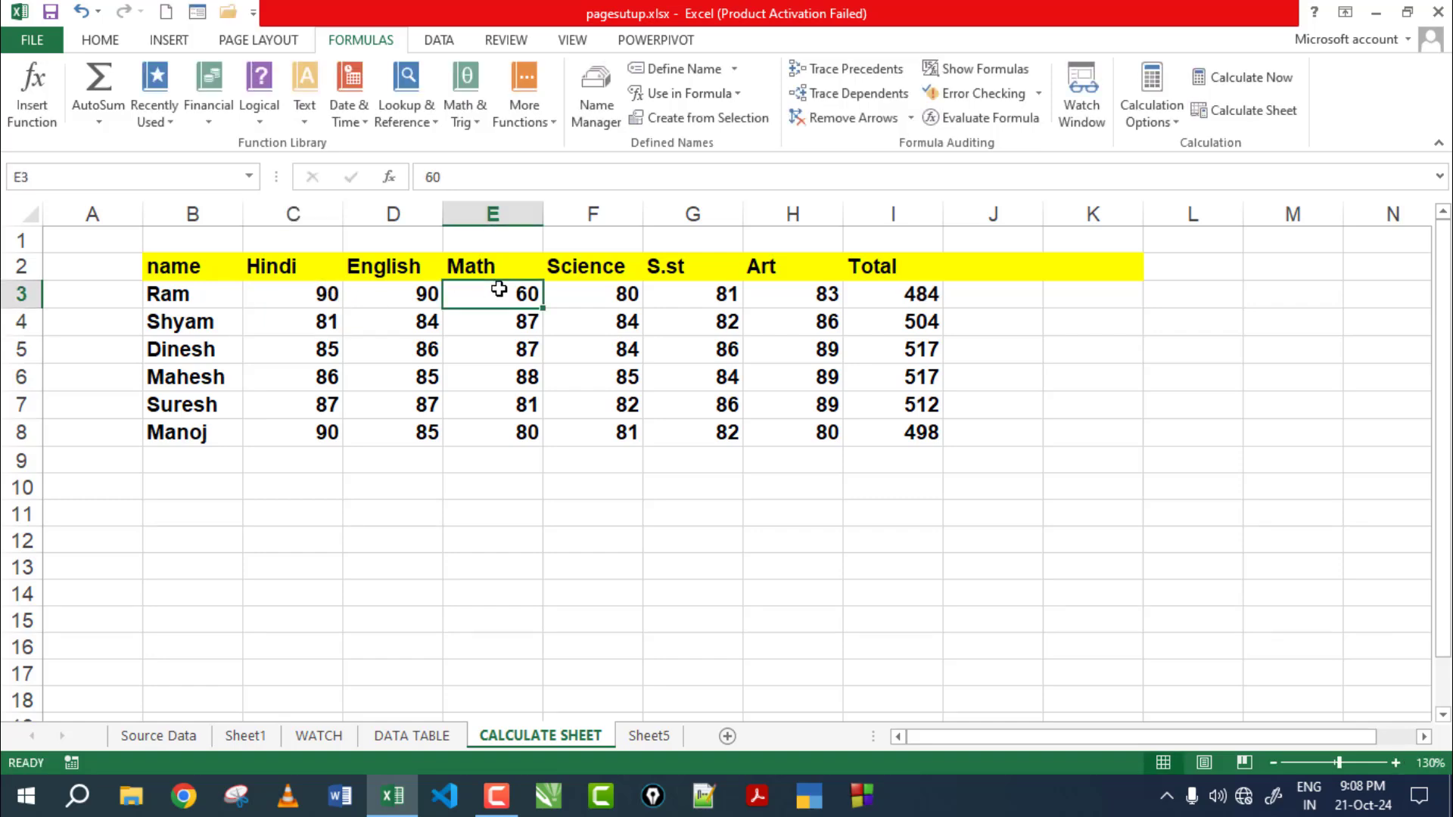
type("80")
key("Return")
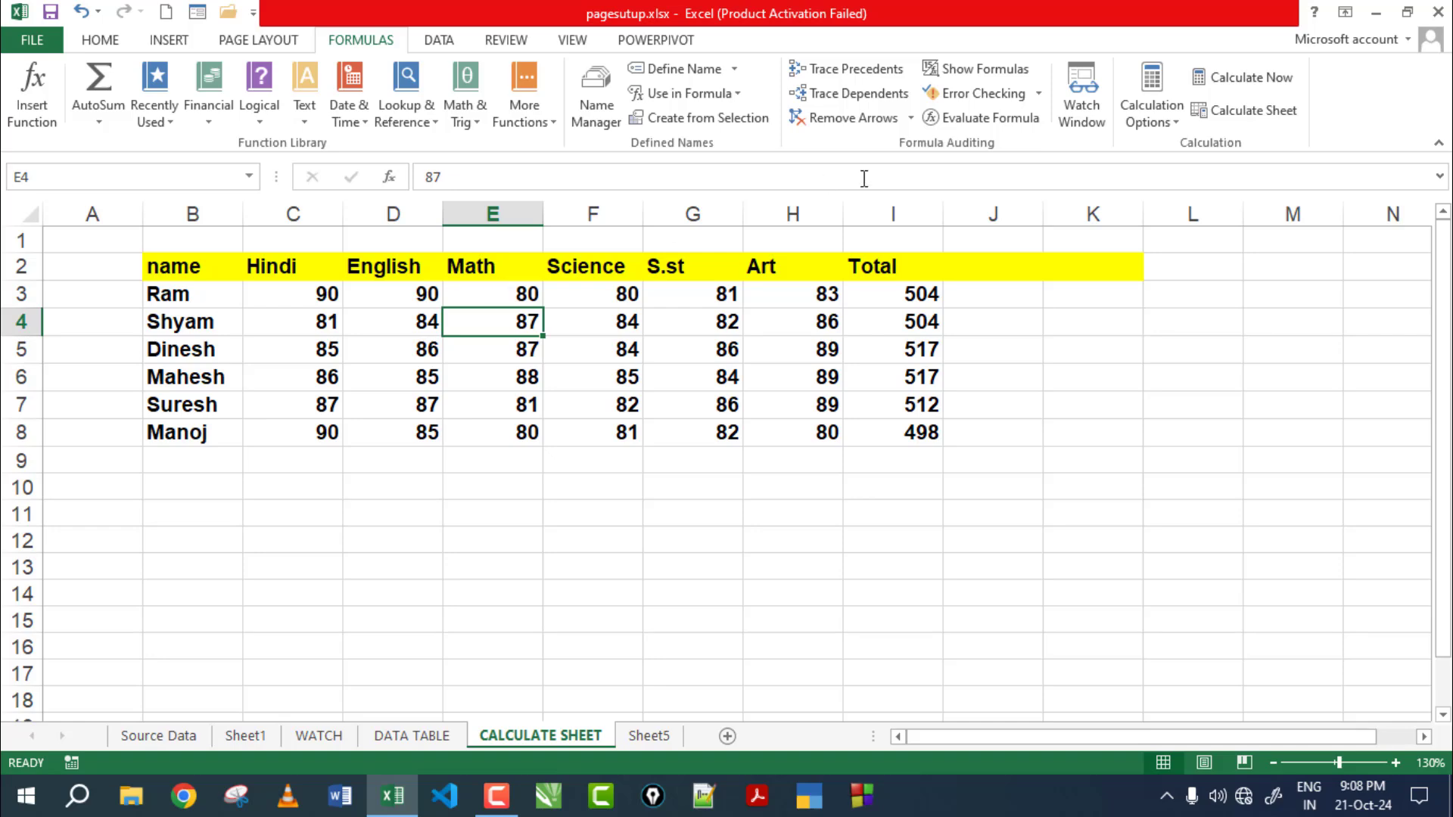
left_click(912, 297)
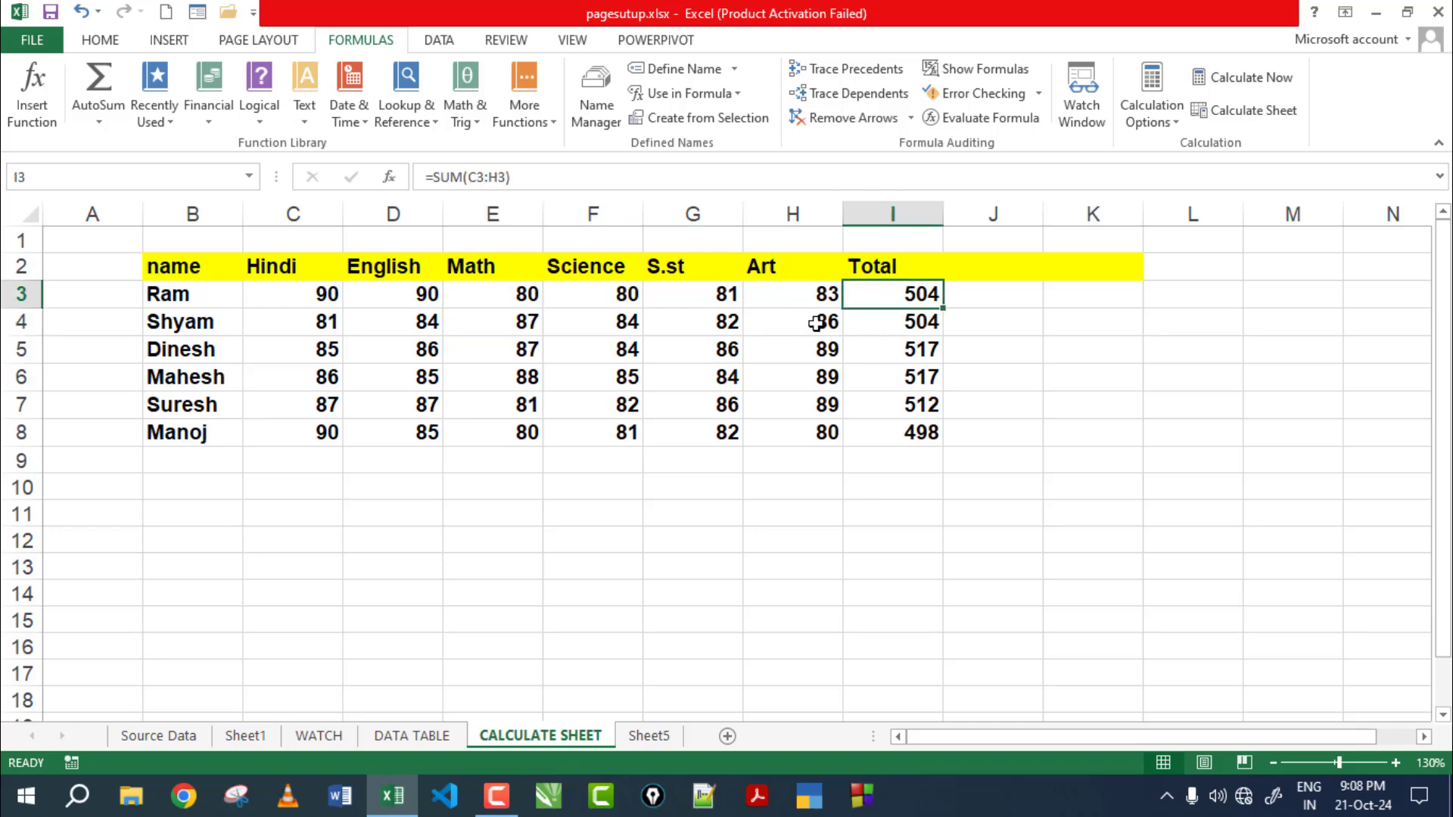
Set the calculation mode to Automatic Except for Data Tables
left_click(1151, 114)
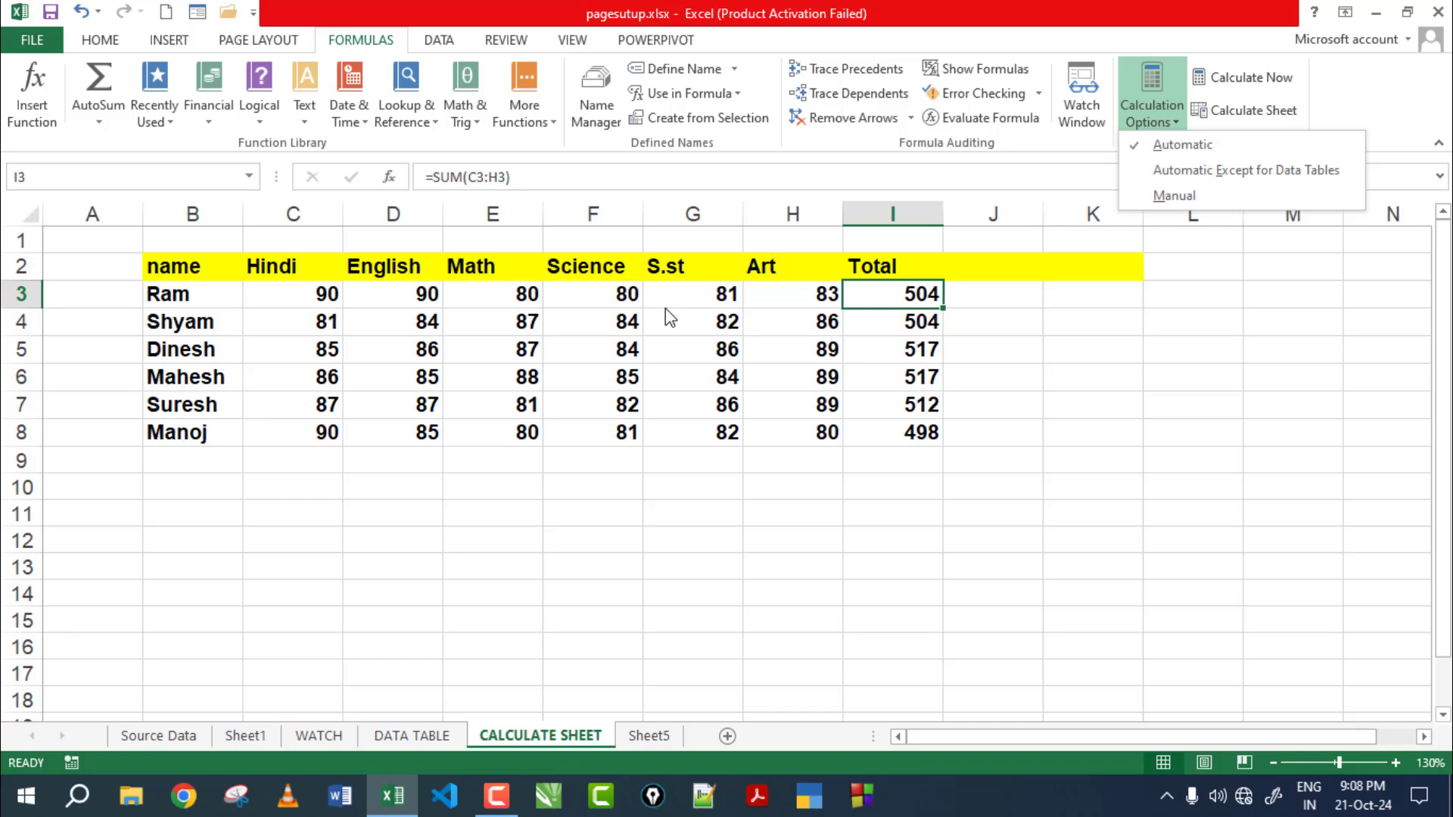
left_click(1177, 147)
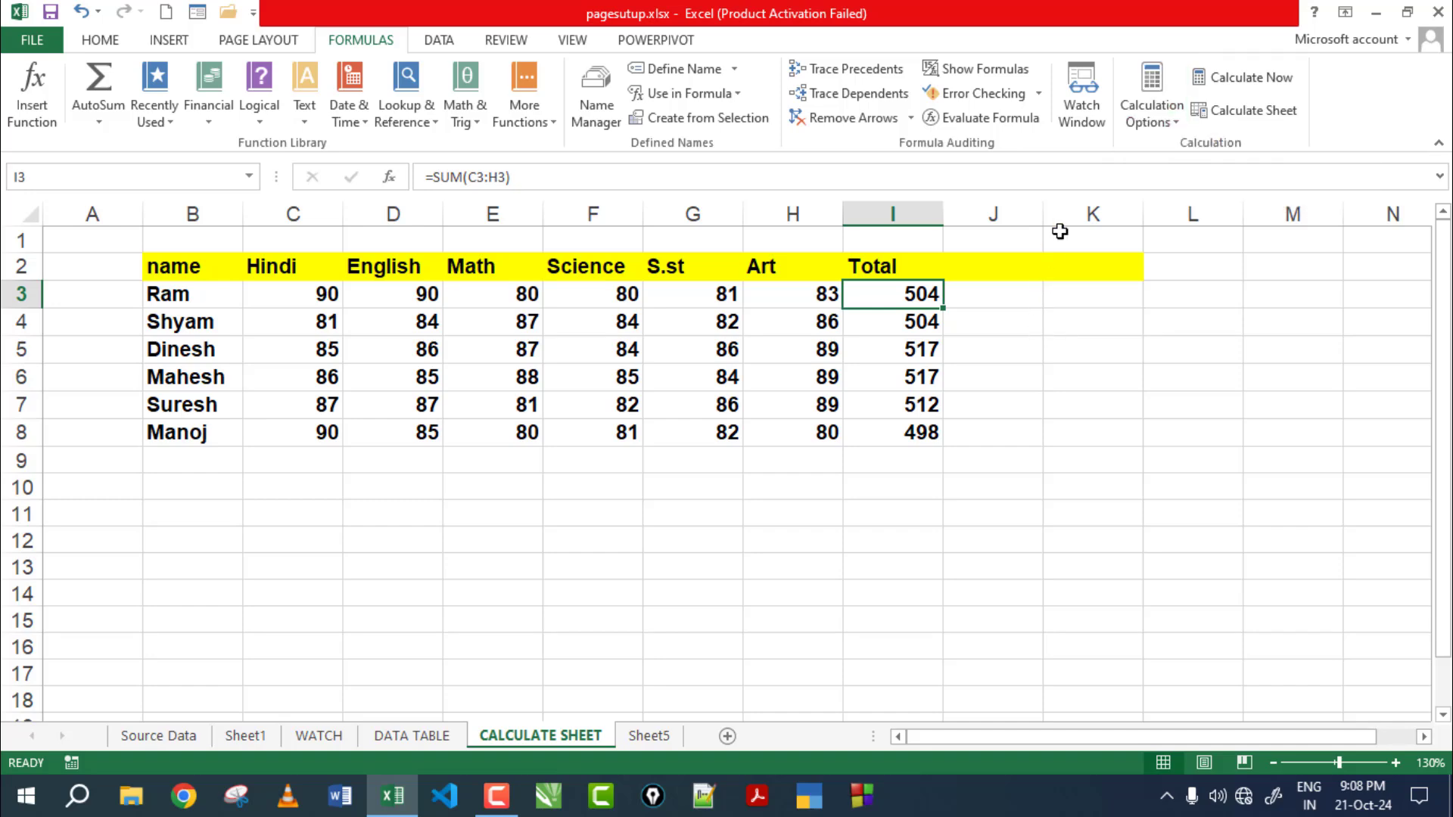
left_click(1161, 121)
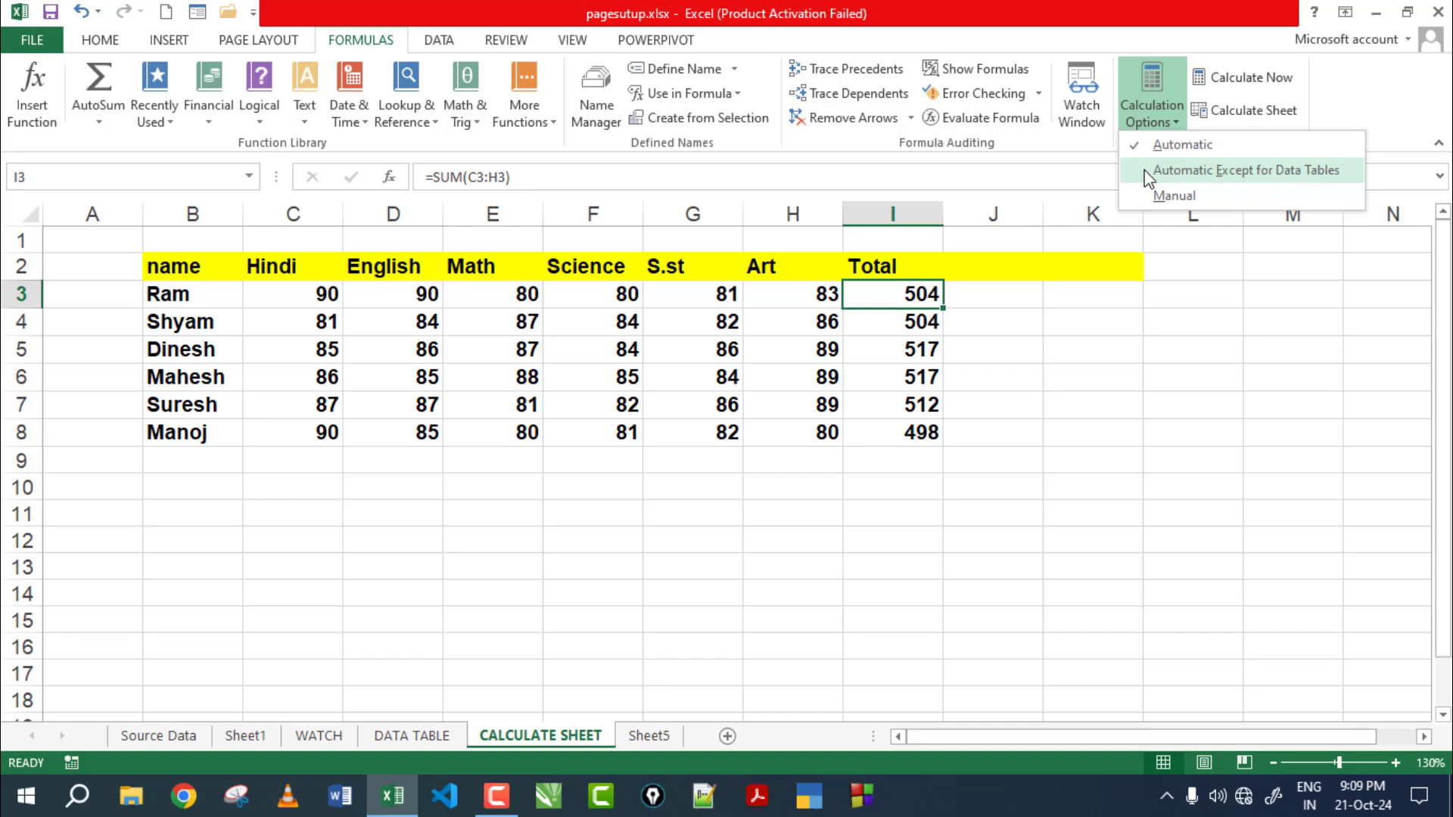
left_click(1184, 175)
left_click(1158, 114)
left_click(507, 291)
Change Ram's Math mark in E3 to 60, his Total updating to 484
left_click(509, 292)
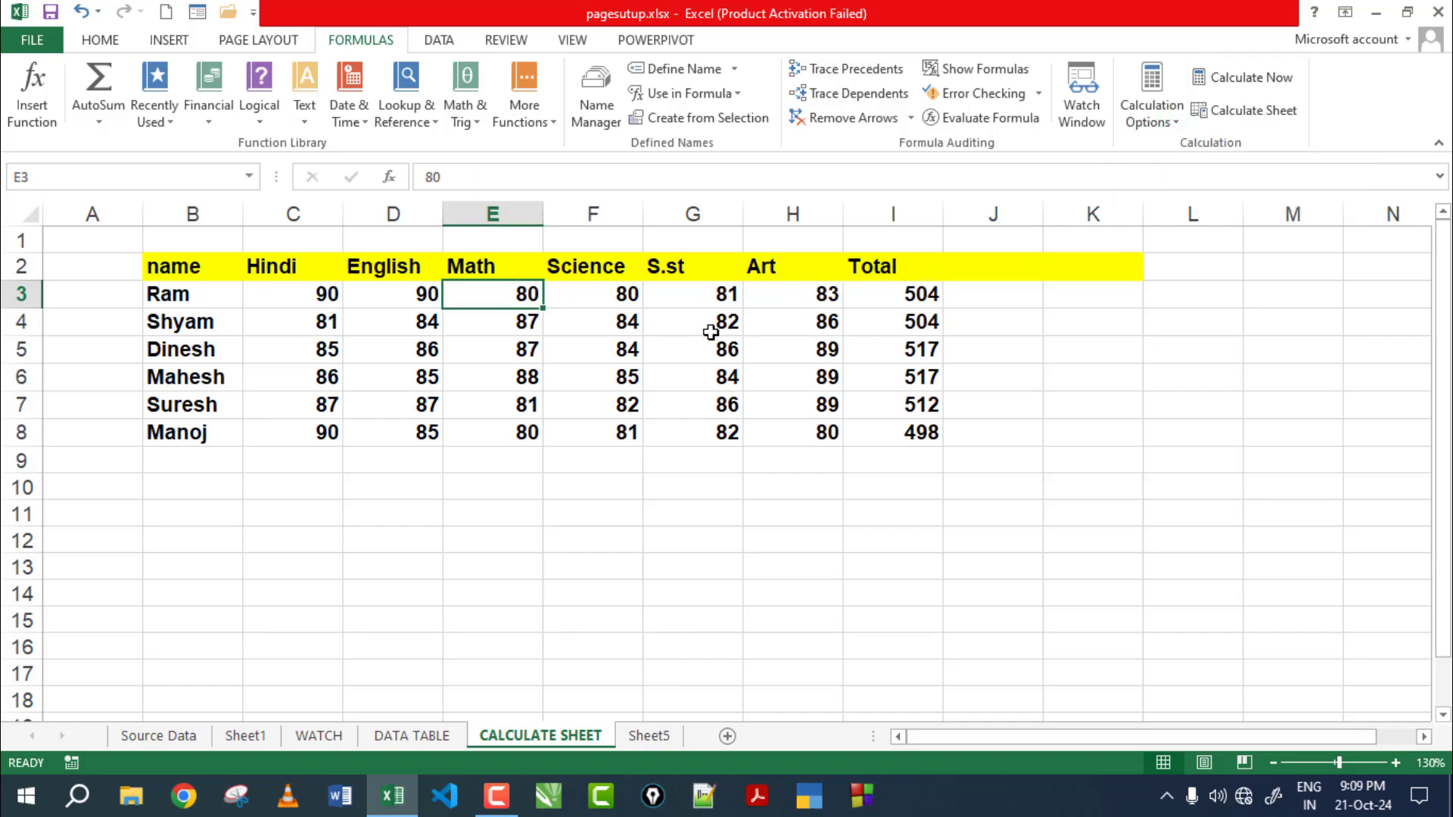
type("60")
key("Return")
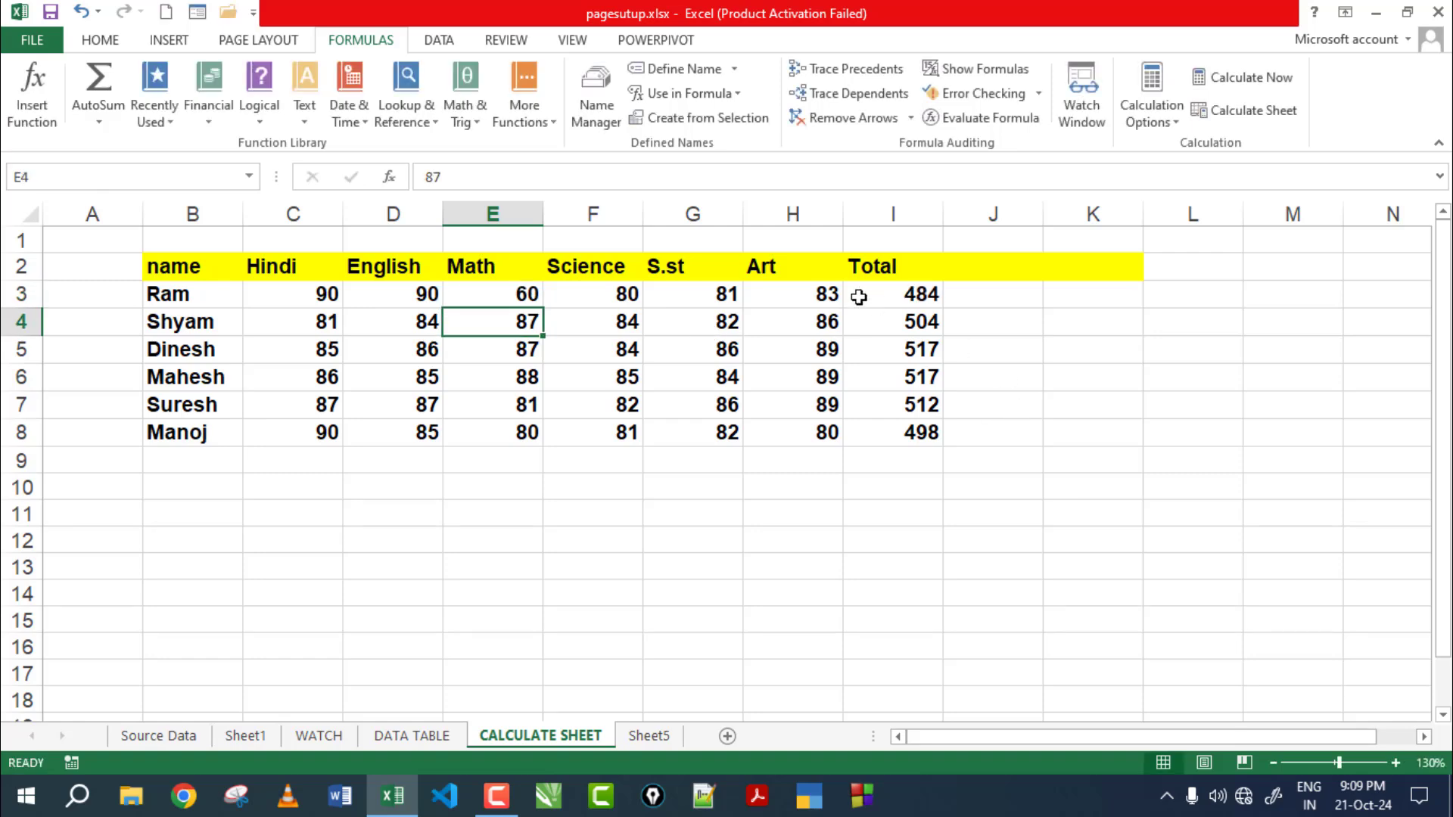
left_click(886, 293)
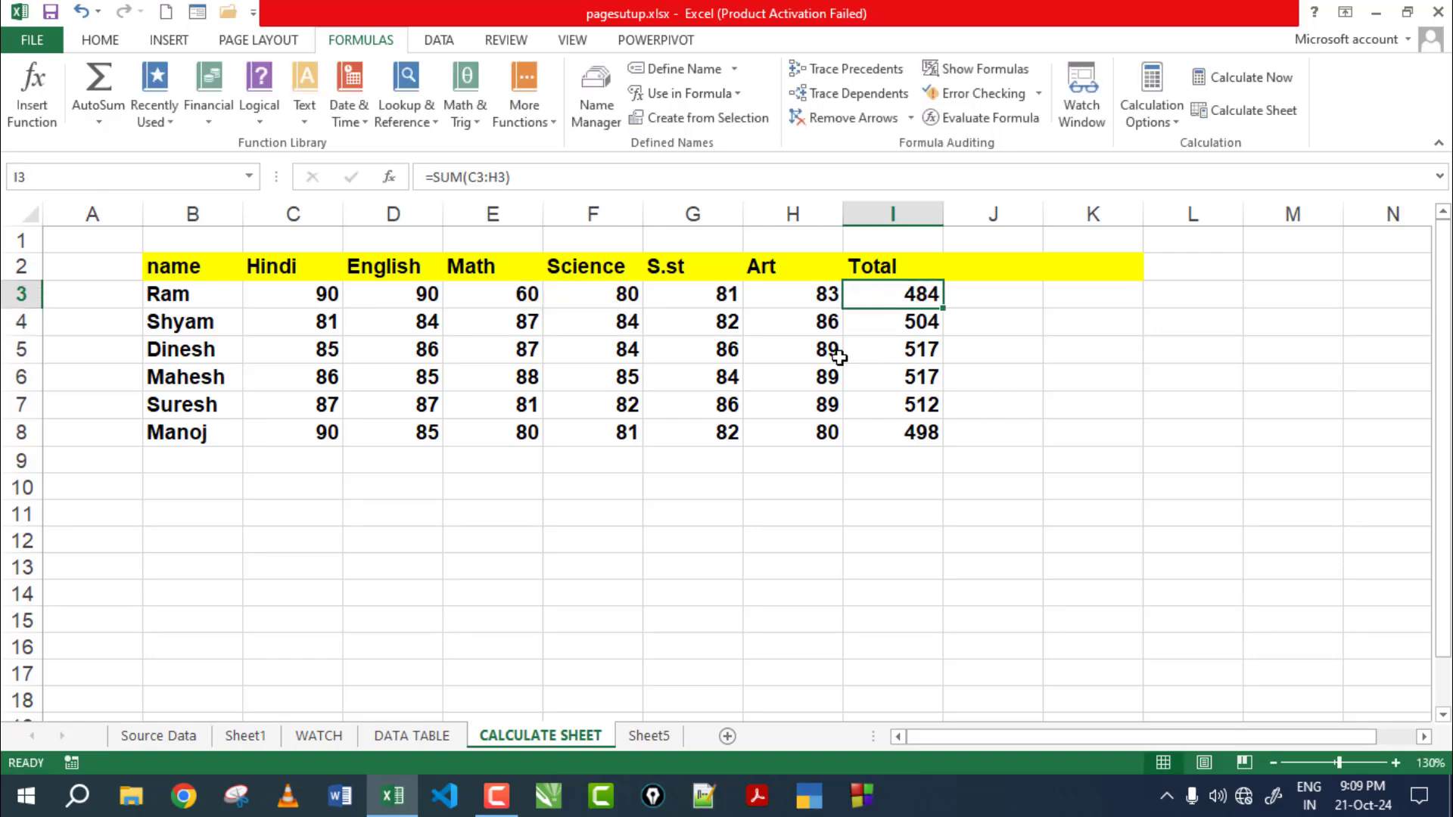
On the DATA TABLE sheet, enter 3 in D5 and 30 in E5
left_click(422, 738)
left_click(324, 315)
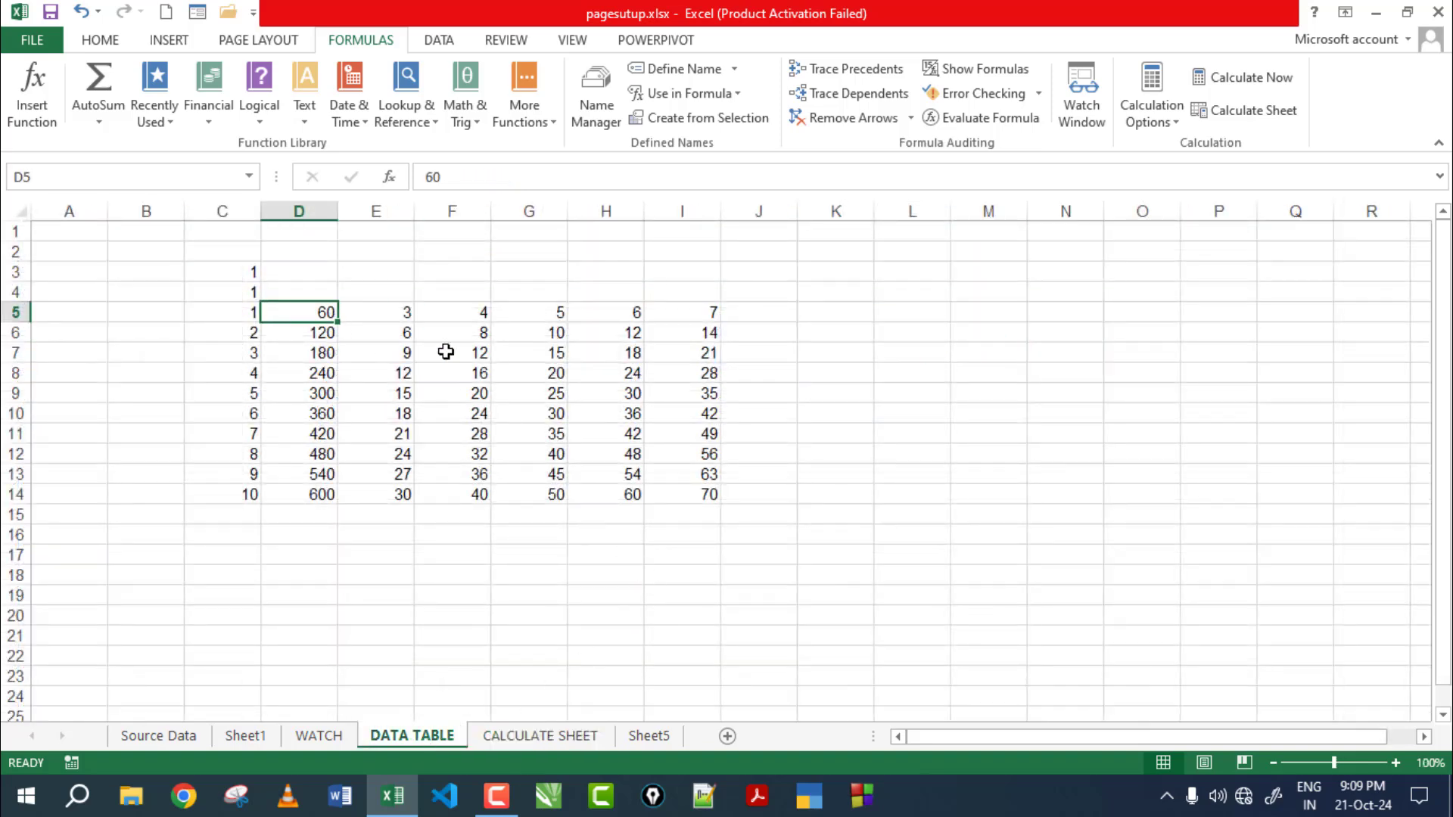
type("3")
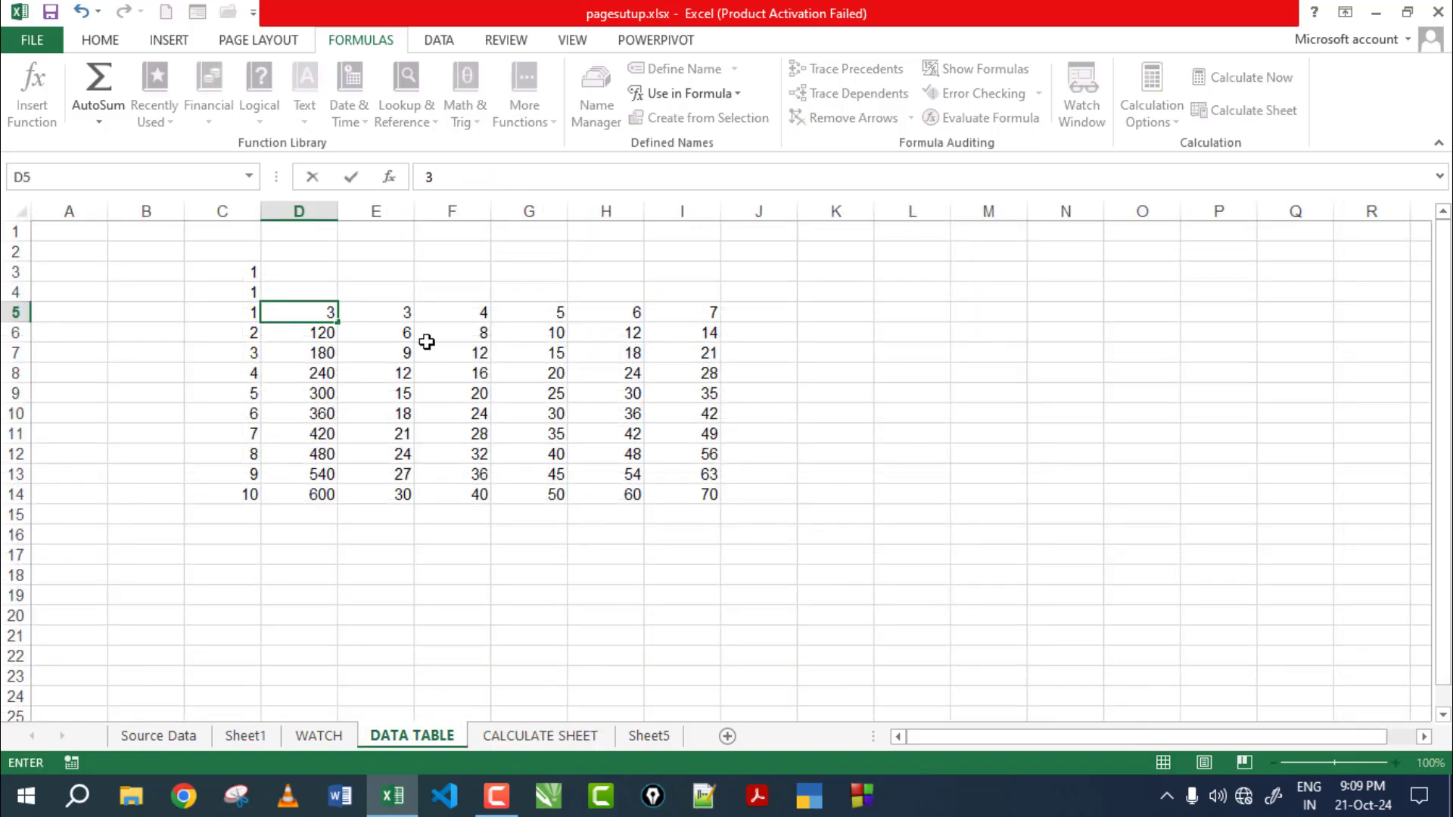
key("Return")
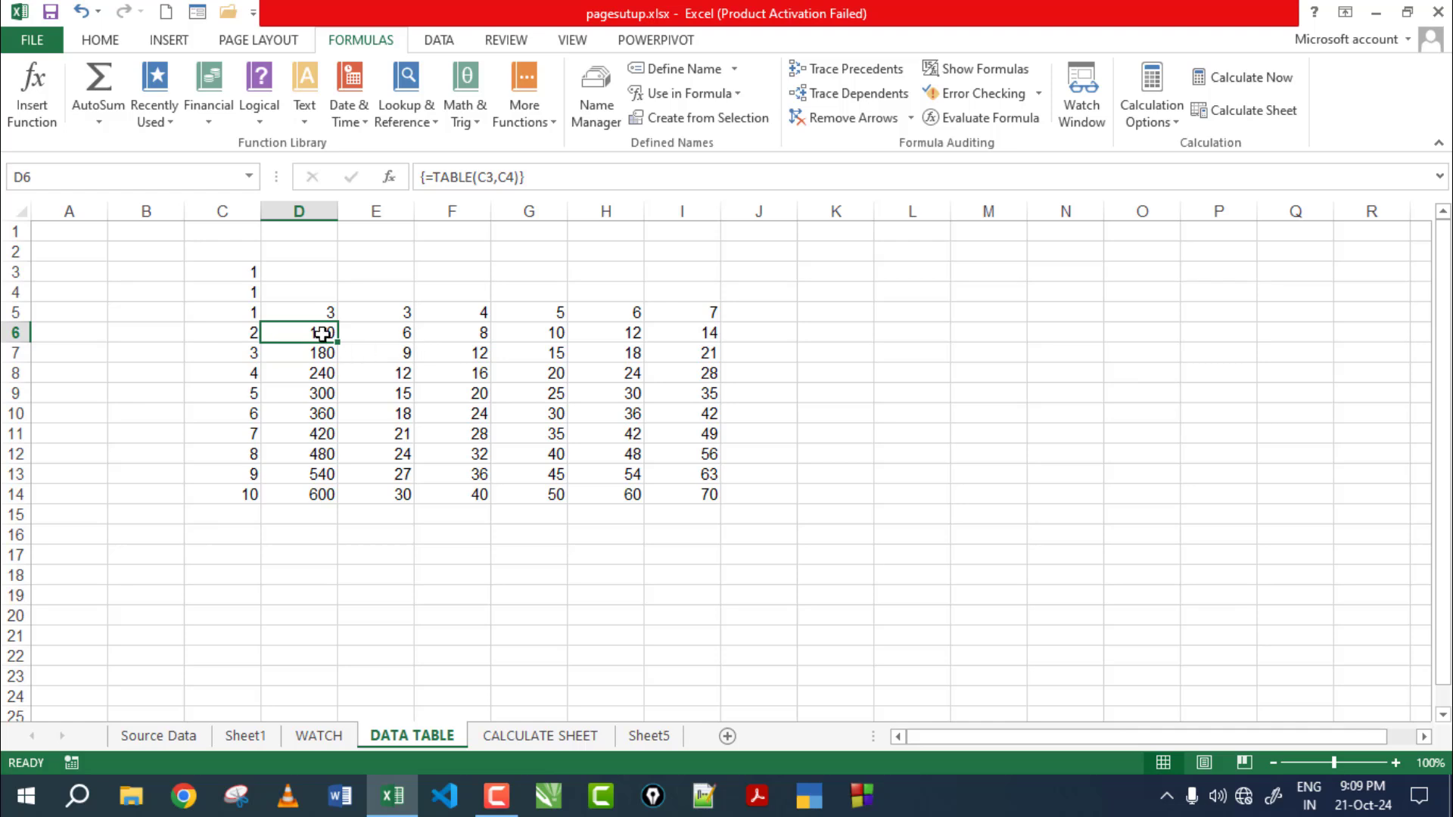
left_click(406, 310)
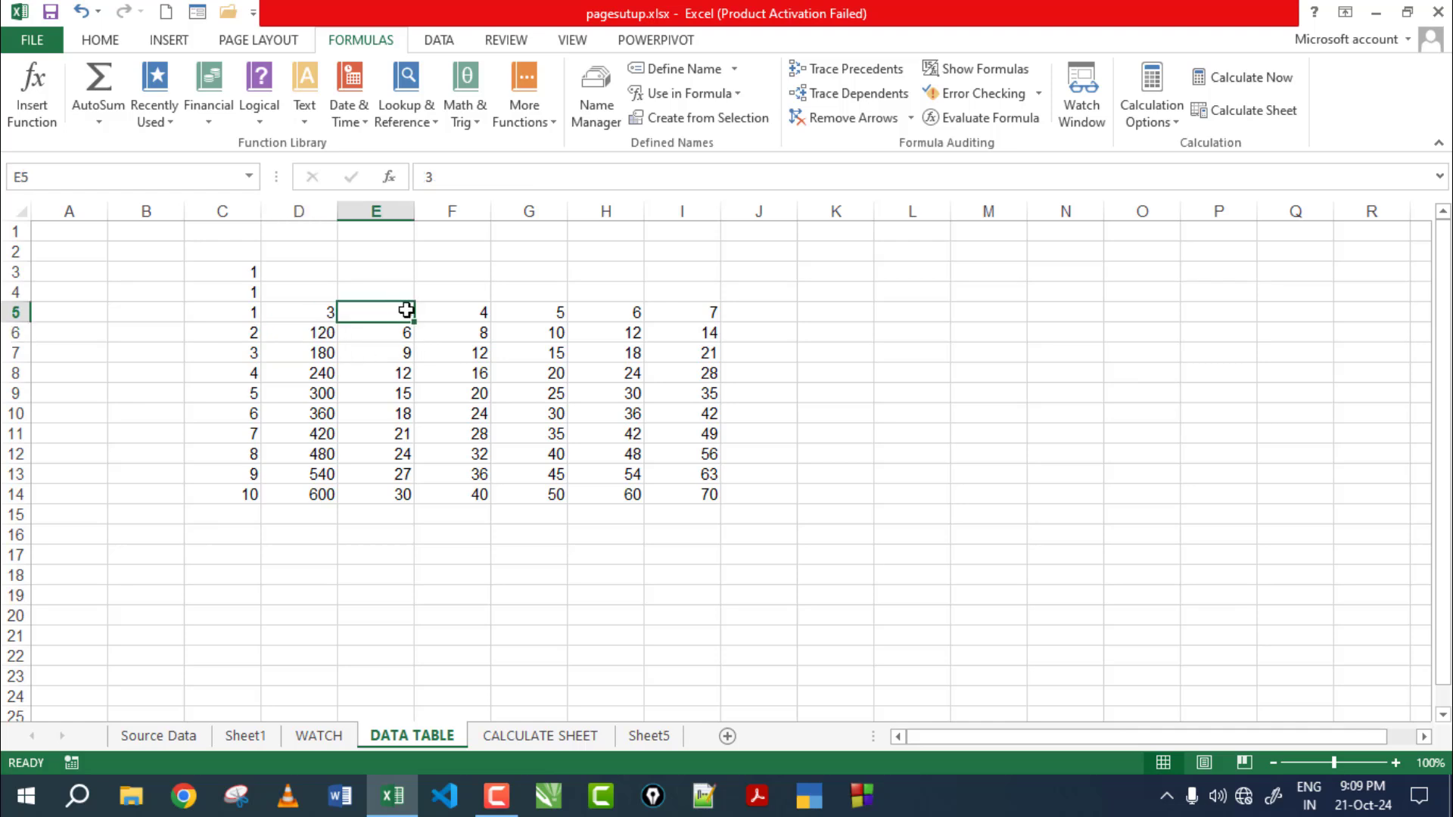
type("3")
key("Return")
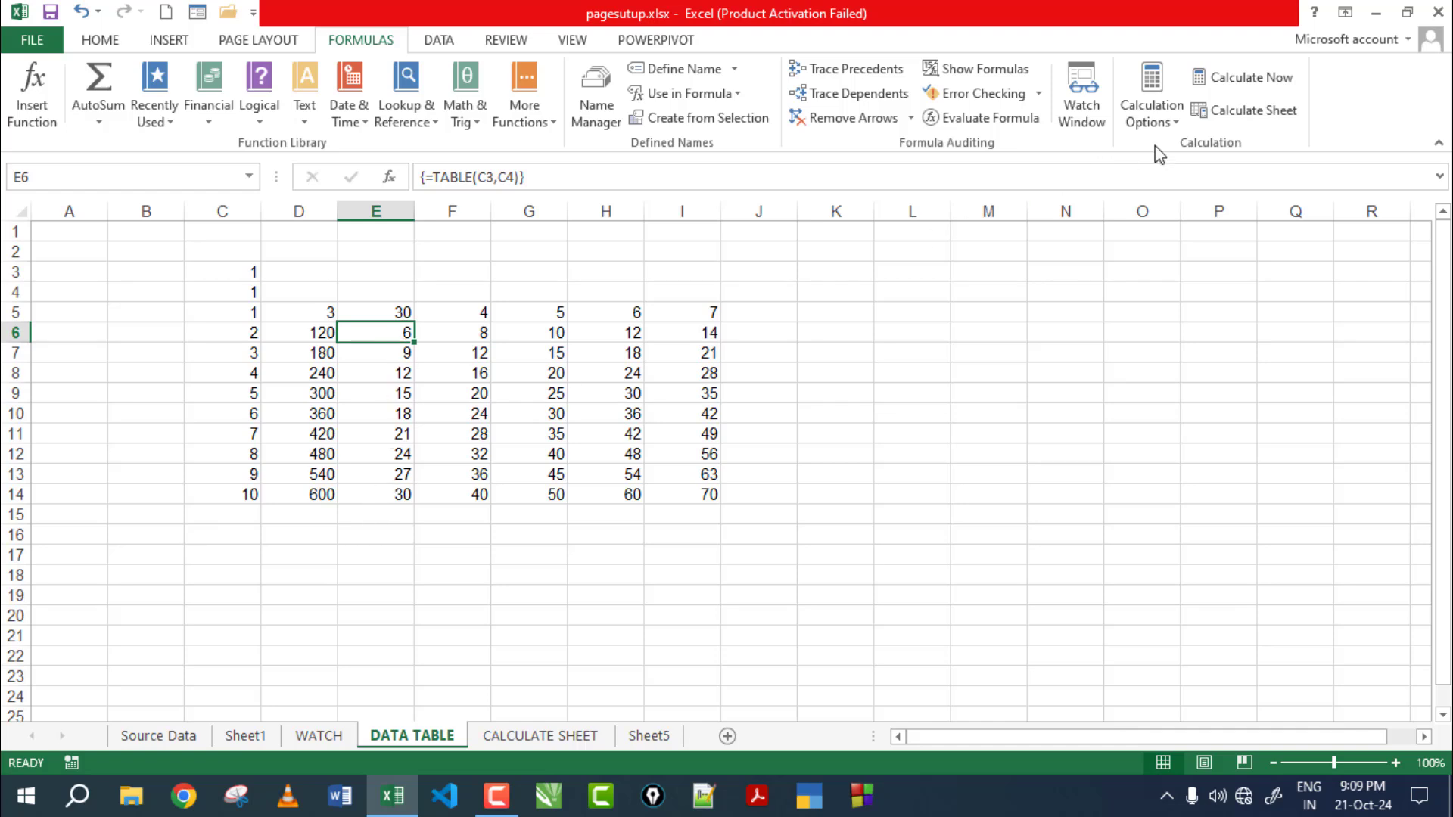
Switch calculation to Automatic so the table refreshes to 6–30 and 60–300, then select C3:I14
left_click(1181, 123)
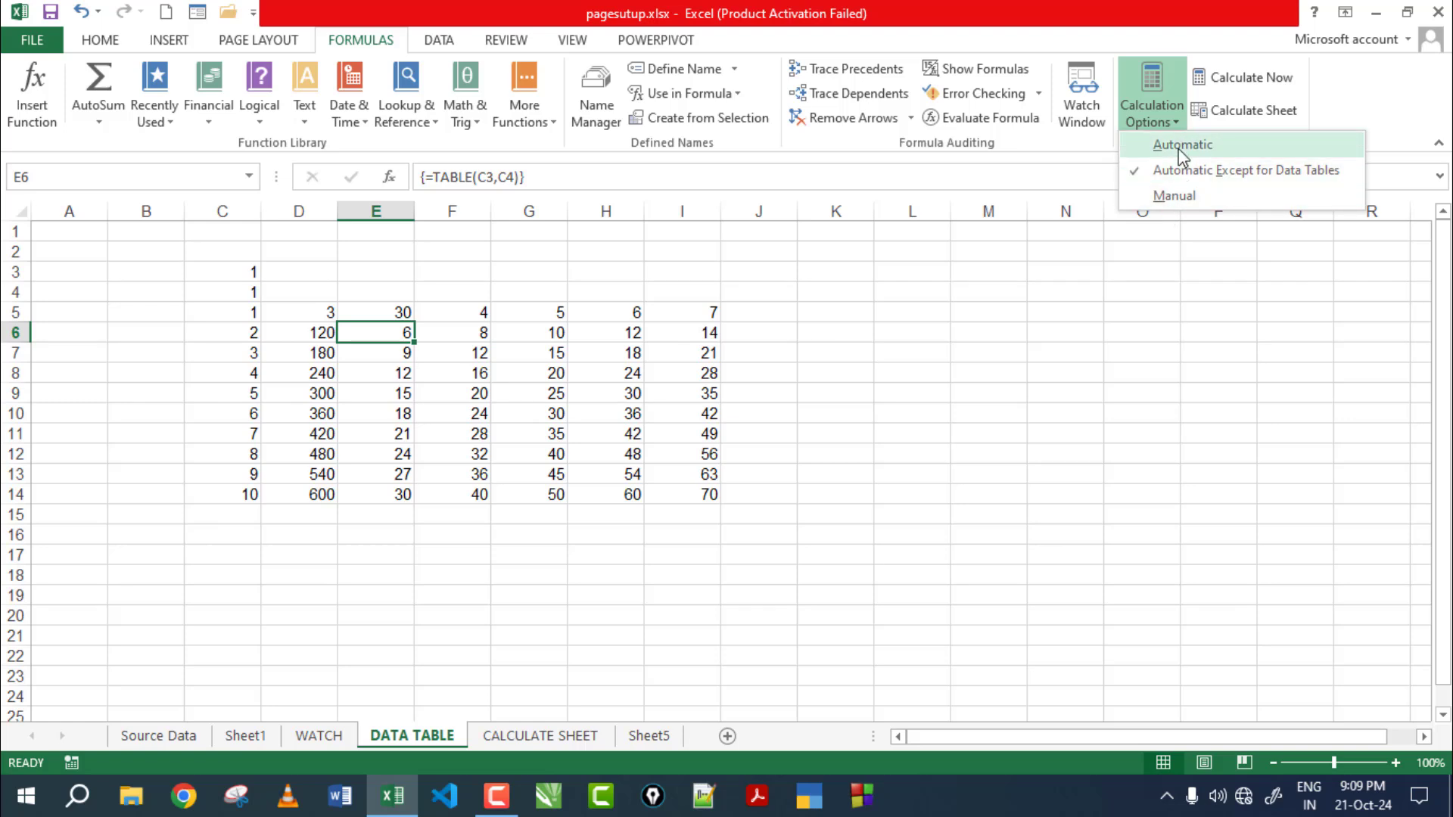
left_click(1181, 146)
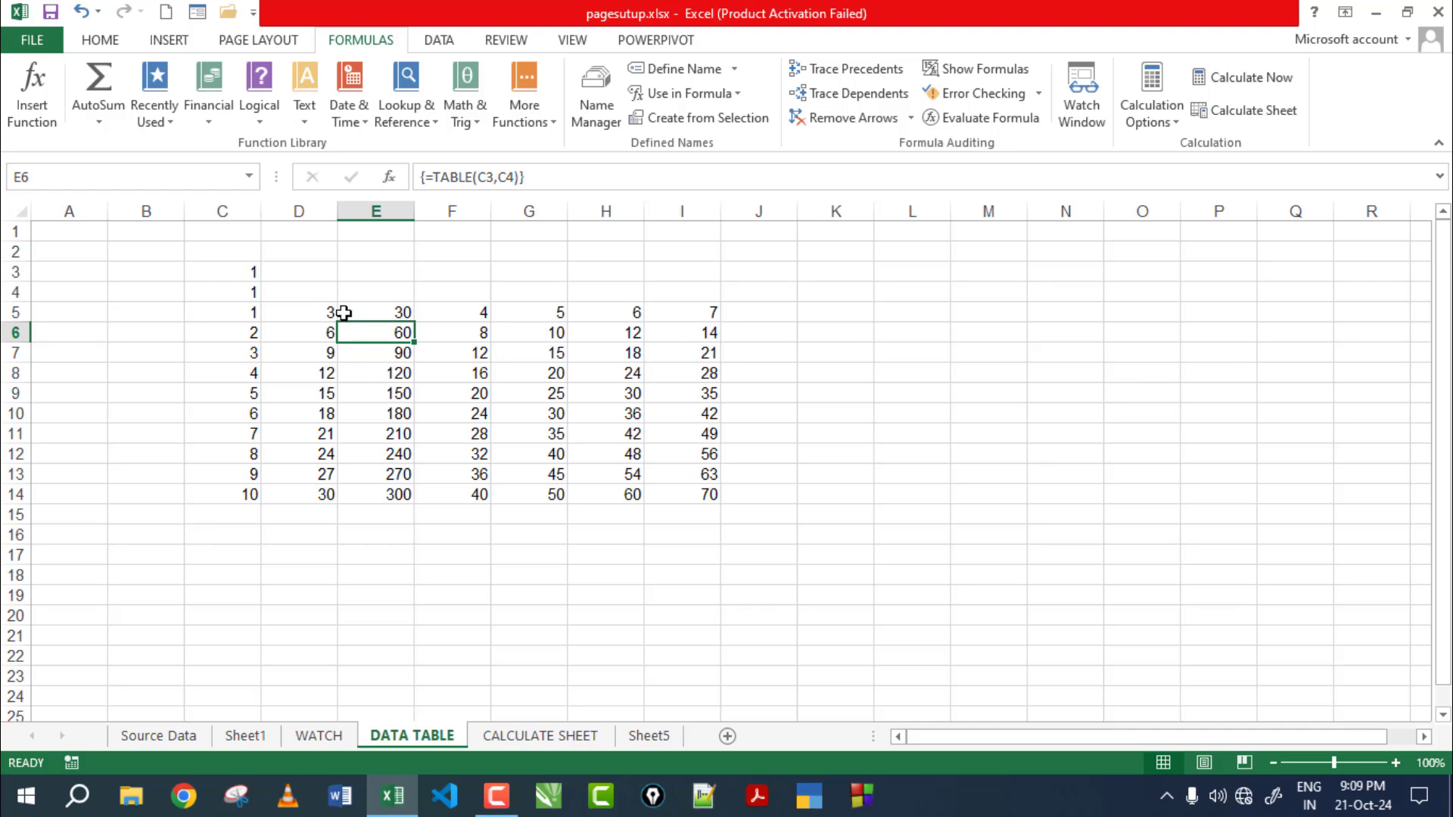
left_click(409, 312)
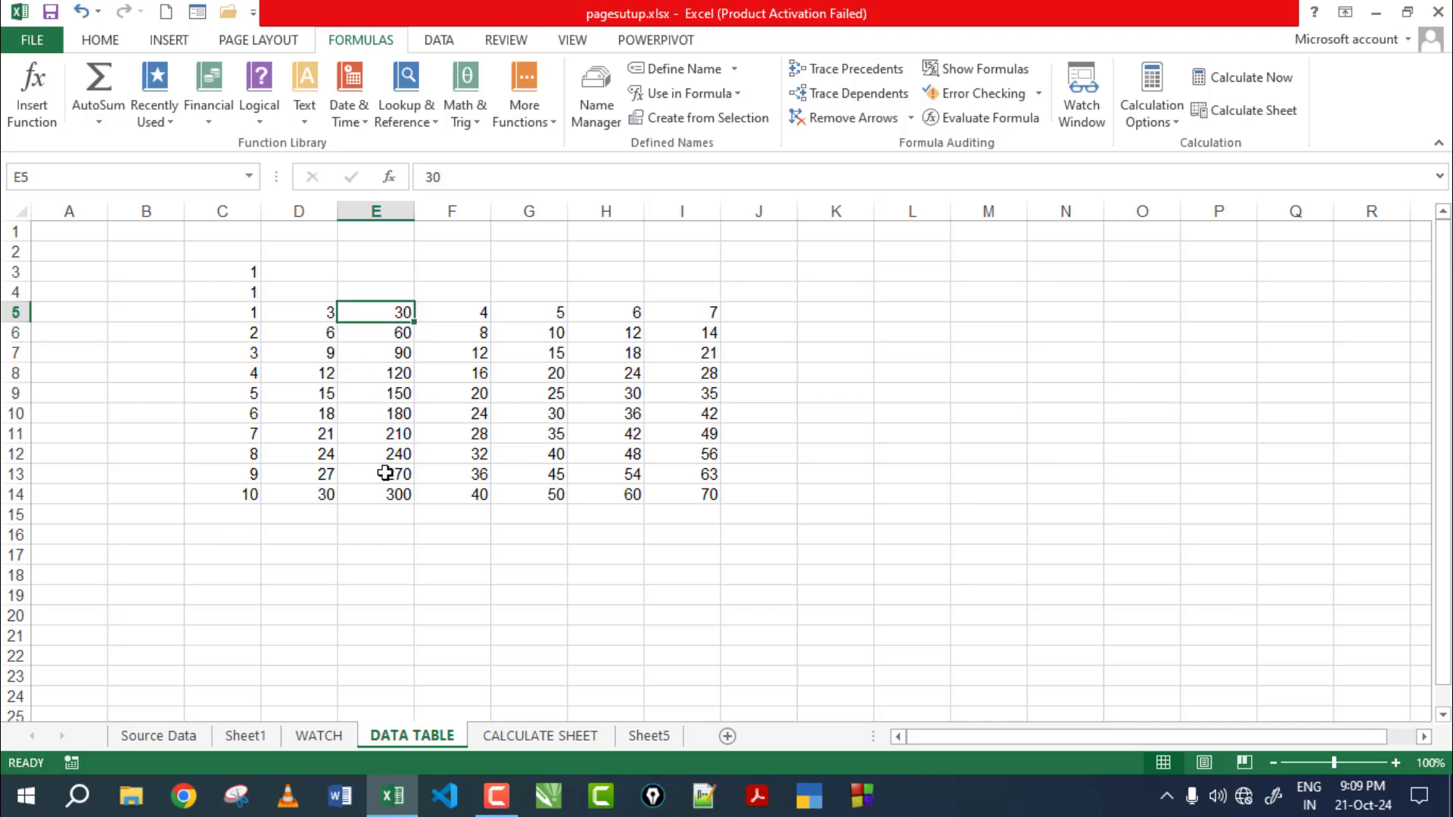
left_click(329, 312)
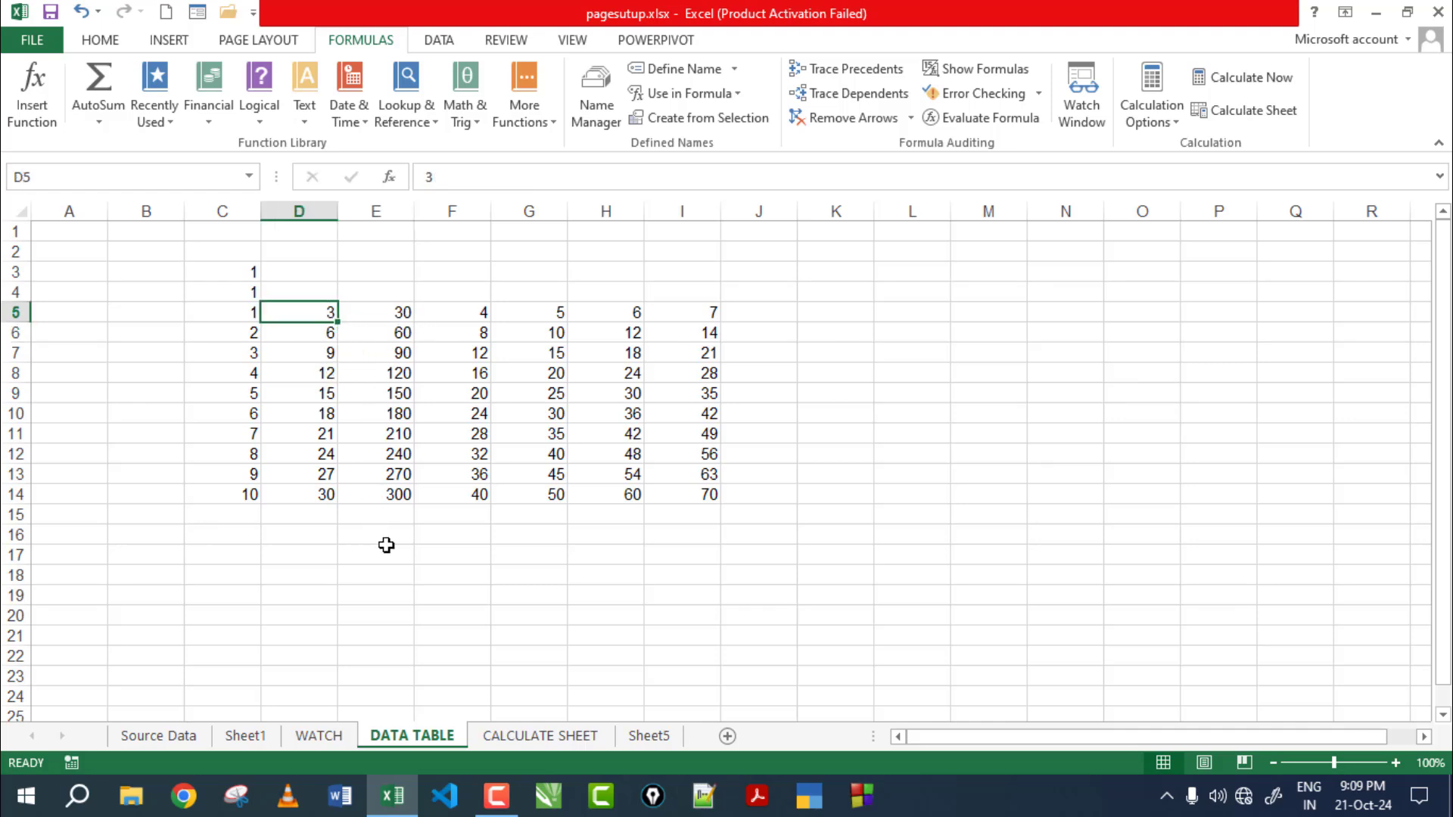
left_click(243, 273)
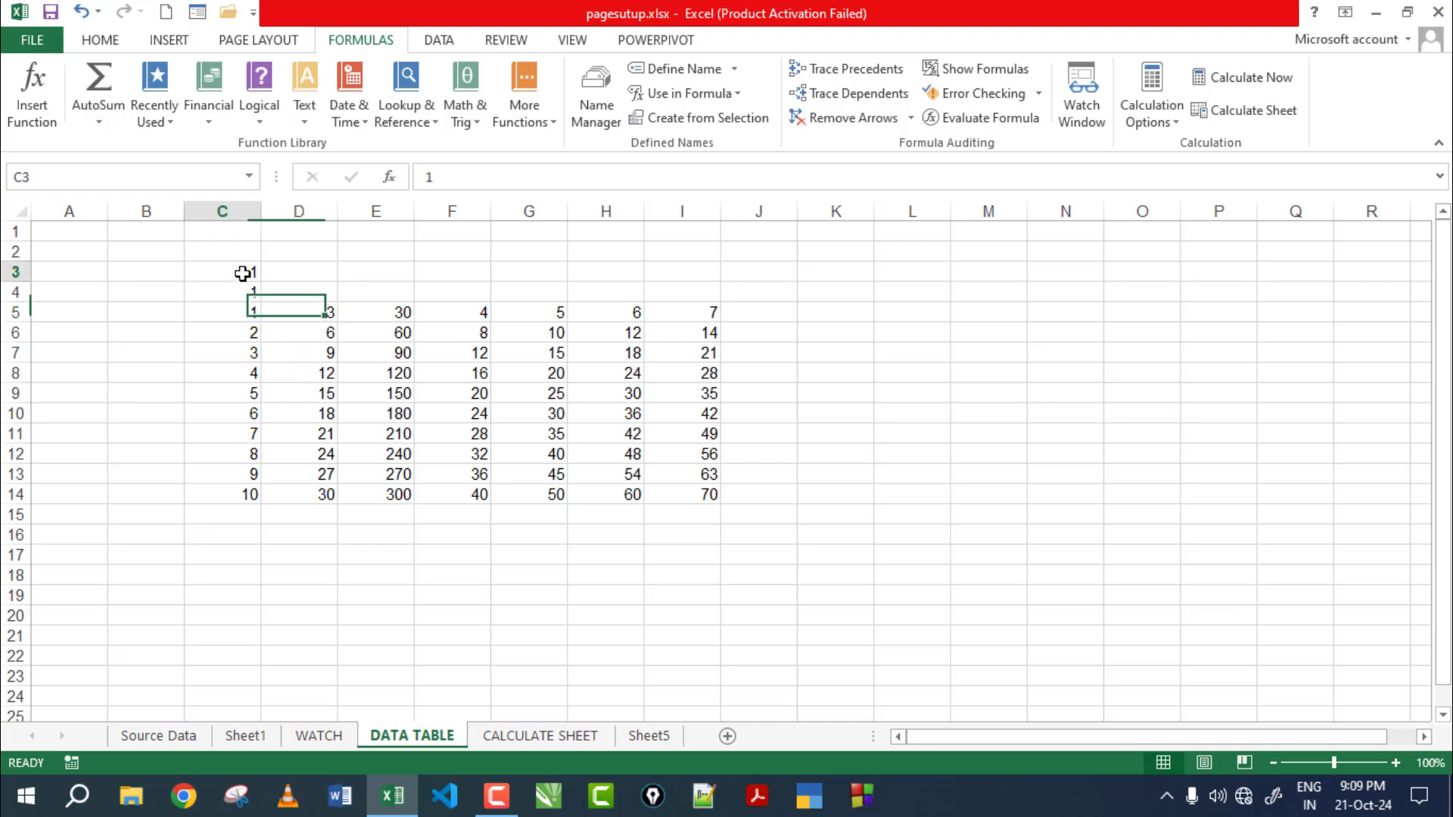
left_click_drag(243, 273, 706, 496)
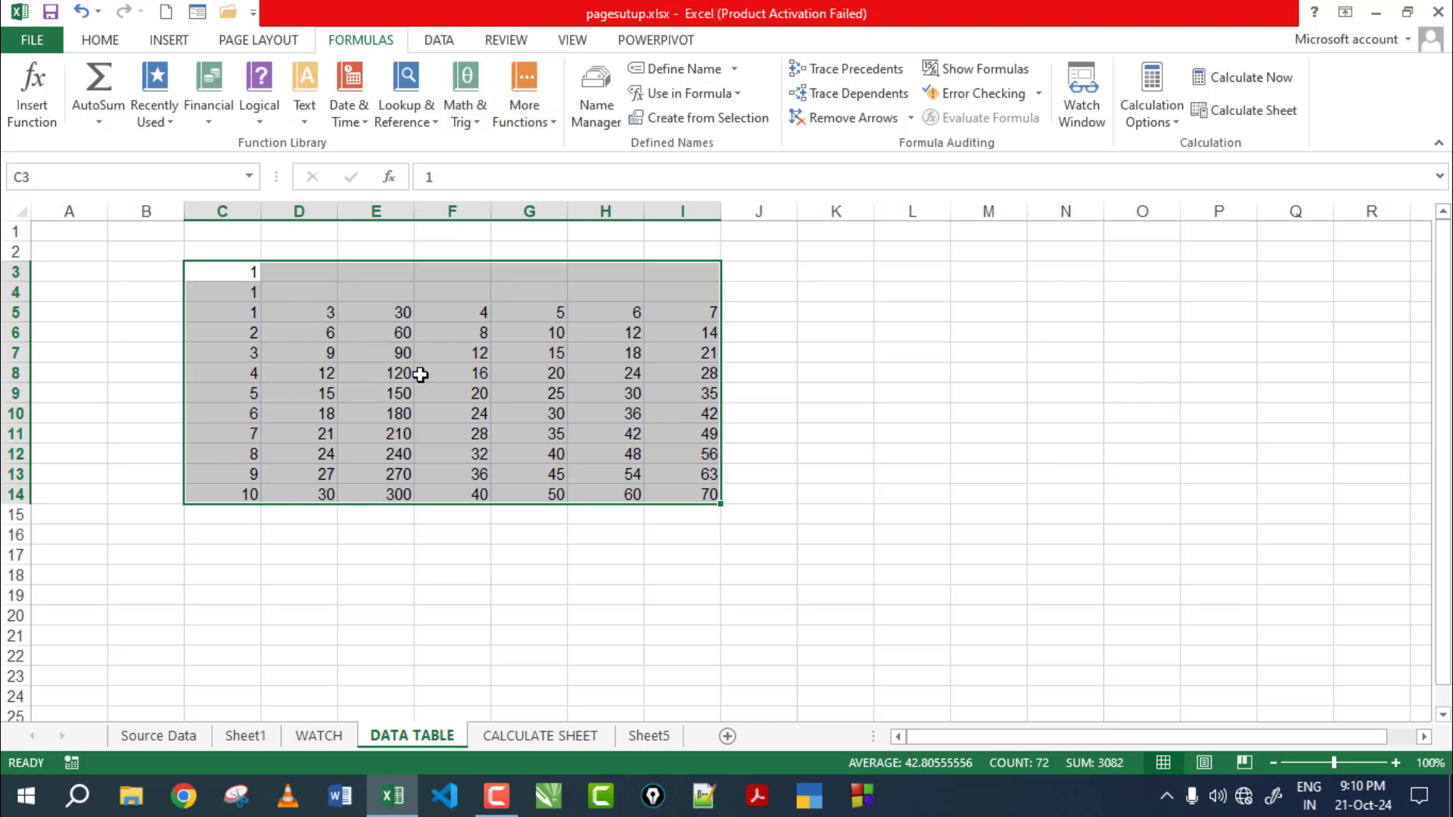
Clear the old table from C3:I14 and enter 1 in both C3 and C4
key("Delete")
left_click(389, 359)
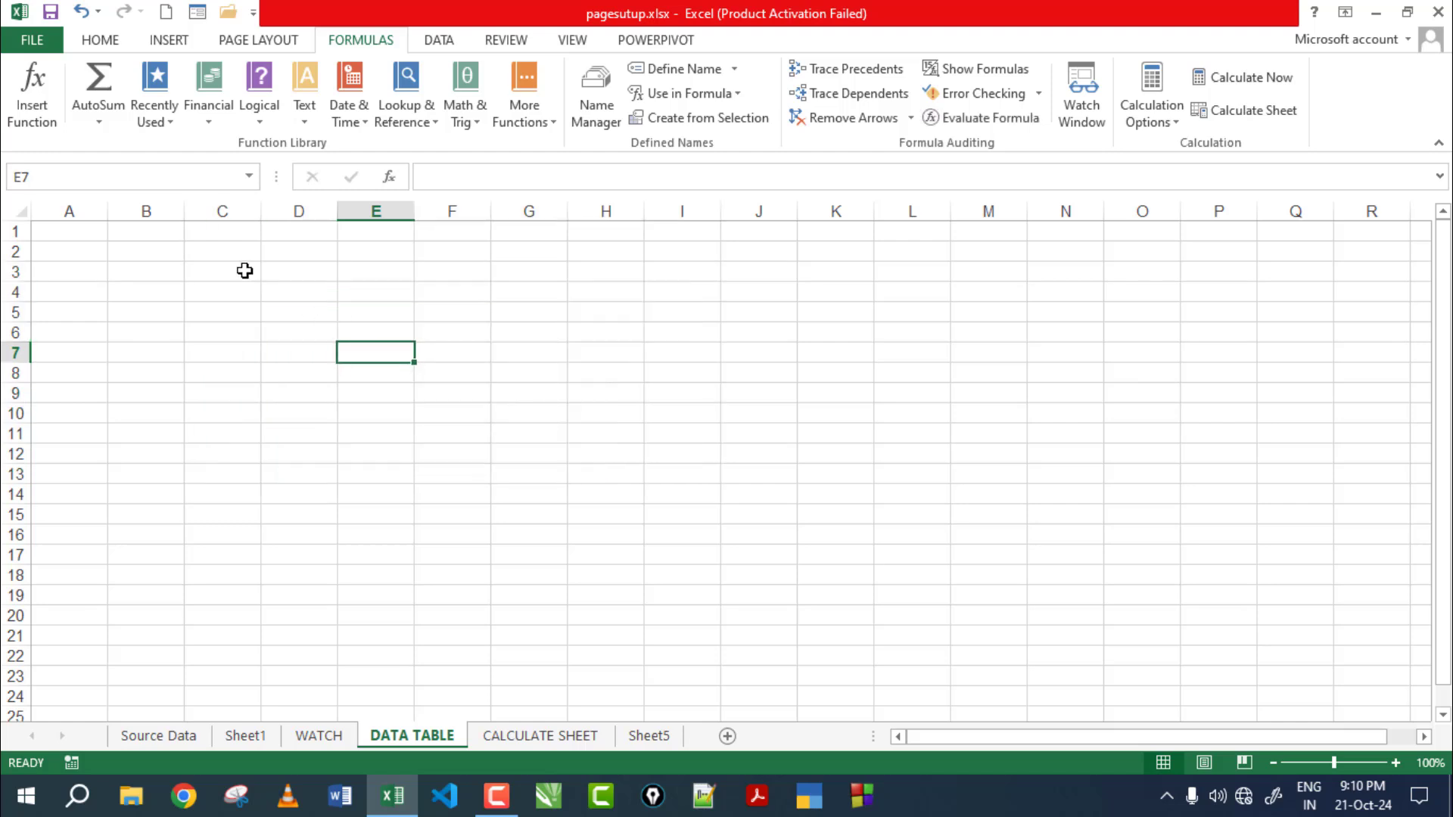
left_click(243, 270)
type("1")
key("Return")
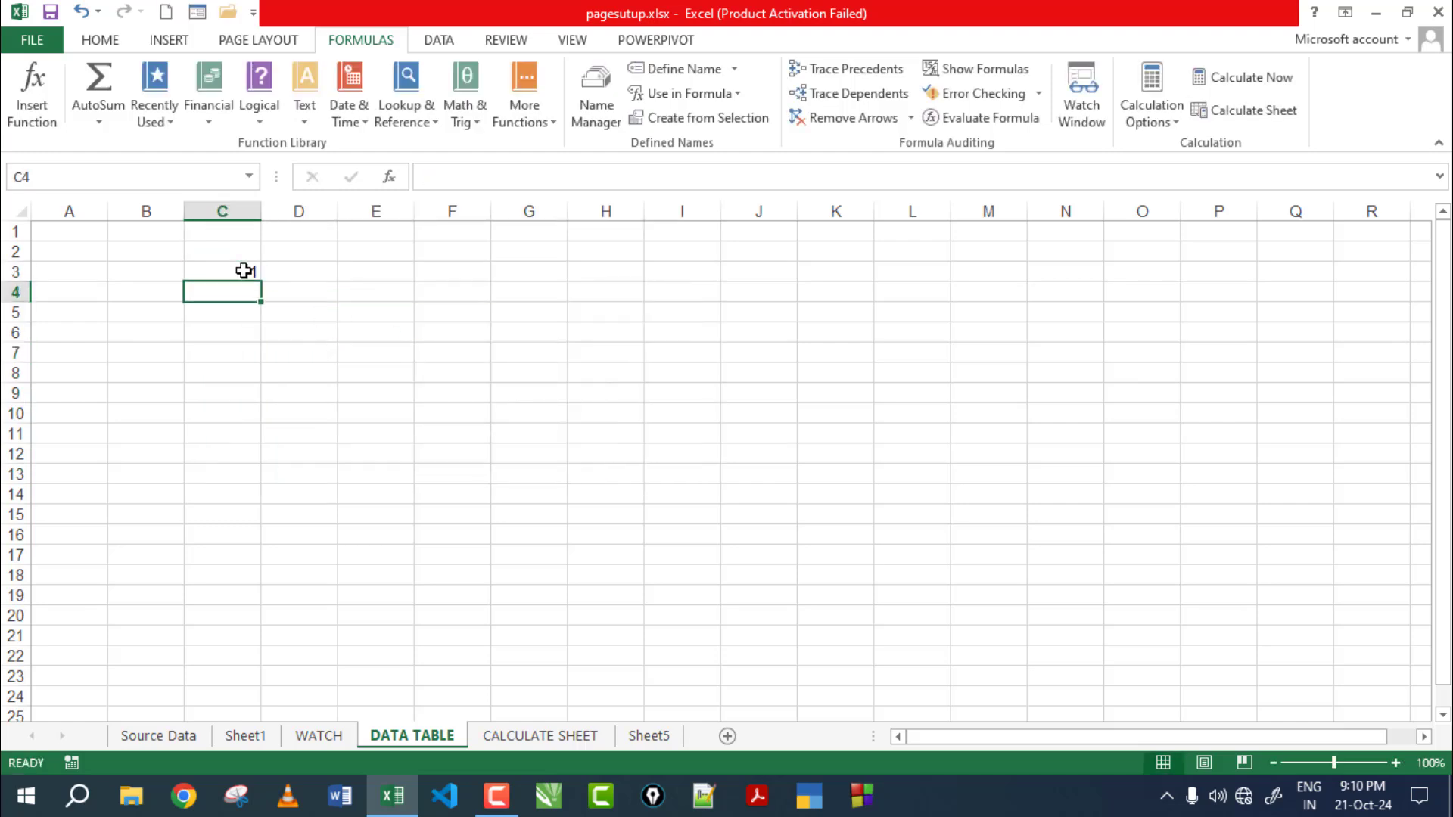
type("1")
key("Return")
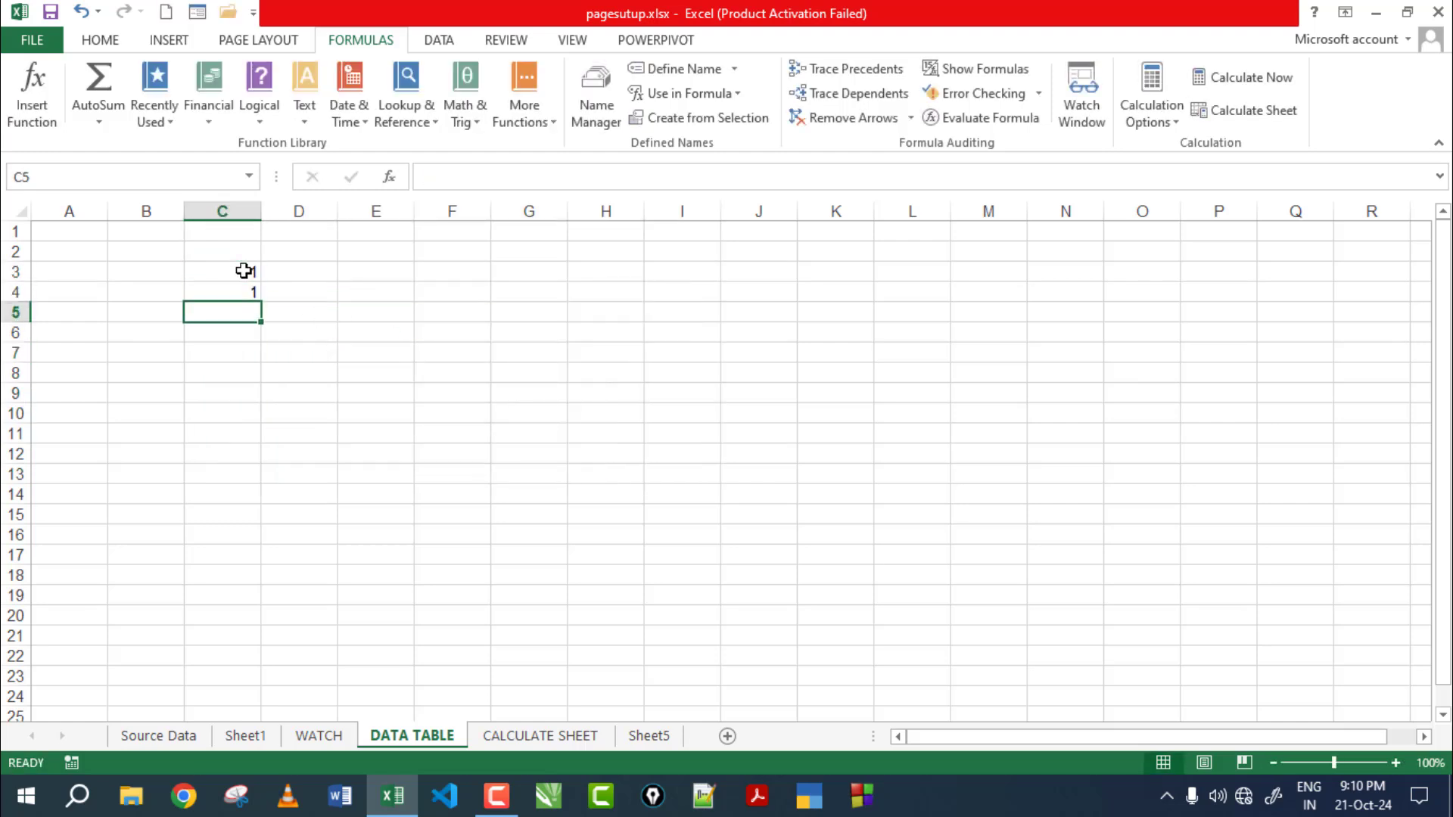
Enter the product formula =C3*C4 in C5
type("=")
left_click(244, 271)
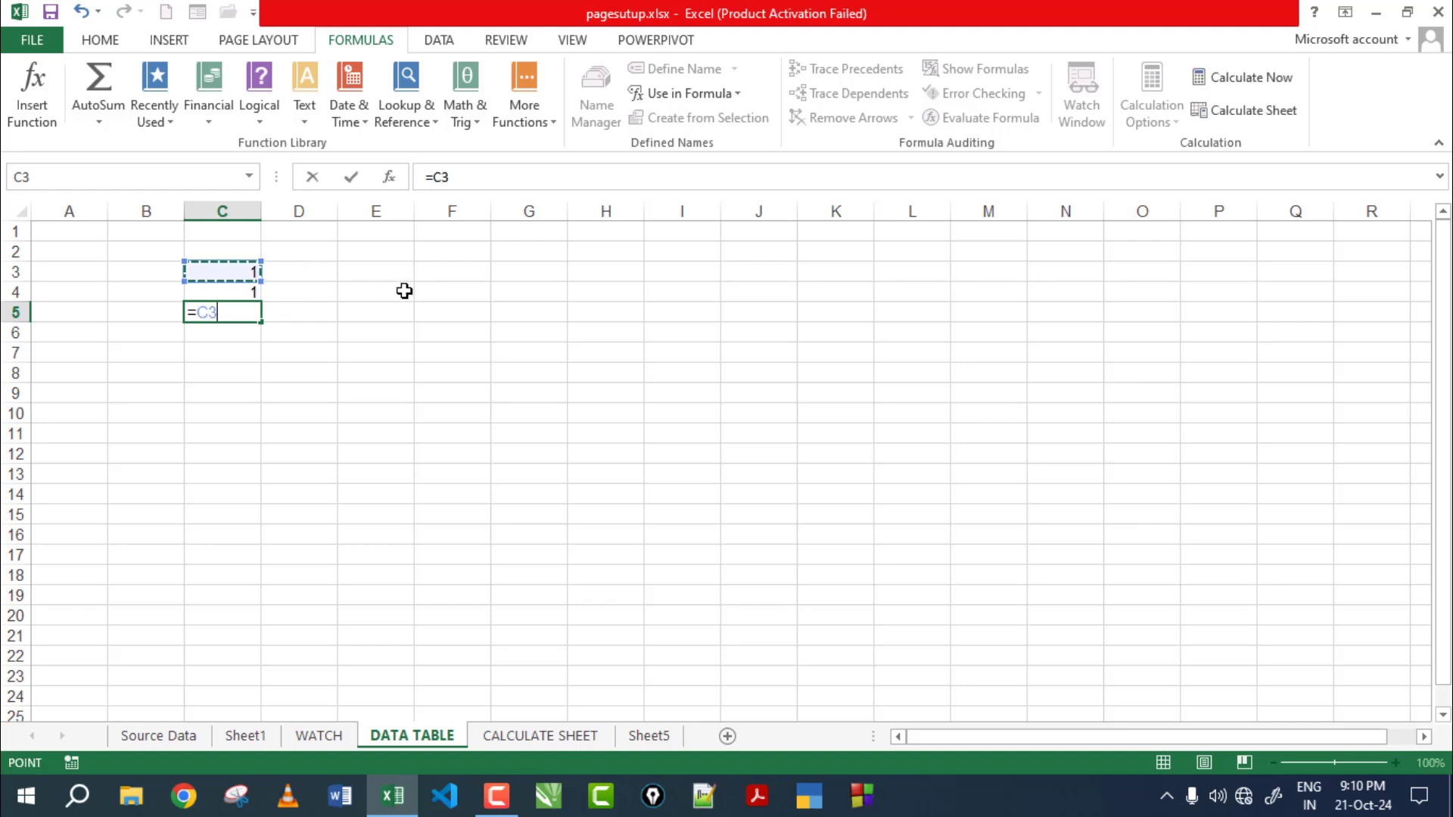
type("*")
left_click(225, 291)
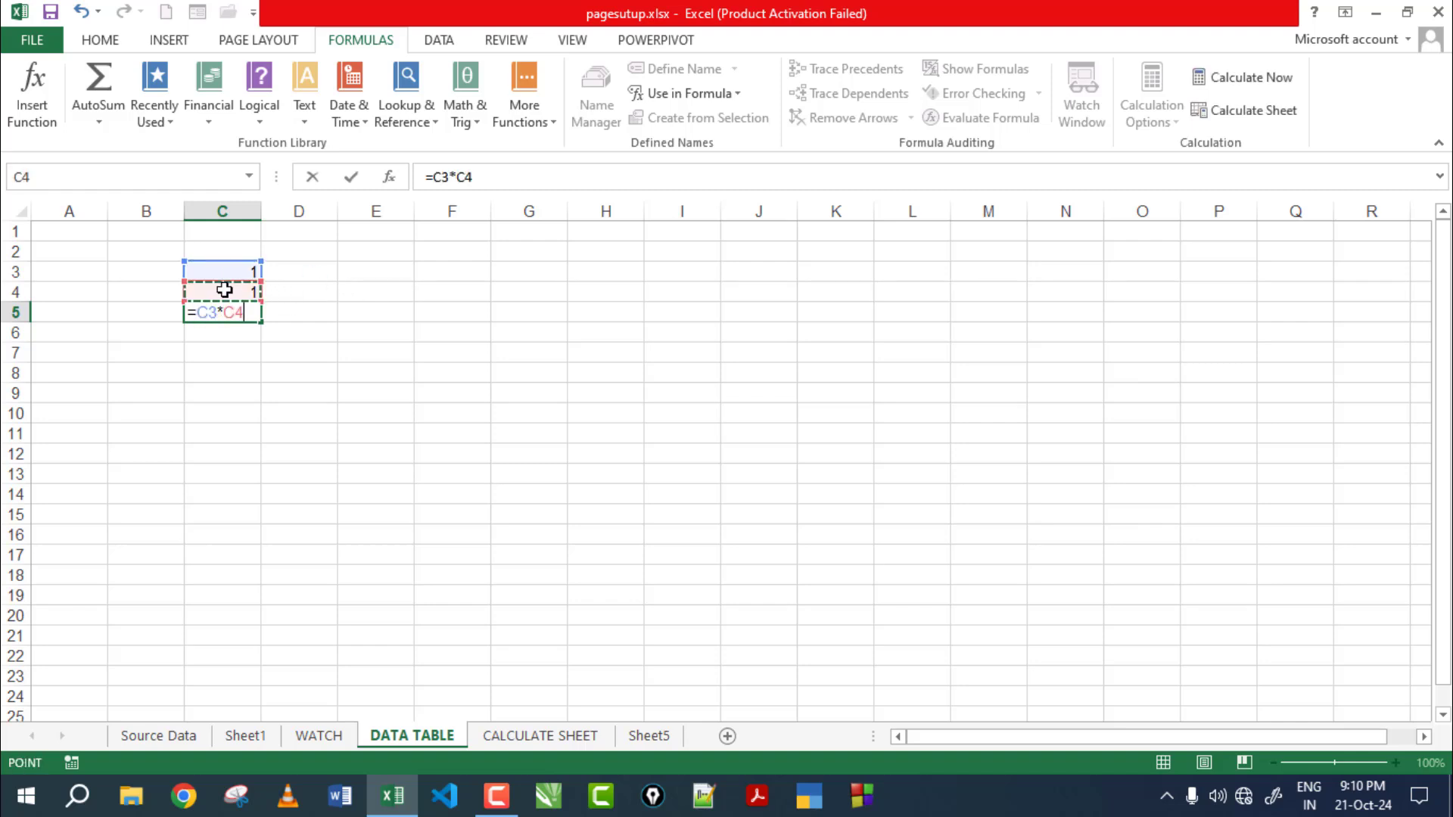
key("Return")
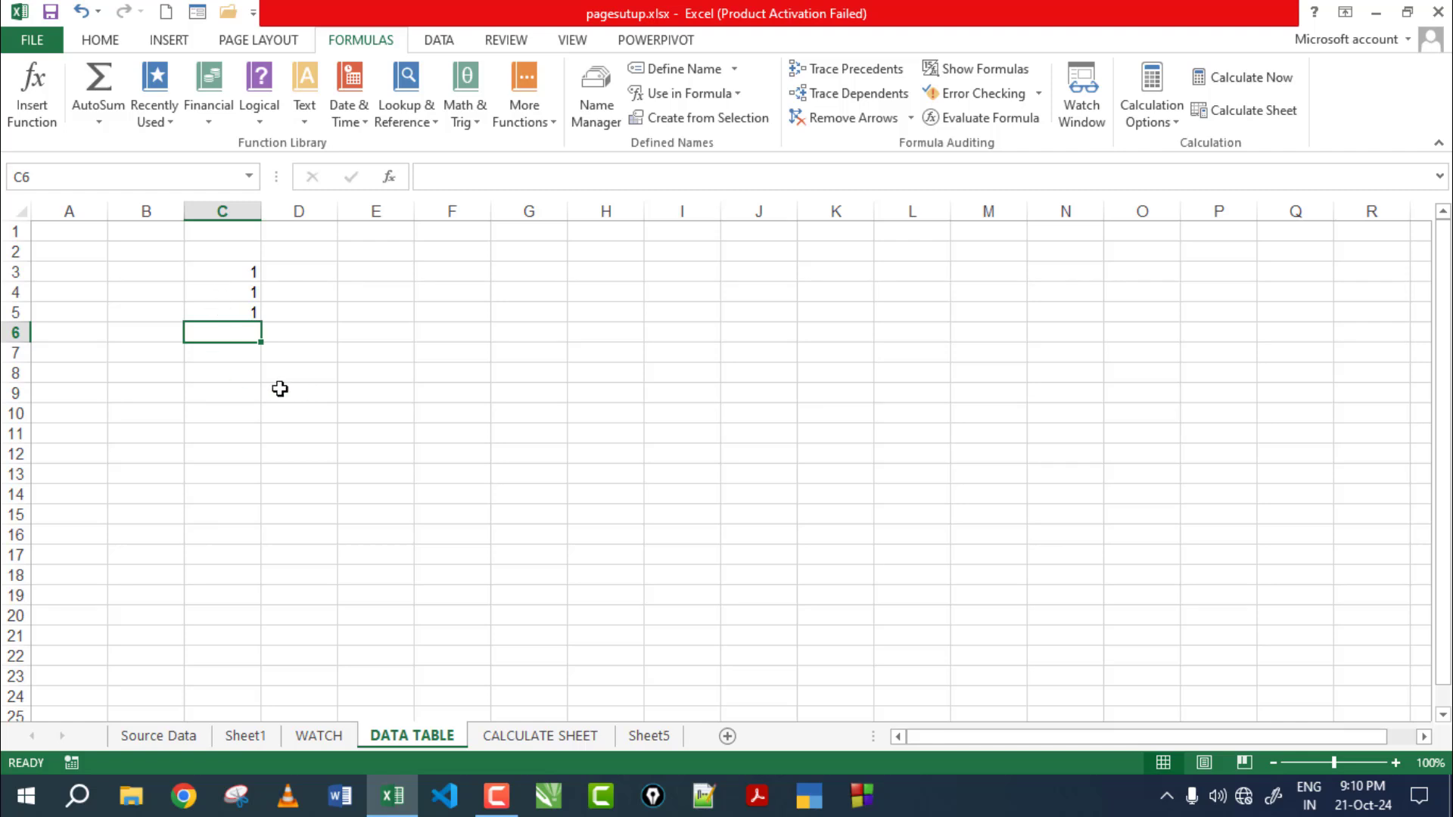
Enter 2 and 3 in C6:C7 and extend the series down to 10 in C14
type("2")
key("Return")
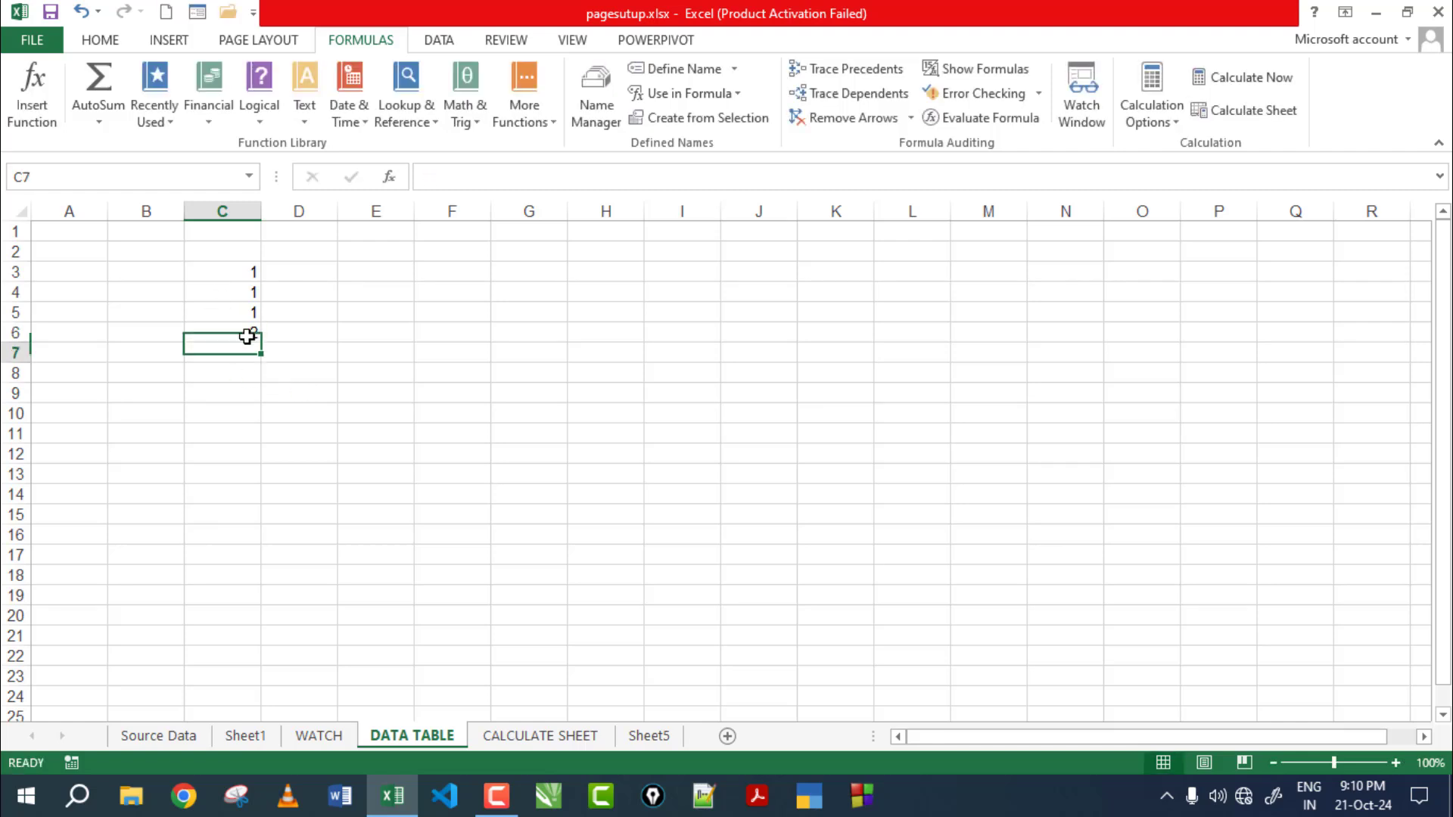
type("3")
left_click(171, 415)
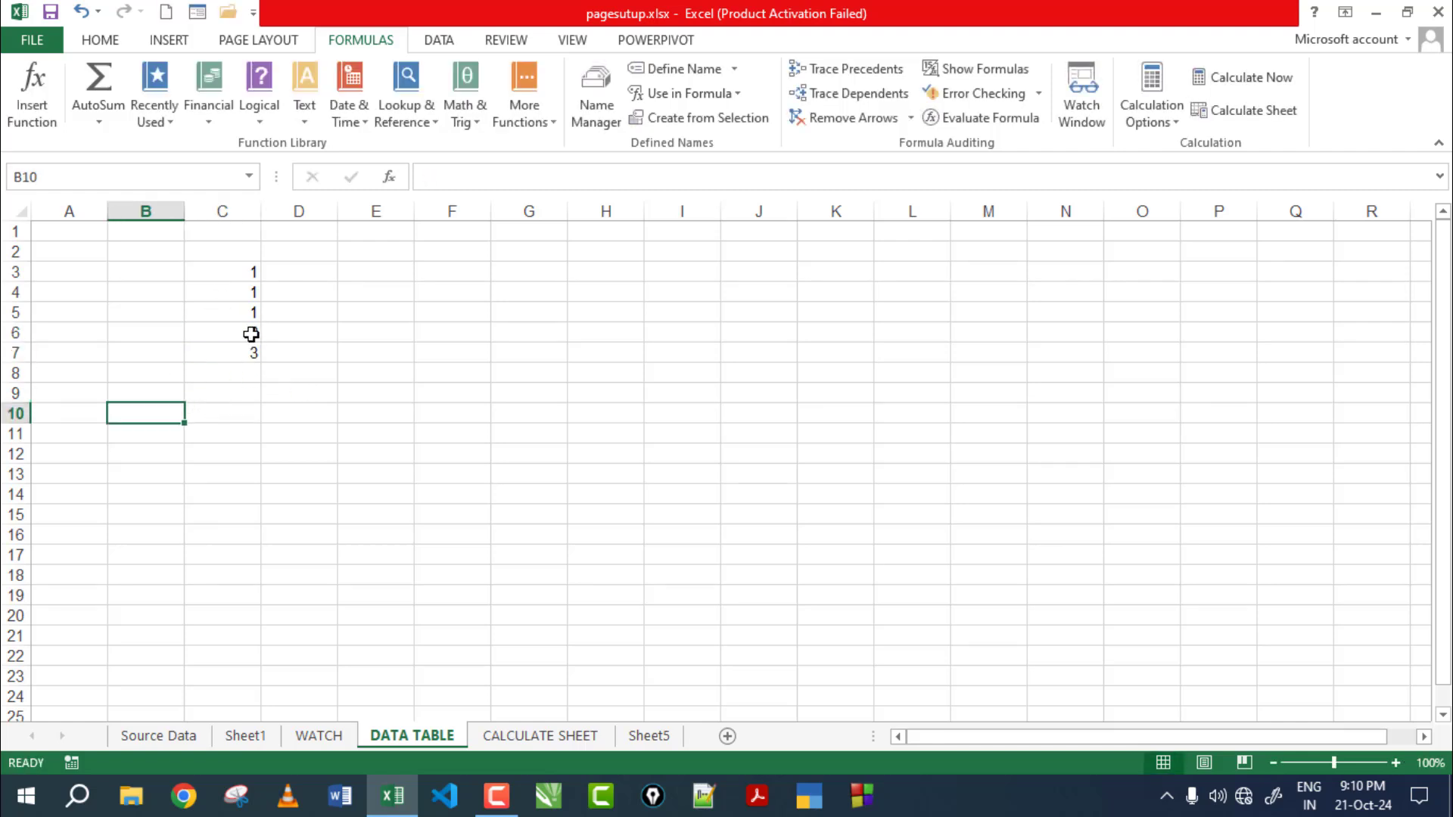
left_click_drag(251, 334, 309, 493)
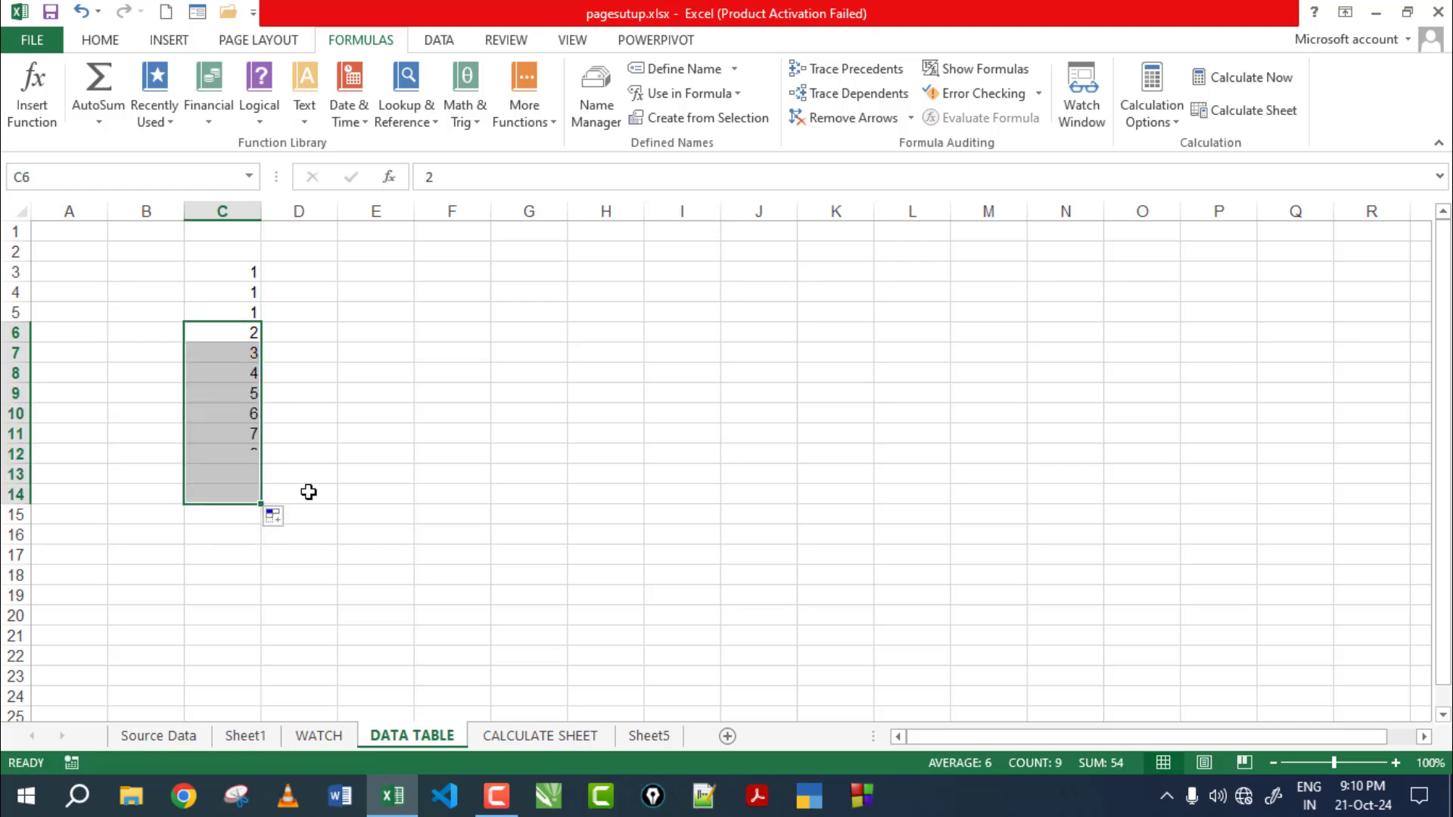
Type the row values 5, 8, 9, 18, 25 and 30 across D6:I6
left_click(310, 333)
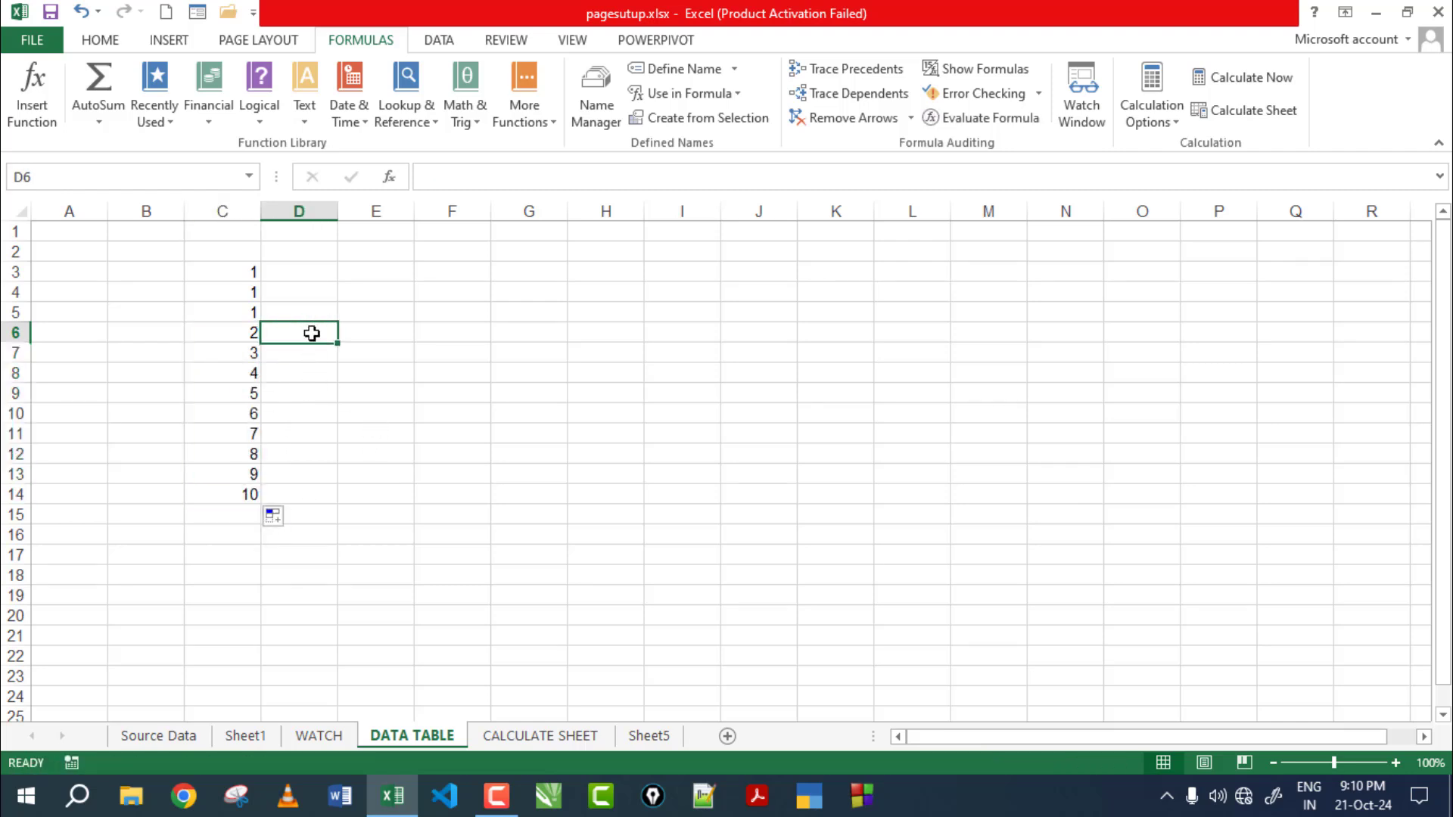
type("5")
left_click(419, 329)
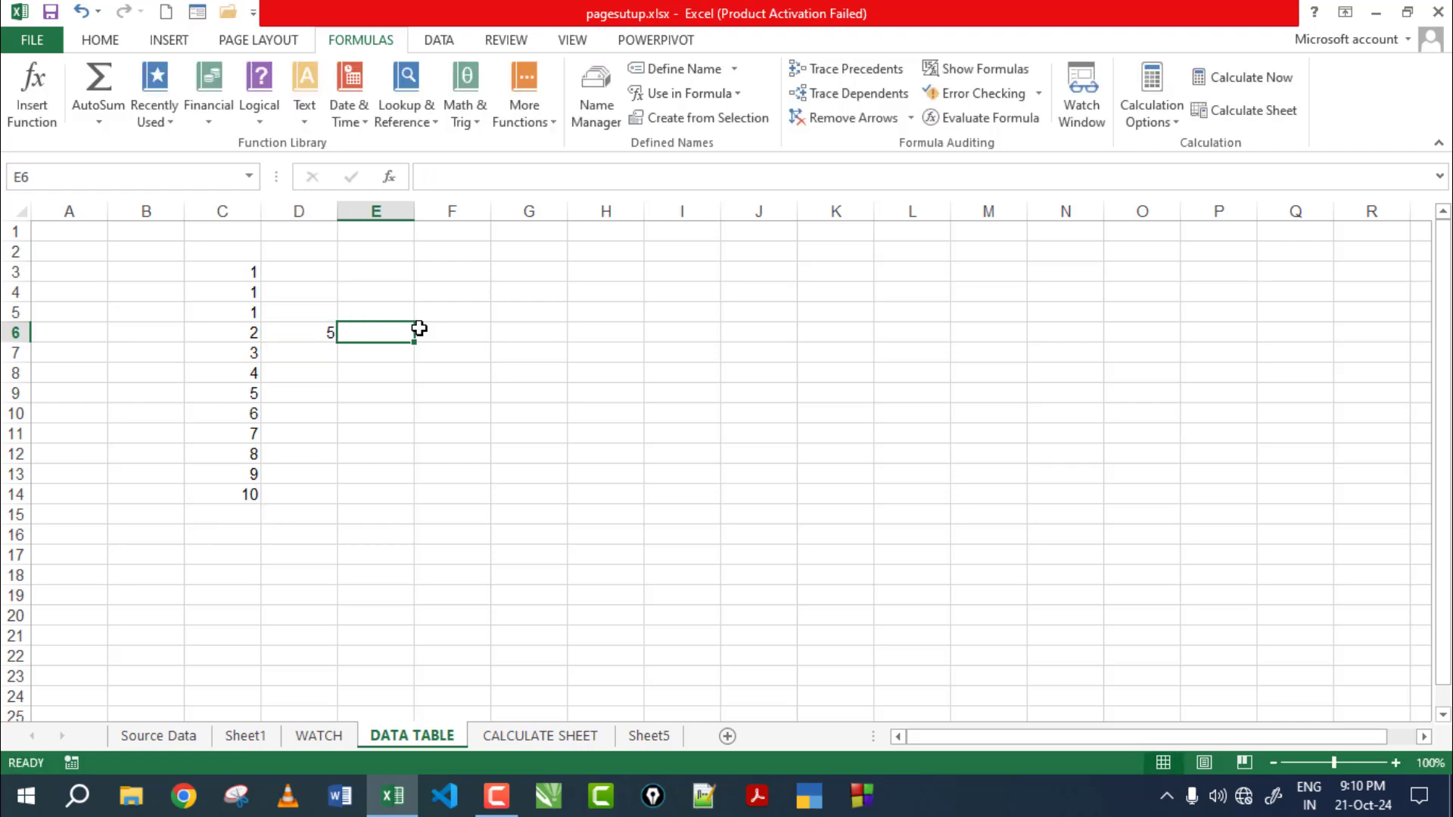
type("8")
key("Tab")
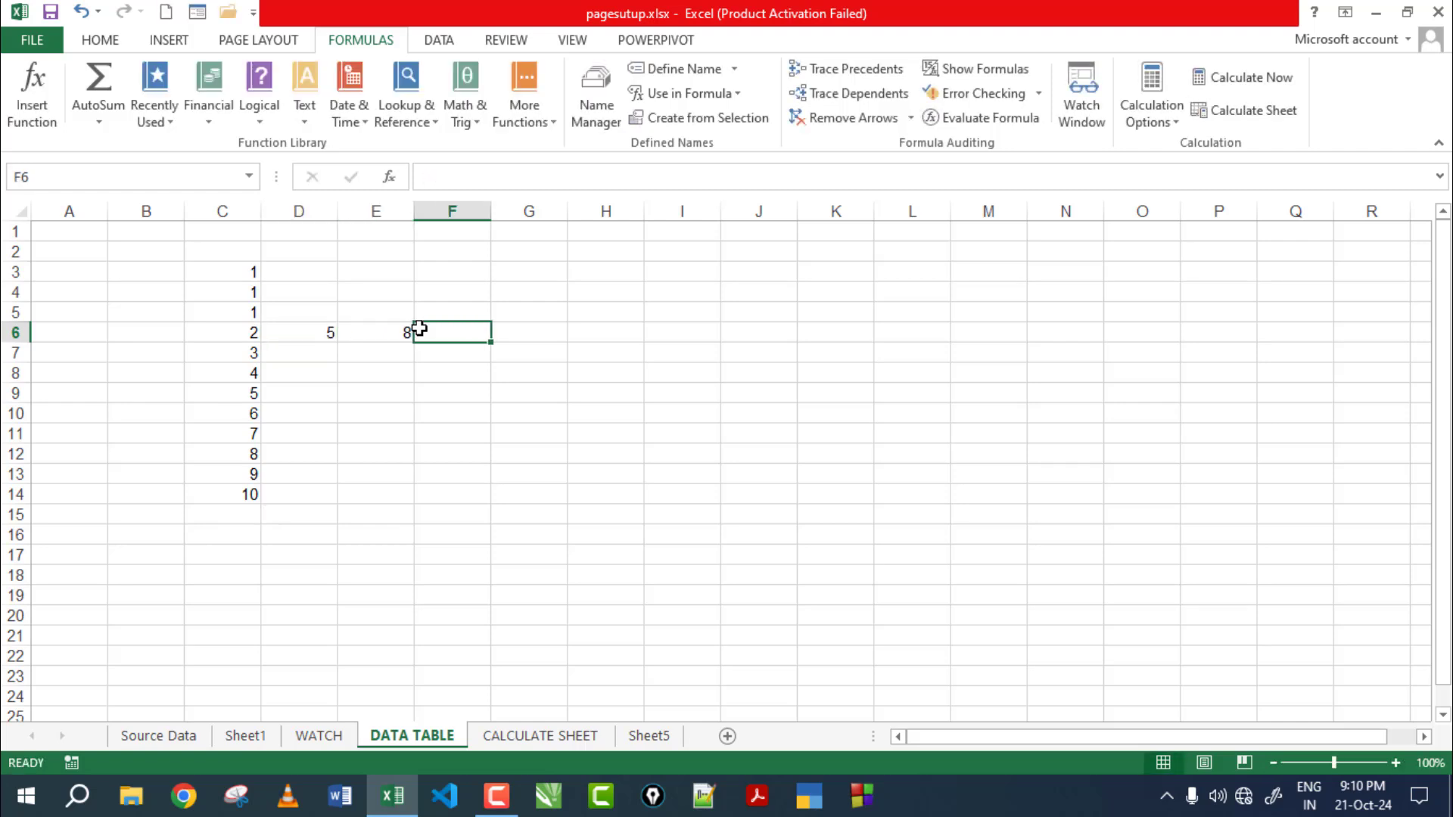
type("9")
key("Tab")
type("18")
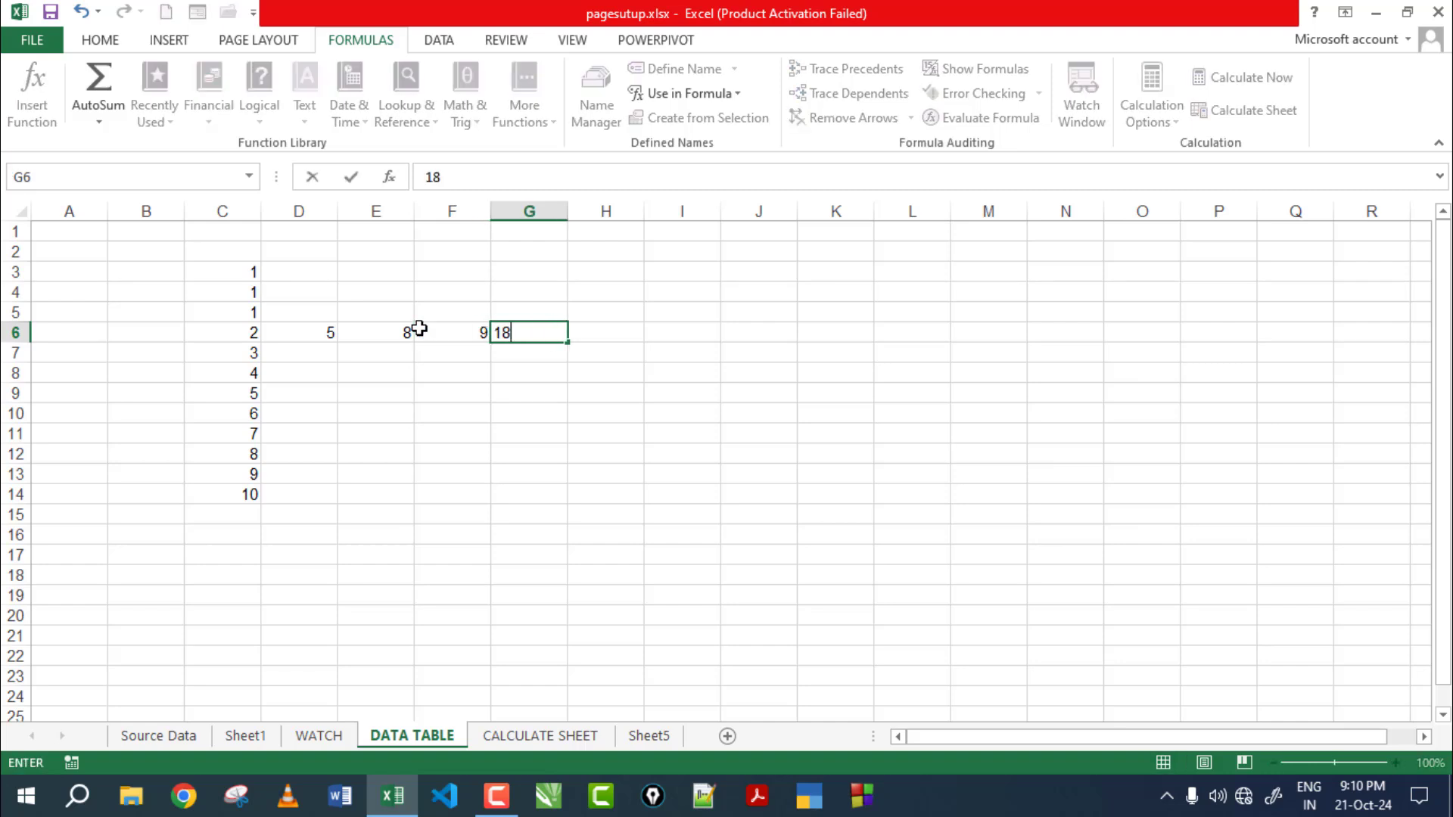
key("Tab")
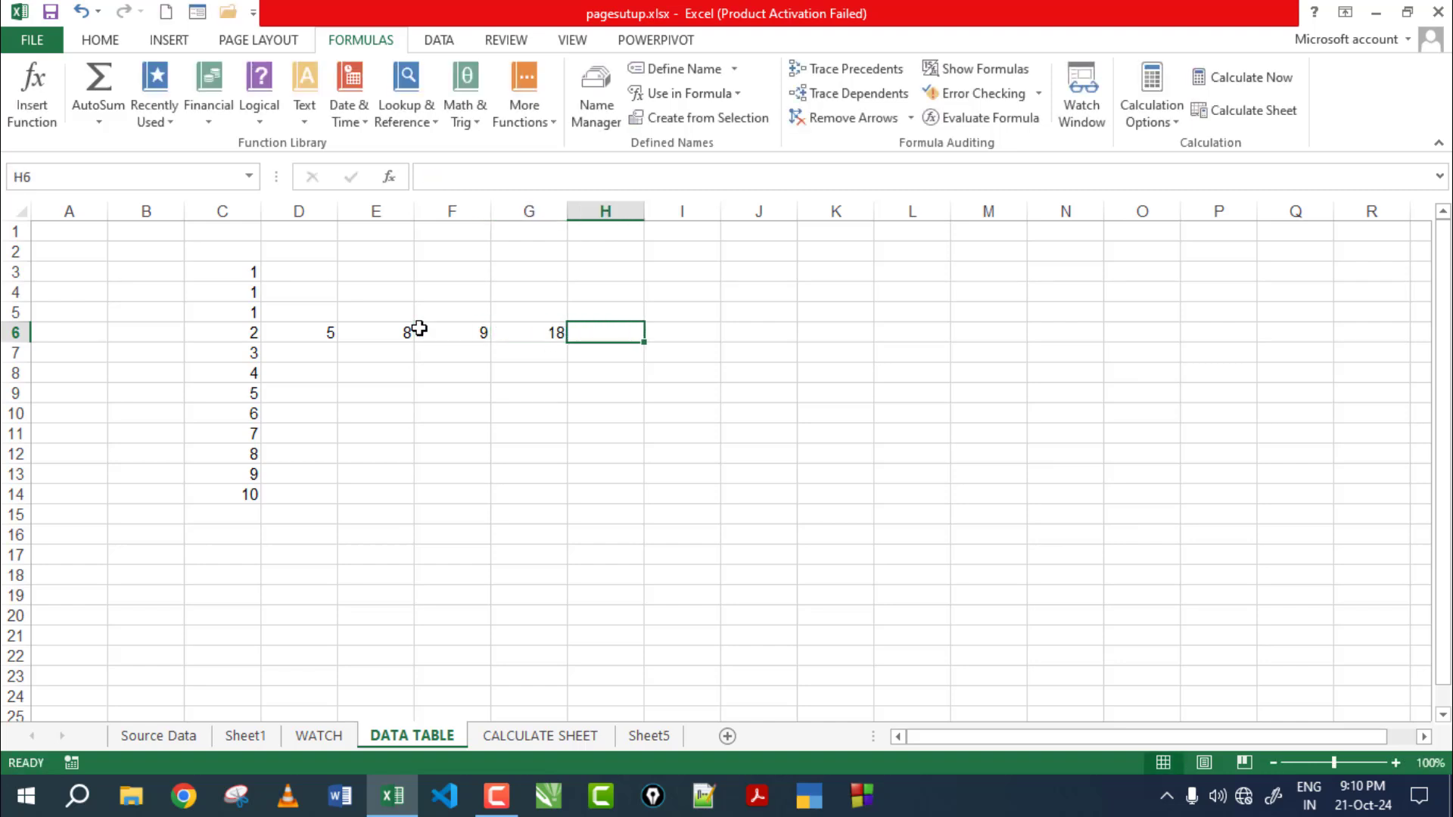
type("25")
key("Tab")
type("3")
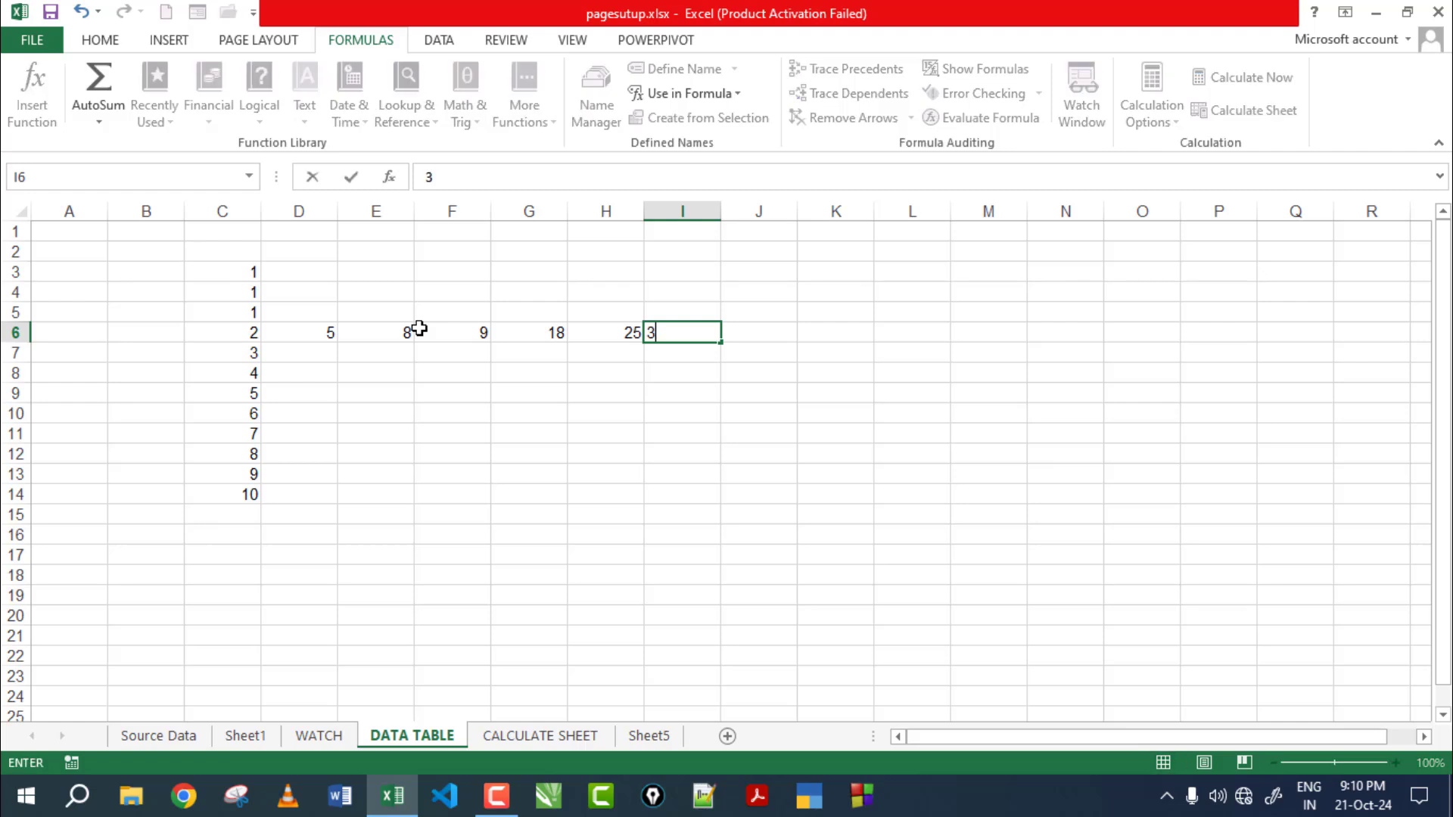
left_click(517, 408)
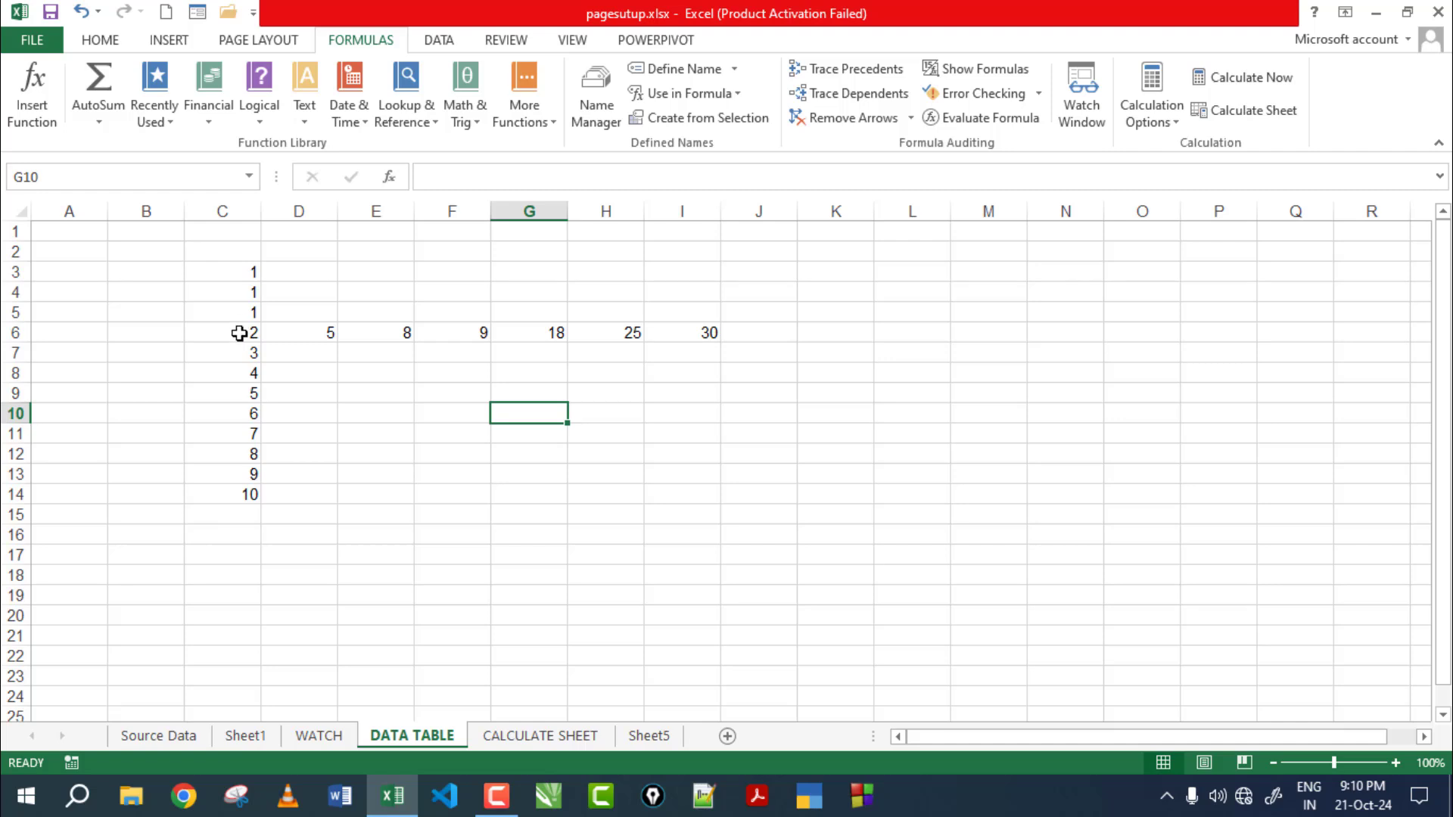
Move the row values up into D5:I5 and select the table area C5:I14
left_click(239, 333)
mouse_move(327, 333)
left_mouse_down()
mouse_move(673, 336)
mouse_move(668, 313)
left_mouse_up()
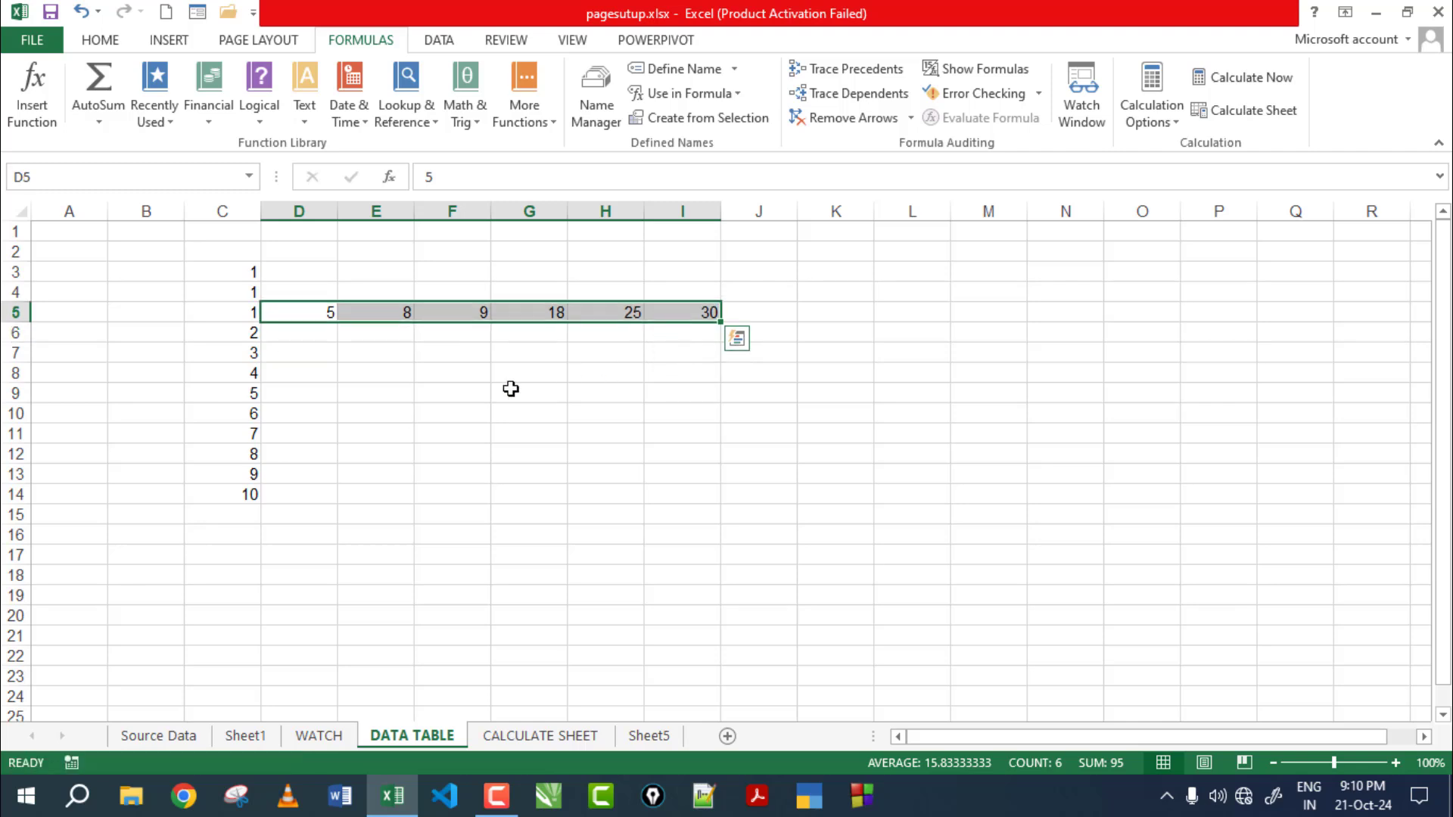
left_click(509, 389)
left_click_drag(230, 314, 654, 492)
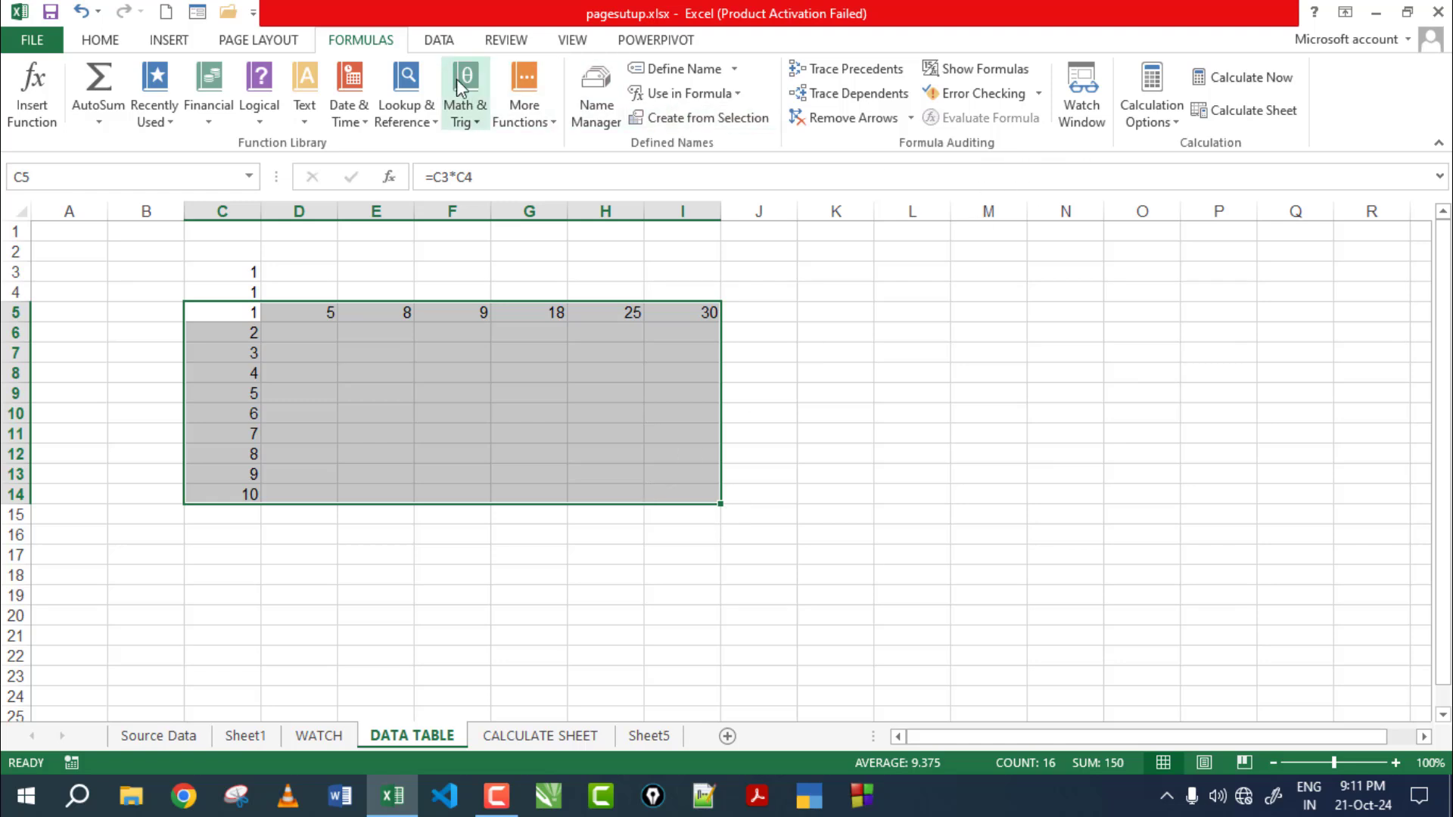
Create a What-If Data Table on C5:I14 with row input $C$3 and column input $C$4
left_click(439, 41)
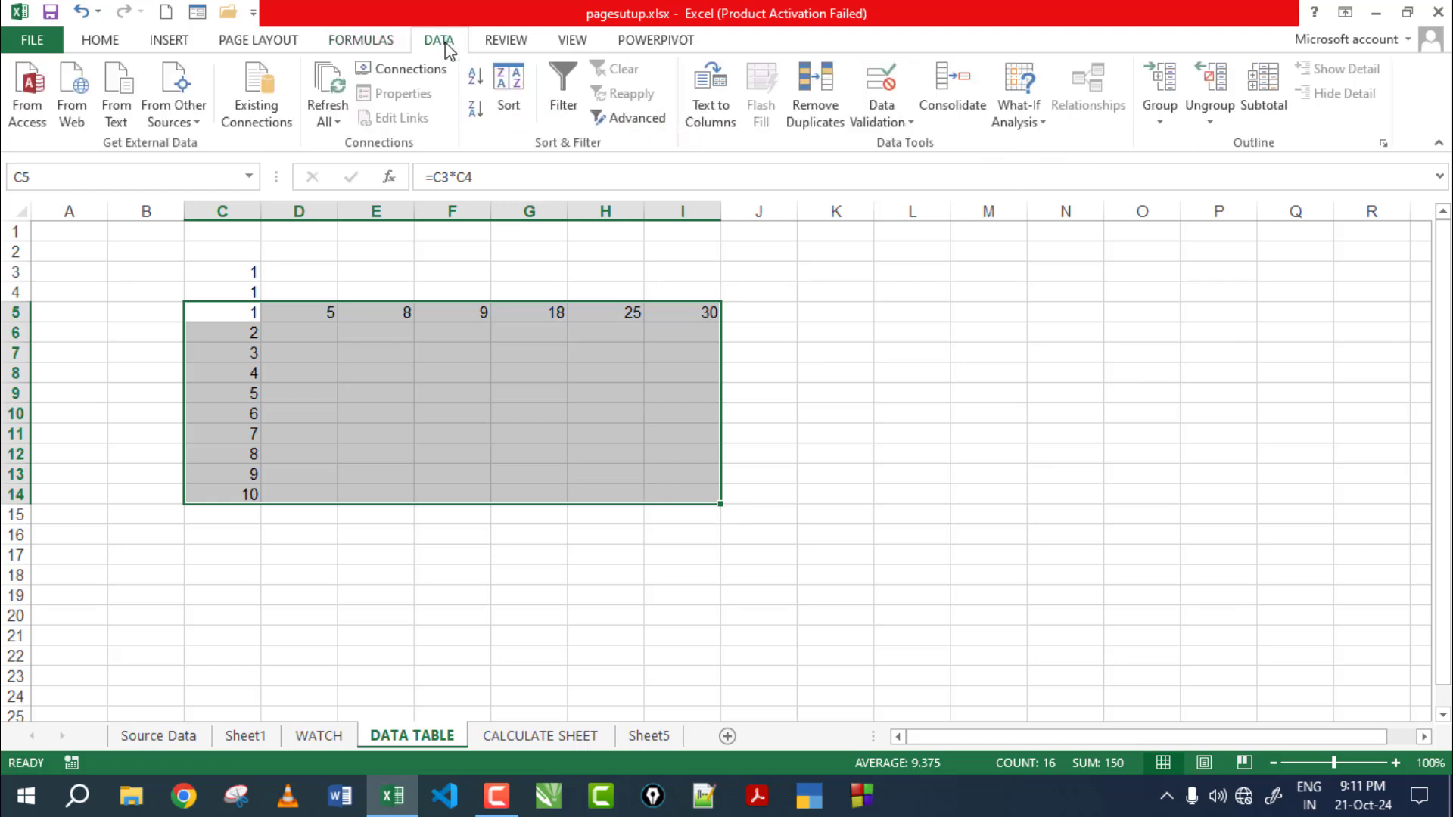
left_click(1043, 125)
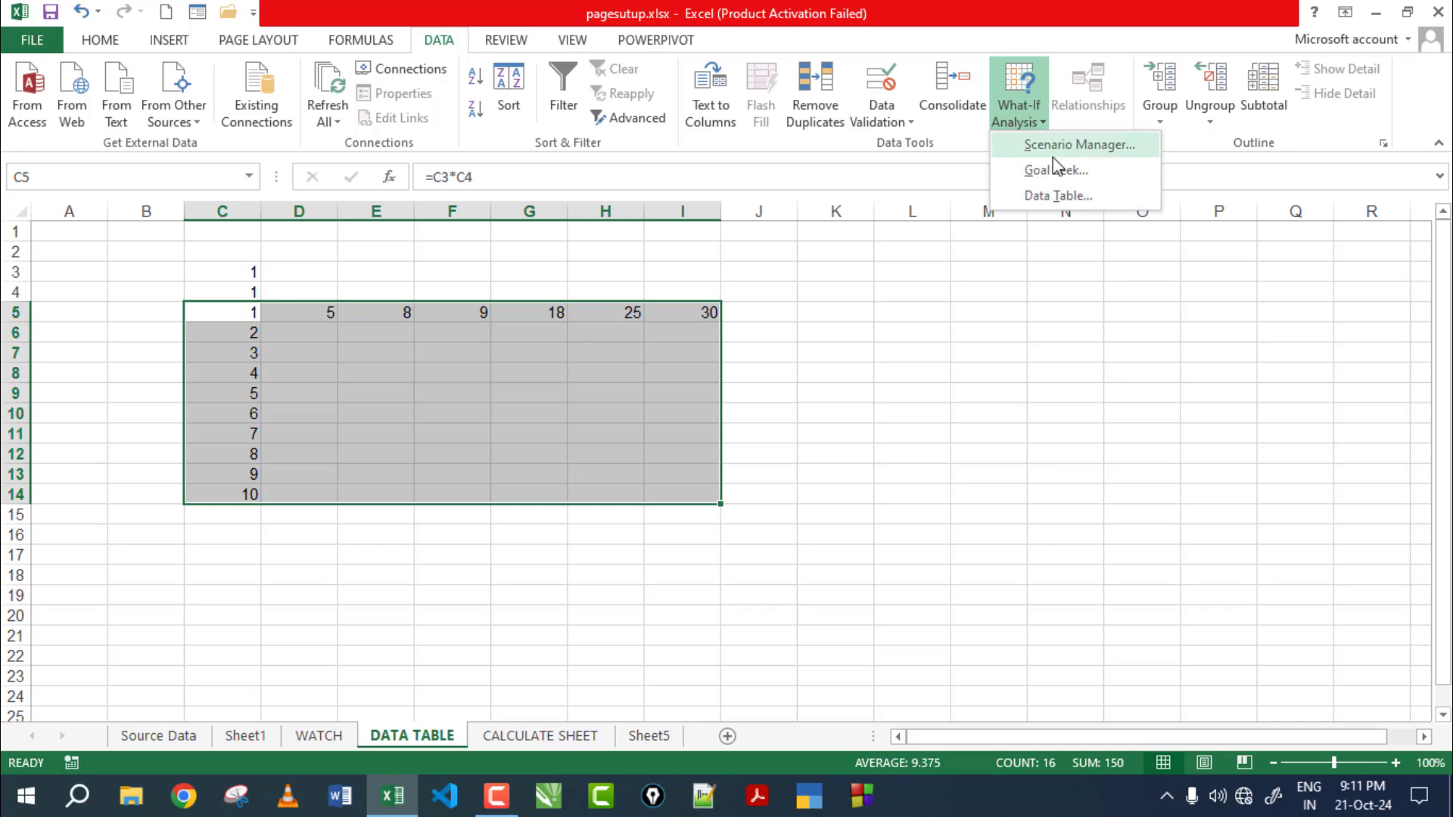
left_click(1058, 196)
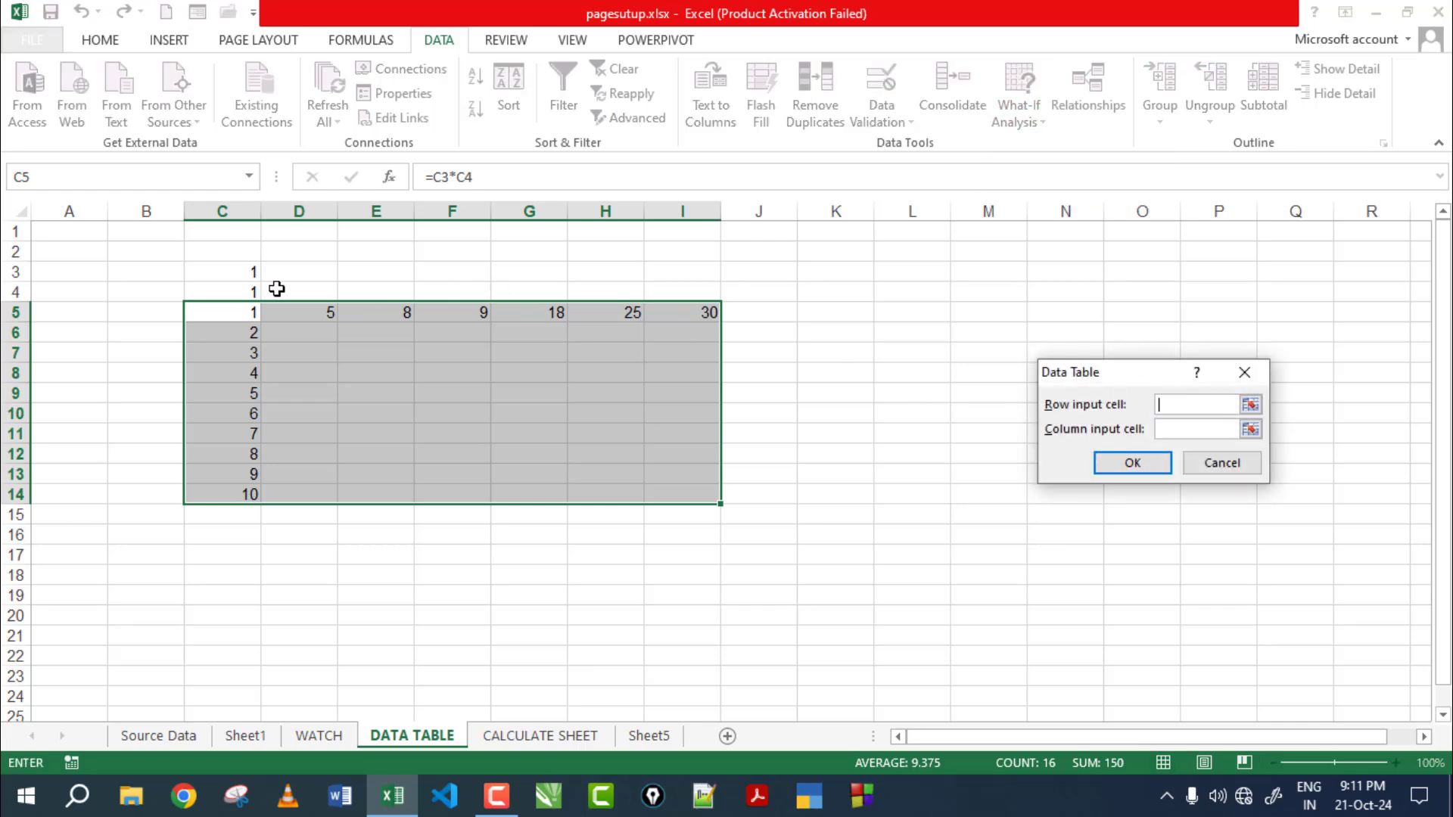
left_click(232, 274)
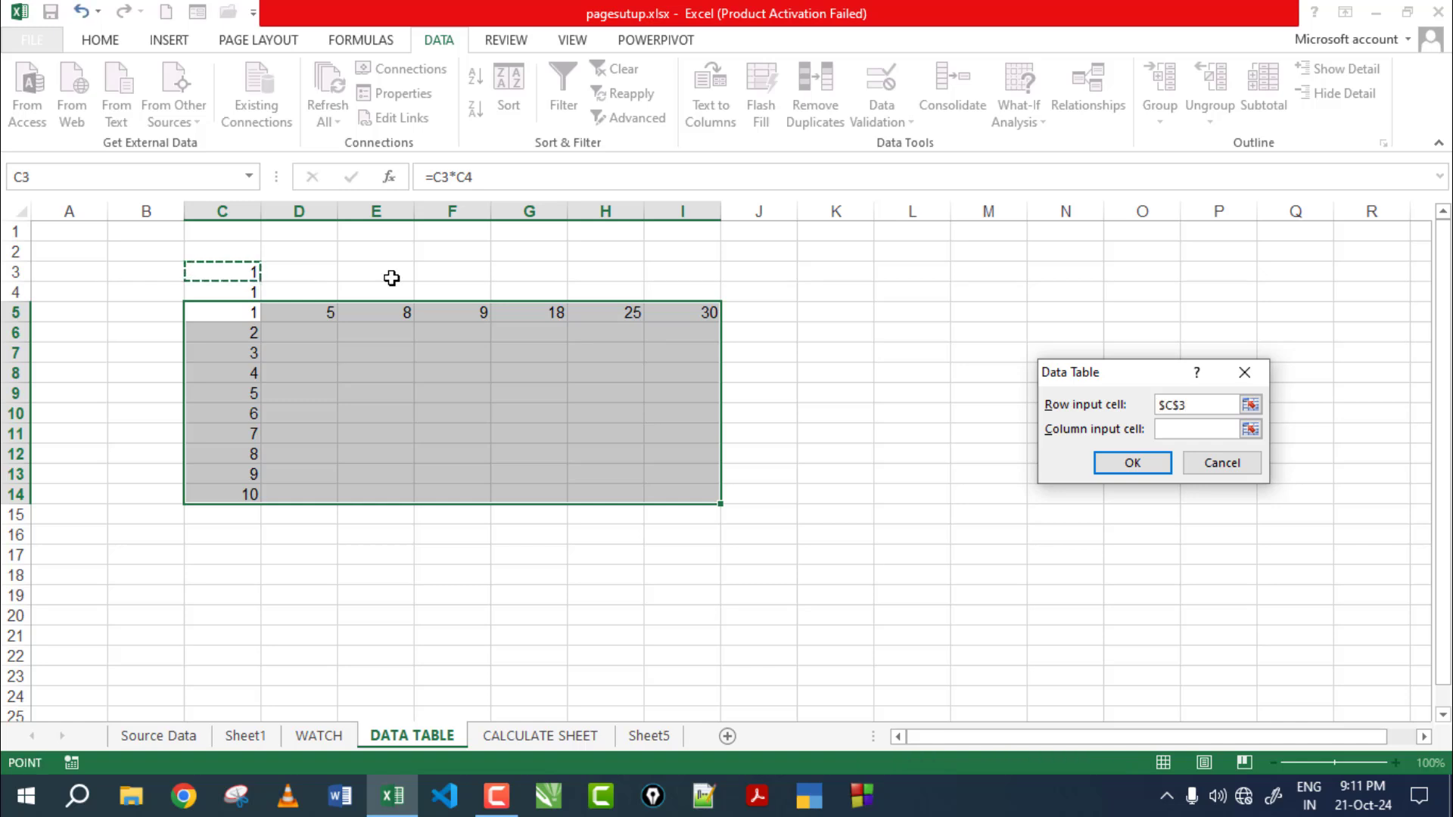
left_click(1195, 428)
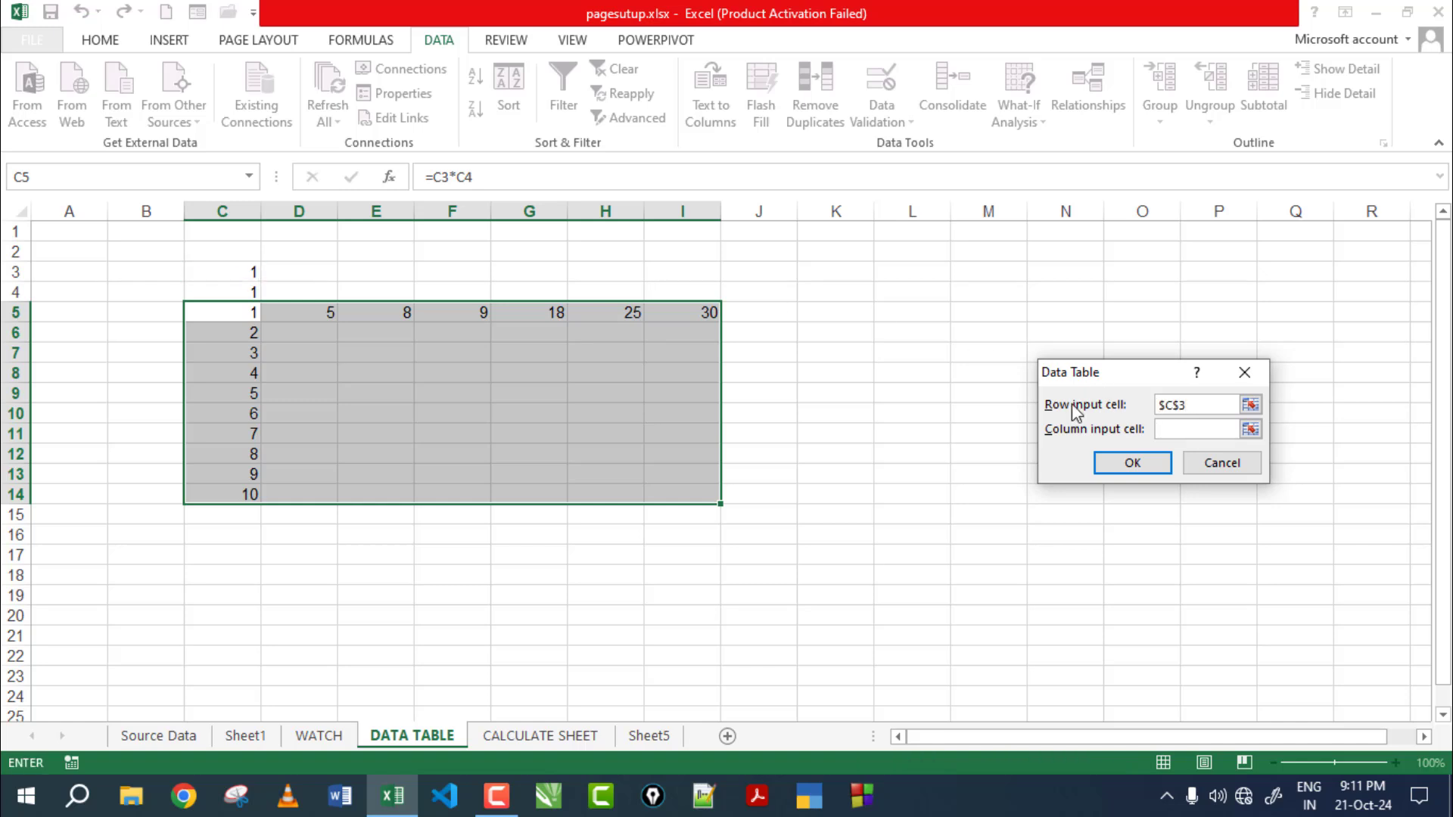
left_click(247, 295)
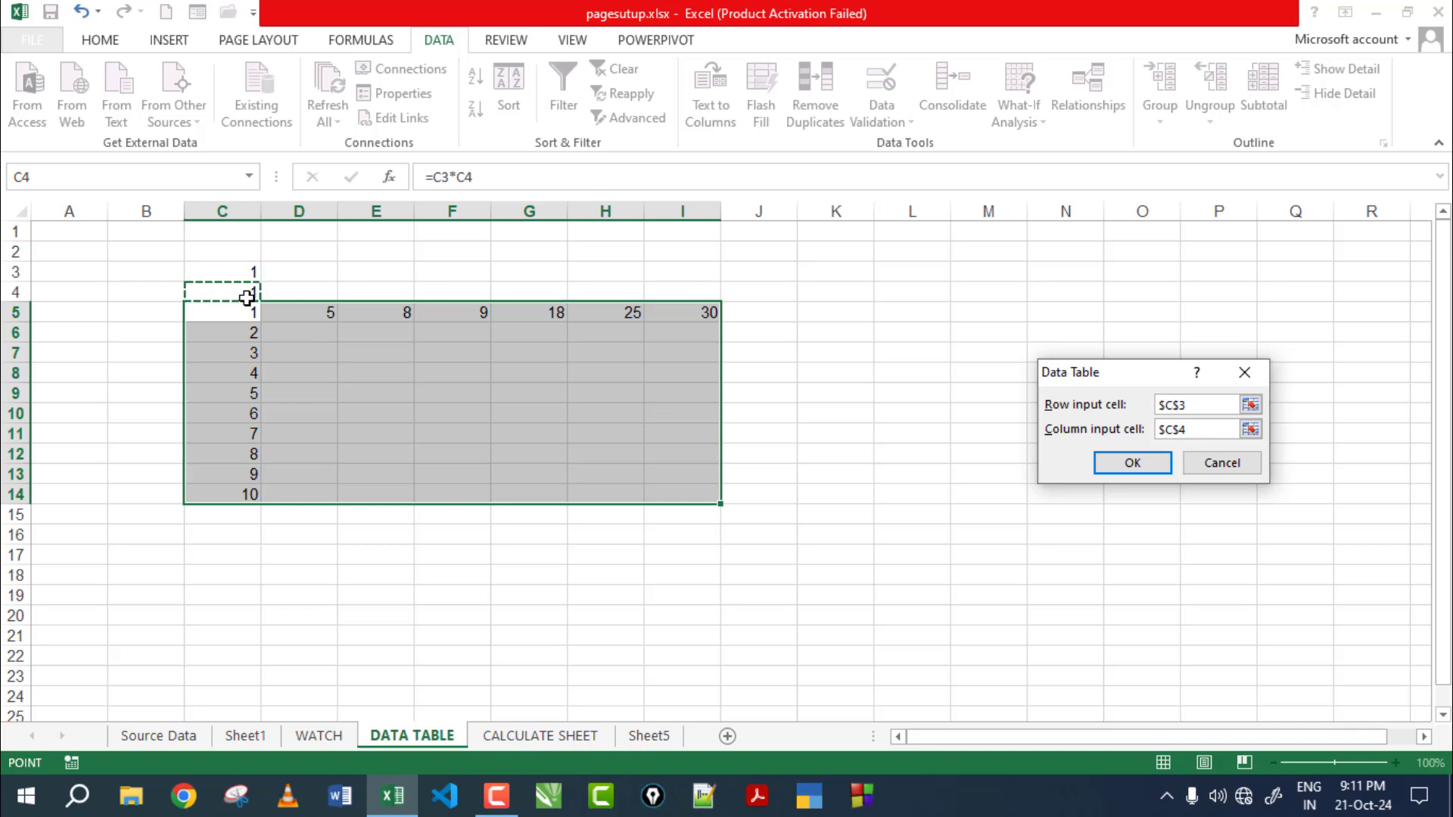
left_click(1133, 462)
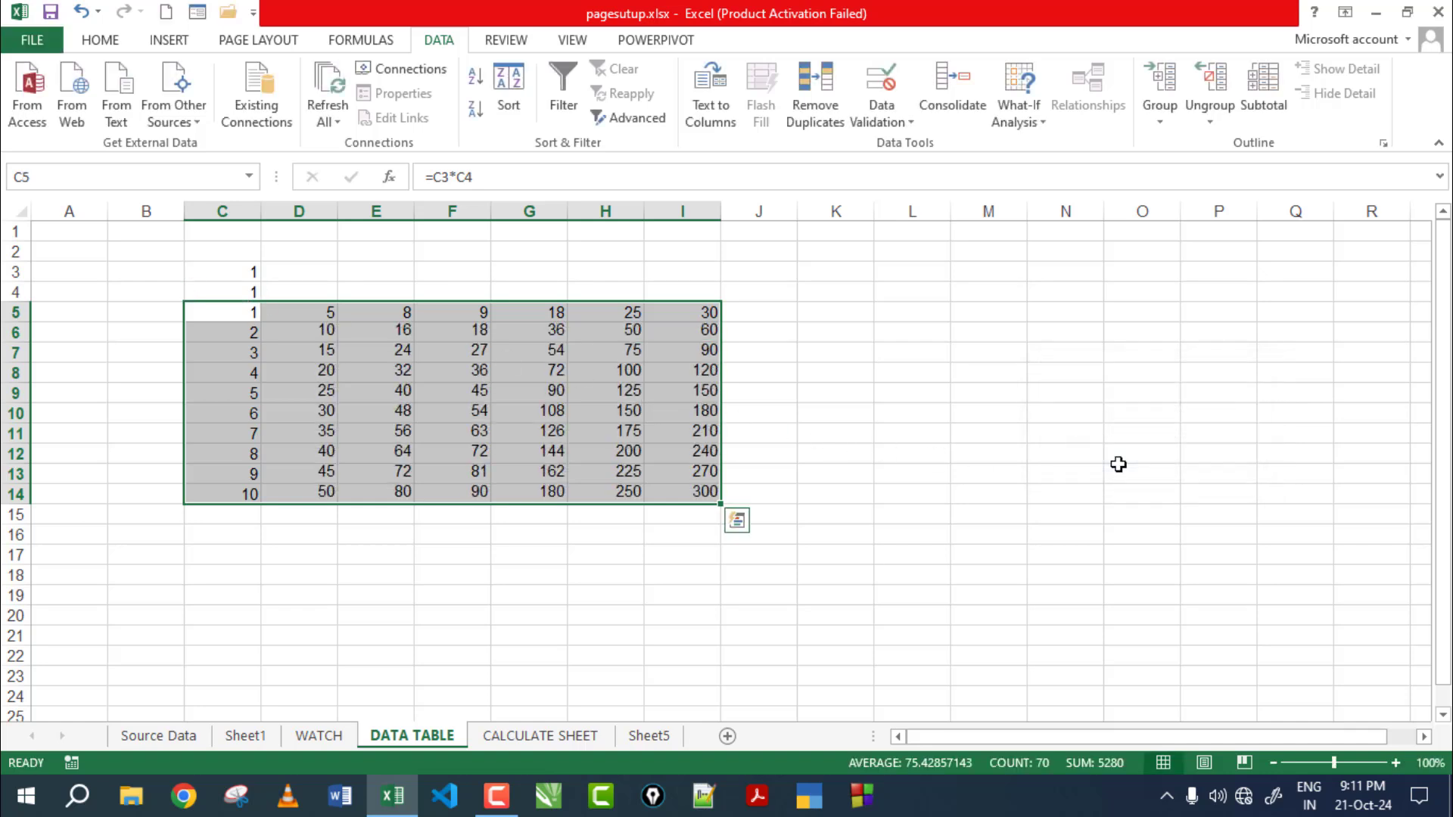
Inspect a result cell's TABLE formula and review the calculation options
left_click(322, 473)
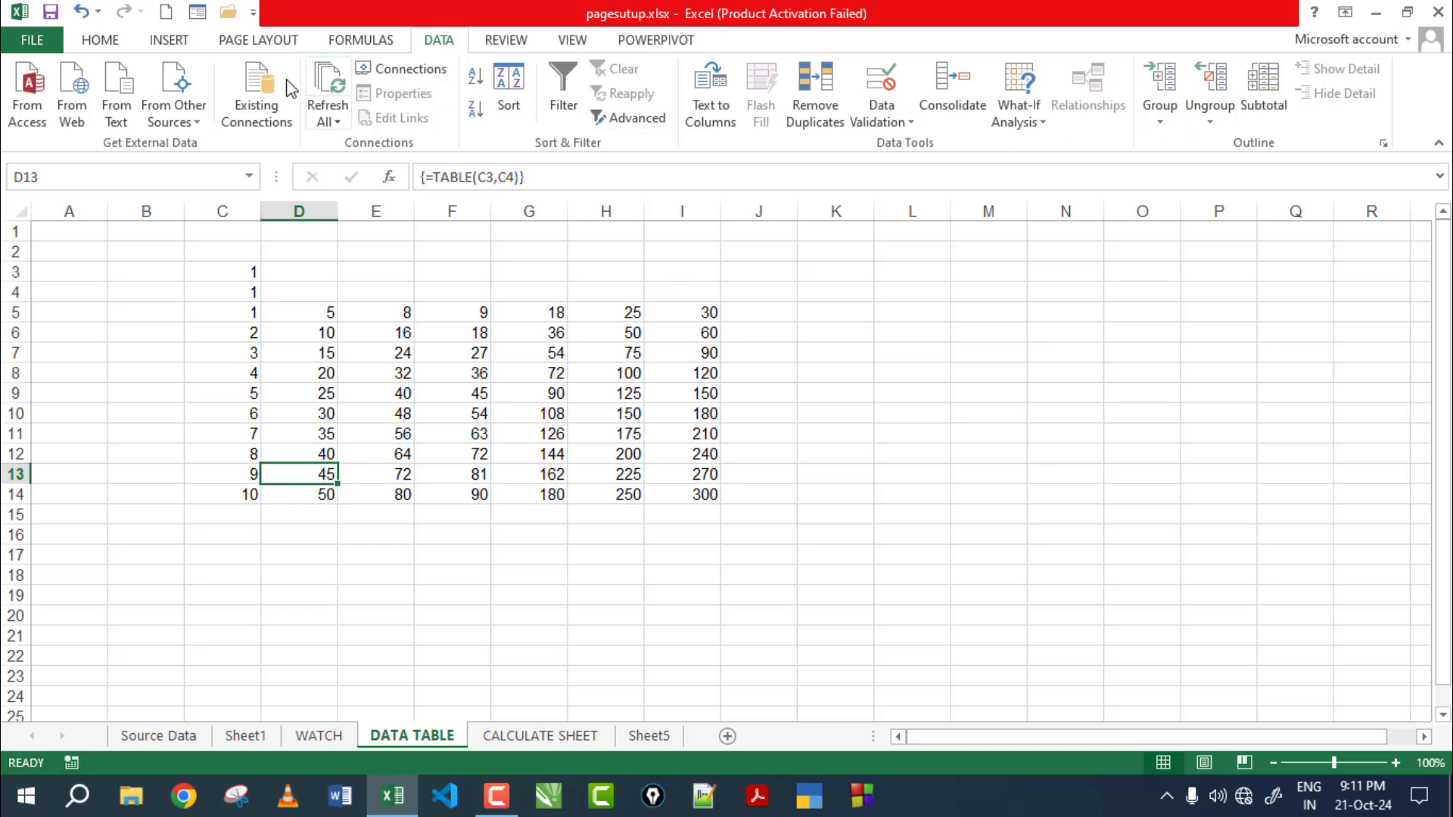
left_click(355, 42)
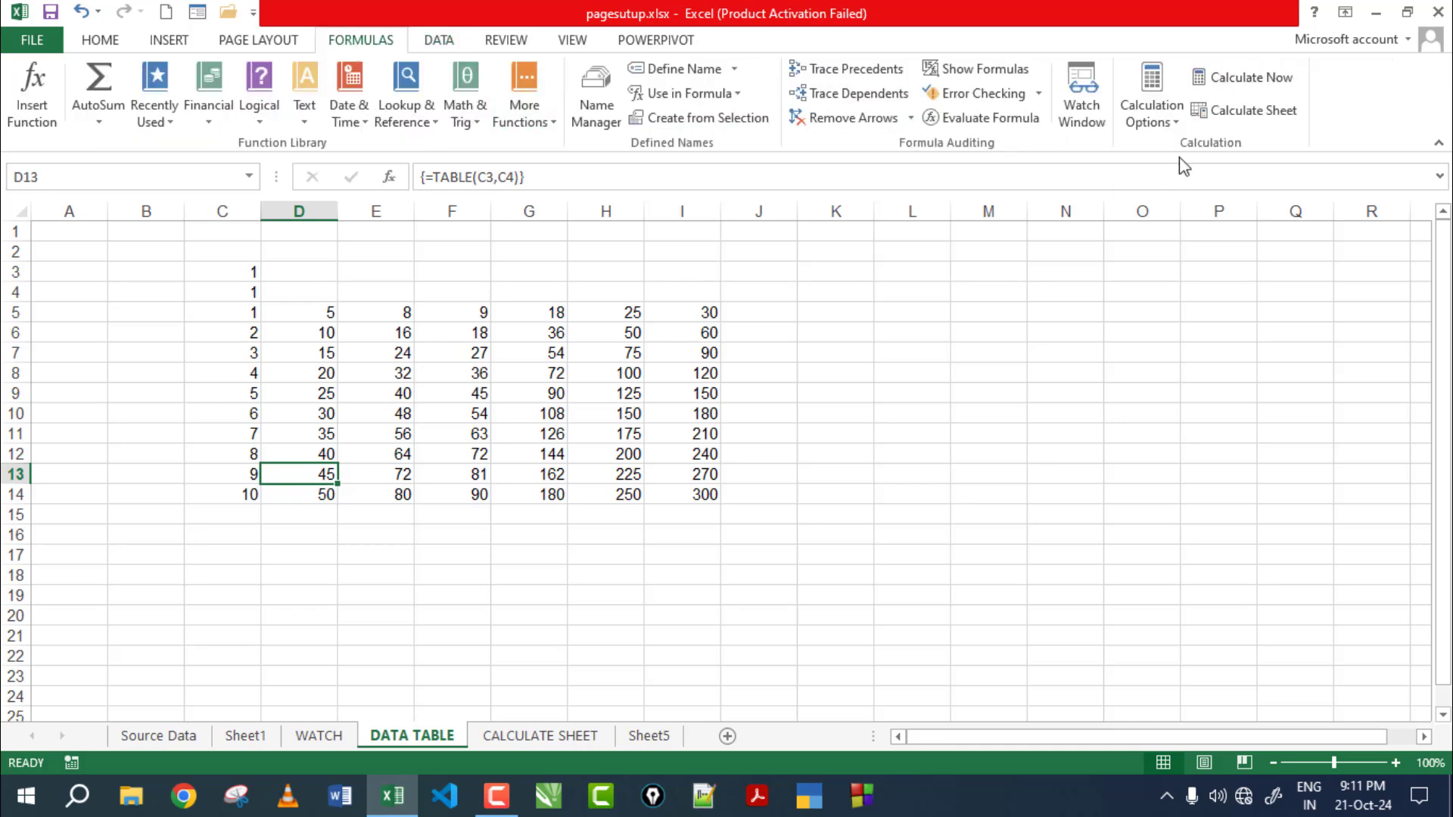
left_click(1169, 121)
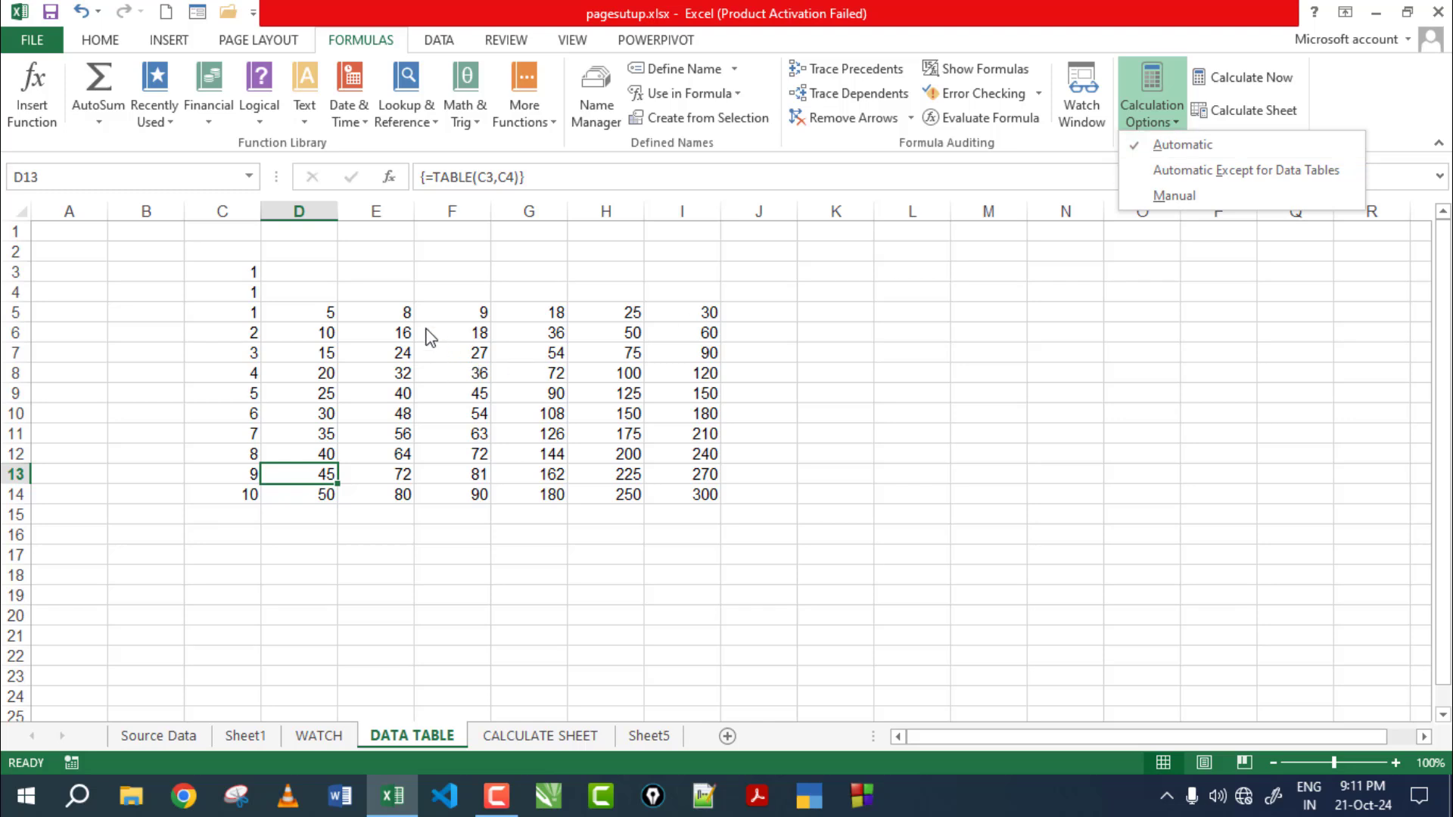
left_click(310, 317)
Change D5 to 98 and I5 to 20, giving 980 in D14 and 200 in I14
left_click(310, 314)
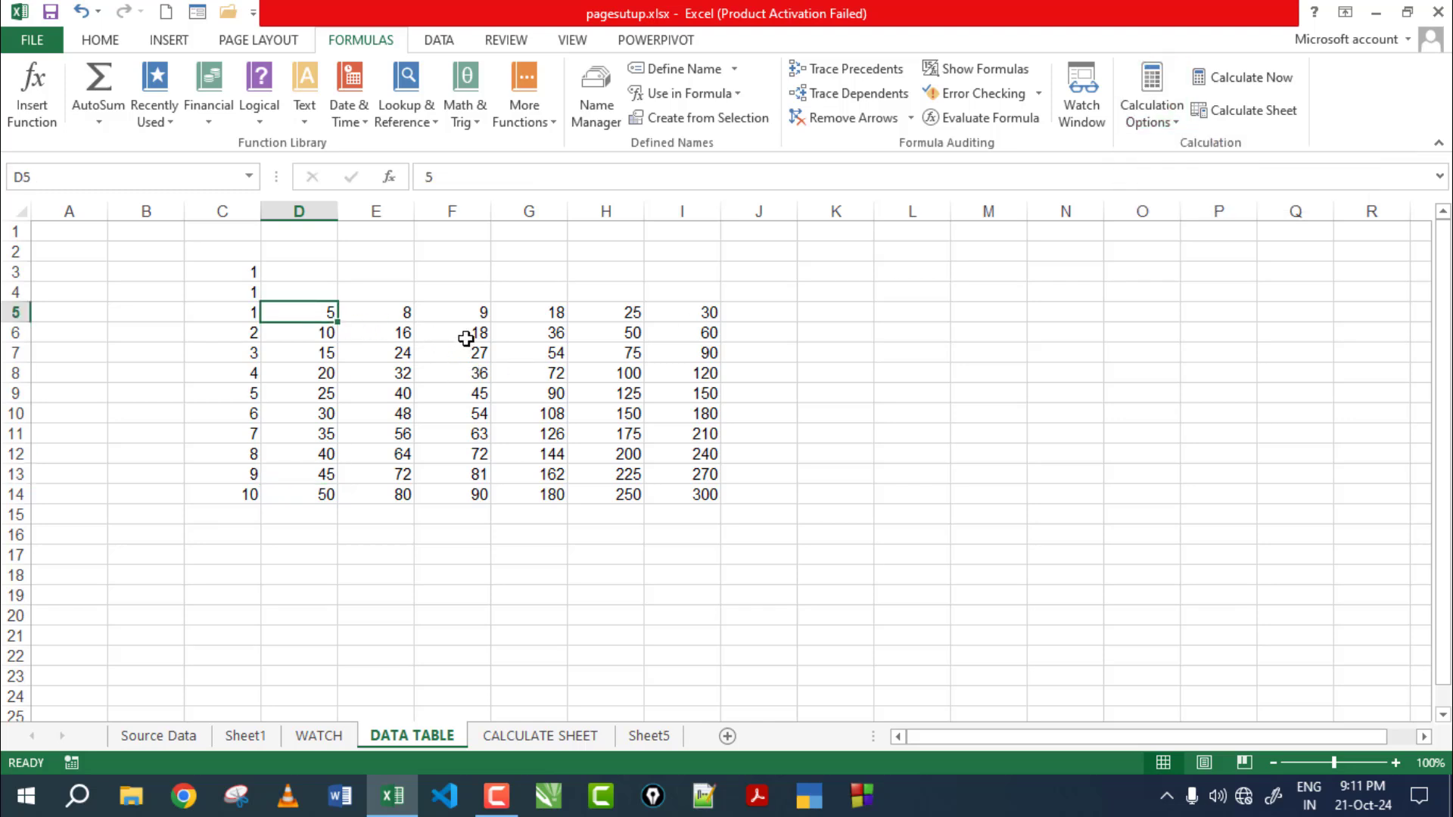
type("90")
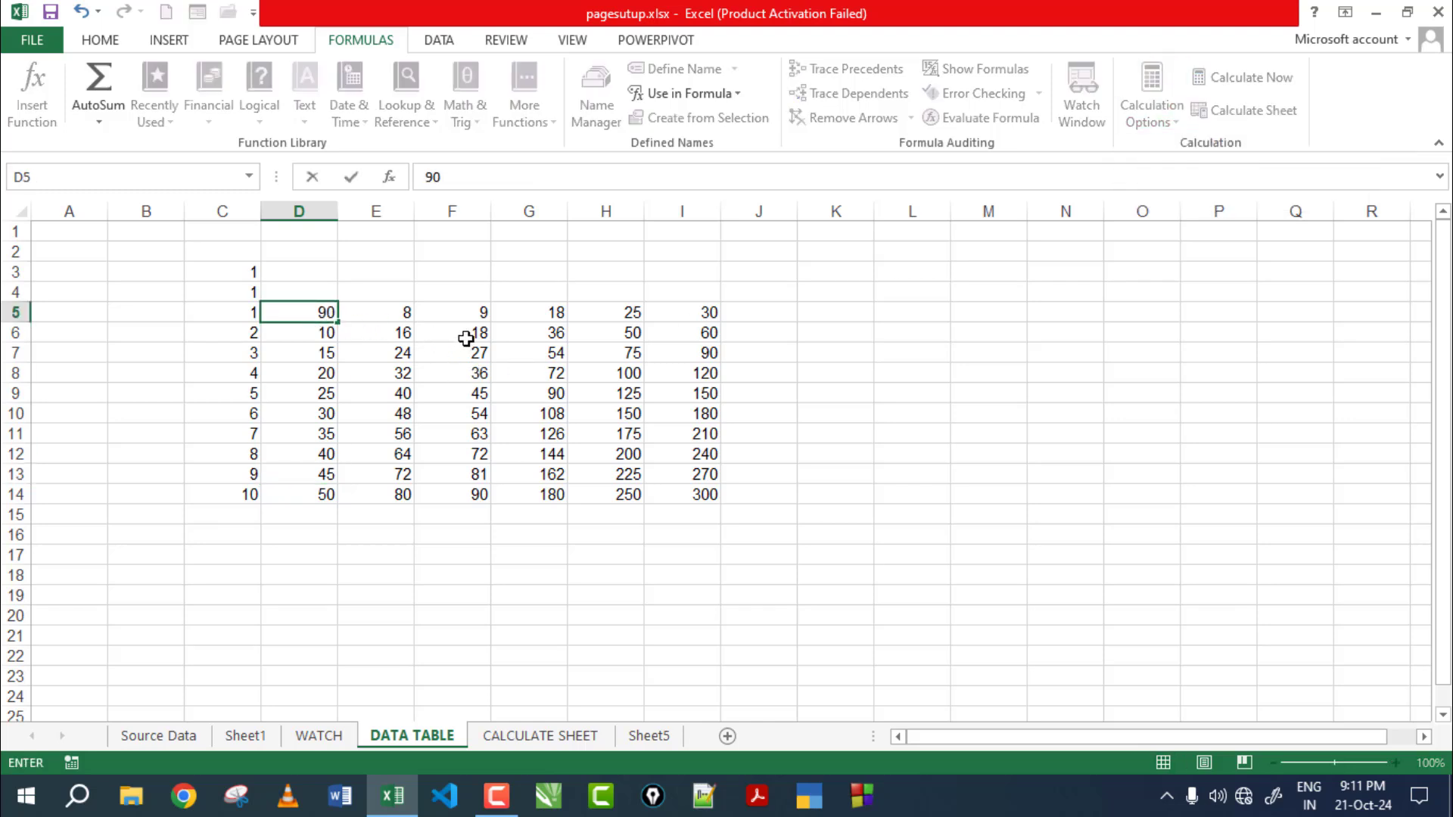
key("Return")
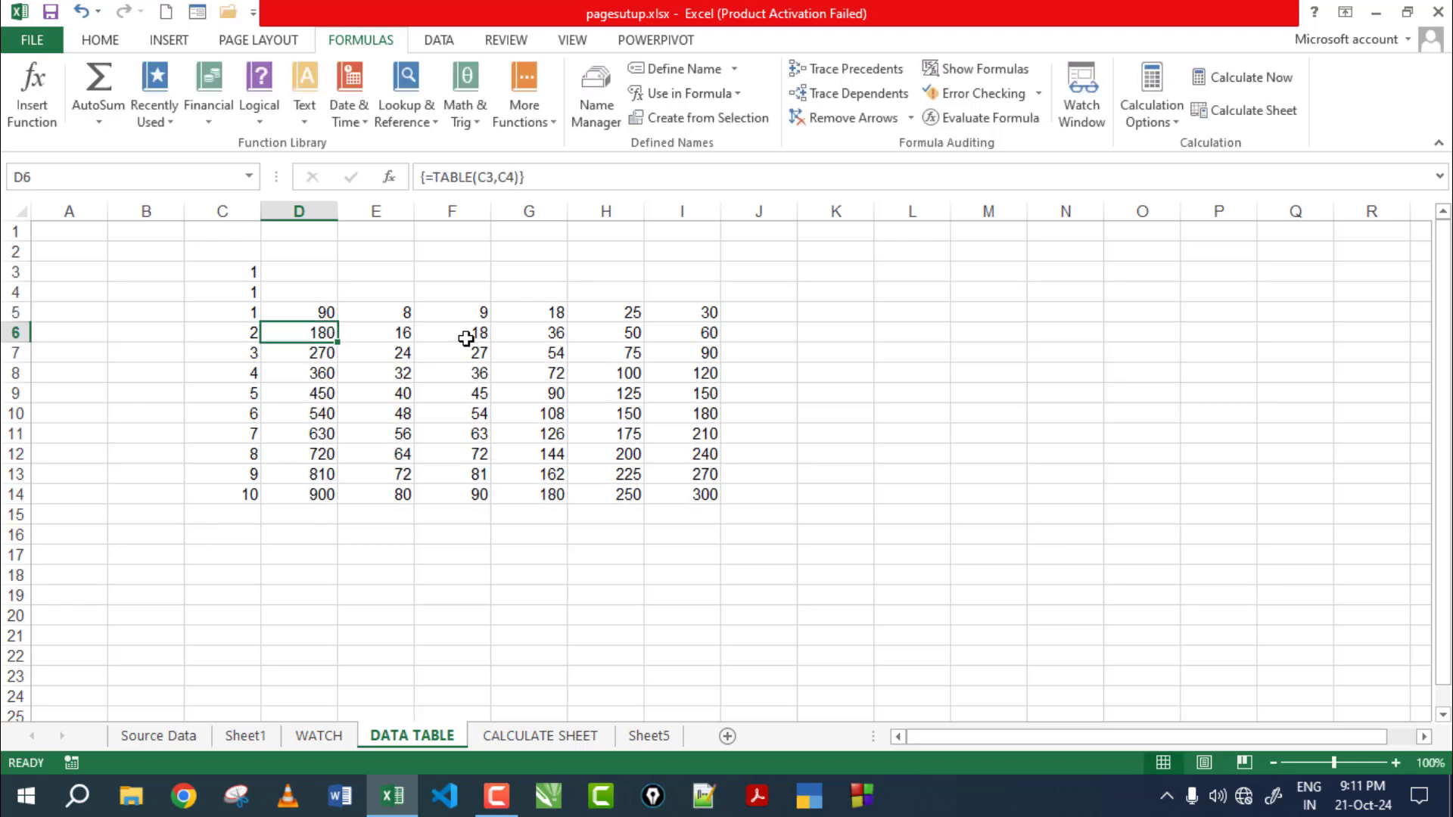
left_click(312, 311)
type("98")
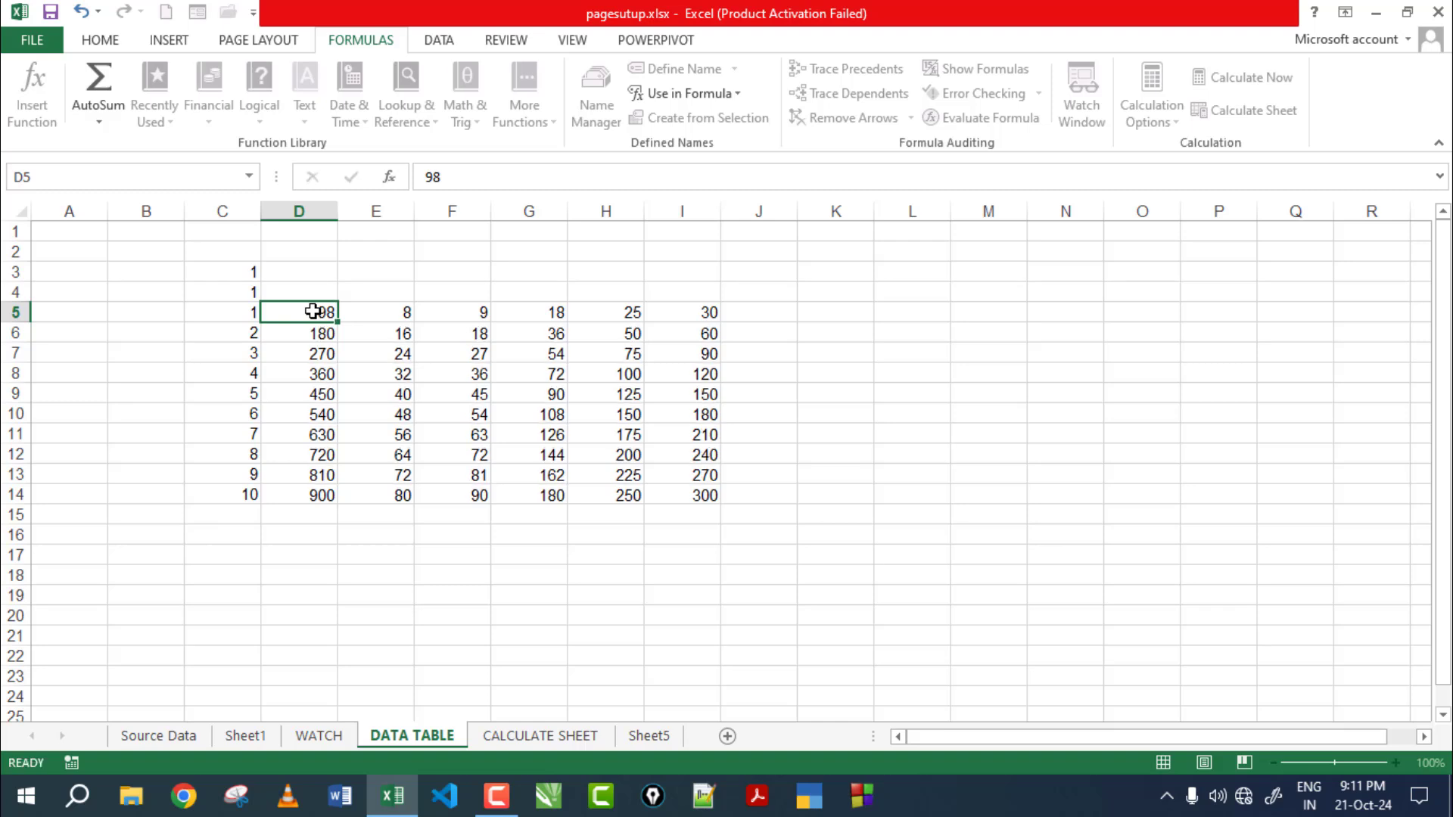
key("Return")
left_click(703, 313)
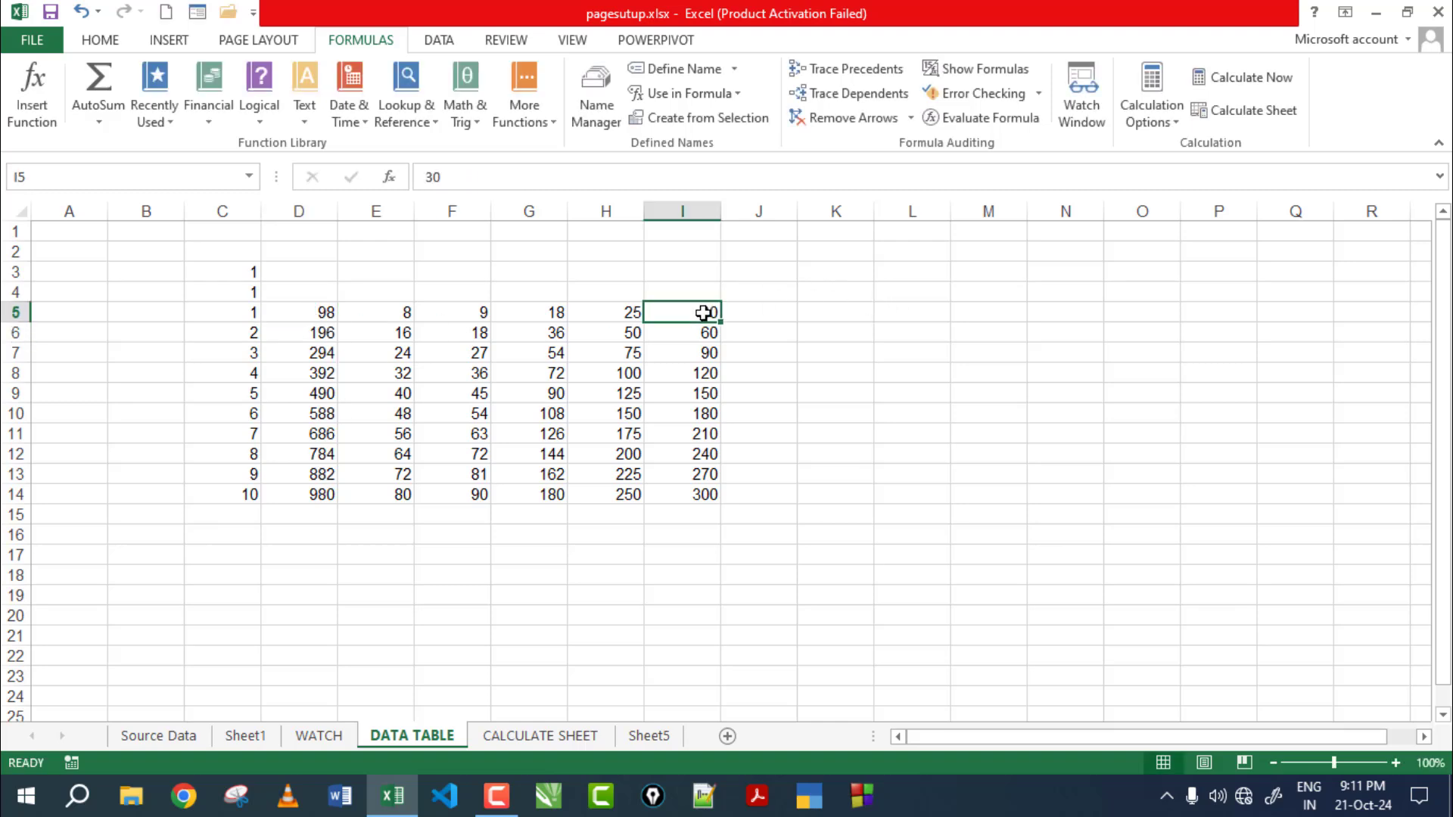
type("20")
key("Return")
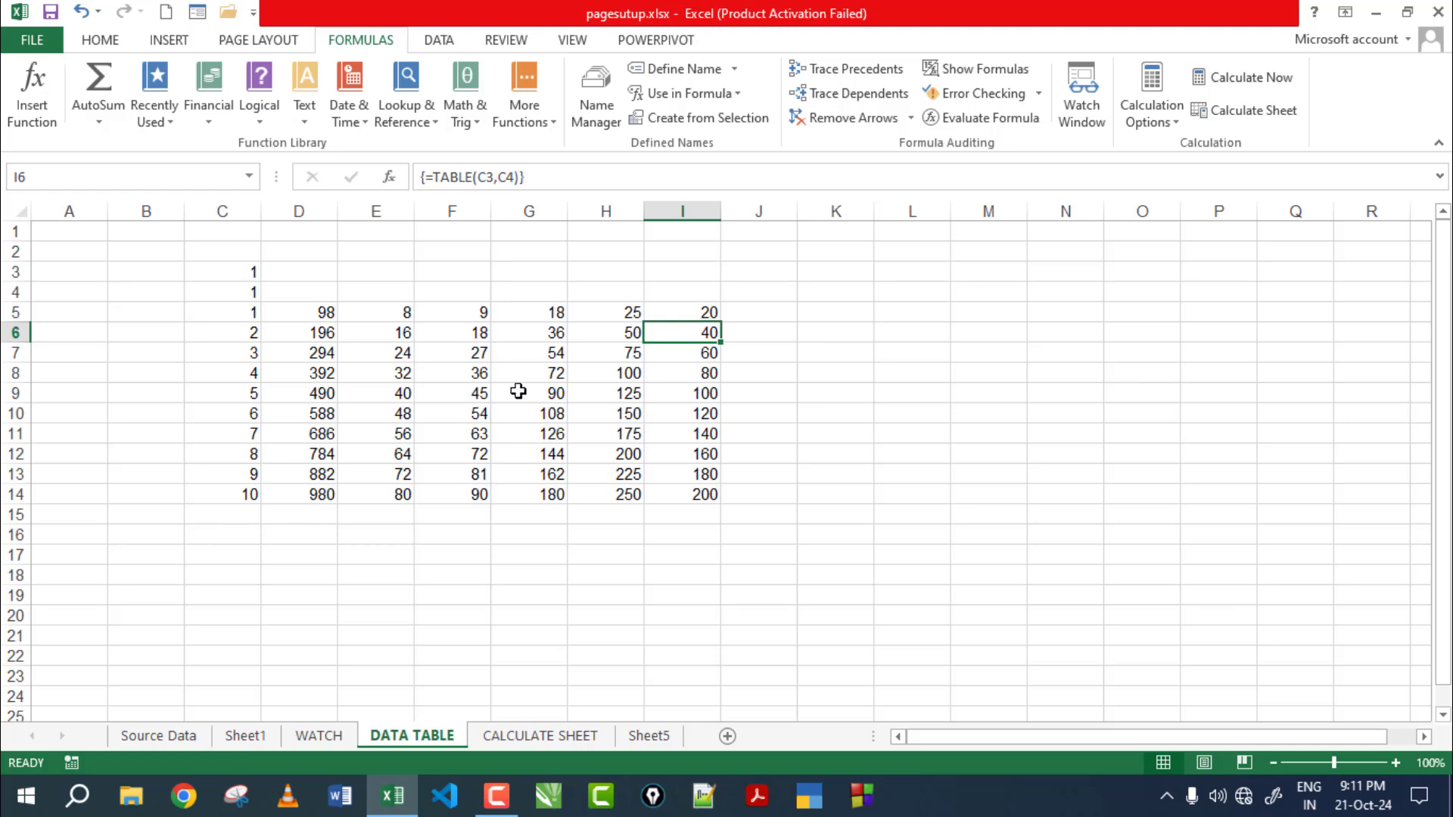
left_click(1174, 121)
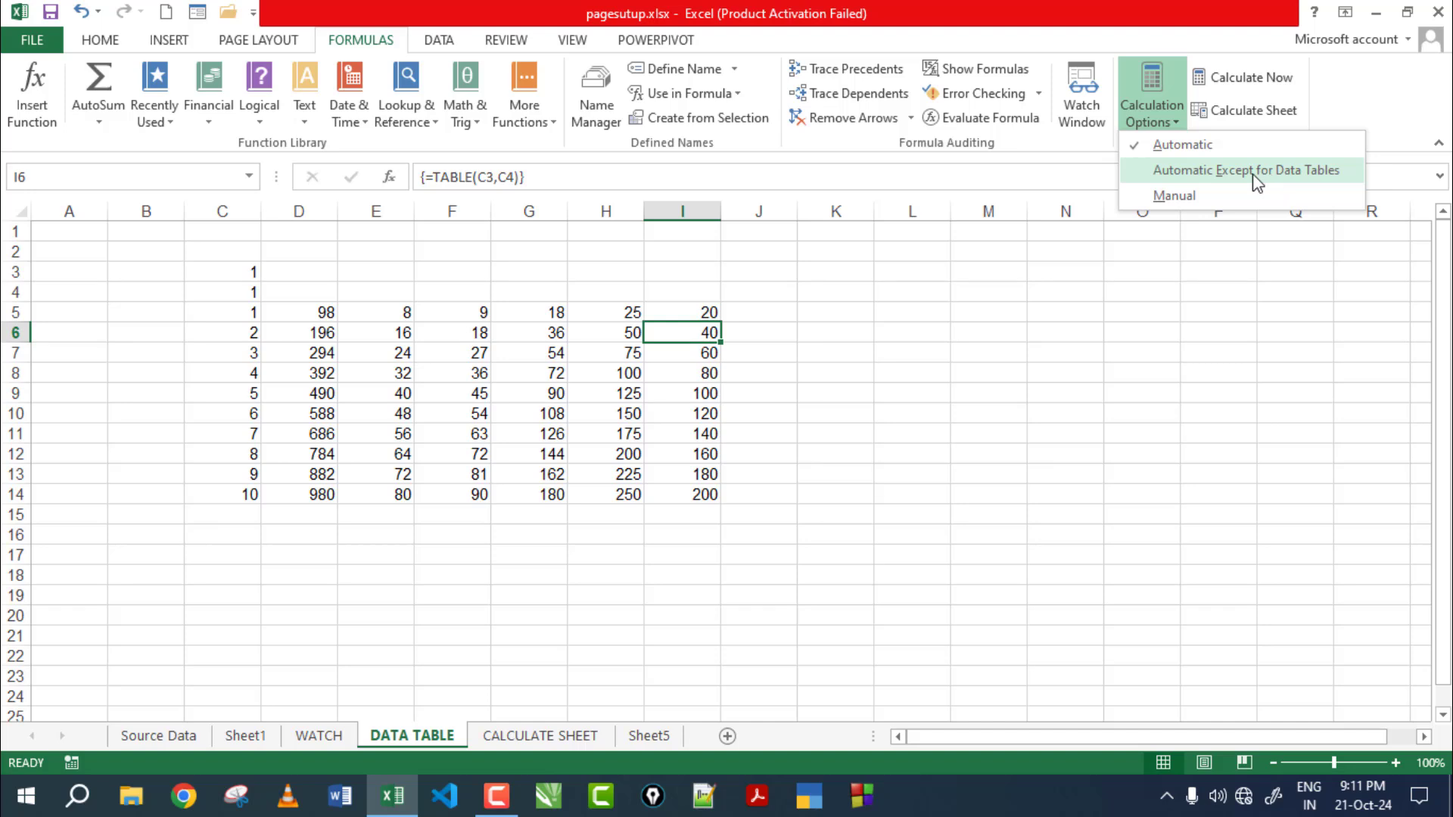
Under Automatic Except for Data Tables, set E5 to 50 and F5 to 60
left_click(1302, 182)
left_click(380, 316)
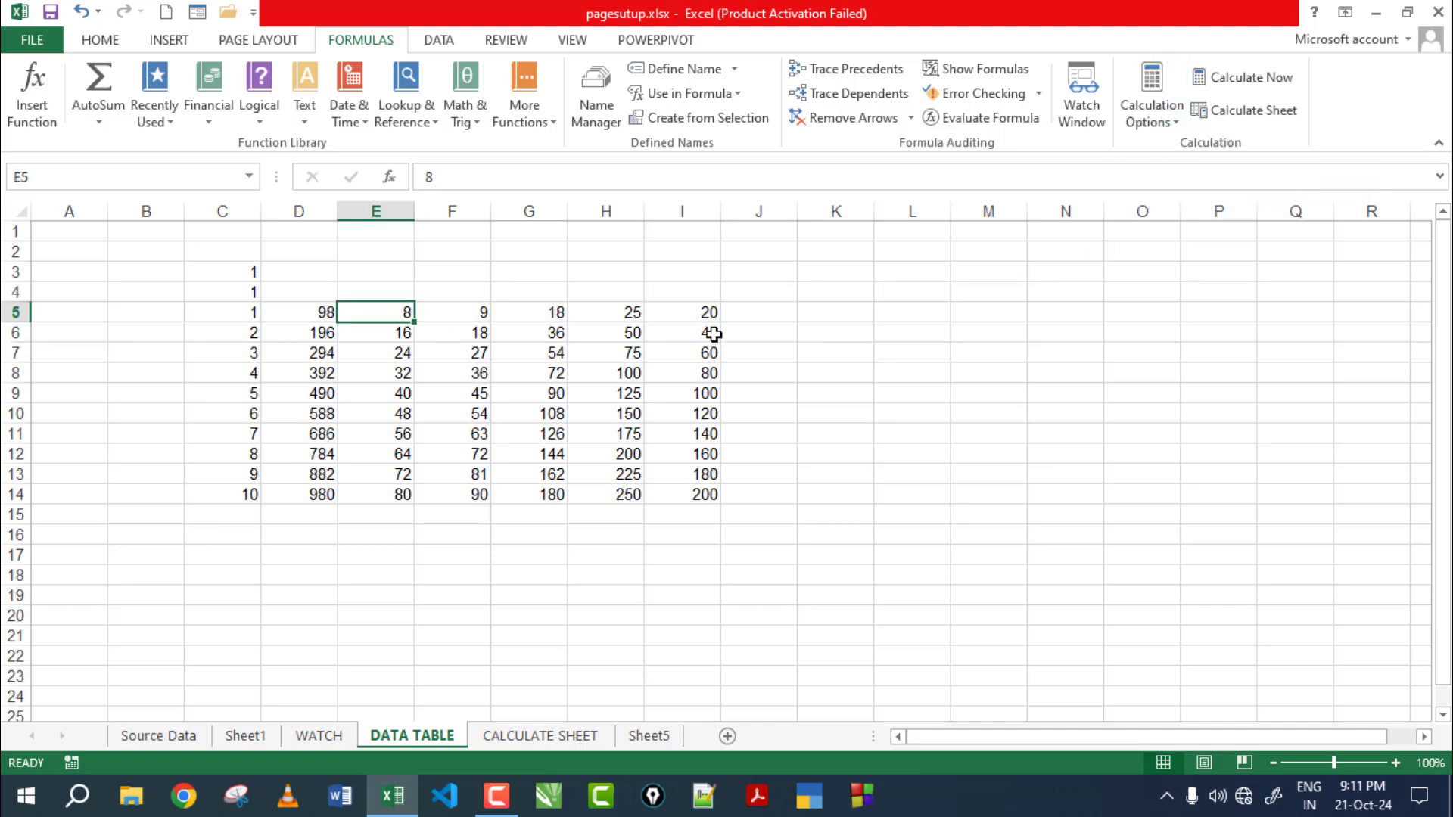
type("50")
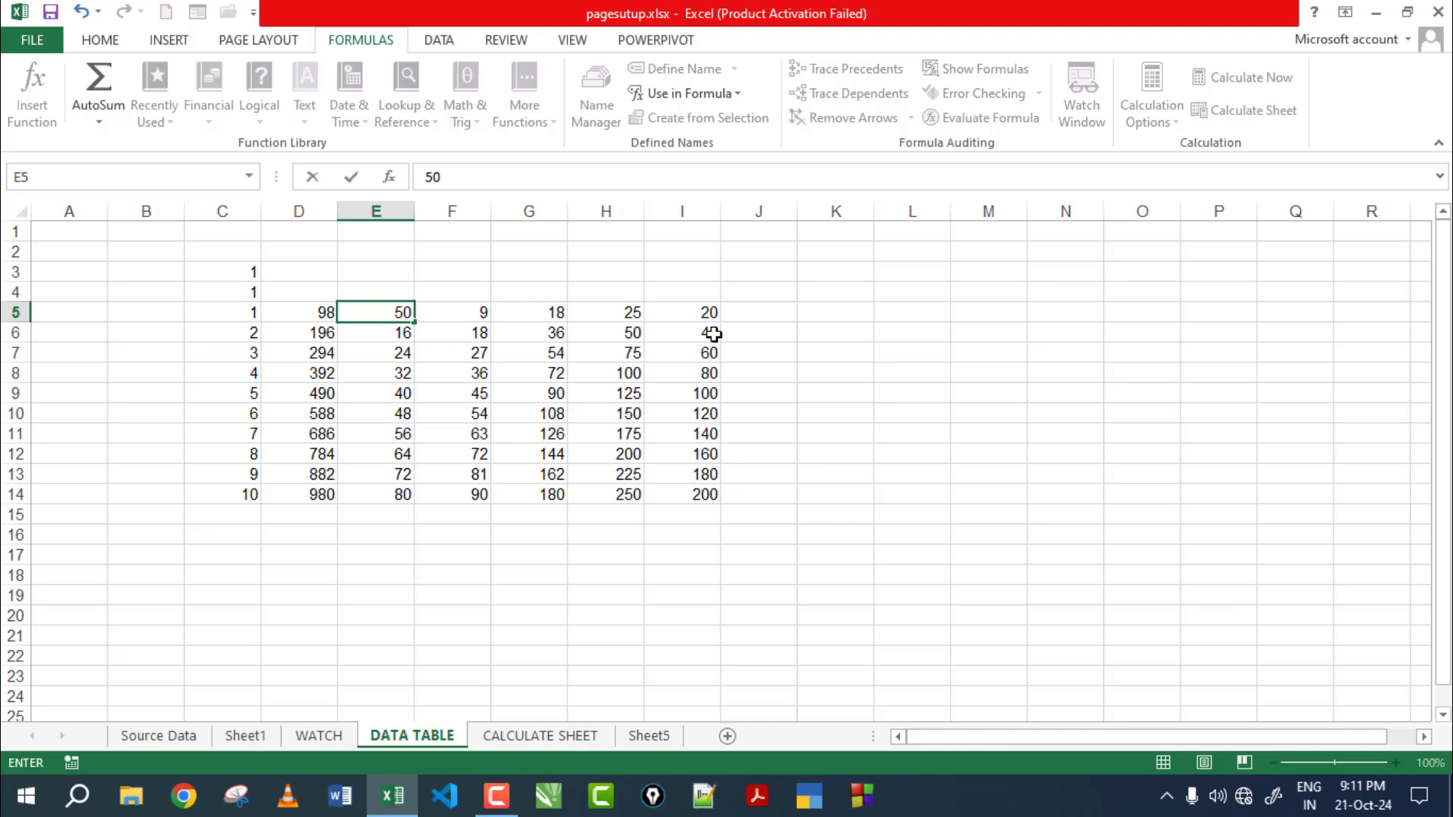
key("Return")
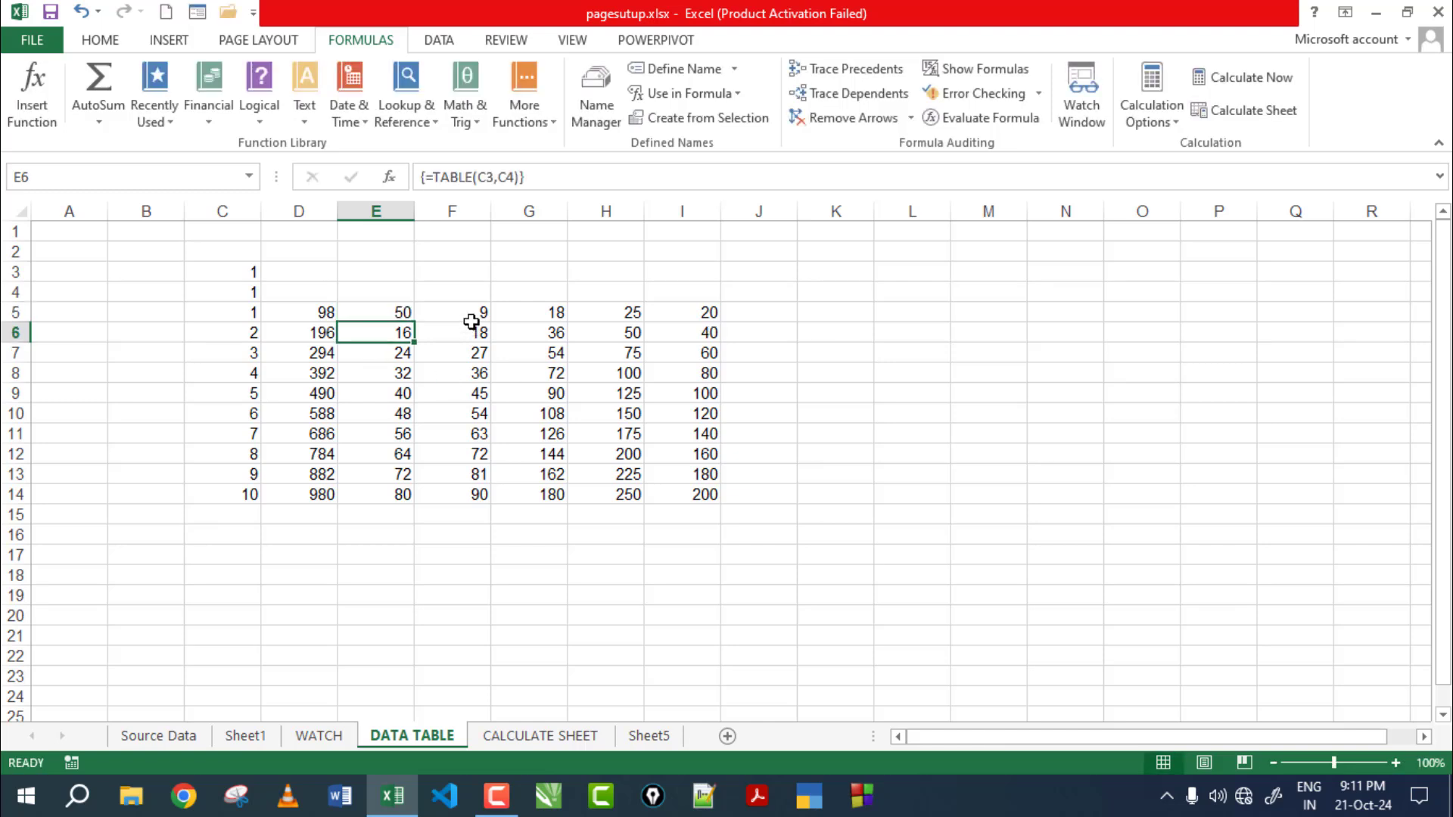
left_click(472, 320)
type("60")
key("Return")
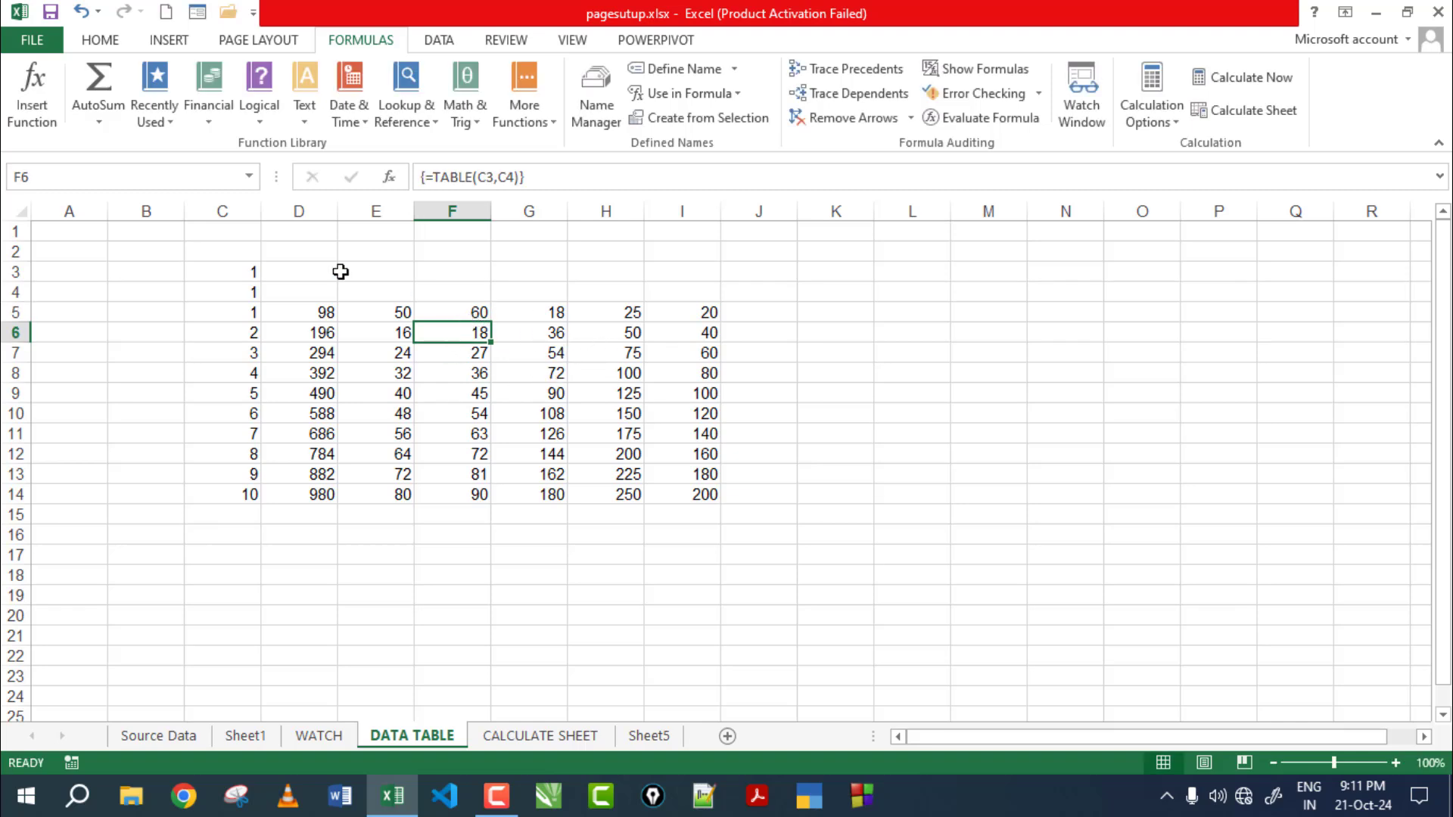
Switch calculation back to Automatic so columns E and F update, e.g. 600 in F14
left_click(1173, 121)
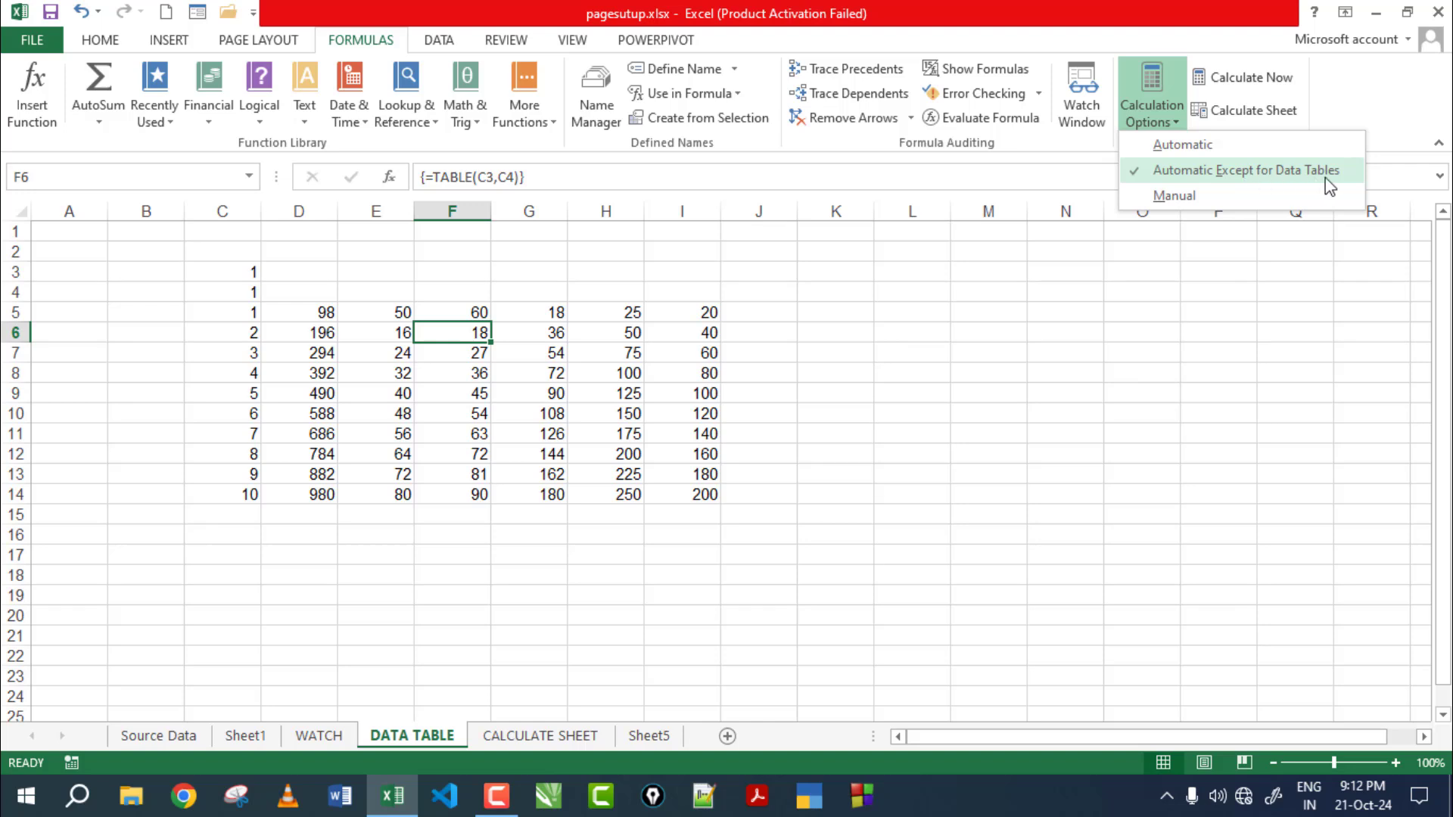
left_click(1183, 145)
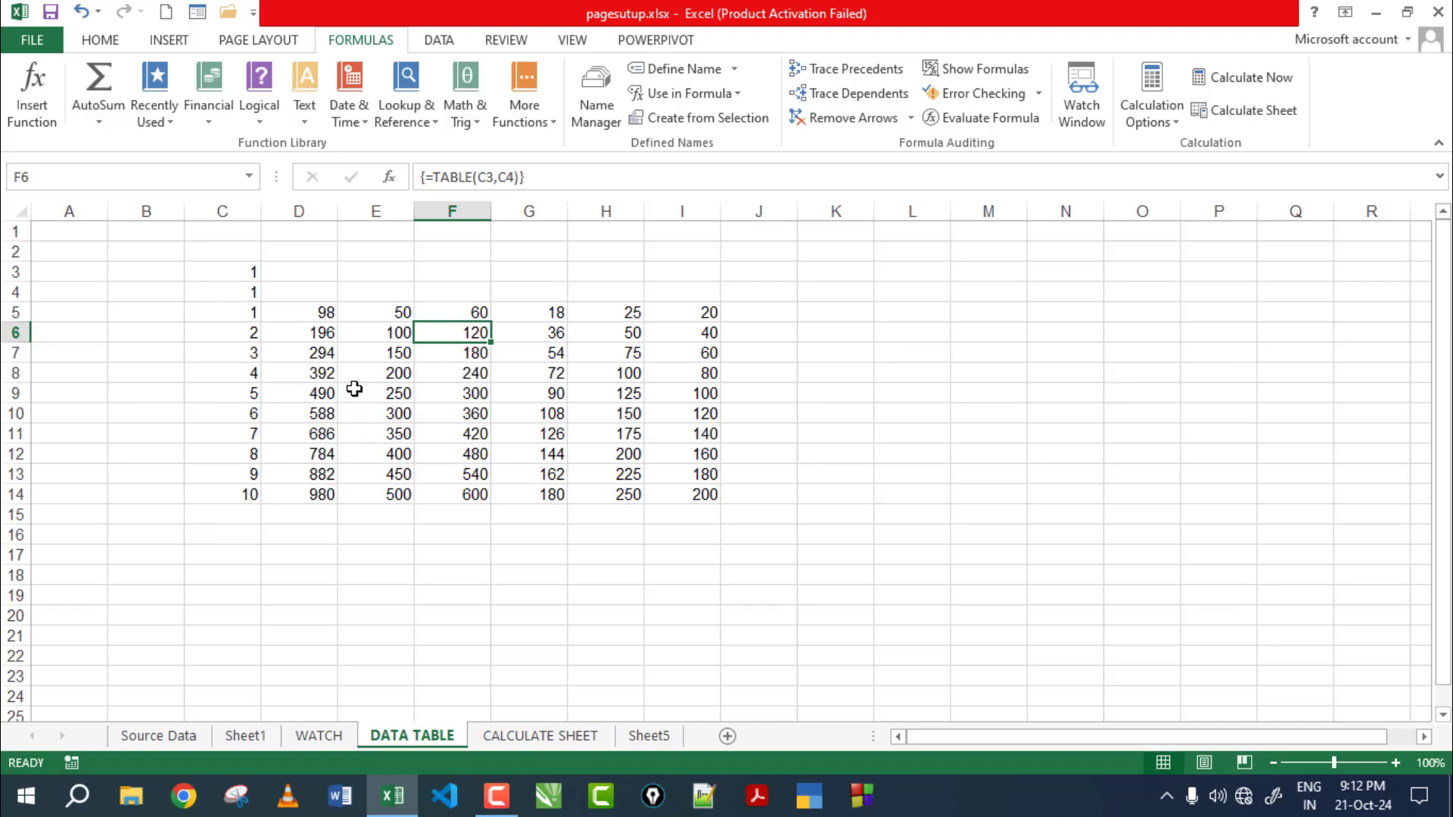
left_click(1154, 114)
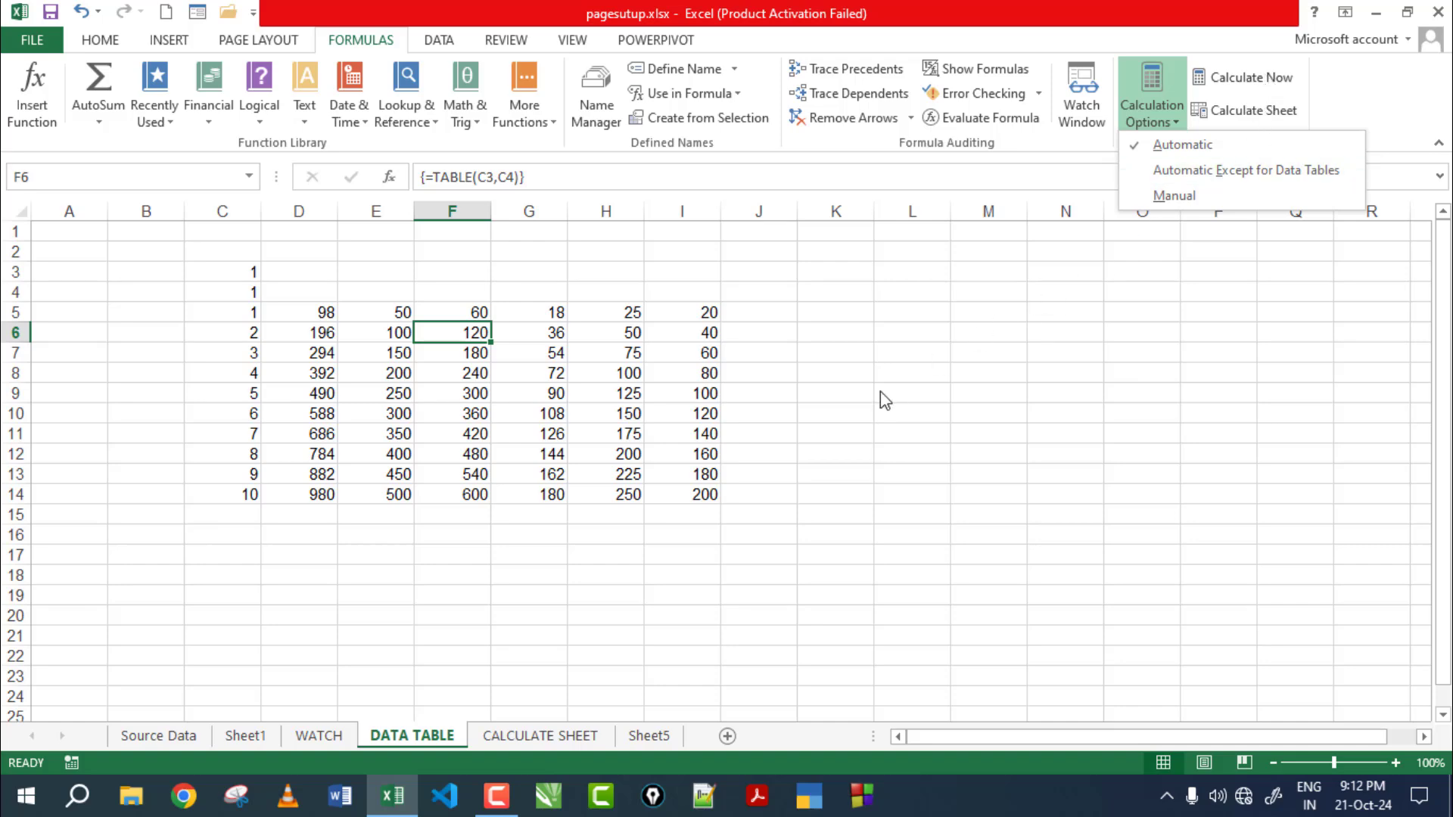
left_click(524, 736)
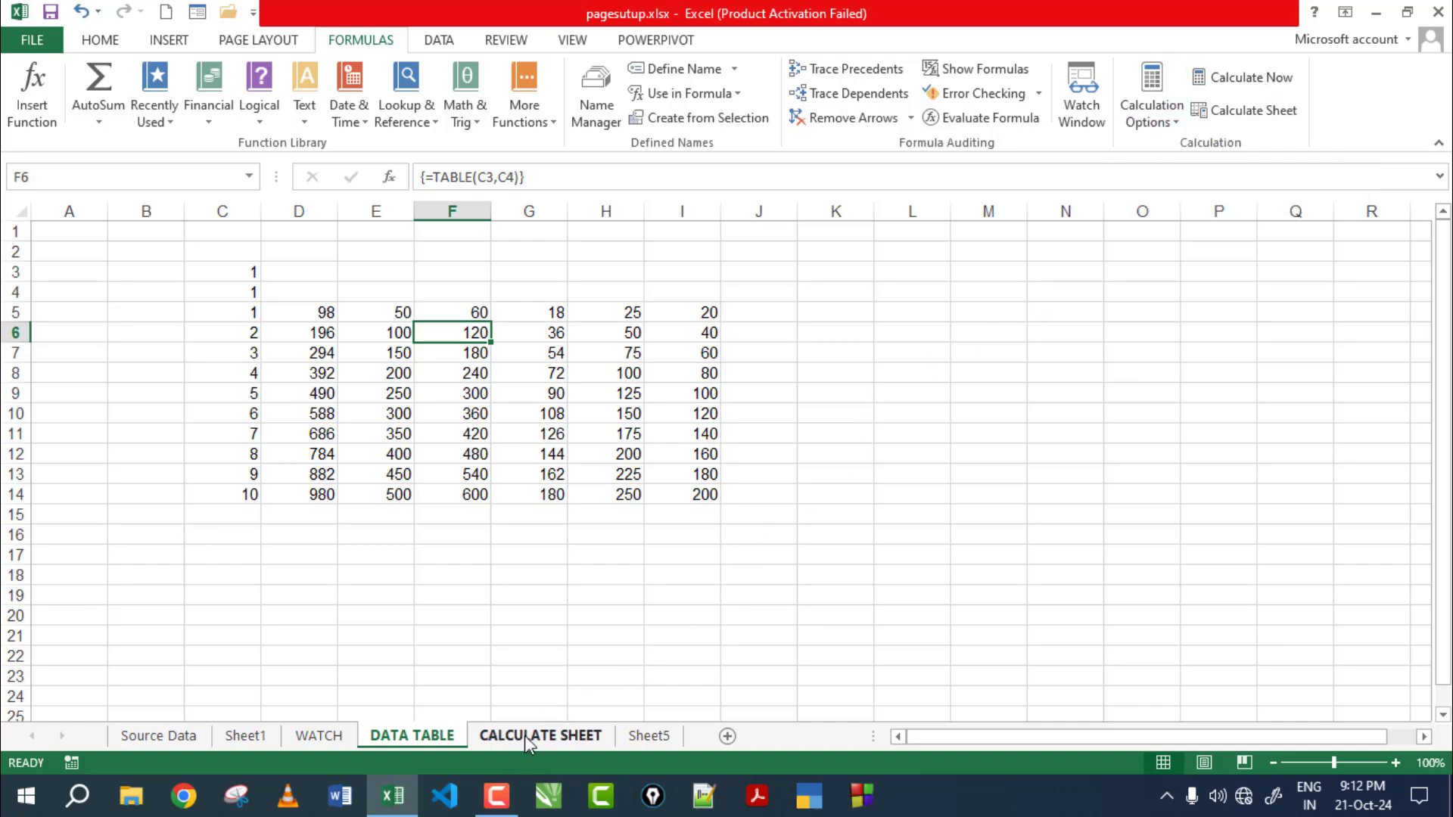
Copy the marks table B2:I8 on the CALCULATE SHEET sheet
left_click(525, 735)
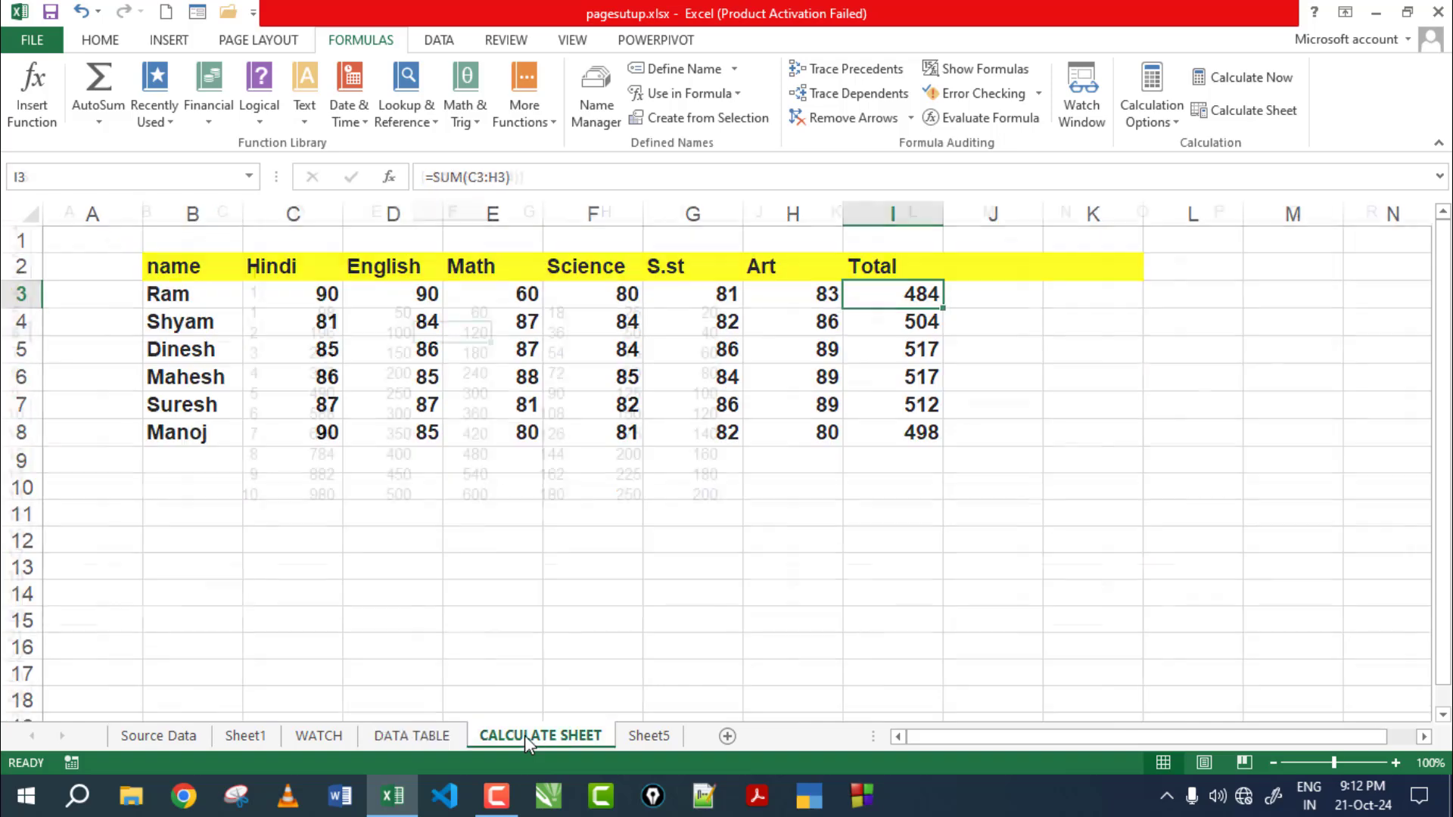
left_click(1060, 319)
left_click(619, 480)
left_click(670, 594)
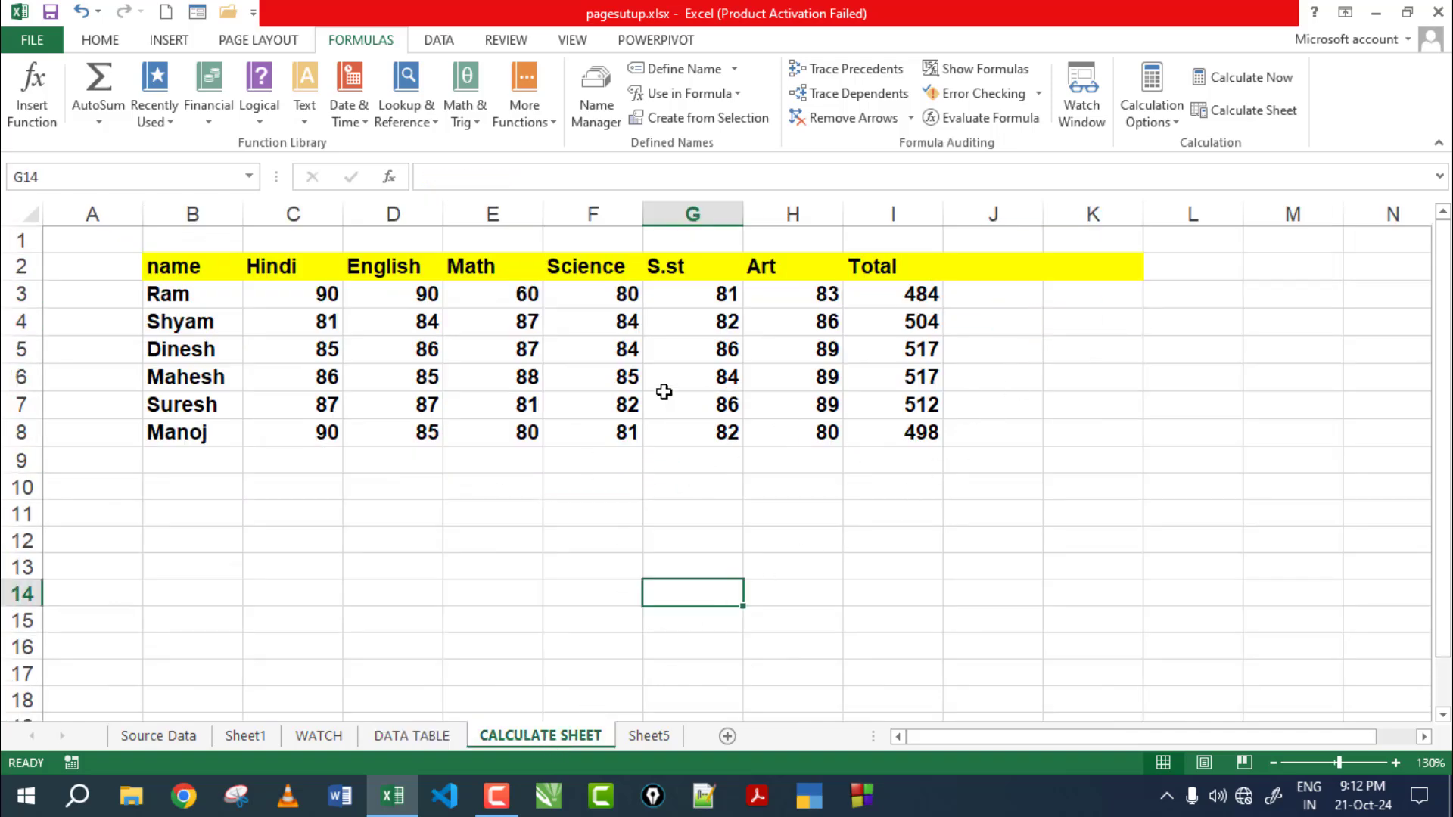
left_click(184, 266)
left_click_drag(404, 359, 927, 432)
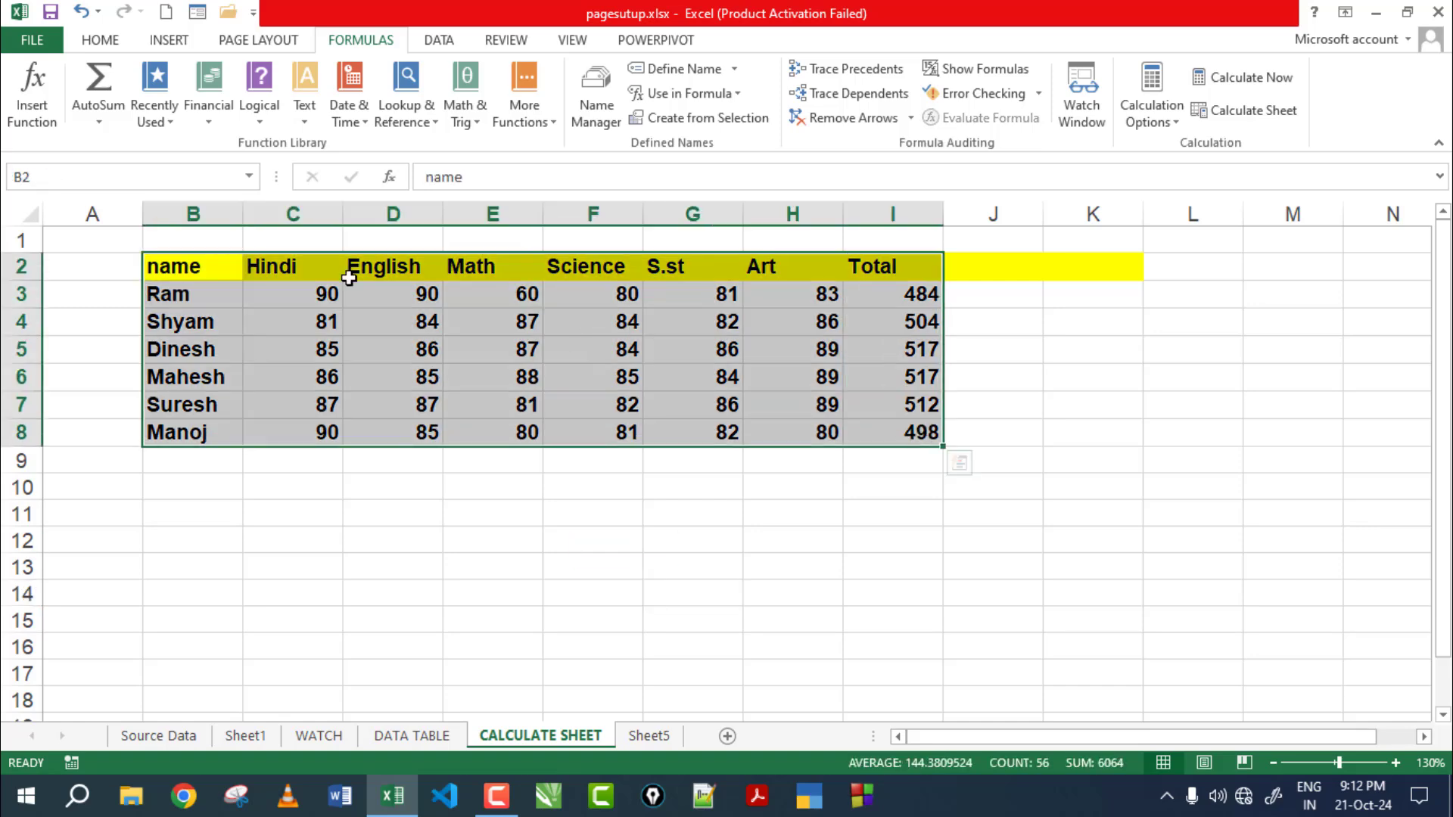
left_click(113, 41)
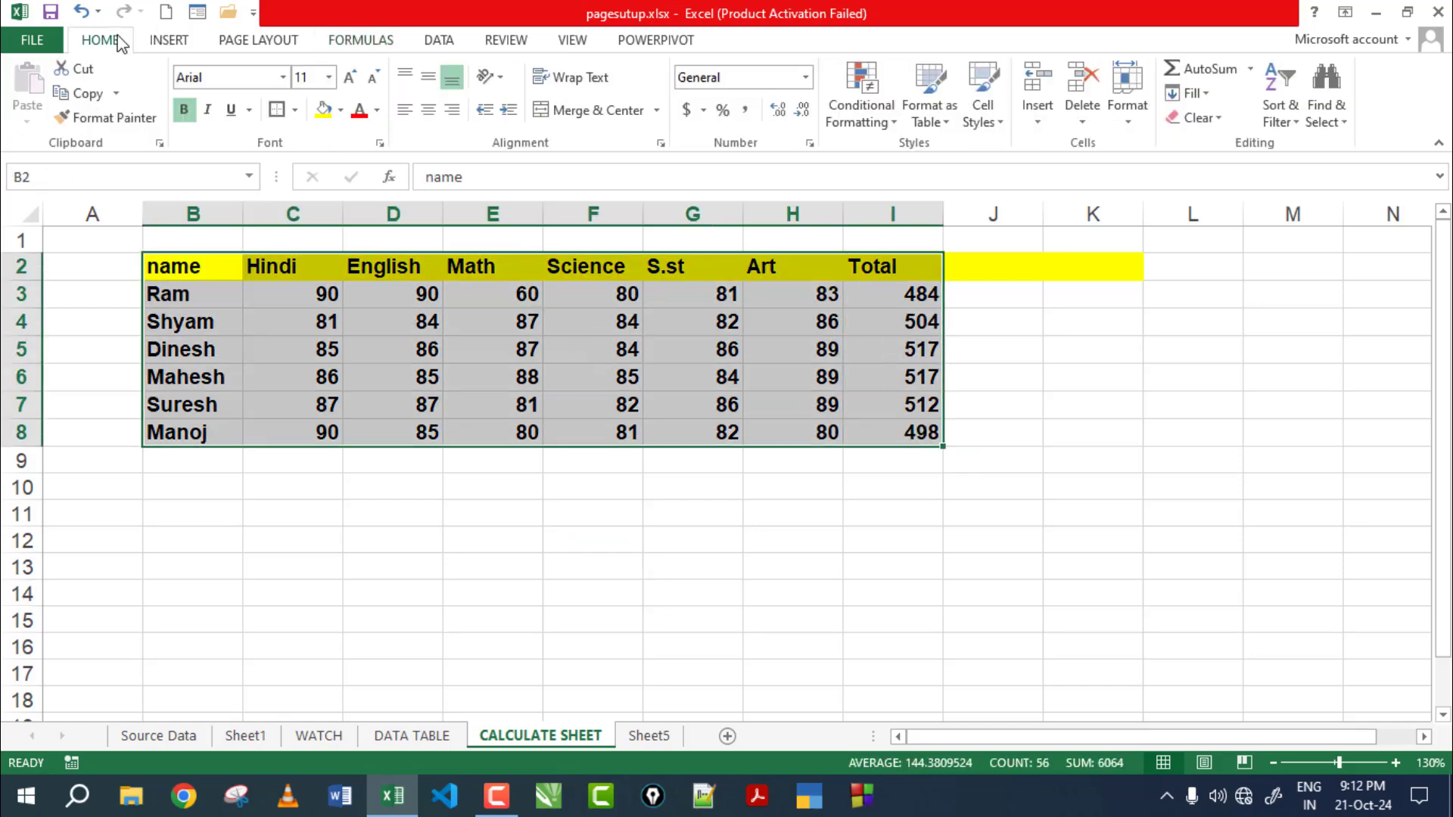
left_click(87, 94)
Paste the marks table over A1:H7 on Sheet5 and compare both sheets
left_click(649, 735)
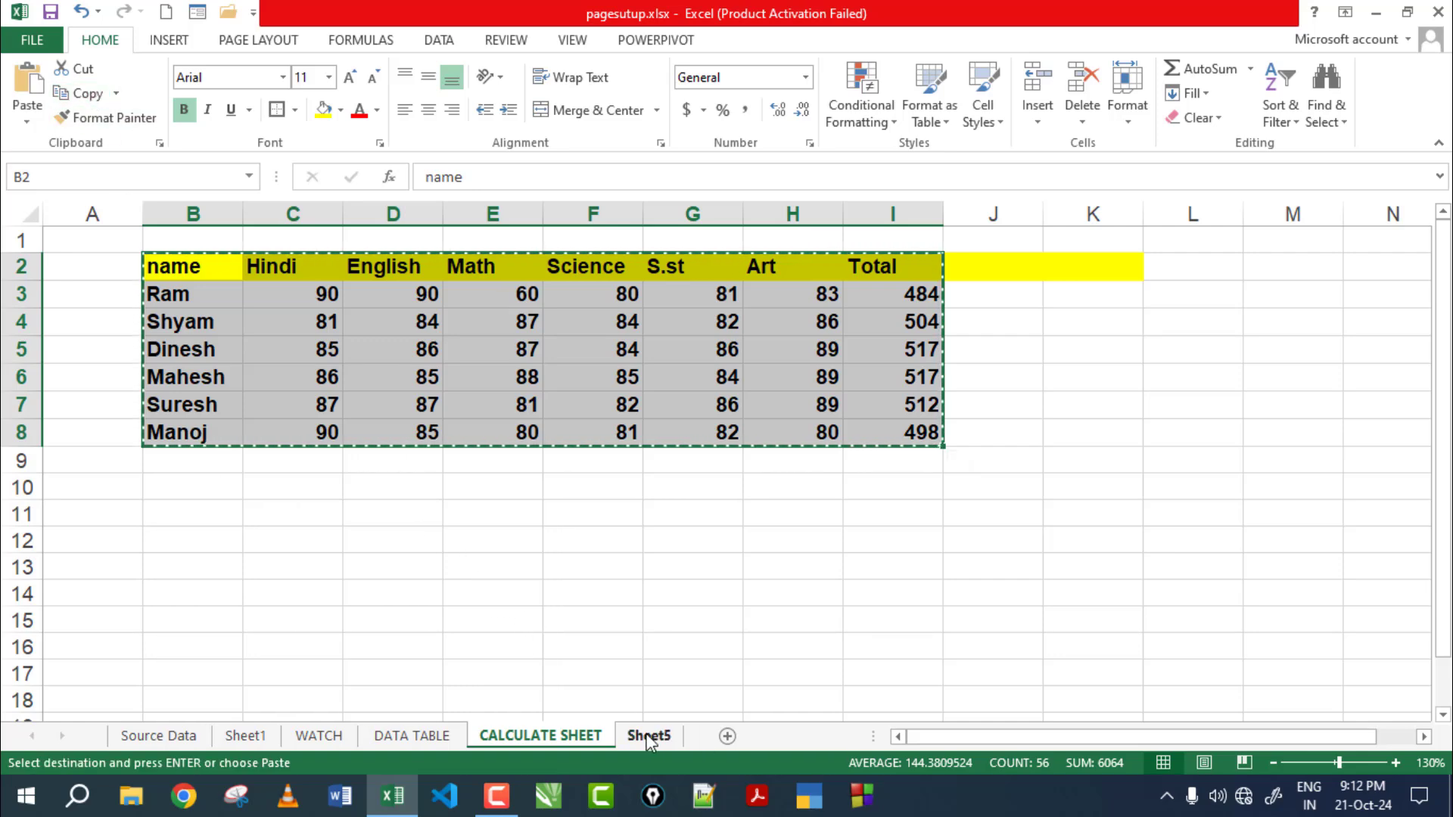
left_click_drag(80, 244, 886, 436)
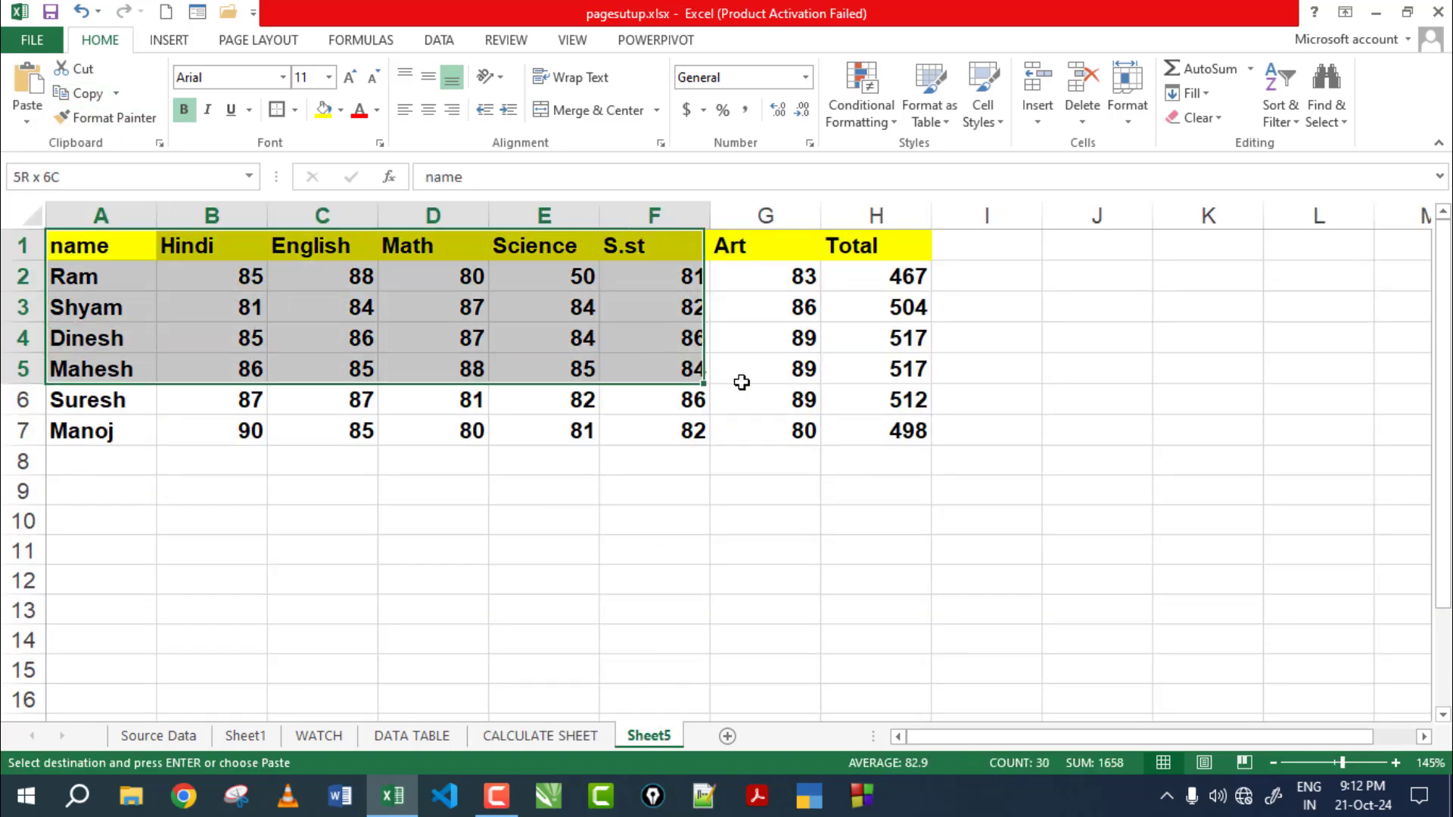
left_click(28, 96)
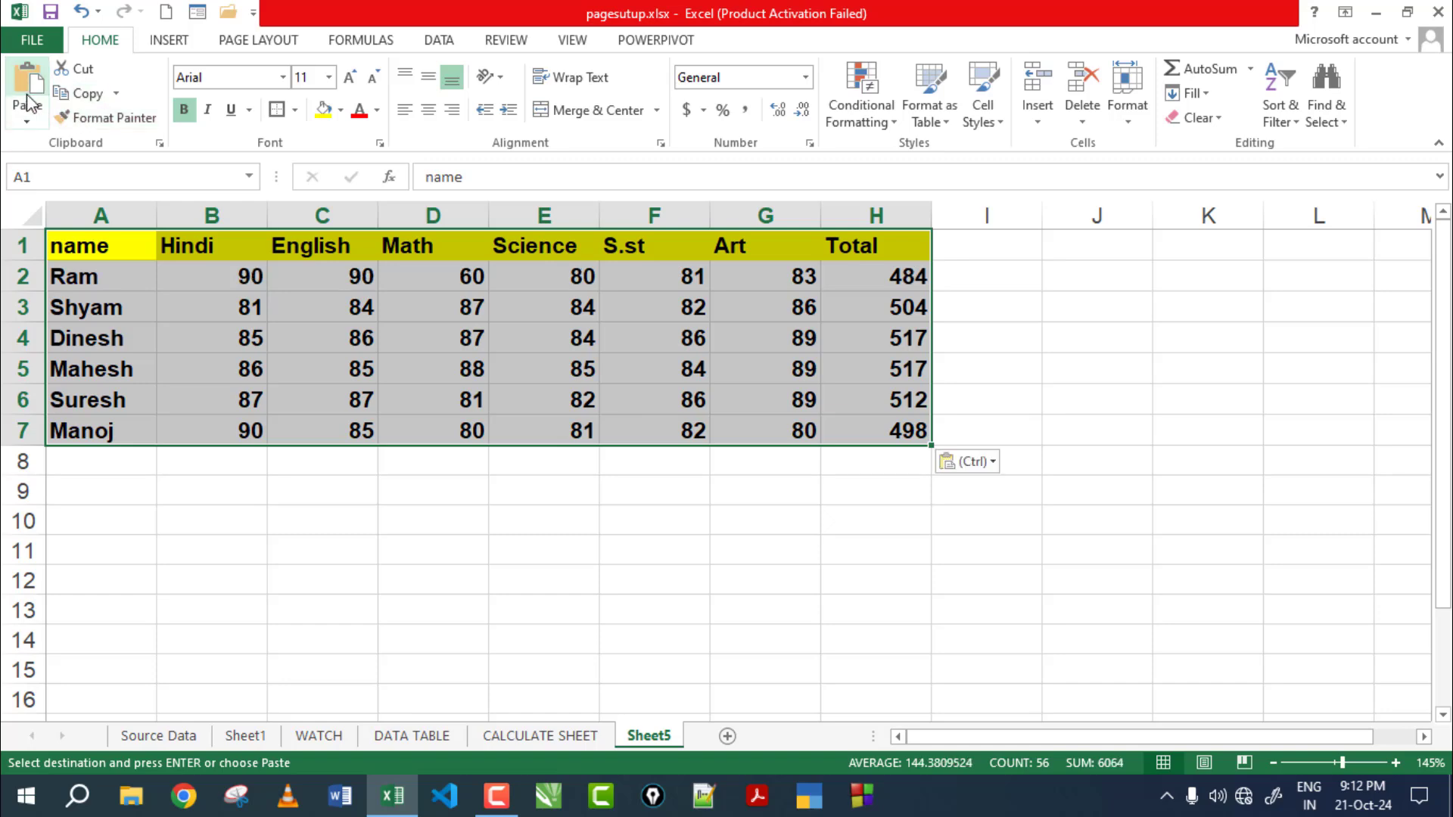
left_click(758, 633)
left_click(529, 737)
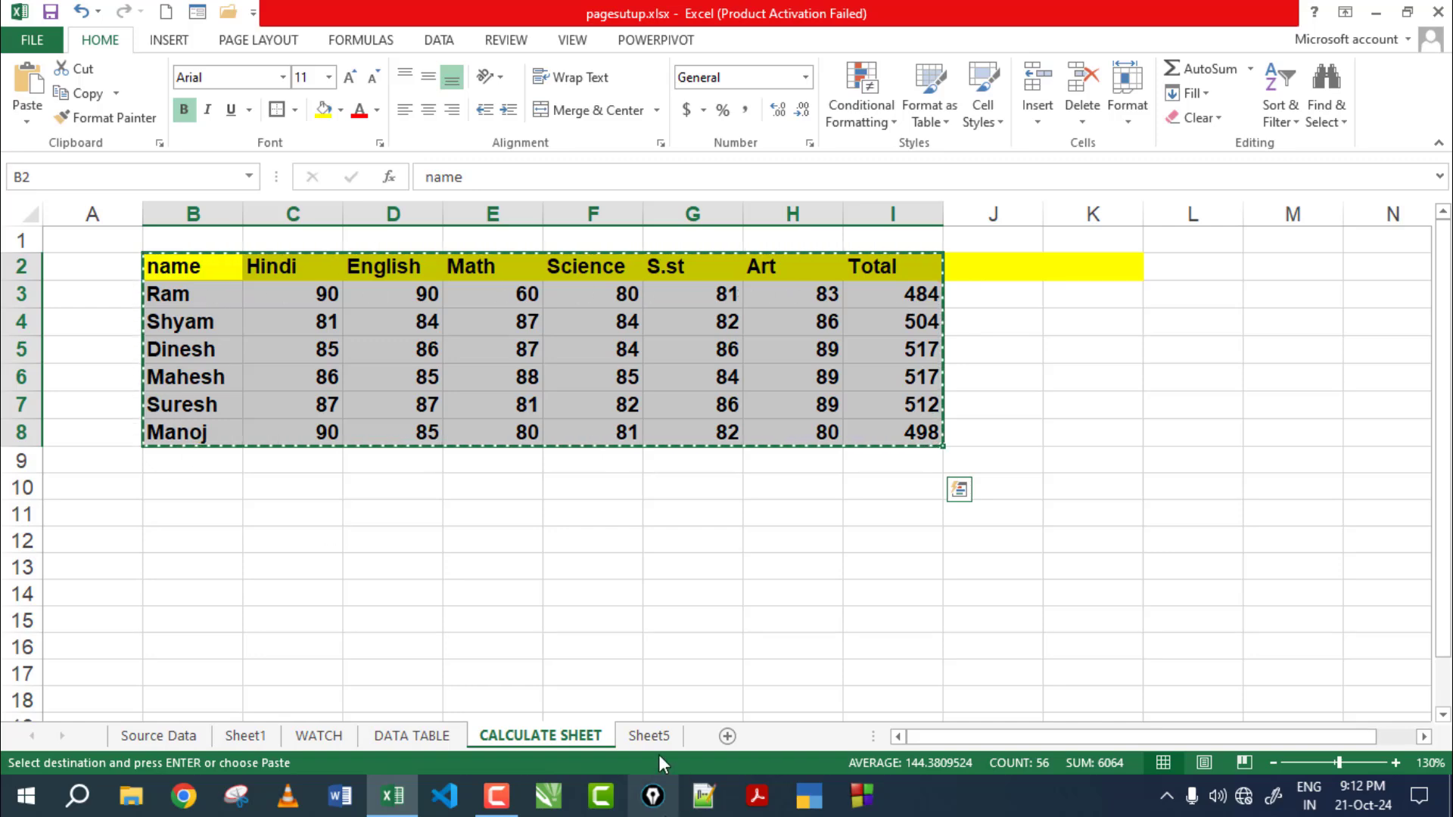
left_click(648, 736)
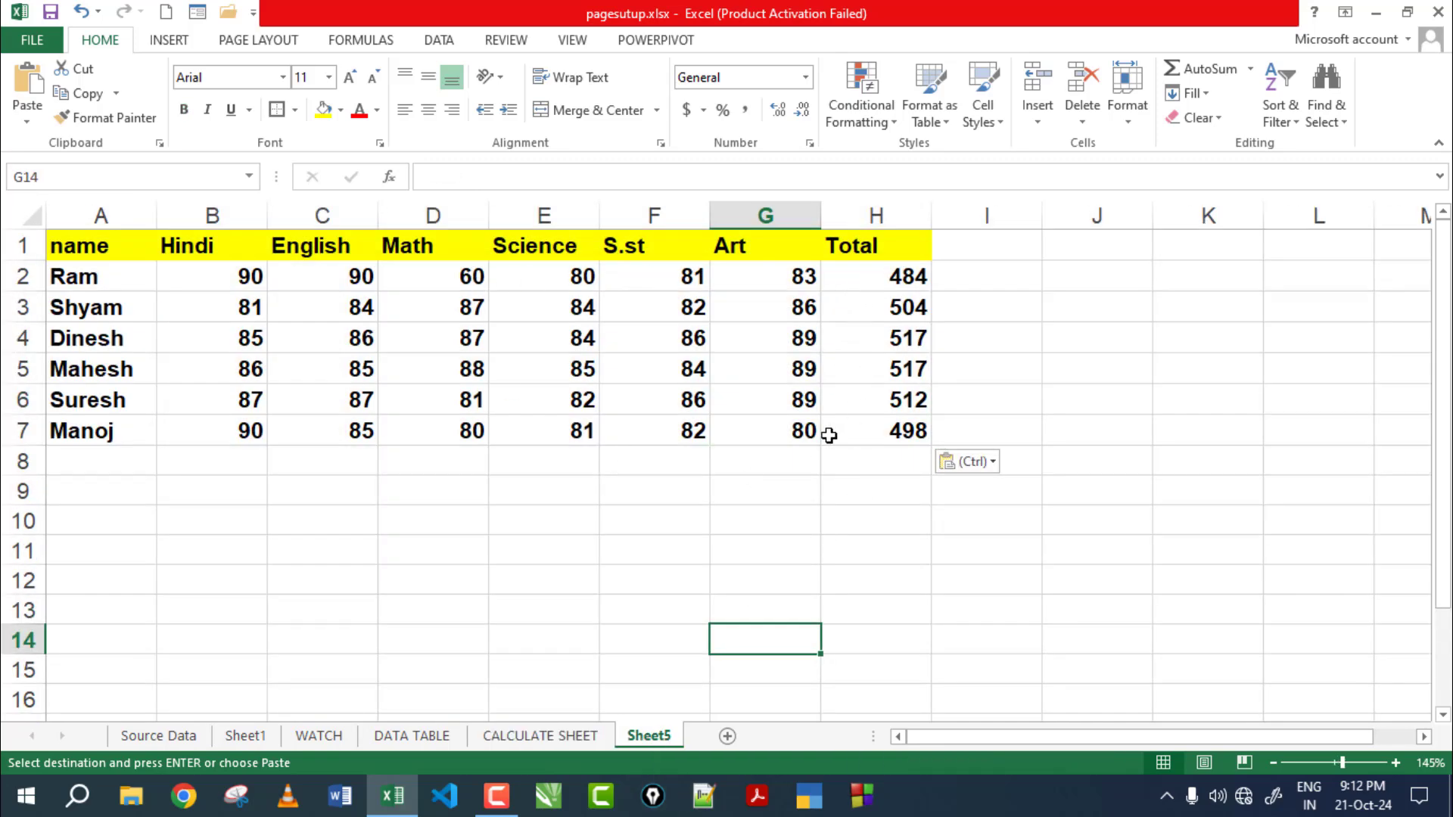
left_click(540, 736)
Set the workbook's Calculation Options to Manual
left_click(702, 564)
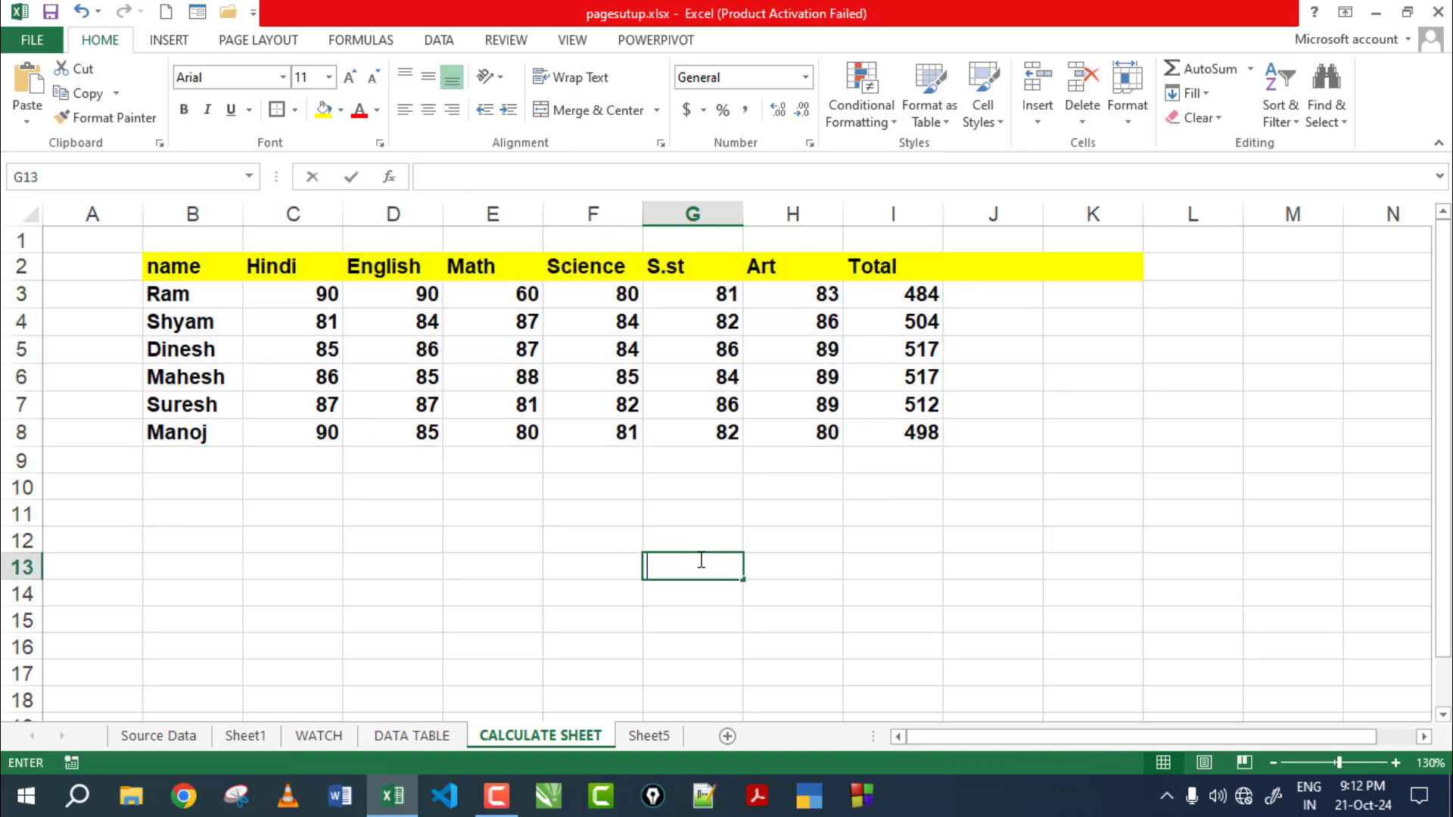
left_click(690, 513)
left_click(509, 293)
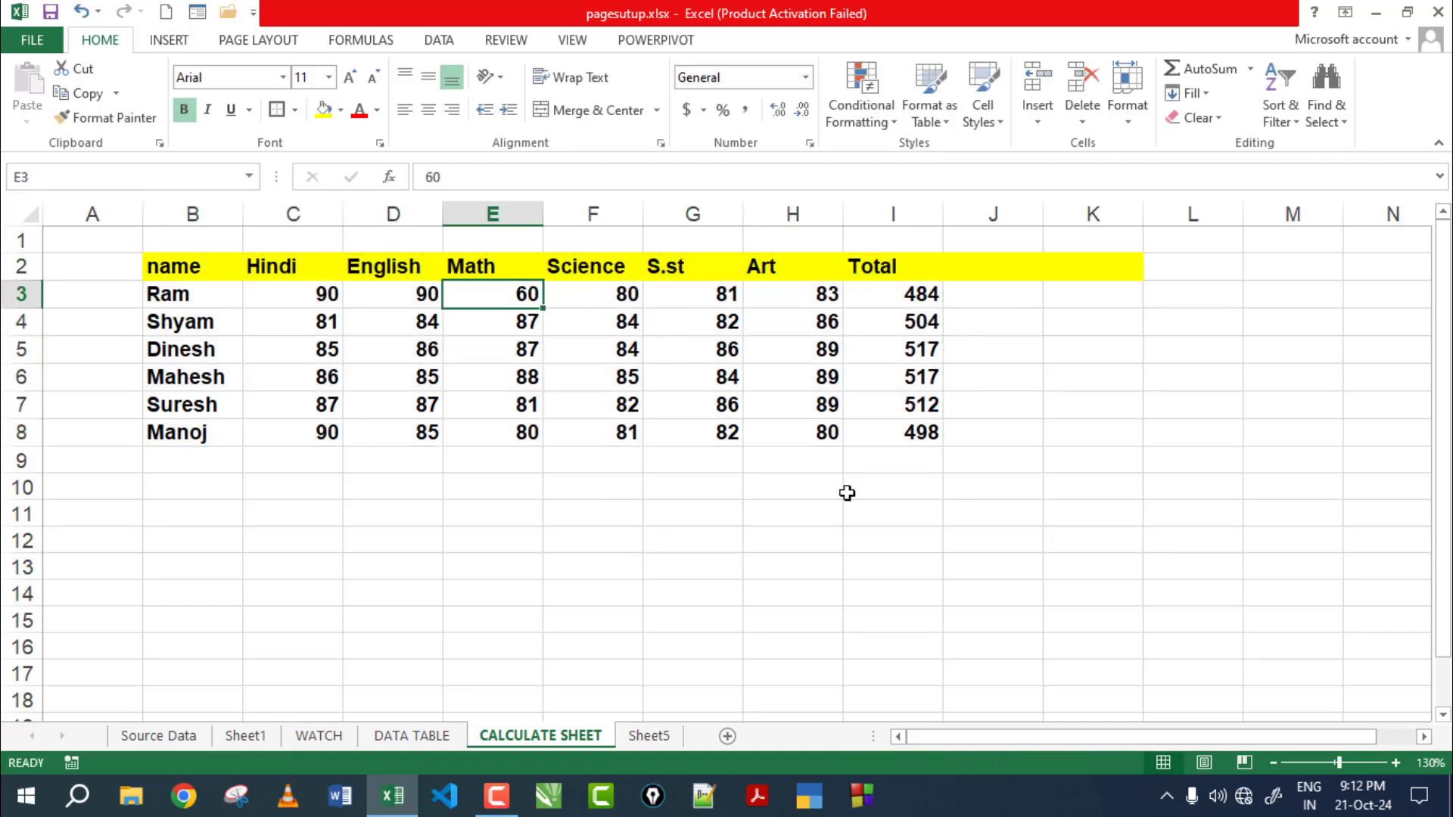
left_click(361, 40)
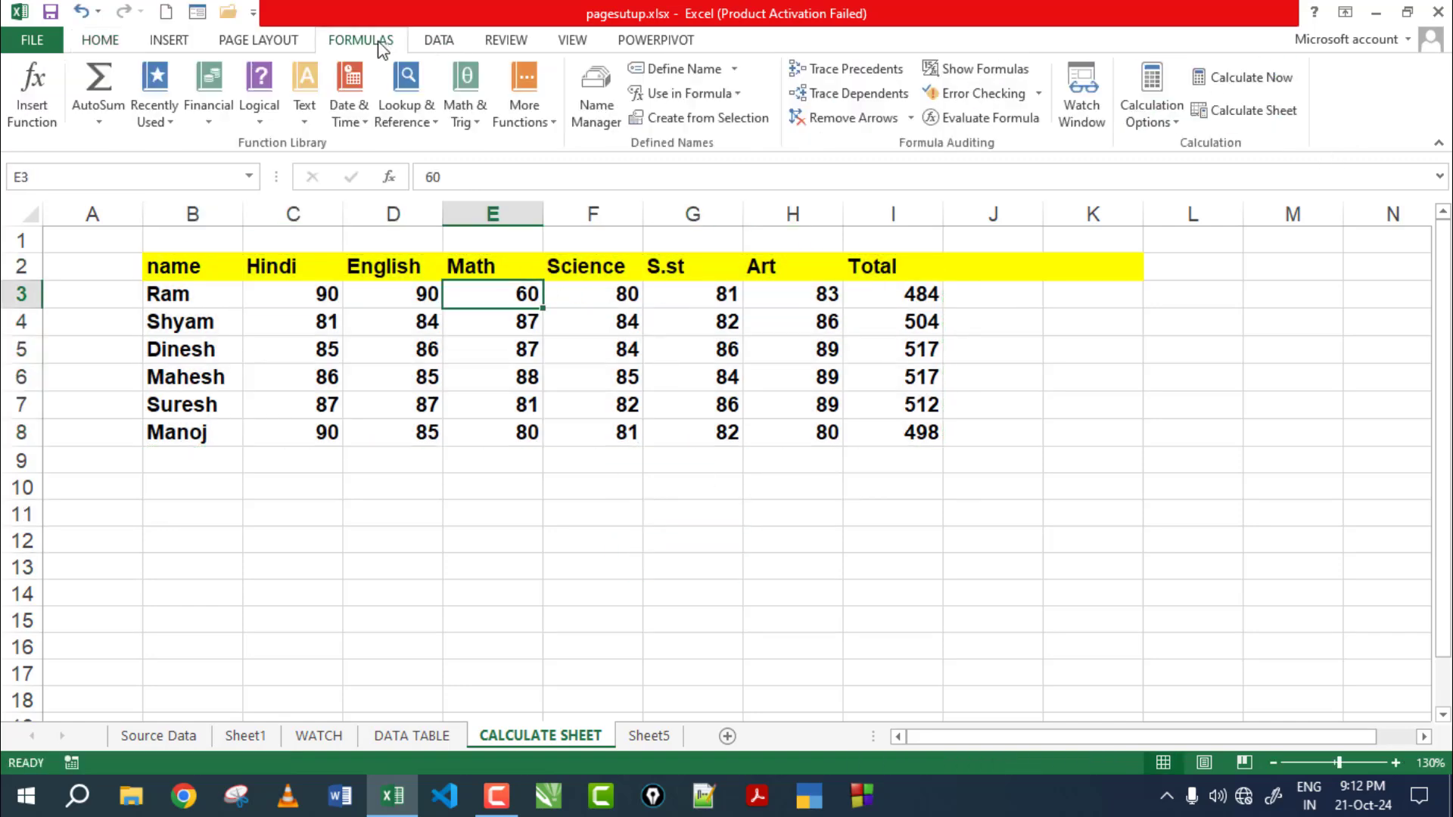
left_click(1180, 126)
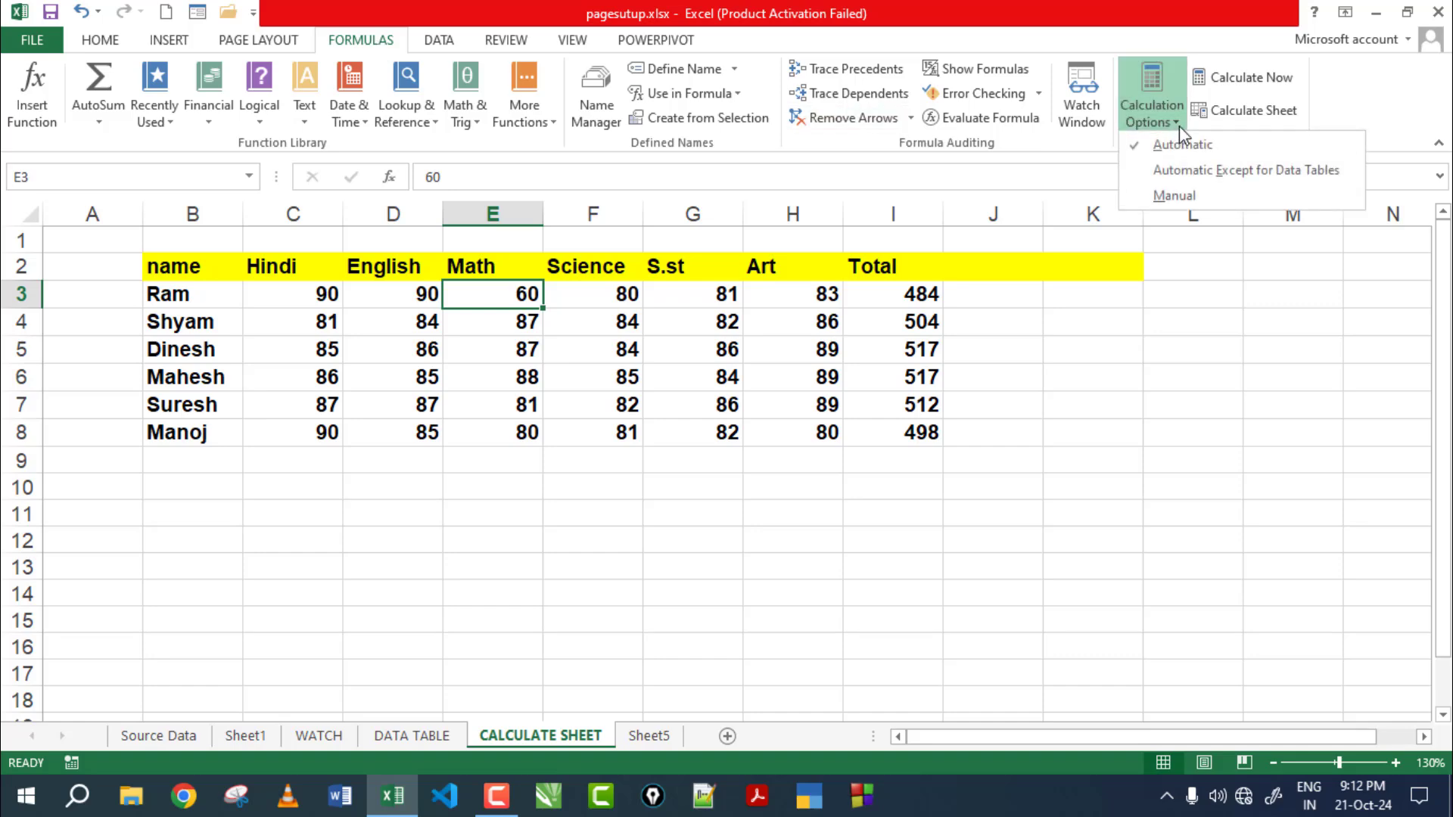
left_click(1182, 198)
Change the first student's Math mark in E3 to 90; the Total stays 484
key("Return")
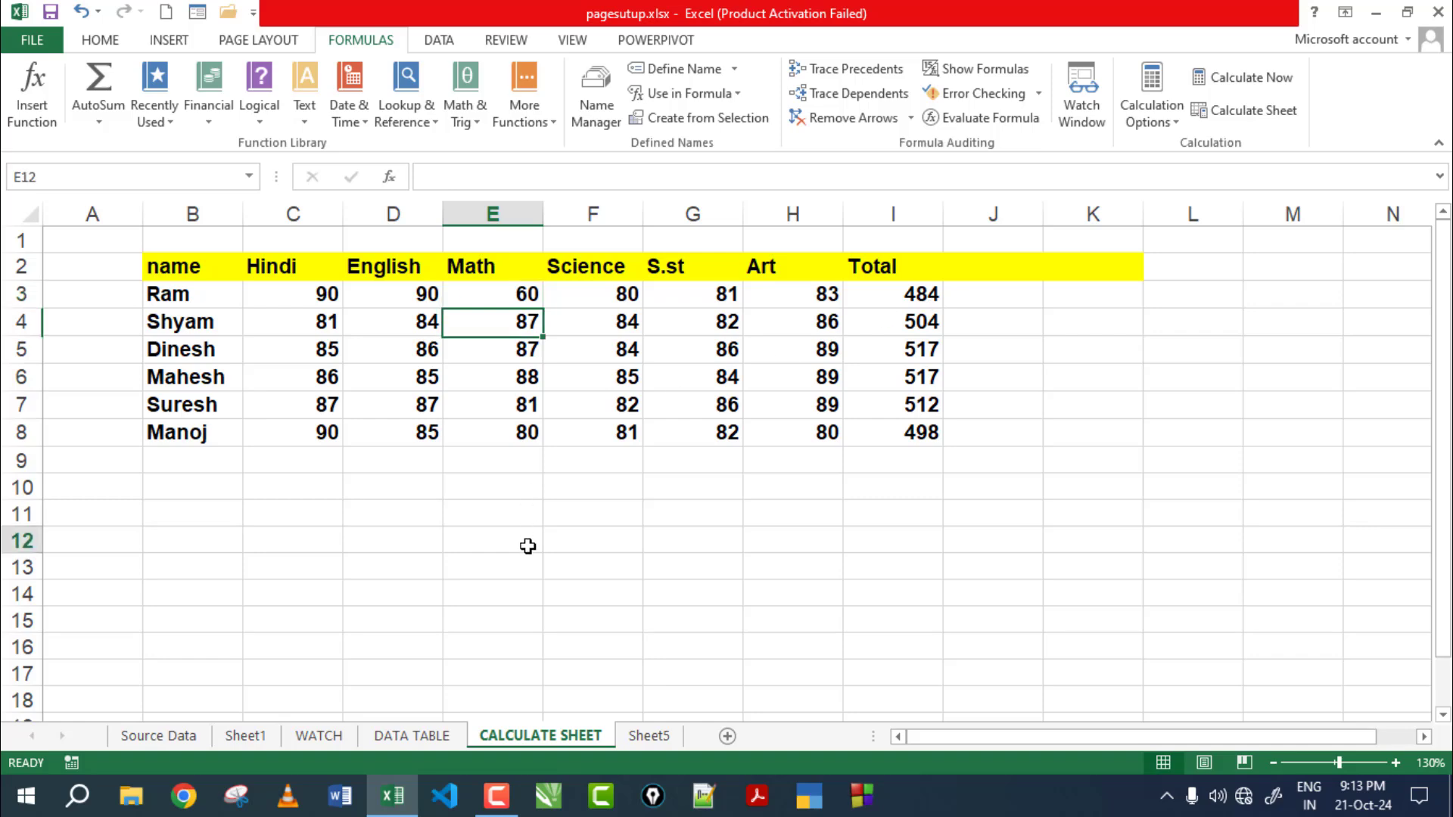
left_click(529, 540)
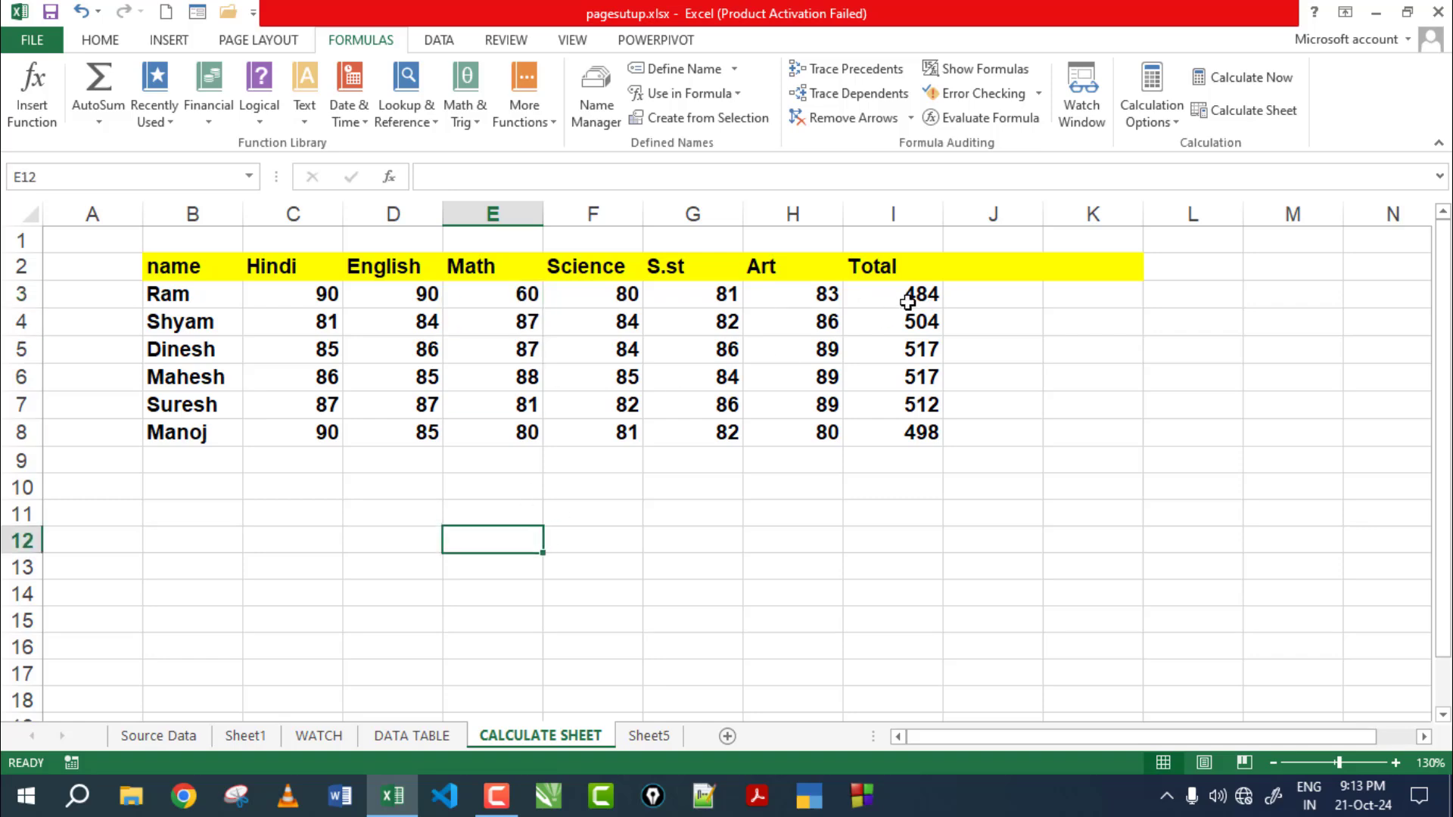
left_click(515, 297)
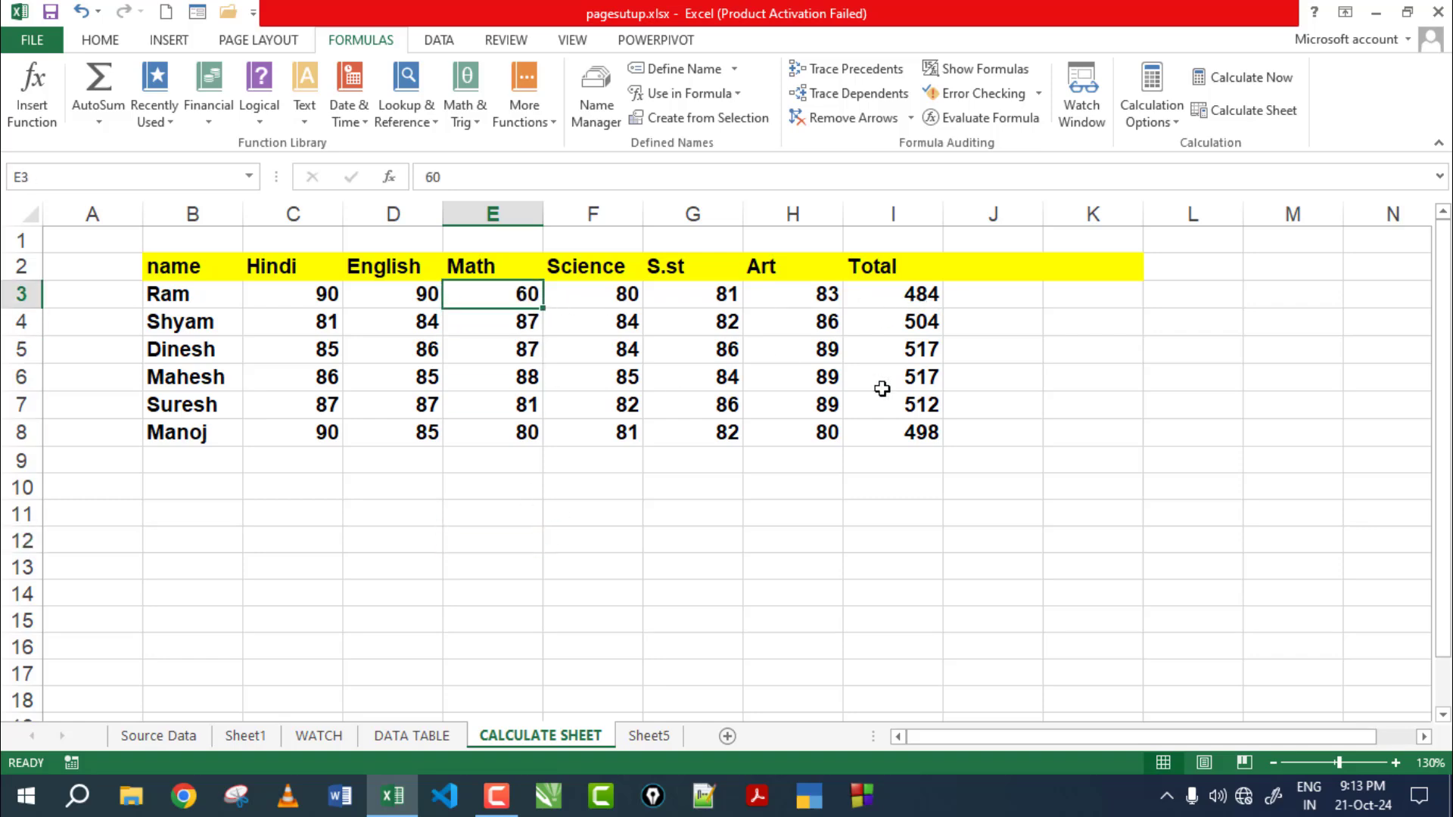
type("90")
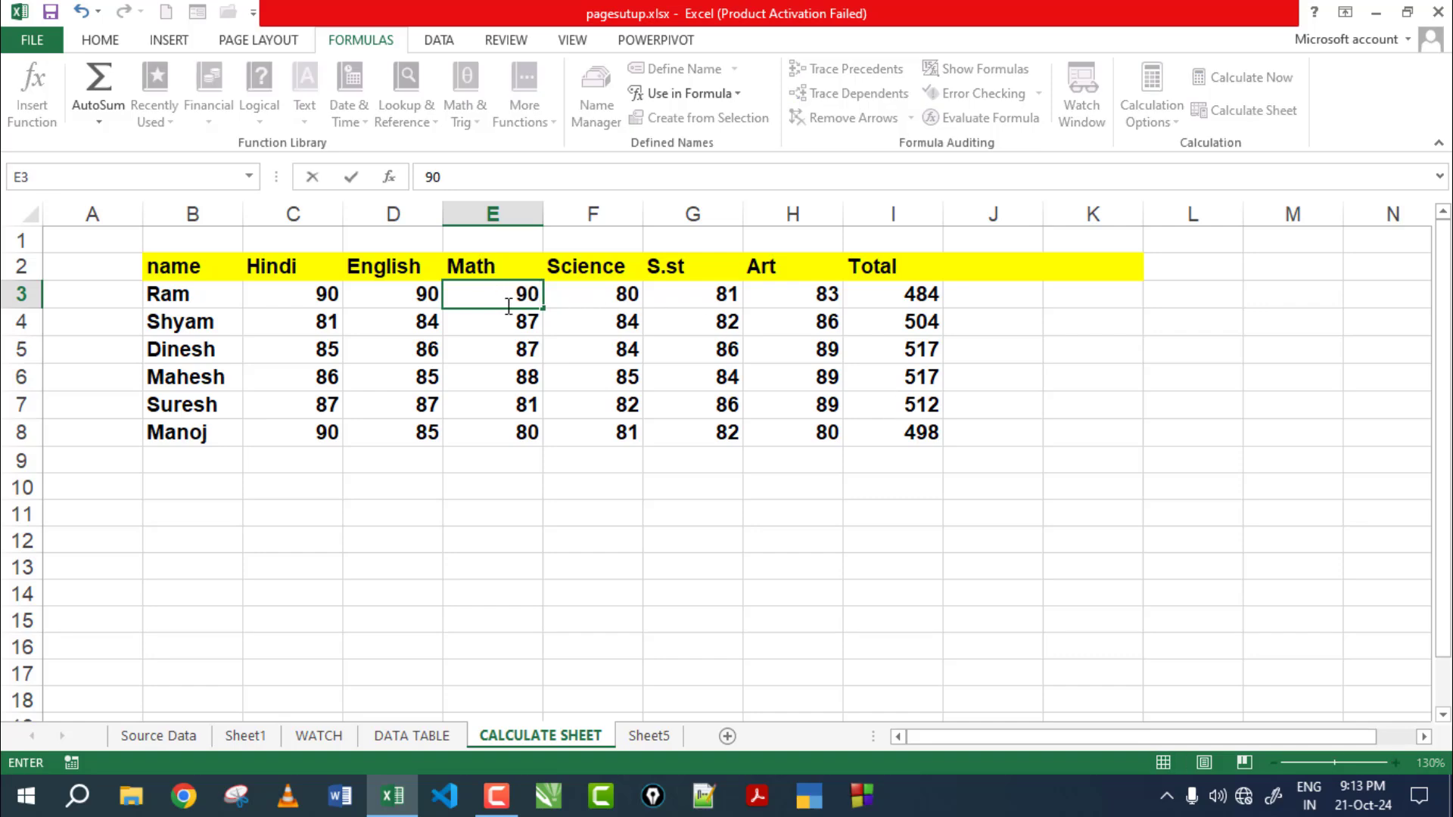
left_click(693, 487)
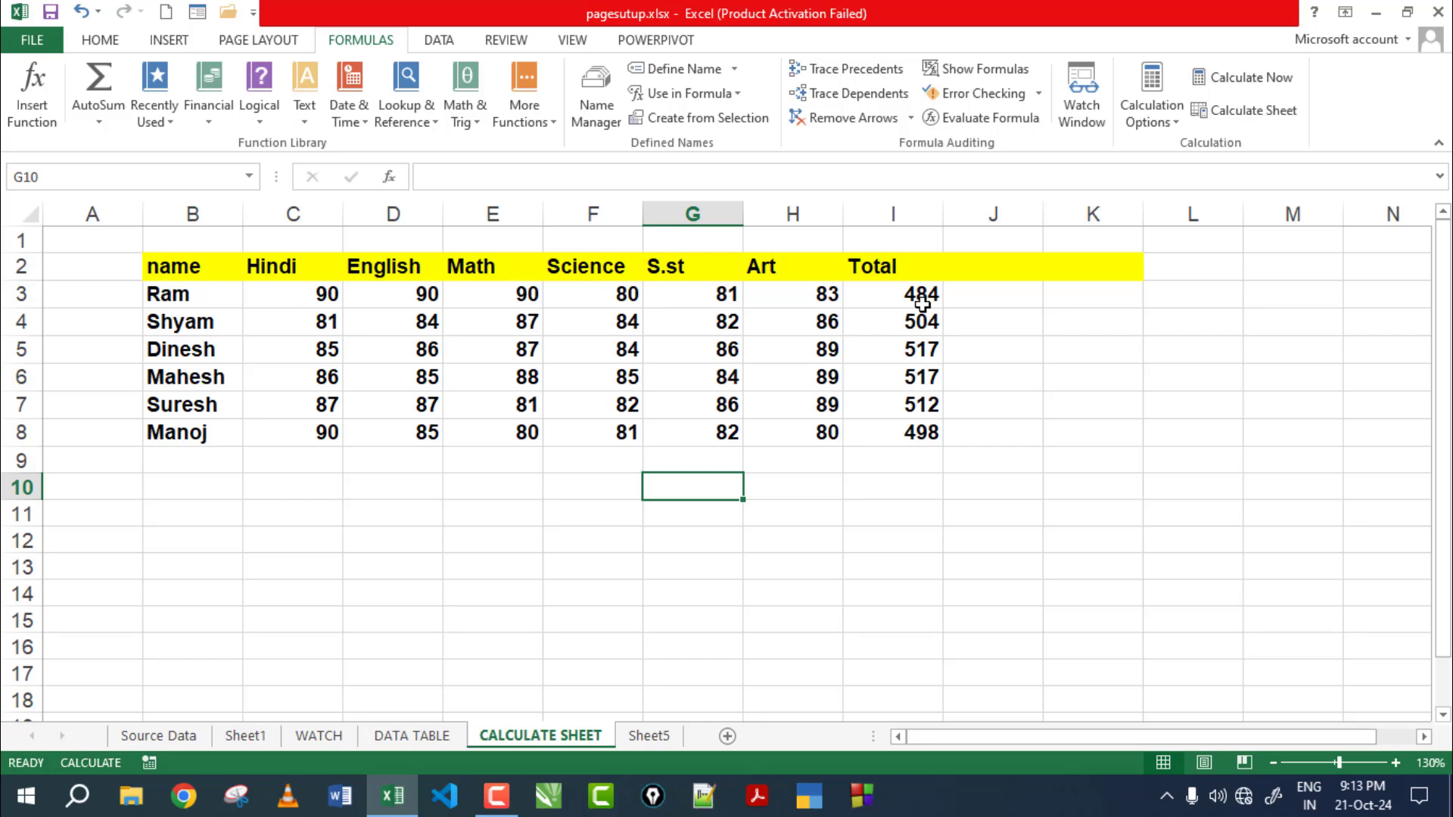
left_click(649, 736)
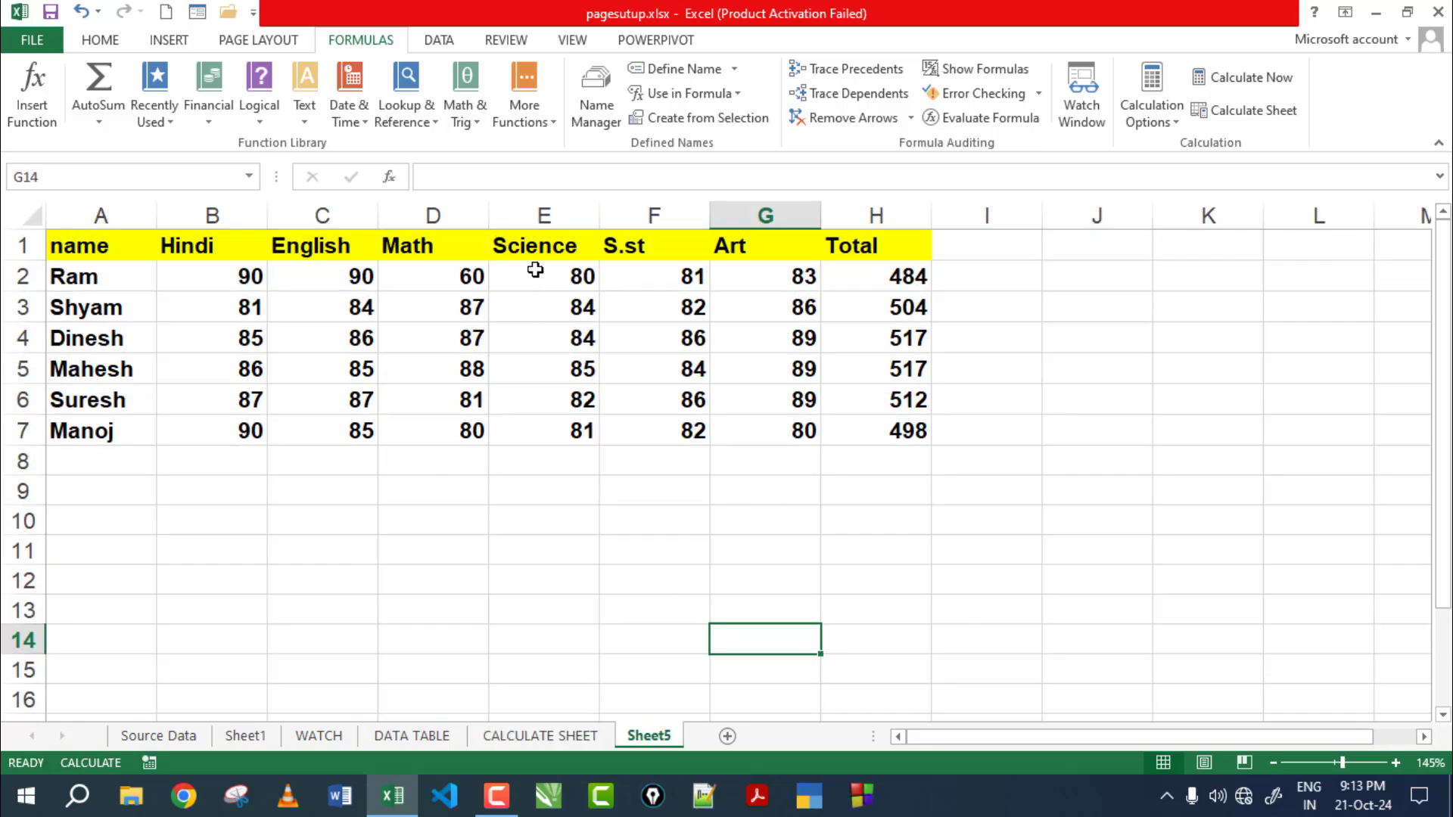
Enter 90 in D2 on Sheet5 and run Calculate Sheet on CALCULATE SHEET
left_click(445, 273)
type("90")
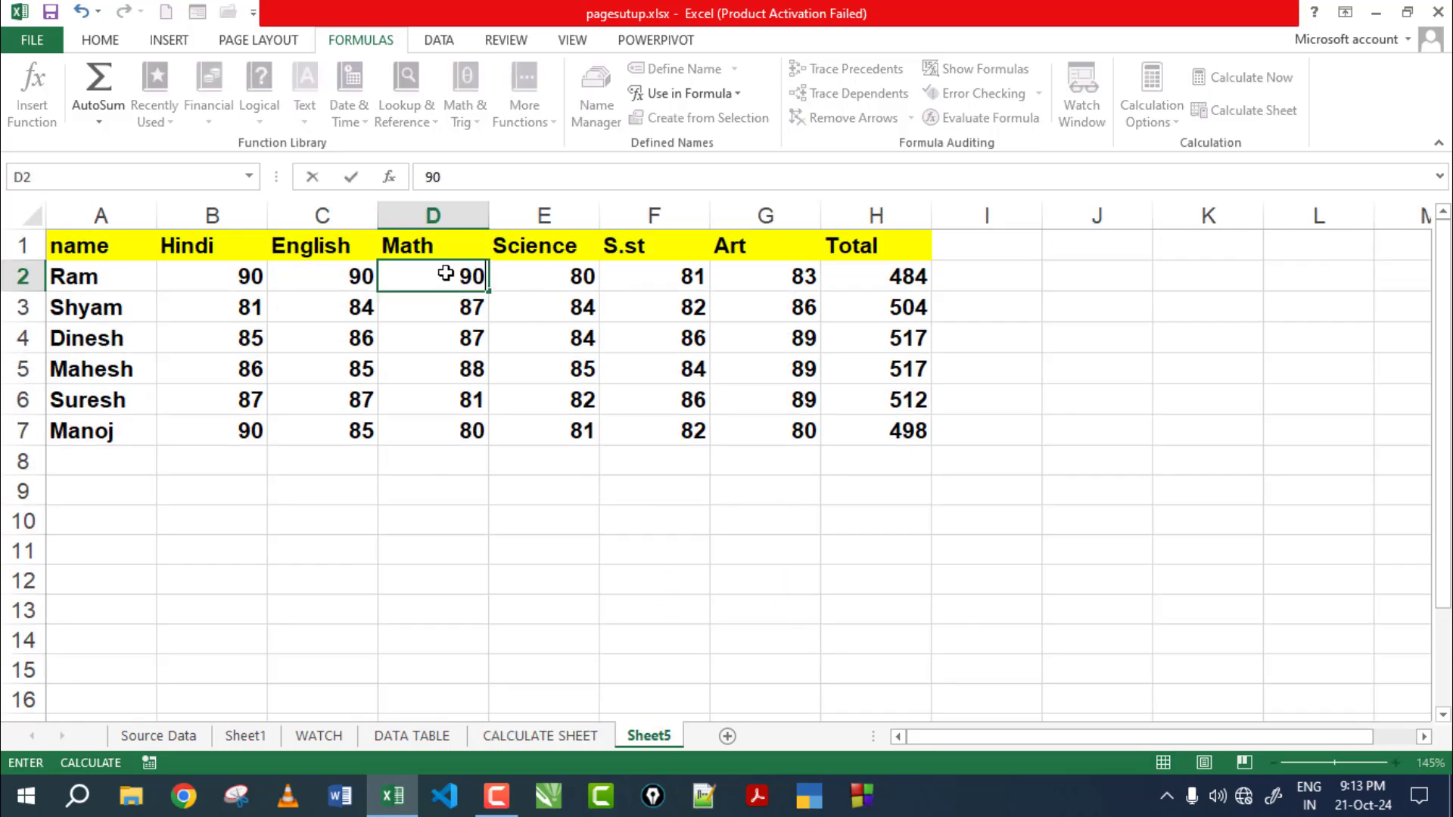
key("Return")
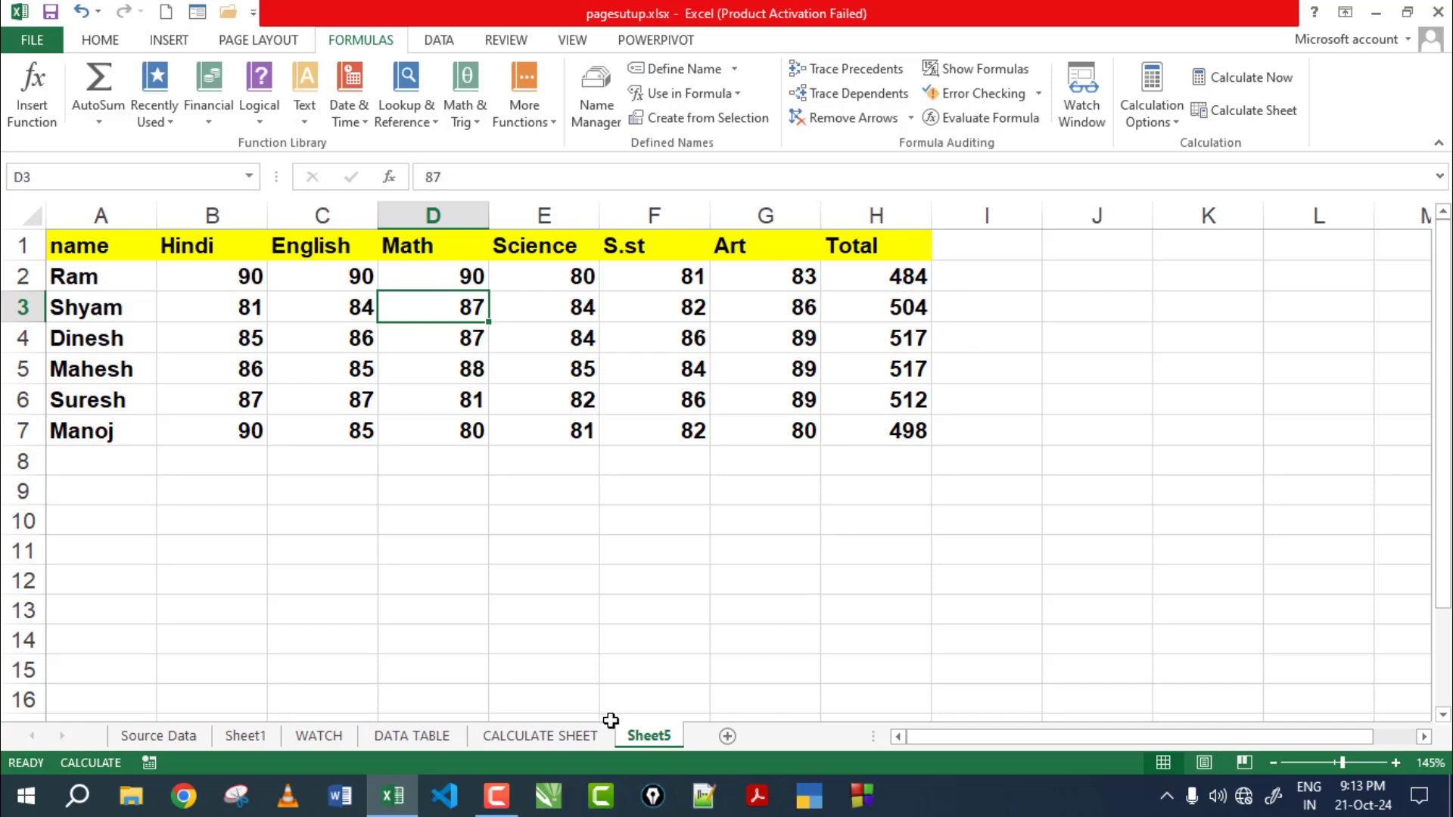
left_click(569, 736)
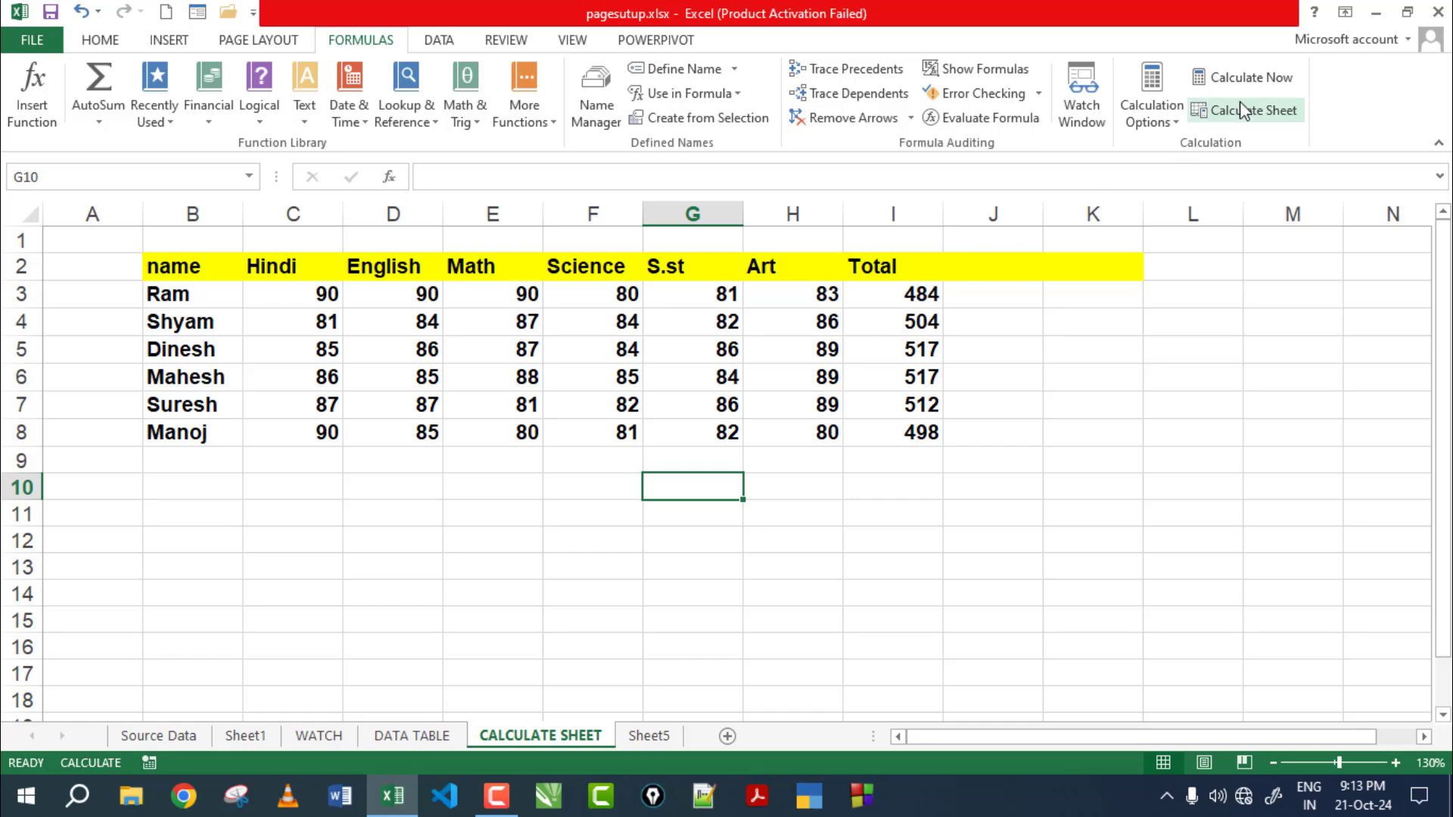
left_click(1250, 78)
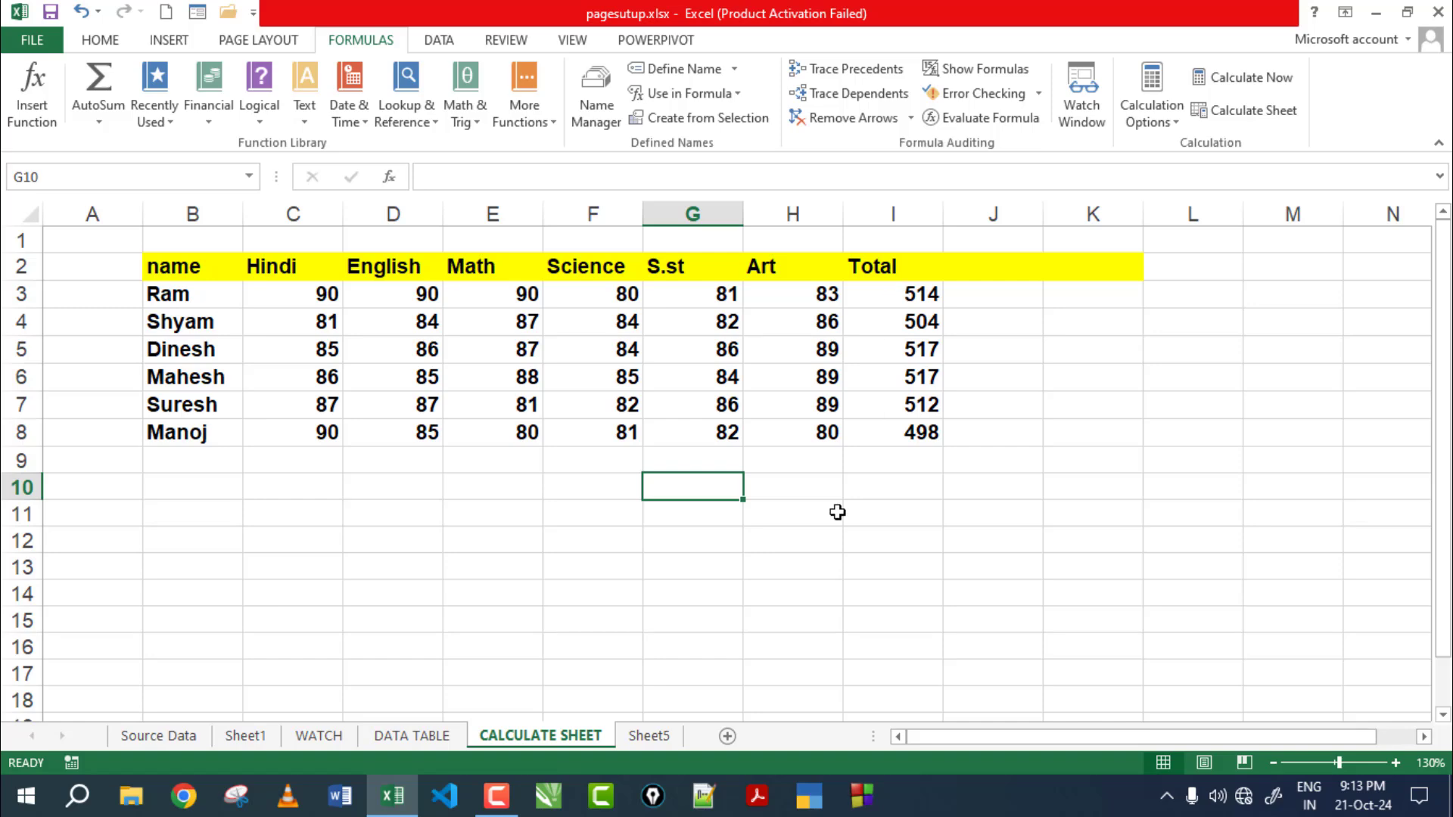
Compare the student's Total formula, now 514, on Sheet5 and CALCULATE SHEET
left_click(639, 736)
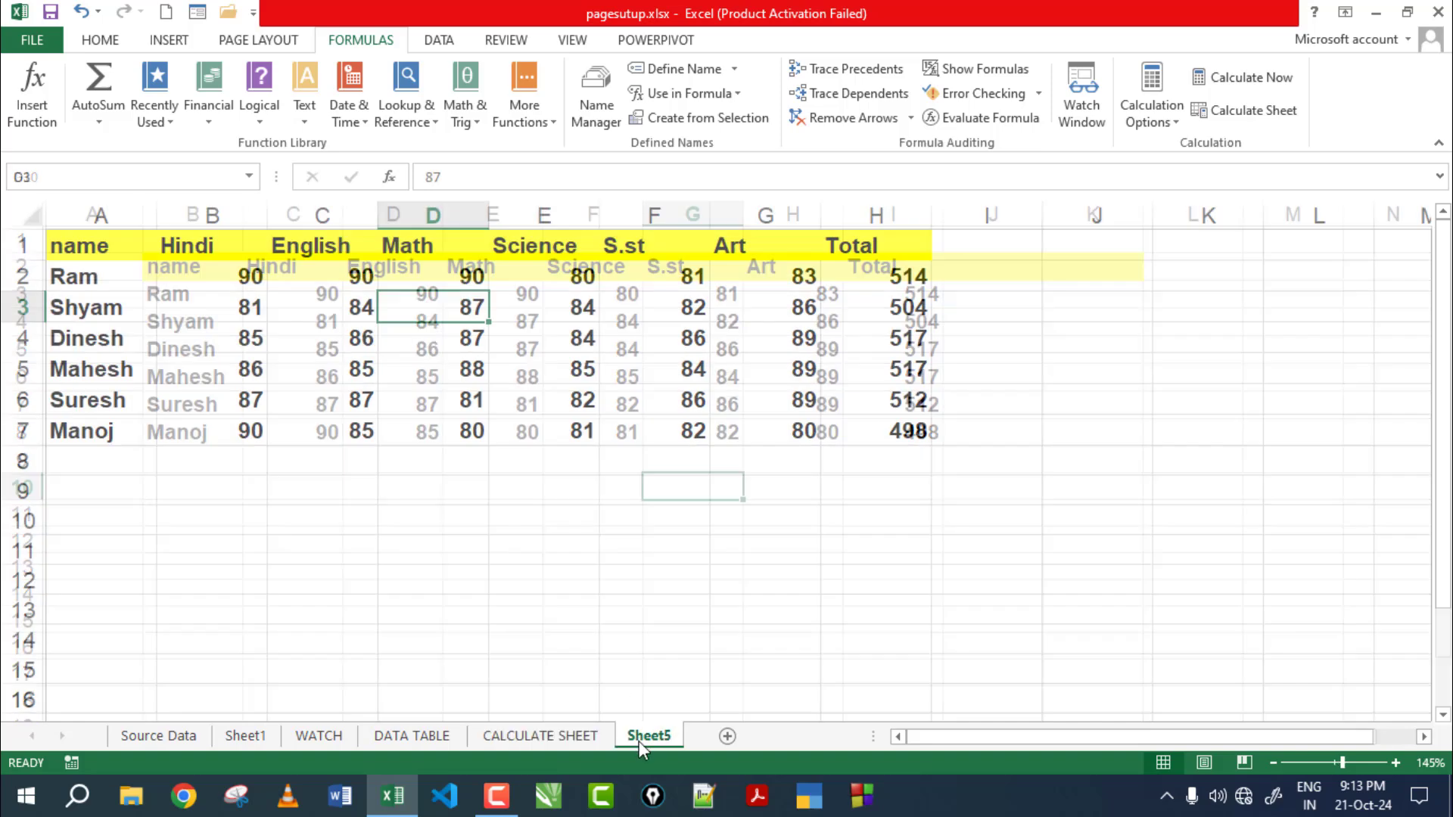
left_click(912, 284)
left_click(447, 277)
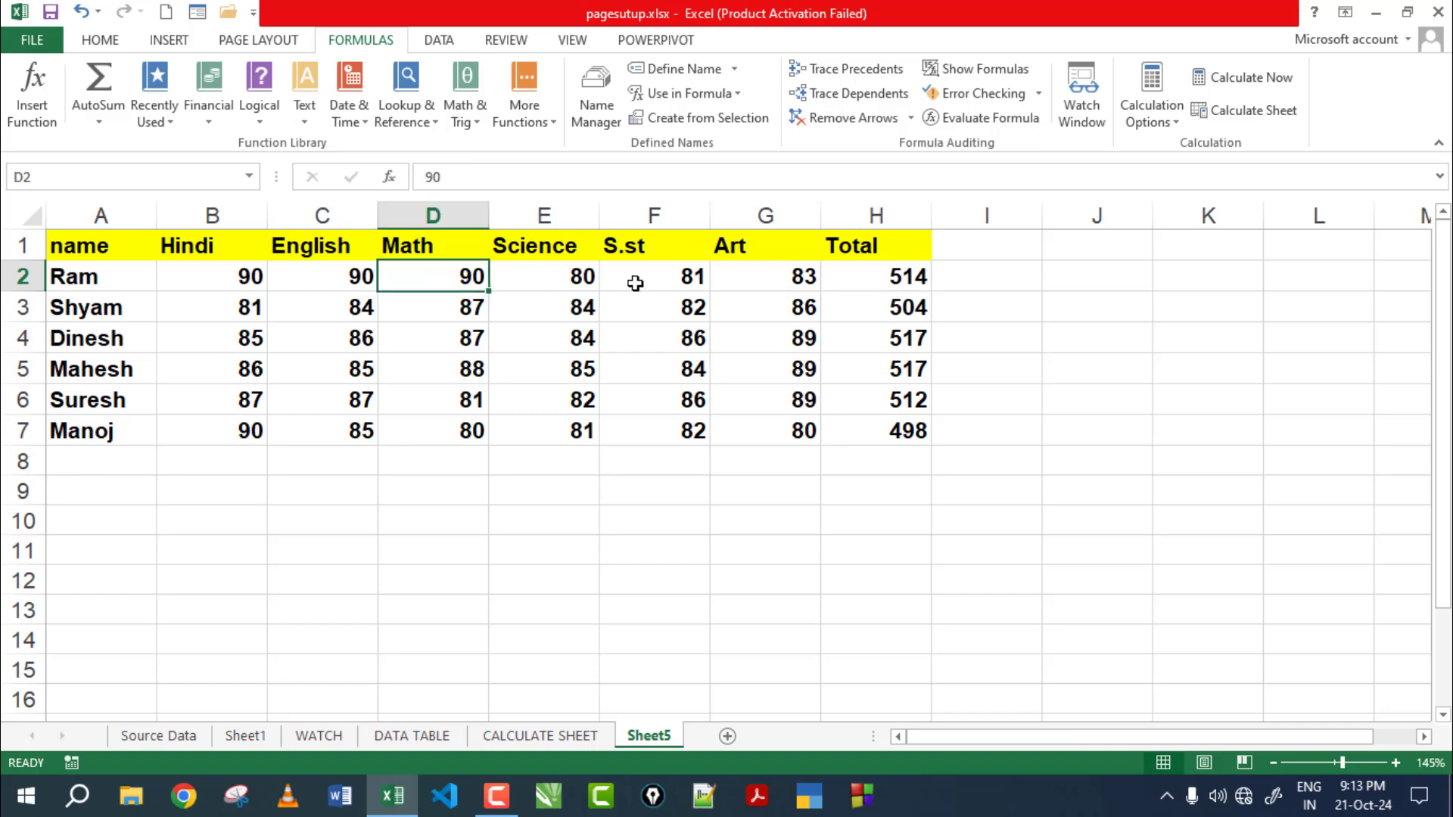
left_click(882, 270)
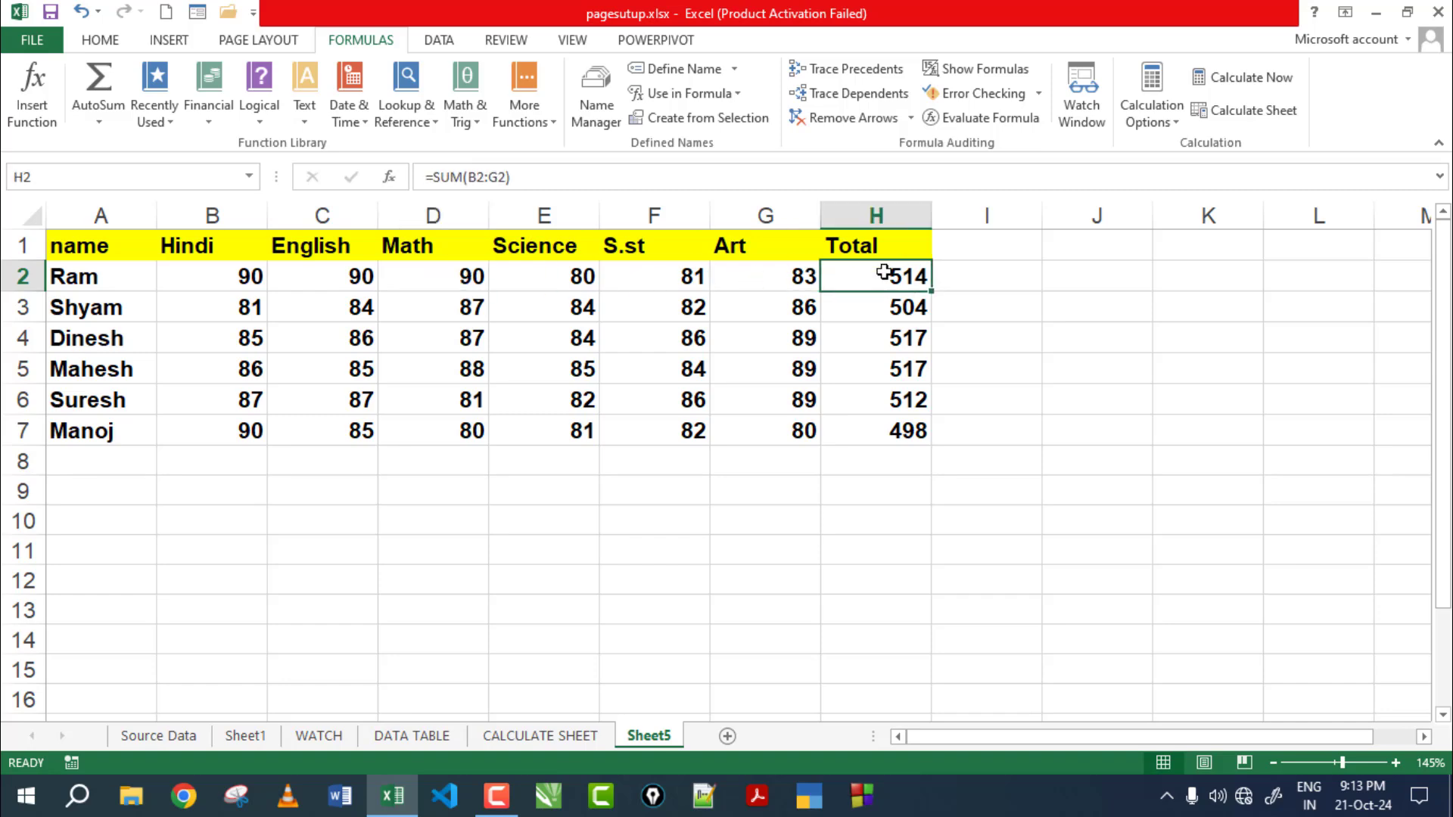
left_click(573, 736)
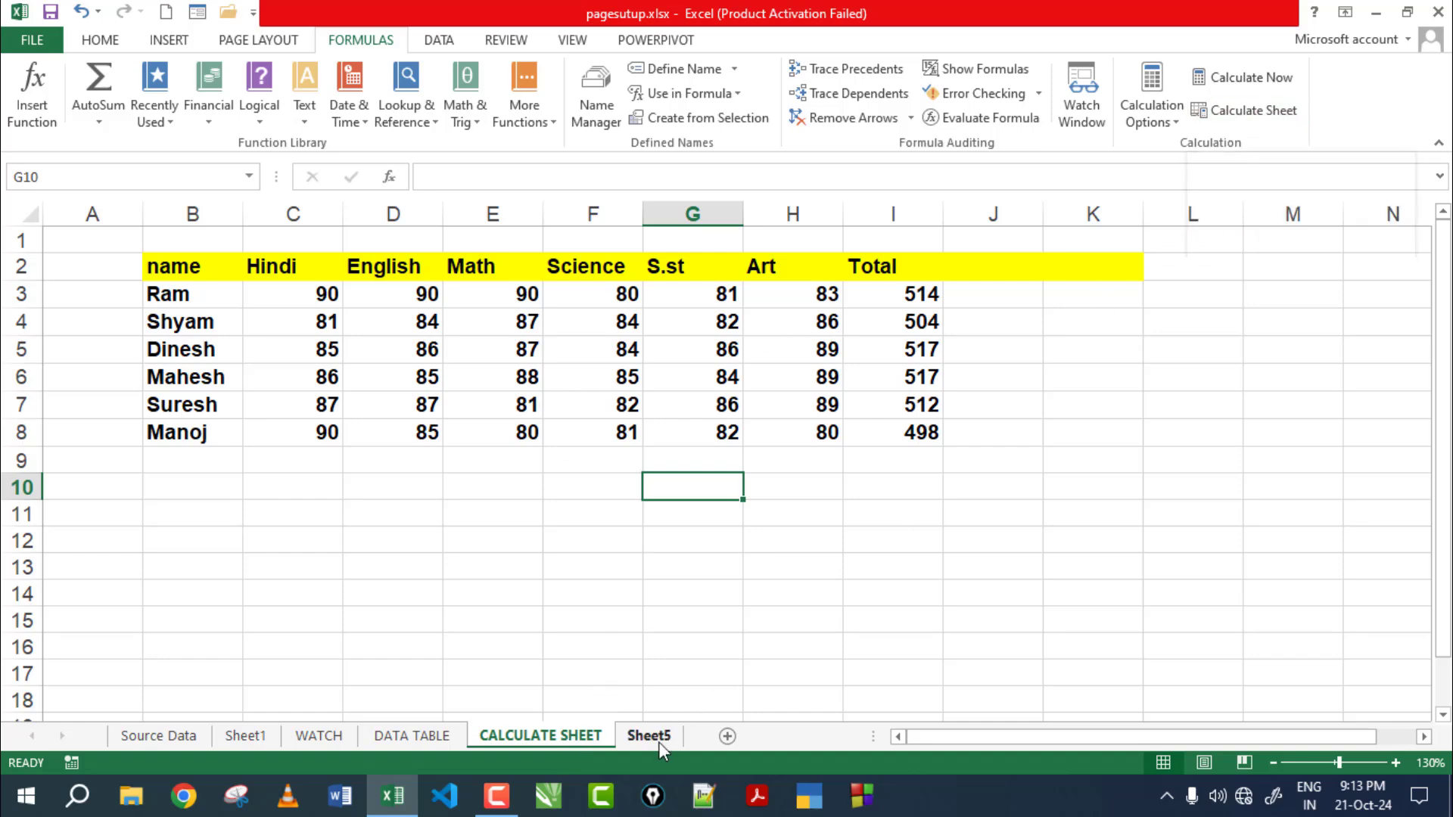
left_click(658, 742)
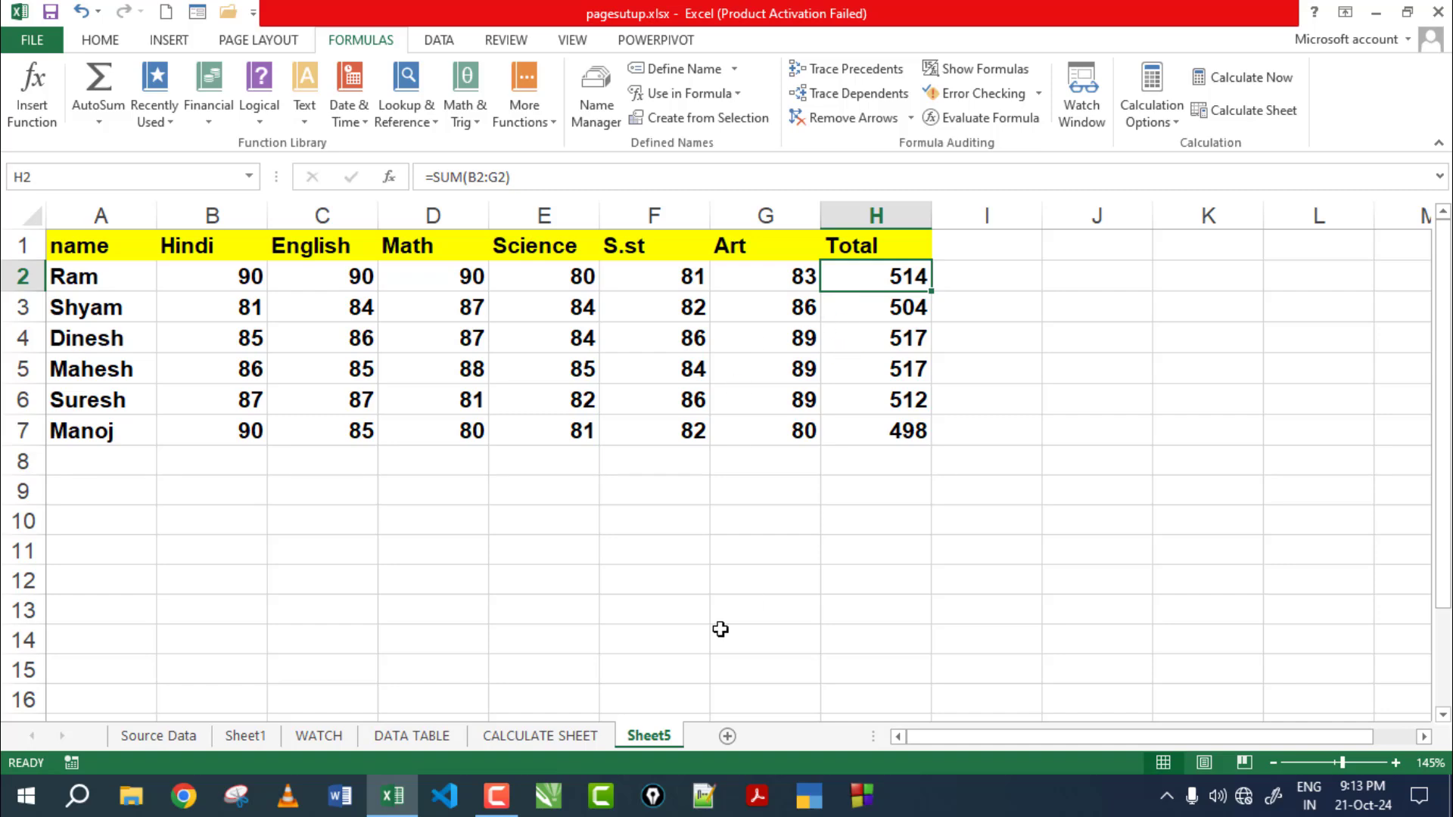
Enter a Hindi mark of 10 in C3 on CALCULATE SHEET and B2 on Sheet5
left_click(545, 737)
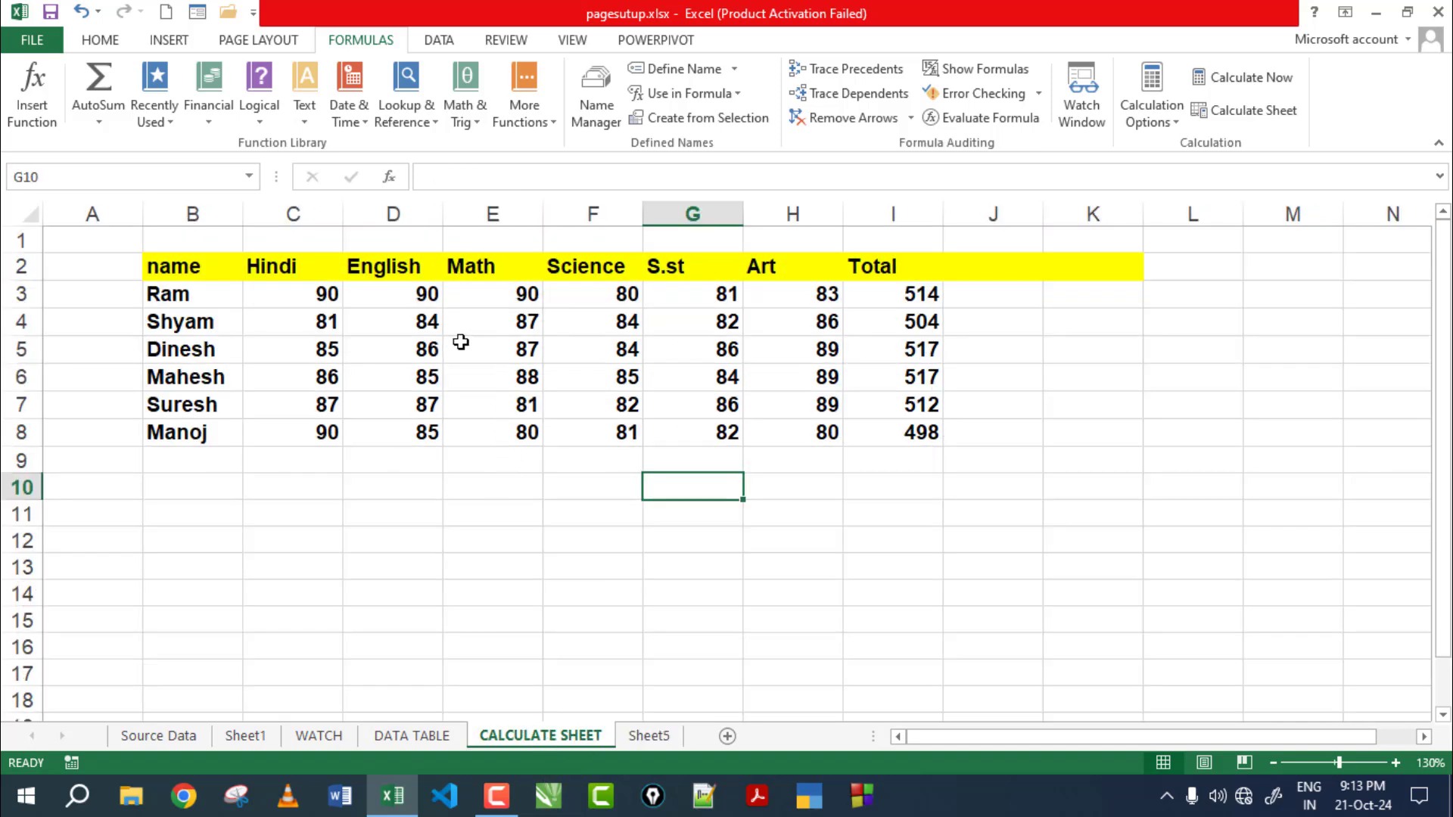
left_click(322, 299)
type("1")
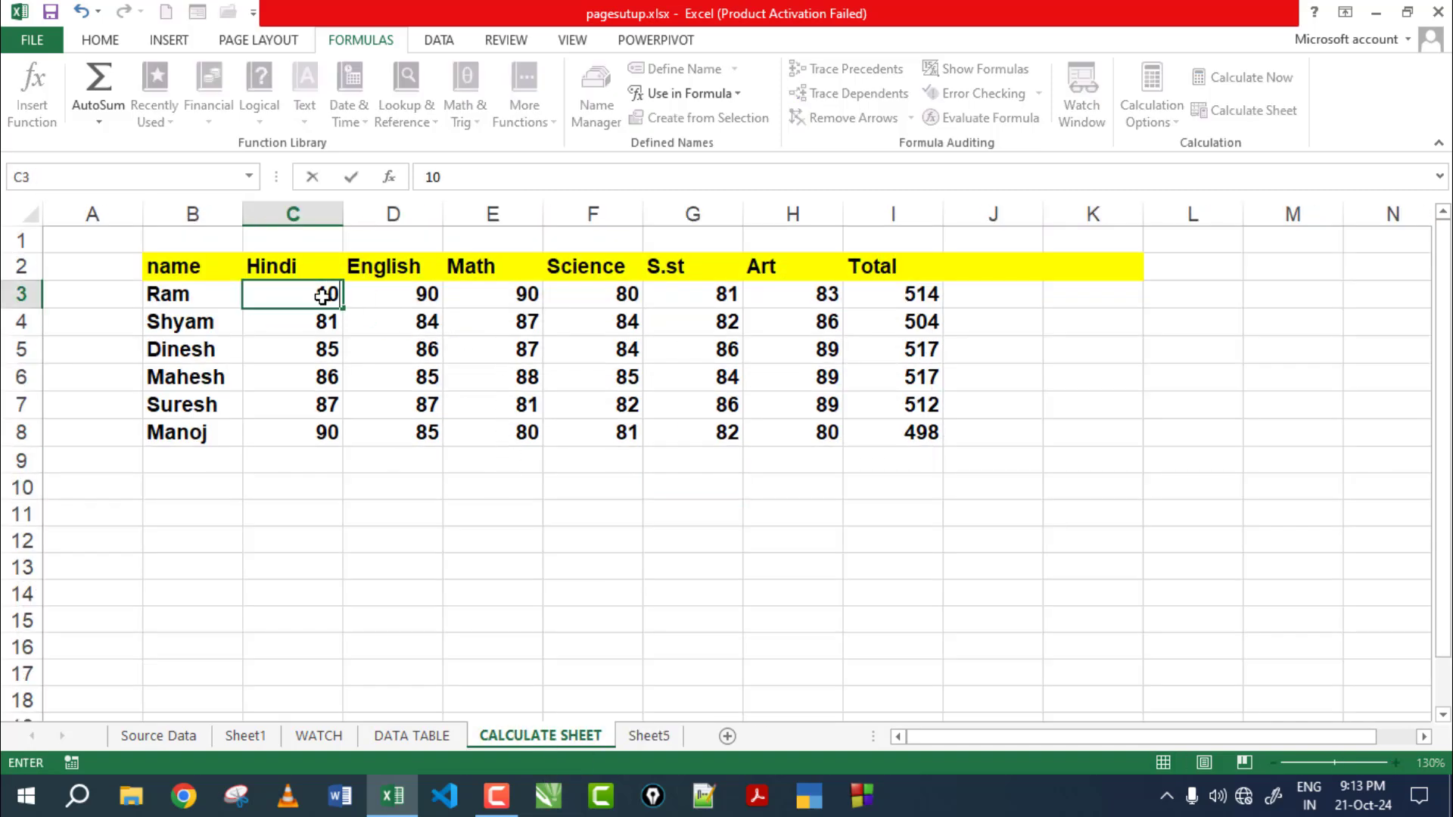
key("Return")
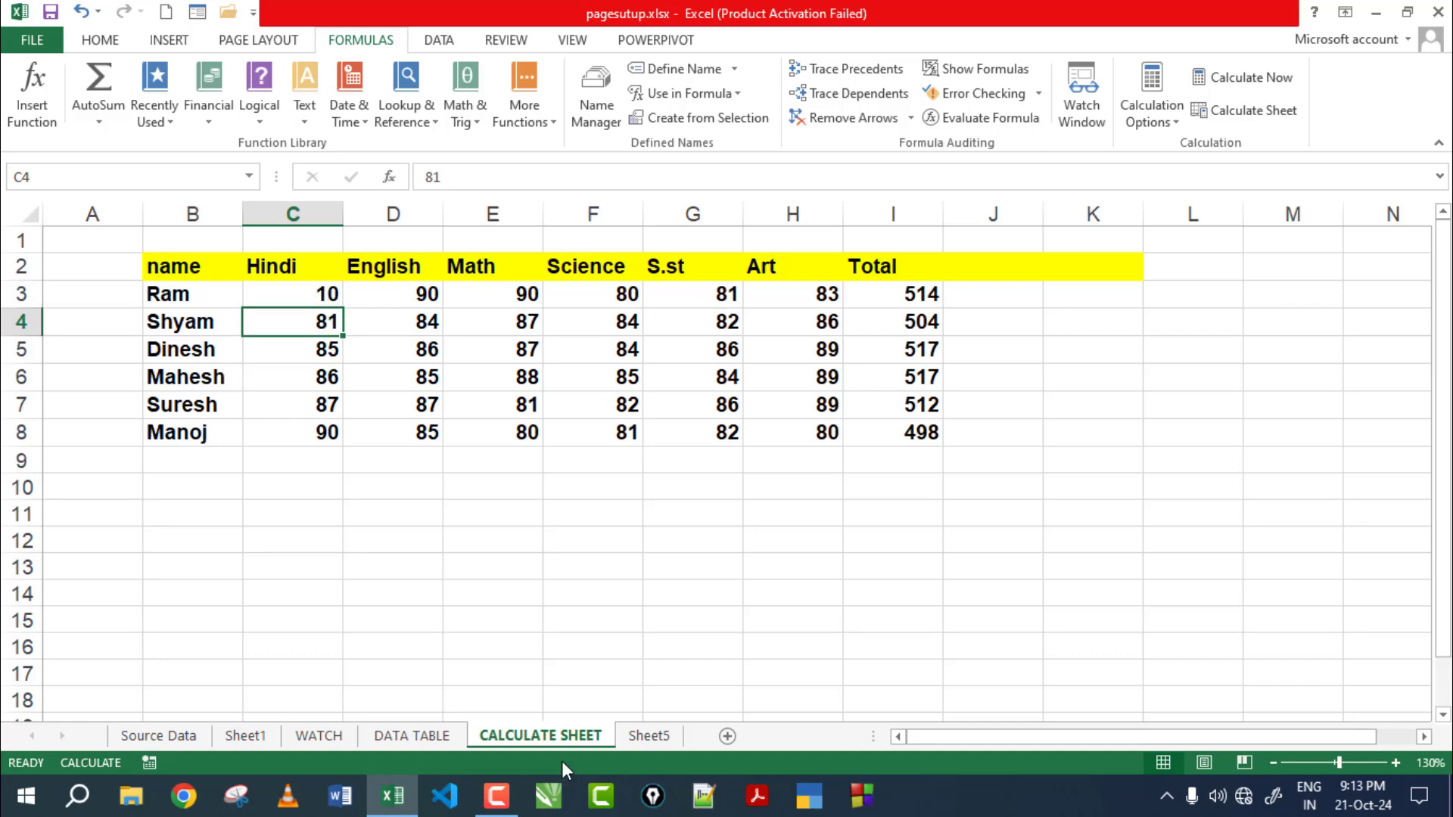
left_click(643, 742)
left_click(252, 277)
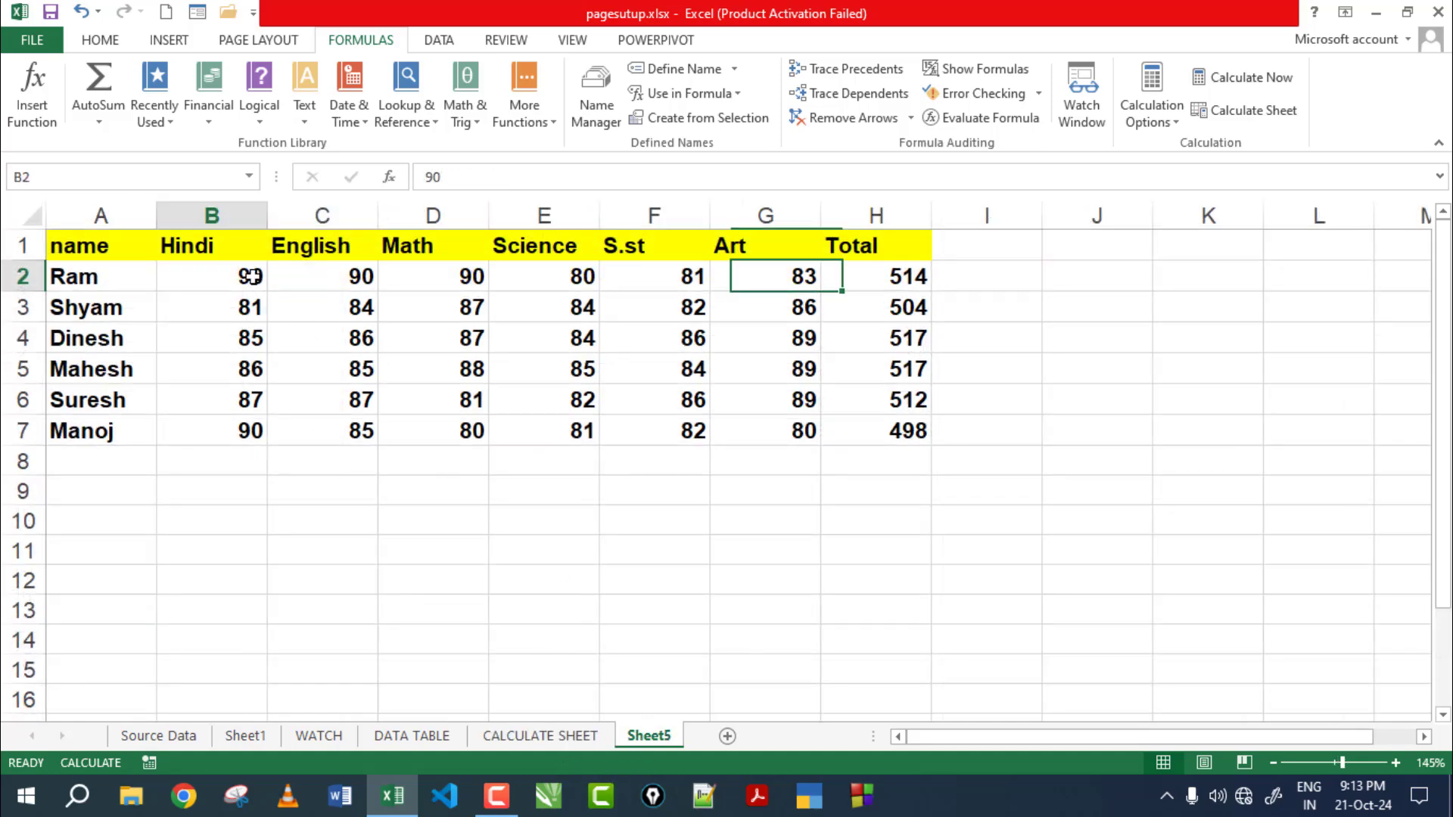
type("10")
key("Return")
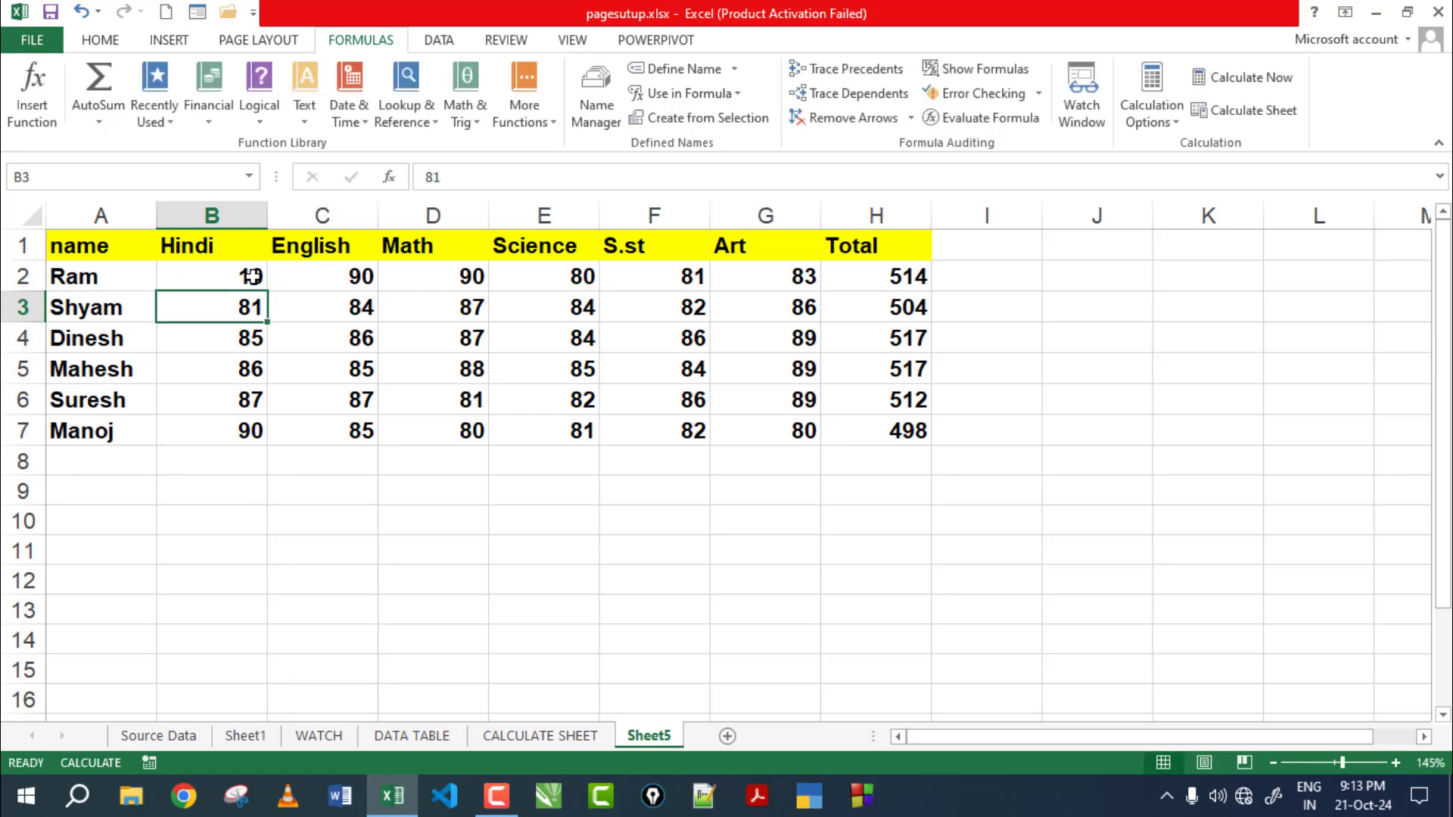
Calculate only CALCULATE SHEET, making its Total 434 while Sheet5 stays 514
left_click(548, 736)
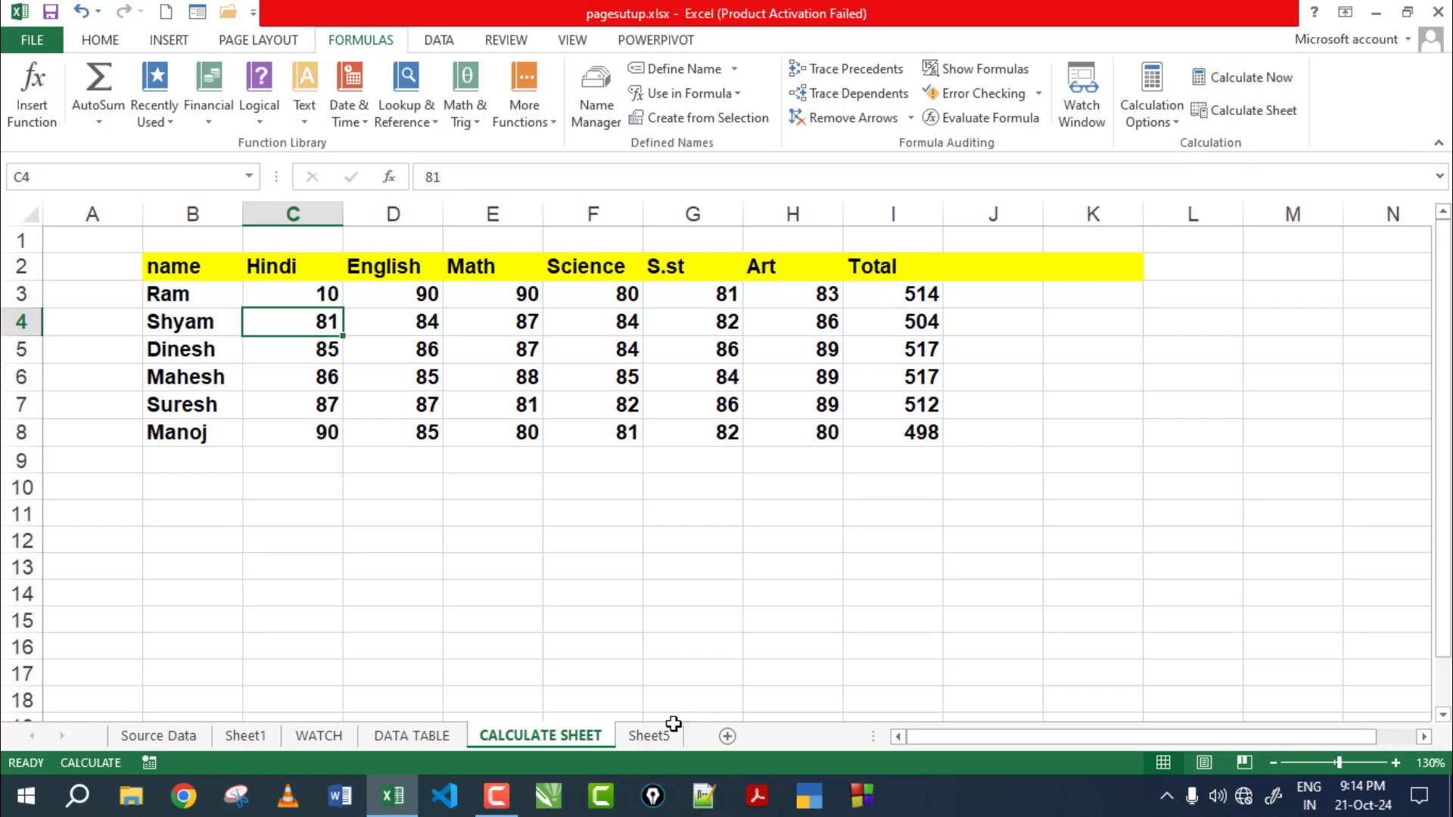
left_click(647, 734)
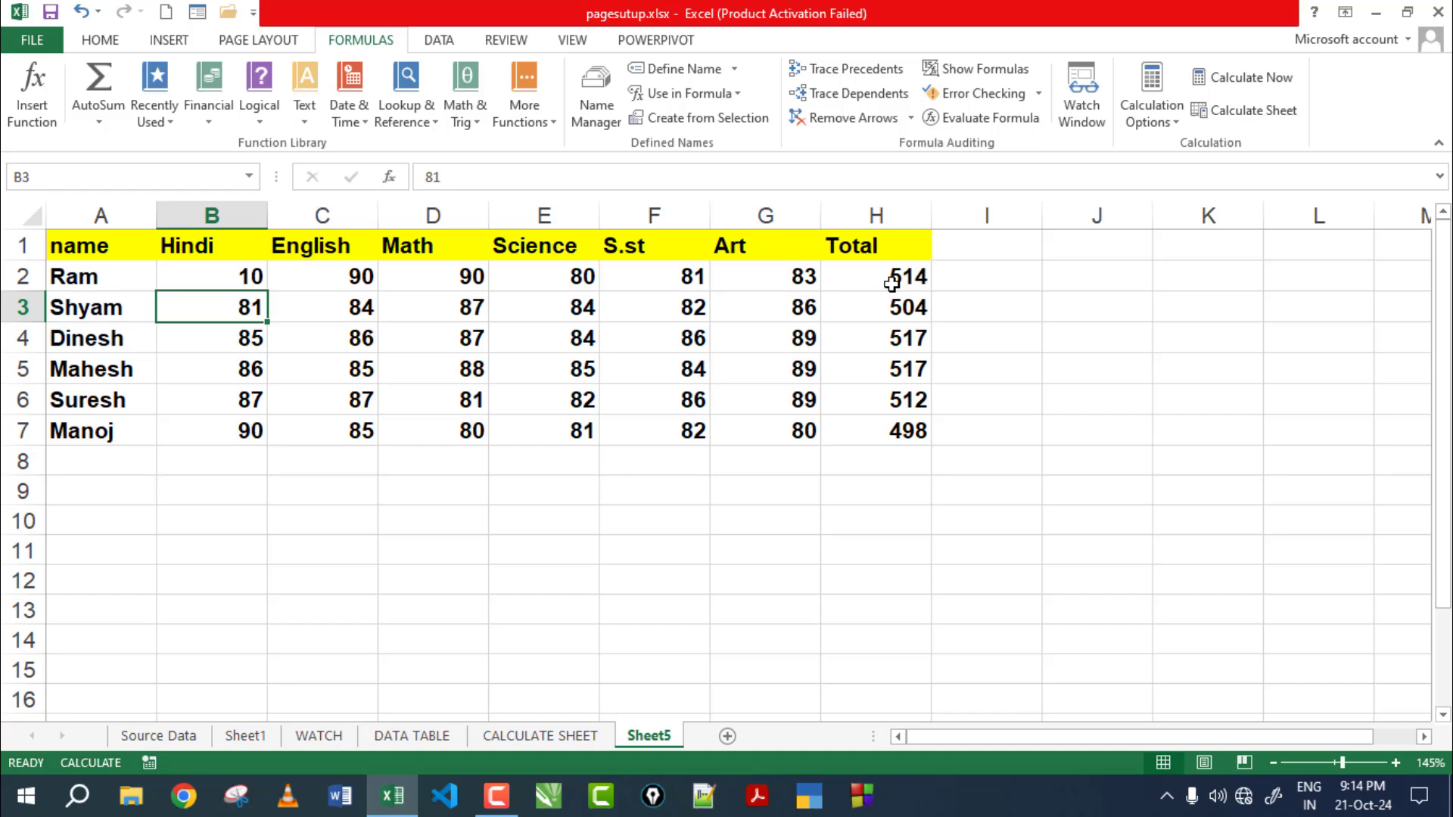
left_click(557, 737)
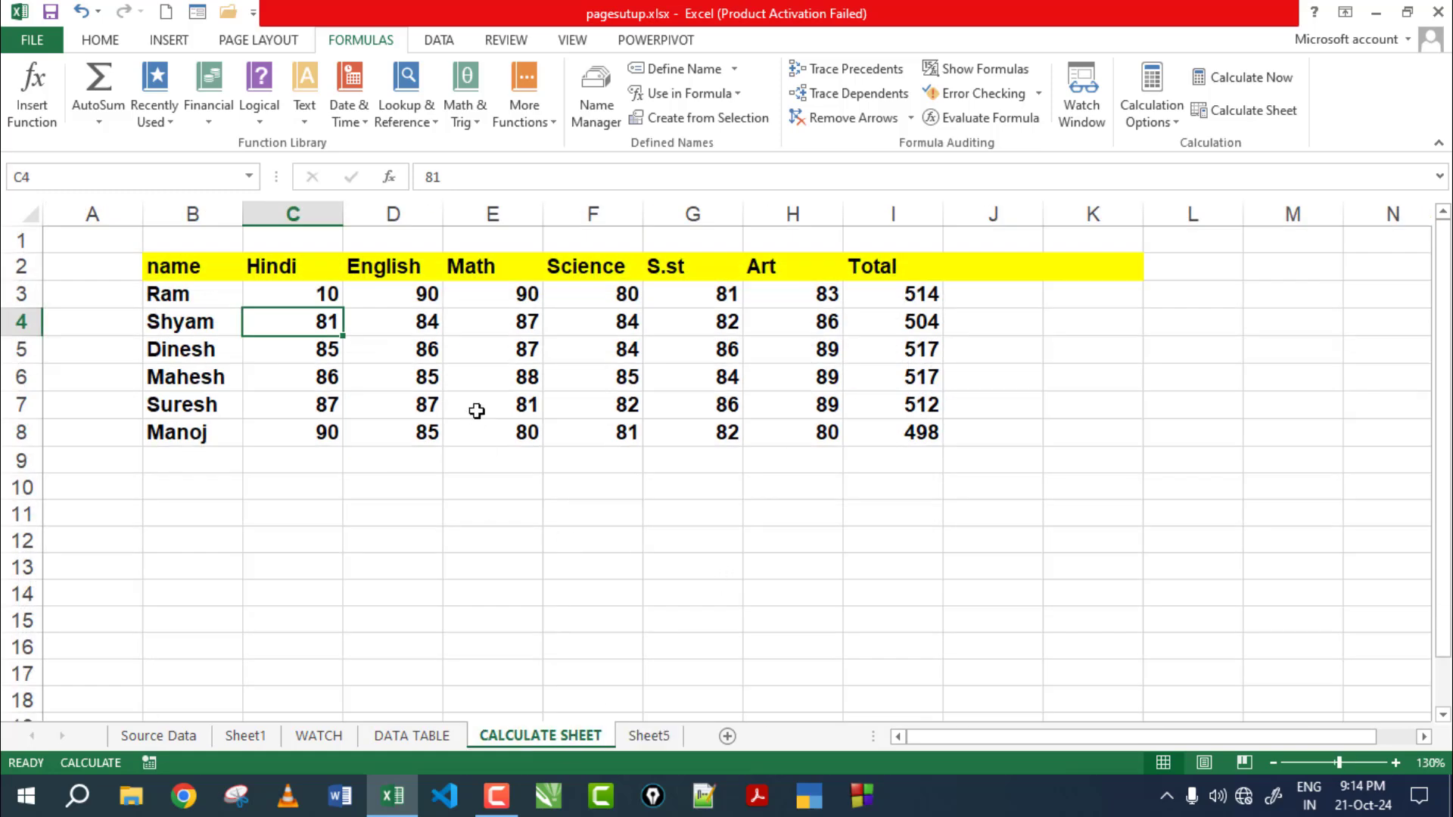
left_click(666, 733)
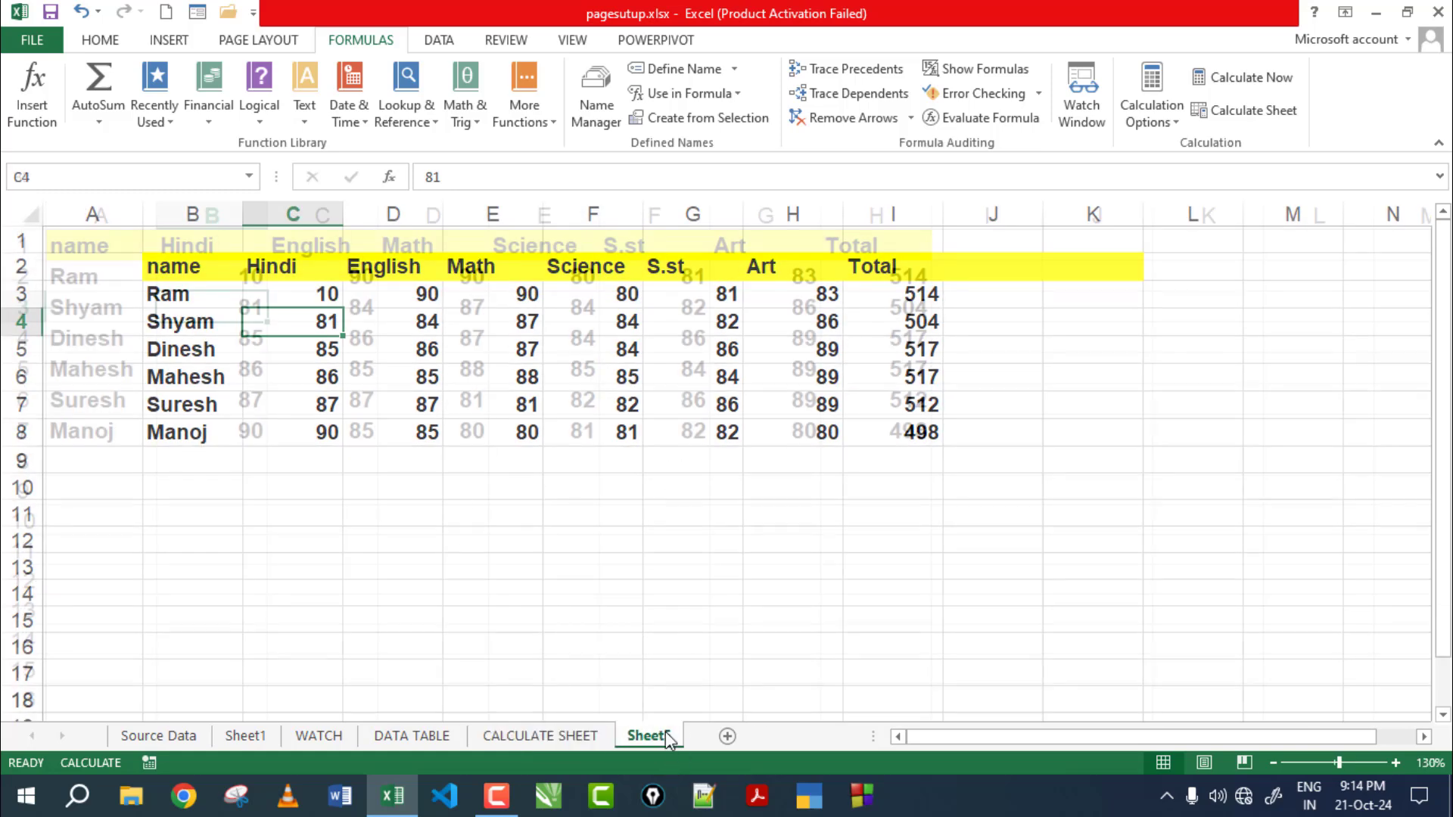
left_click(548, 738)
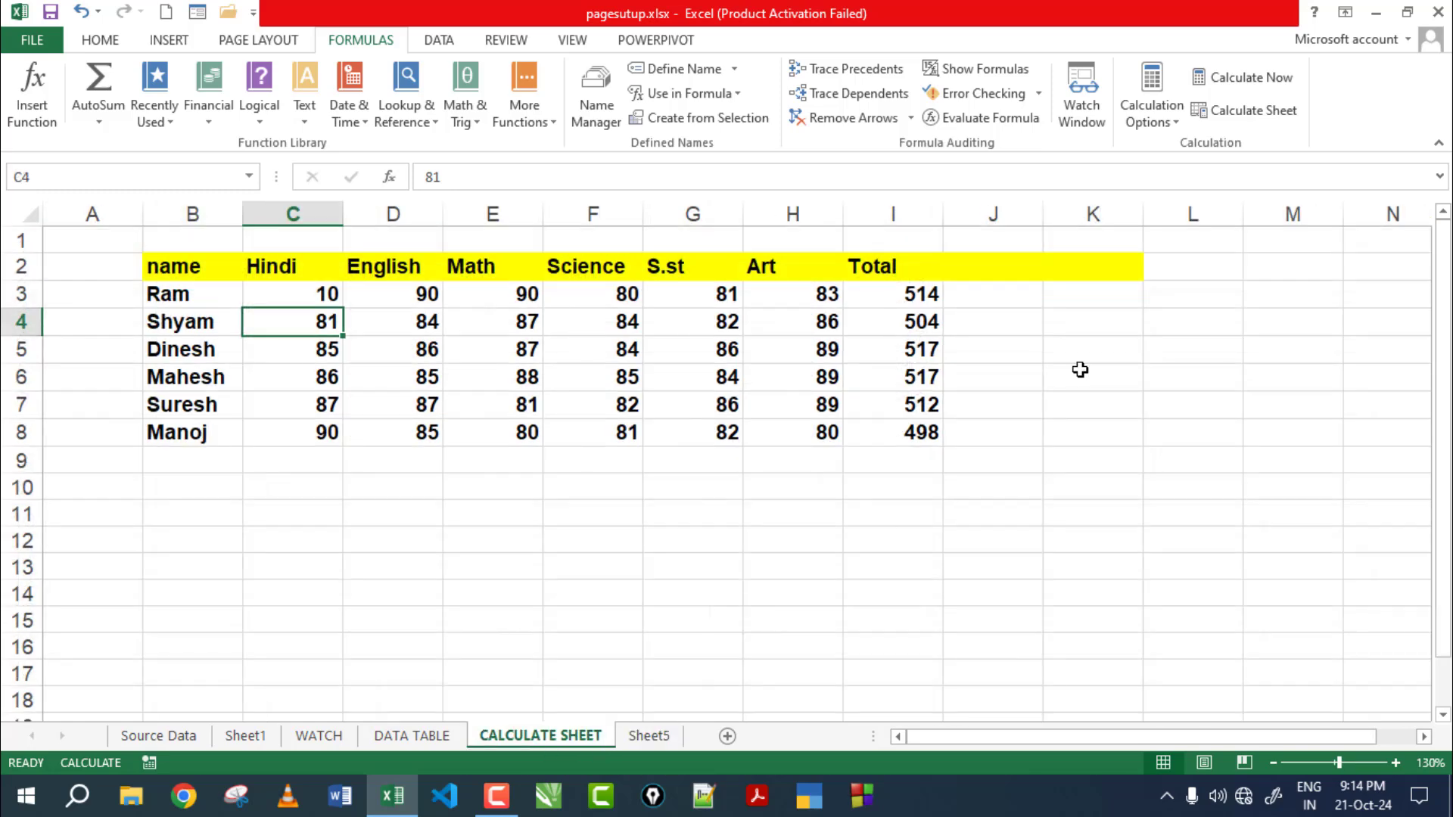
left_click(1263, 121)
left_click(660, 743)
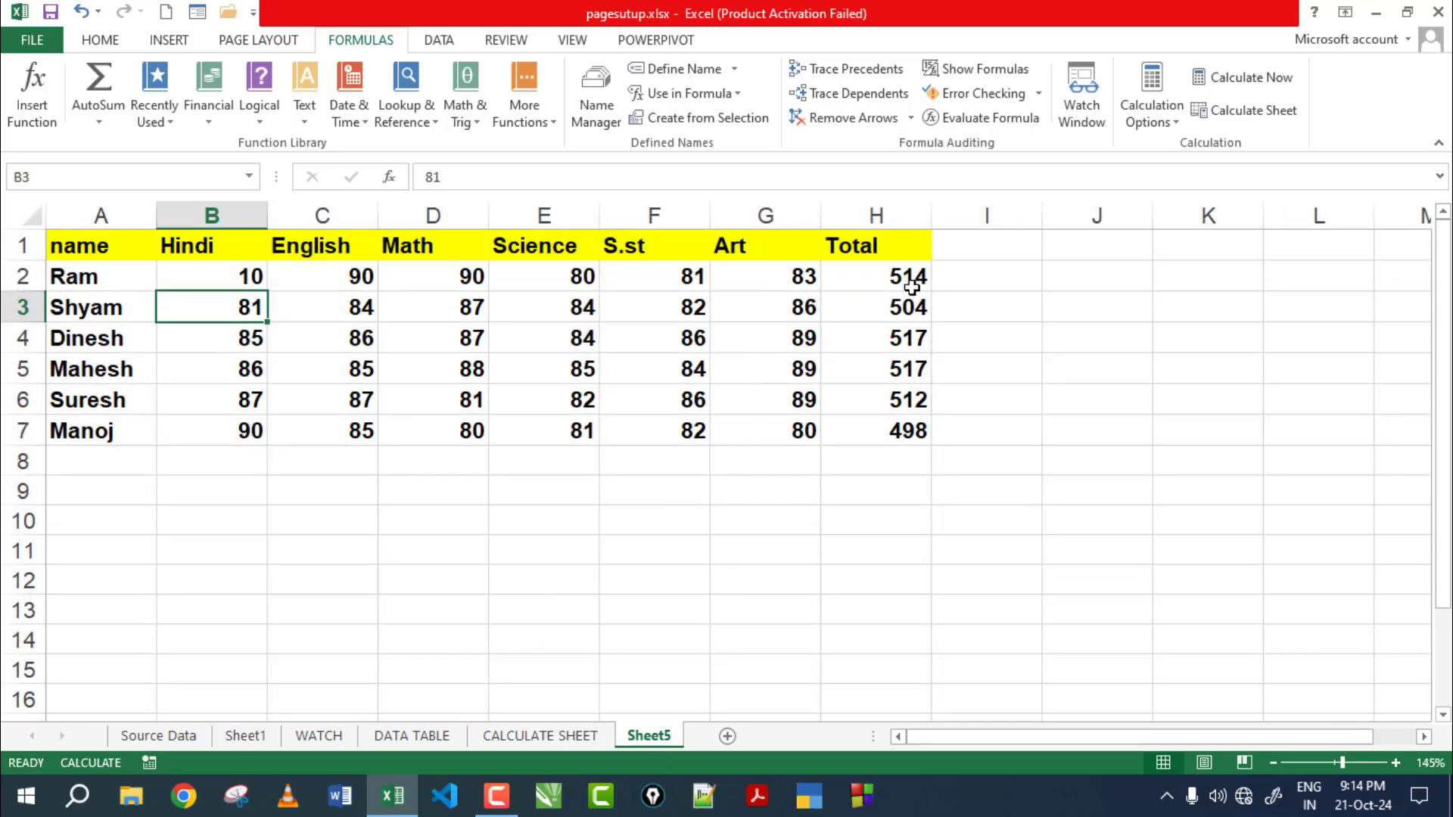